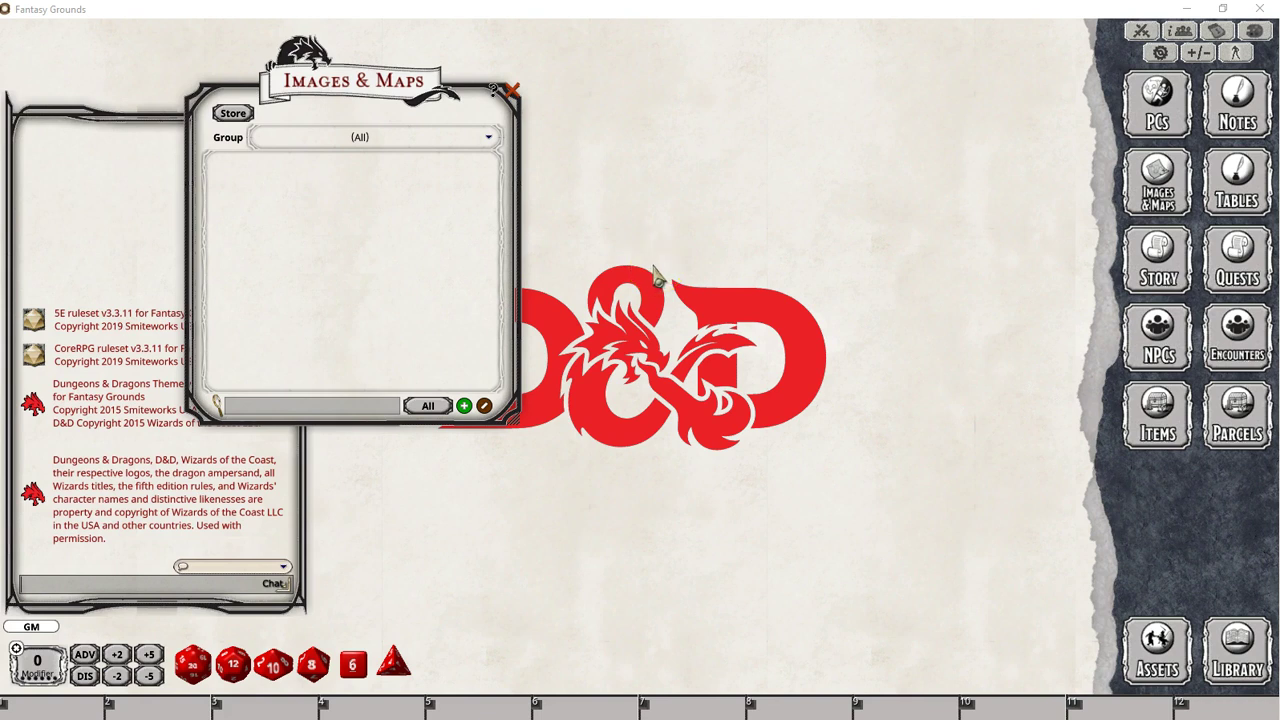
Step: Switch to File Explorer and open the BSG Castle Tiles folder in the MASTER - AAW - MapPack-Castle campaign's images folder
click(564, 347)
key(alt+Tab)
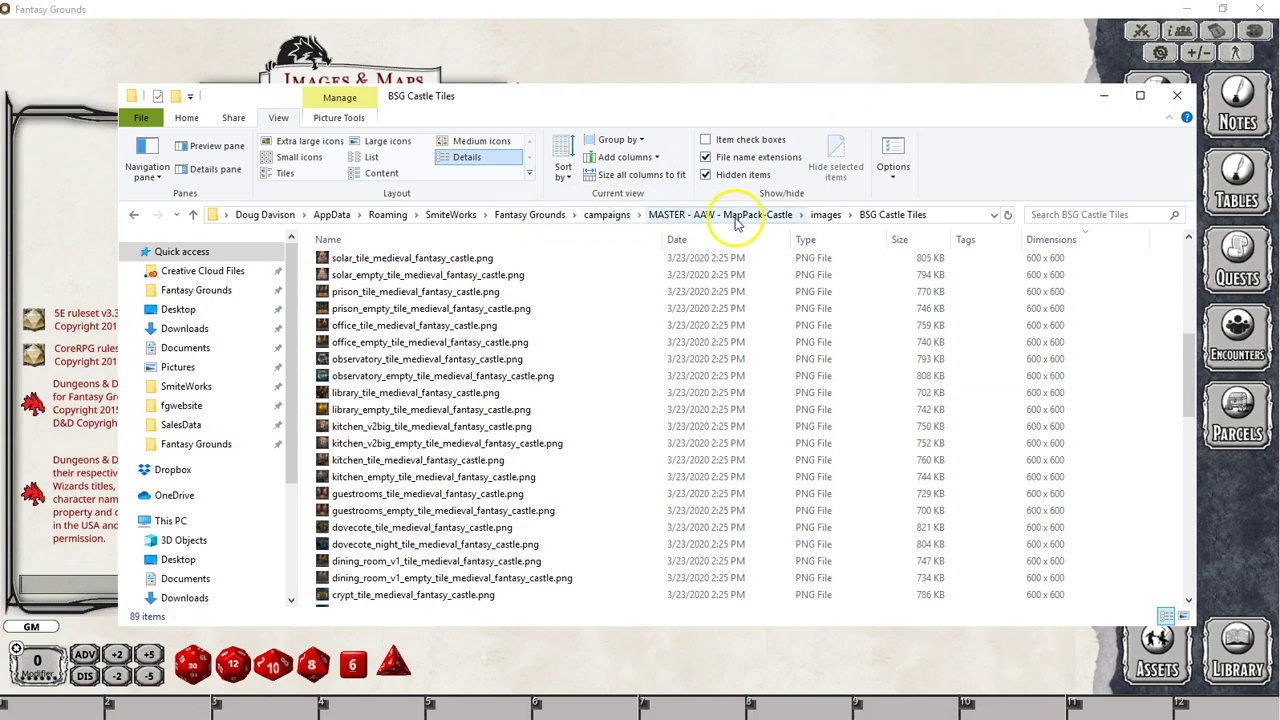
click(826, 215)
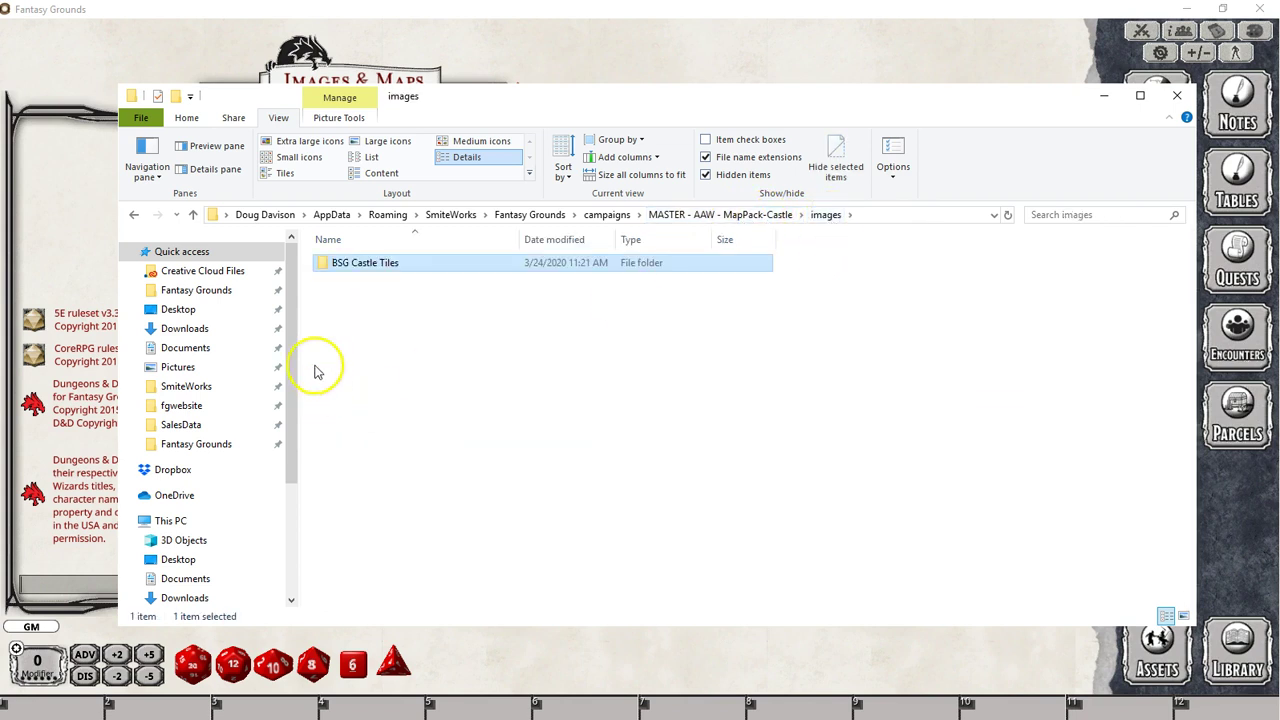
double_click(371, 266)
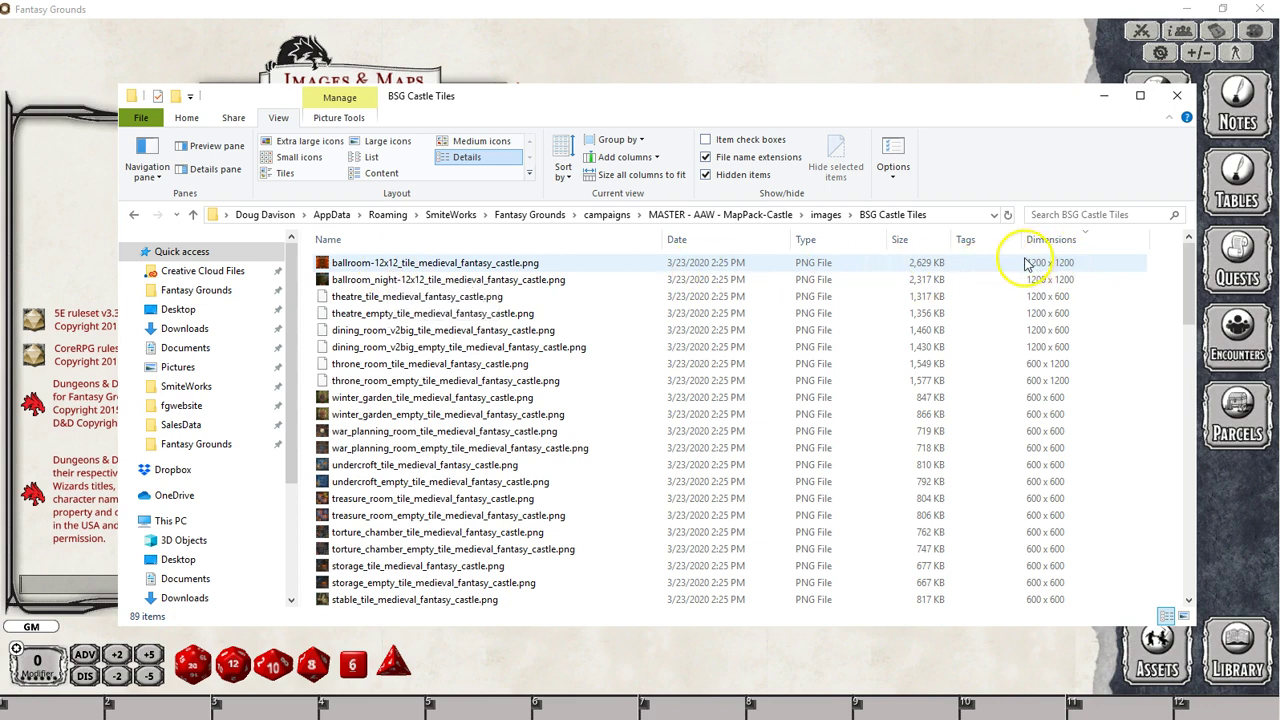
Step: Examine the file names and pixel dimensions of the castle tile images, from the ballrooms down to the corridor doors
right_click(937, 240)
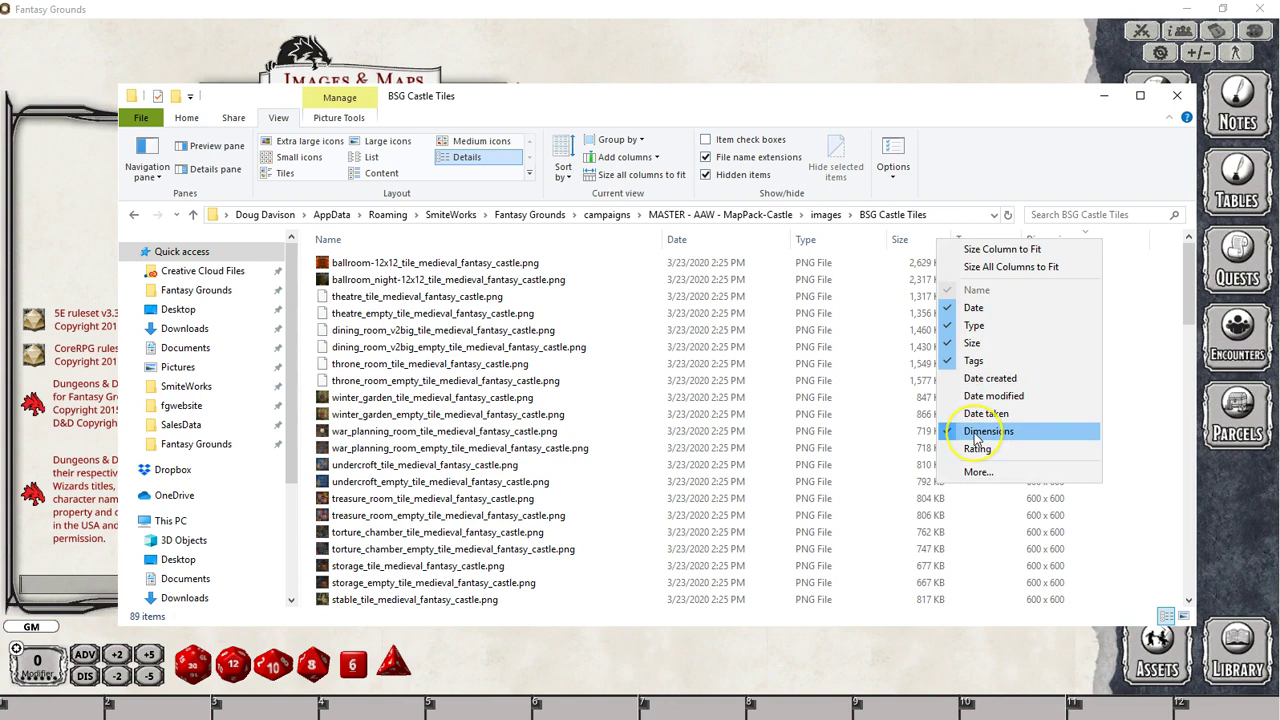
click(1140, 305)
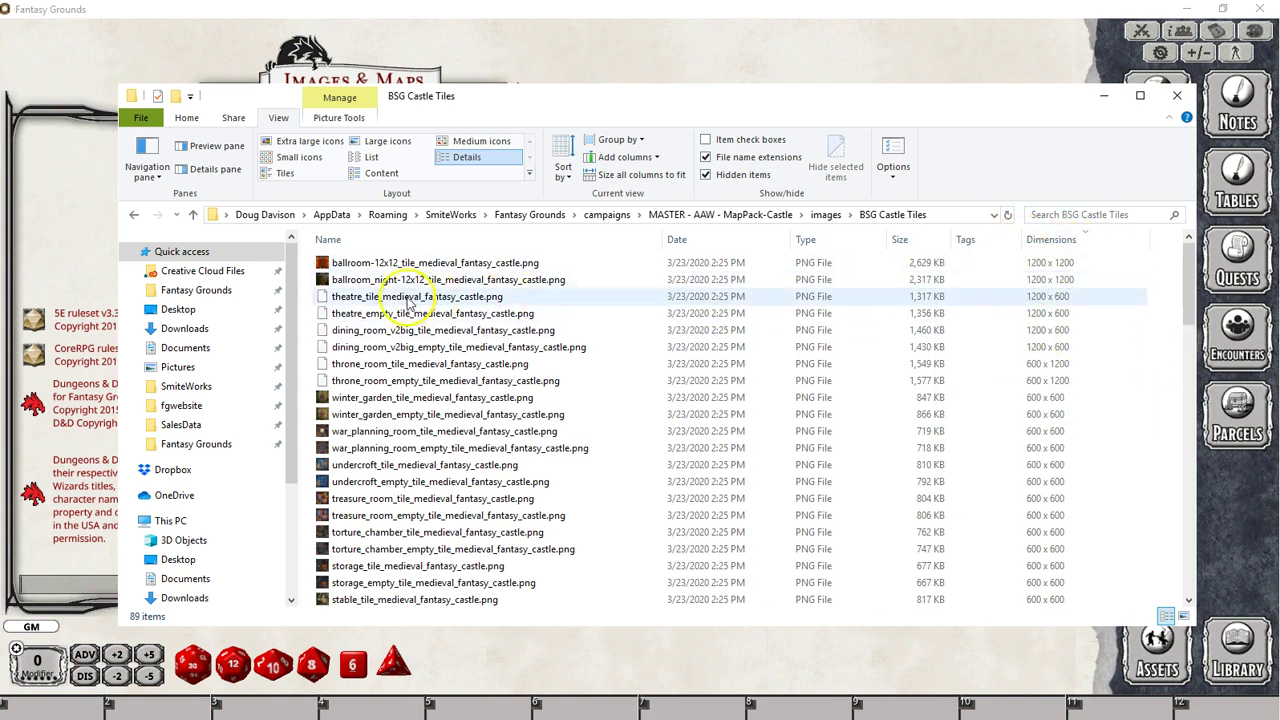
click(410, 263)
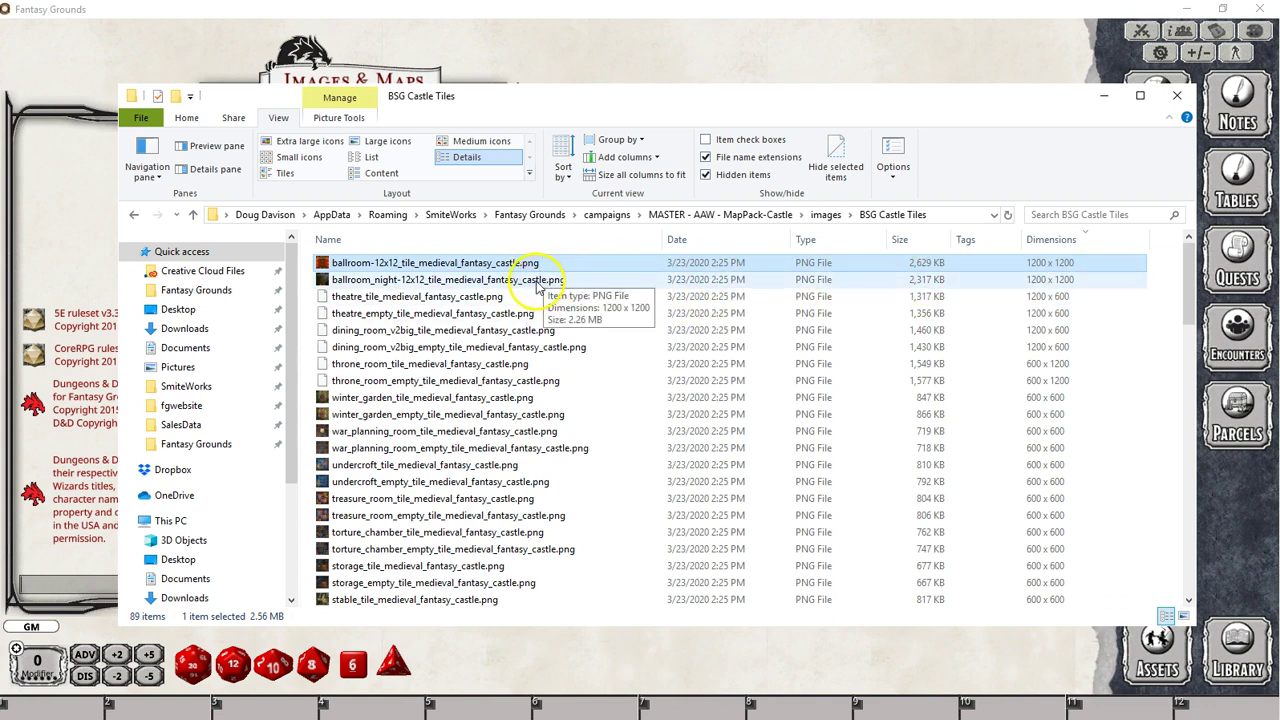
scroll(514, 452, down, 4)
scroll(514, 452, down, 15)
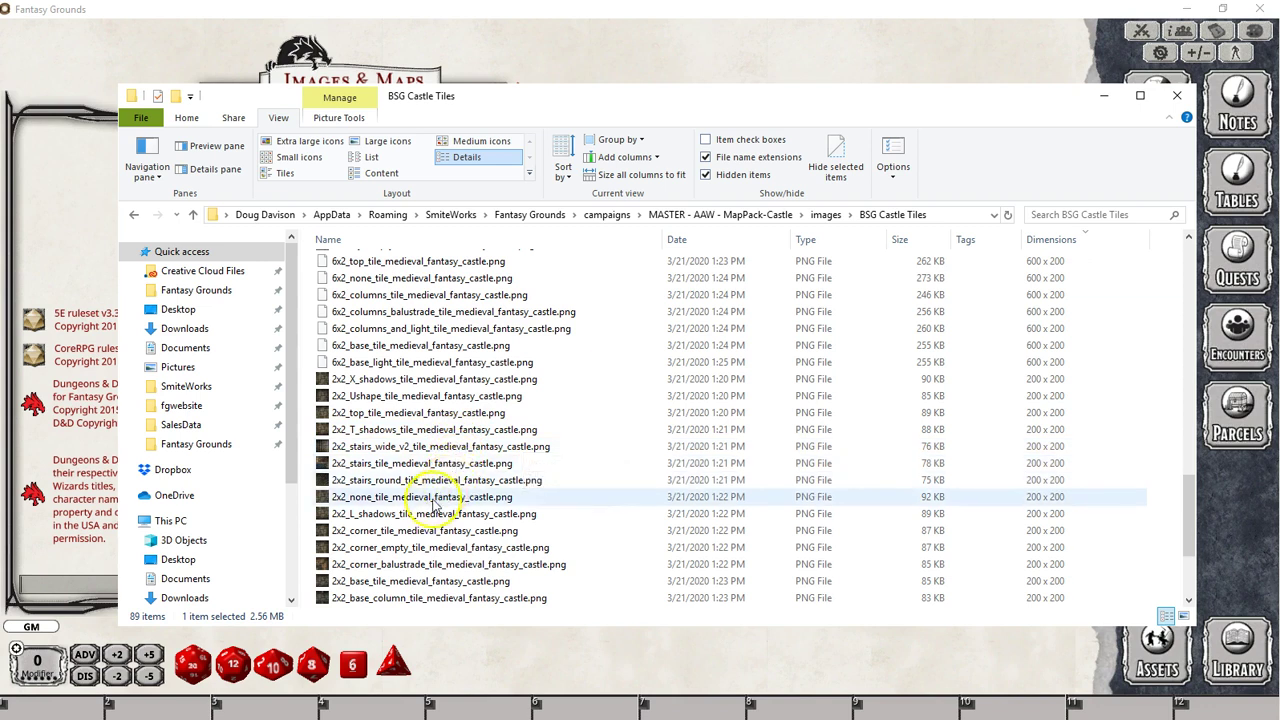
scroll(420, 490, down, 3)
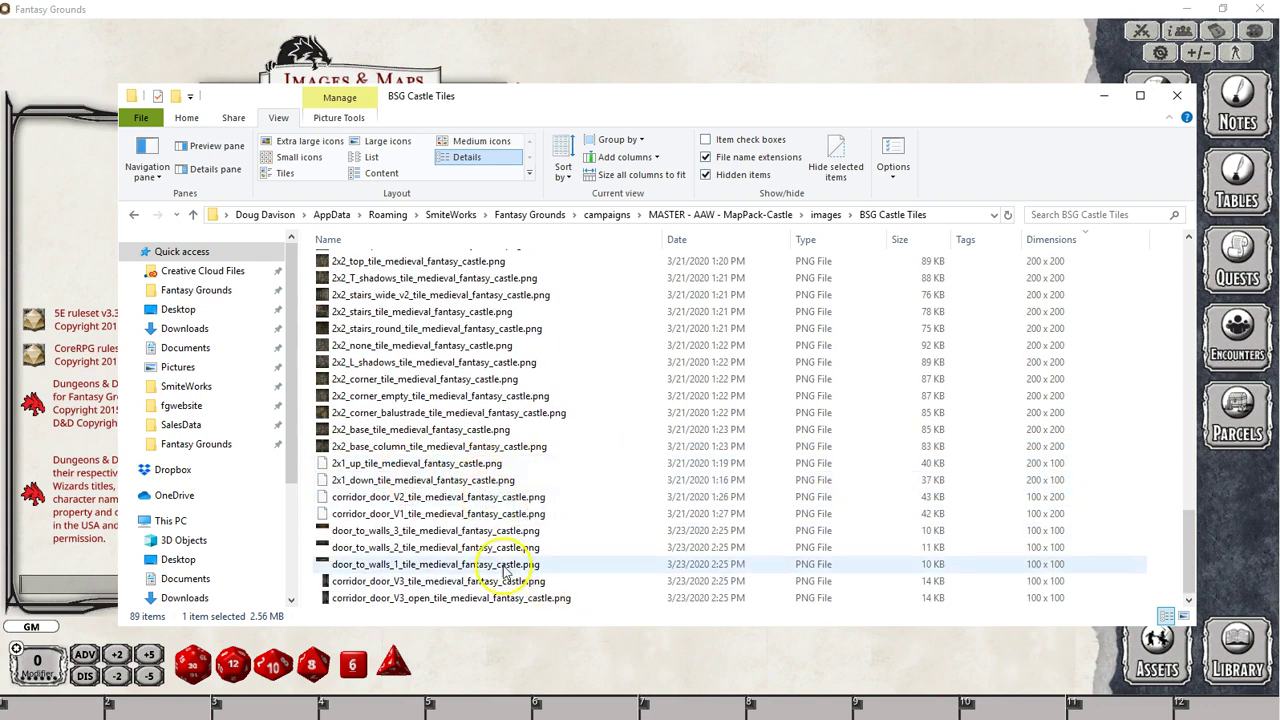
click(412, 583)
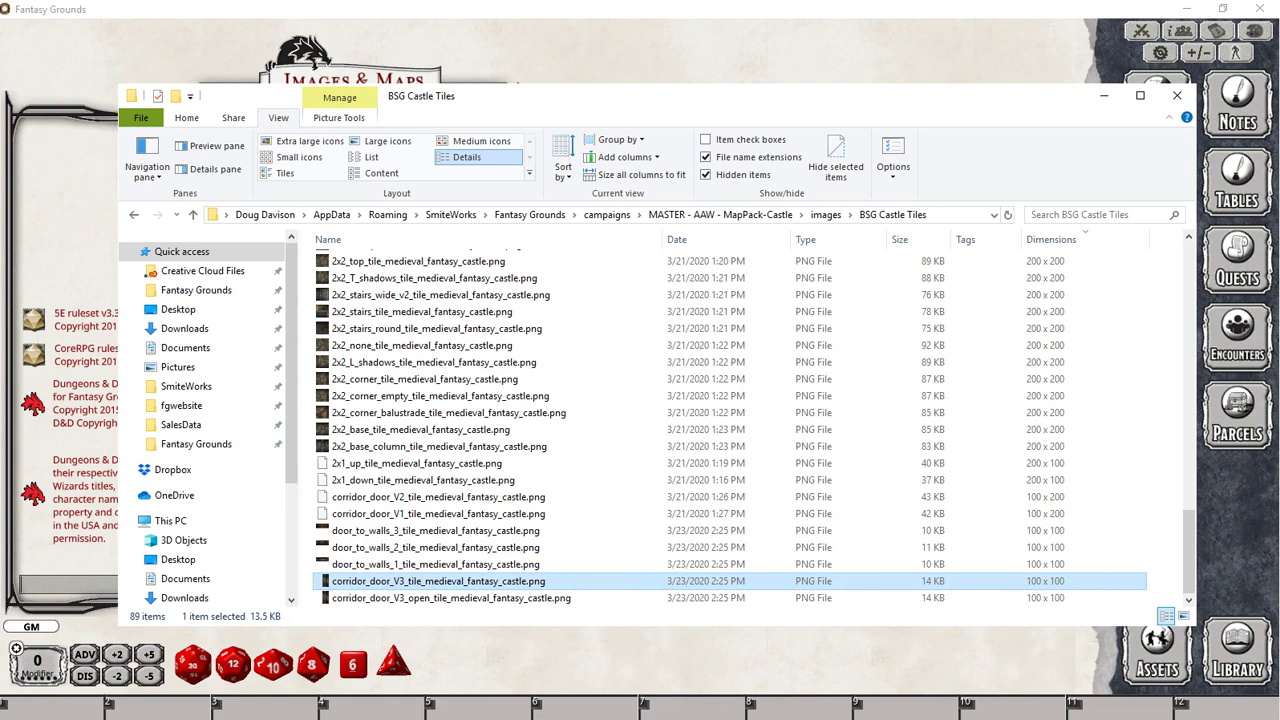
Step: View door_to_walls_3_tile_medieval_fantasy_castle.png in Photoshop, then close the image and minimize Photoshop
drag(420, 581, 556, 662)
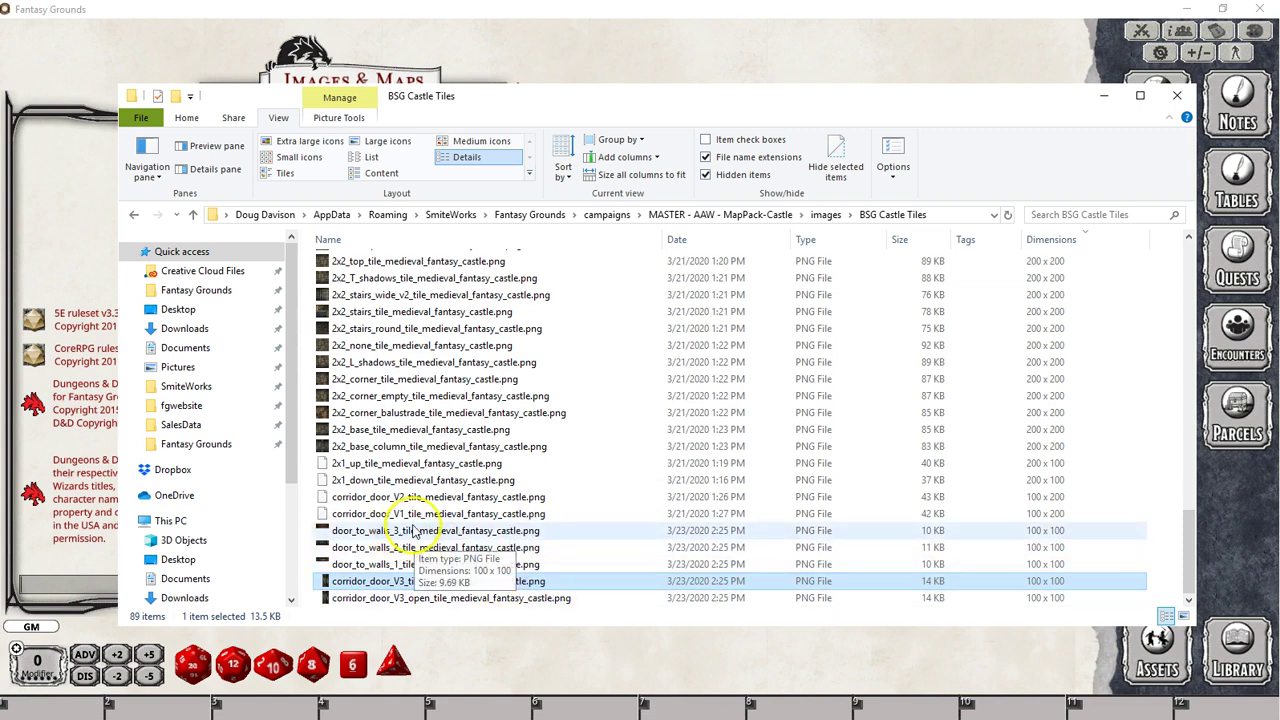
drag(413, 531, 20, 283)
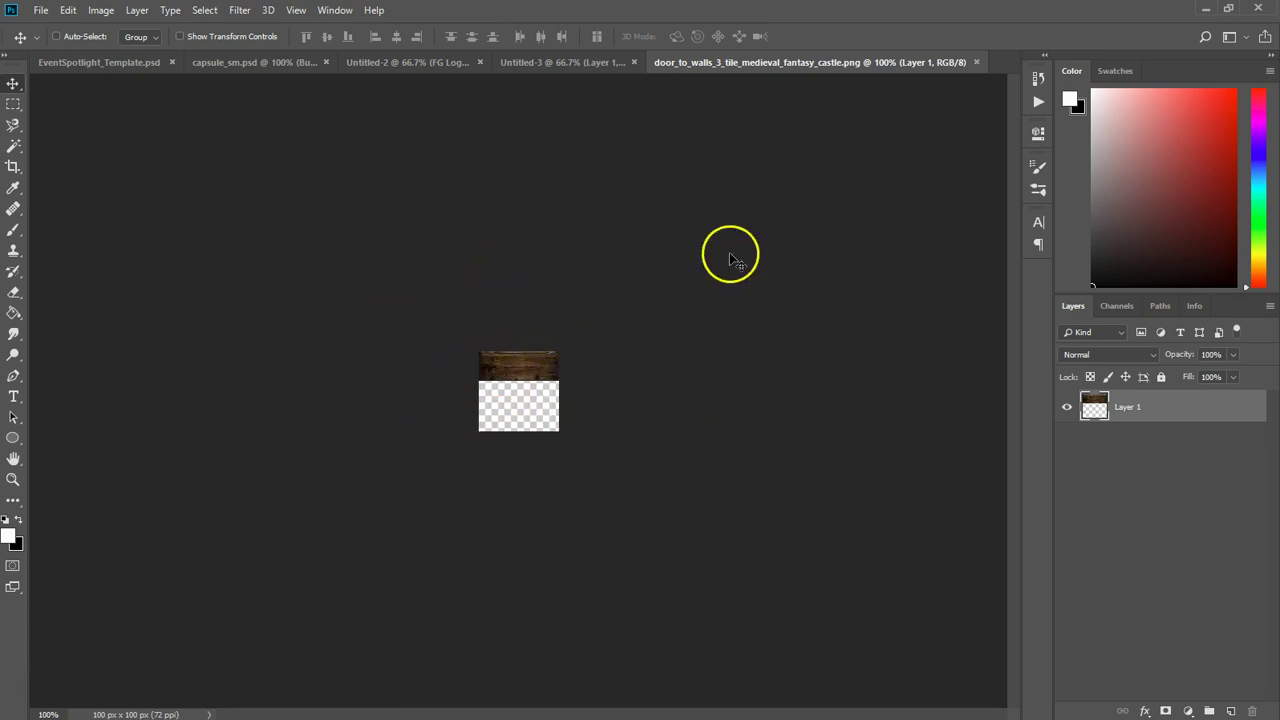
click(976, 62)
click(1208, 9)
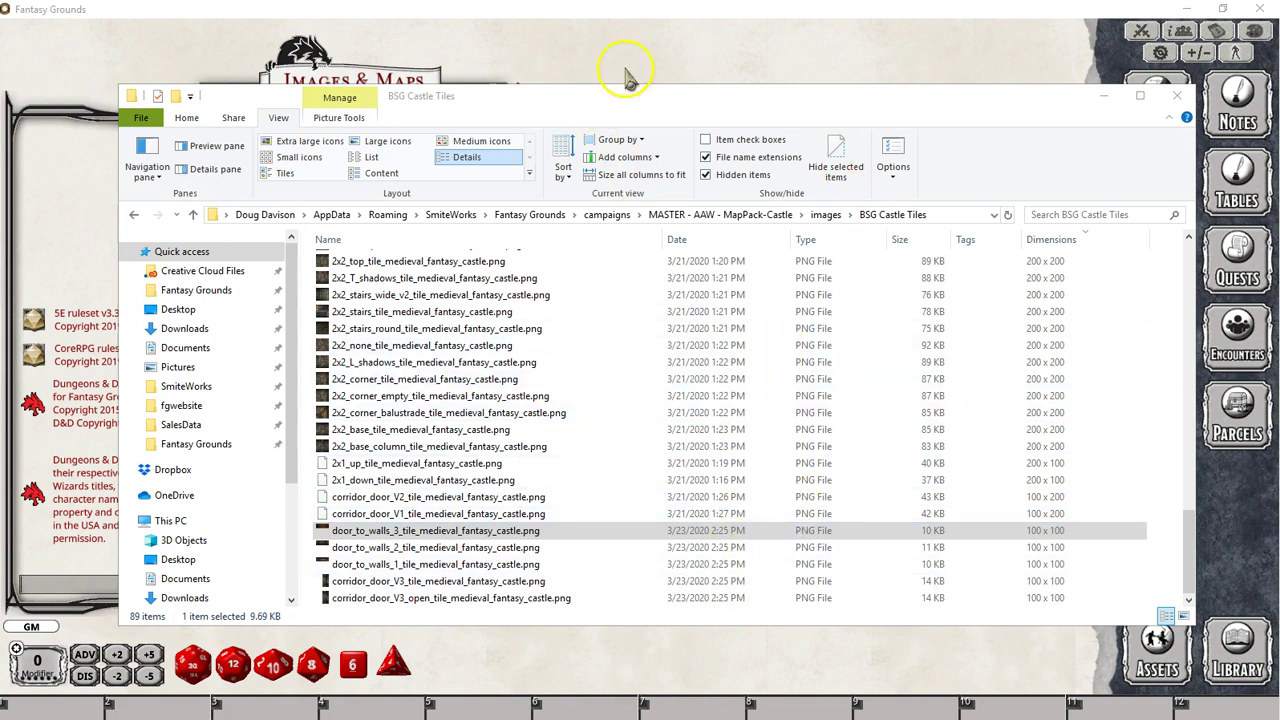
Step: Switch back to Fantasy Grounds and arrange the Images & Maps list and the Assets browser side by side
key(alt+Tab)
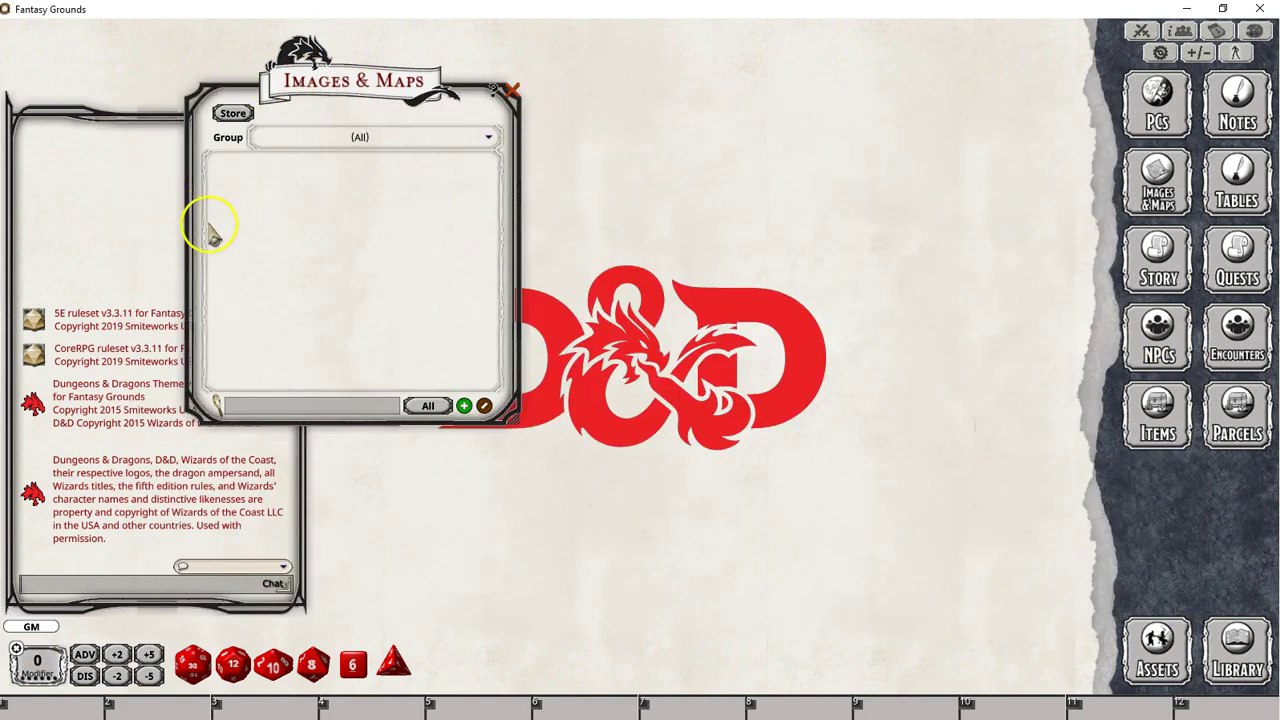
drag(328, 92, 192, 70)
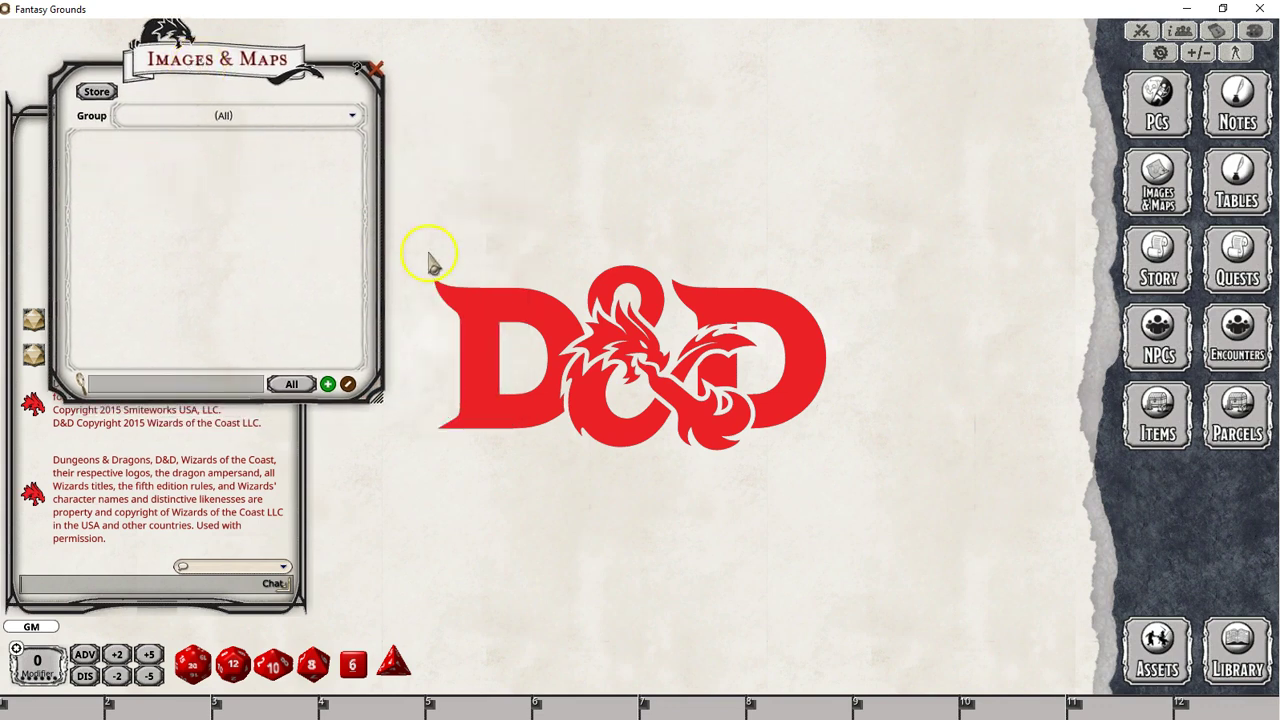
click(1158, 645)
drag(1094, 266, 682, 38)
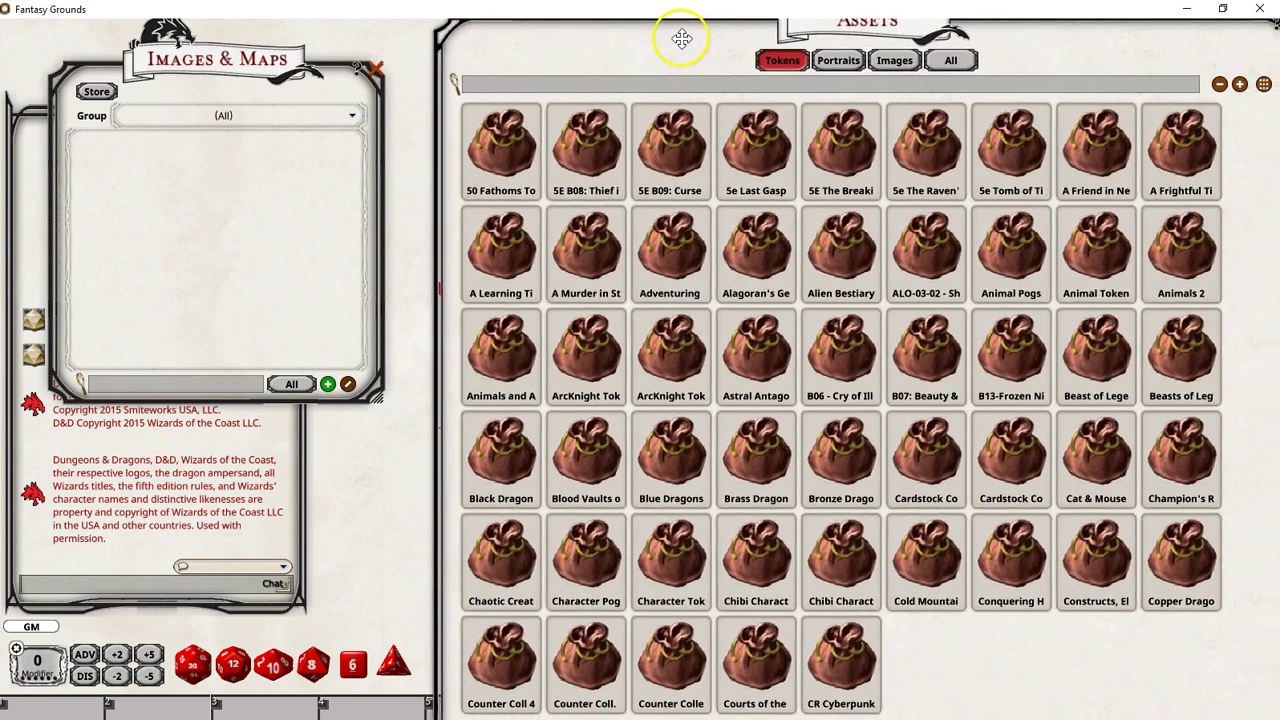
drag(1236, 712, 1000, 586)
drag(614, 34, 948, 86)
Step: Limit the assets to images and open the campaign's BSG Castle Tiles folder
click(965, 90)
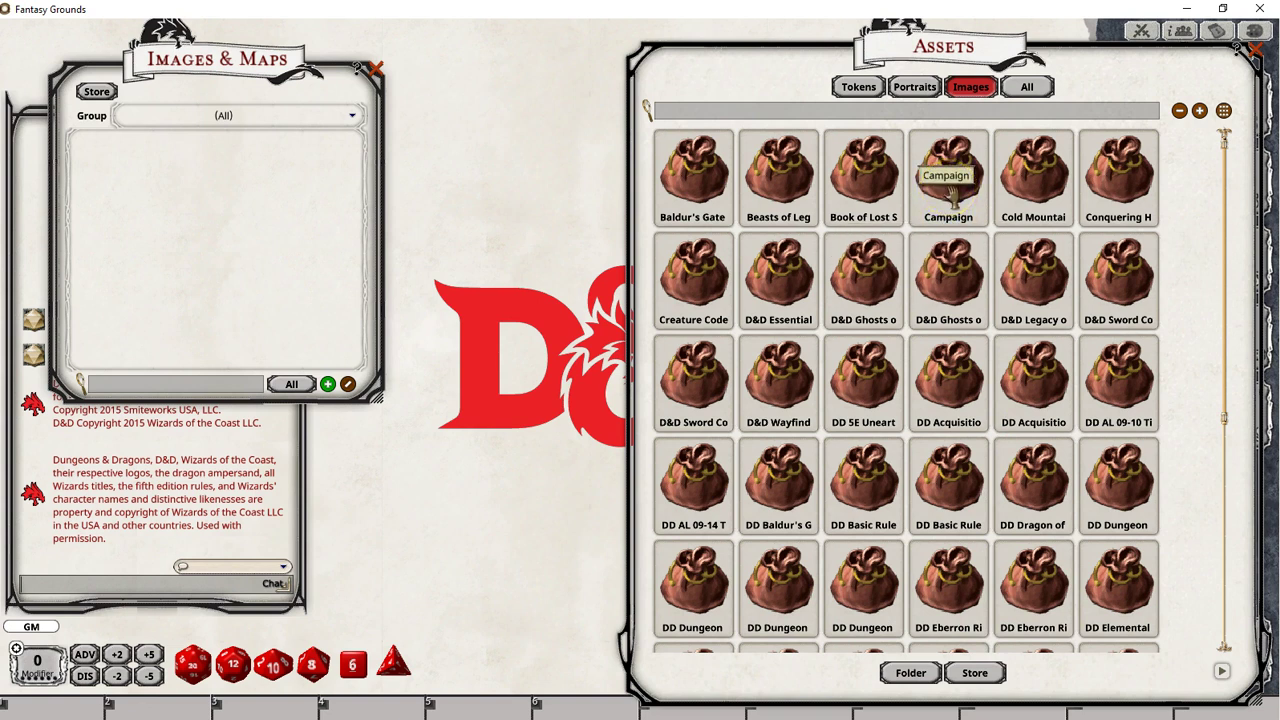
click(973, 95)
click(950, 176)
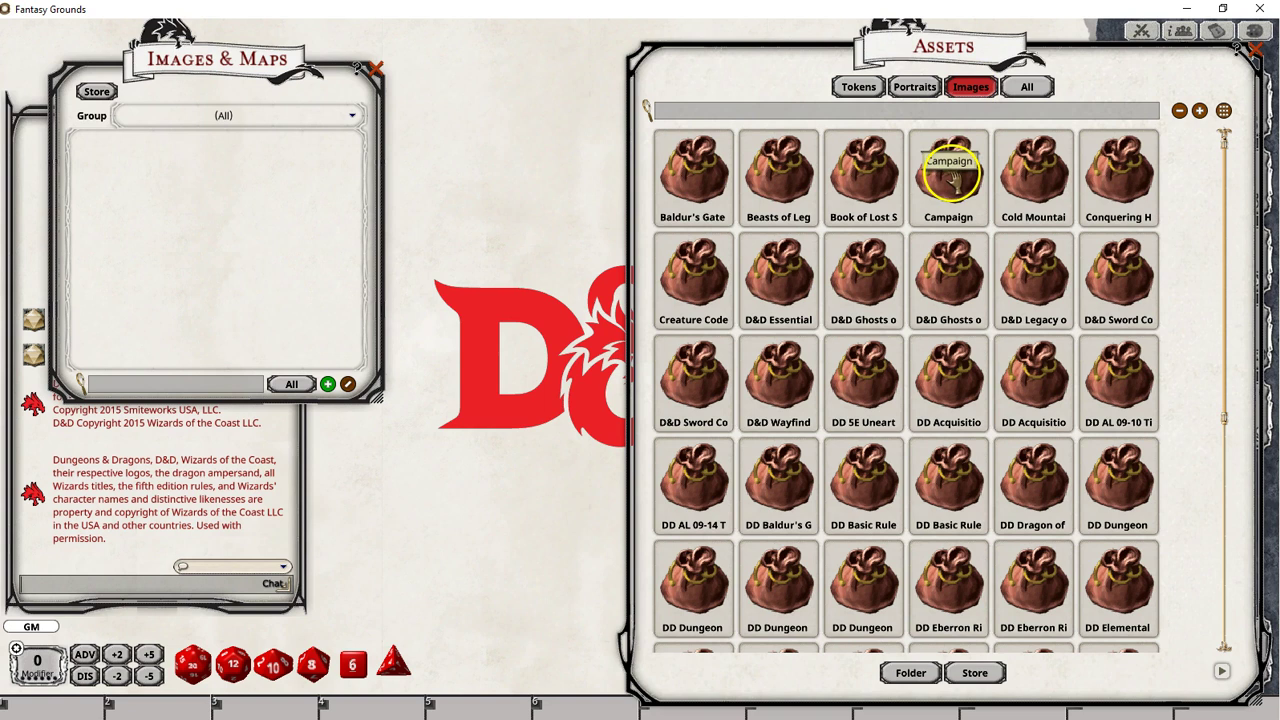
click(950, 176)
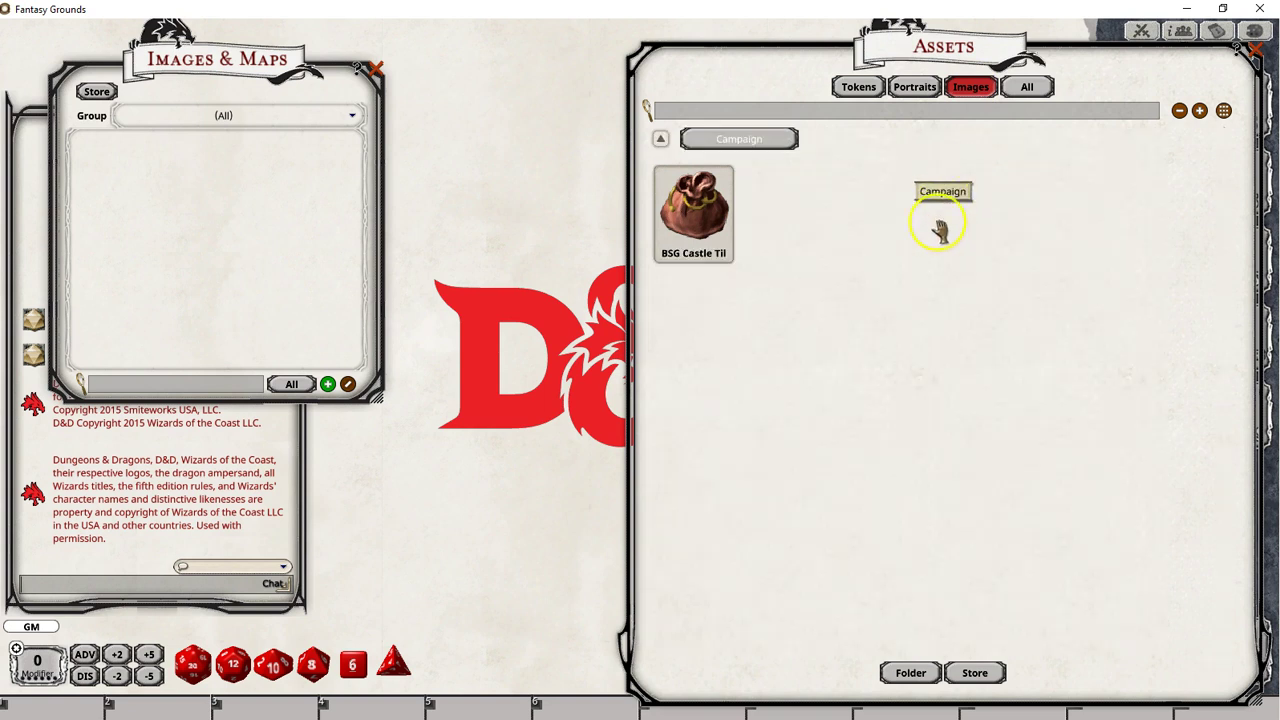
click(703, 213)
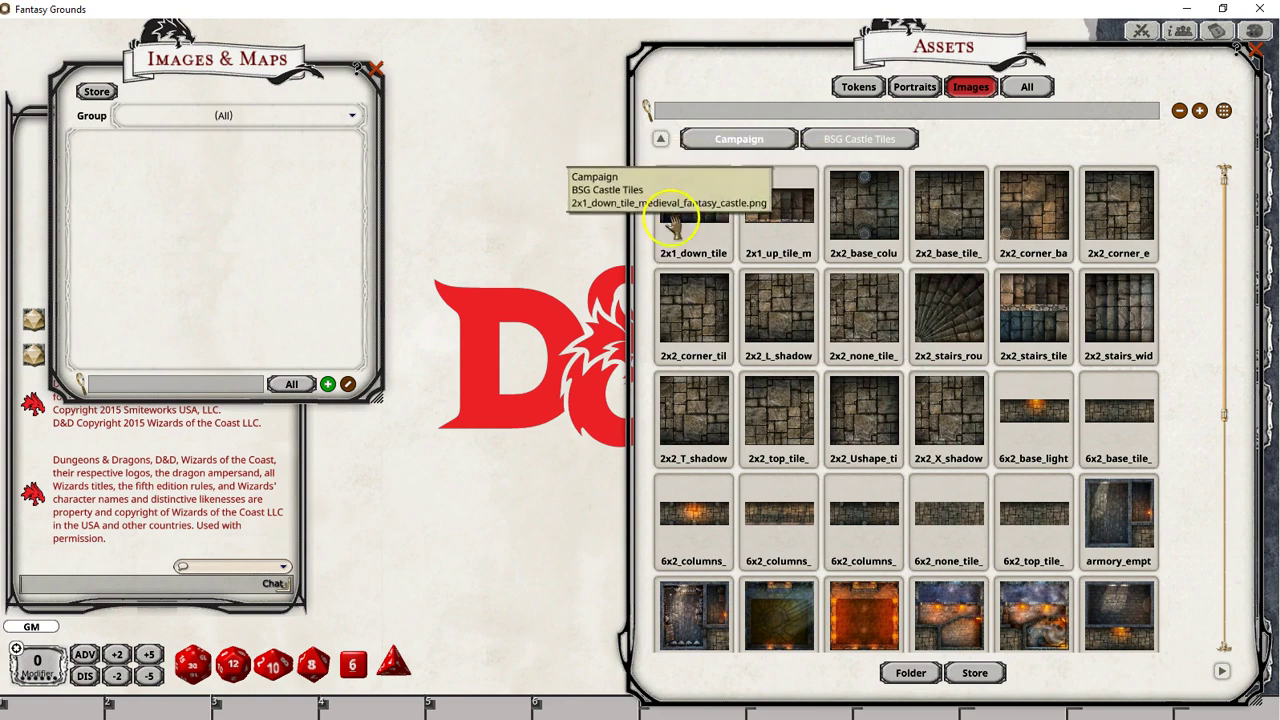
Step: Add 2x1_down_tile_medieval_fantasy_castle.png to the campaign's Images & Maps list and enlarge its image window
drag(933, 224, 115, 172)
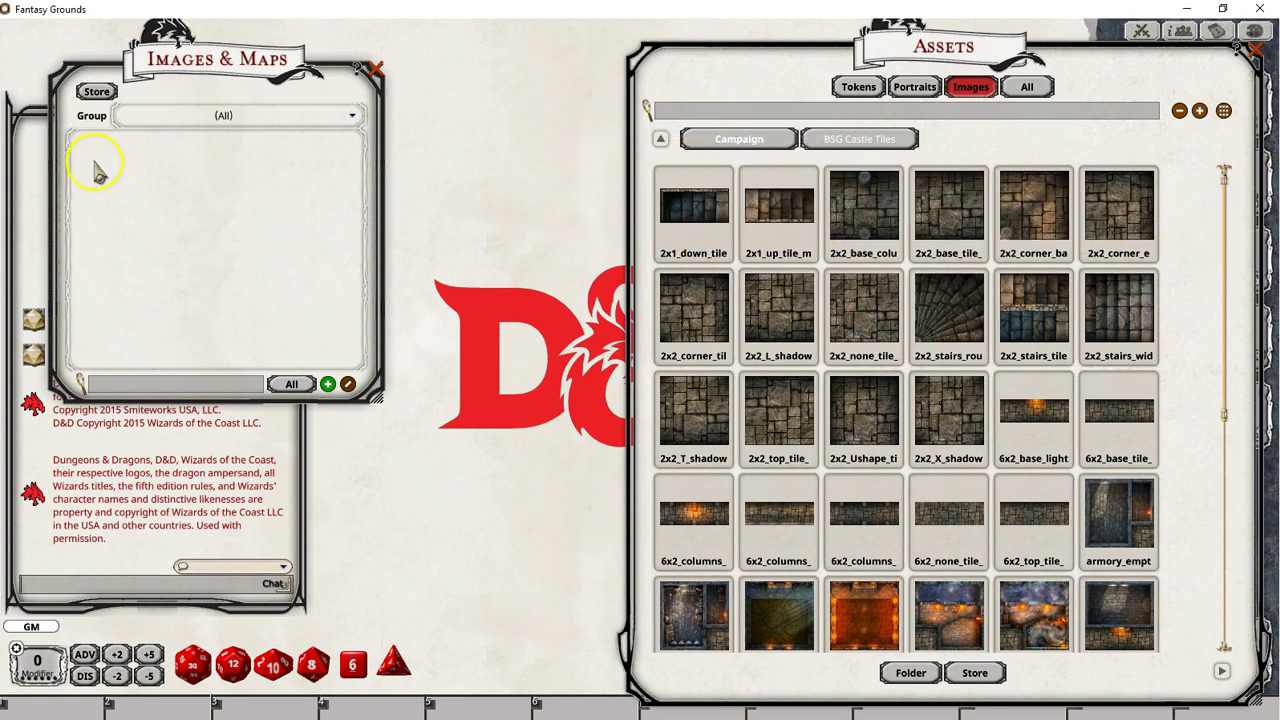
drag(553, 205, 200, 206)
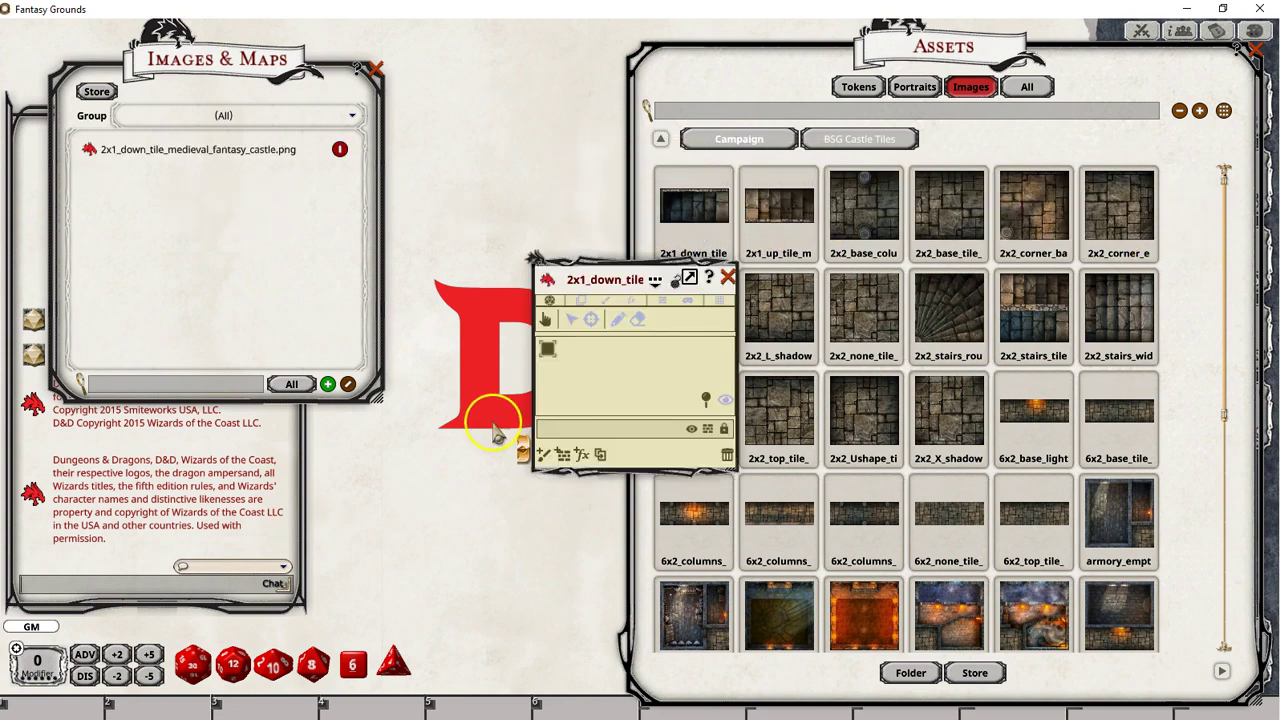
double_click(622, 280)
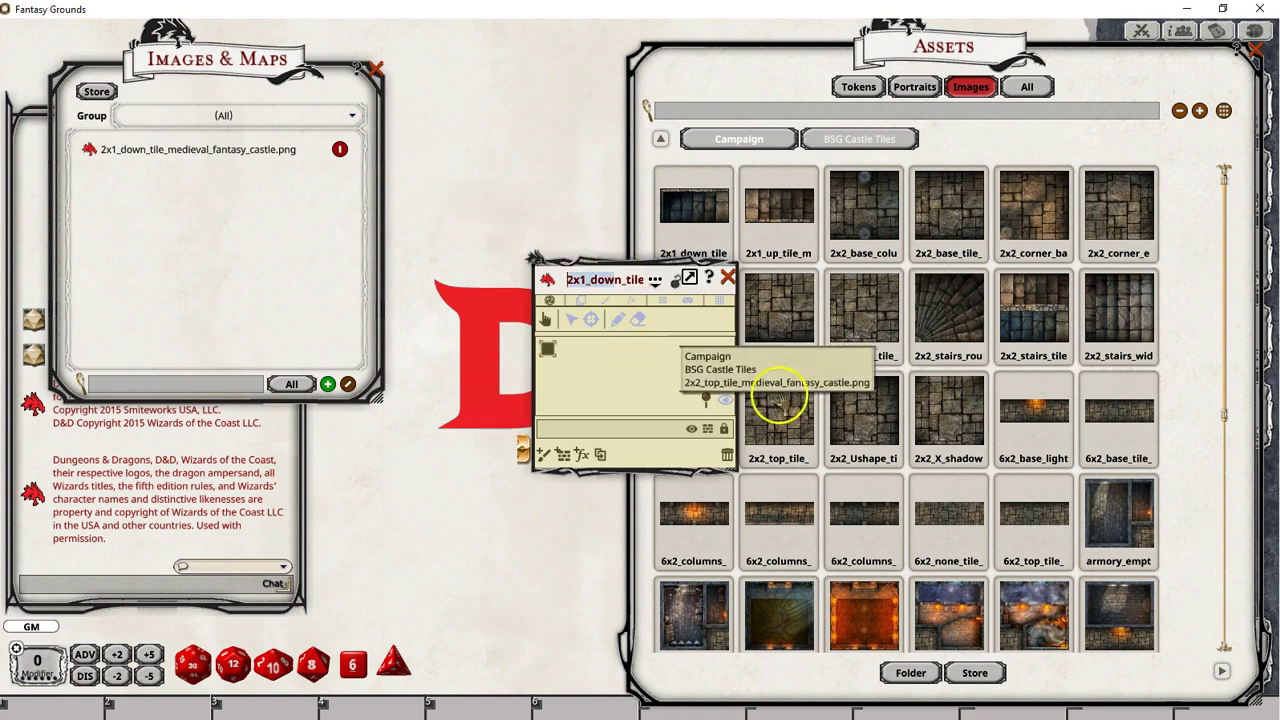
drag(650, 280, 370, 92)
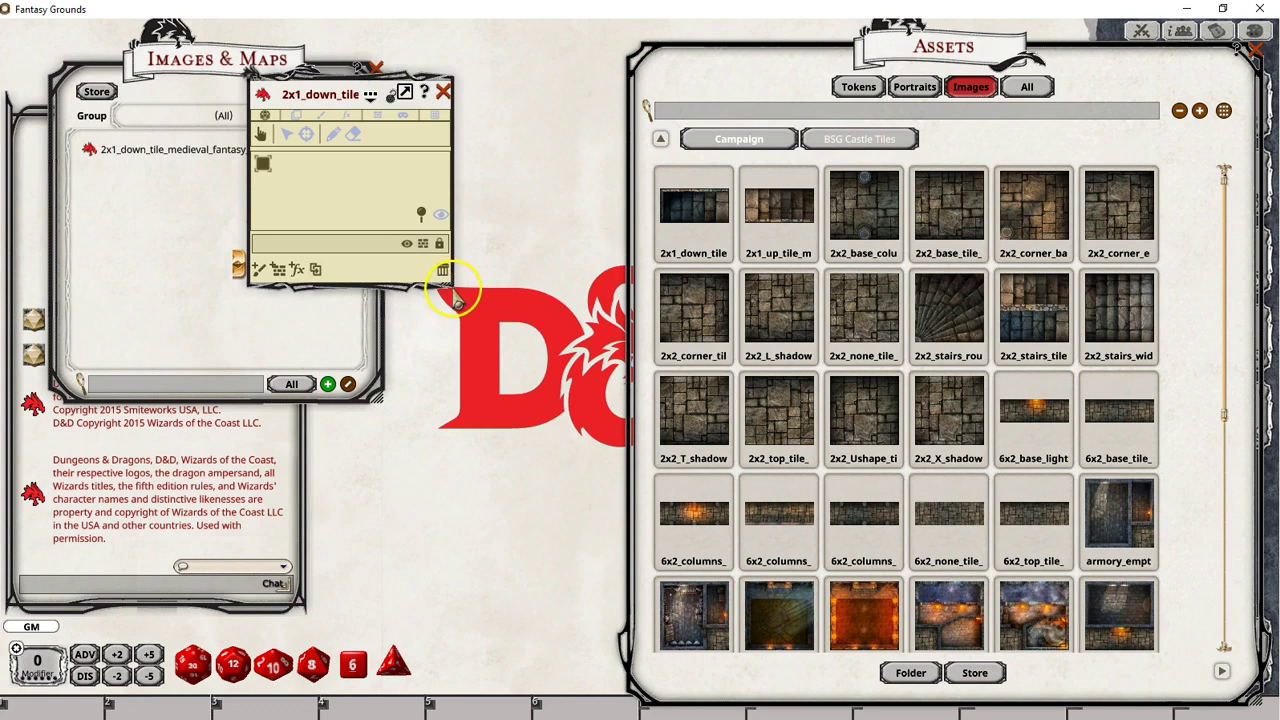
drag(446, 282, 775, 620)
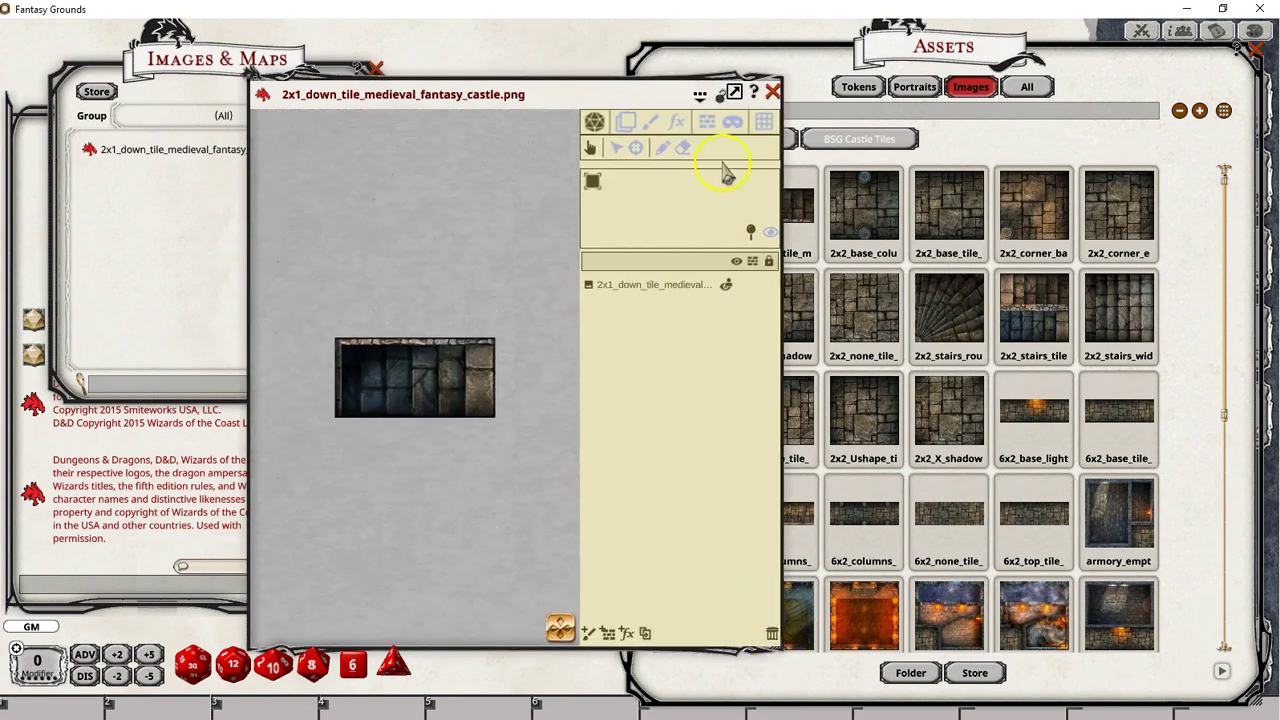
Step: Set the 2x1 down tile's grid to 100 by 100 and close its image window
click(762, 125)
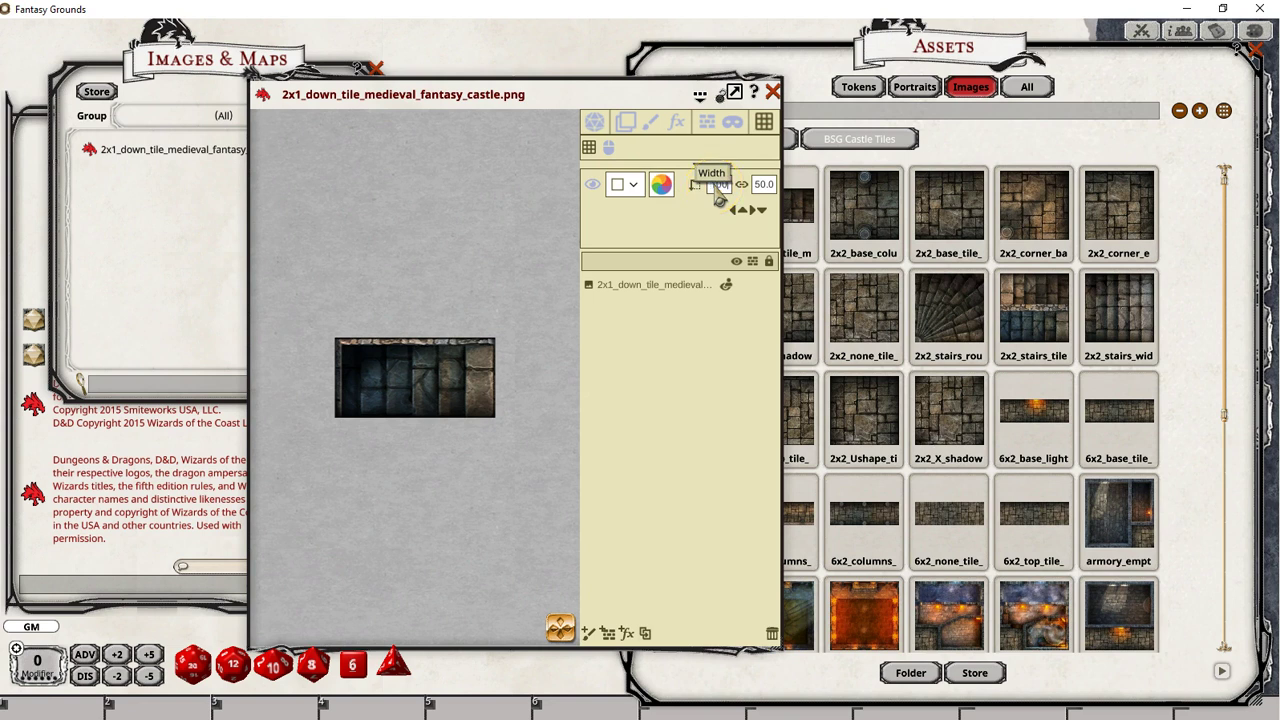
click(763, 185)
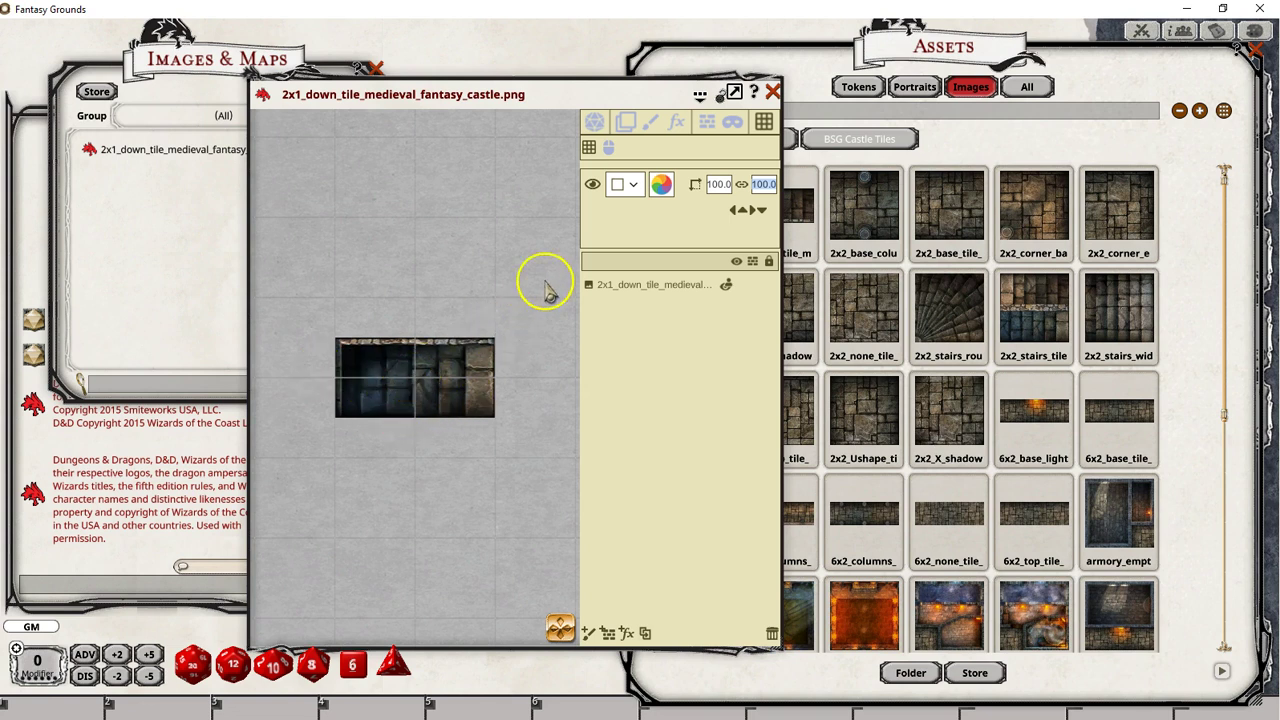
click(773, 92)
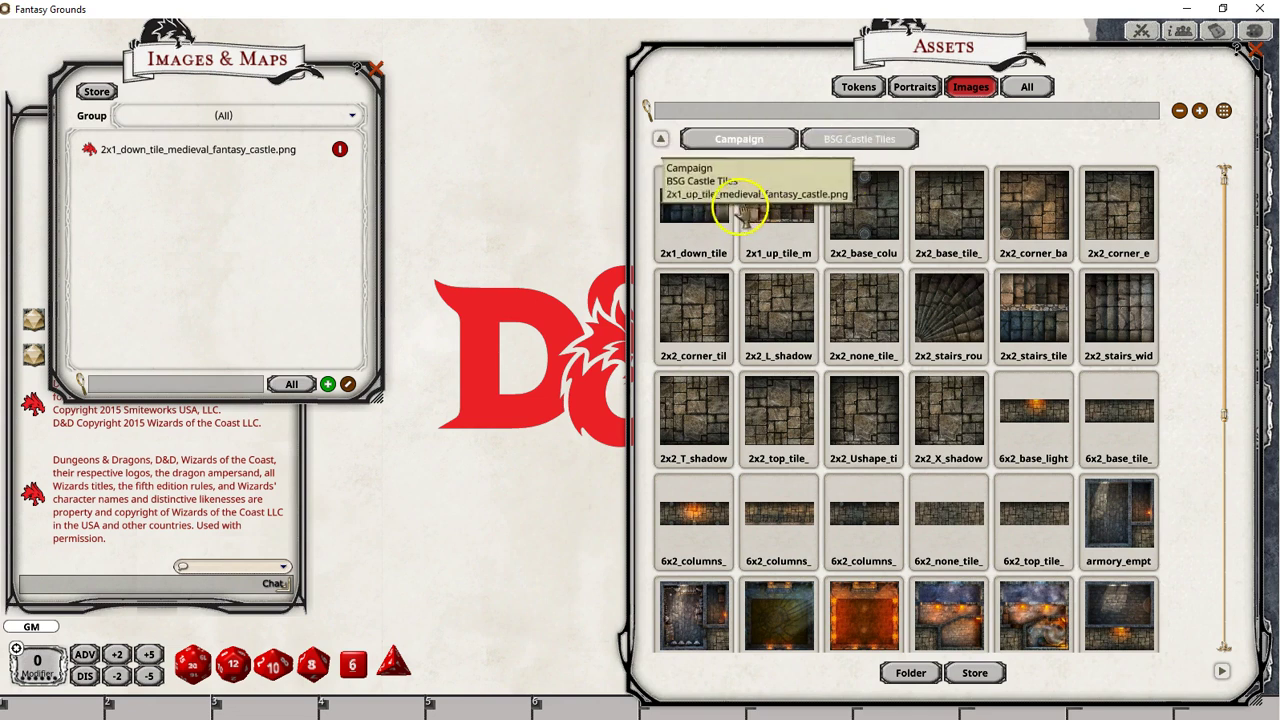
Step: Add 2x2_base_column_tile_medieval_fantasy_castle.png to the Images & Maps list and set its grid to 100 by 100
drag(866, 213, 250, 222)
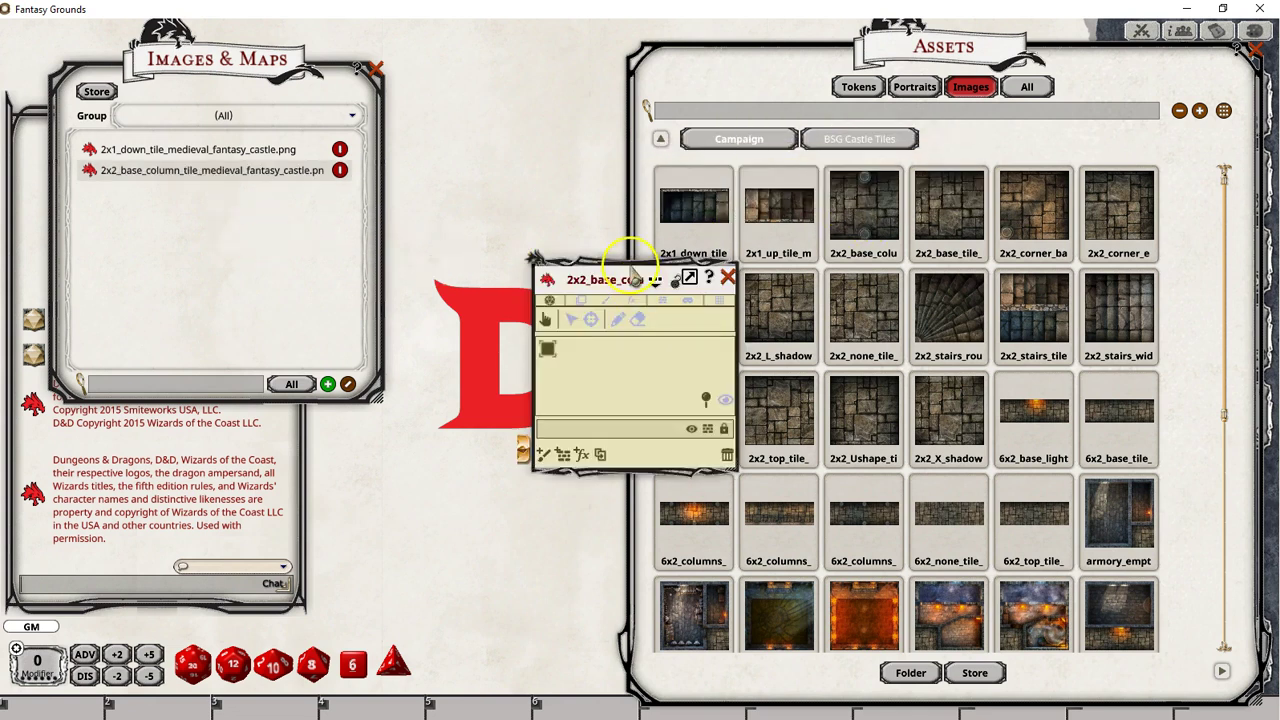
drag(660, 276, 303, 82)
drag(372, 272, 728, 546)
click(712, 113)
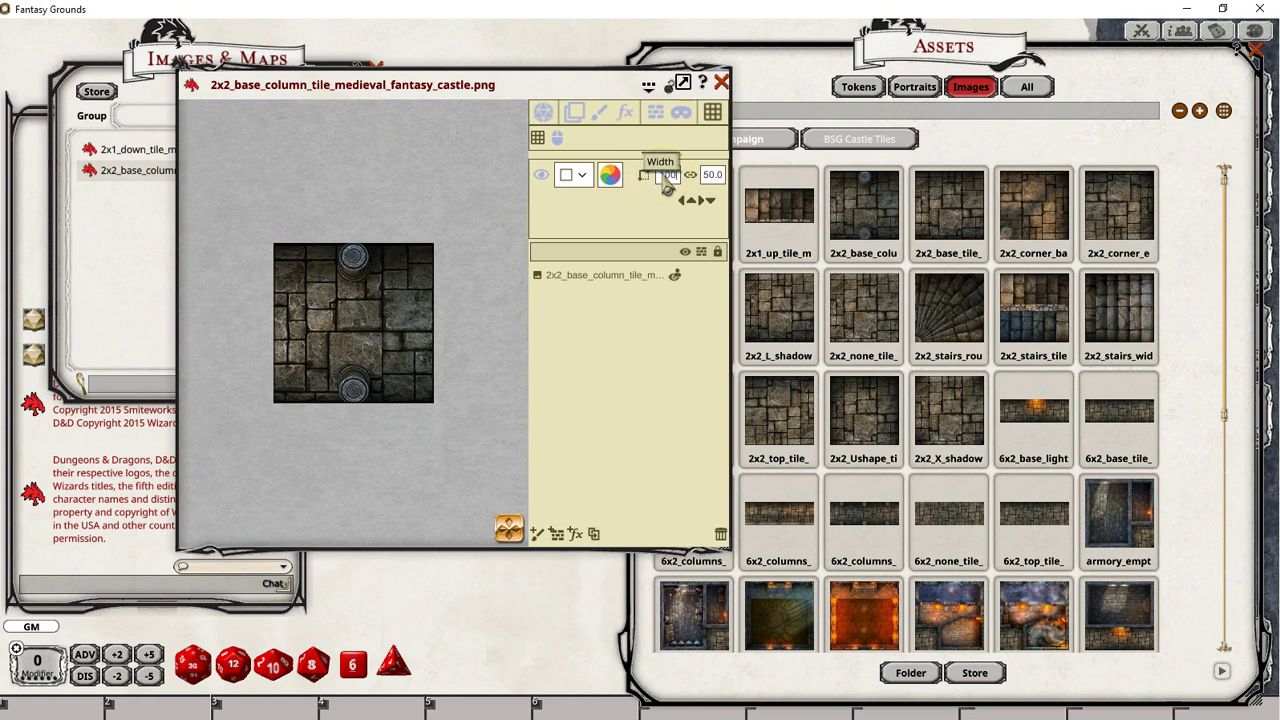
click(712, 174)
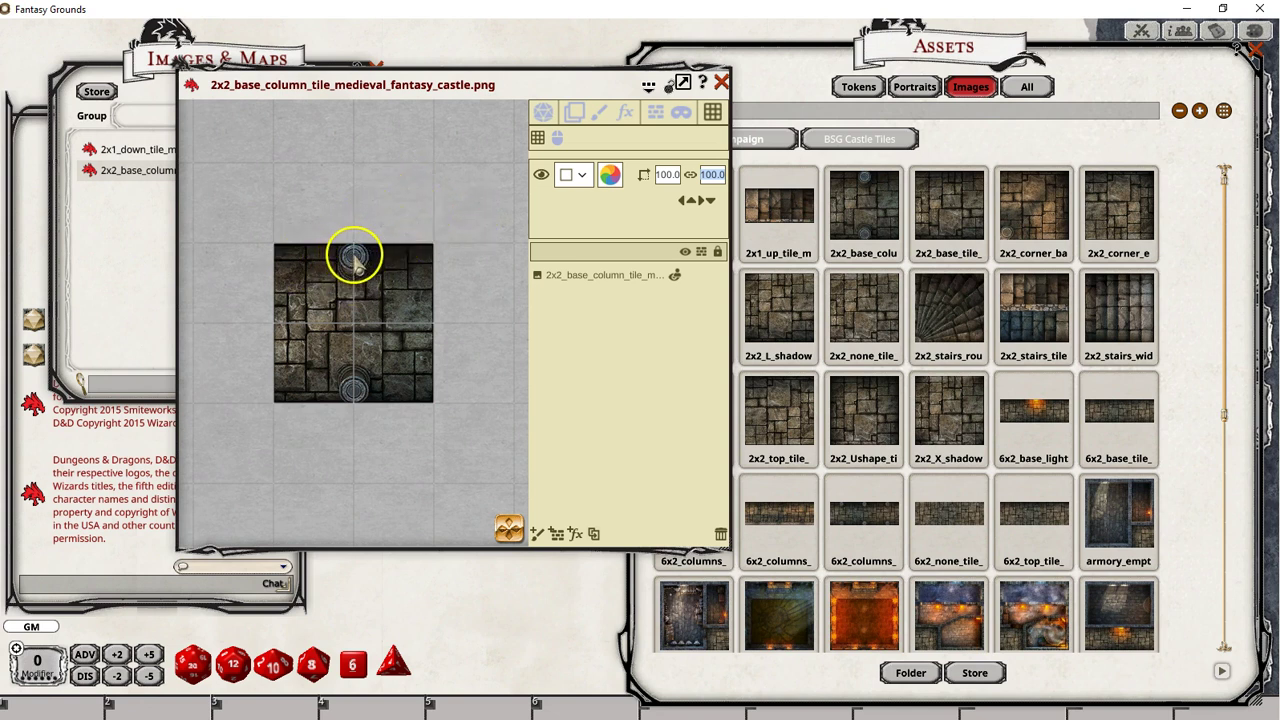
Step: Draw a closed line-of-sight terrain outline around the upper column of the 2x2 base column tile
click(656, 118)
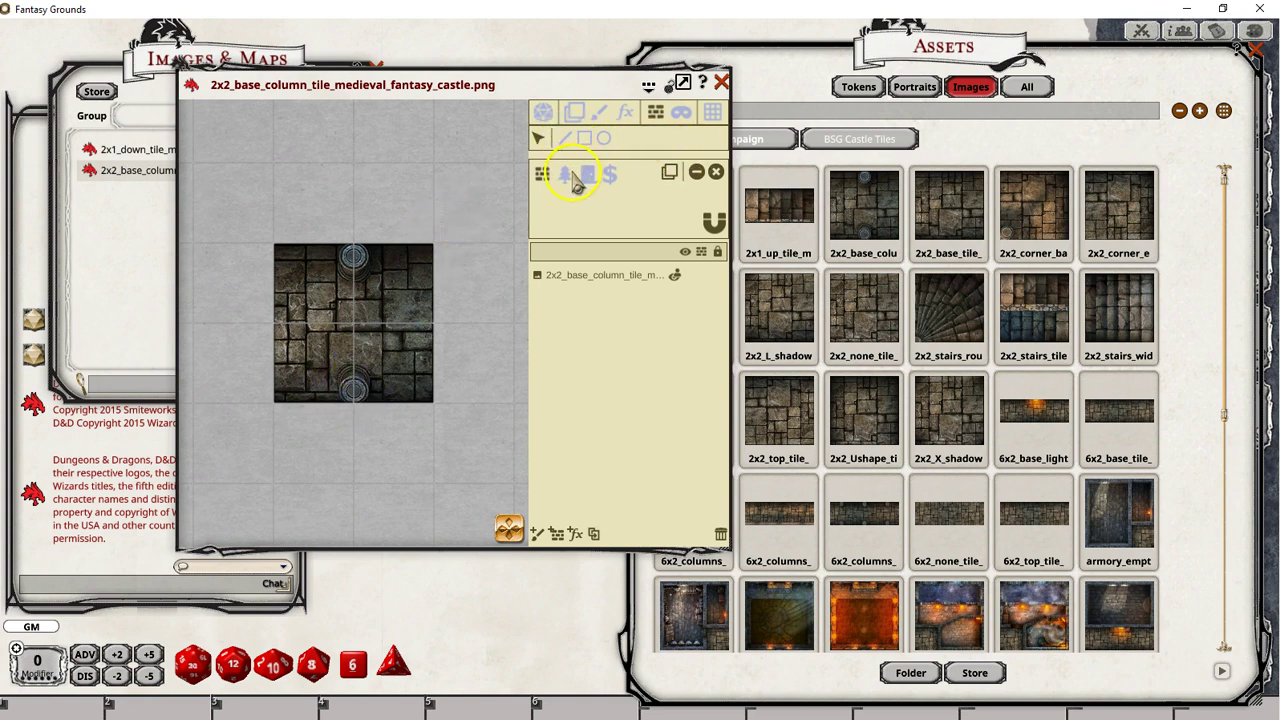
click(565, 138)
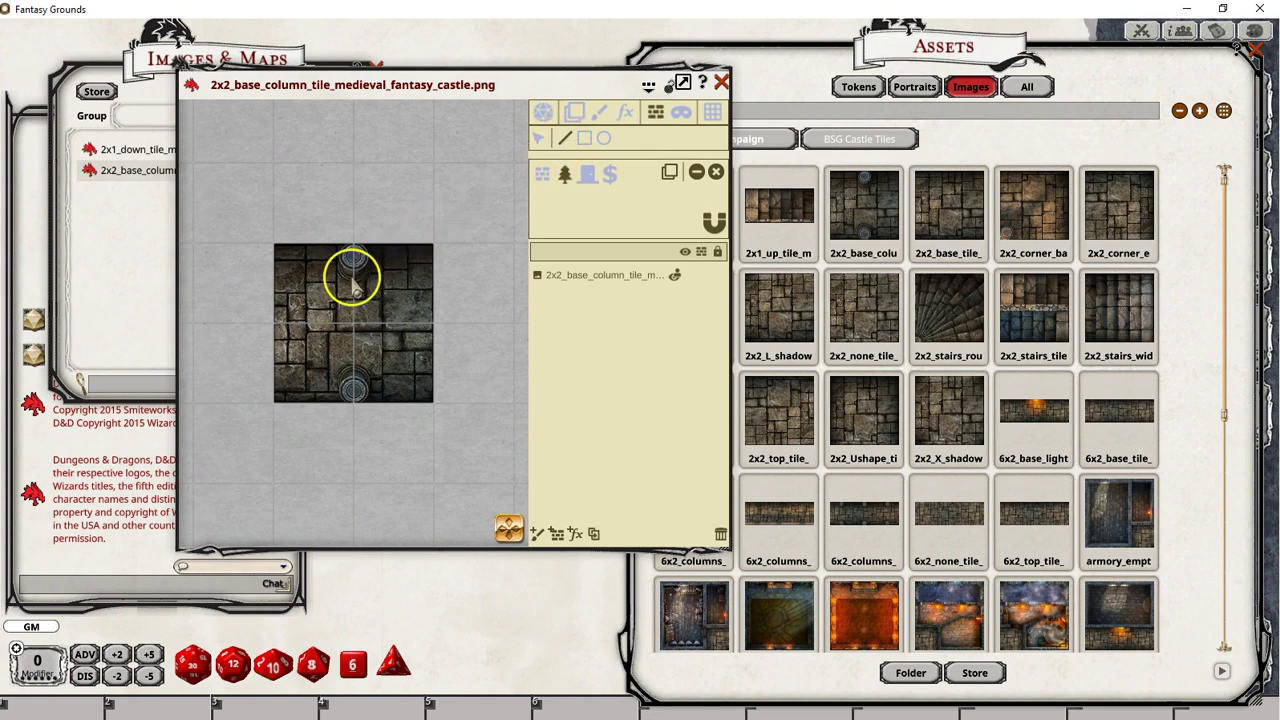
drag(352, 287, 342, 252)
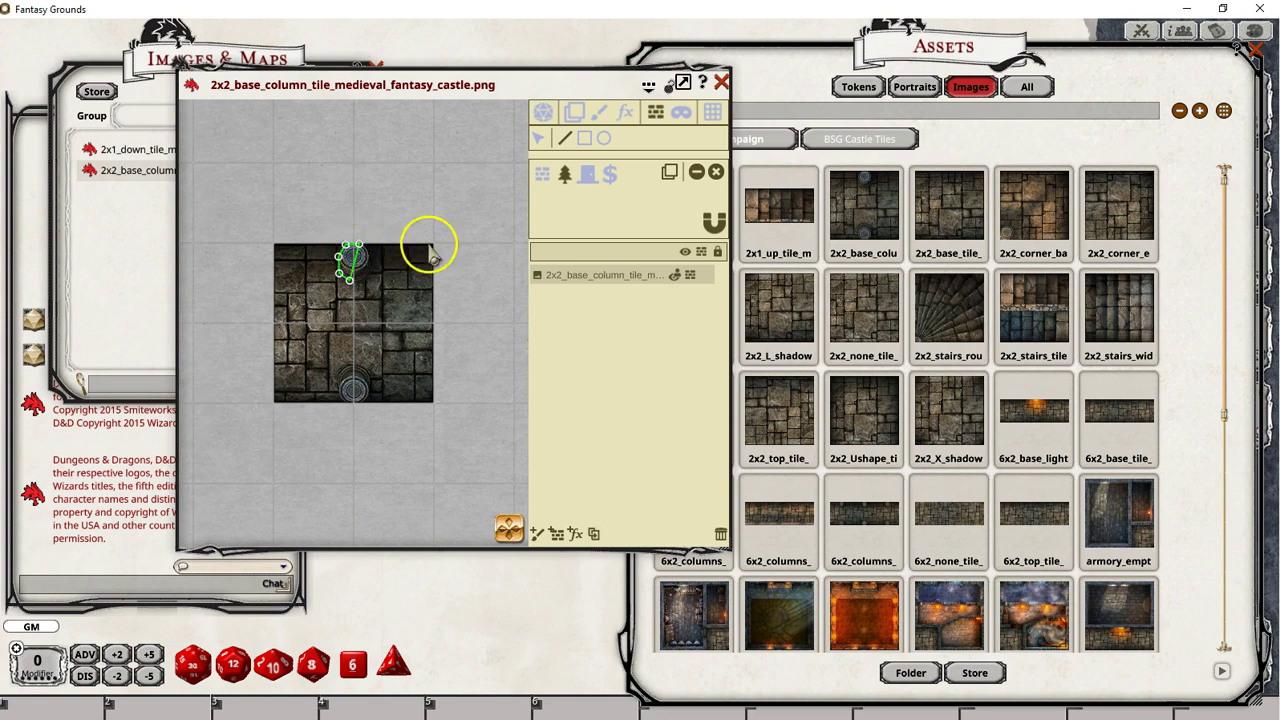
scroll(372, 266, up, 1)
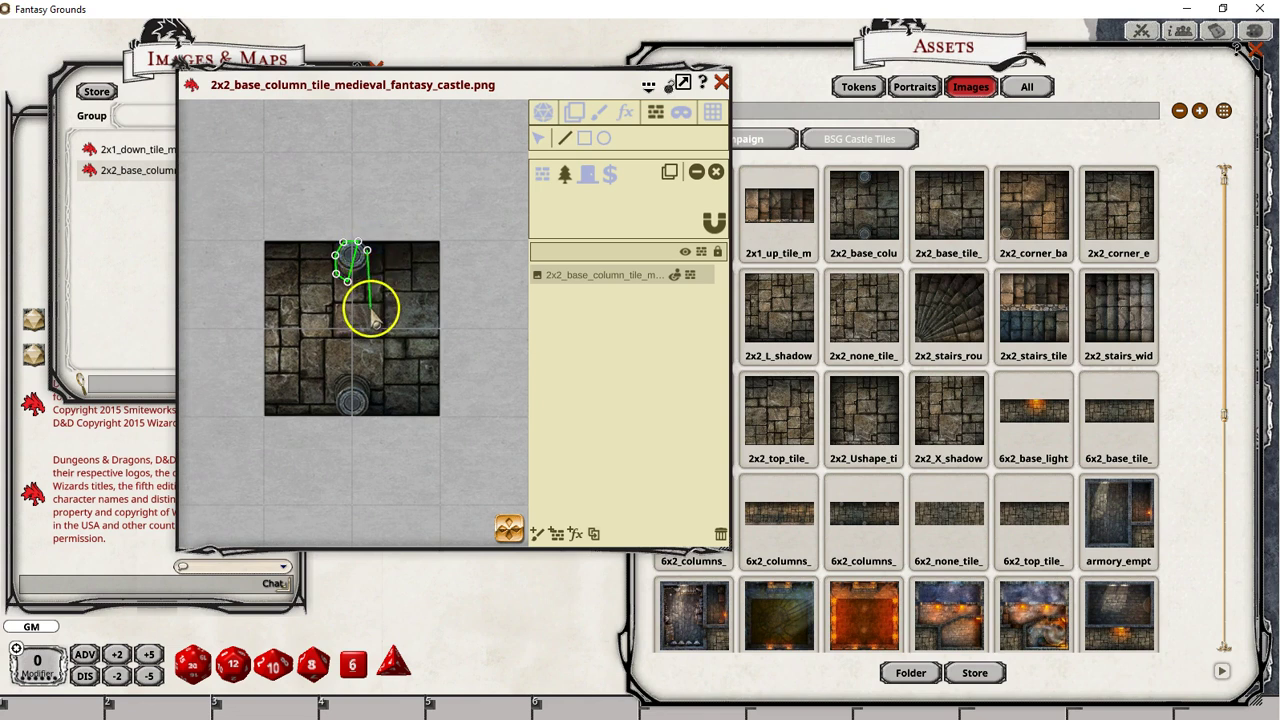
click(545, 140)
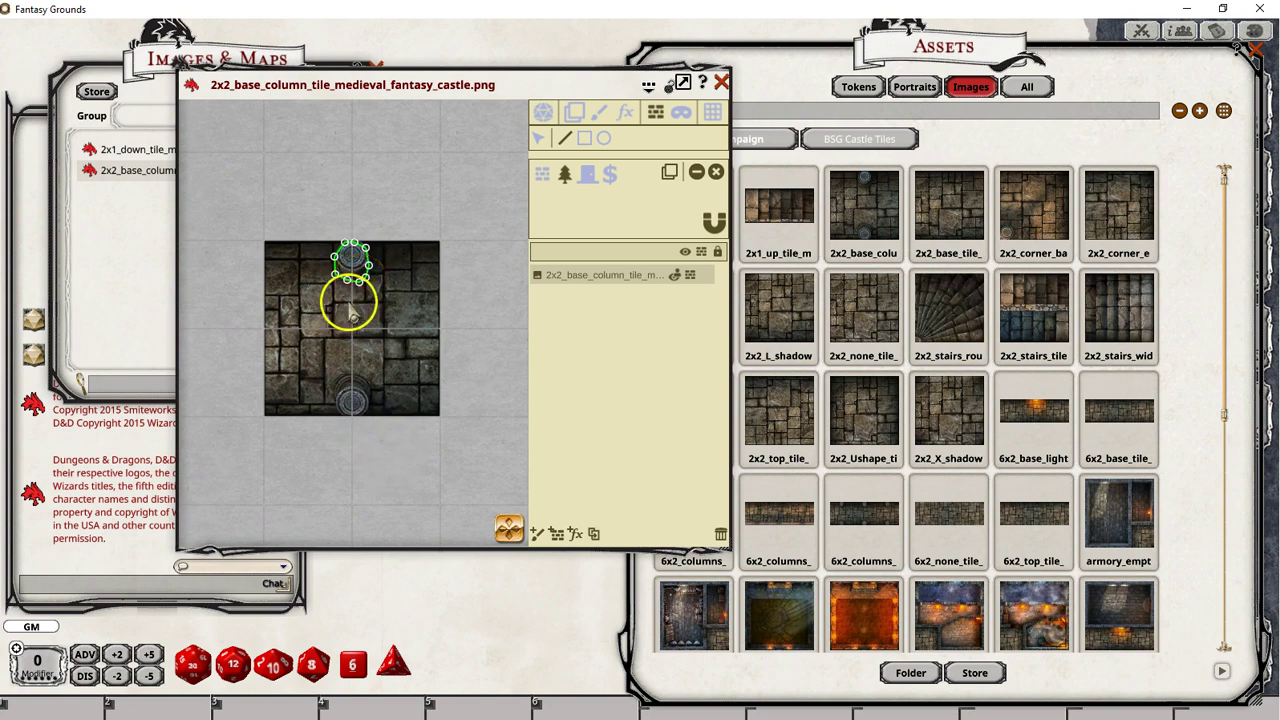
Step: Draw a closed line-of-sight terrain outline around the lower column of the 2x2 base column tile
click(538, 139)
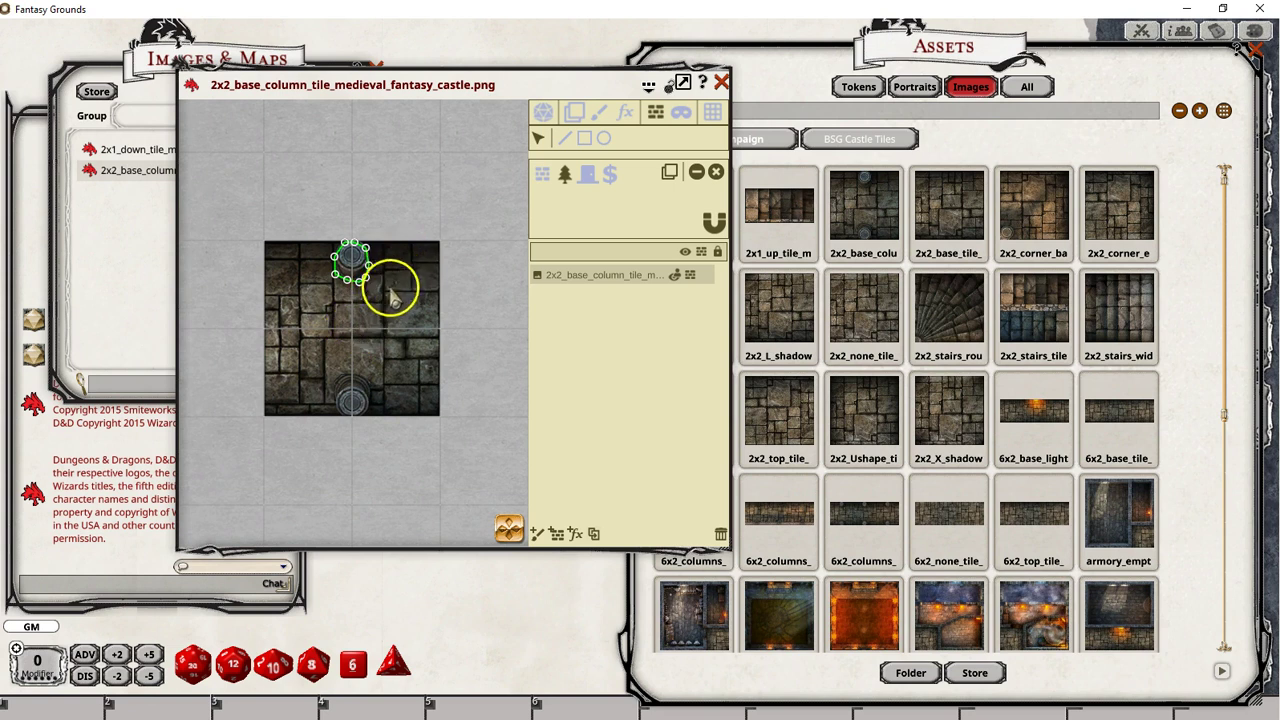
scroll(365, 300, up, 1)
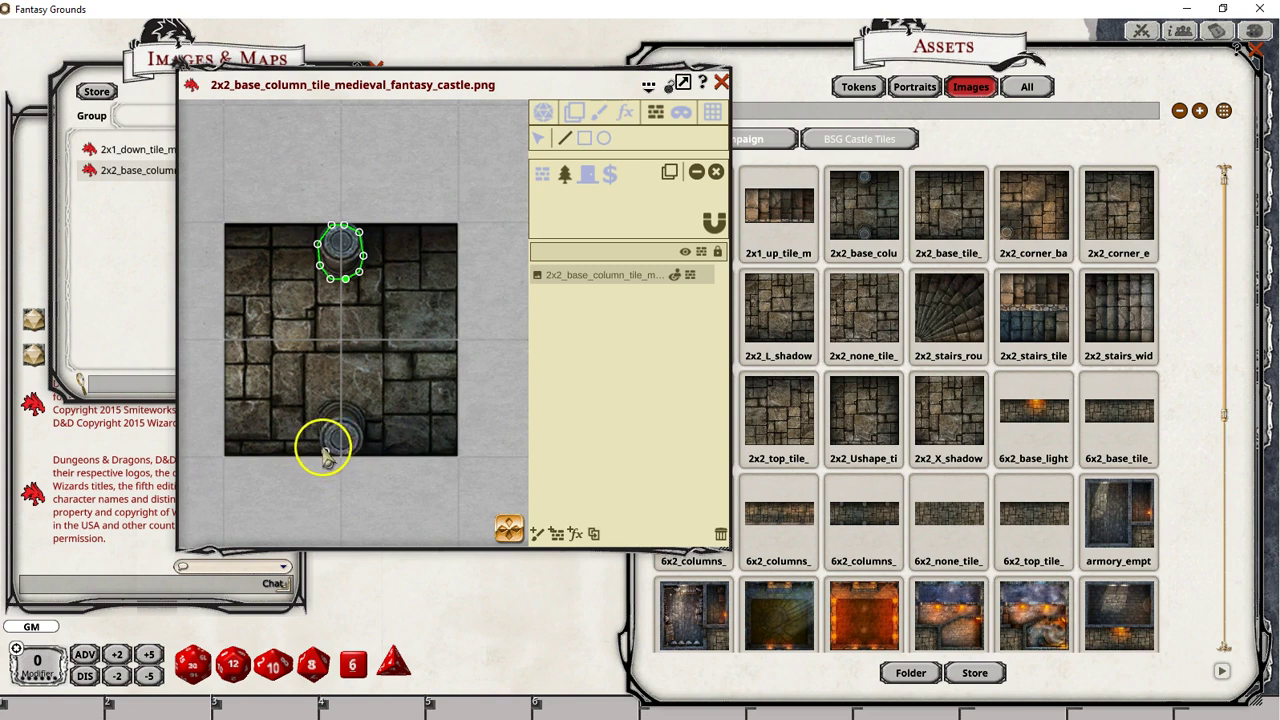
mouse_move(321, 451)
mouse_down()
mouse_move(324, 420)
mouse_move(355, 410)
mouse_move(364, 459)
mouse_move(338, 470)
mouse_up()
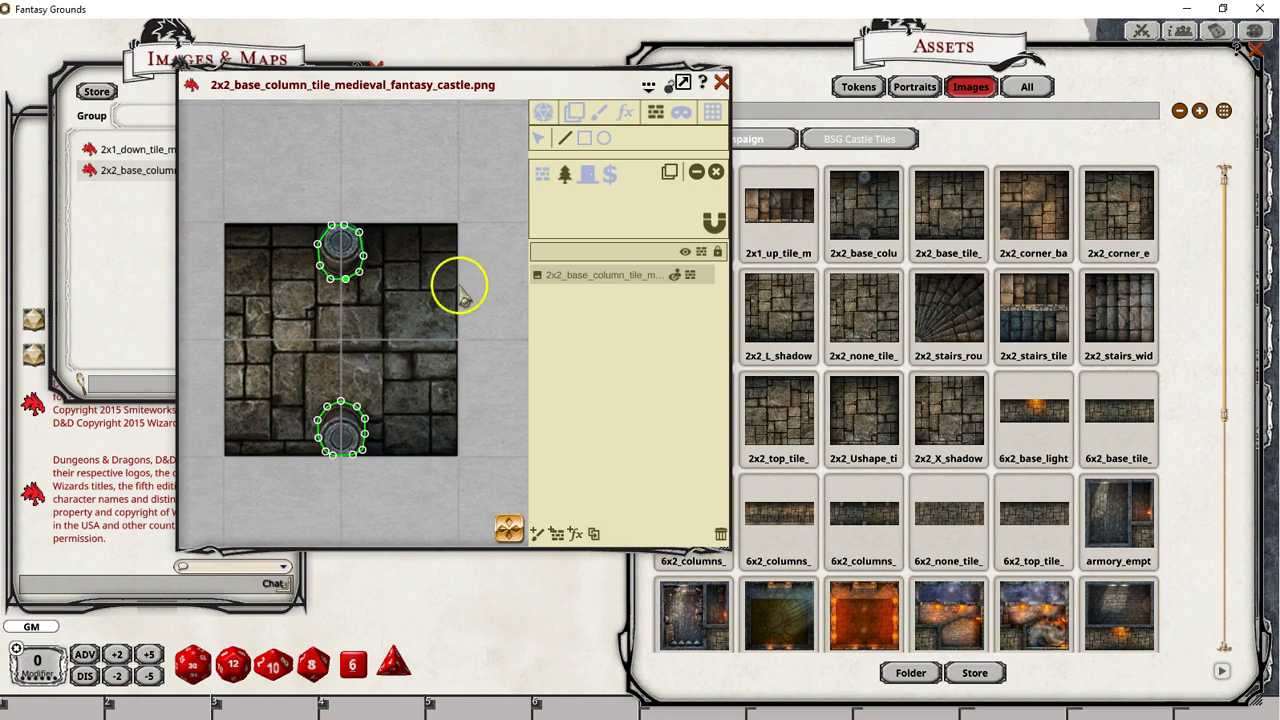
Step: Draw an irregular multi-point terrain occluder across the middle of the 2x2 base column tile, between the two columns
click(566, 139)
click(270, 372)
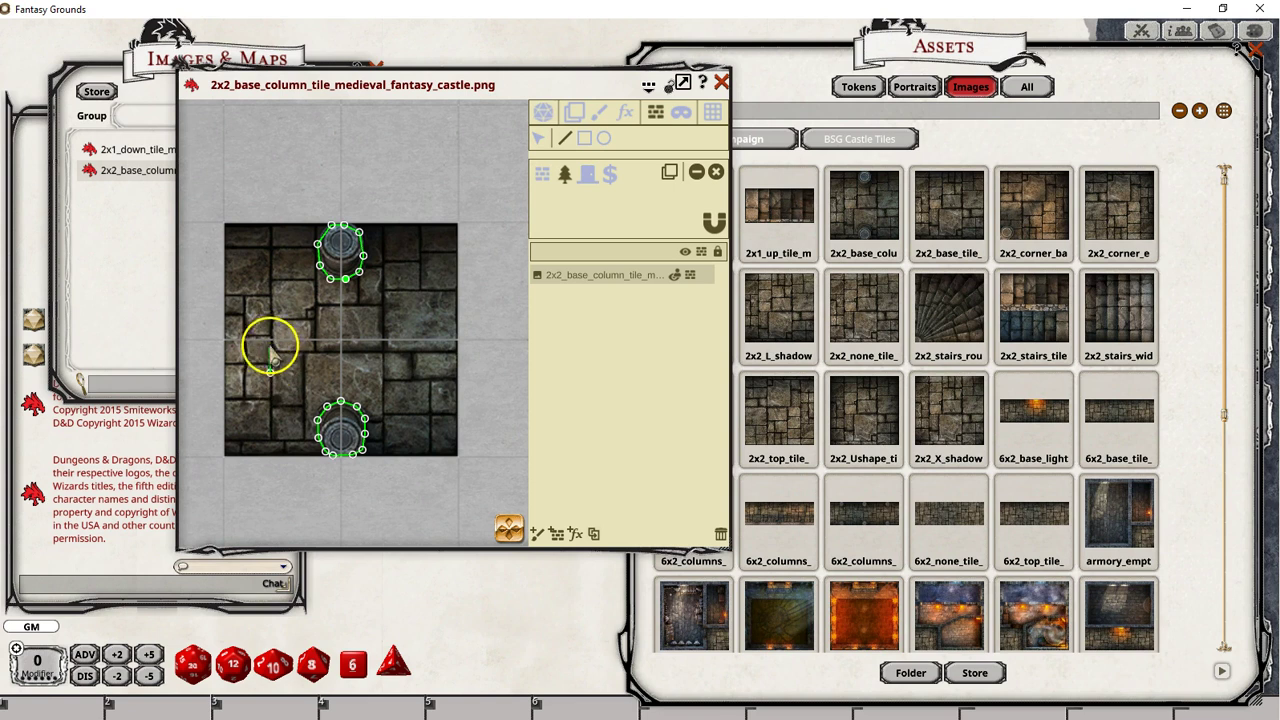
click(312, 309)
click(382, 314)
click(365, 348)
click(333, 329)
click(291, 324)
click(318, 344)
click(362, 354)
click(338, 375)
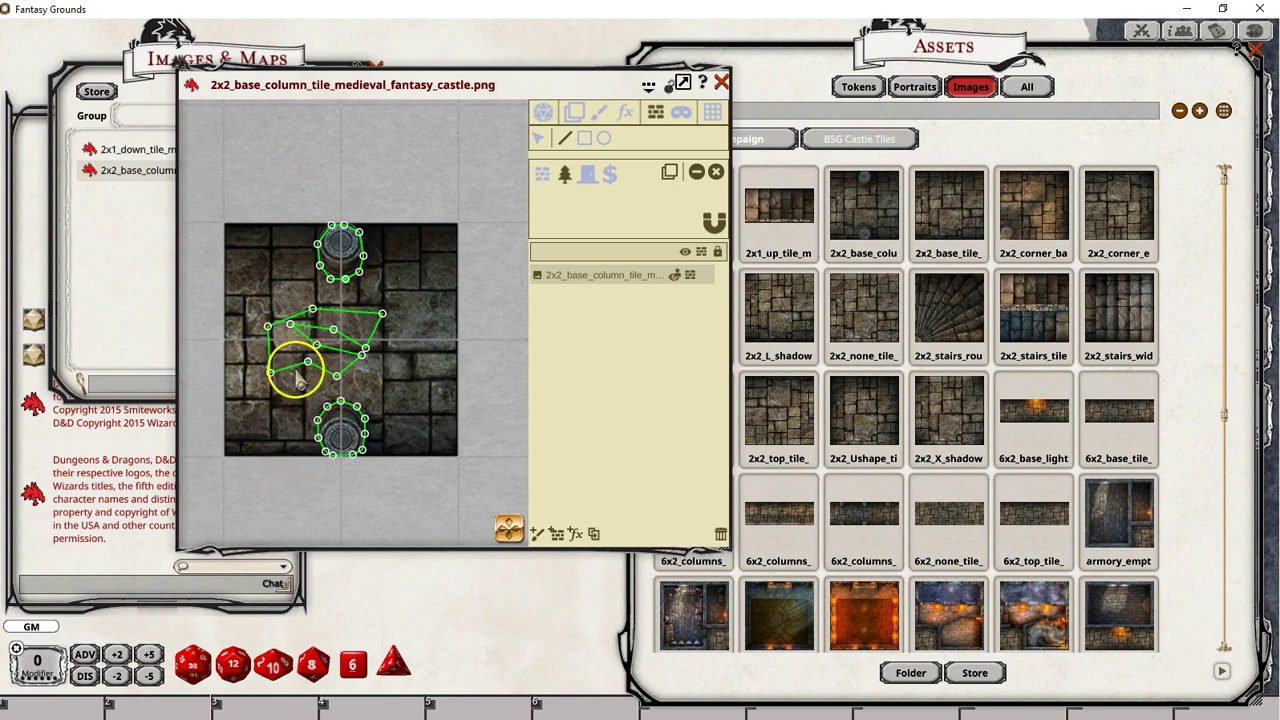
Step: Select the irregular terrain occluder between the columns, shift it slightly sideways and delete it
click(540, 139)
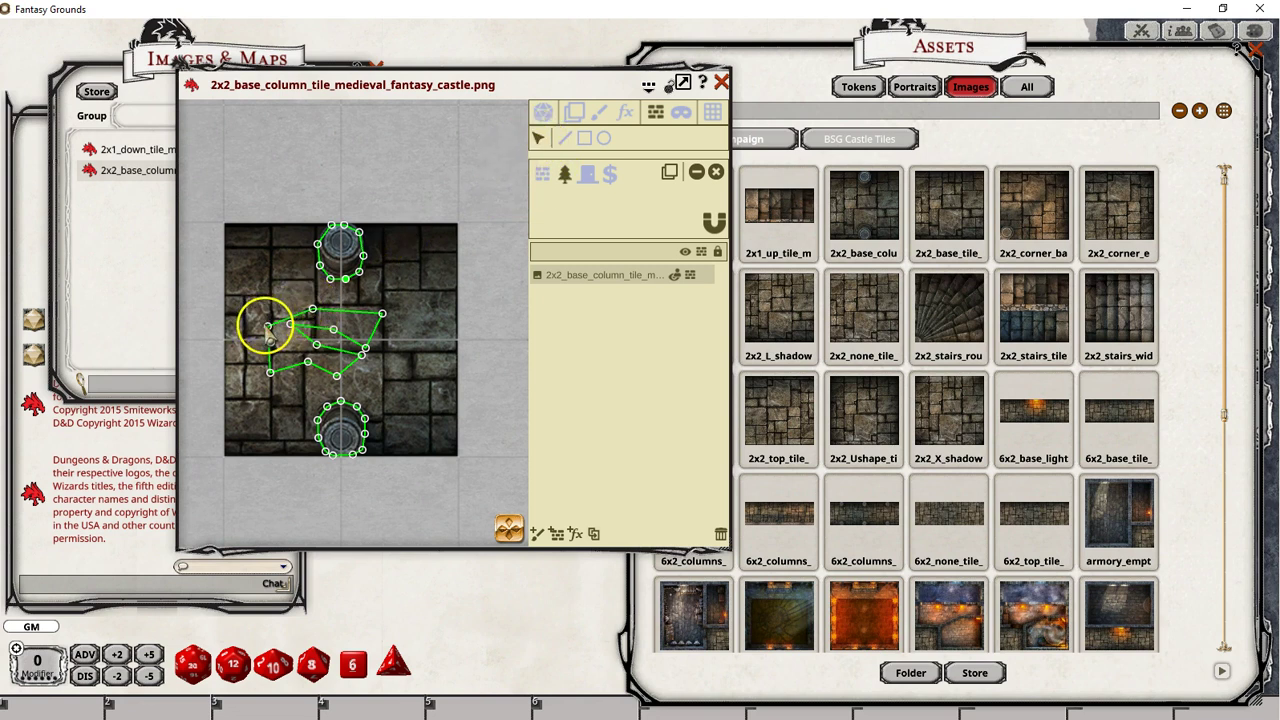
mouse_move(269, 336)
mouse_down()
mouse_move(323, 342)
mouse_move(254, 331)
mouse_move(334, 314)
mouse_move(265, 327)
mouse_move(291, 333)
mouse_up()
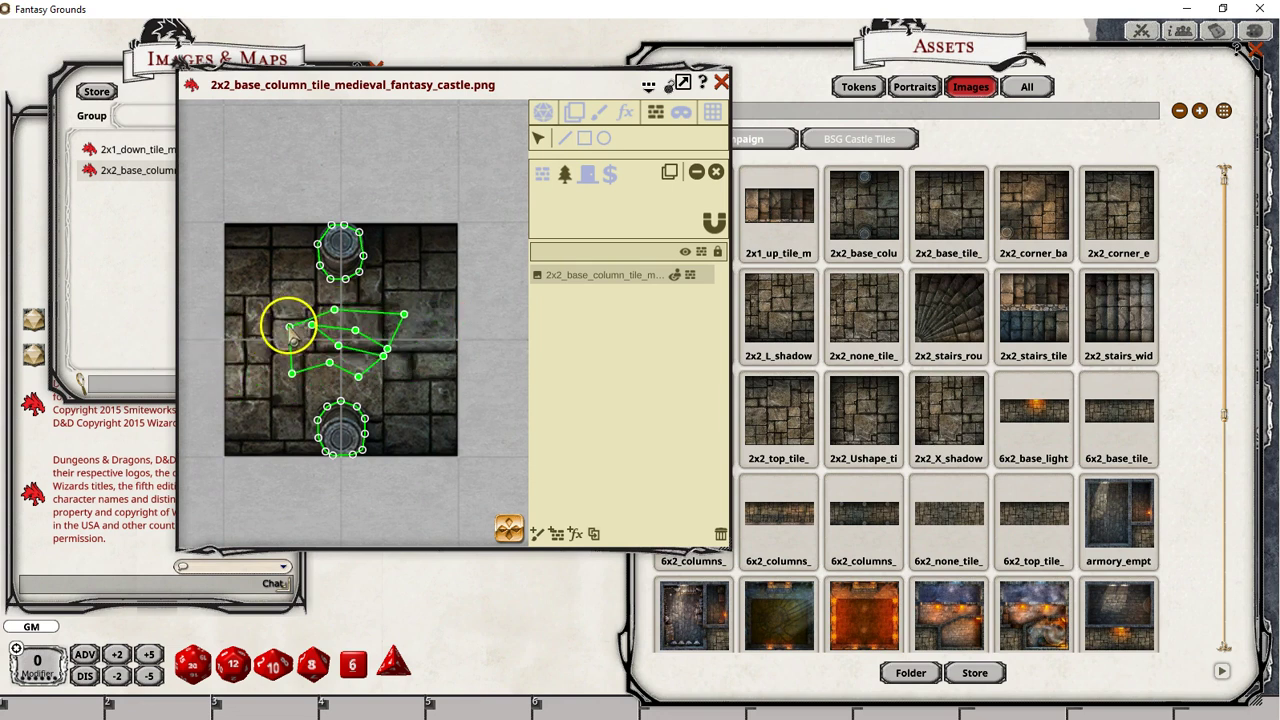
click(697, 174)
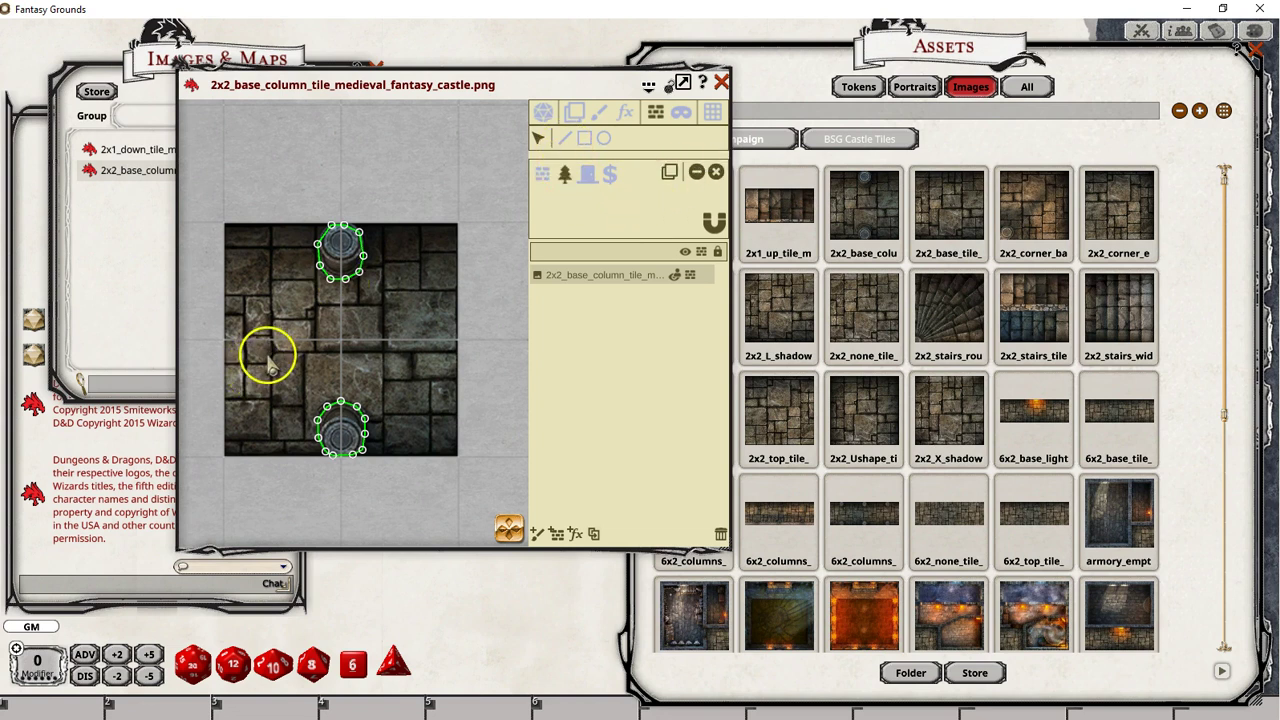
Step: Draw a closed seven-point terrain occluder with an inward notch between the two columns of the tile
click(542, 173)
click(274, 362)
click(263, 314)
click(356, 308)
click(405, 358)
click(350, 378)
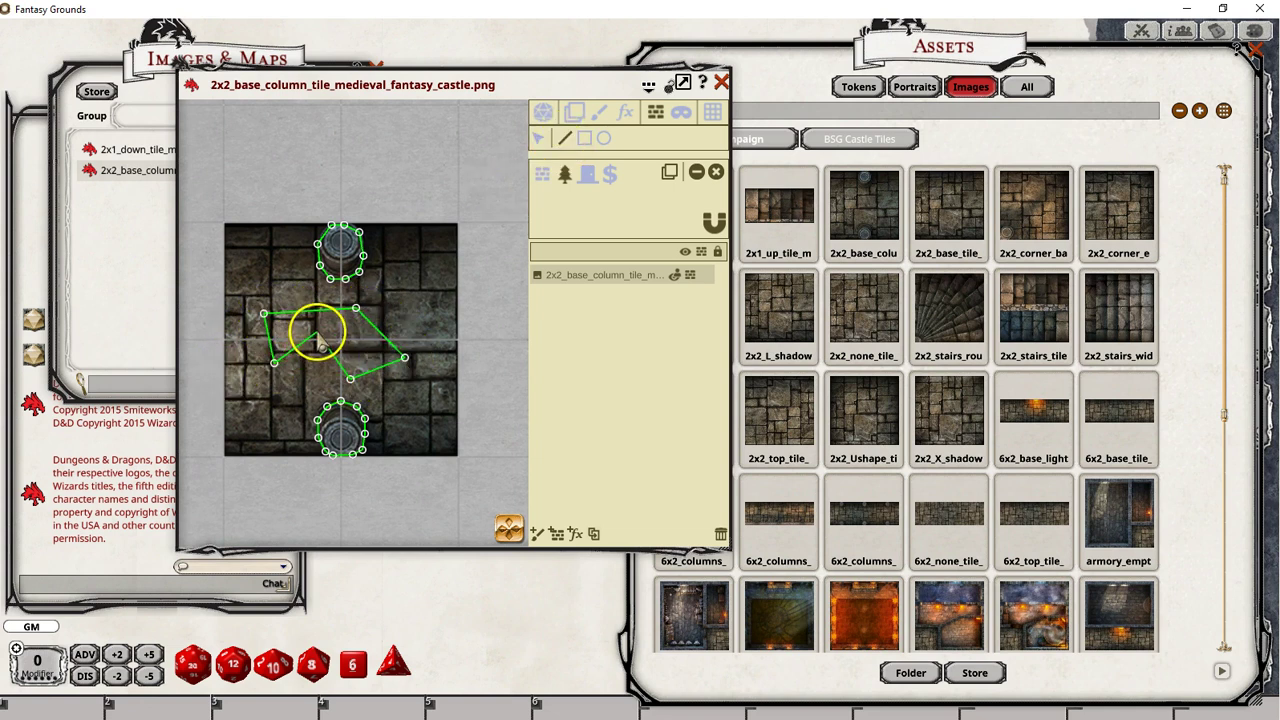
click(316, 333)
click(305, 372)
Step: Remove the inner notch point from the seven-point terrain occluder, and delete the whole shape
click(539, 138)
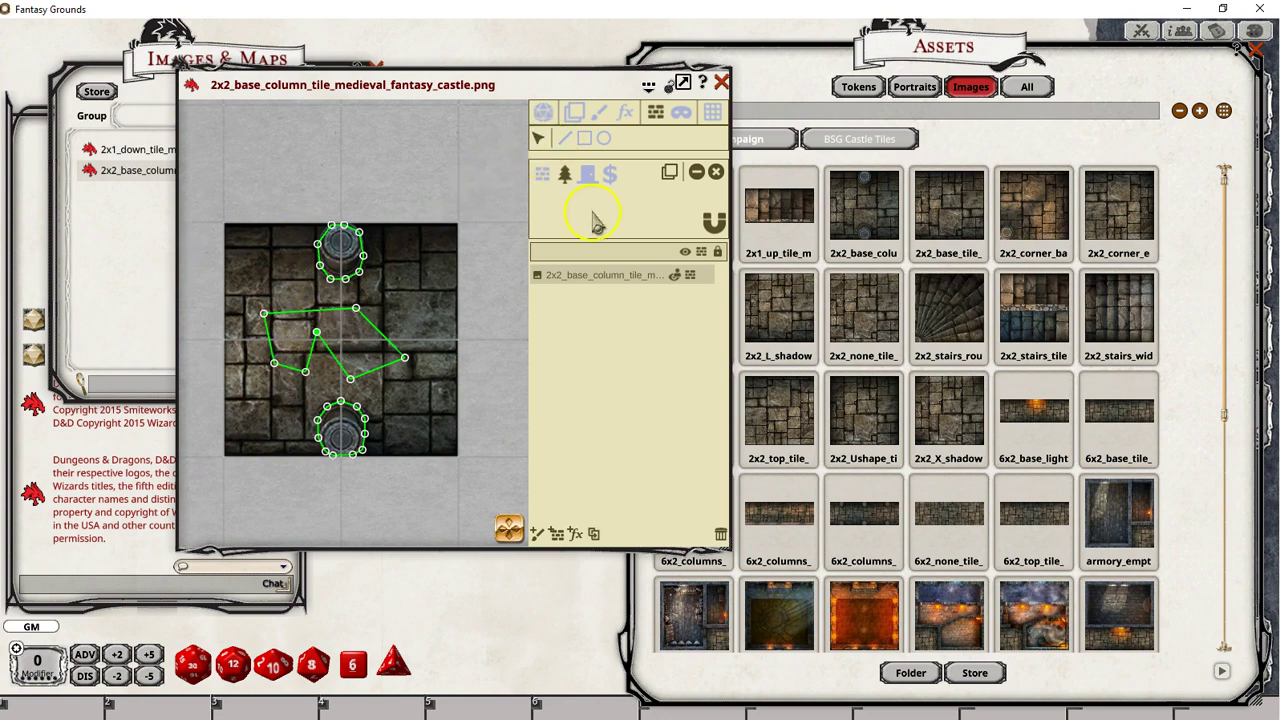
click(713, 178)
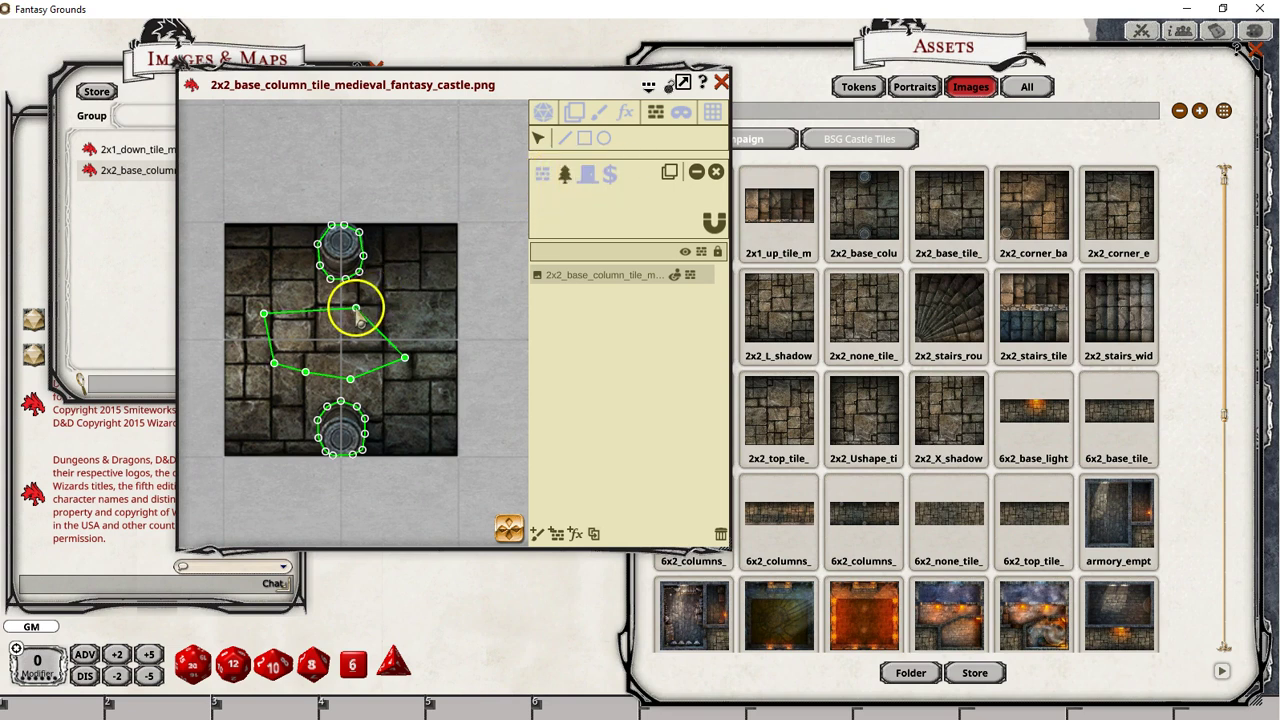
click(716, 172)
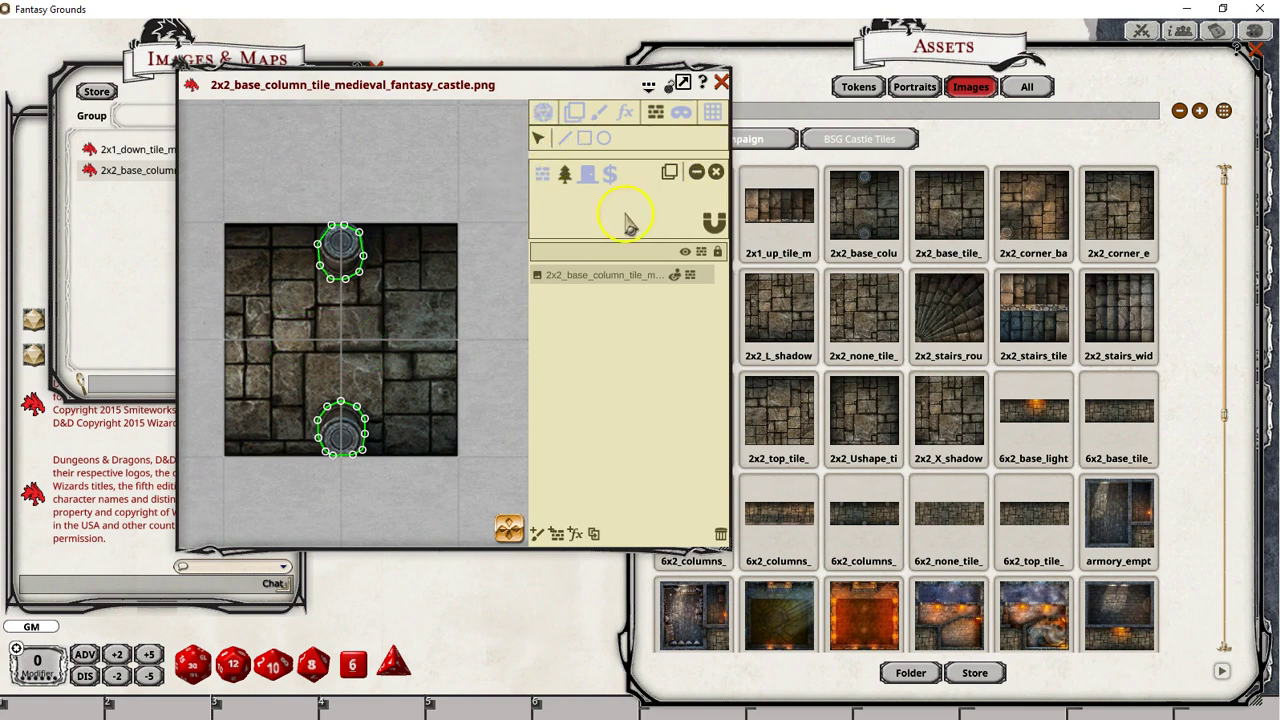
Step: Close the 2x2 base column tile's image window and add 2x2_base_tile_medieval_fantasy_castle.png to the Images & Maps list
click(721, 82)
drag(994, 200, 427, 290)
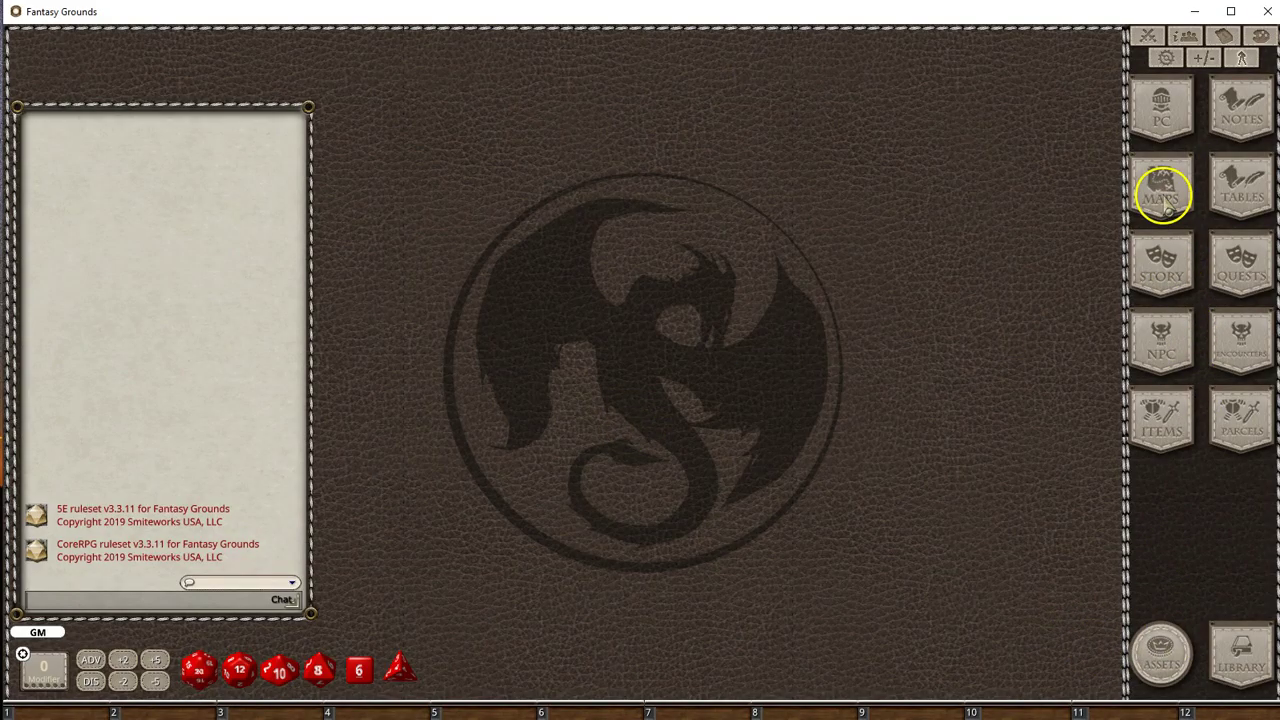
Step: Open the Images & Maps list and browse the campaign's image assets to the BSG Castle Tiles folder
click(1163, 195)
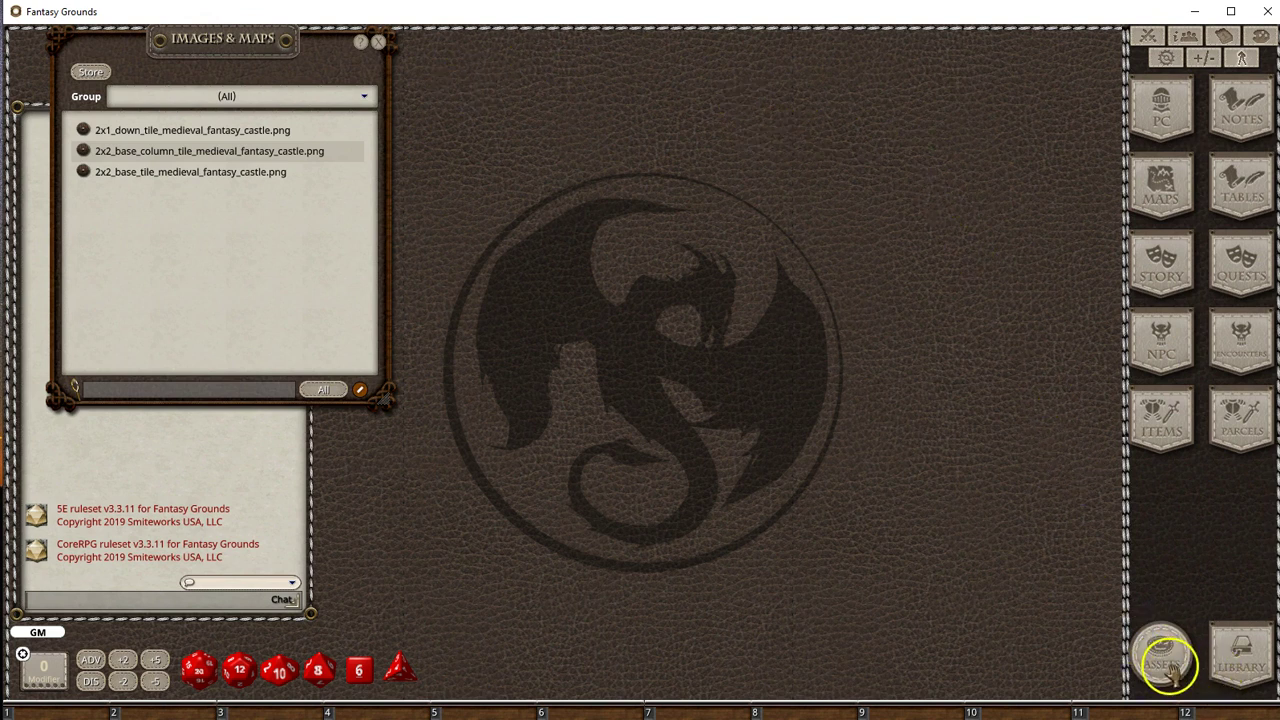
click(1163, 660)
click(977, 64)
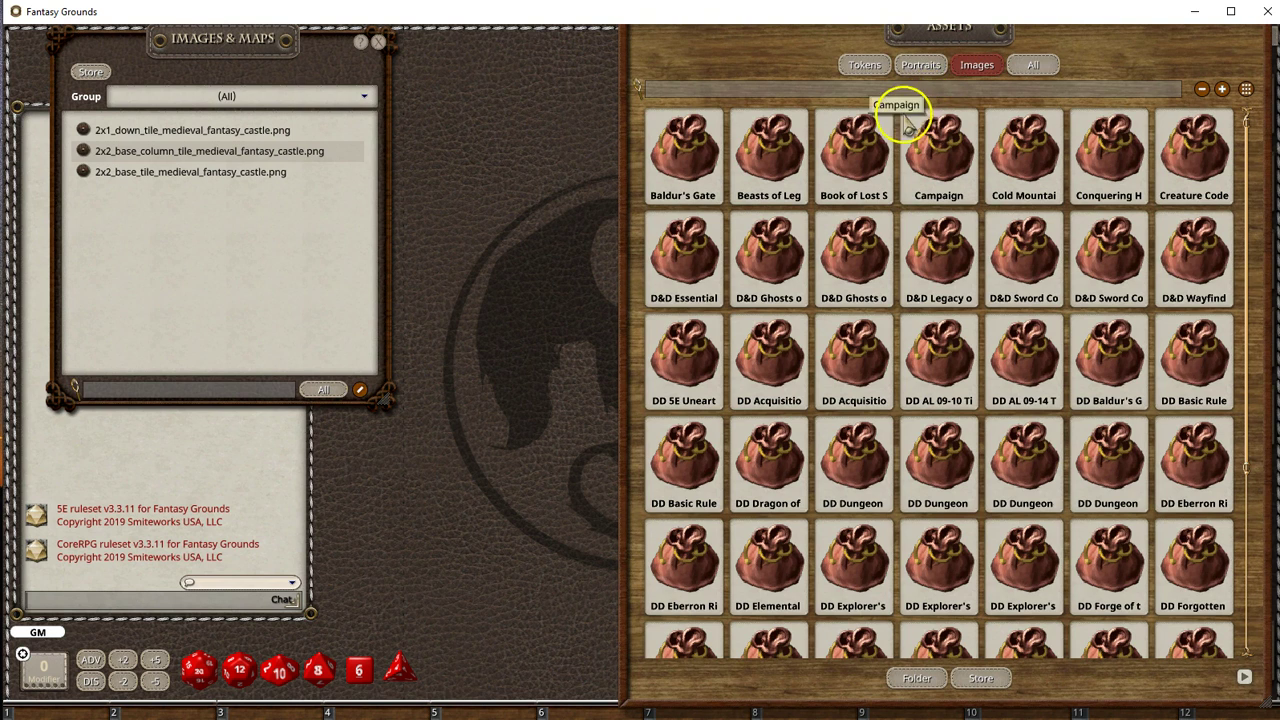
click(936, 162)
click(697, 198)
Step: Open 2x2_base_tile_medieval_fantasy_castle.png to review its grid alignment, and close its image window
drag(940, 152, 190, 171)
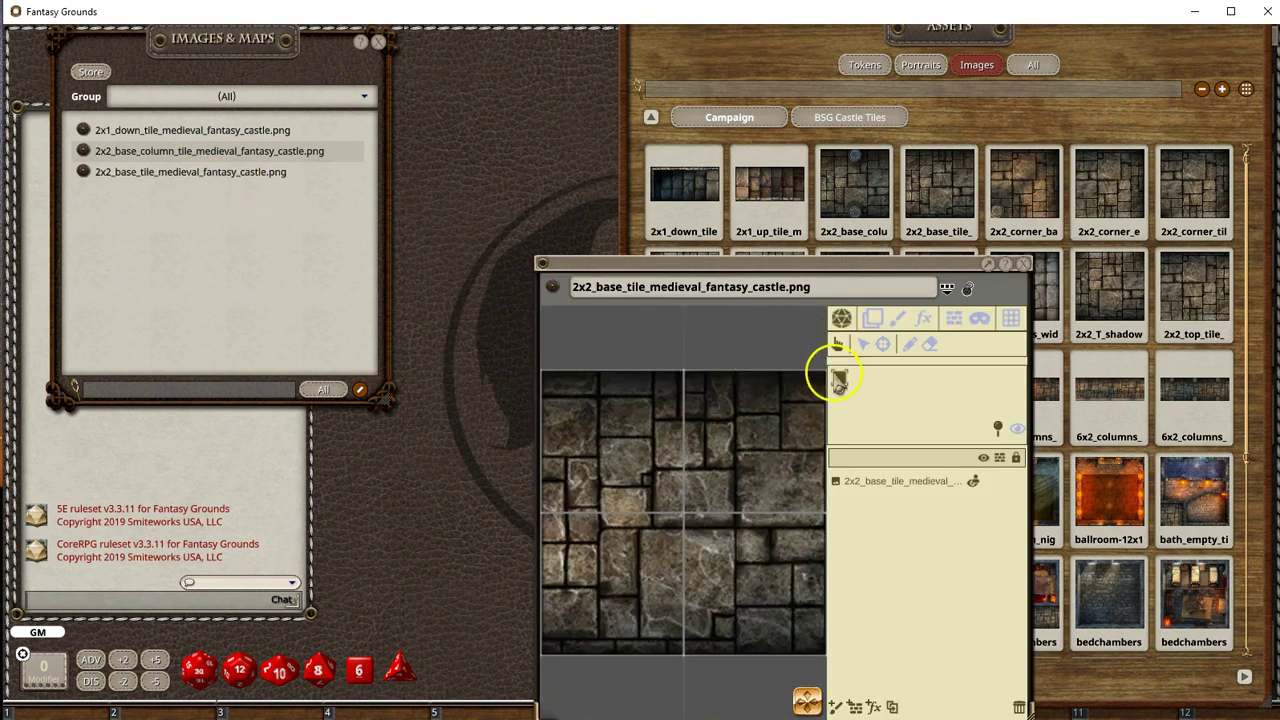
scroll(714, 463, down, 2)
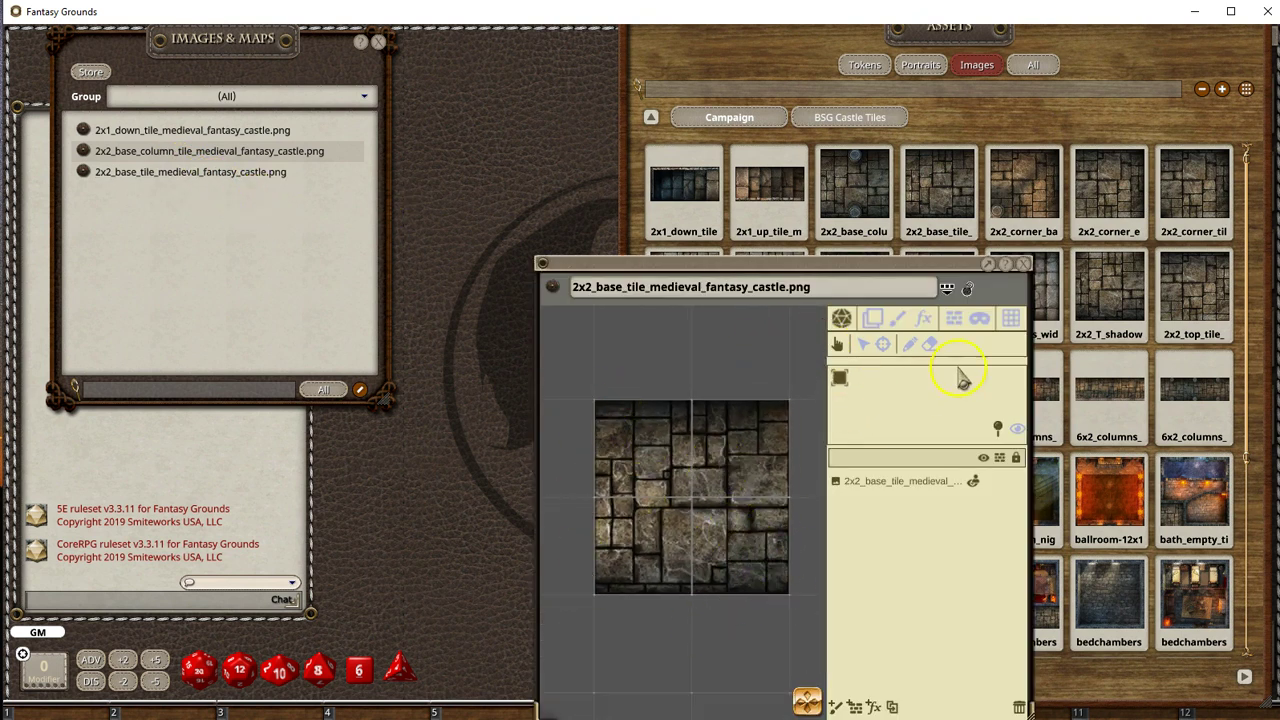
click(1022, 264)
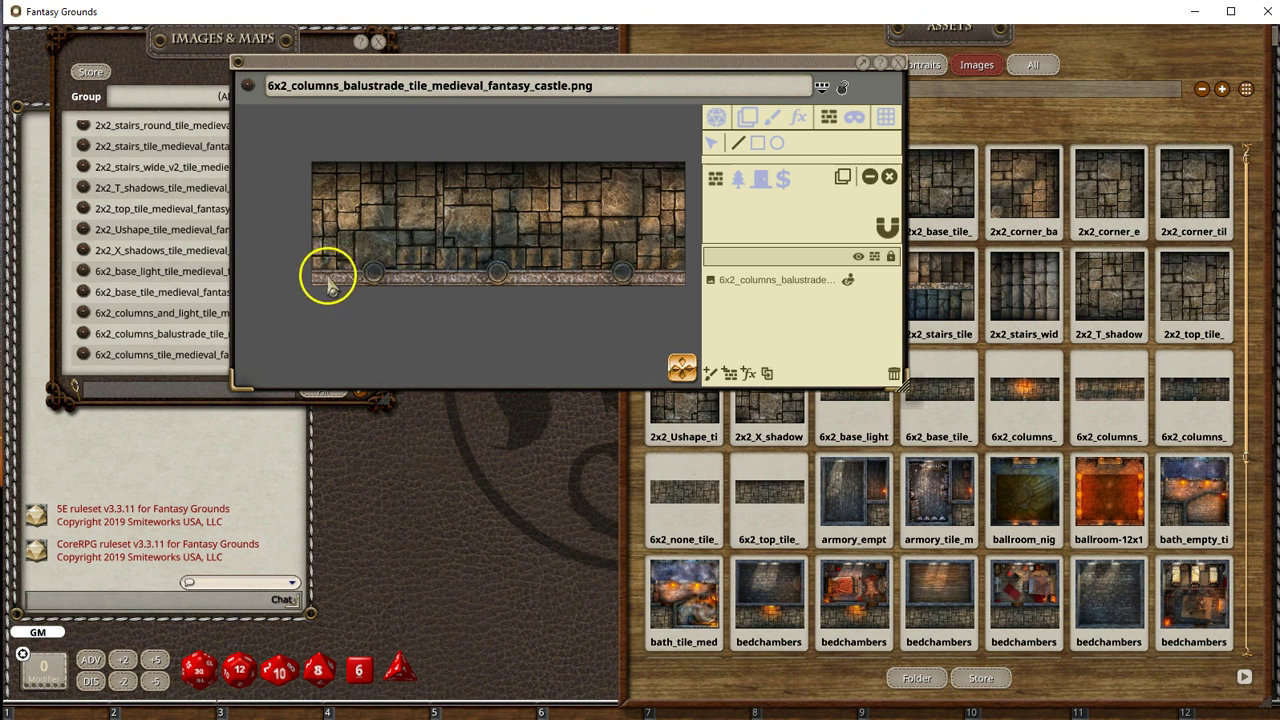
Step: Open 6x2_columns_and_light_tile_medieval_fantasy_castle.png beside the balustrade tile to examine its column occluders, and close it
drag(466, 57, 571, 57)
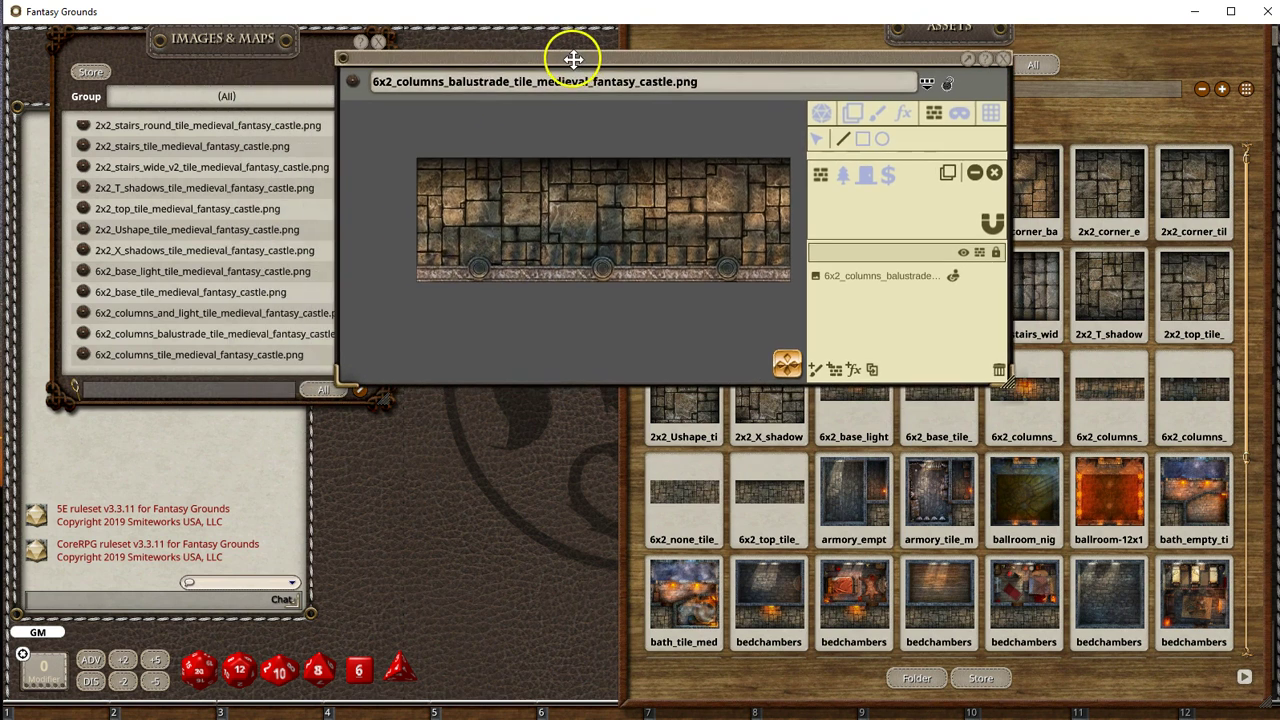
click(192, 316)
click(762, 253)
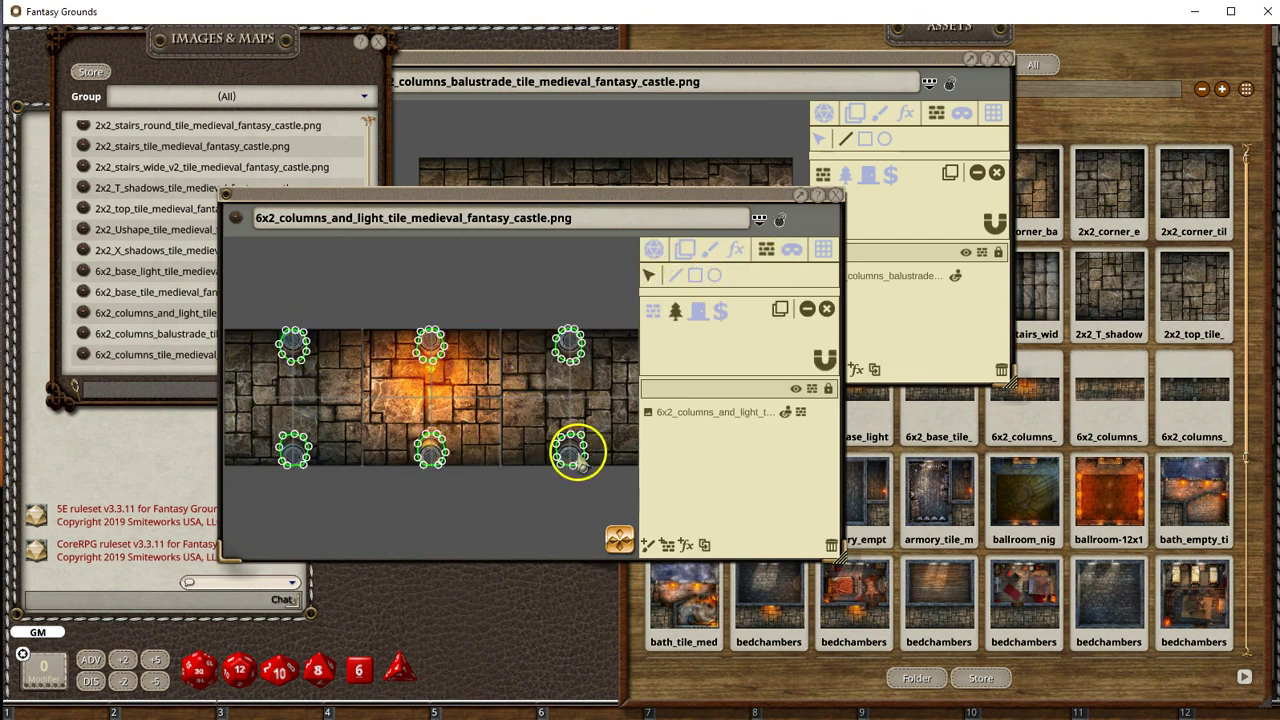
click(837, 195)
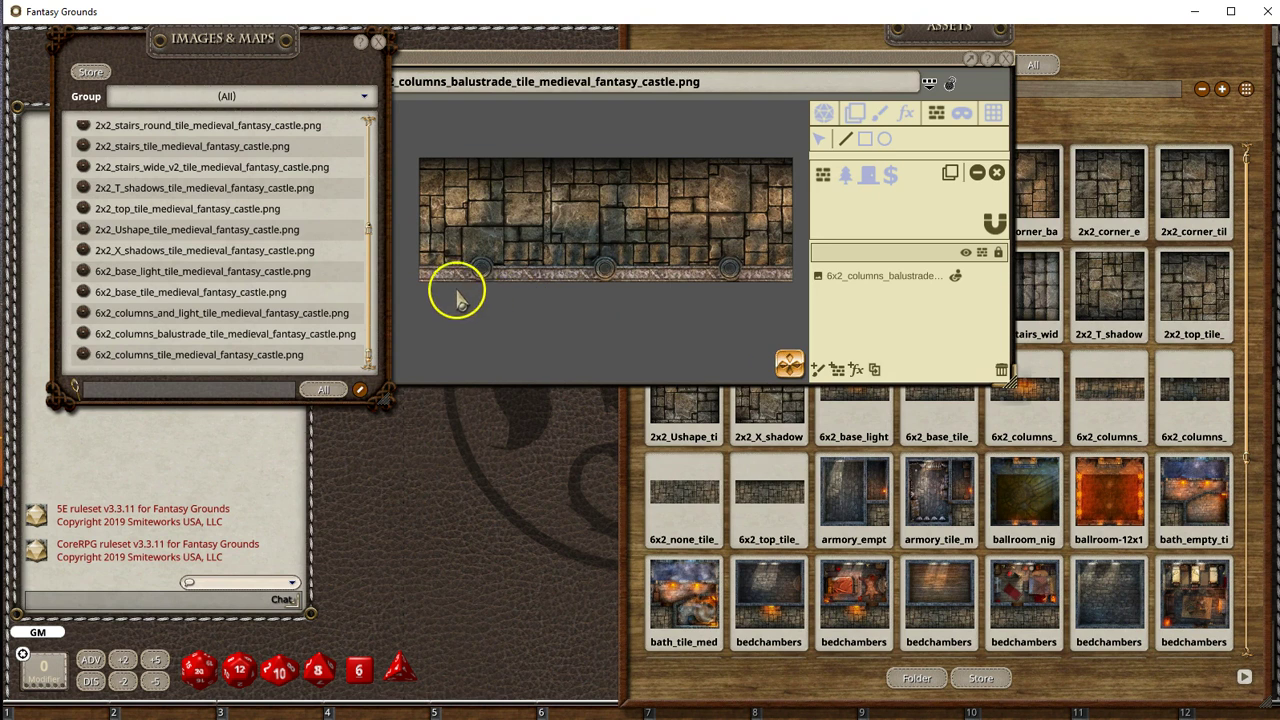
Step: Outline the balustrade and its three columns on the 6x2 columns balustrade tile with a line-of-sight wall, and close its window
click(846, 140)
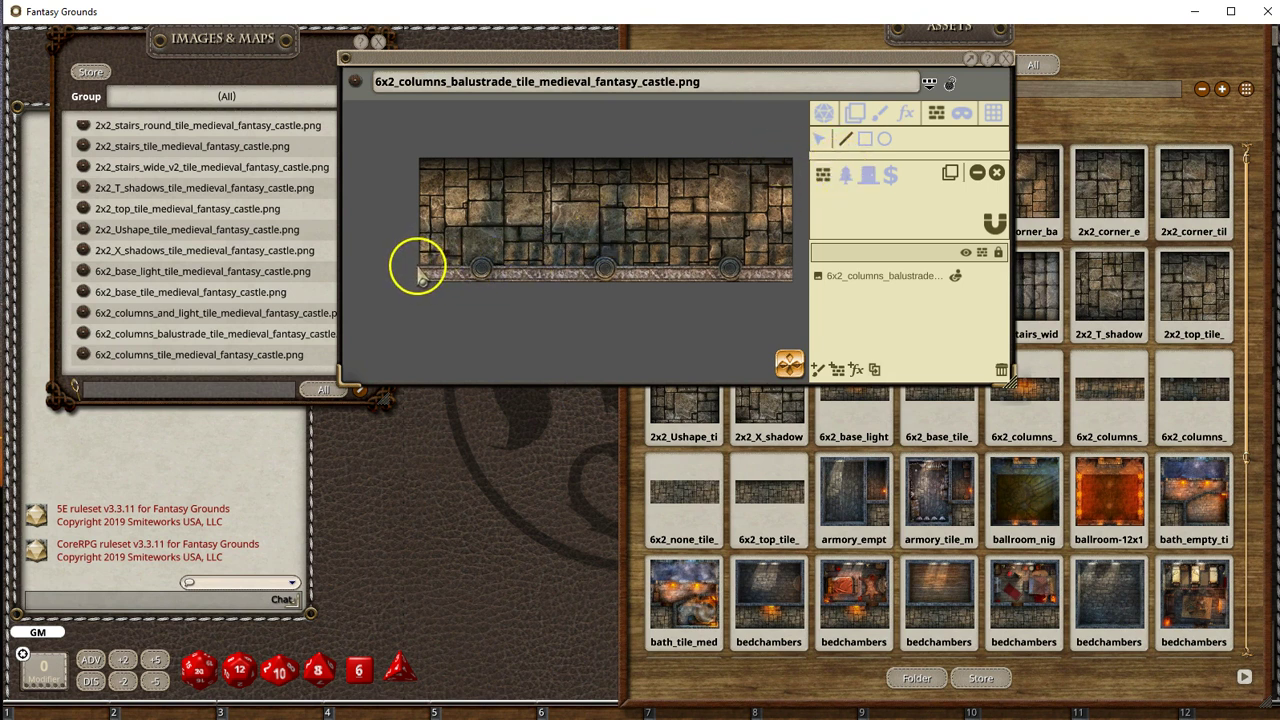
click(418, 268)
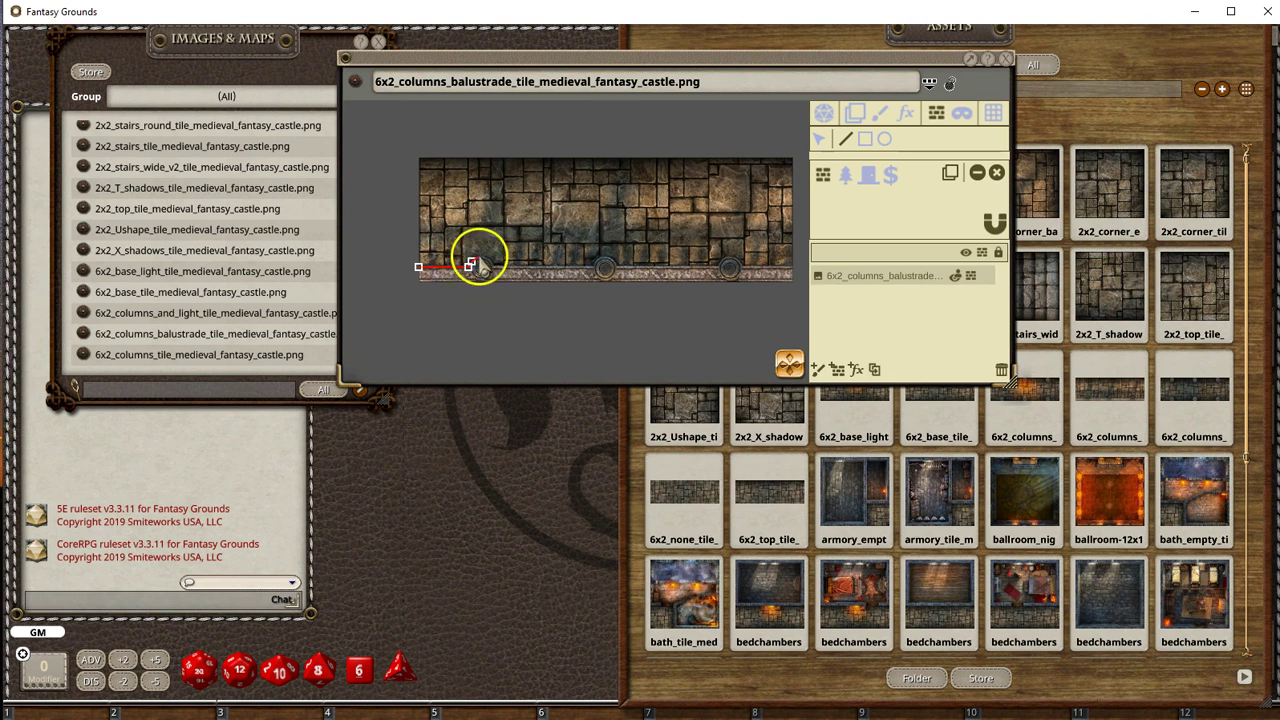
click(494, 267)
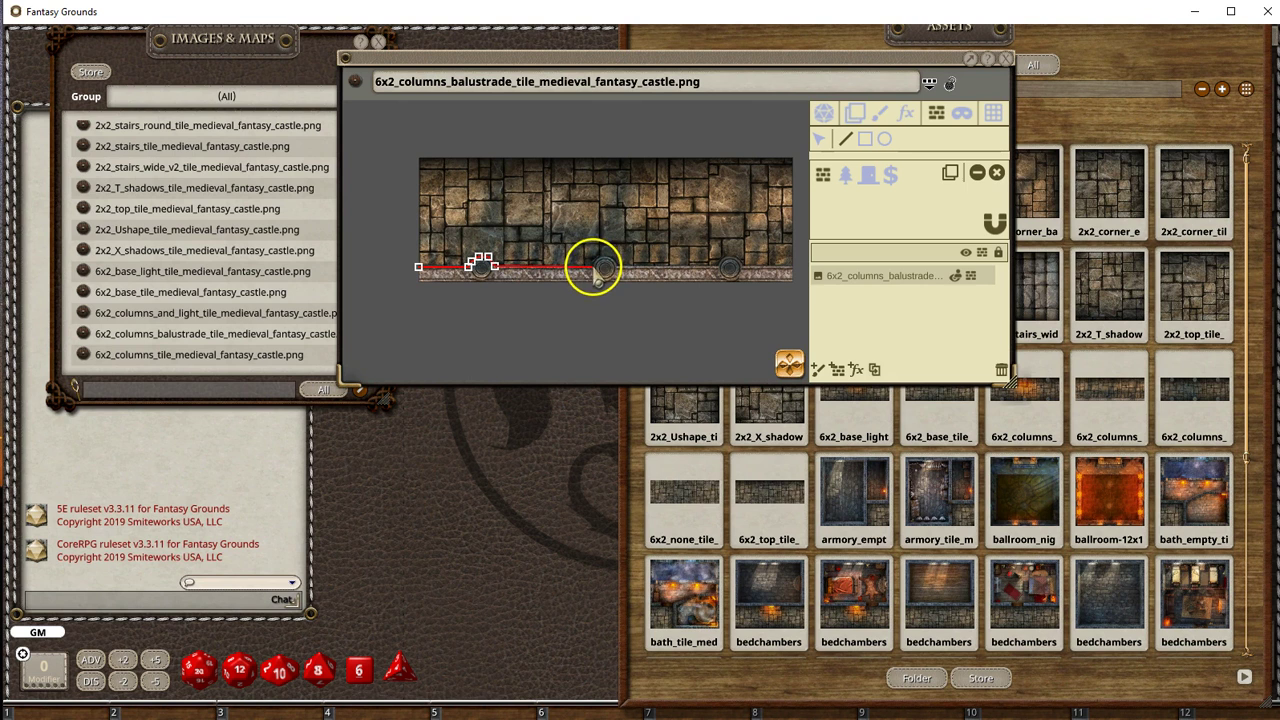
click(594, 267)
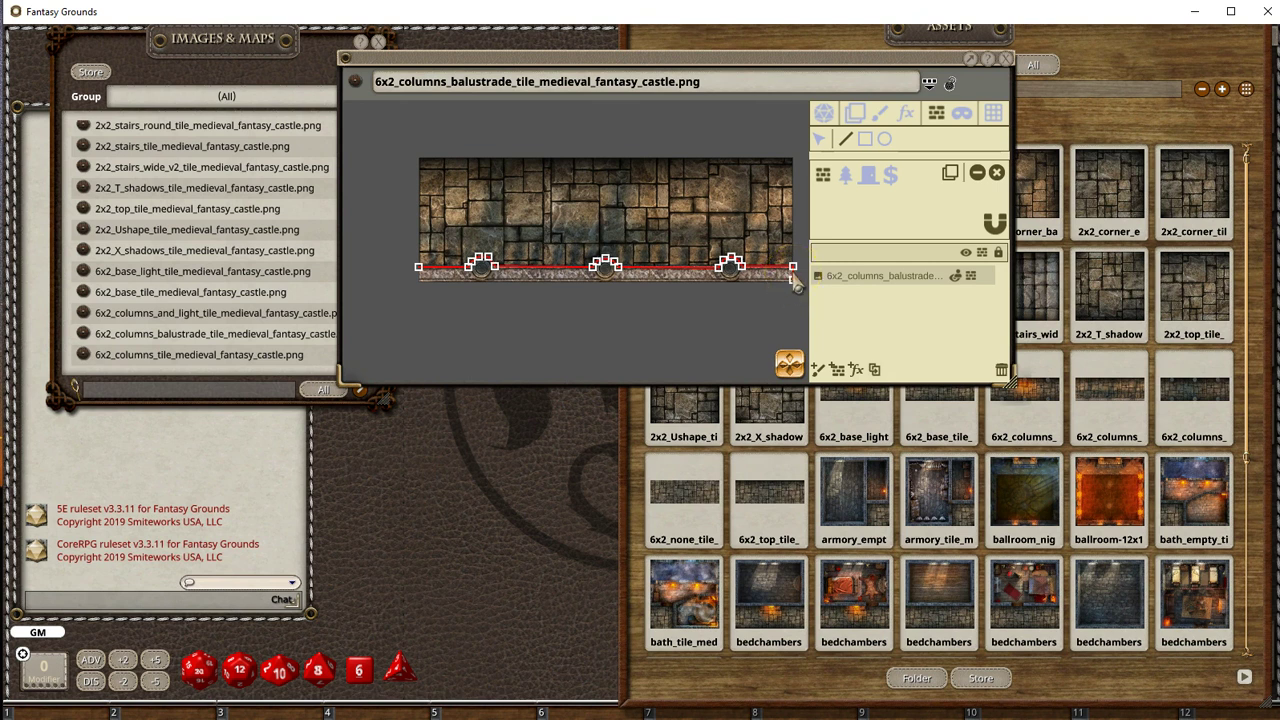
click(419, 281)
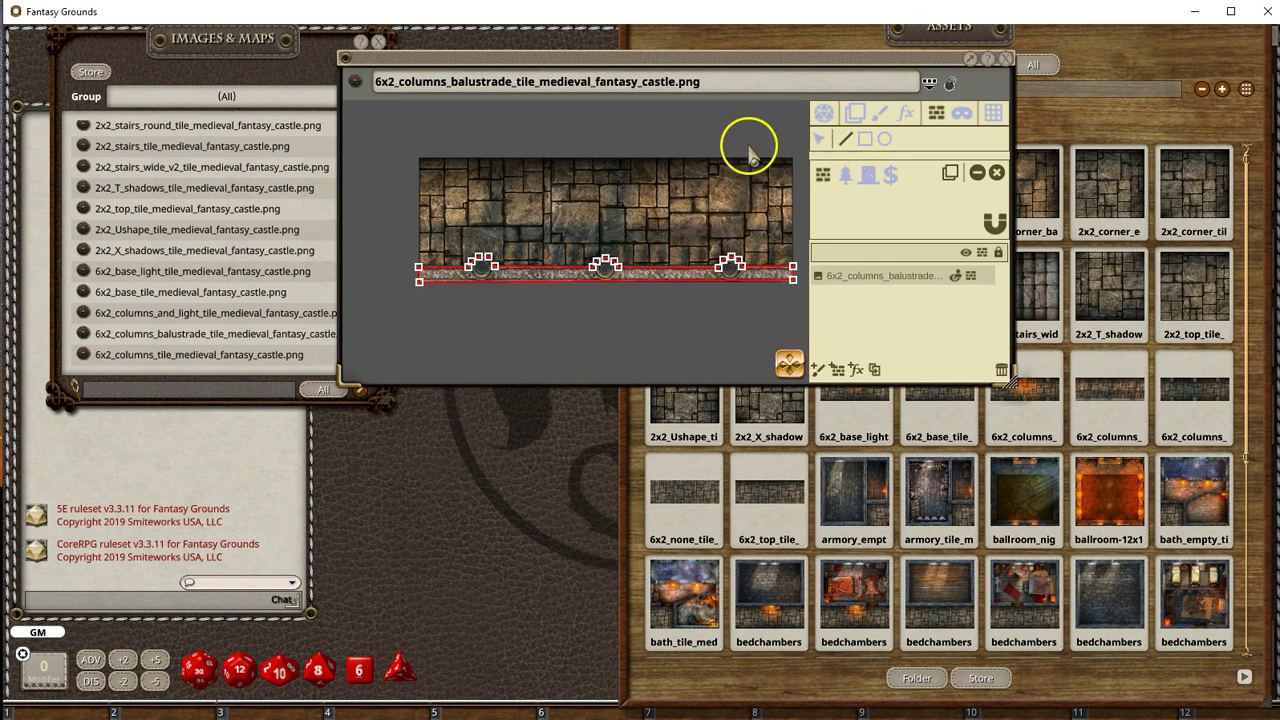
click(1004, 60)
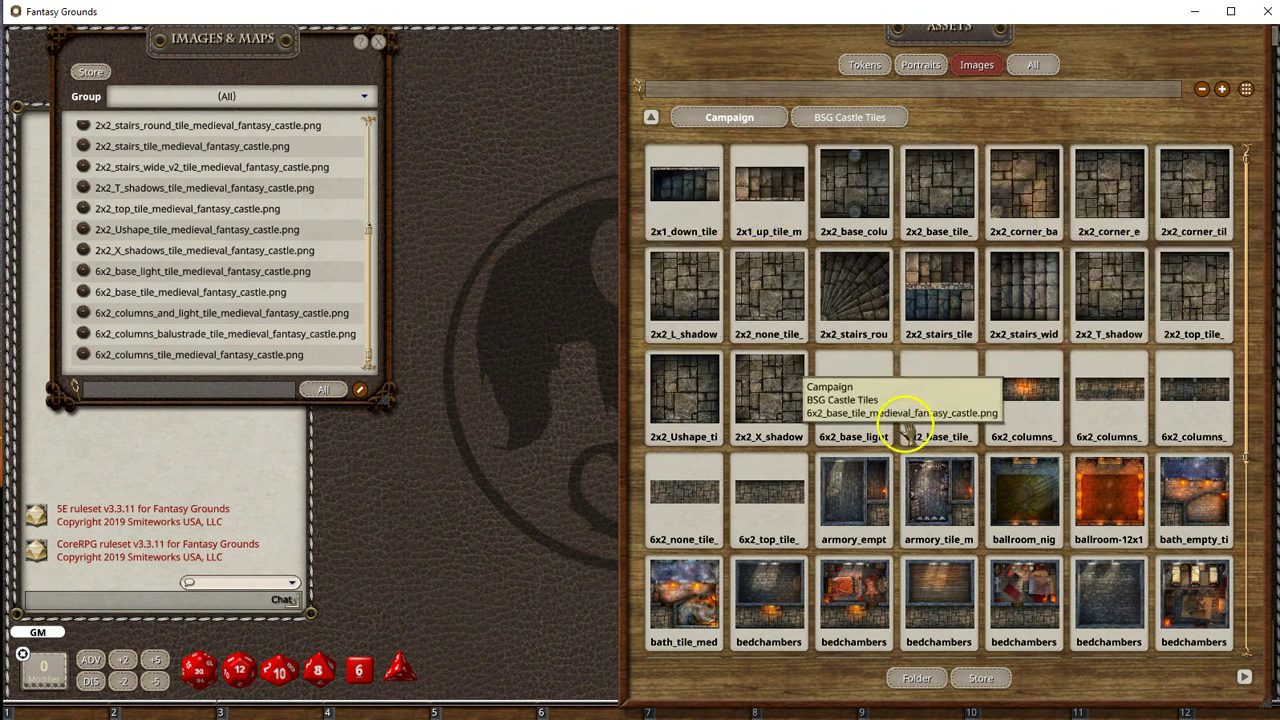
Step: Add armory_empty_tile_medieval_fantasy_castle.png to the Images & Maps list and enlarge its image window to show the whole tile
drag(853, 490, 257, 334)
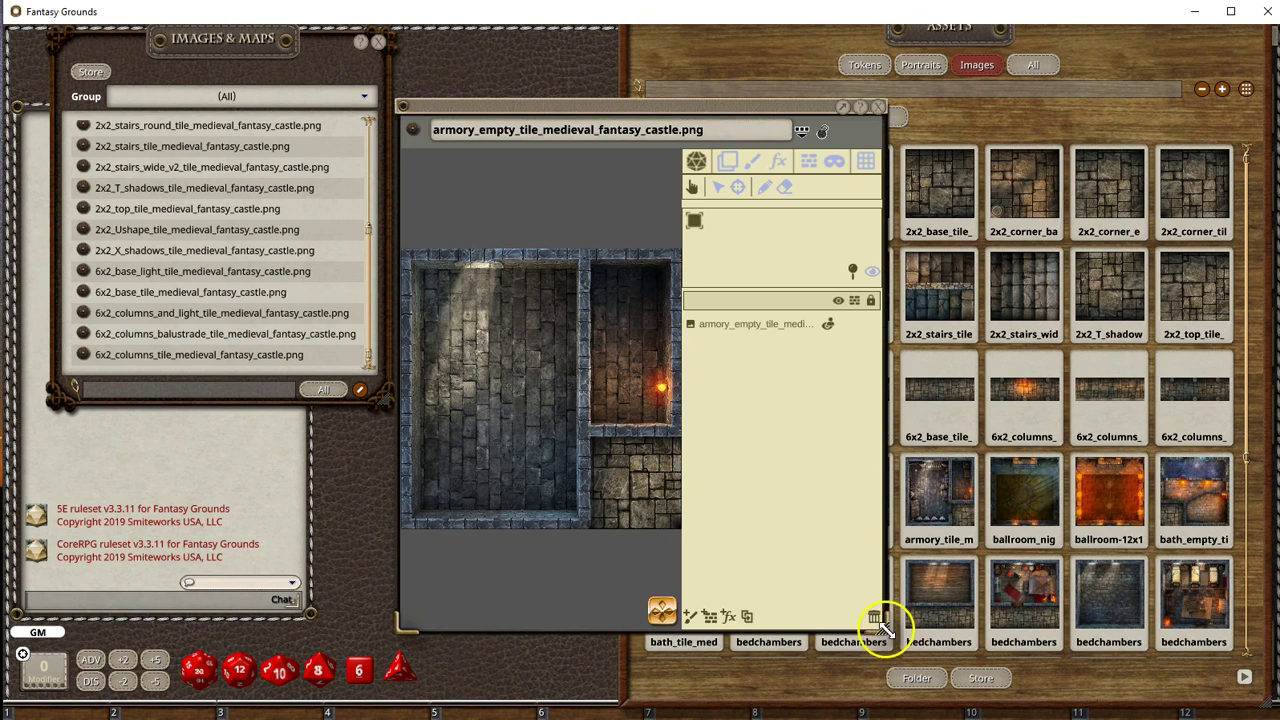
drag(883, 625, 1064, 654)
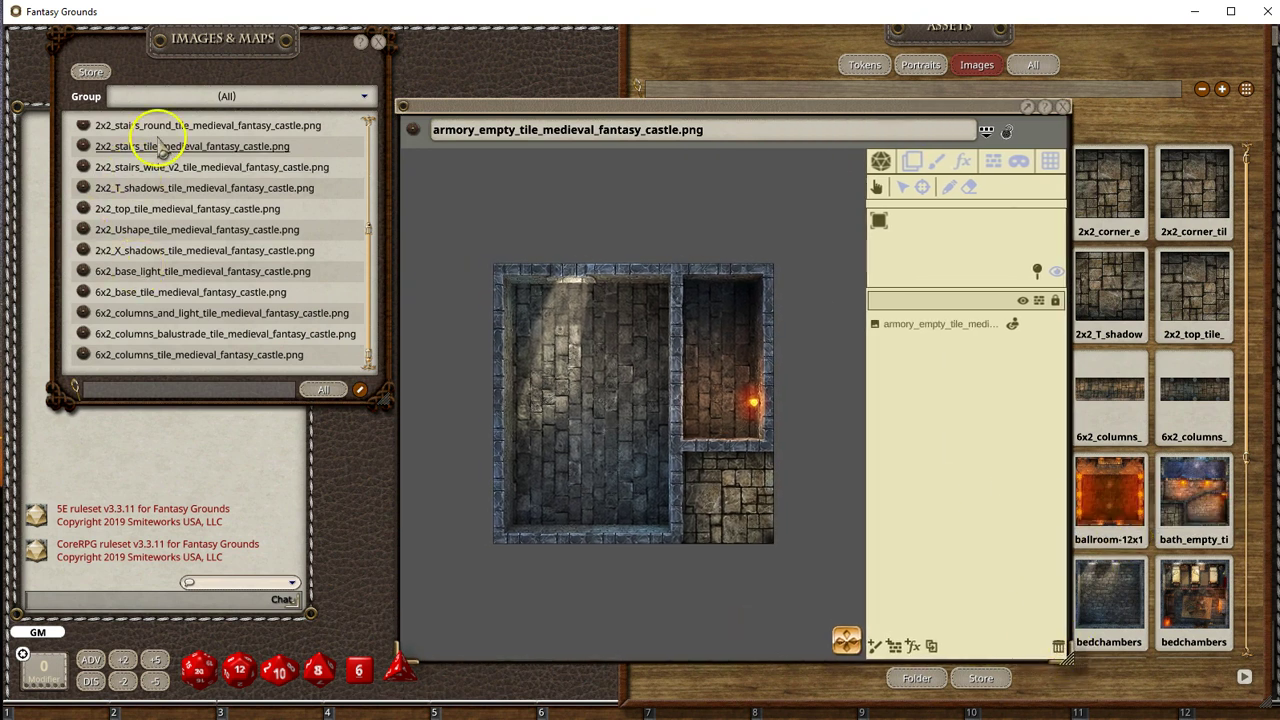
drag(717, 105, 554, 55)
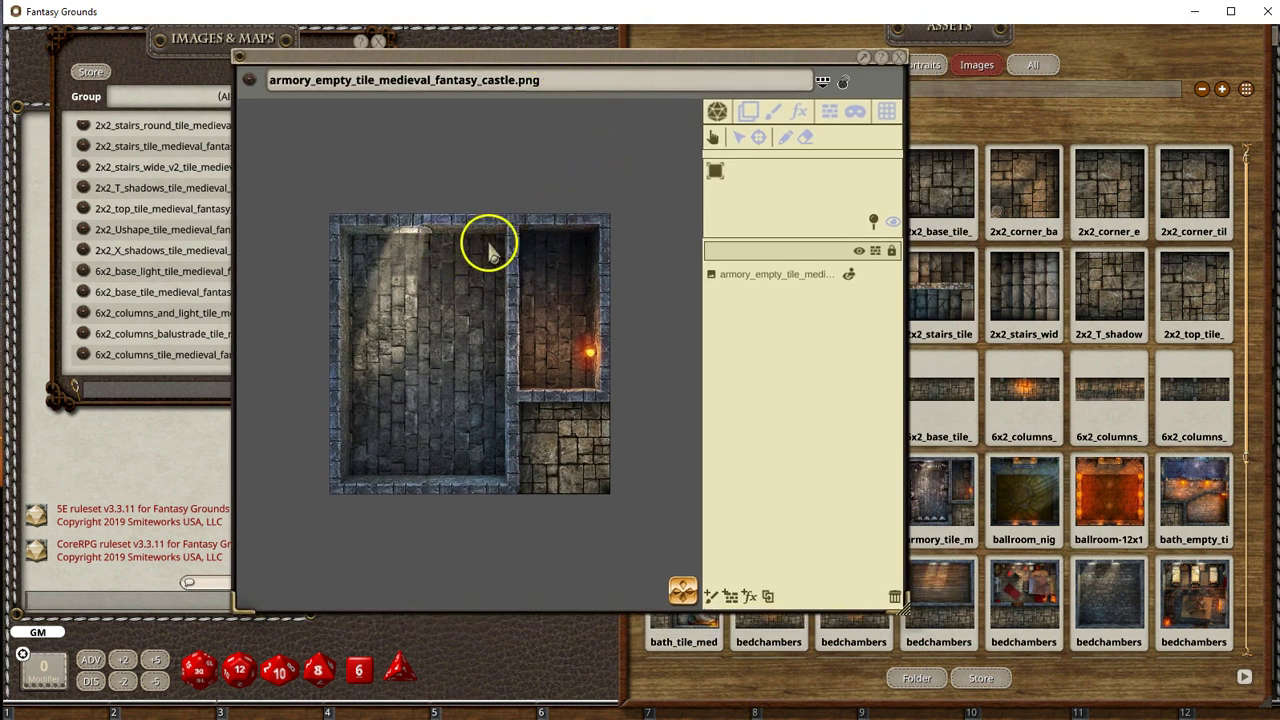
scroll(414, 263, up, 2)
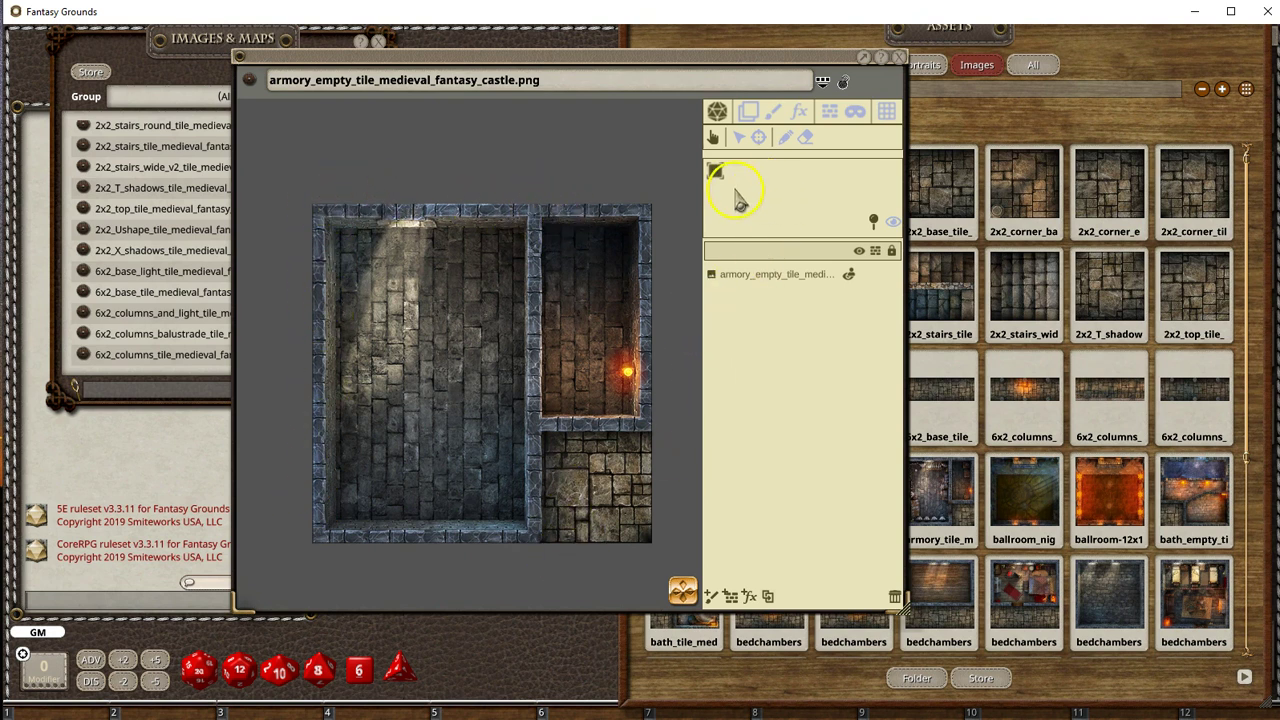
Step: Set the empty armory tile's grid to 100 by 100
click(886, 111)
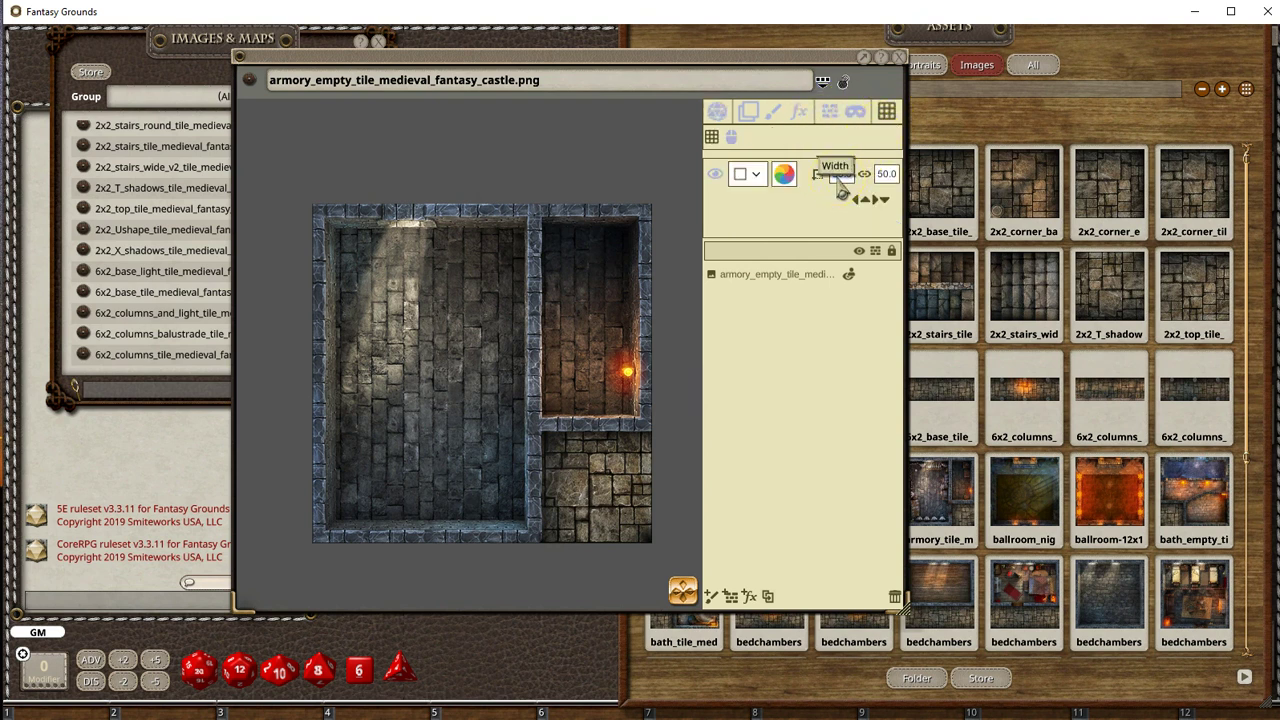
click(886, 174)
text(100)
key(Return)
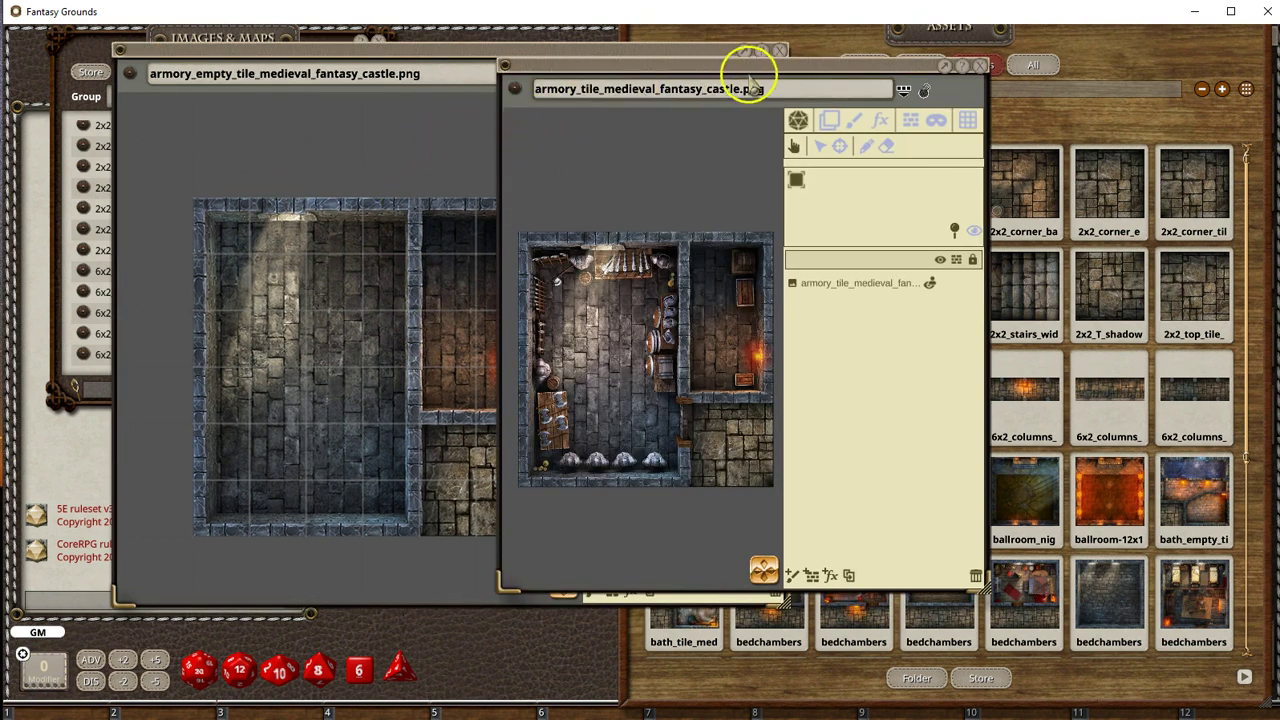
Step: Move the furnished armory tile's image window around the empty armory's window to compare the two layouts
drag(760, 63, 839, 70)
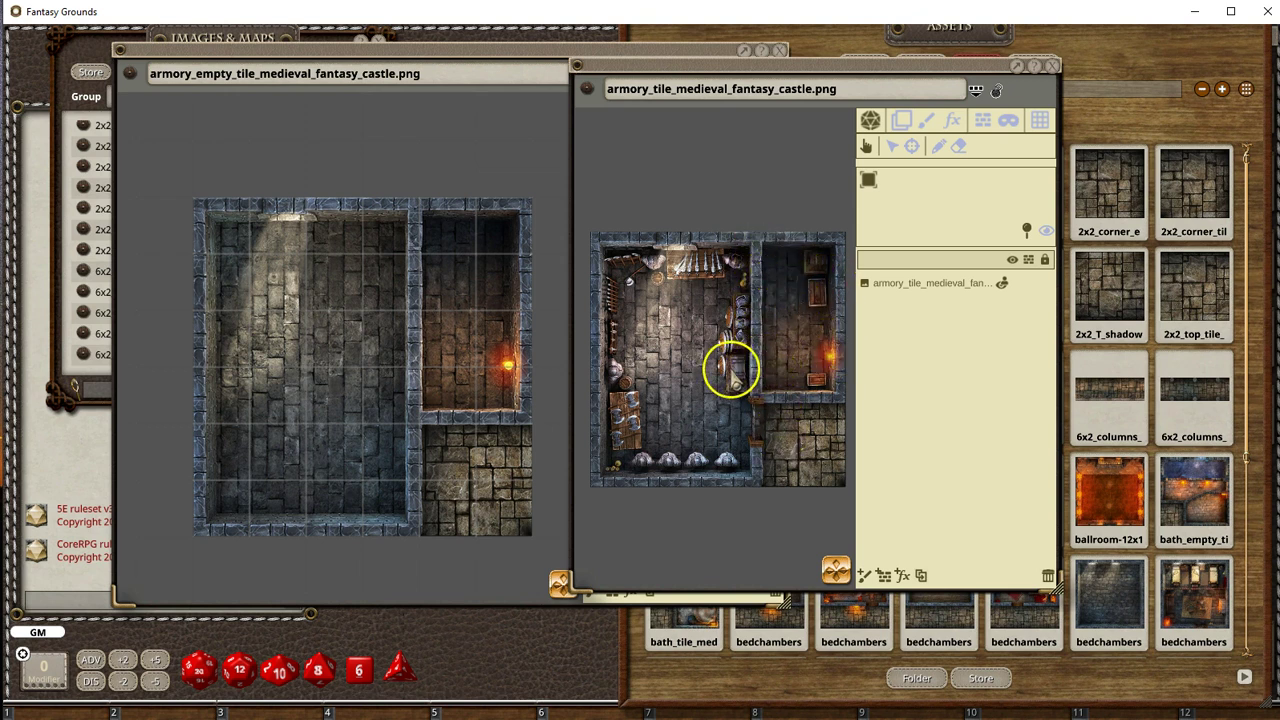
drag(718, 70, 372, 60)
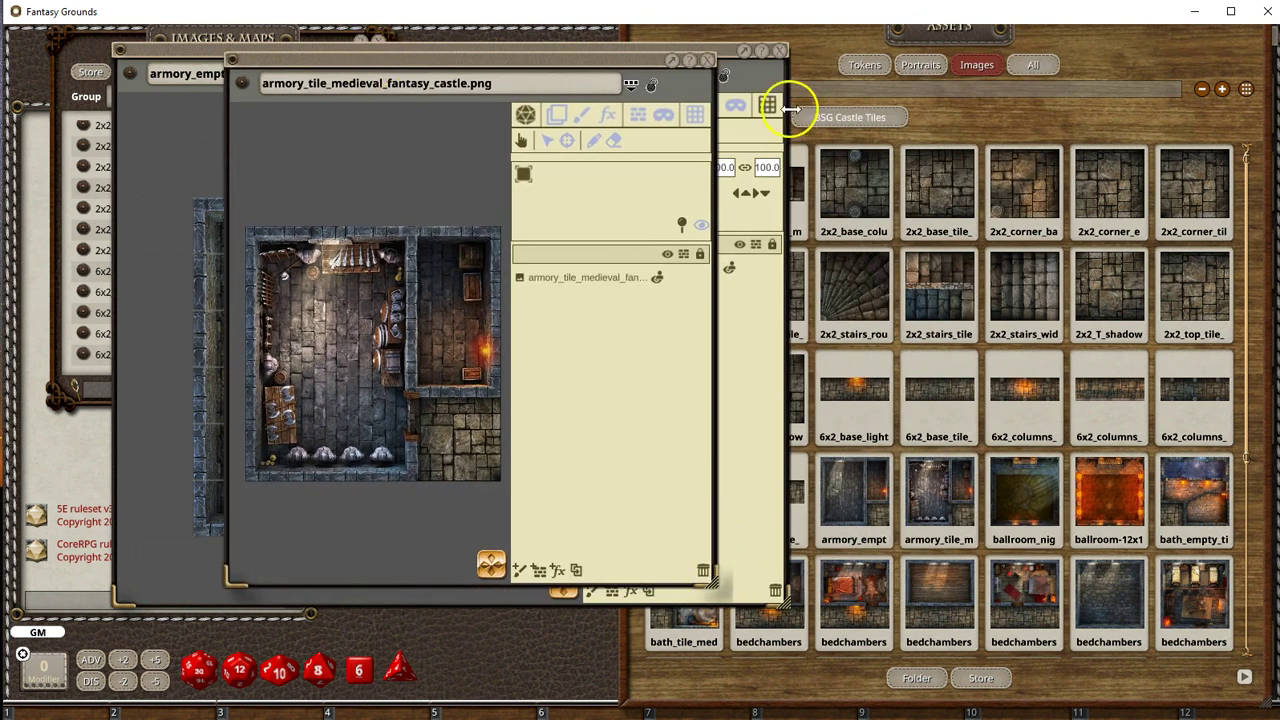
Step: Close the empty armory tile's image window and enlarge the furnished armory tile's window
drag(745, 48, 1114, 75)
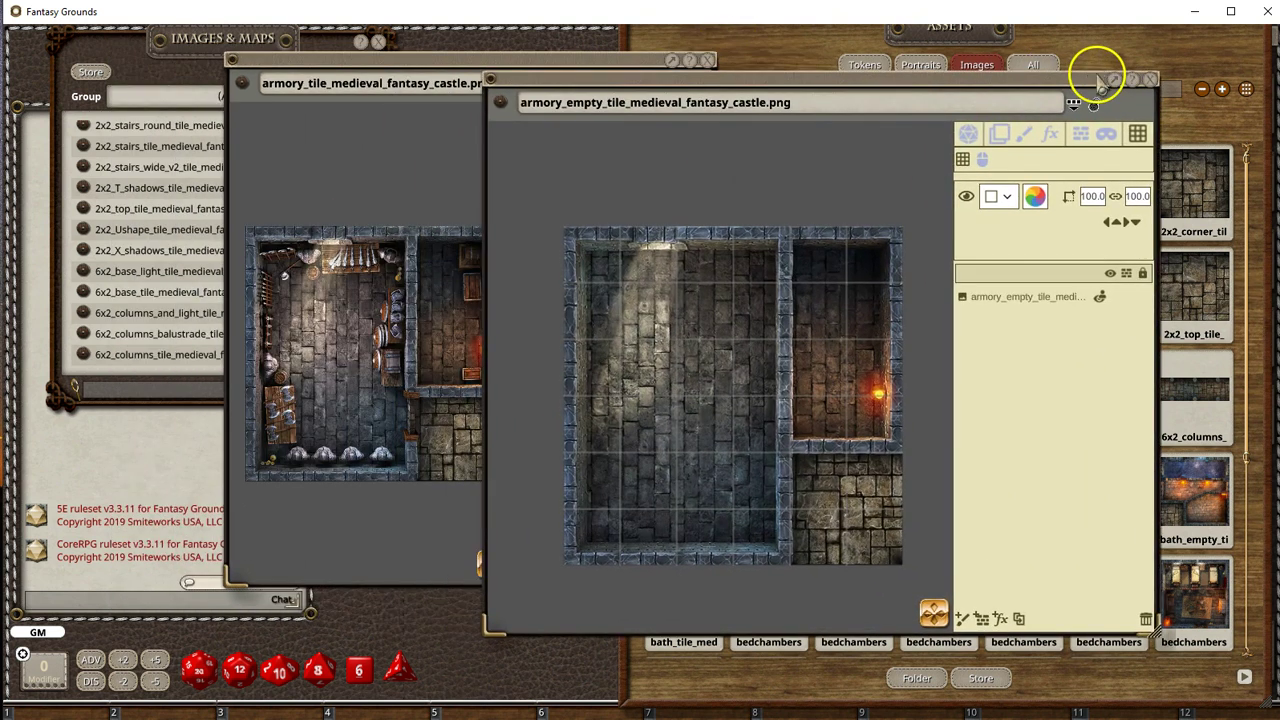
click(1150, 76)
drag(714, 585, 1040, 668)
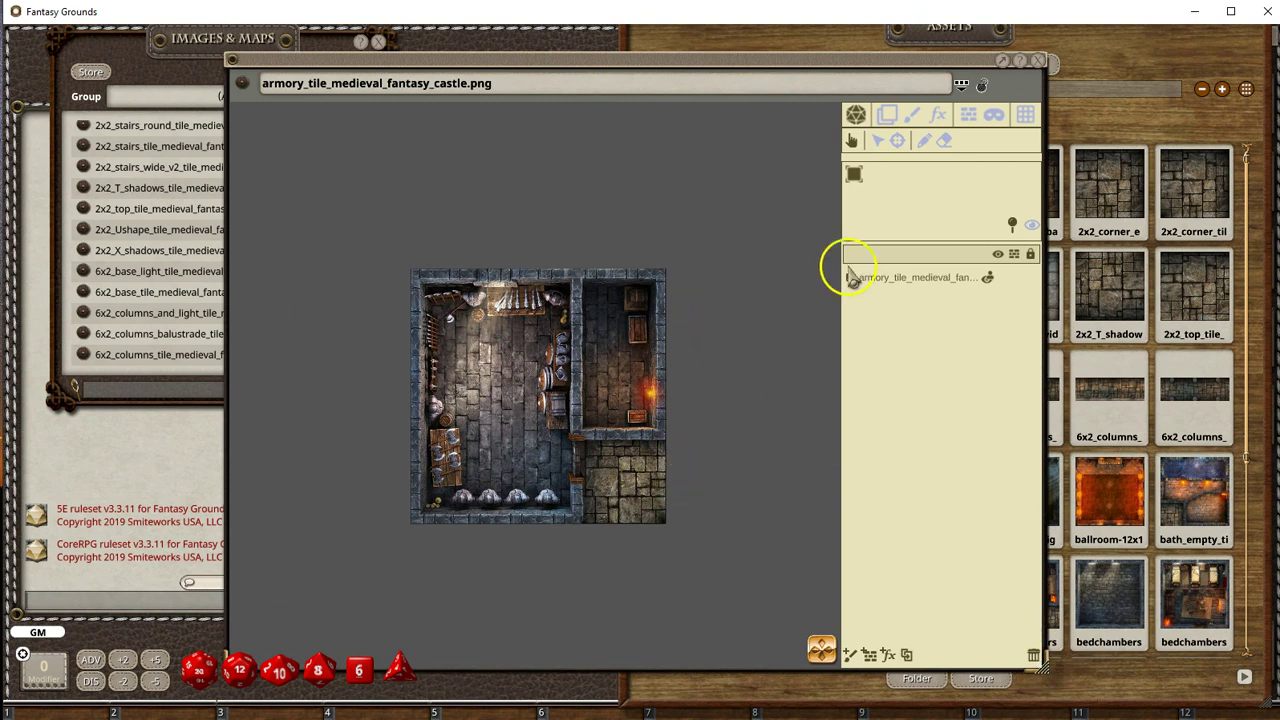
Step: Set the furnished armory tile's grid to 100 by 100
click(1024, 118)
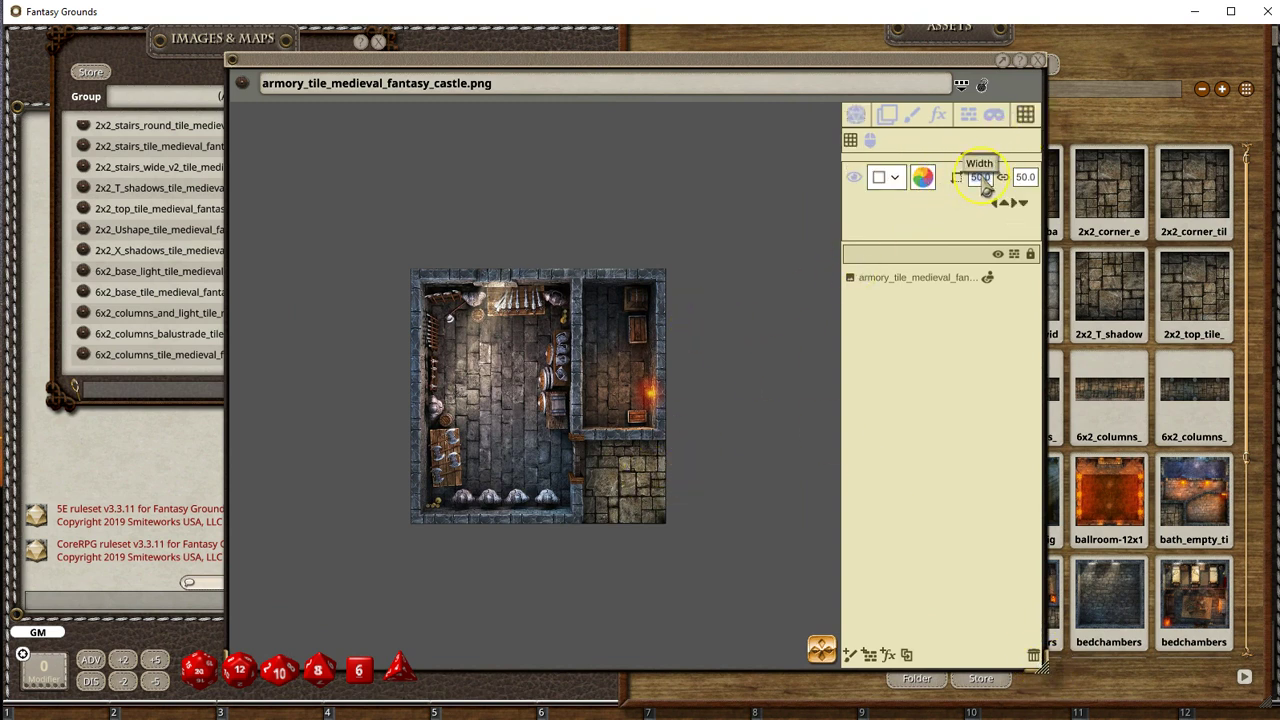
click(983, 180)
text(100)
key(Return)
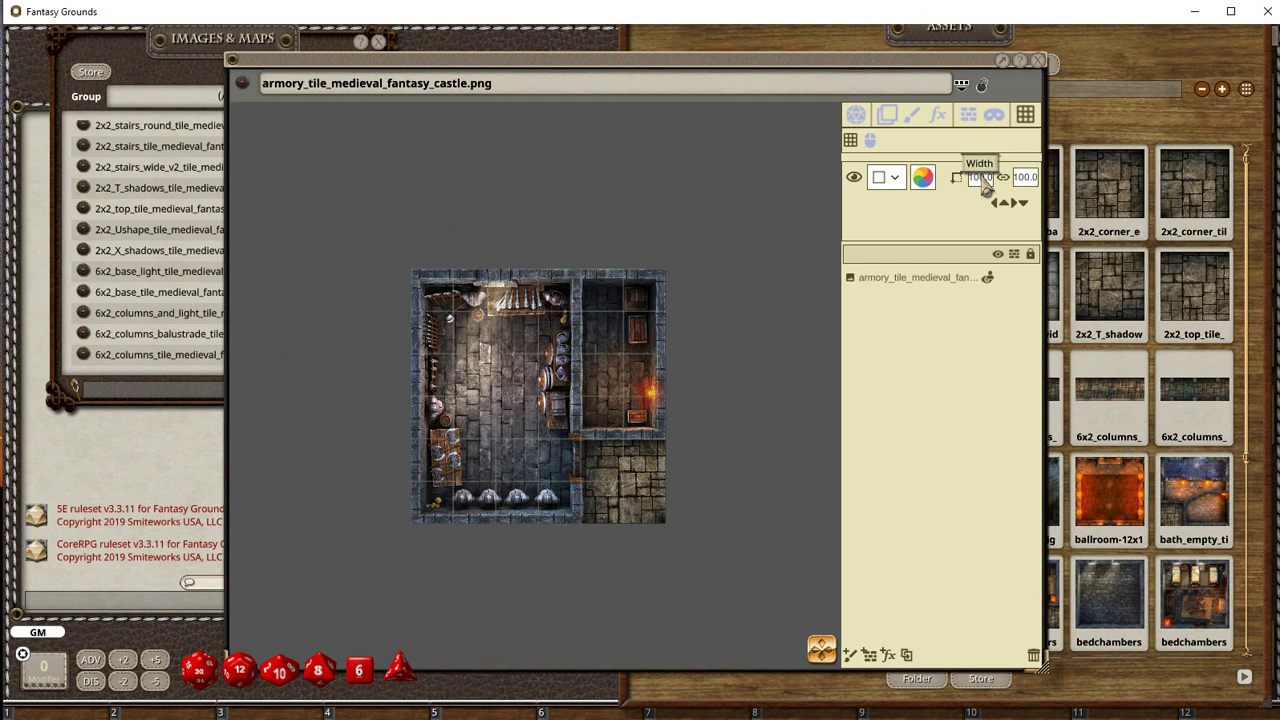
Step: Draw a rectangular door occluder over the wooden doorway between the armory and the lower corner area
scroll(725, 440, up, 3)
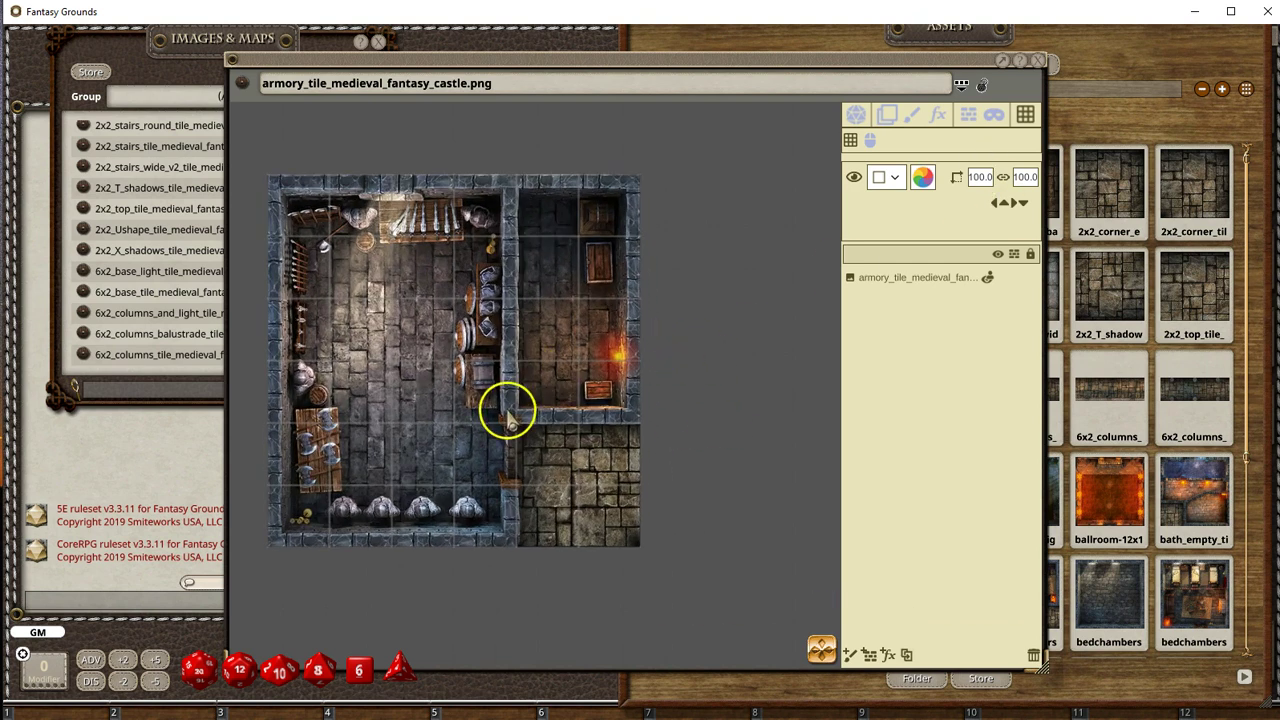
click(970, 117)
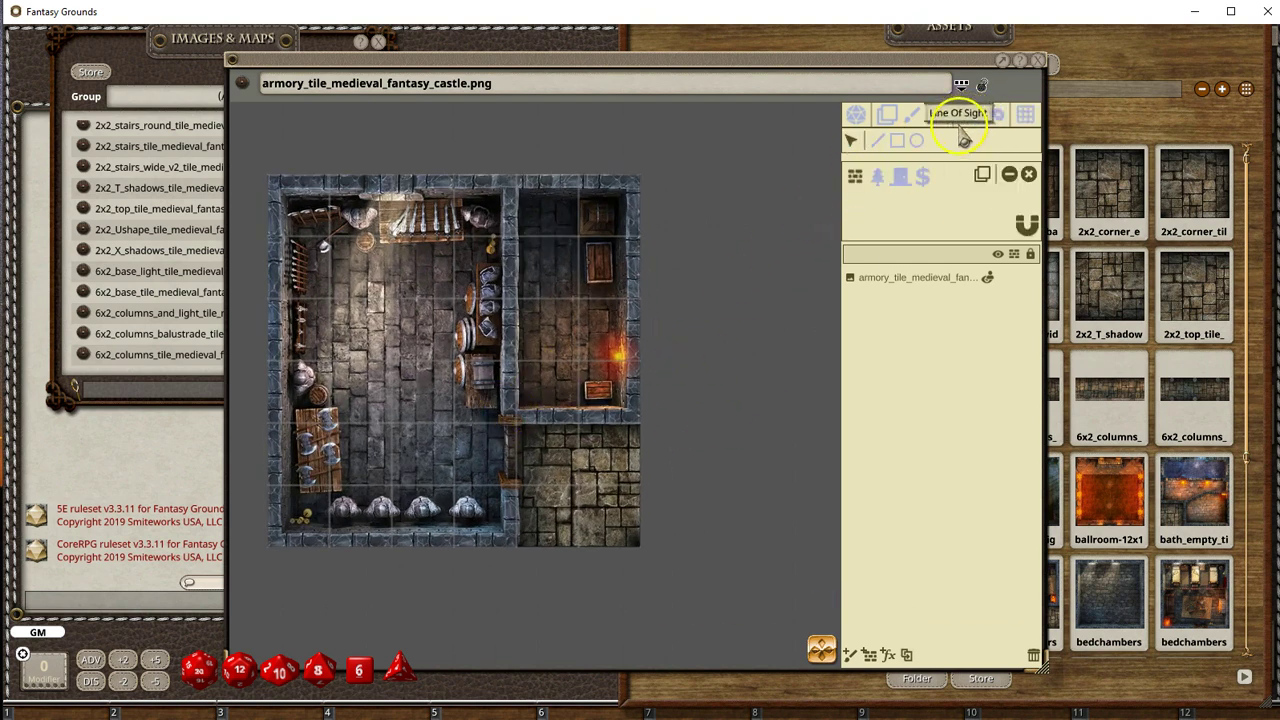
click(902, 182)
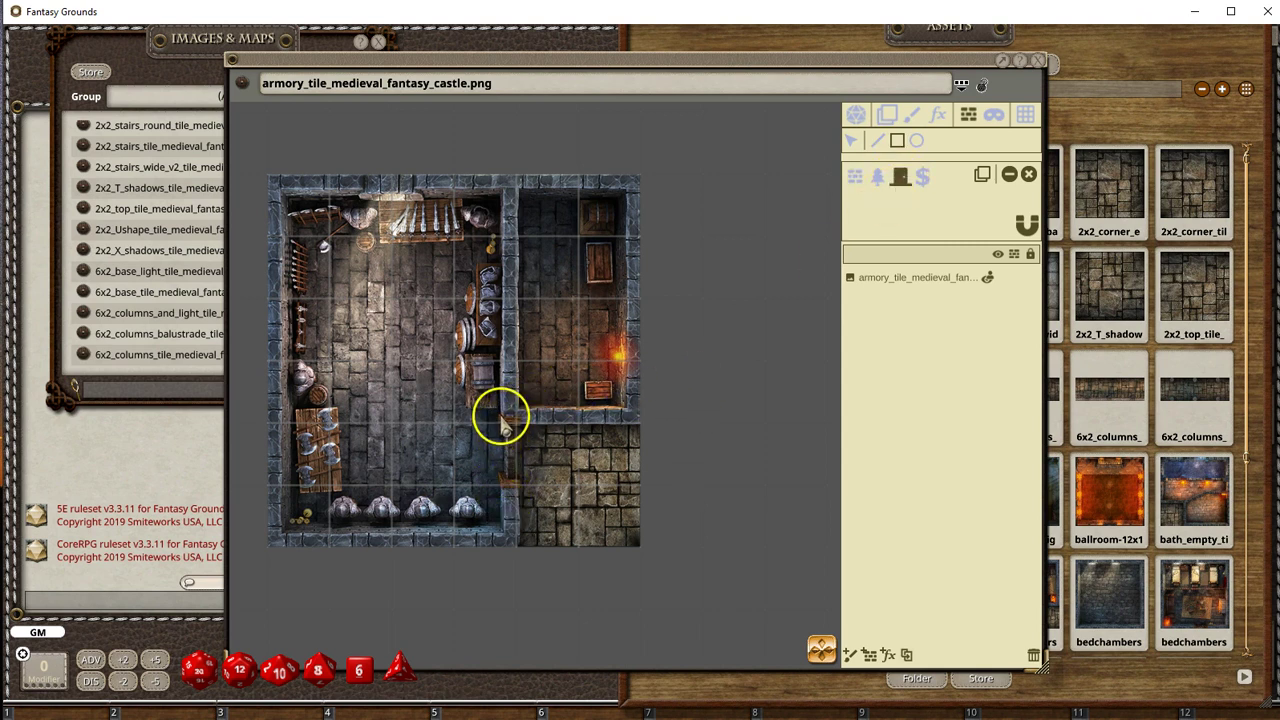
drag(503, 420, 520, 495)
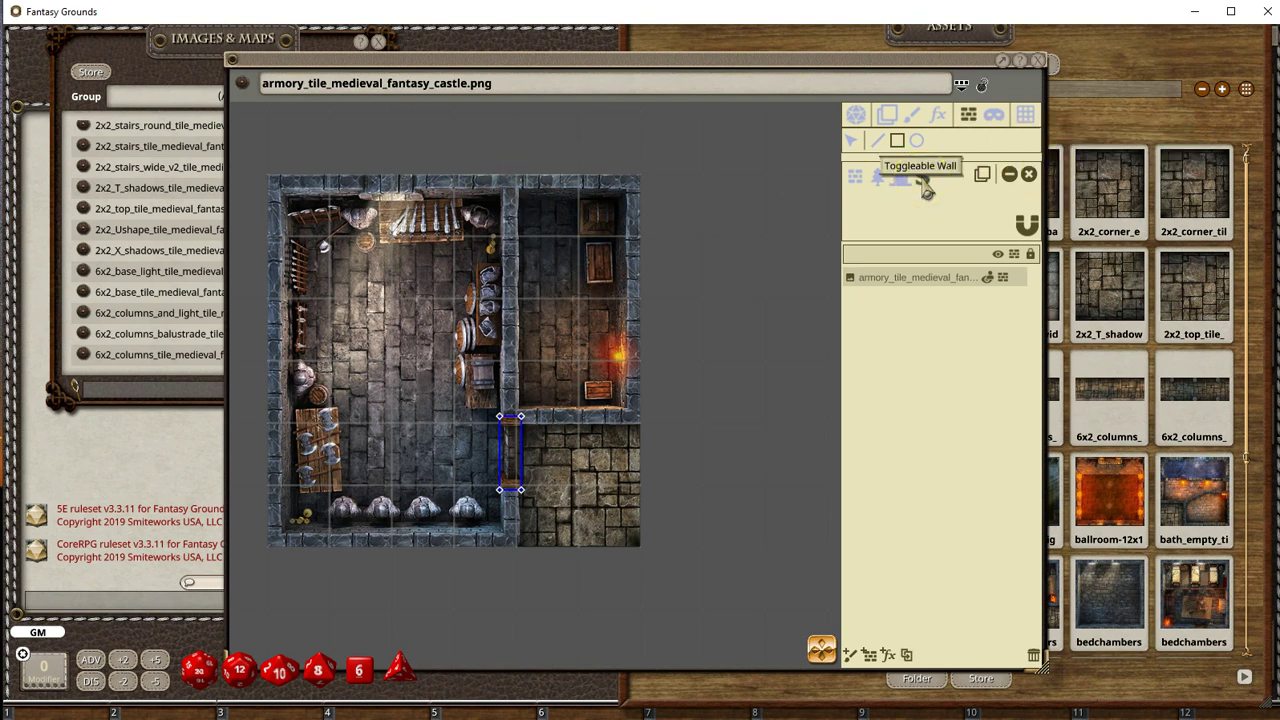
Step: Draw a rectangular toggleable wall, one grid square long, on the wall dividing the armory from the storage room
click(898, 142)
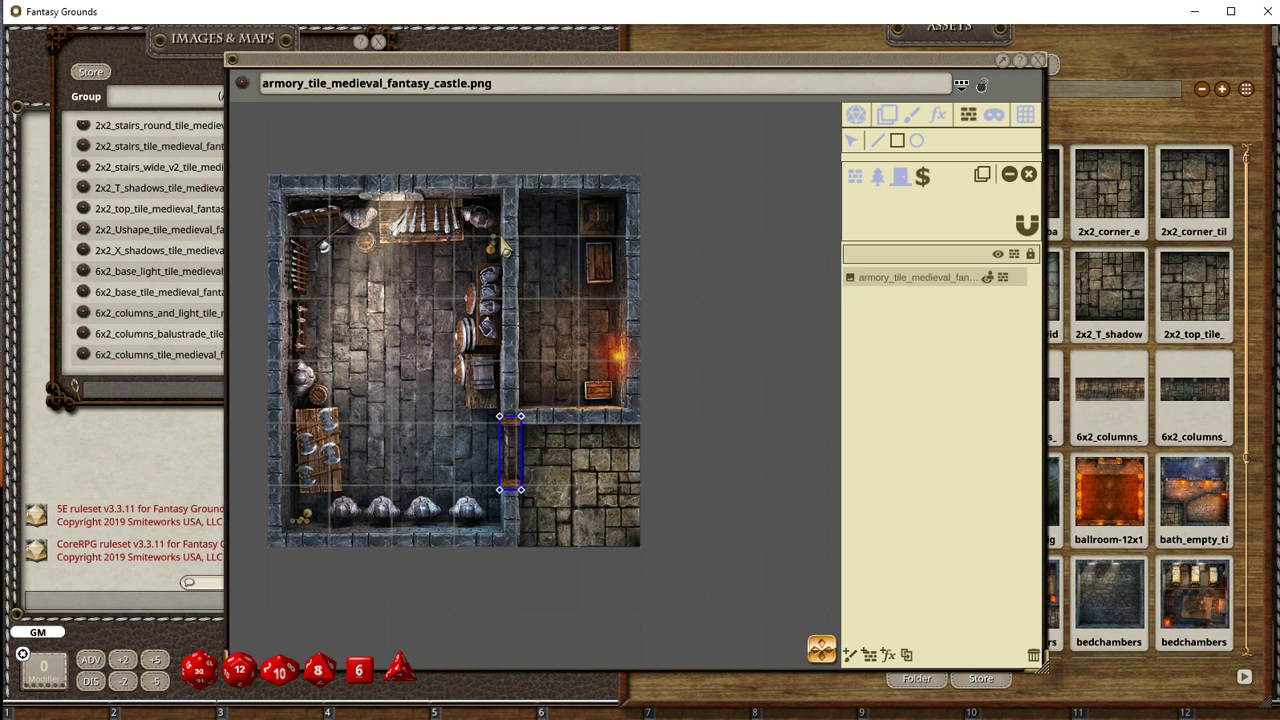
drag(504, 242, 521, 297)
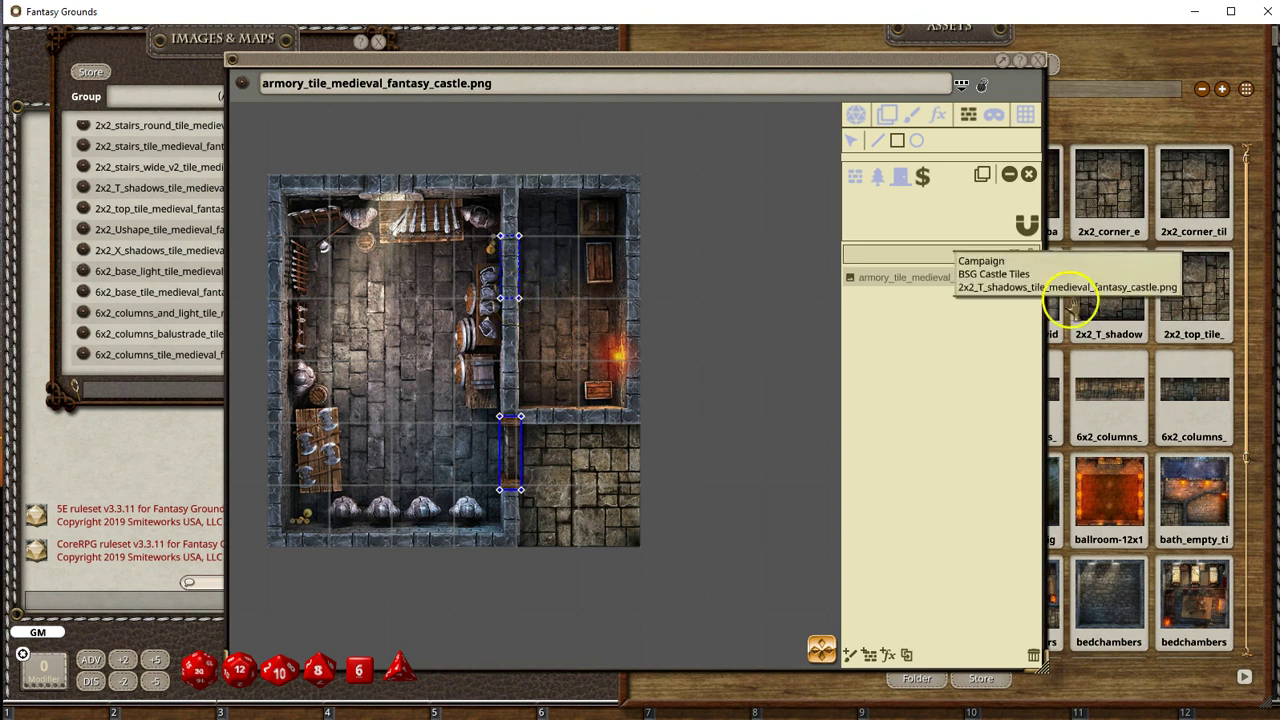
scroll(557, 290, up, 3)
scroll(535, 280, up, 2)
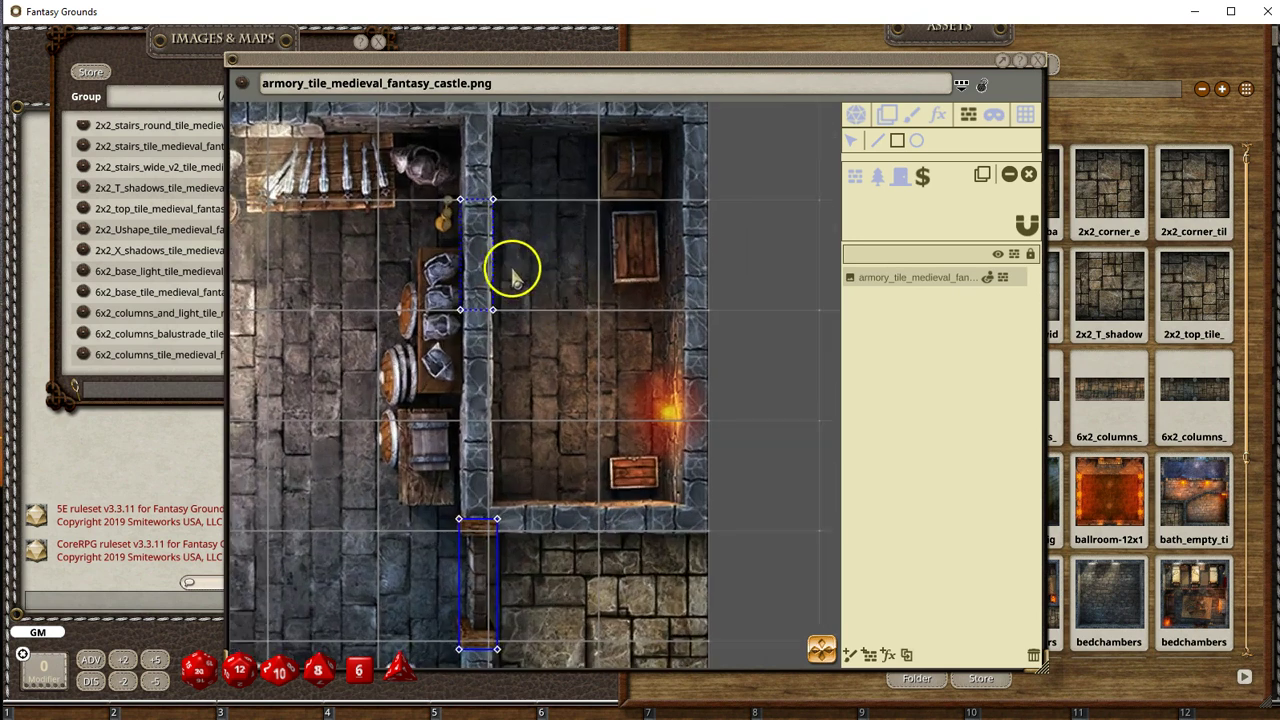
scroll(532, 292, down, 4)
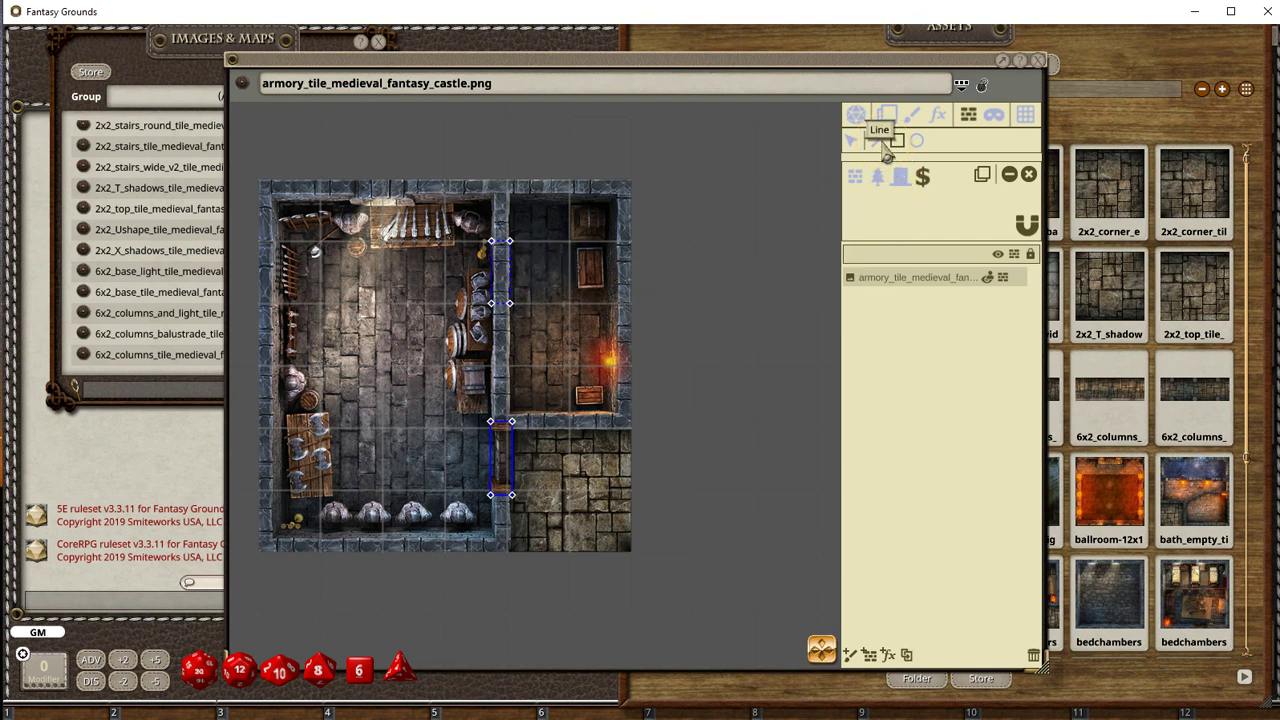
Step: Try to outline the dividing wall between the toggleable wall and the door with connected line-of-sight wall lines
click(853, 178)
click(879, 140)
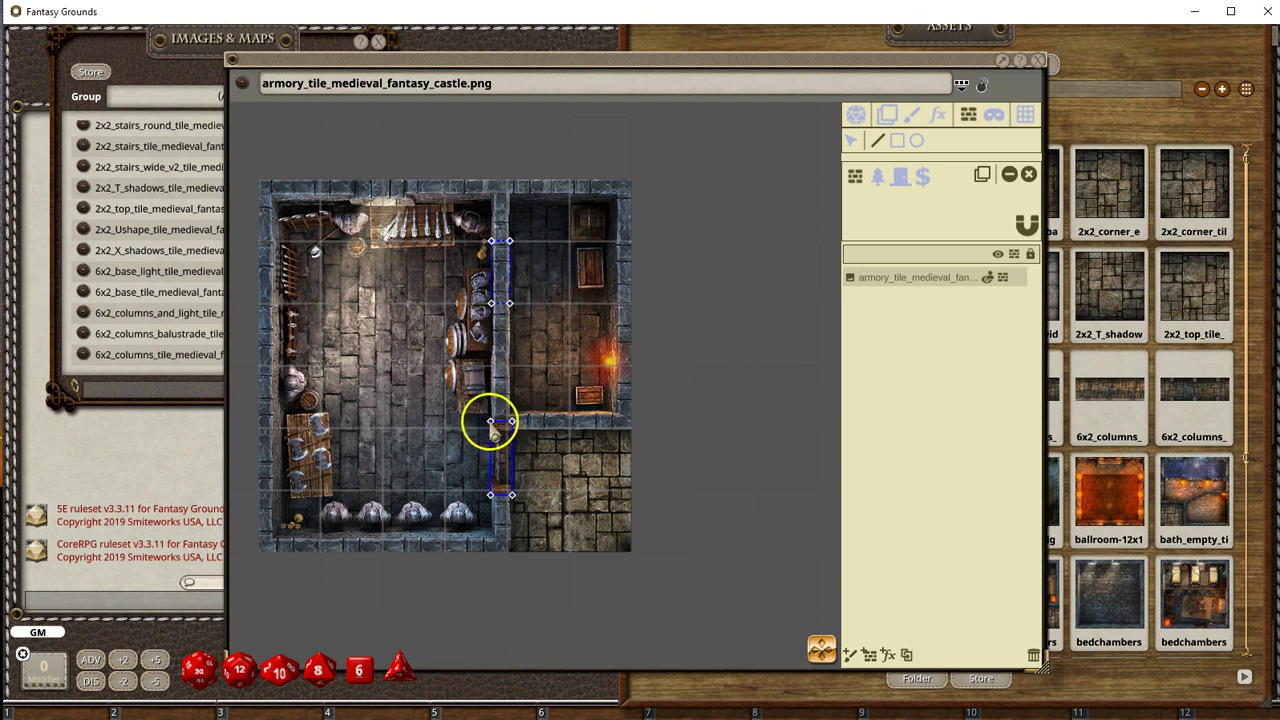
click(511, 422)
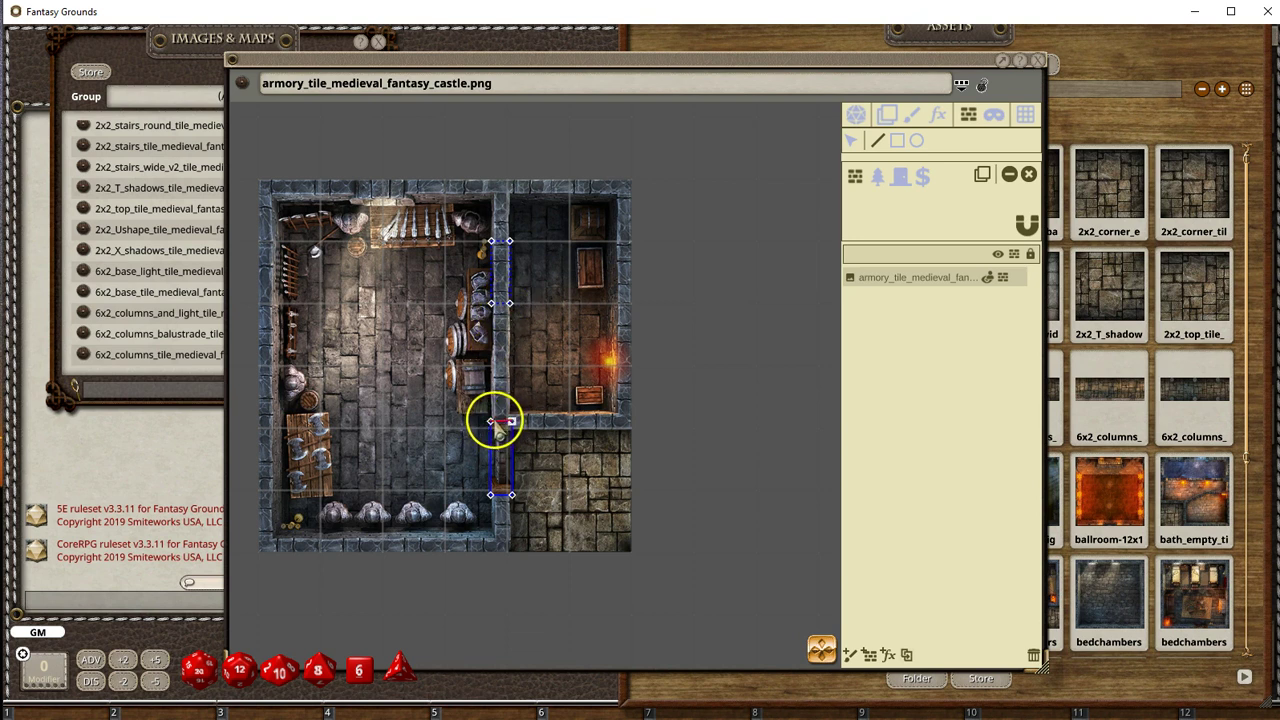
click(491, 304)
click(509, 304)
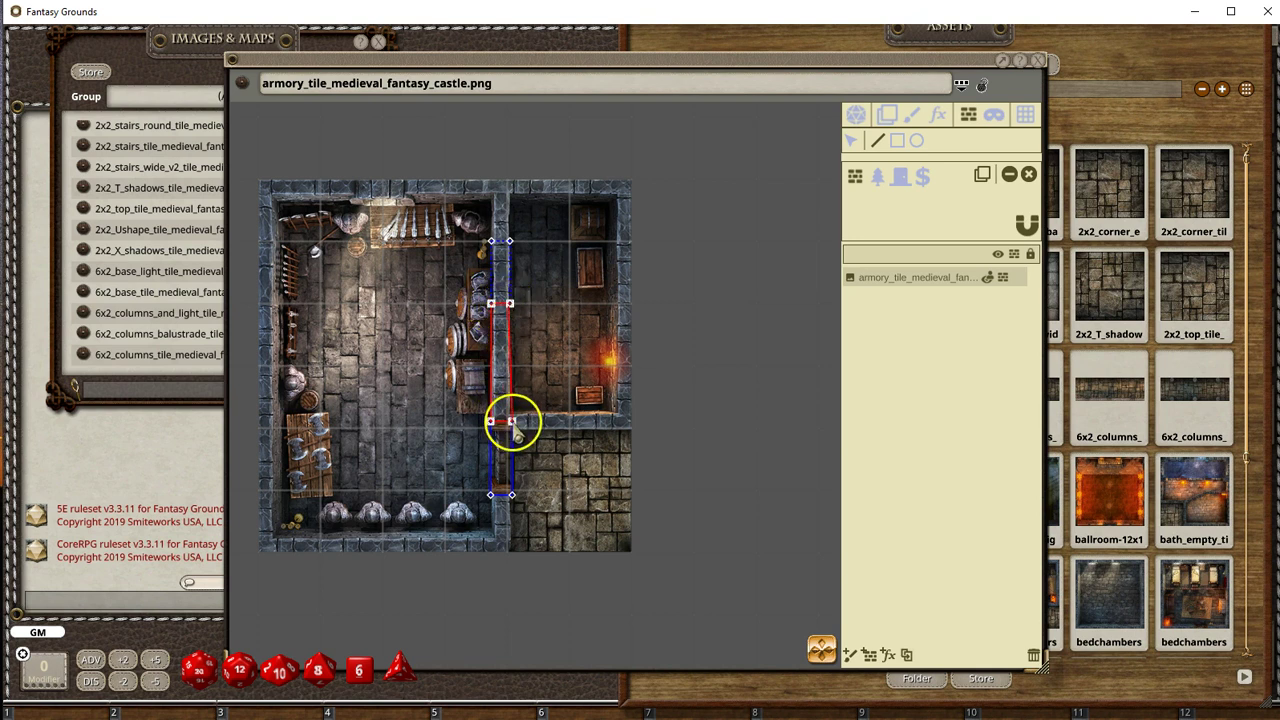
click(511, 421)
Step: Draw a test wall line across the outlined dividing wall, then delete it together with the wall outline
scroll(568, 432, up, 3)
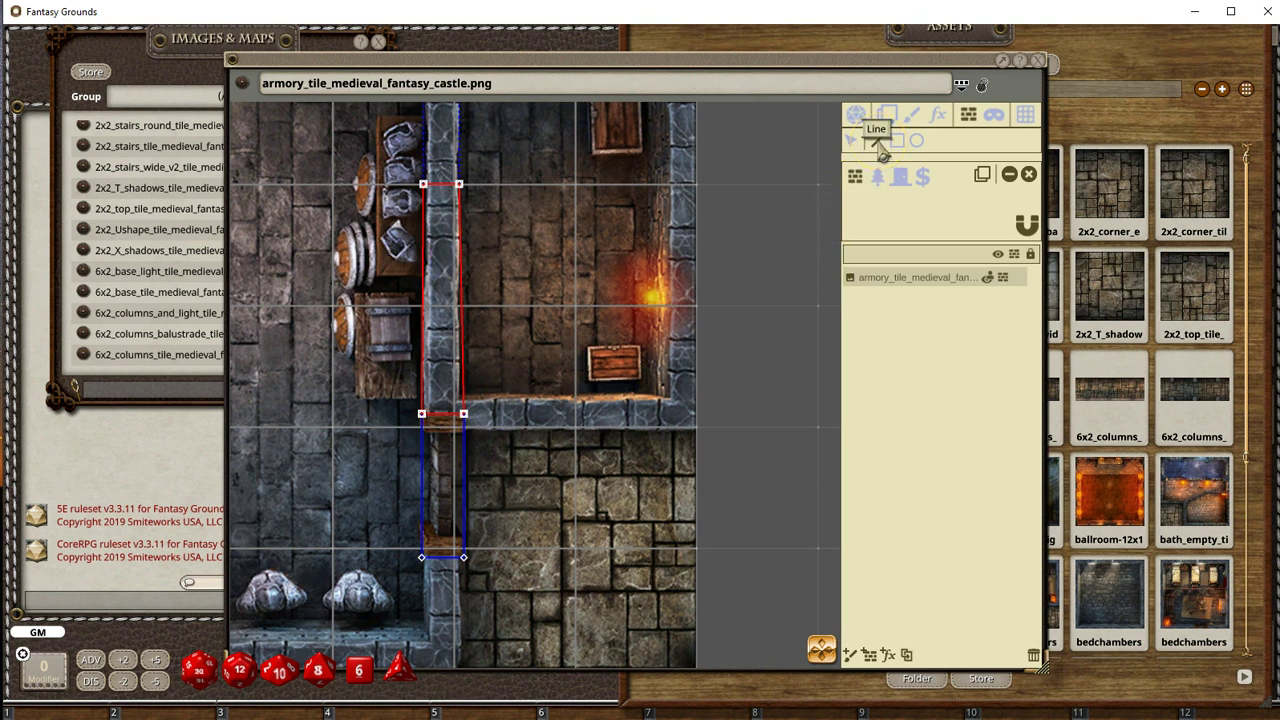
click(344, 284)
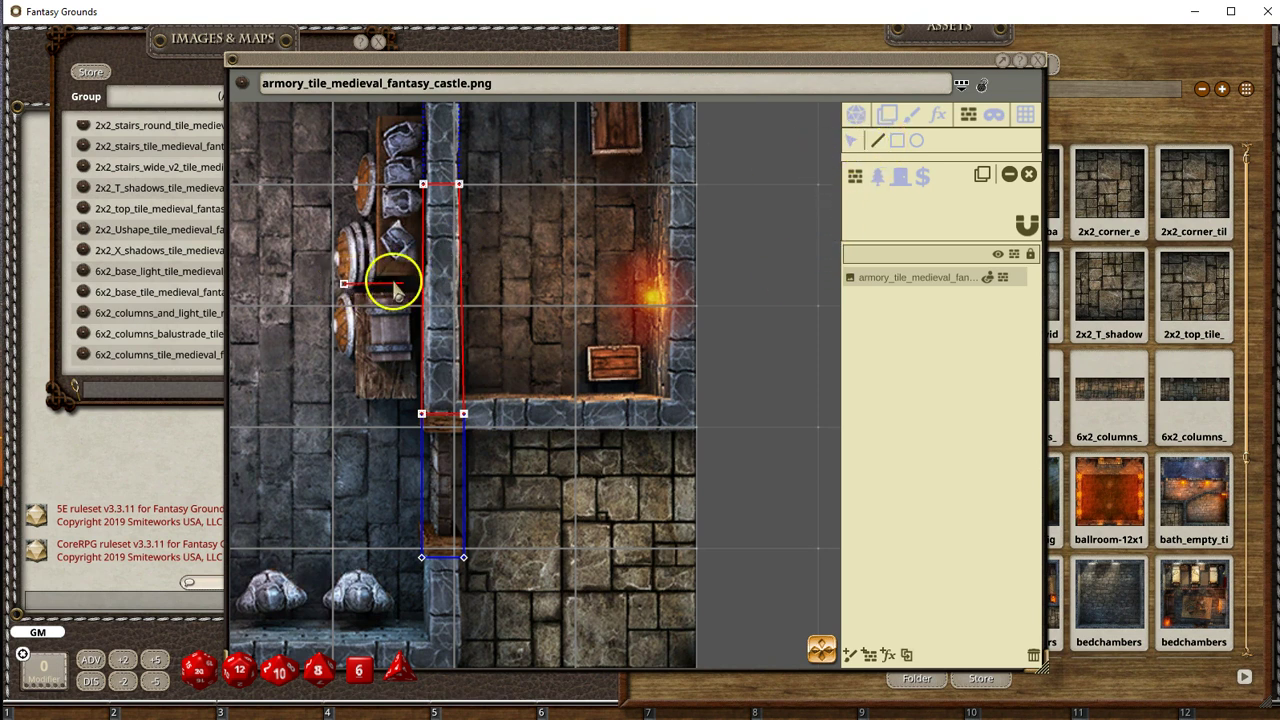
double_click(495, 283)
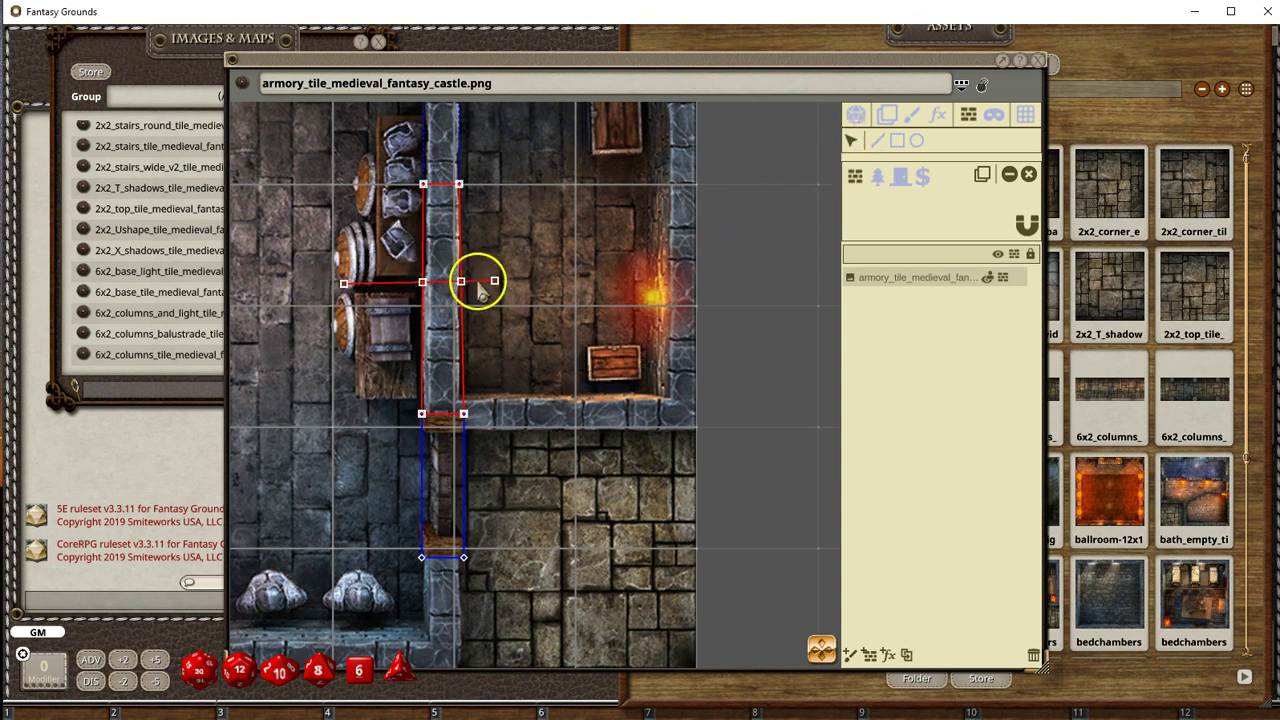
key(Delete)
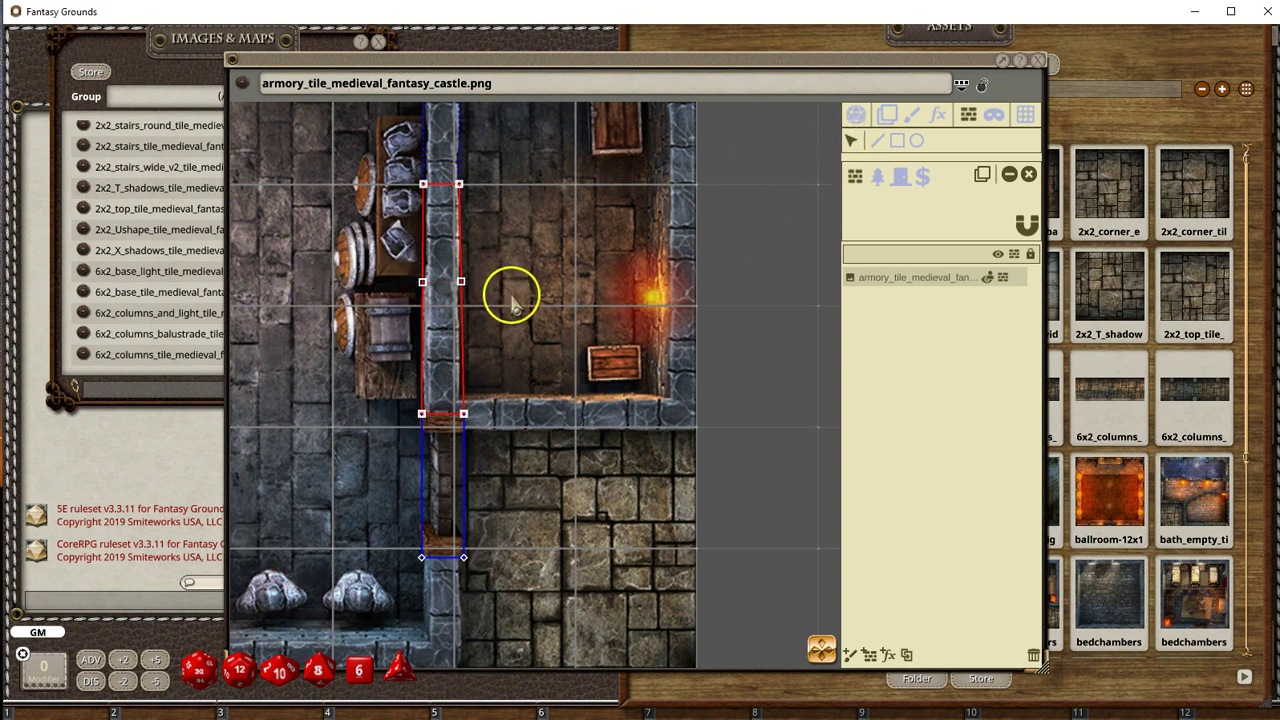
scroll(543, 366, down, 2)
scroll(540, 375, up, 1)
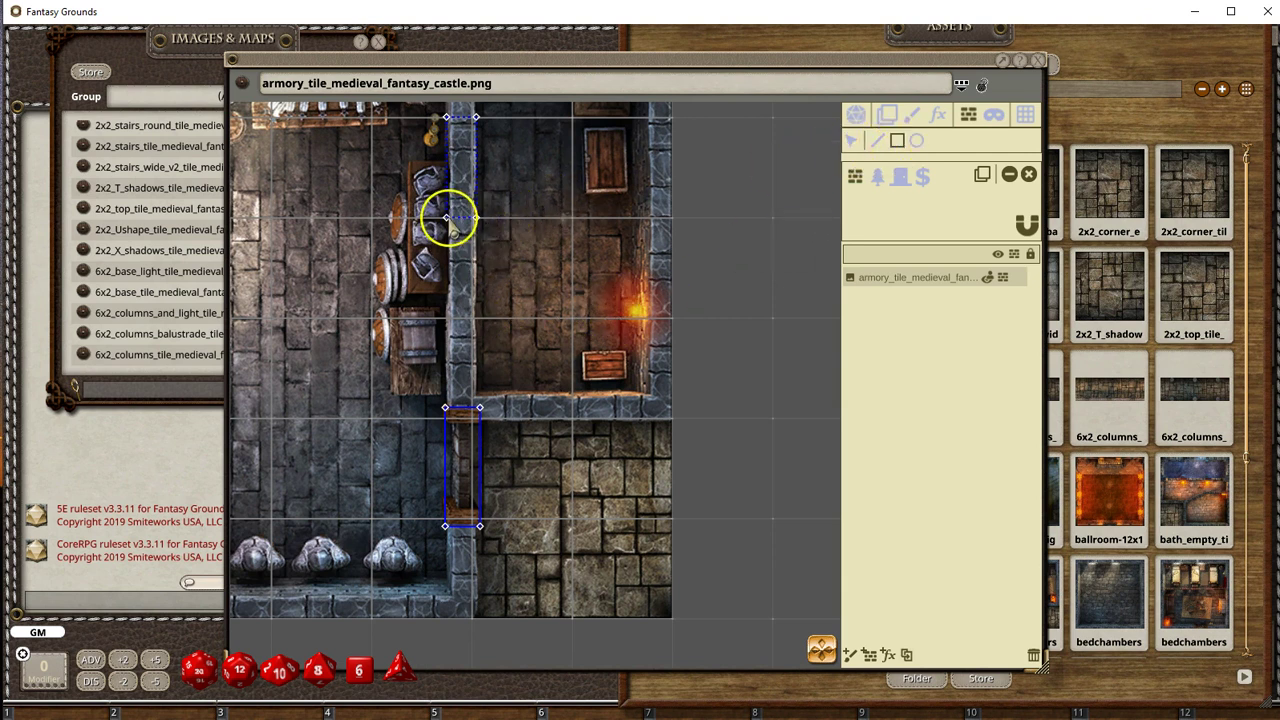
Step: Draw a long rectangular wall occluder over the dividing wall, from above the tile's upper edge down into the door occluder
scroll(470, 250, down, 3)
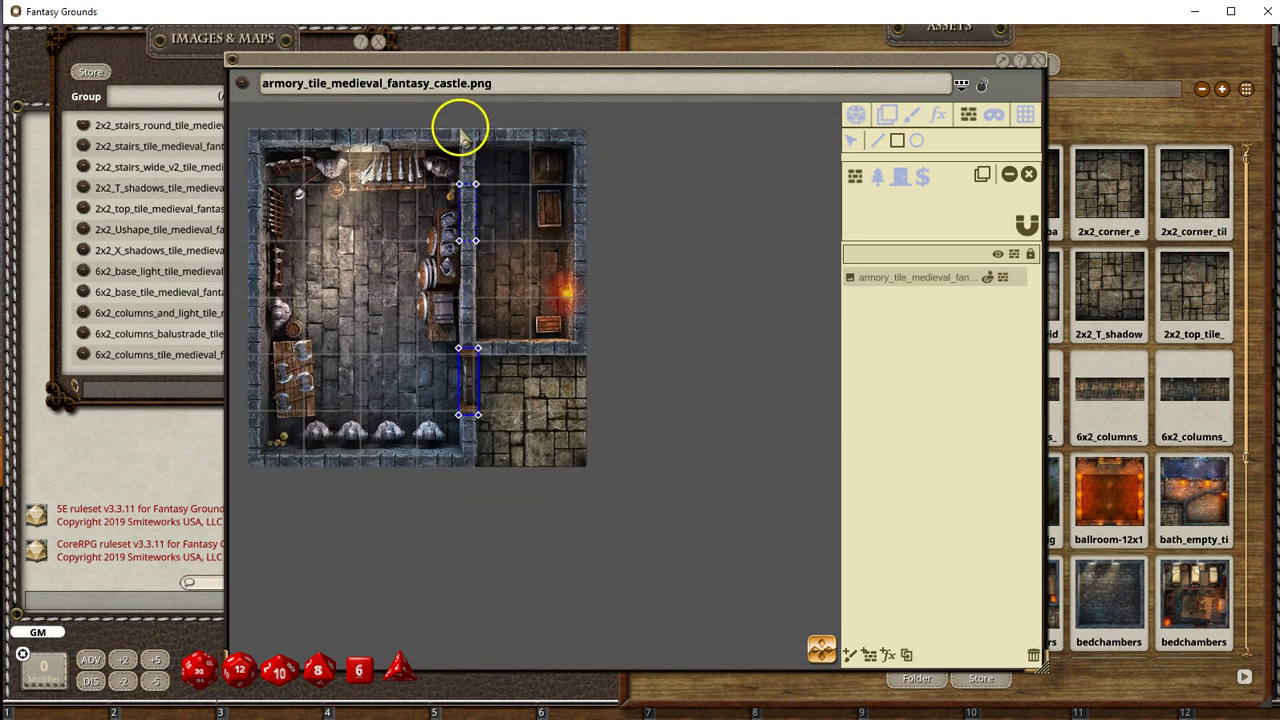
click(466, 120)
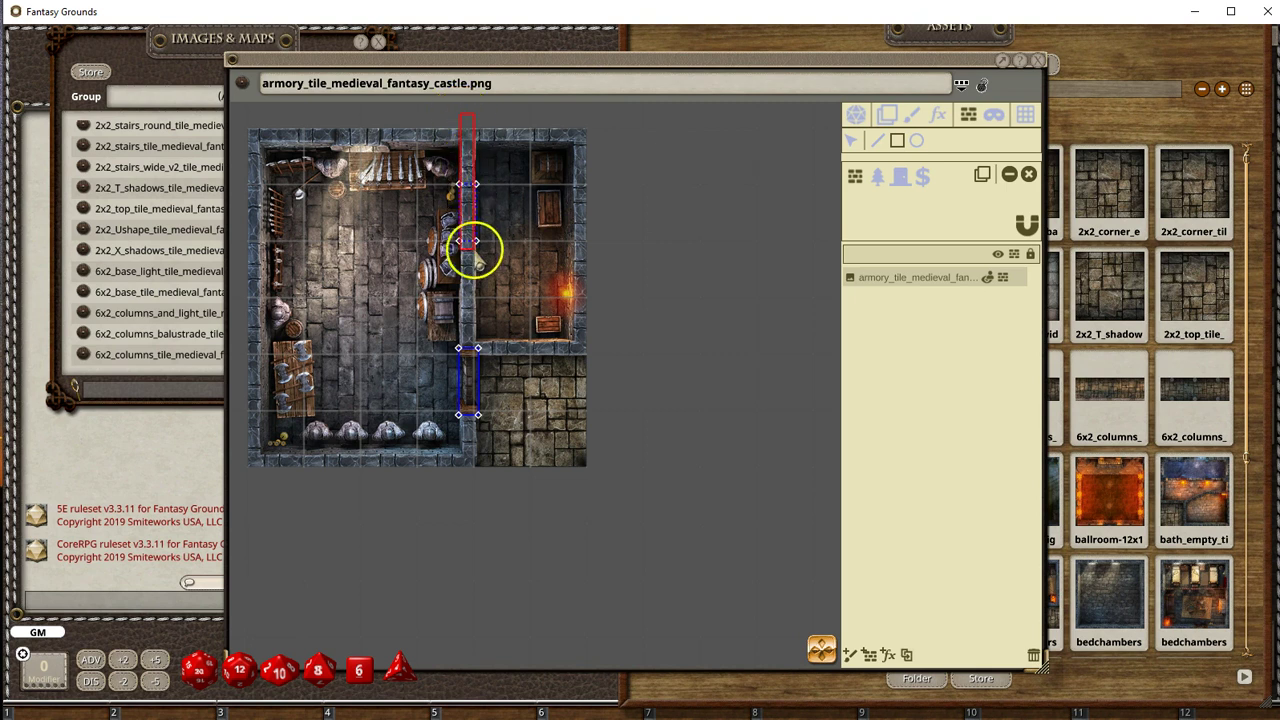
double_click(482, 366)
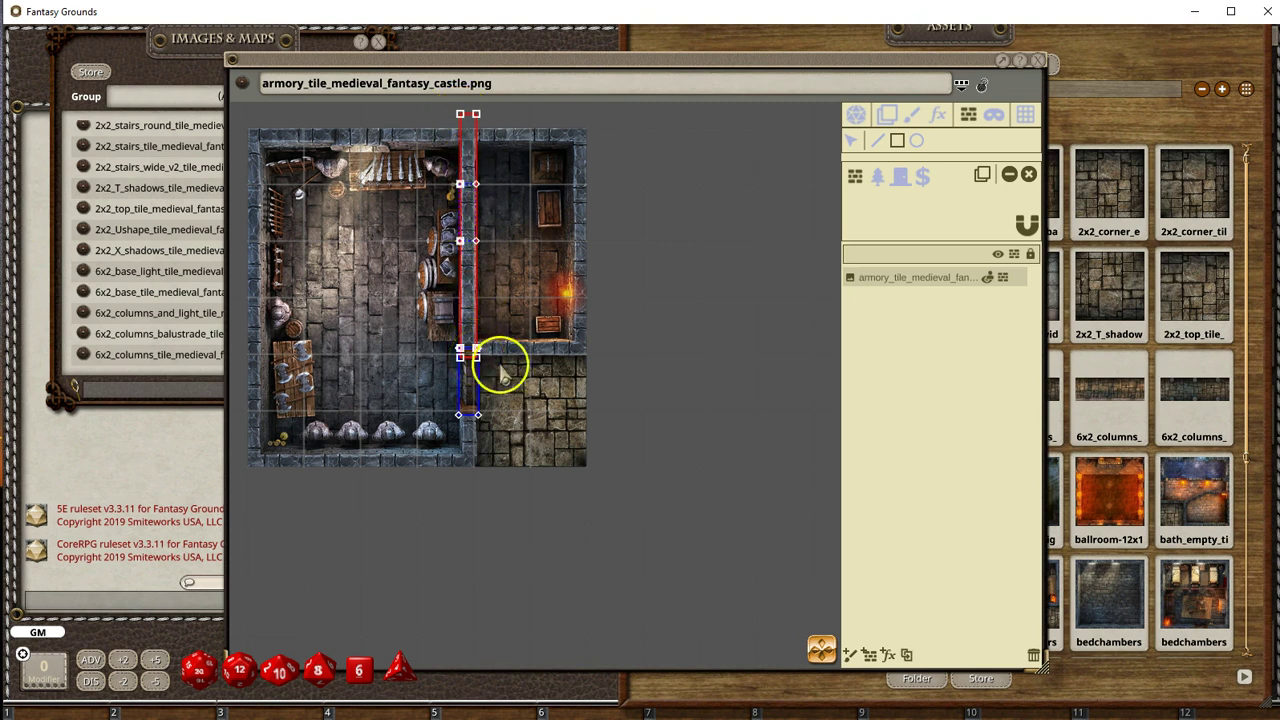
Step: Draw a small wall rectangle over the long wall's end inside the doorway, and delete the overlapping segments below the door's upper edge
scroll(483, 385, up, 6)
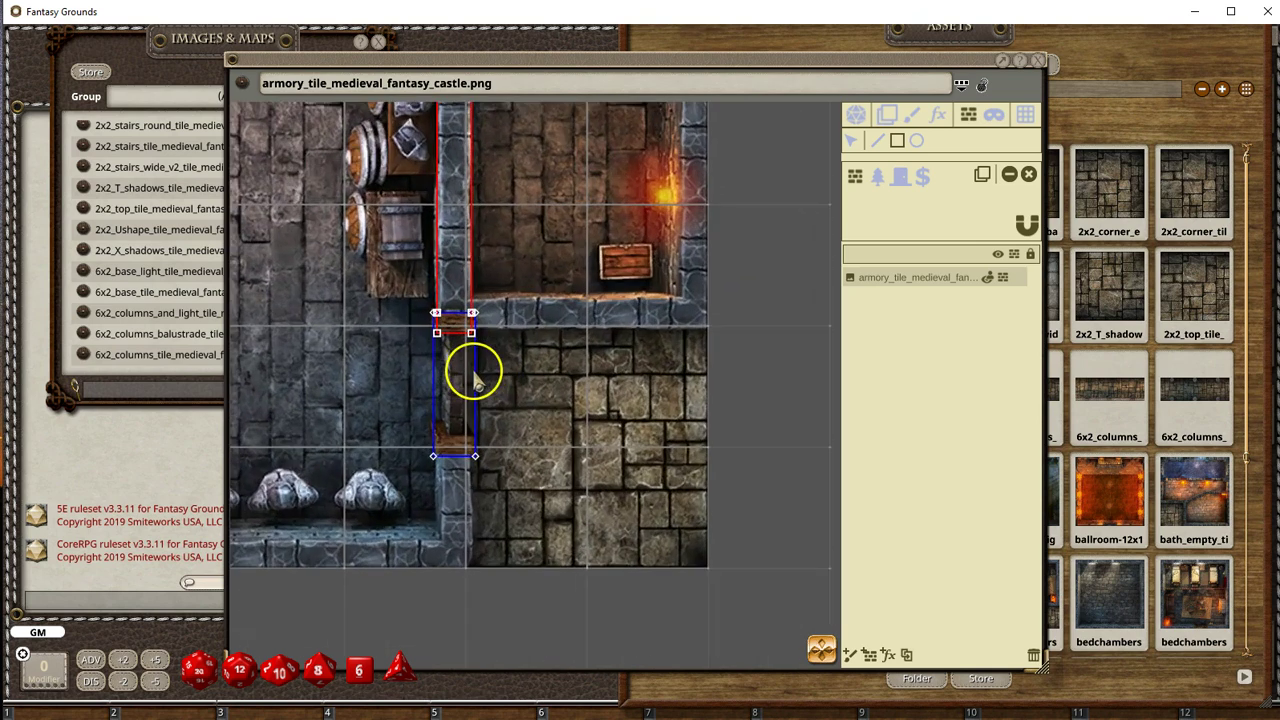
scroll(440, 255, up, 1)
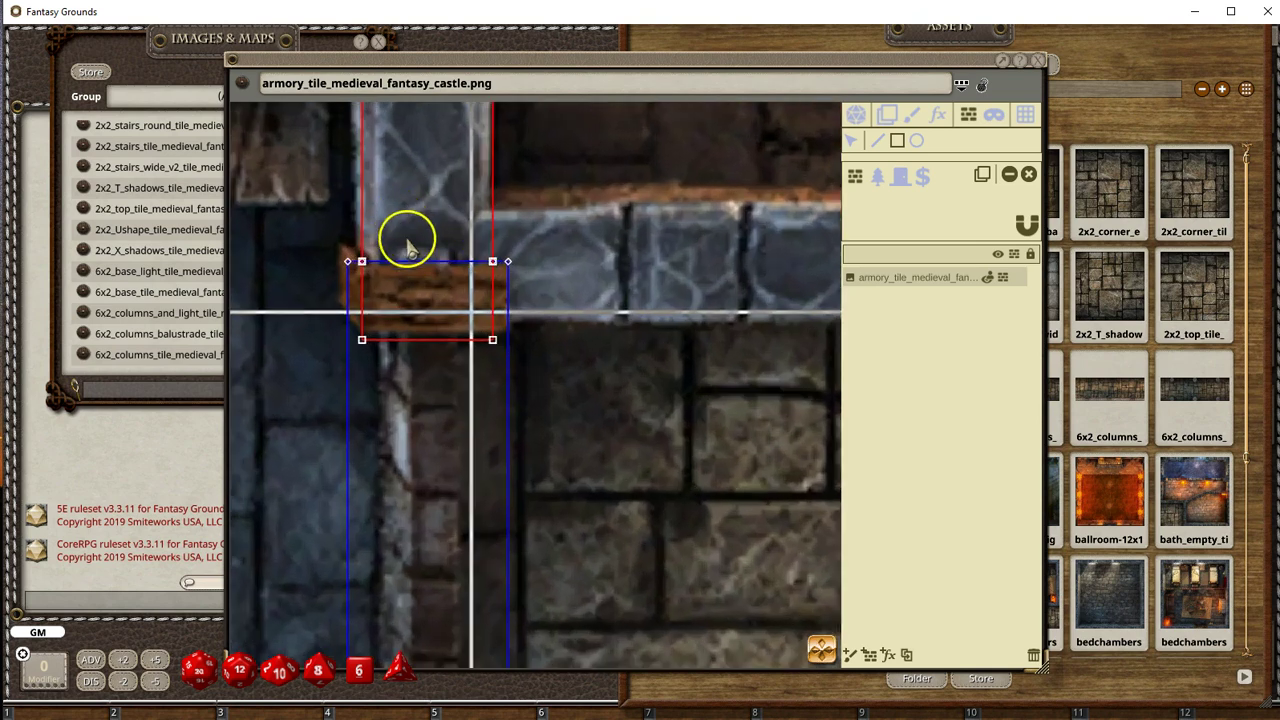
drag(362, 340, 499, 355)
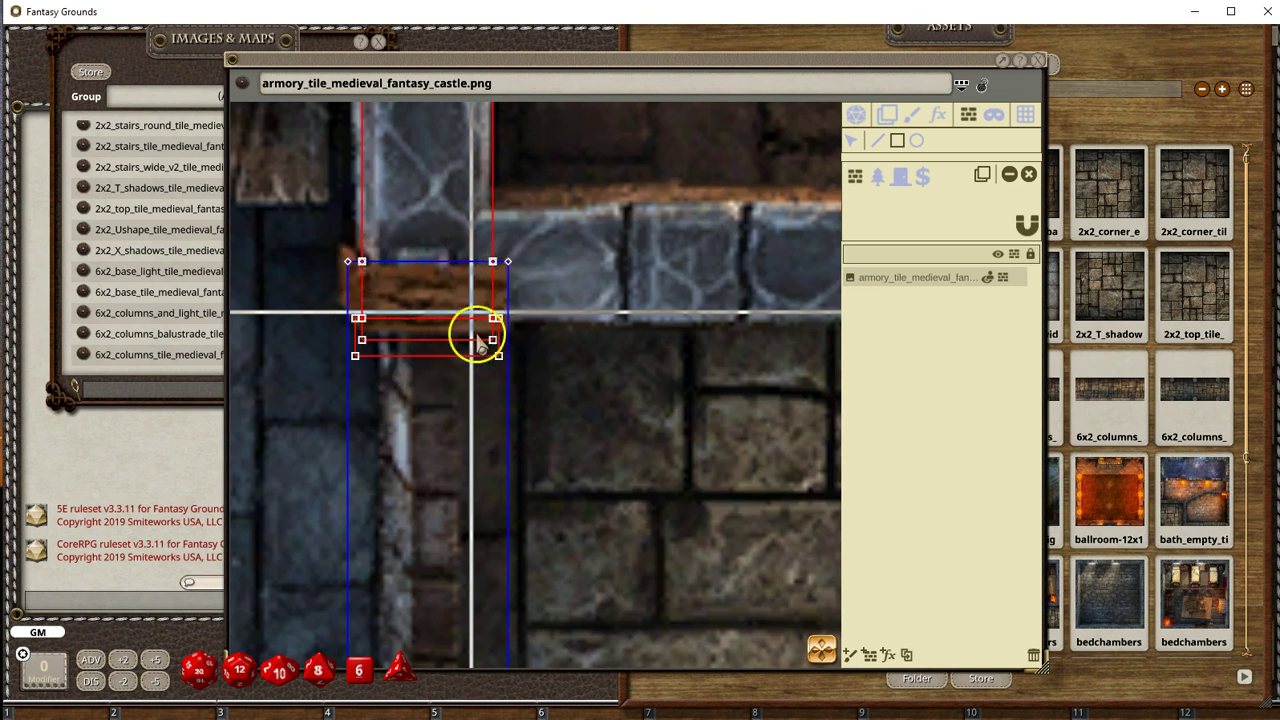
click(851, 142)
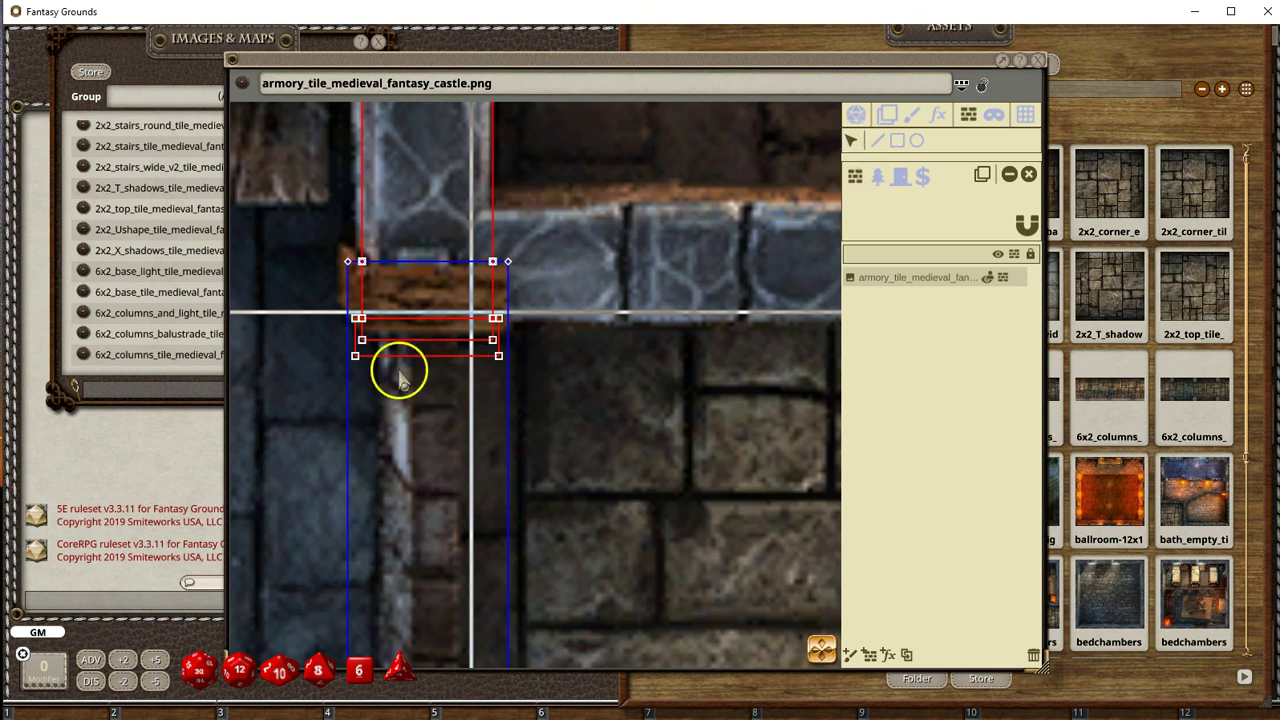
click(357, 334)
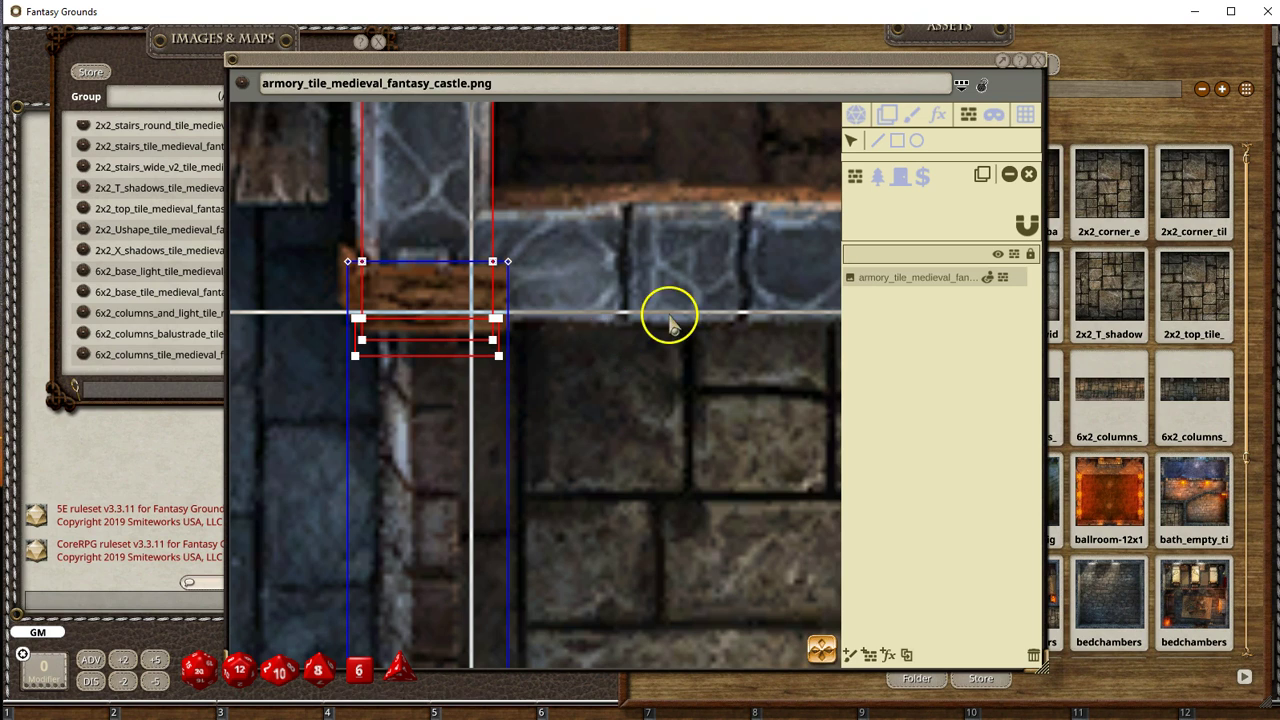
click(1011, 183)
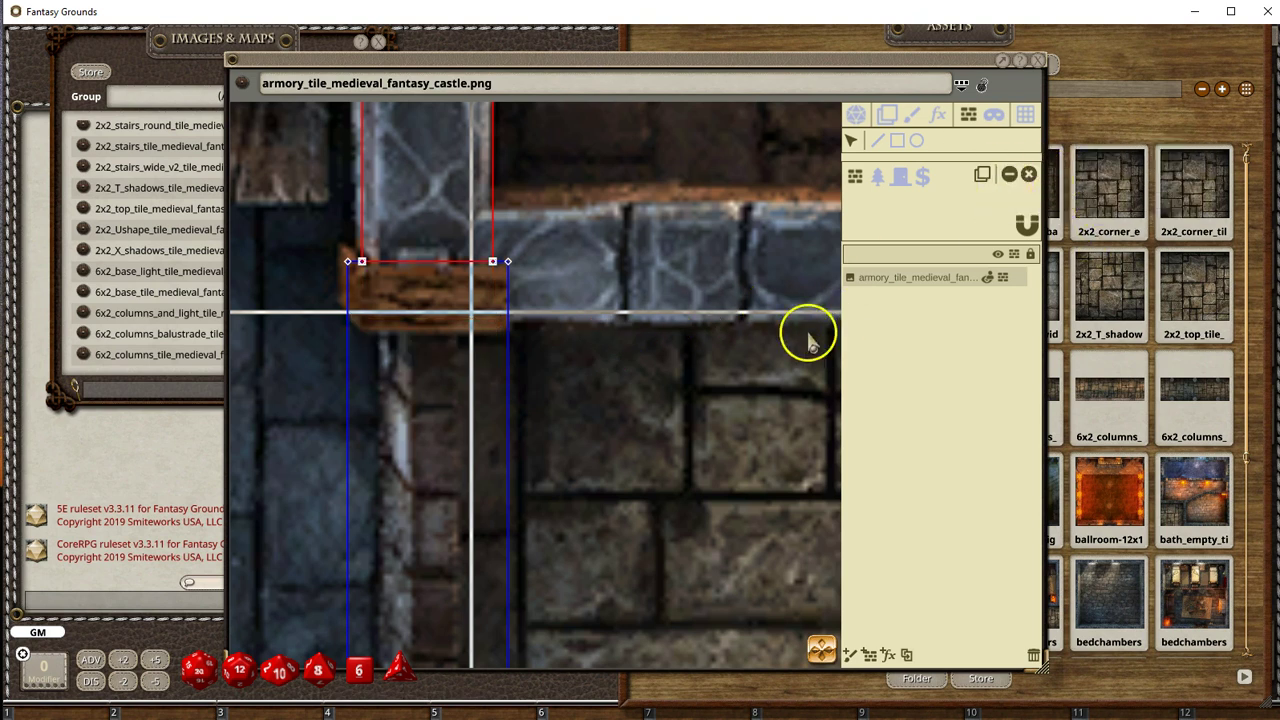
Step: Examine how the long wall's edges meet the door and the toggleable wall's corners on the dividing wall
scroll(409, 280, down, 3)
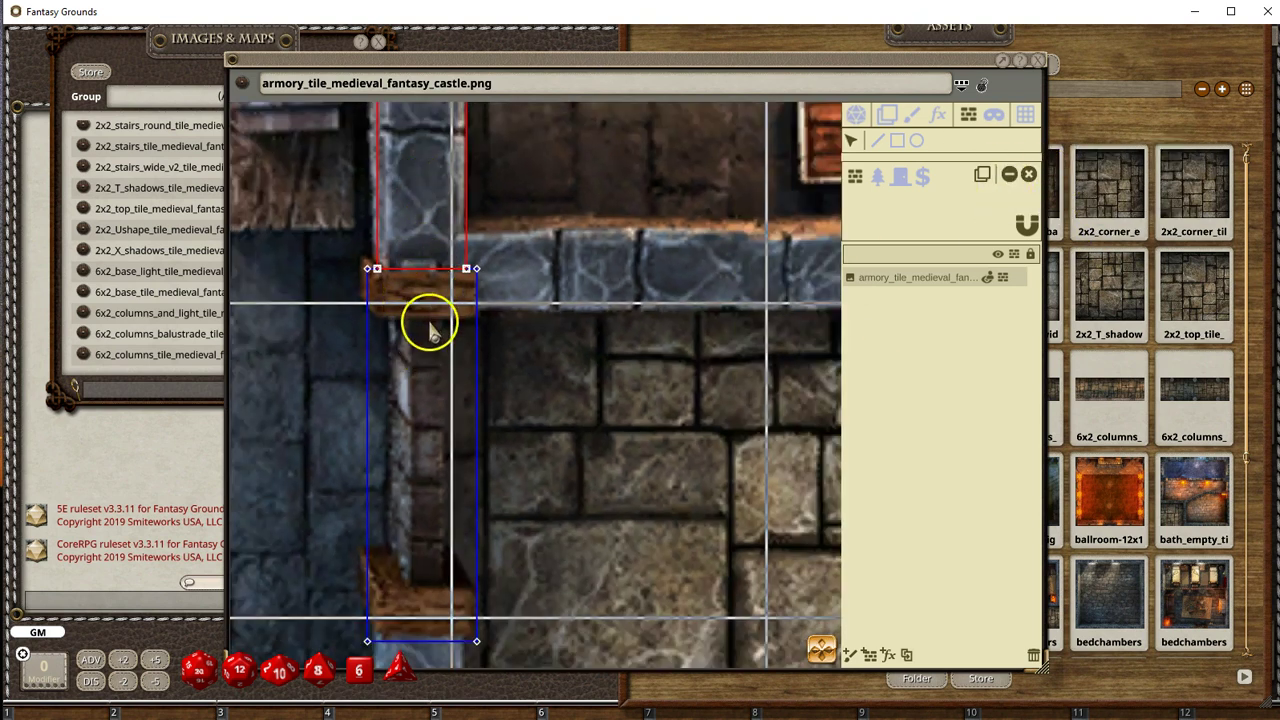
scroll(815, 515, up, 2)
scroll(815, 515, up, 3)
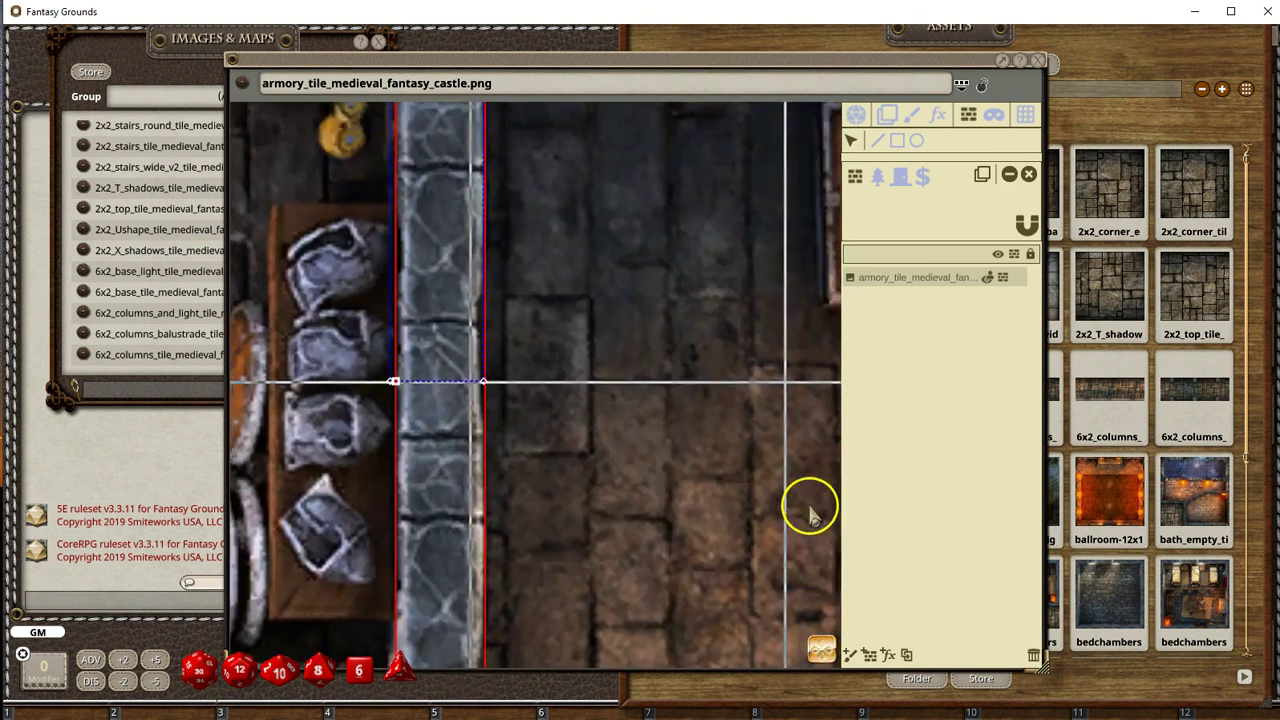
scroll(470, 450, up, 2)
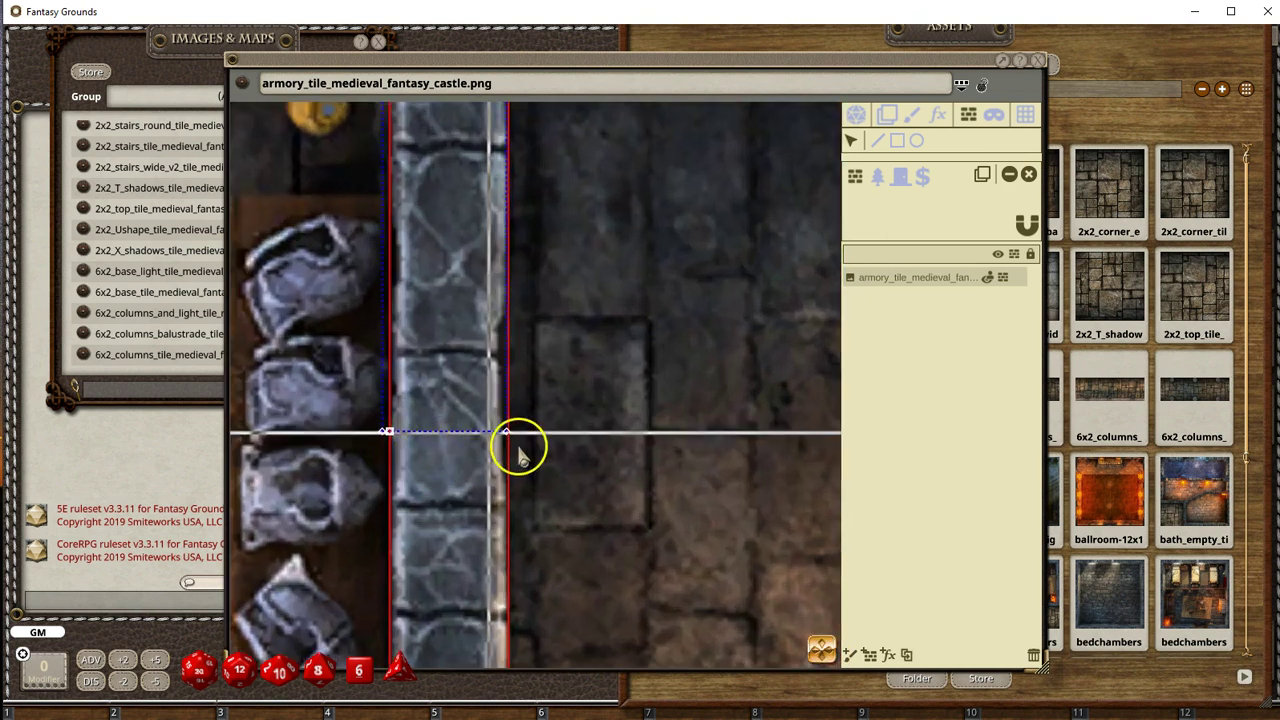
scroll(500, 449, up, 3)
scroll(509, 400, down, 3)
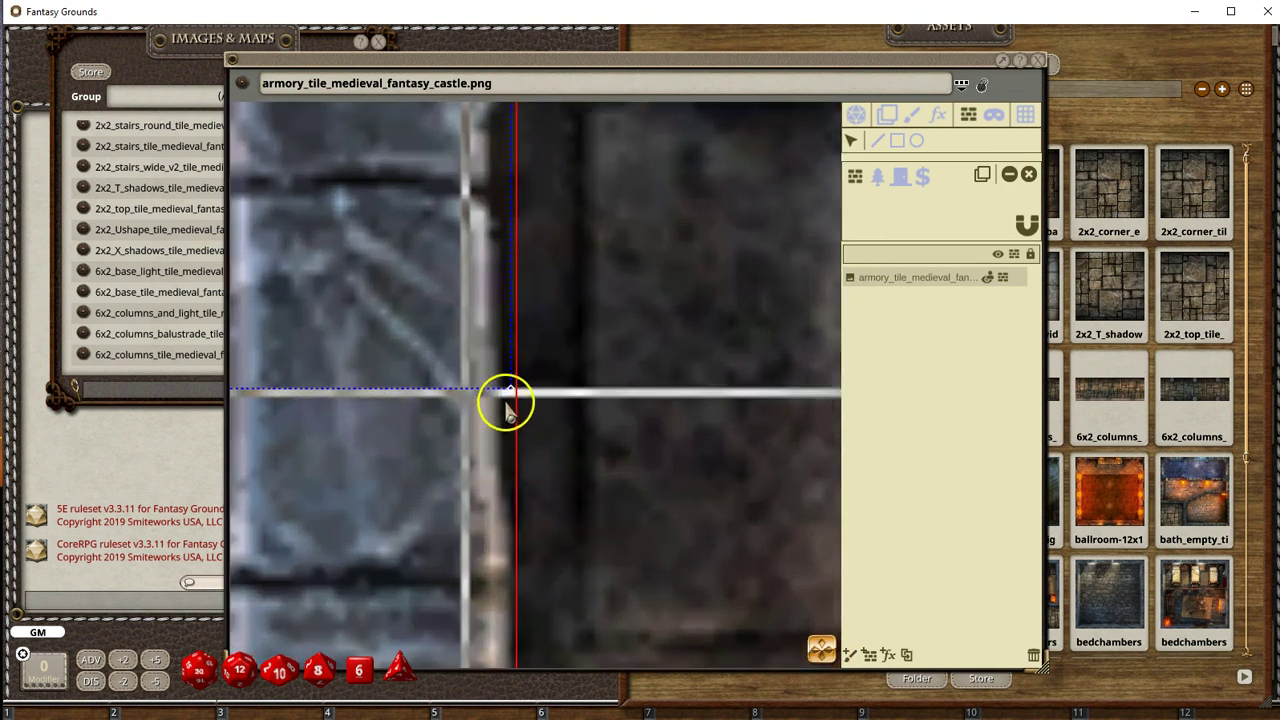
scroll(511, 405, down, 1)
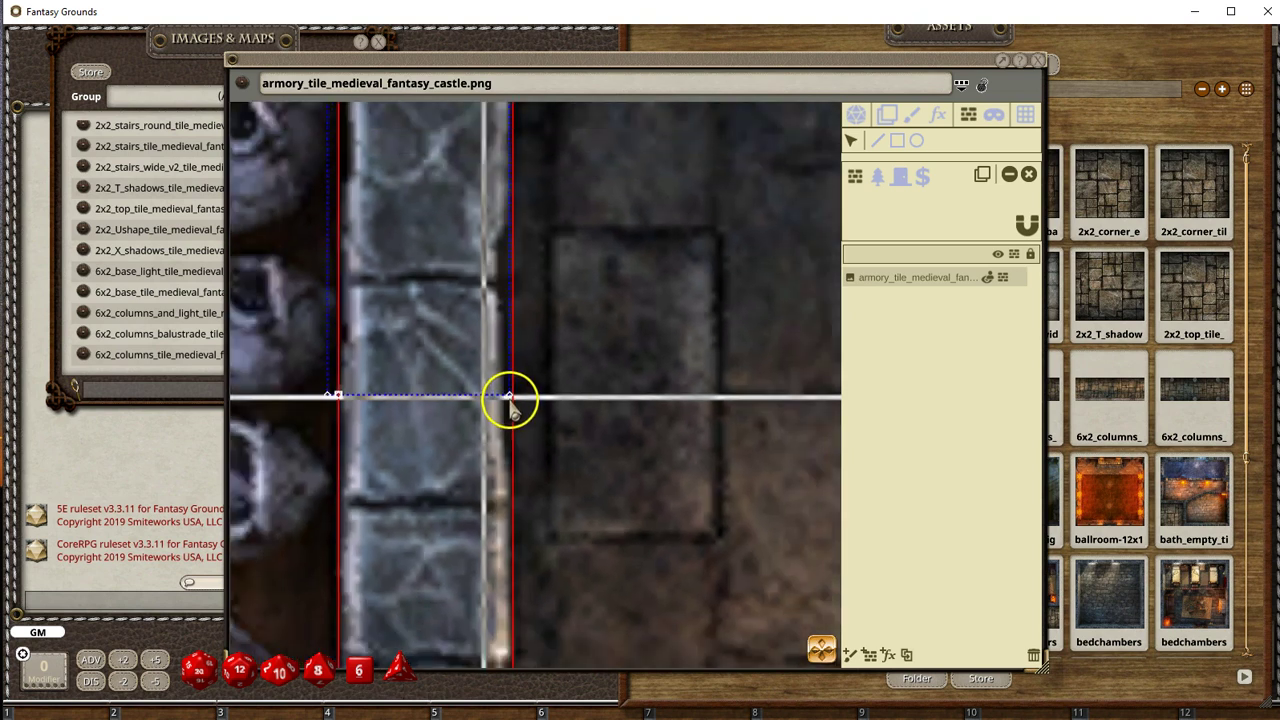
scroll(510, 398, down, 5)
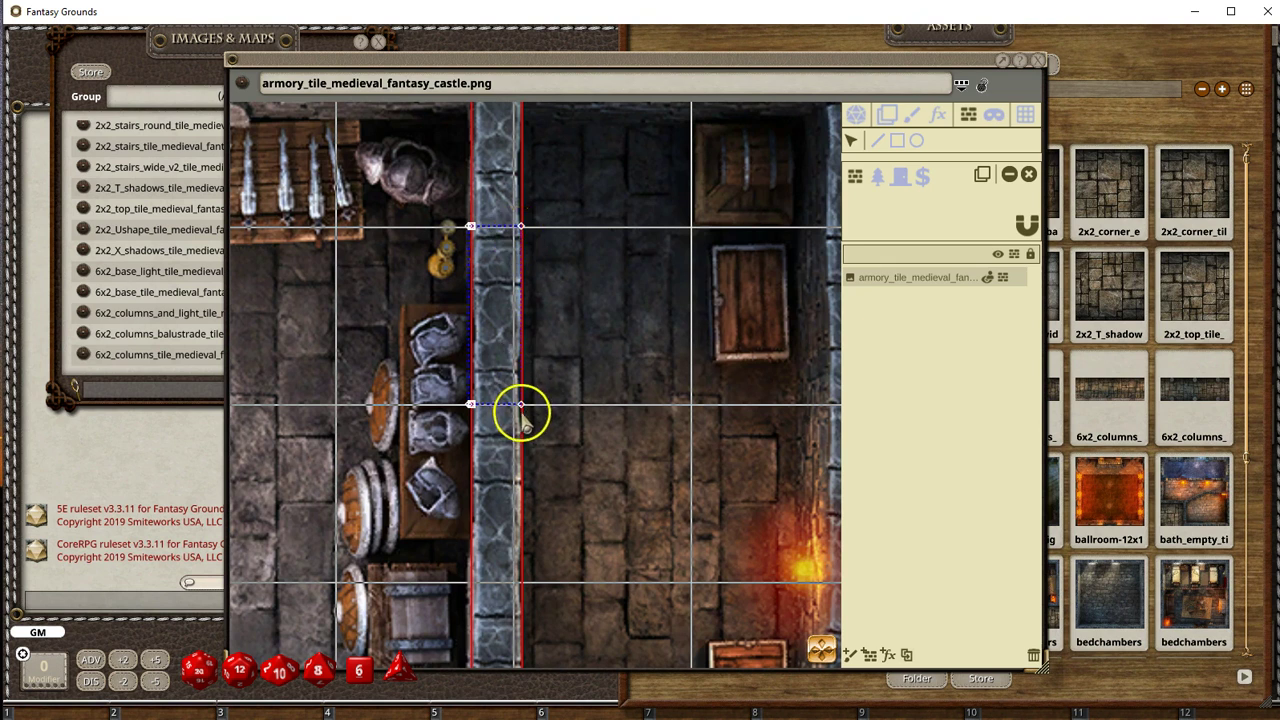
Step: Separate the toggleable wall's right corners from the long wall's edge, delete the stray wall point, and realign the corners with the wall points
drag(521, 405, 533, 406)
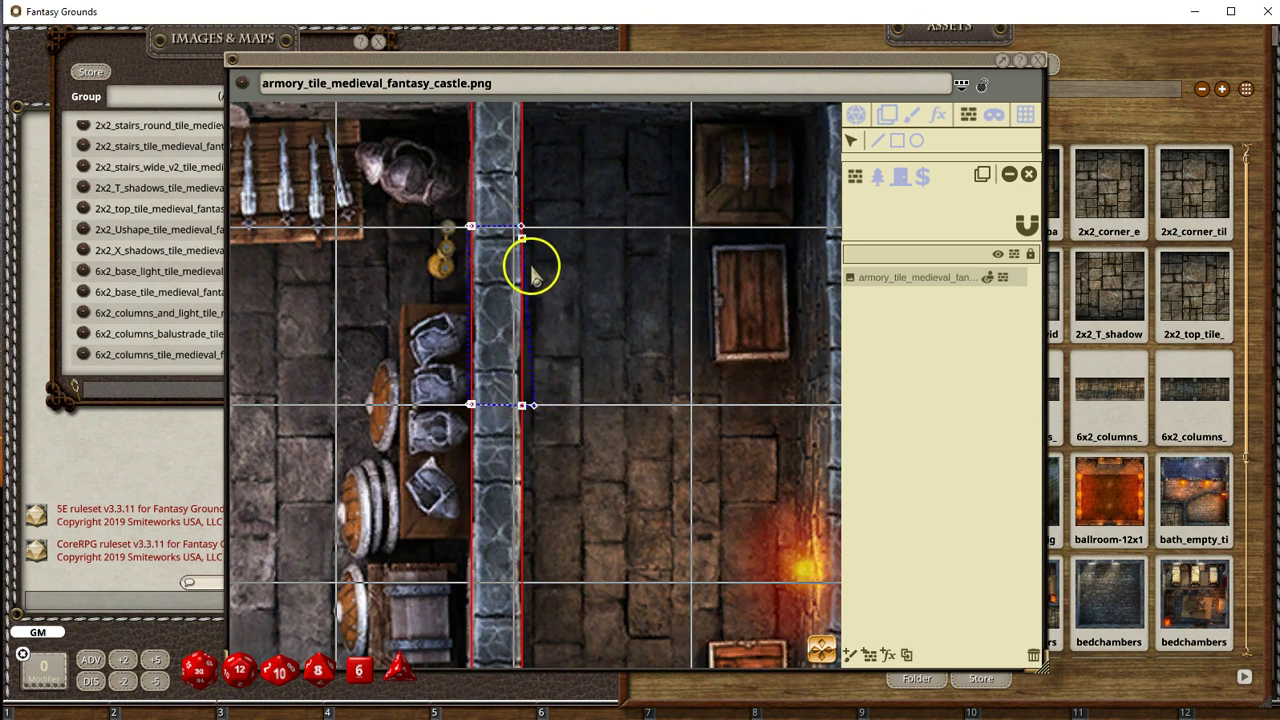
scroll(529, 240, up, 5)
scroll(529, 240, up, 3)
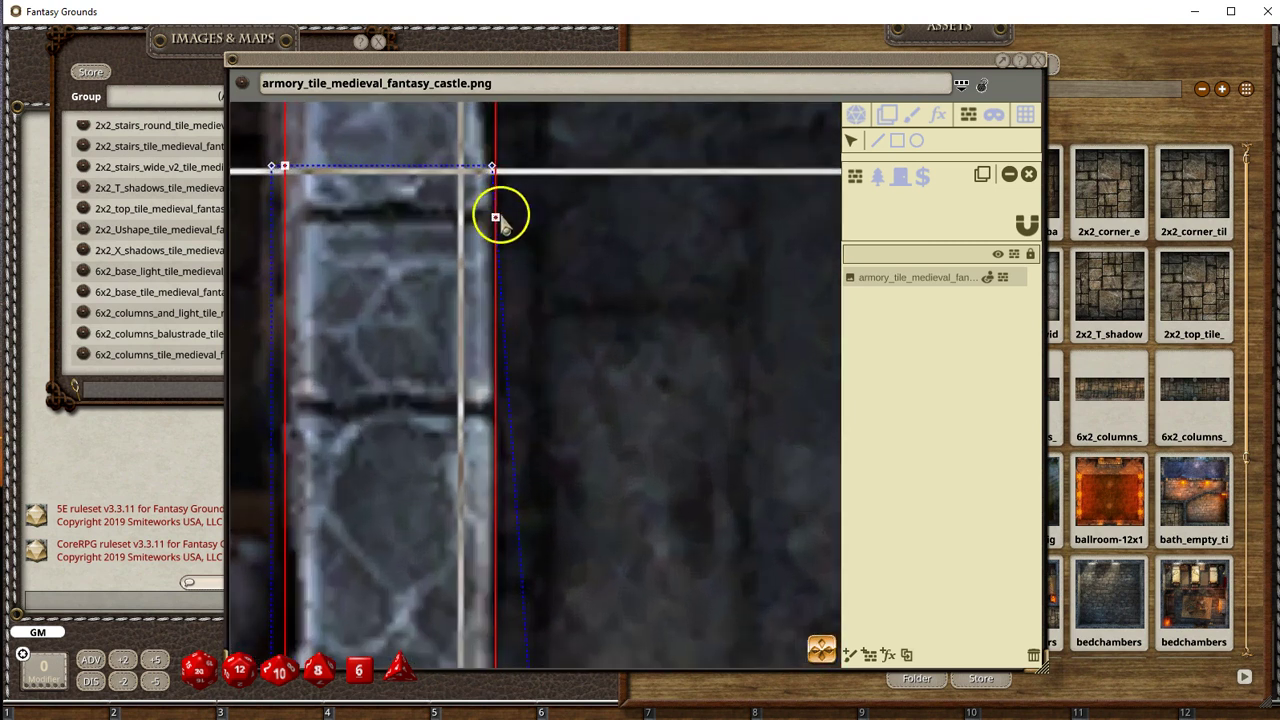
mouse_move(492, 167)
mouse_down()
mouse_move(527, 189)
mouse_move(509, 171)
mouse_up()
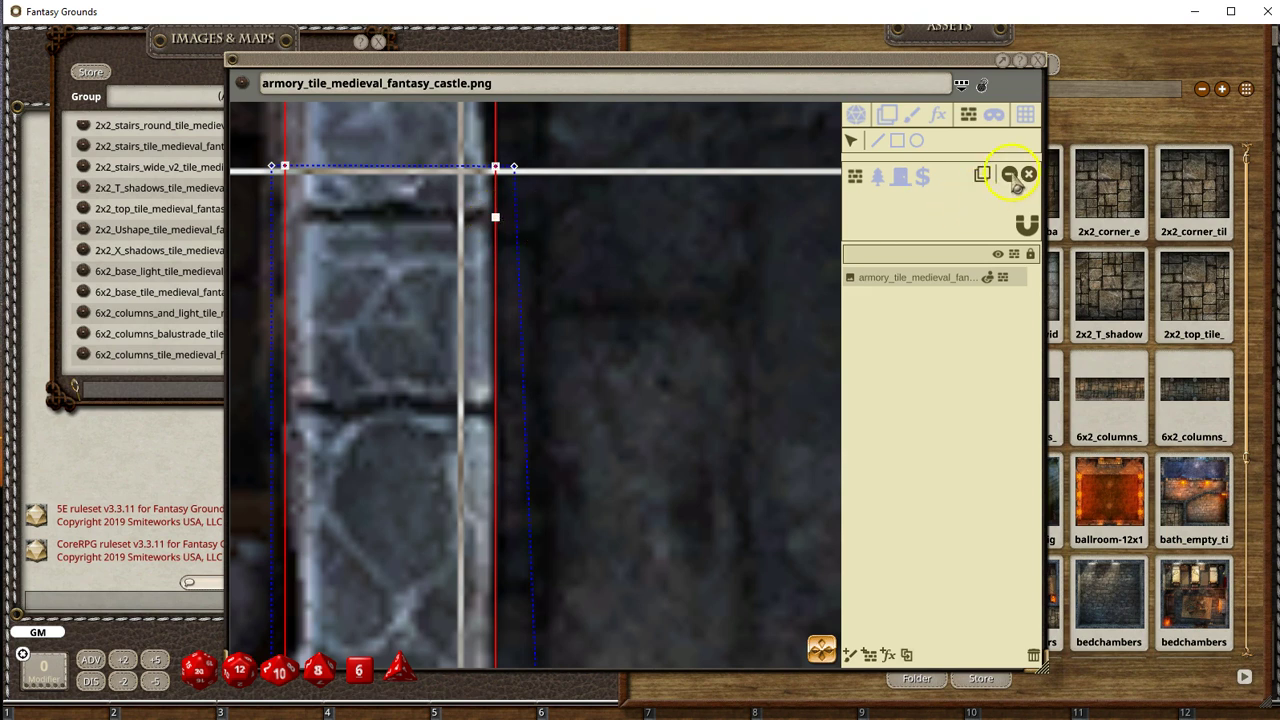
scroll(497, 354, down, 3)
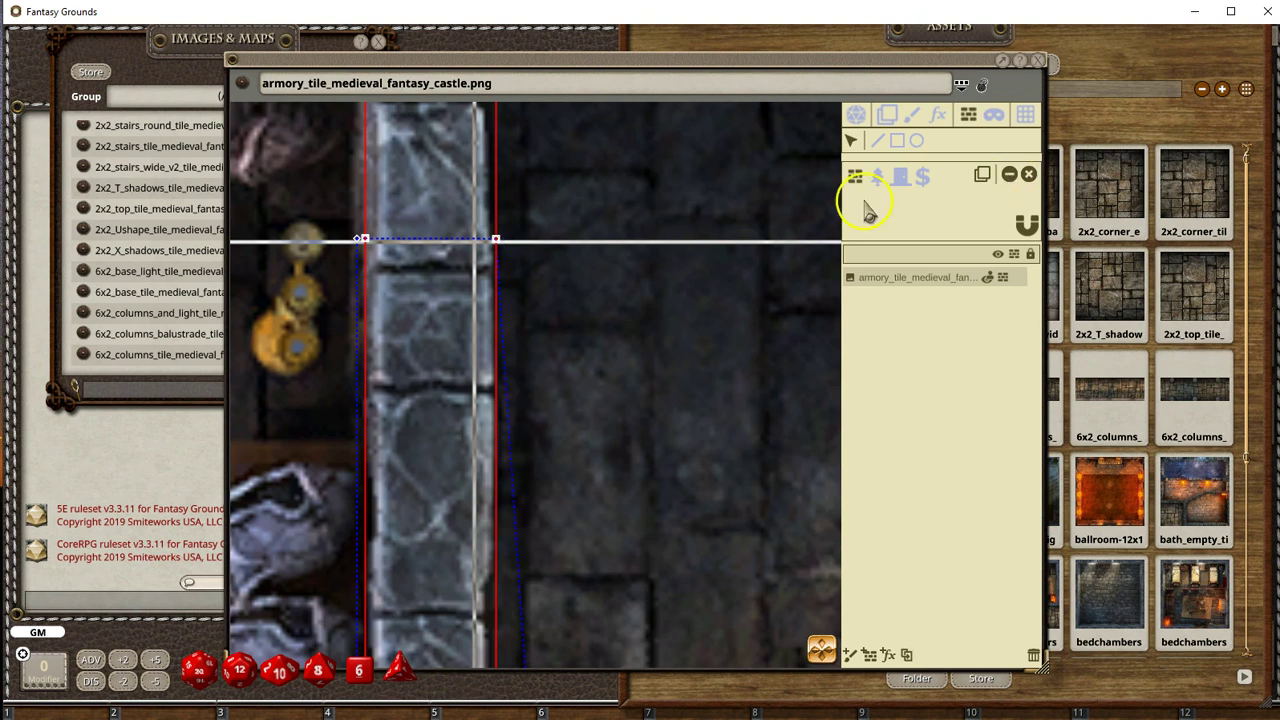
scroll(500, 595, down, 2)
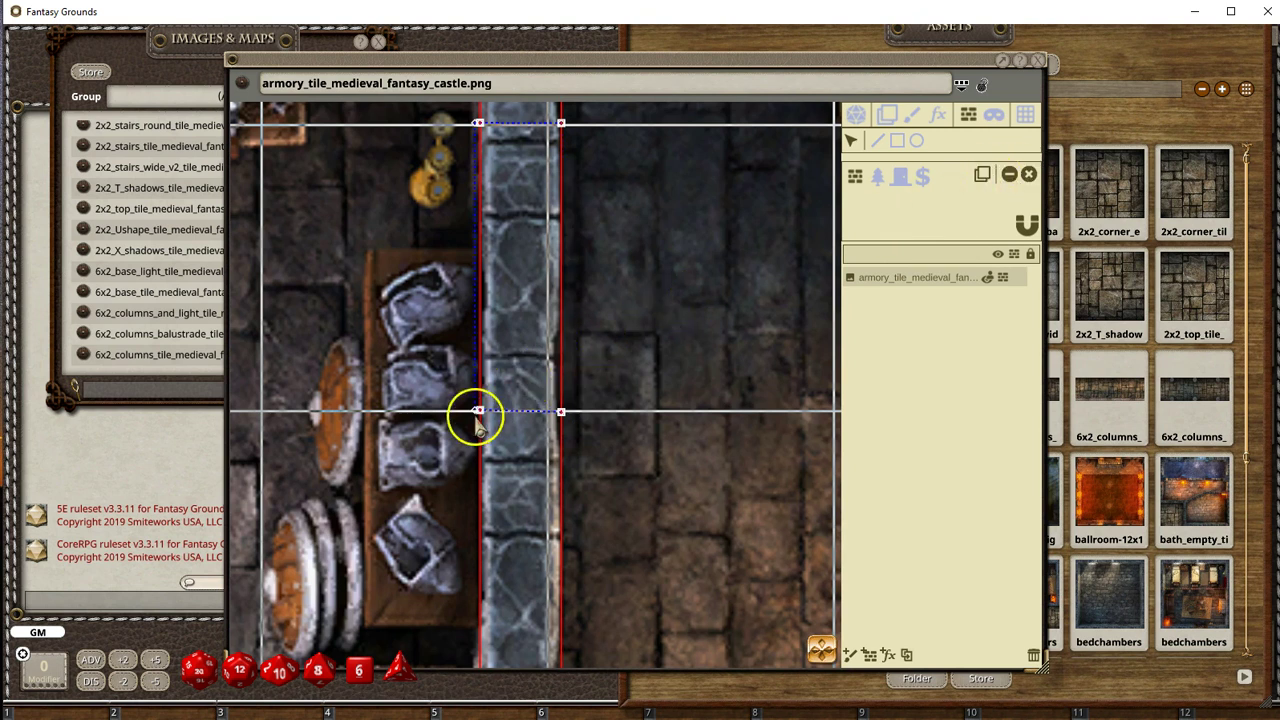
Step: Move the toggleable wall's left corners onto the matching points of the long wall's left edge
scroll(477, 422, up, 3)
scroll(480, 432, up, 1)
drag(472, 385, 484, 383)
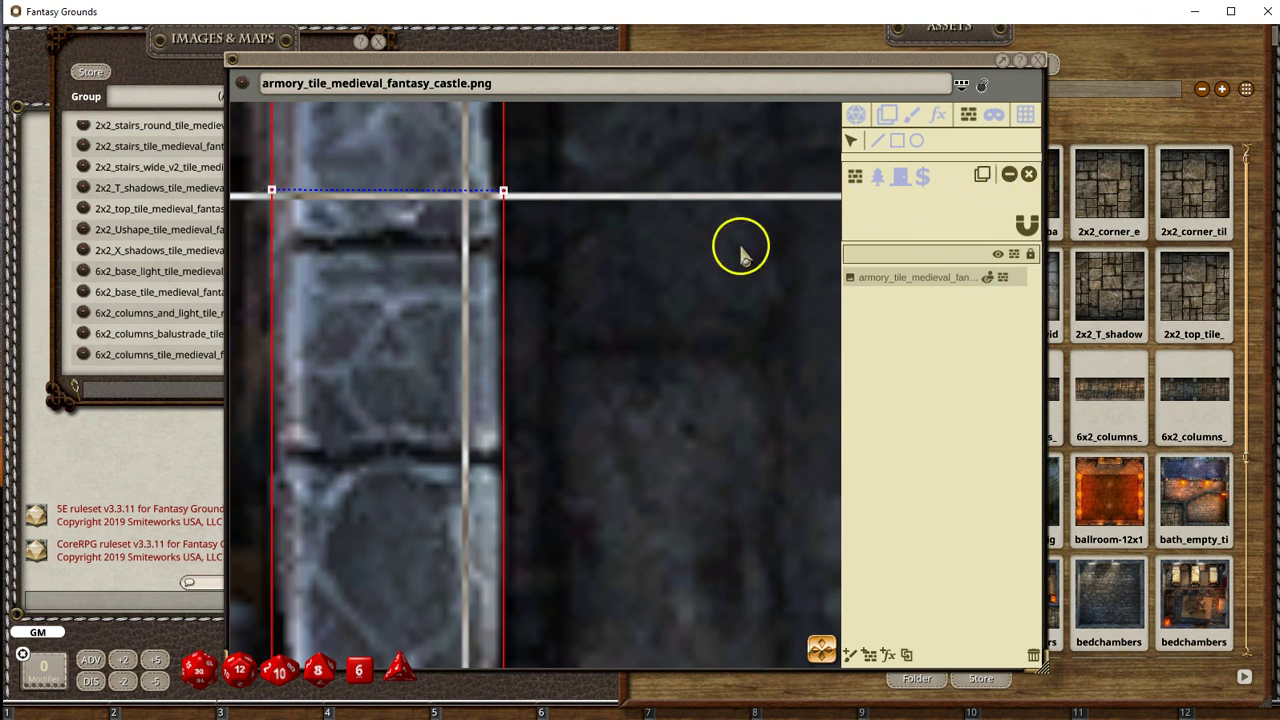
scroll(429, 340, down, 8)
scroll(432, 405, down, 1)
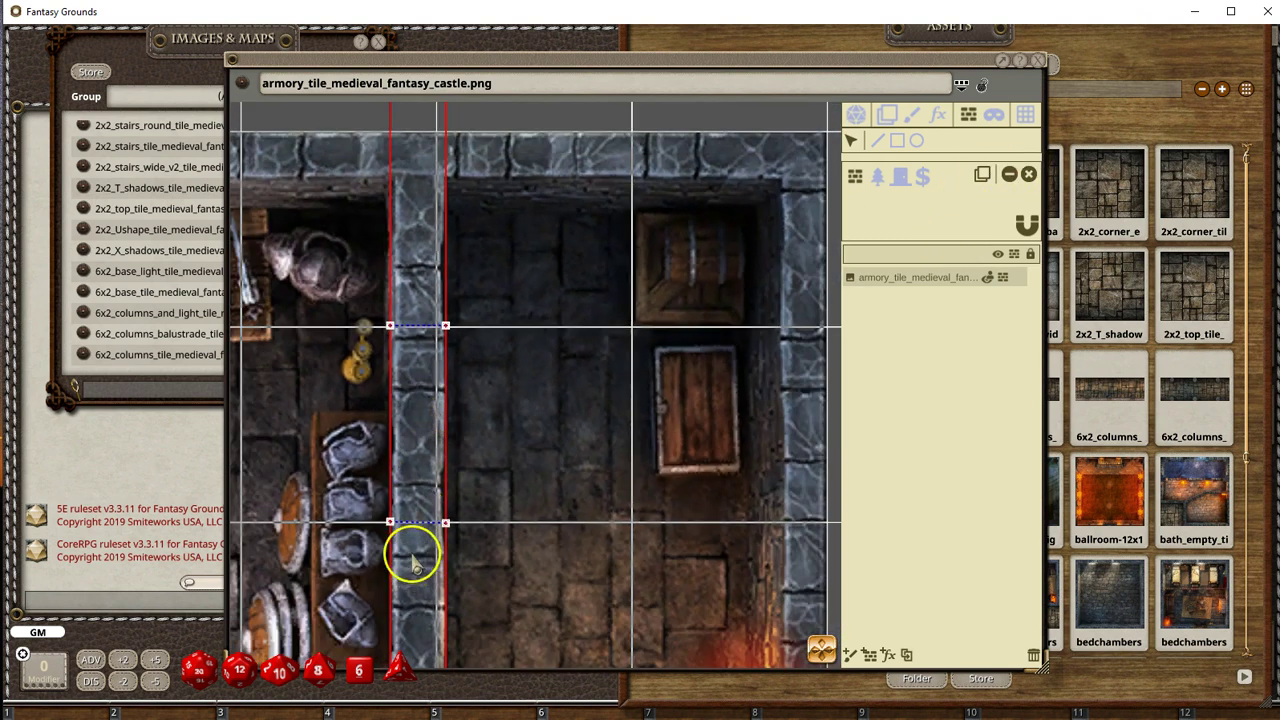
Step: Draw a long wall rectangle over the tile's upper outer wall, extending past both ends of the tile
scroll(505, 355, down, 3)
scroll(505, 355, down, 1)
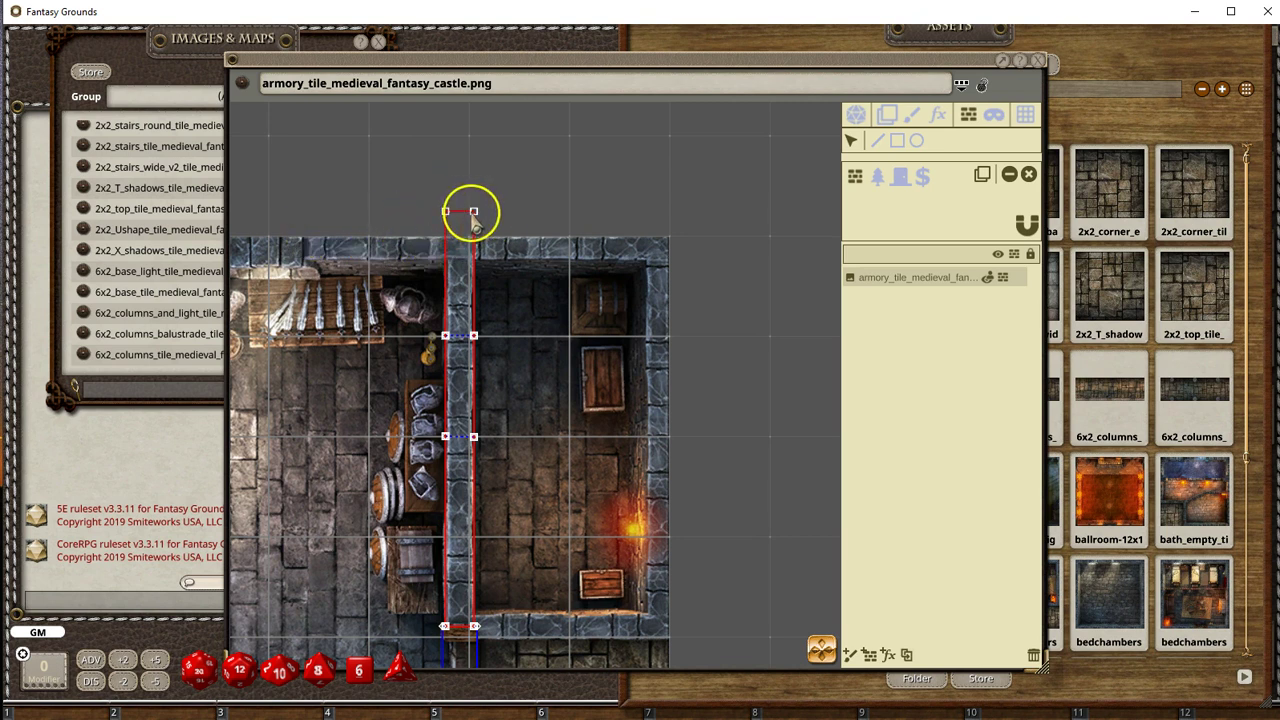
scroll(680, 440, down, 2)
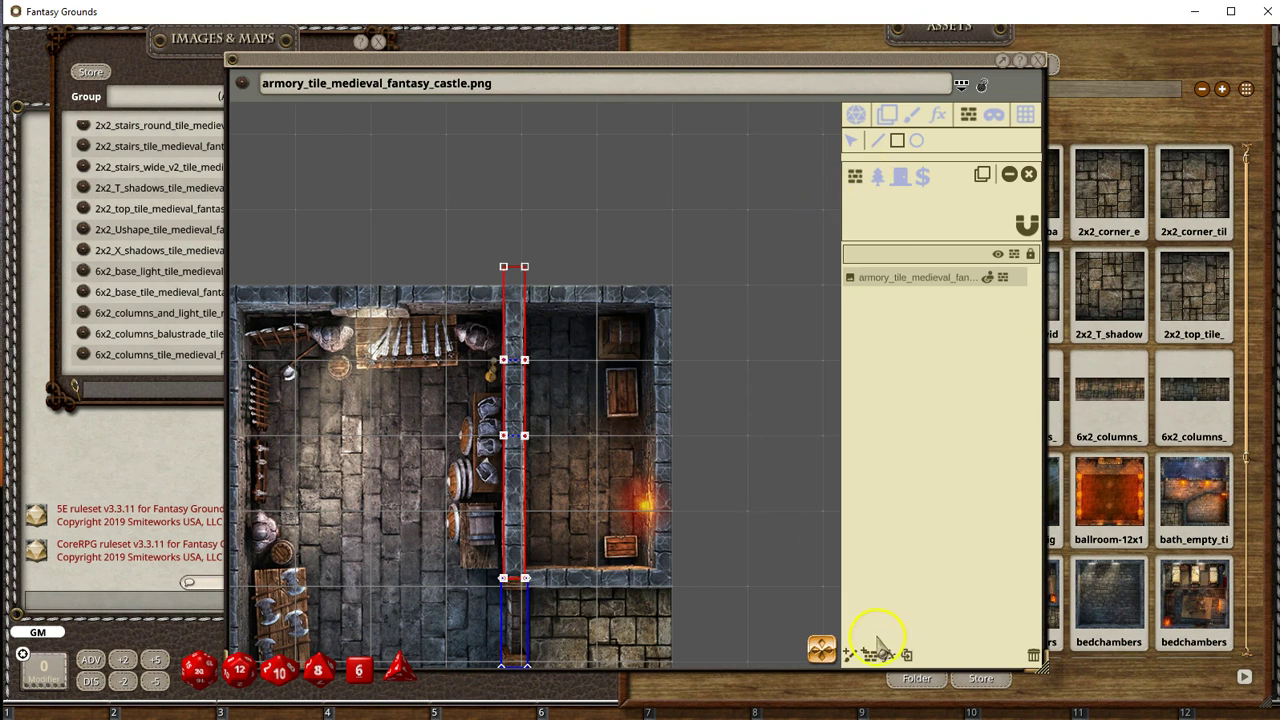
click(822, 650)
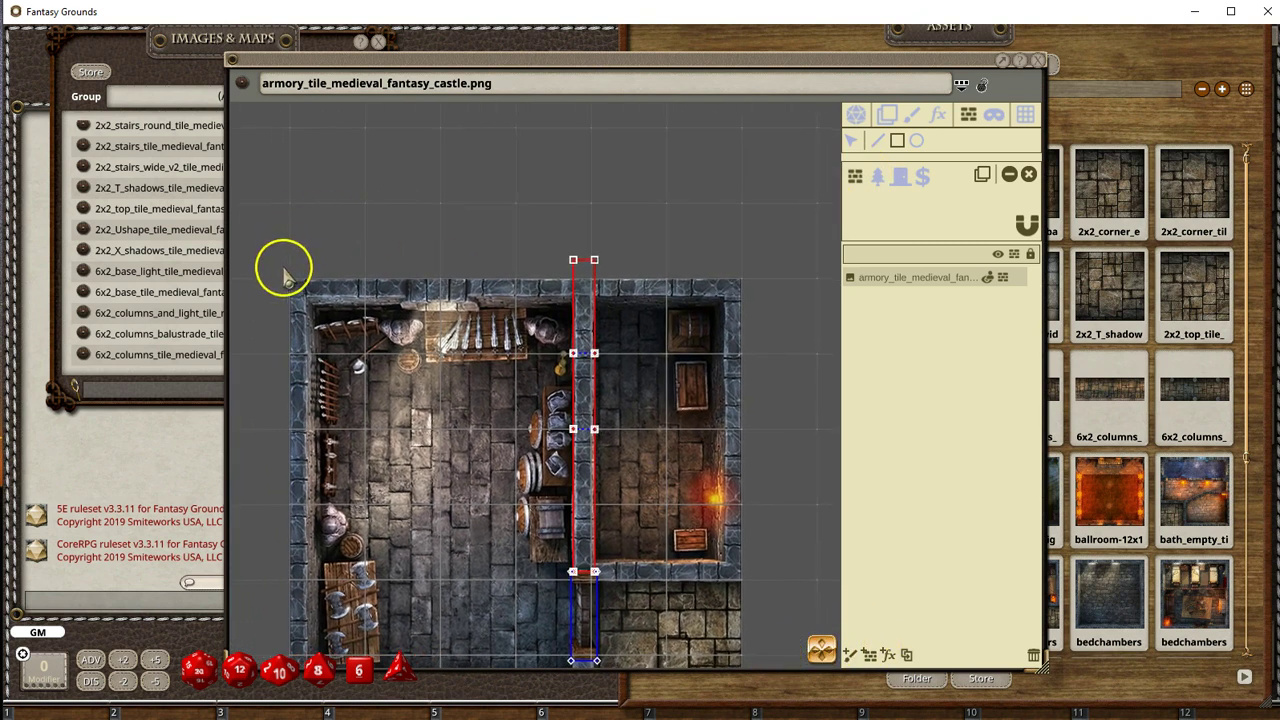
click(270, 288)
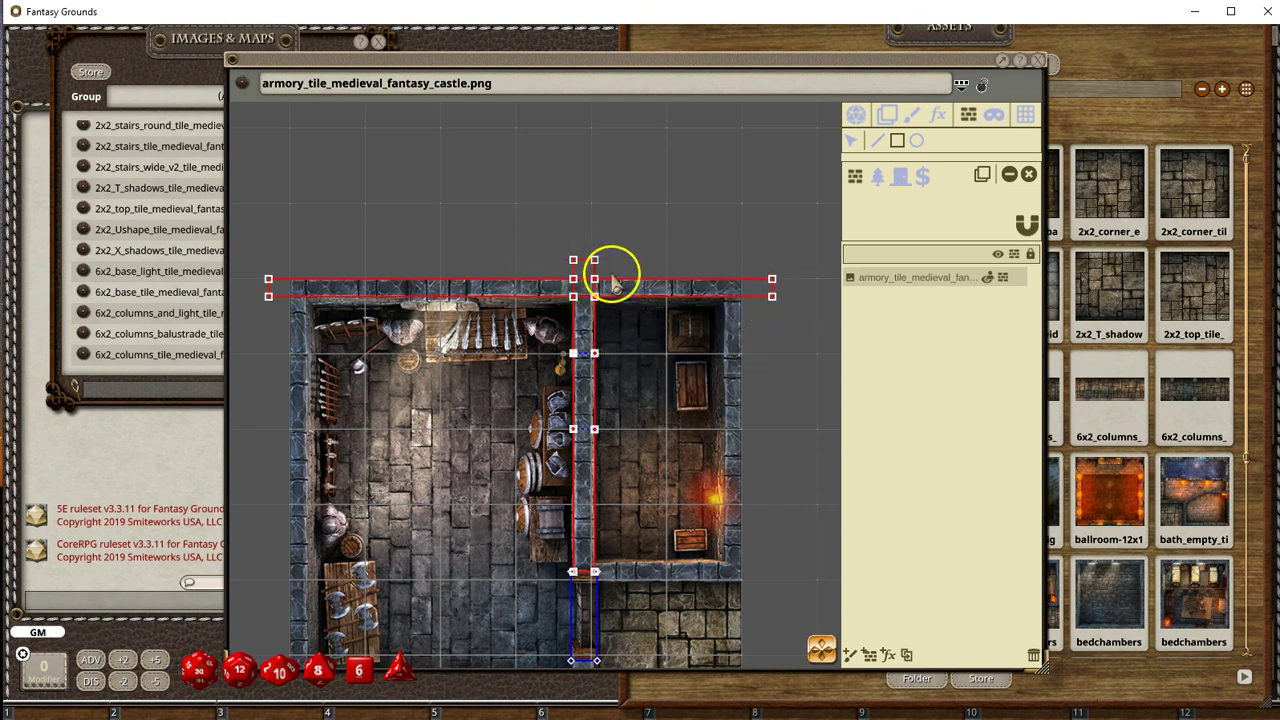
Step: Draw a small wall rectangle around the dividing wall's stub above the tile, and delete it together with the overhanging segments
click(577, 251)
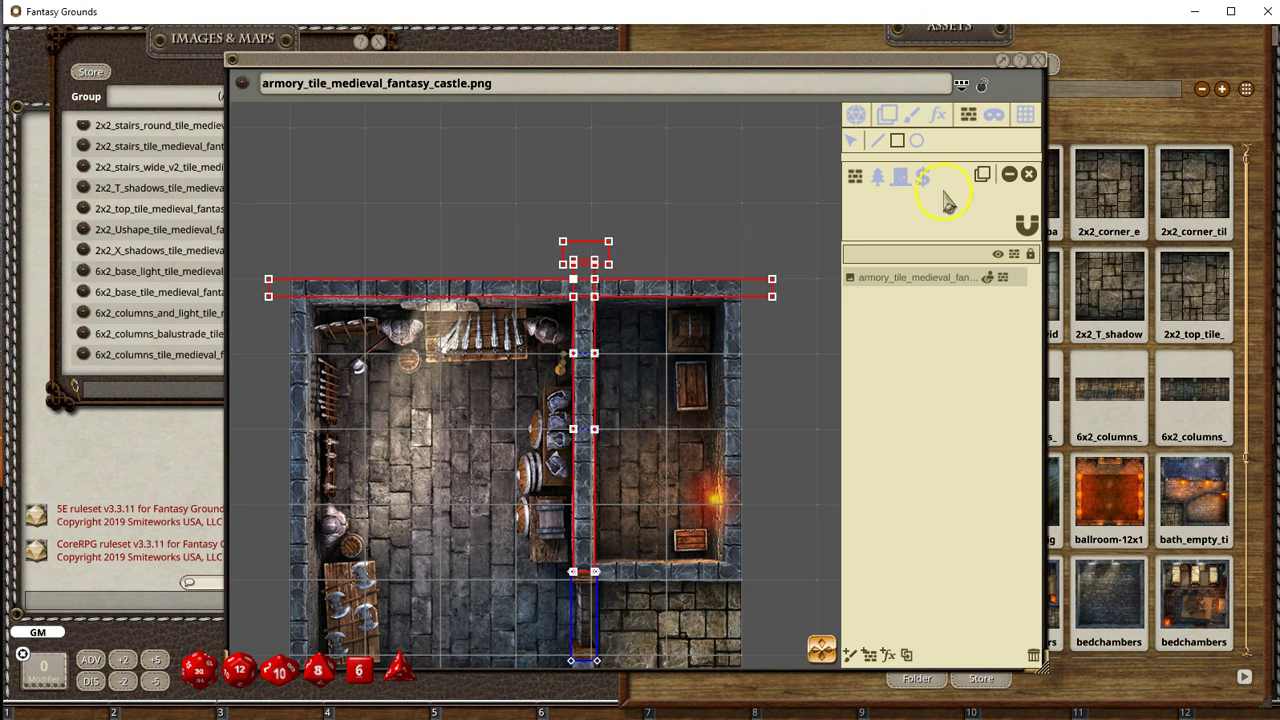
click(853, 142)
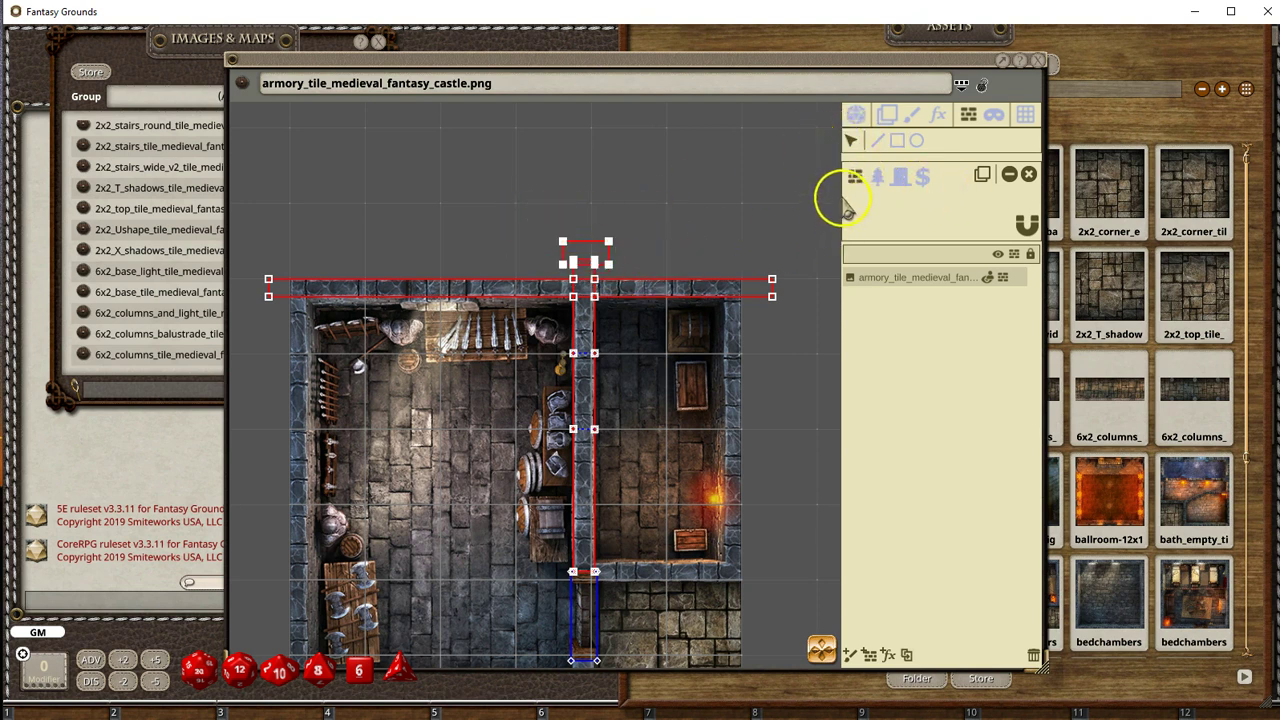
click(1027, 176)
scroll(600, 330, up, 1)
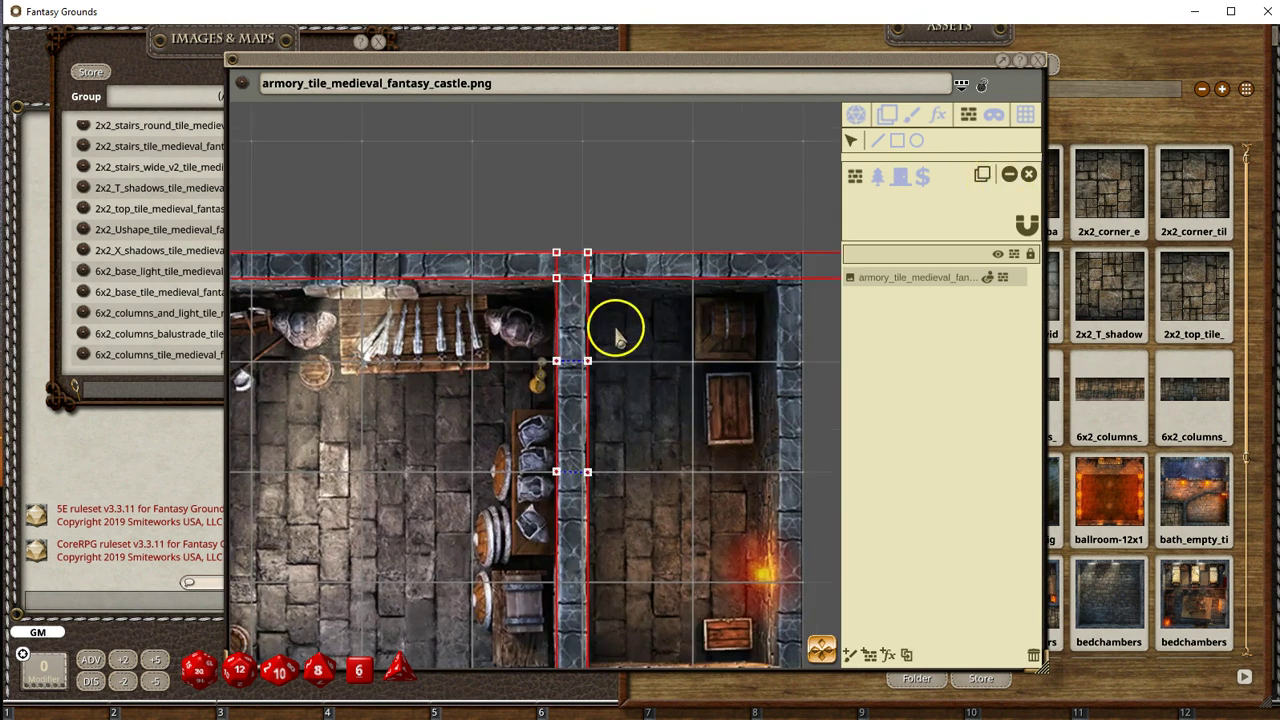
Step: Draw a wall rectangle over the tile's left outer wall, extending past its upper and lower edges
scroll(586, 276, down, 1)
scroll(474, 300, down, 2)
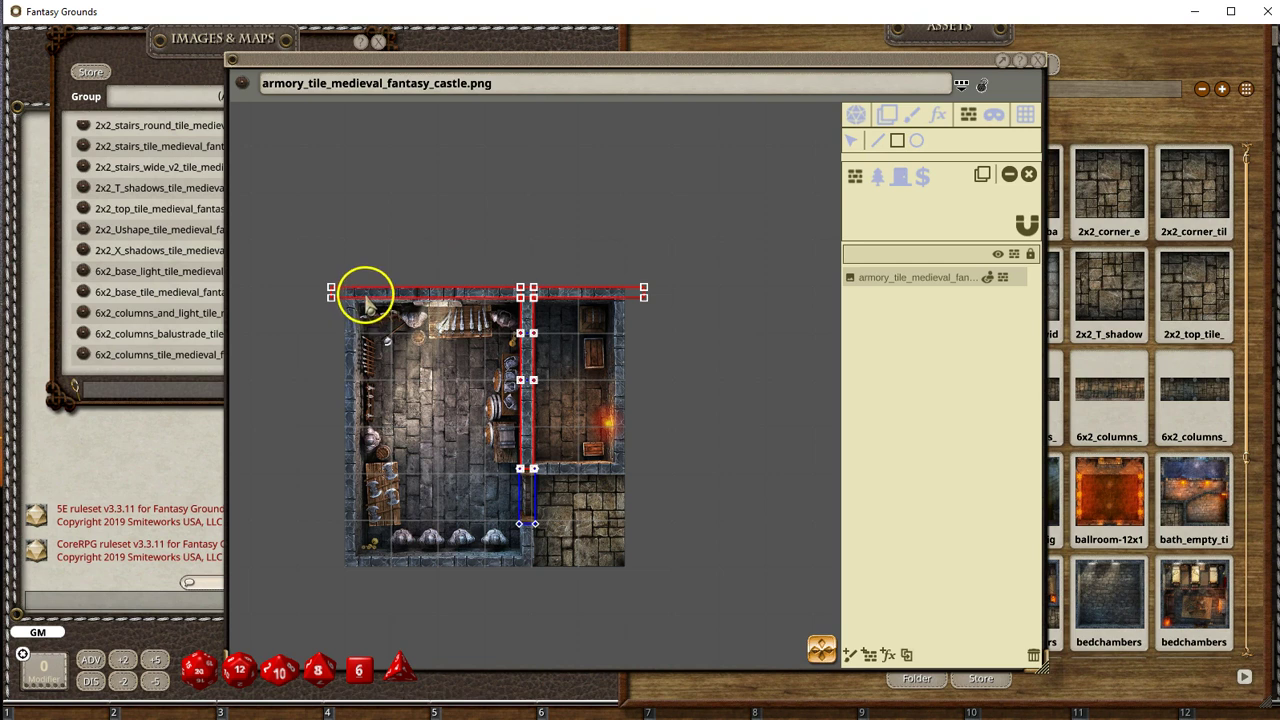
scroll(358, 455, up, 1)
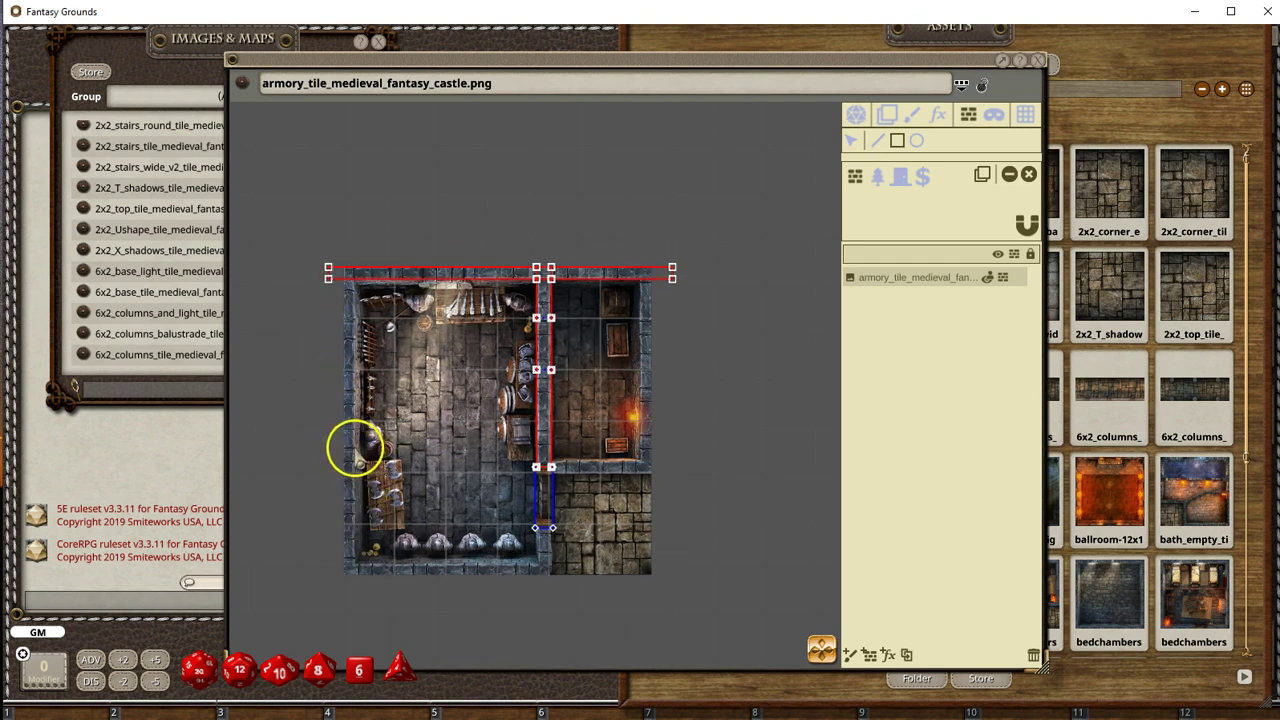
click(348, 266)
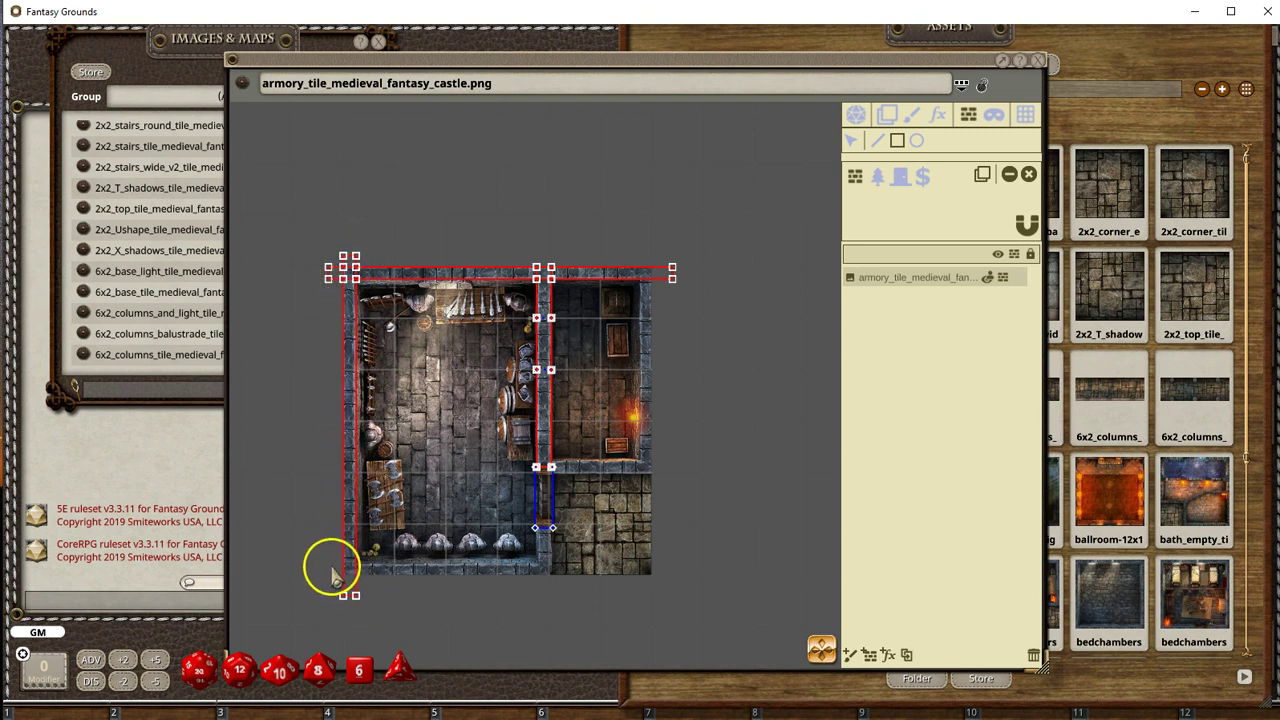
Step: Draw wall rectangles over the armory's lower outer wall and the short dividing wall below the door, overlapping the door occluder
scroll(310, 578, up, 2)
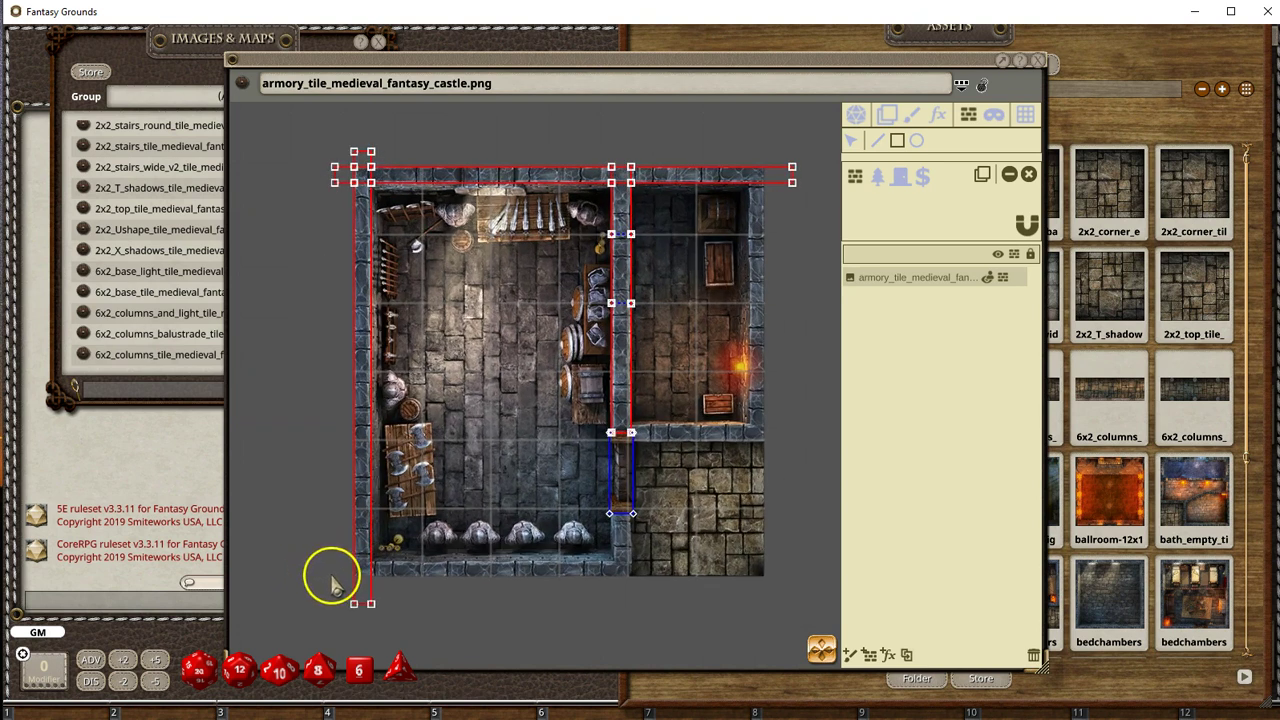
click(334, 578)
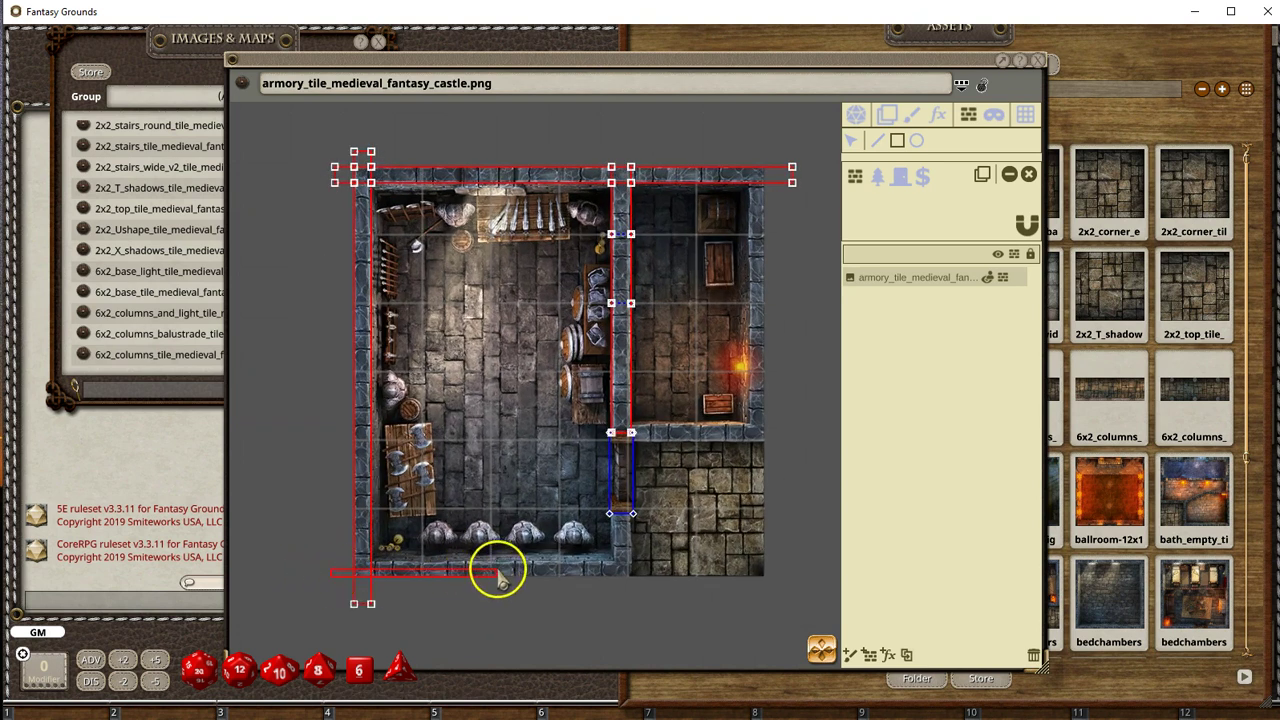
click(646, 577)
drag(630, 588, 614, 494)
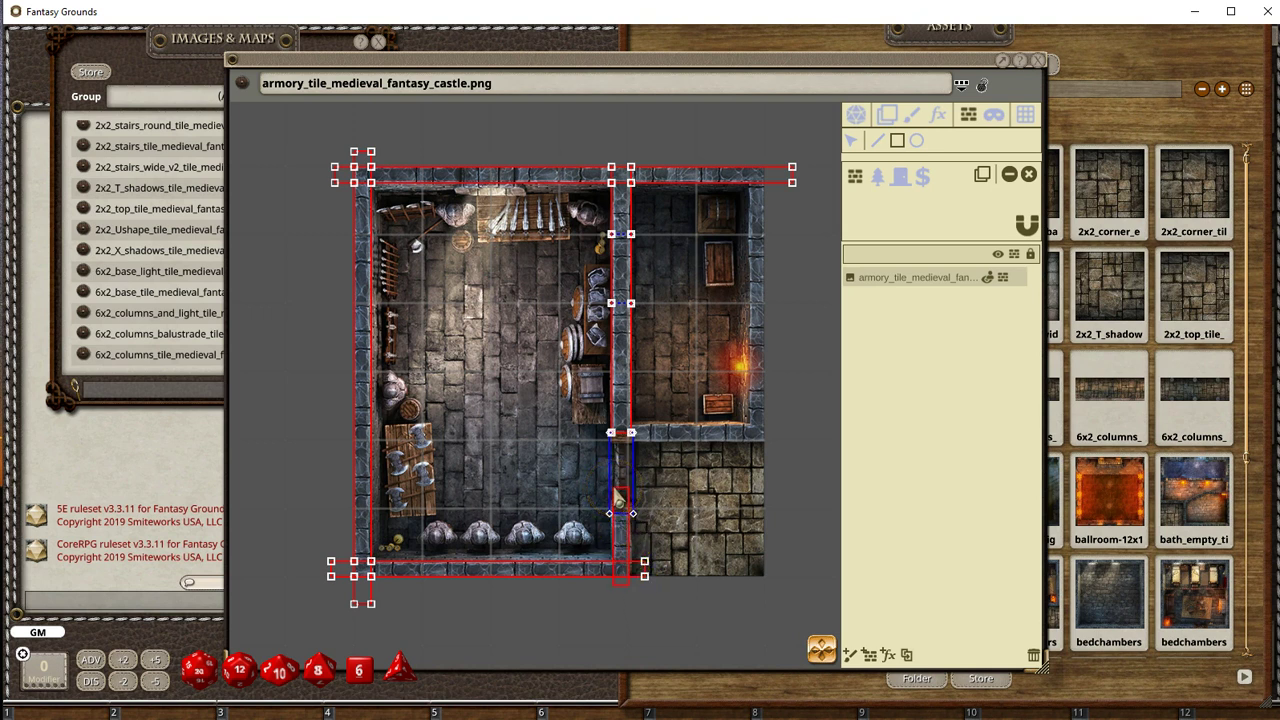
Step: Delete the overhanging wall points outside the armory's upper-left and lower-left corners
click(849, 143)
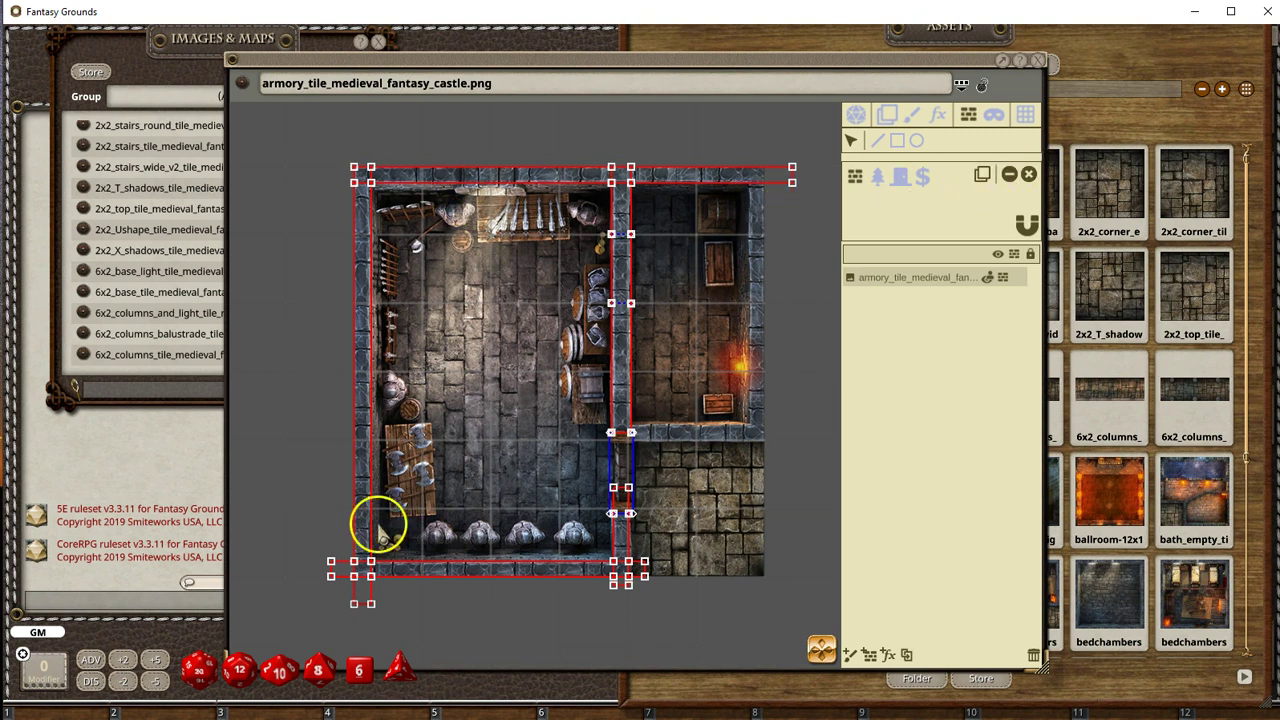
drag(309, 549, 337, 586)
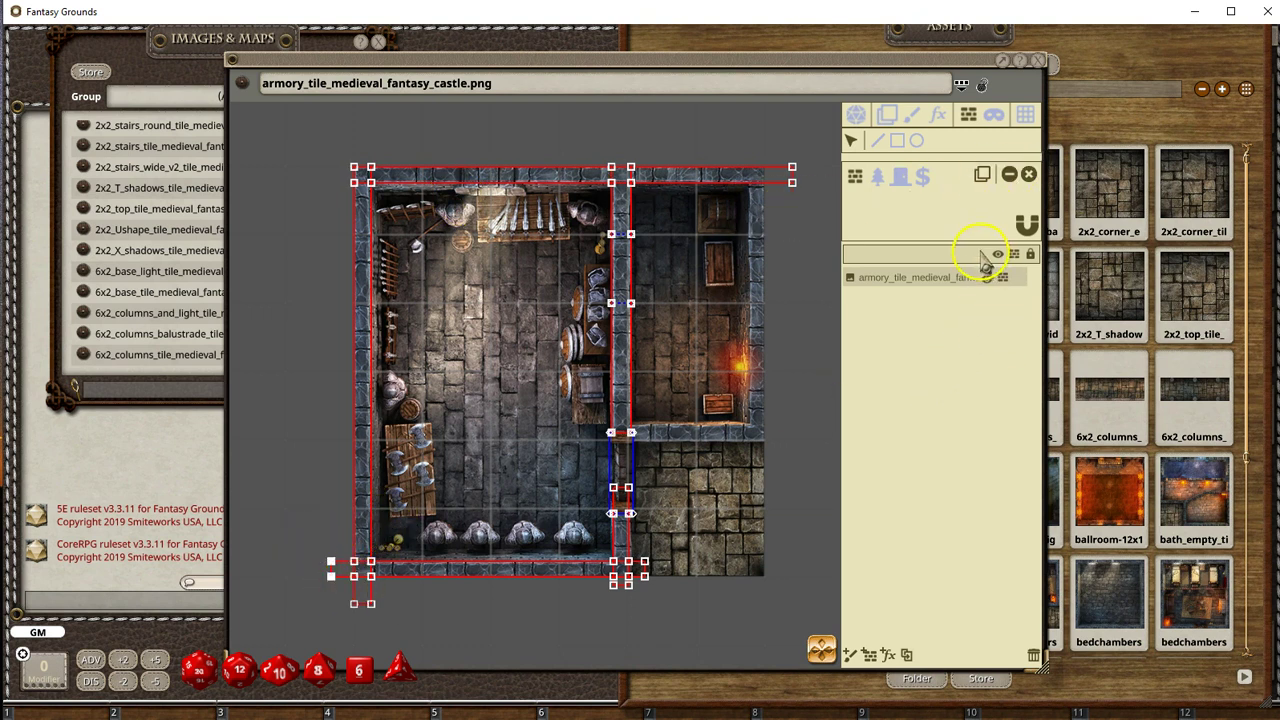
key(Delete)
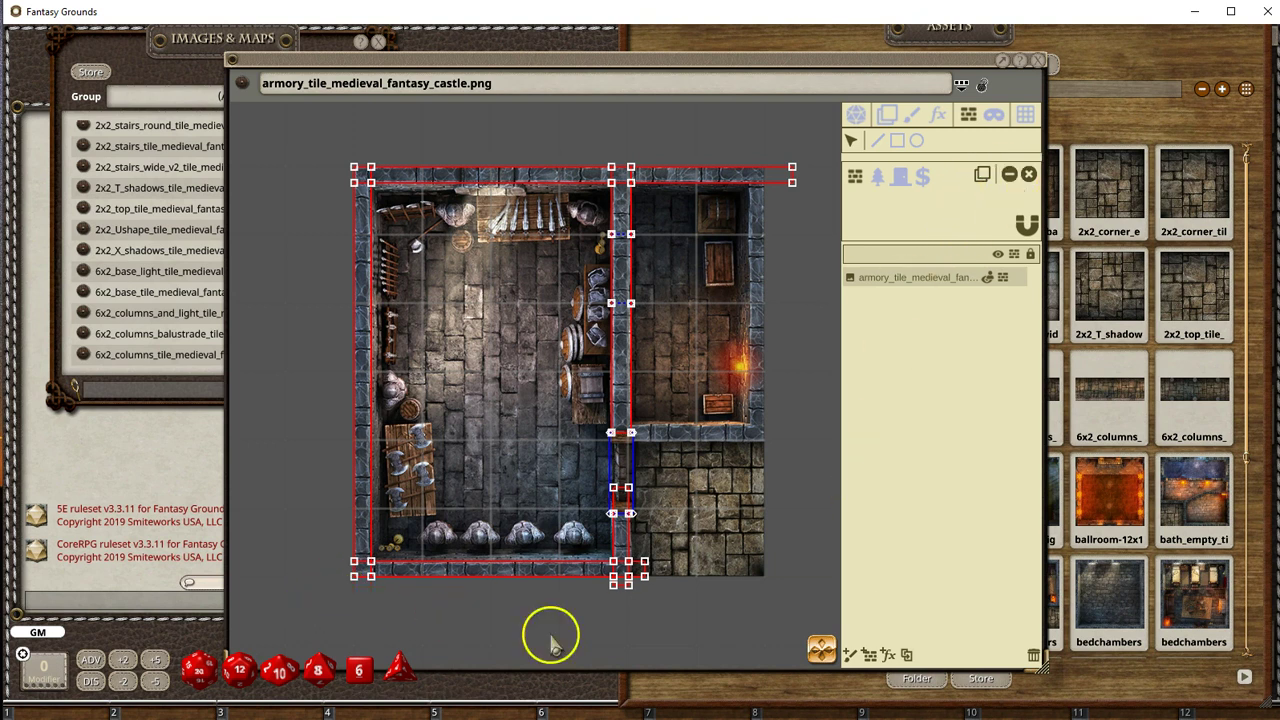
Step: Delete the overhanging wall points around the dividing wall's lower end and the wall points inside the doorway
scroll(649, 629, up, 3)
drag(592, 564, 636, 578)
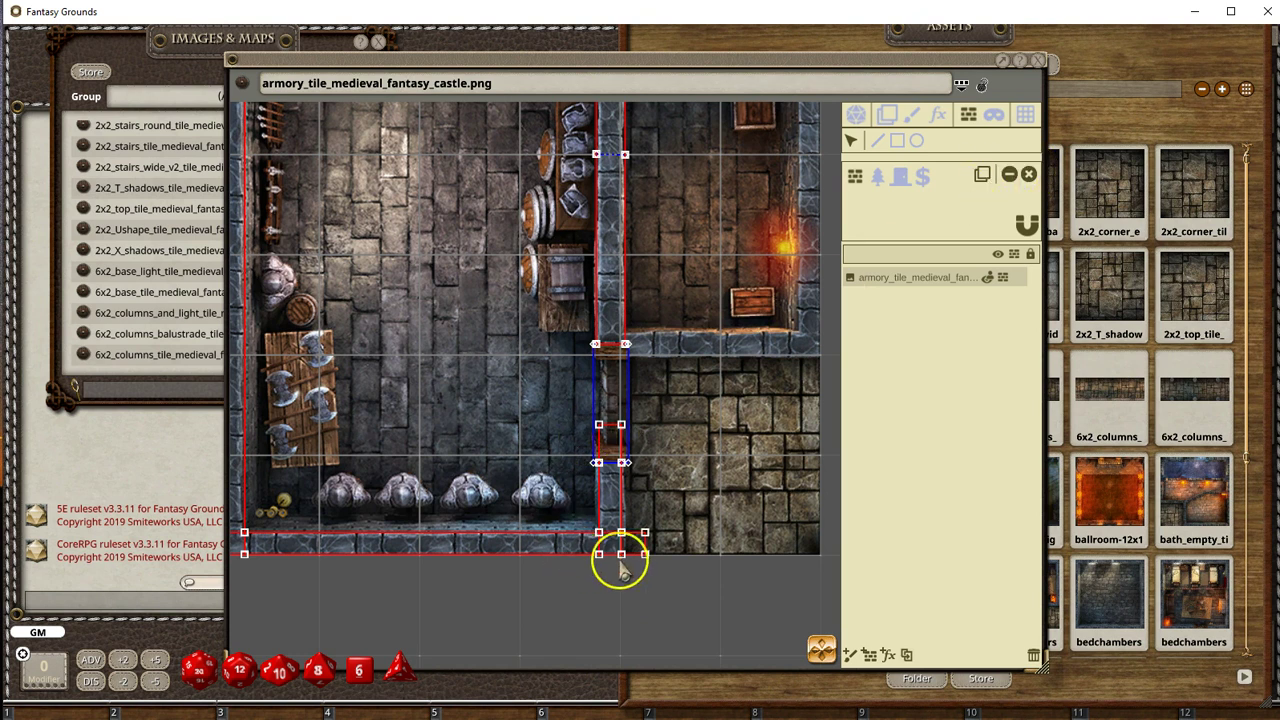
drag(634, 522, 672, 598)
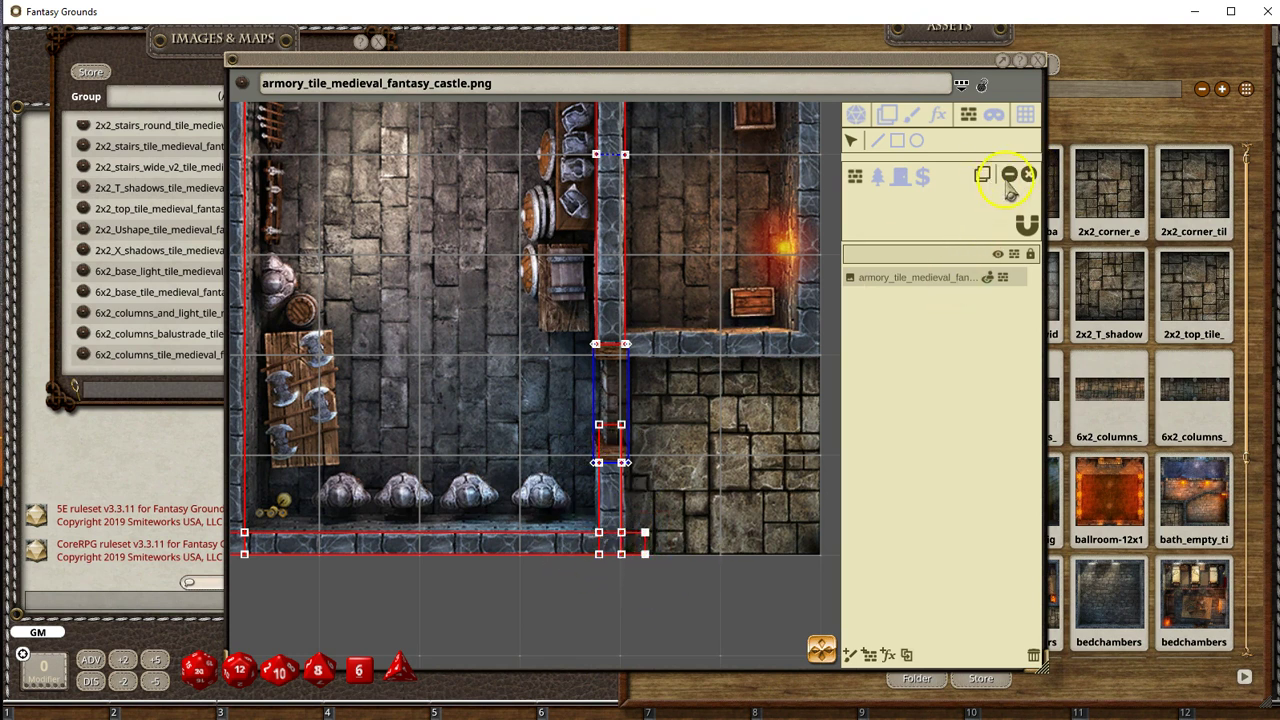
scroll(654, 517, up, 1)
scroll(600, 540, up, 1)
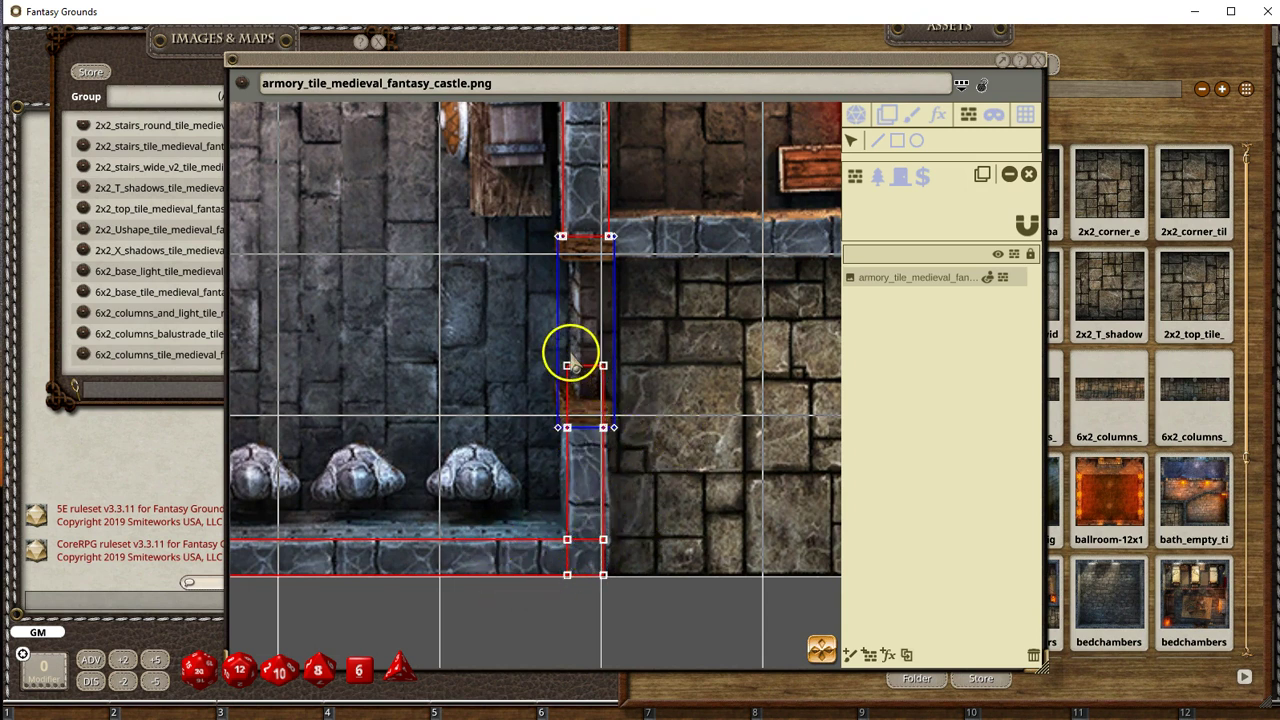
click(601, 370)
click(1012, 176)
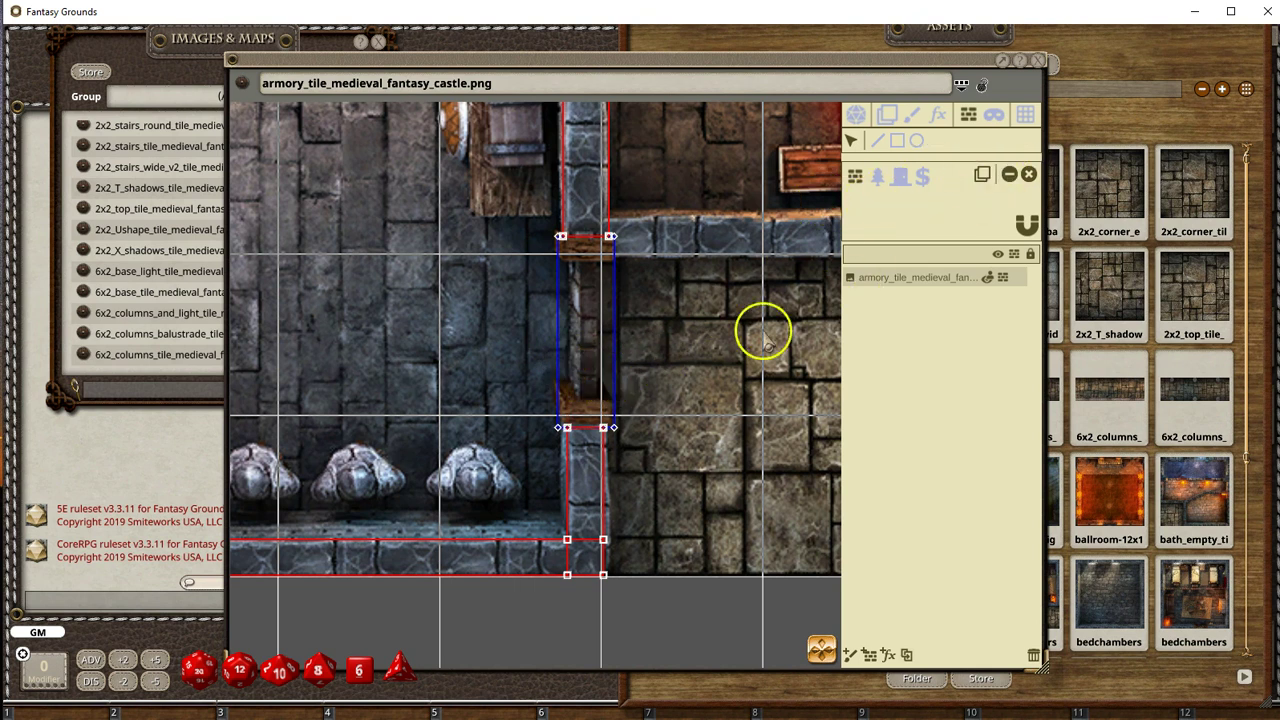
Step: Draw wall rectangles over the small room's lower wall, reaching into the dividing wall, and over its right outer wall
scroll(608, 314, down, 1)
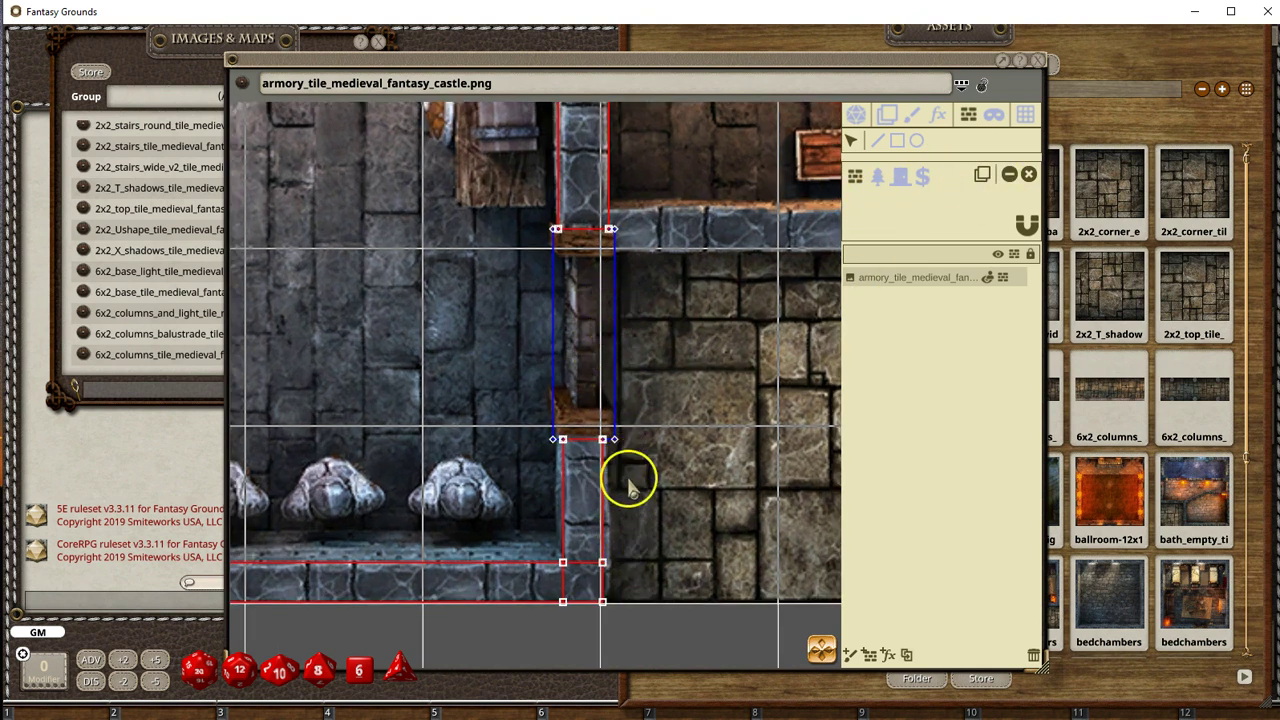
scroll(678, 532, down, 1)
scroll(678, 532, down, 2)
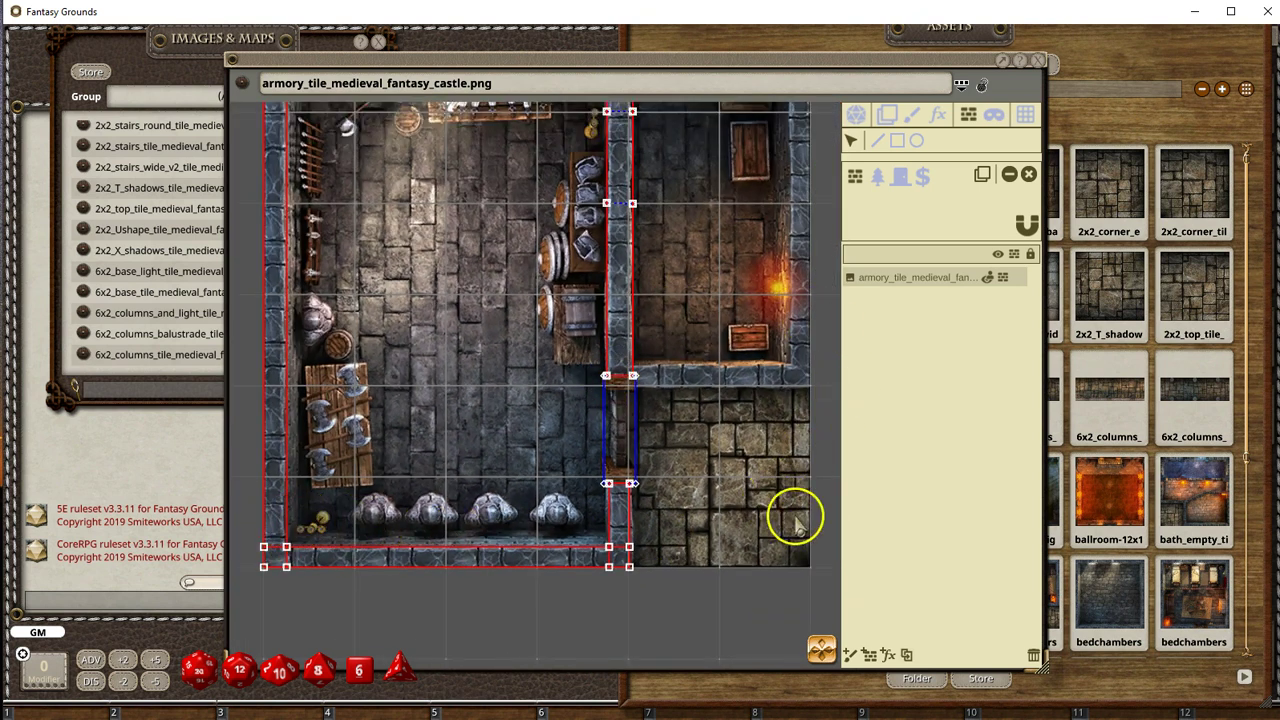
click(823, 645)
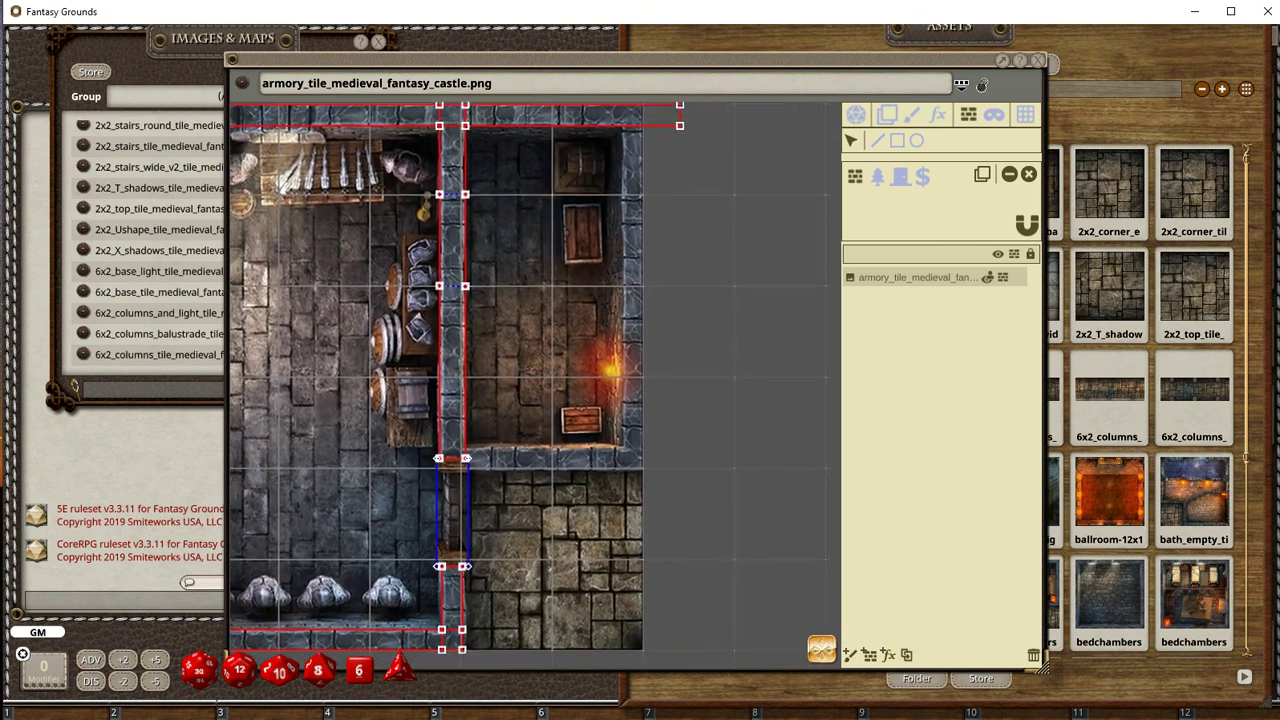
click(899, 149)
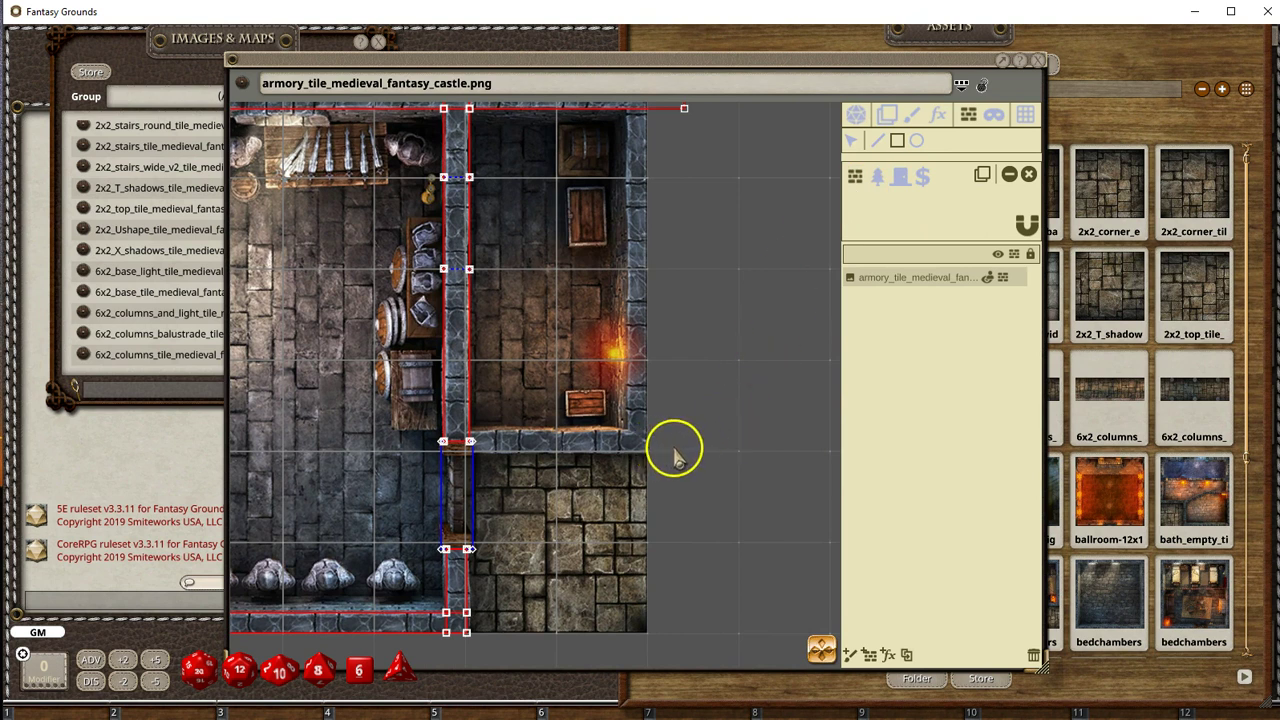
drag(676, 449, 452, 438)
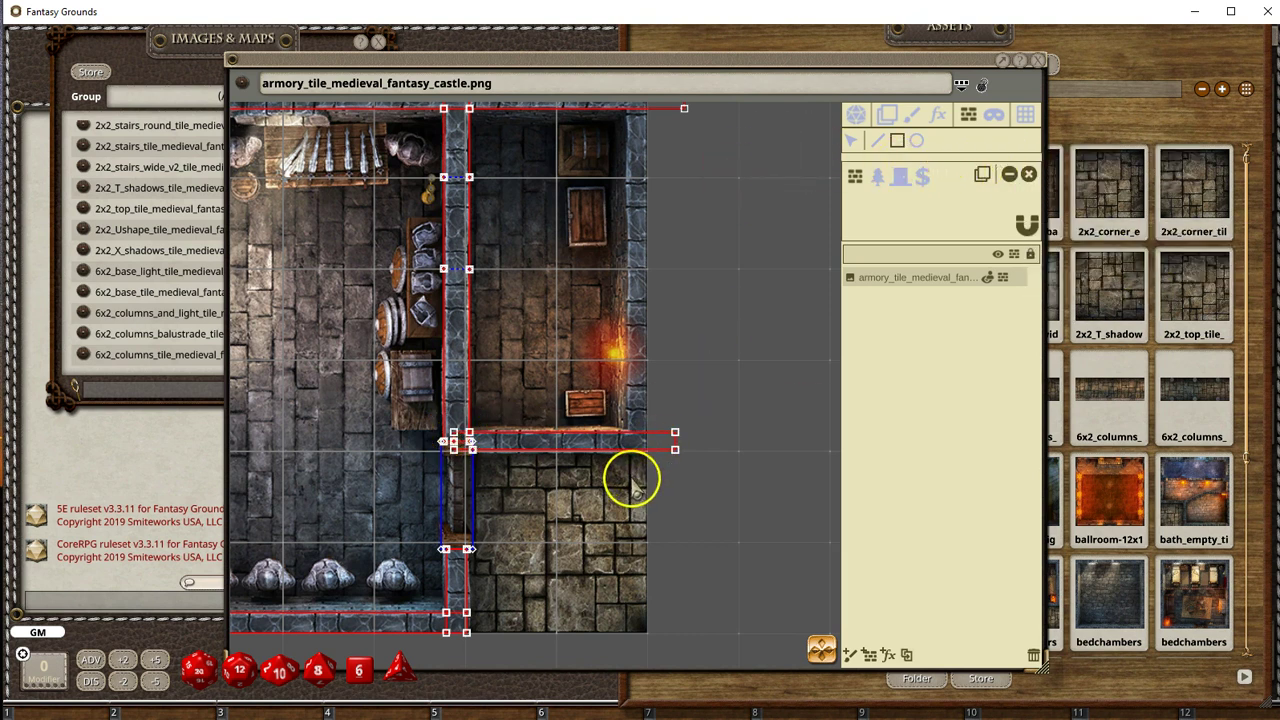
drag(647, 474, 629, 165)
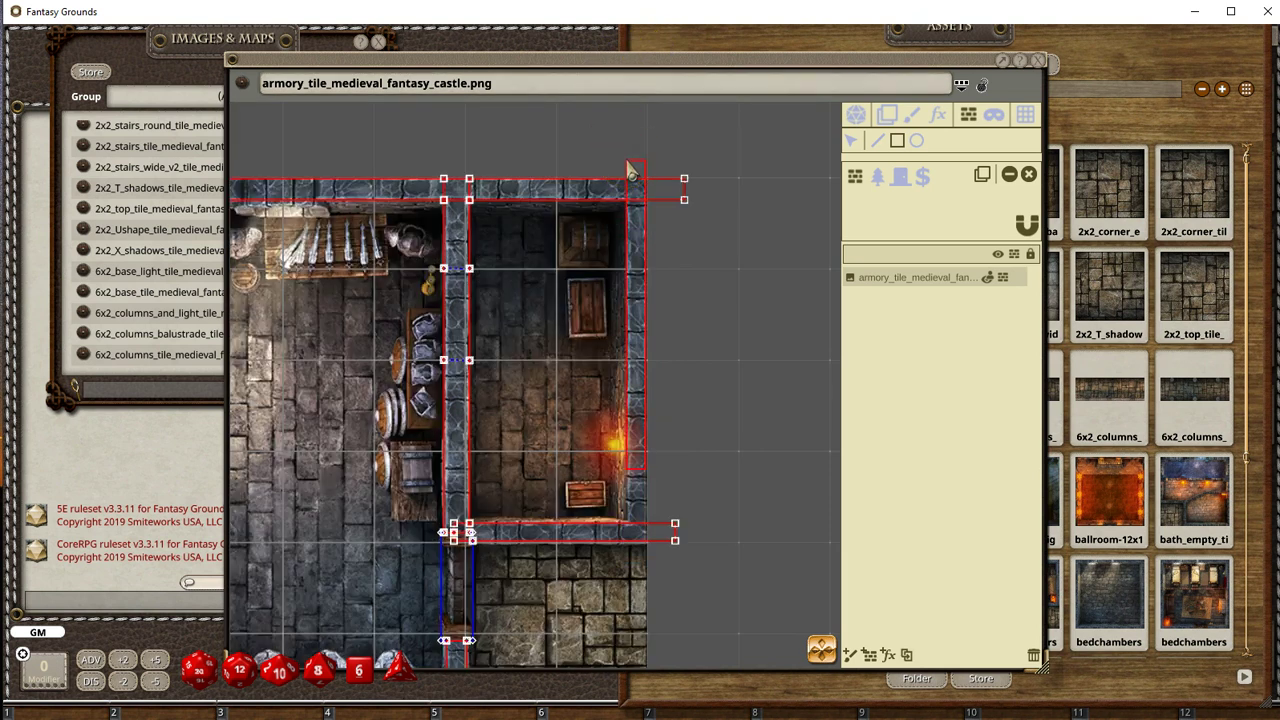
Step: Delete the overhanging wall points at the small room's outer corners and move its lower wall's inner end points onto the door-side corner
click(852, 142)
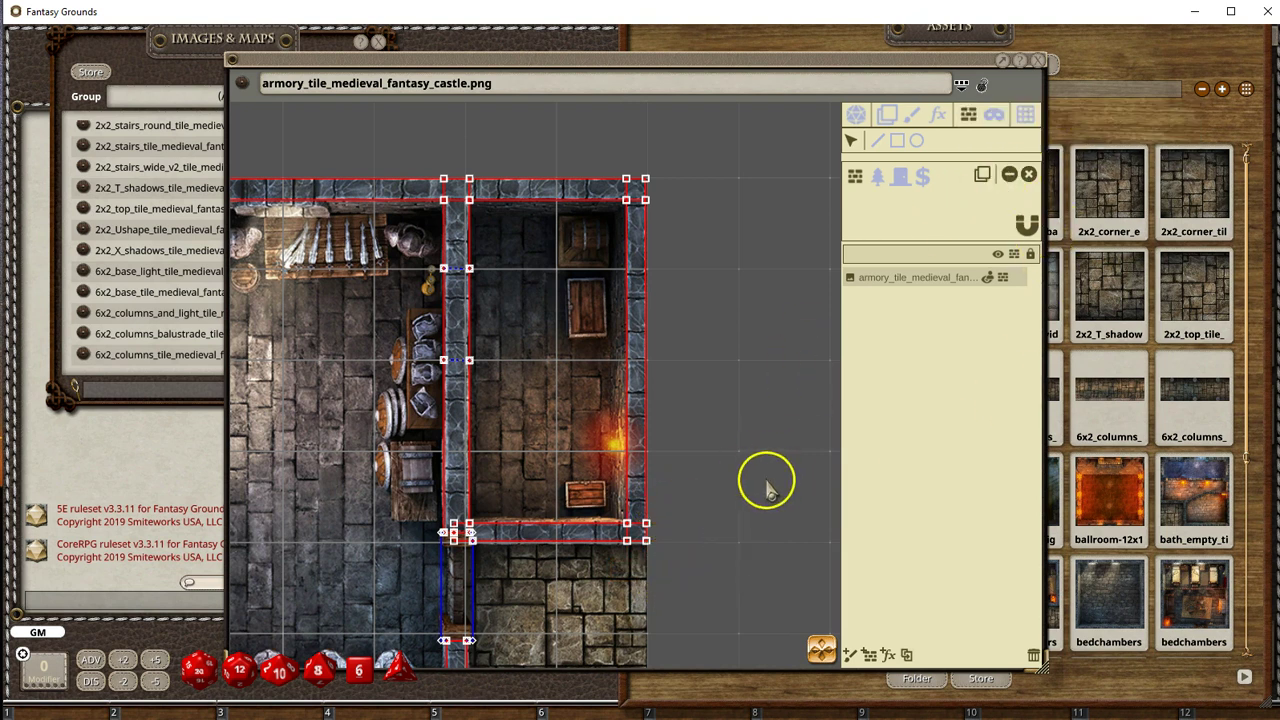
scroll(430, 568, up, 2)
scroll(468, 578, up, 4)
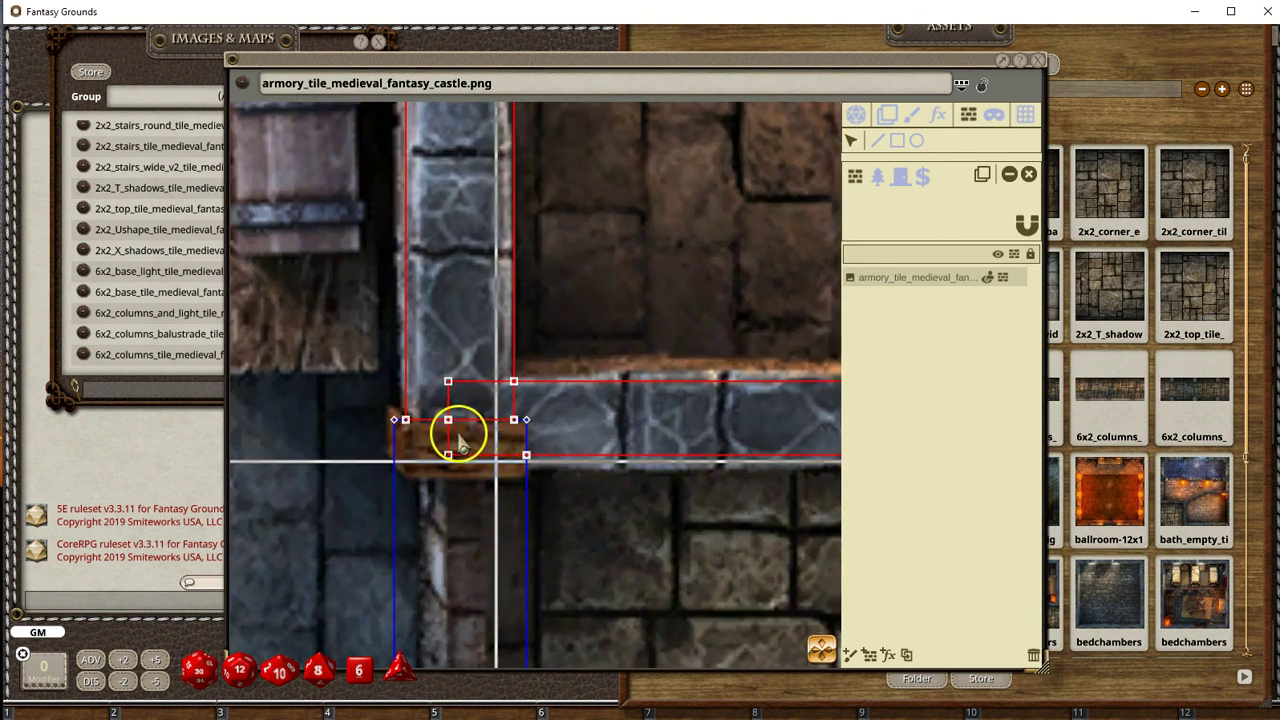
drag(448, 452, 526, 420)
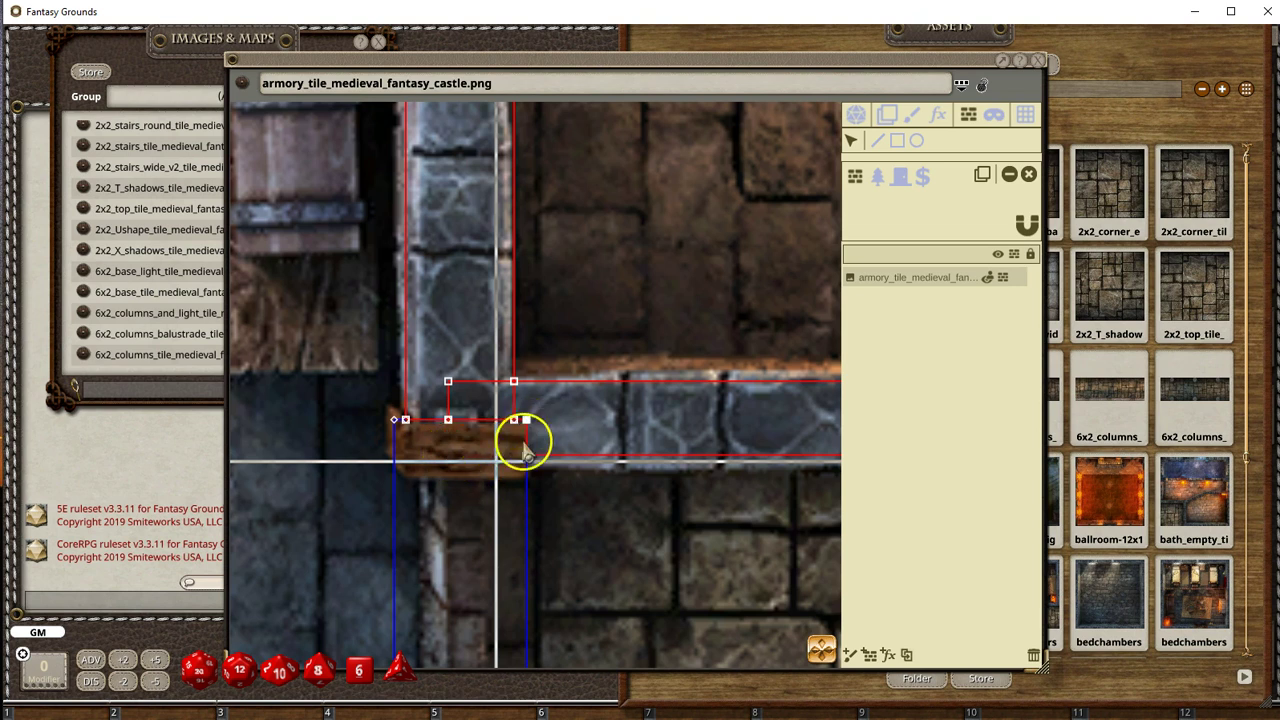
drag(448, 382, 507, 420)
scroll(513, 519, down, 5)
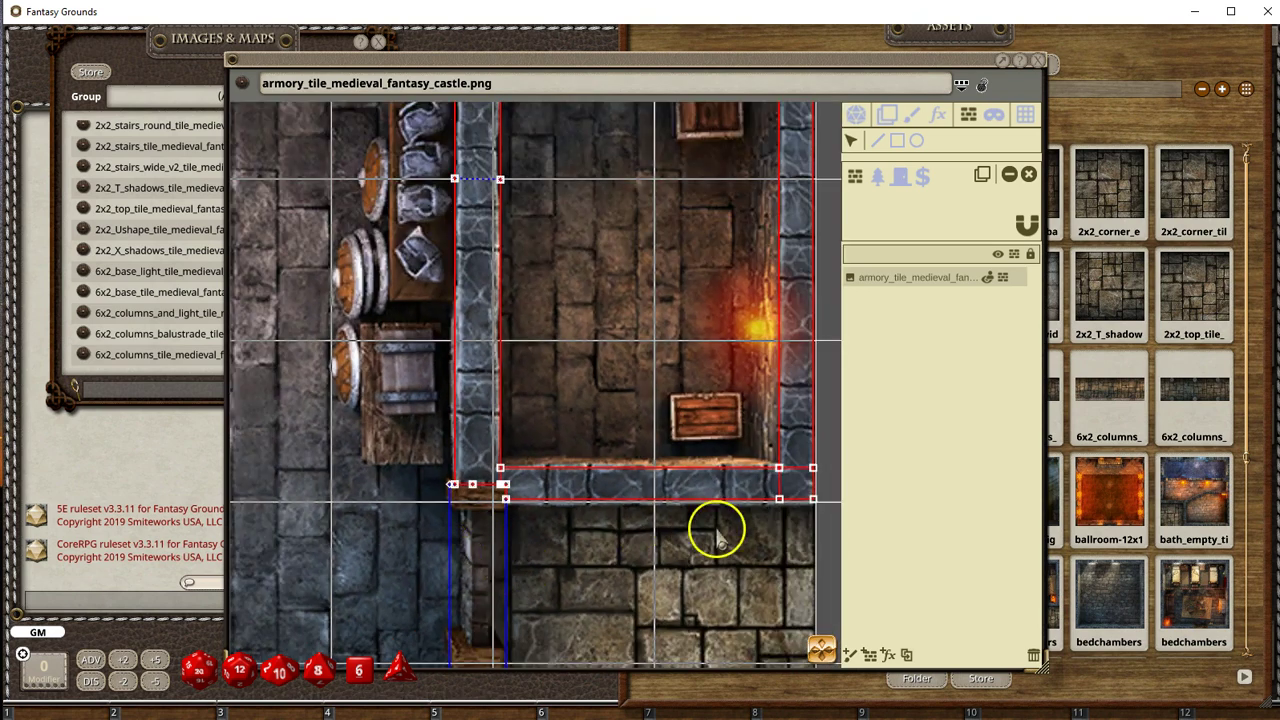
scroll(711, 523, down, 3)
scroll(629, 551, up, 6)
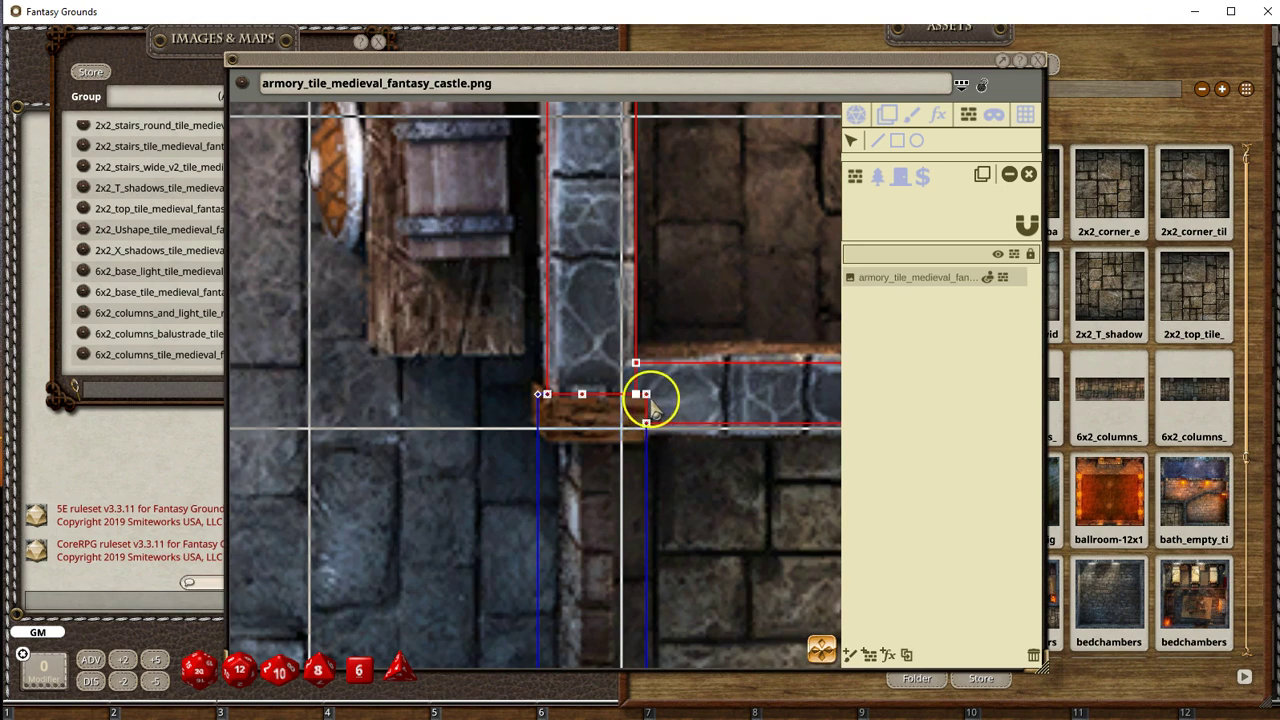
Step: Examine the armory tile's outer walls, dividing wall, door and toggleable wall section for completeness
scroll(765, 375, down, 2)
drag(818, 640, 820, 591)
drag(955, 680, 572, 455)
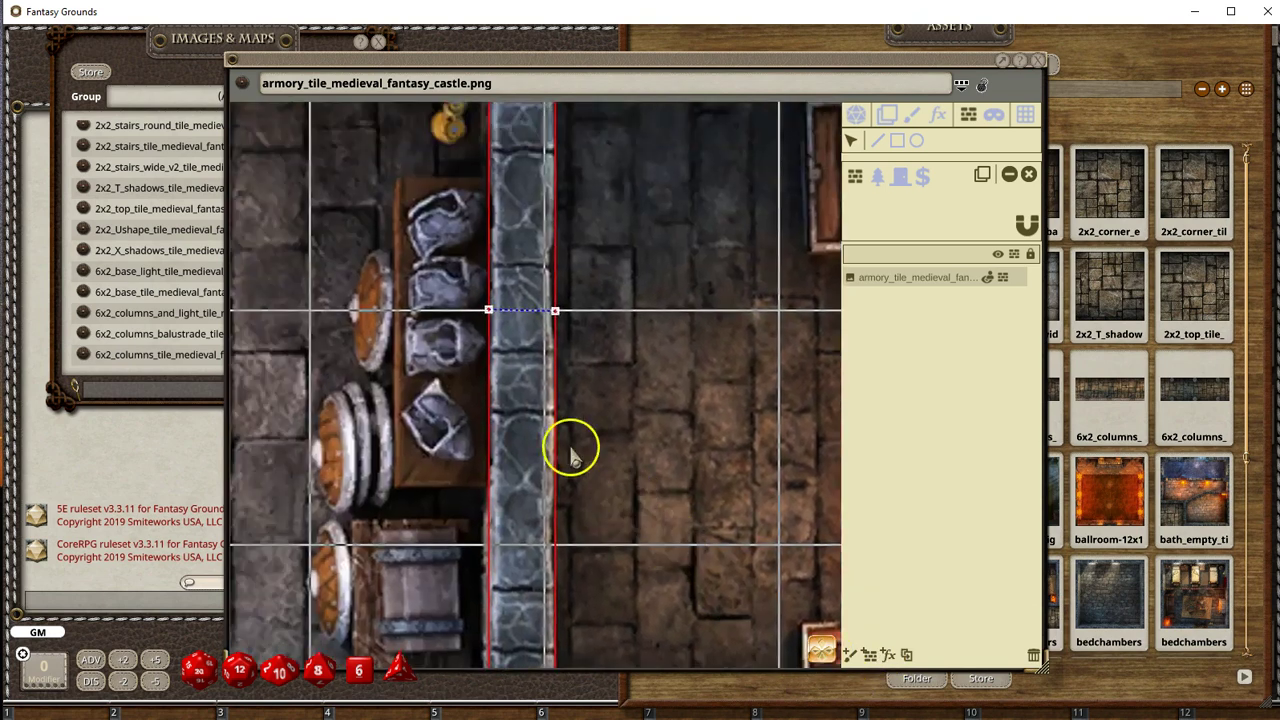
scroll(572, 455, down, 4)
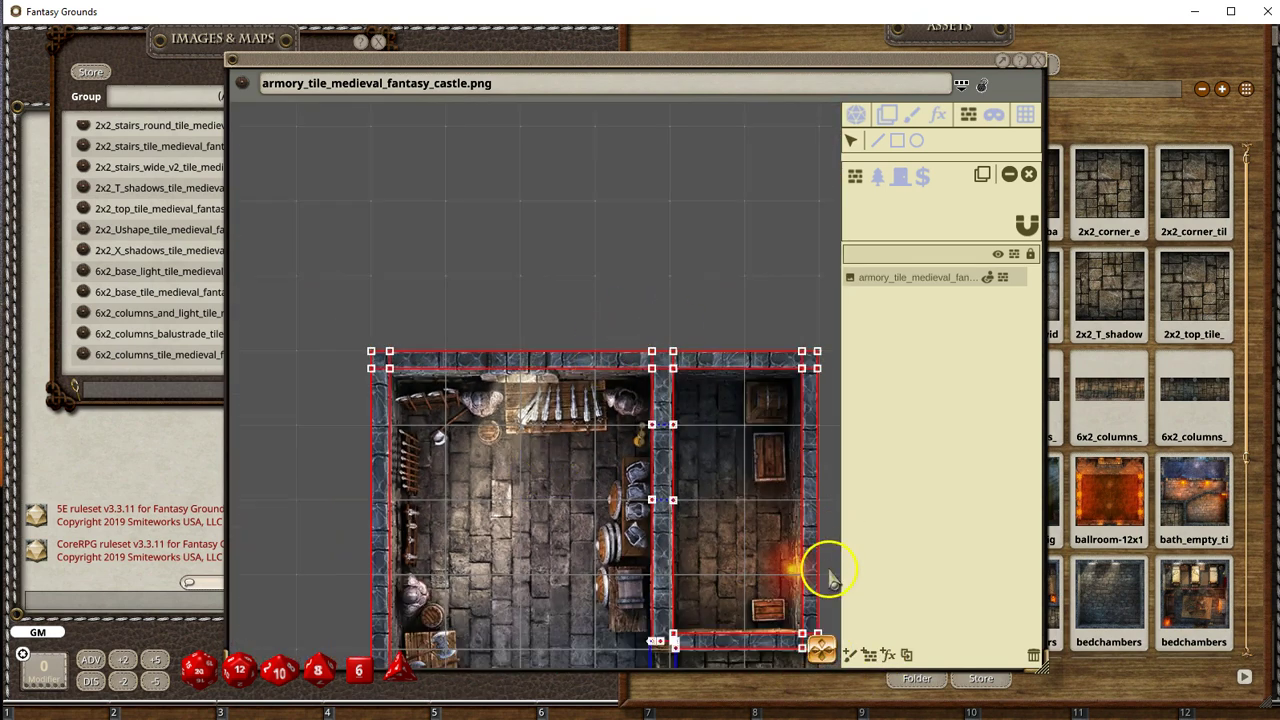
drag(820, 650, 829, 719)
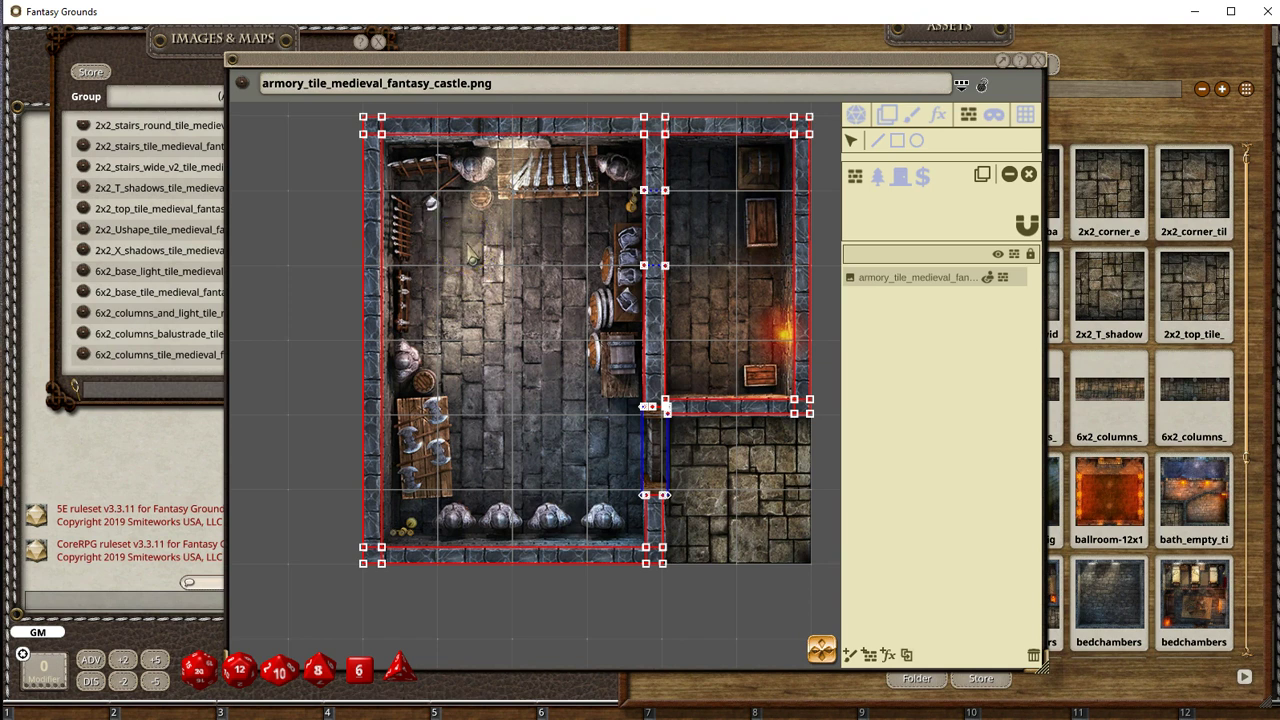
scroll(626, 309, up, 5)
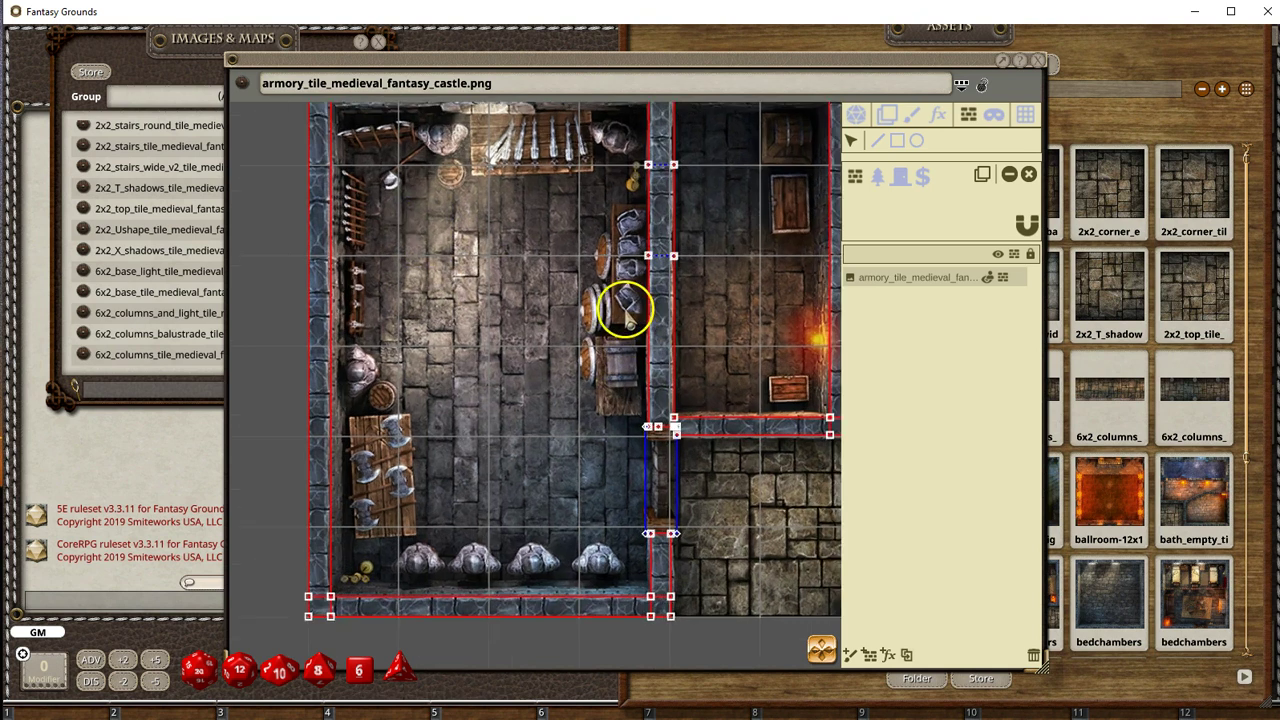
scroll(624, 300, down, 2)
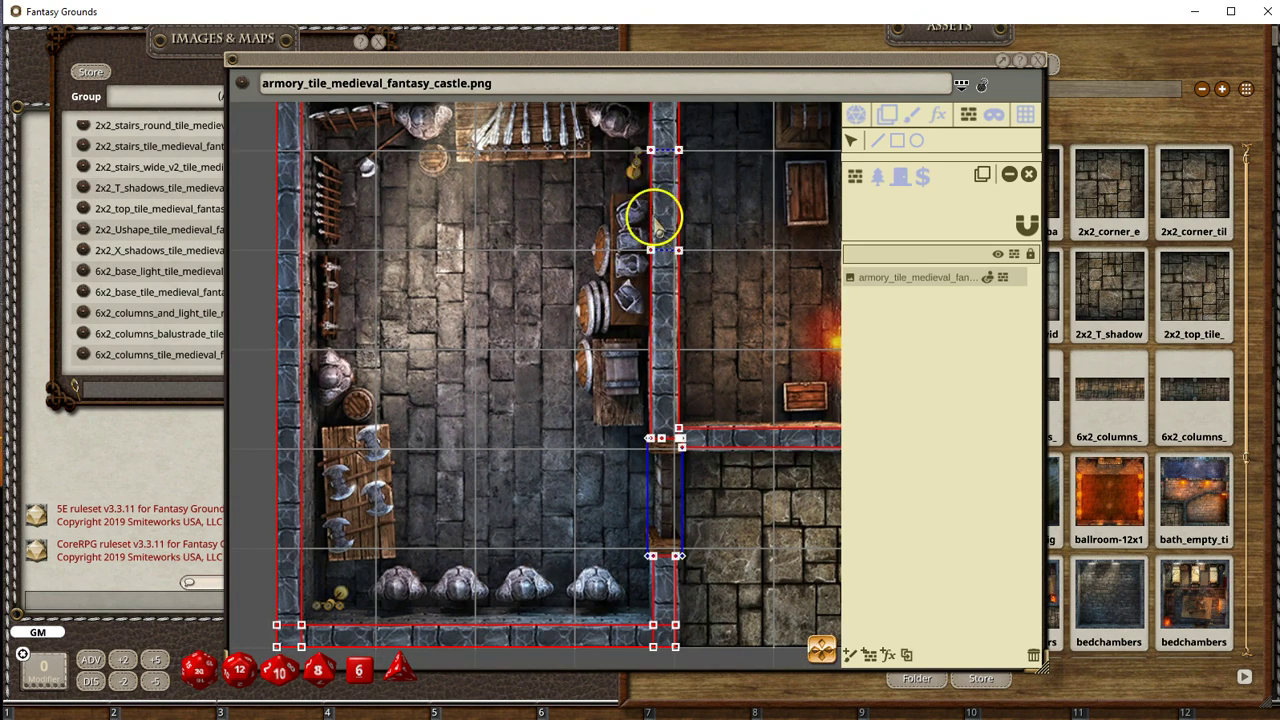
scroll(654, 214, up, 1)
scroll(656, 200, down, 2)
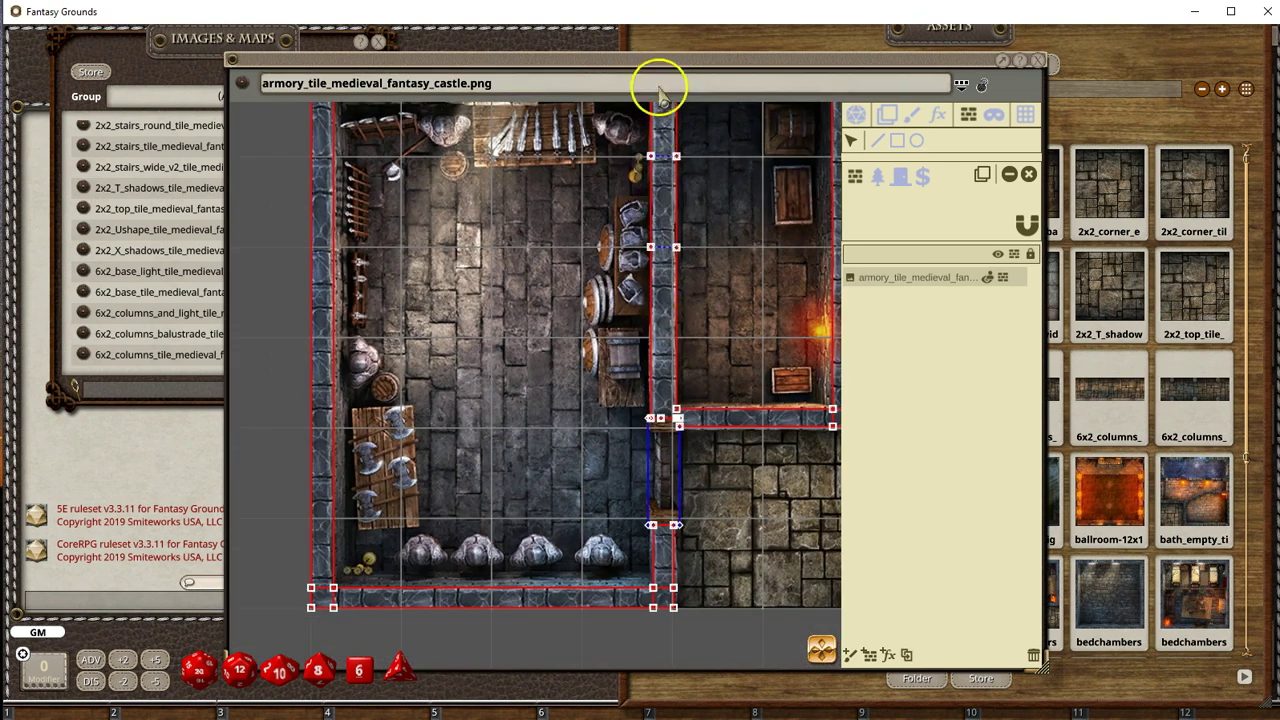
scroll(660, 209, up, 2)
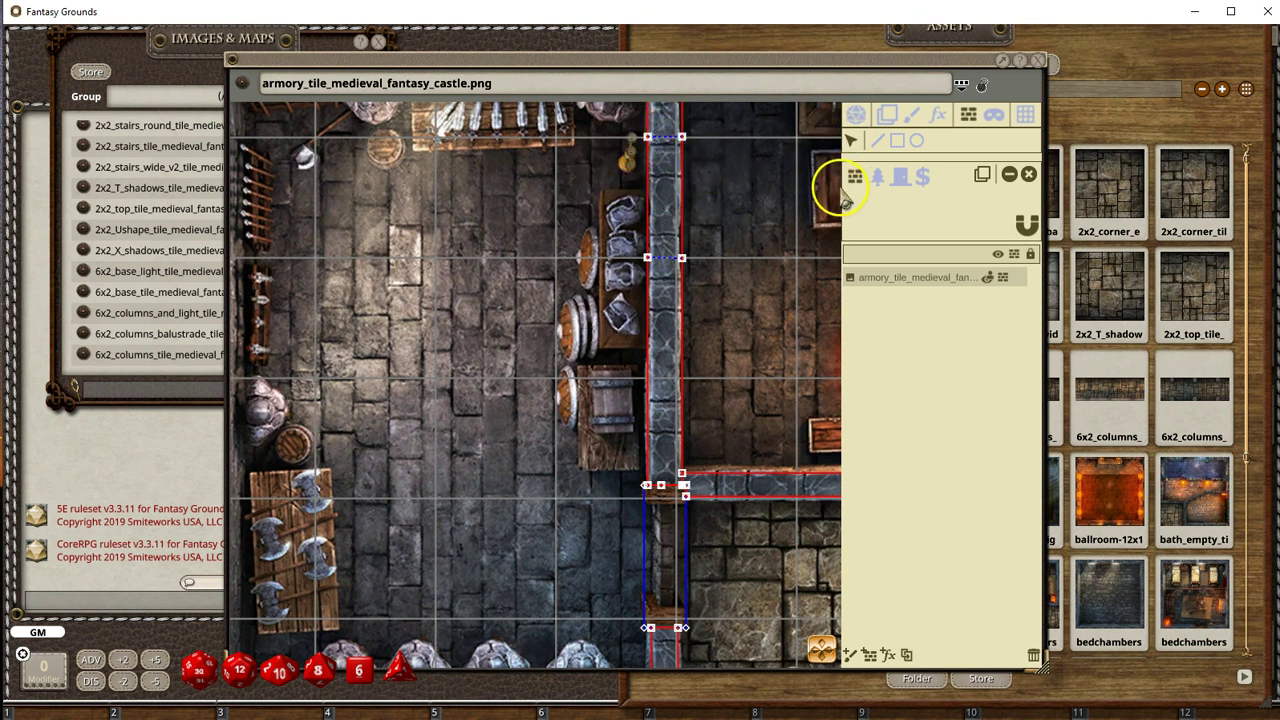
scroll(835, 198, up, 1)
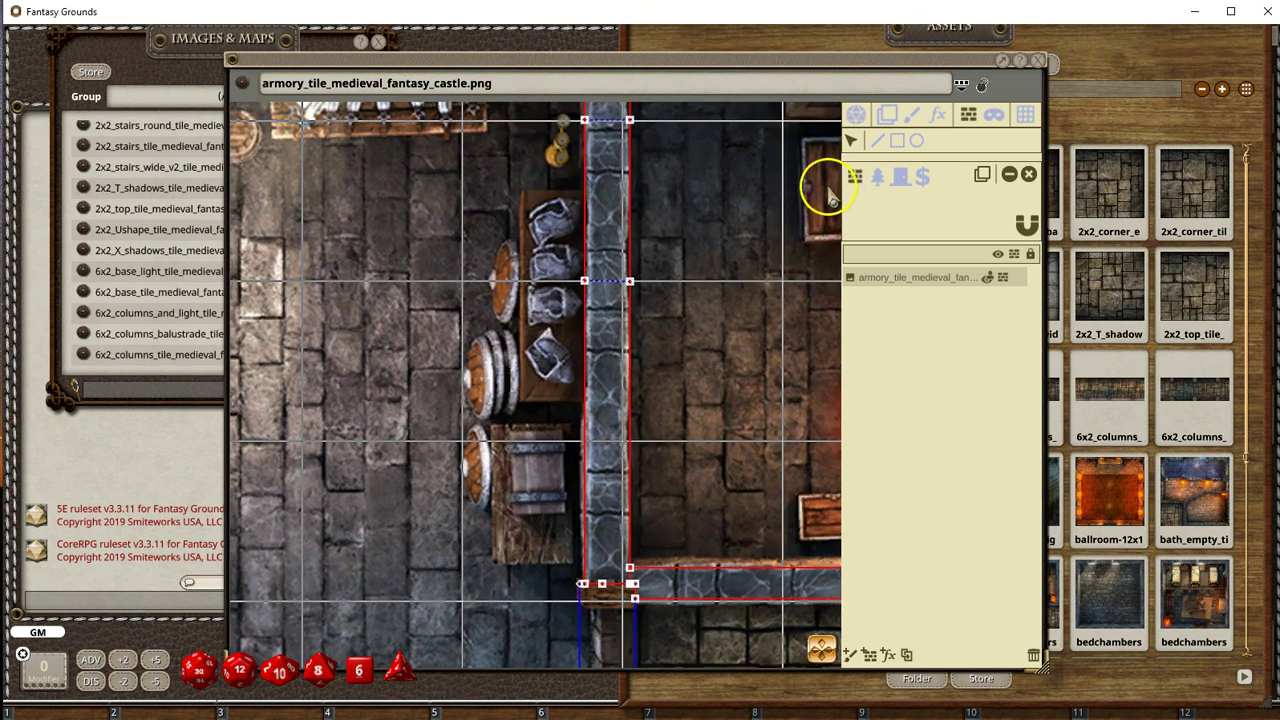
Step: Draw a wall line across the dividing wall, midway between the ends of its toggleable section, to create intersection points
click(878, 148)
click(475, 191)
click(509, 199)
click(713, 199)
click(750, 235)
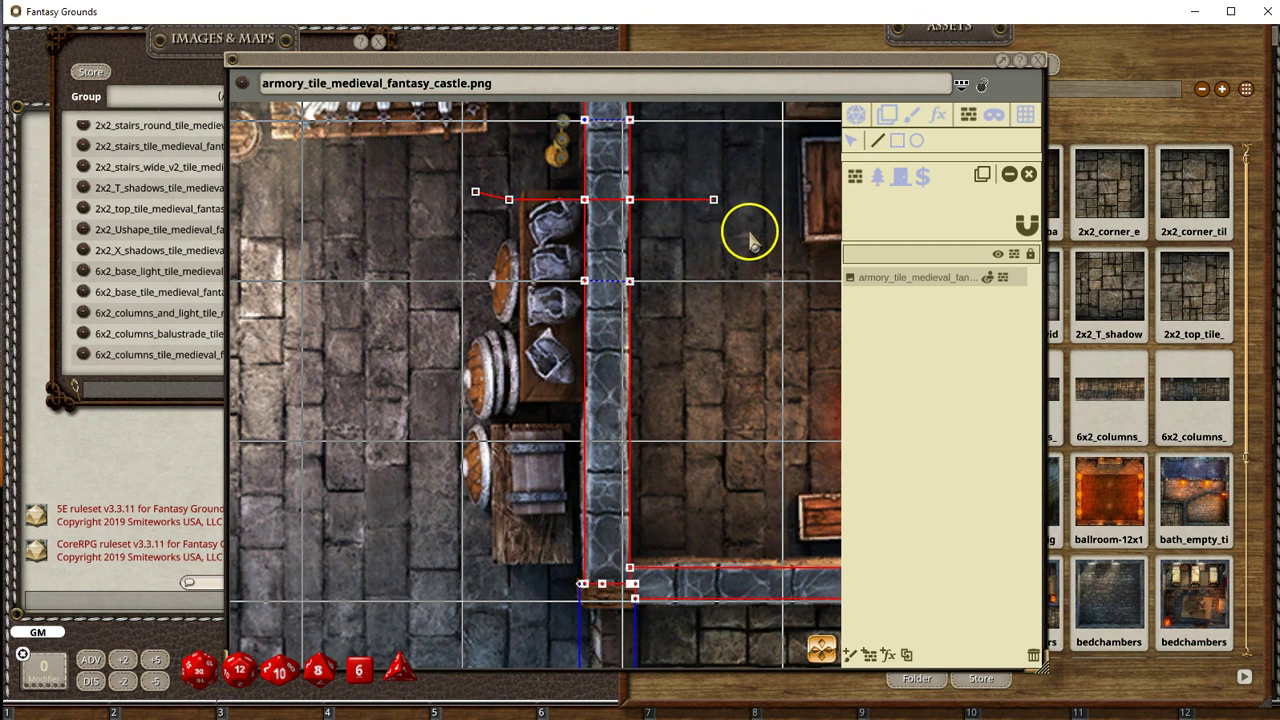
scroll(680, 220, up, 1)
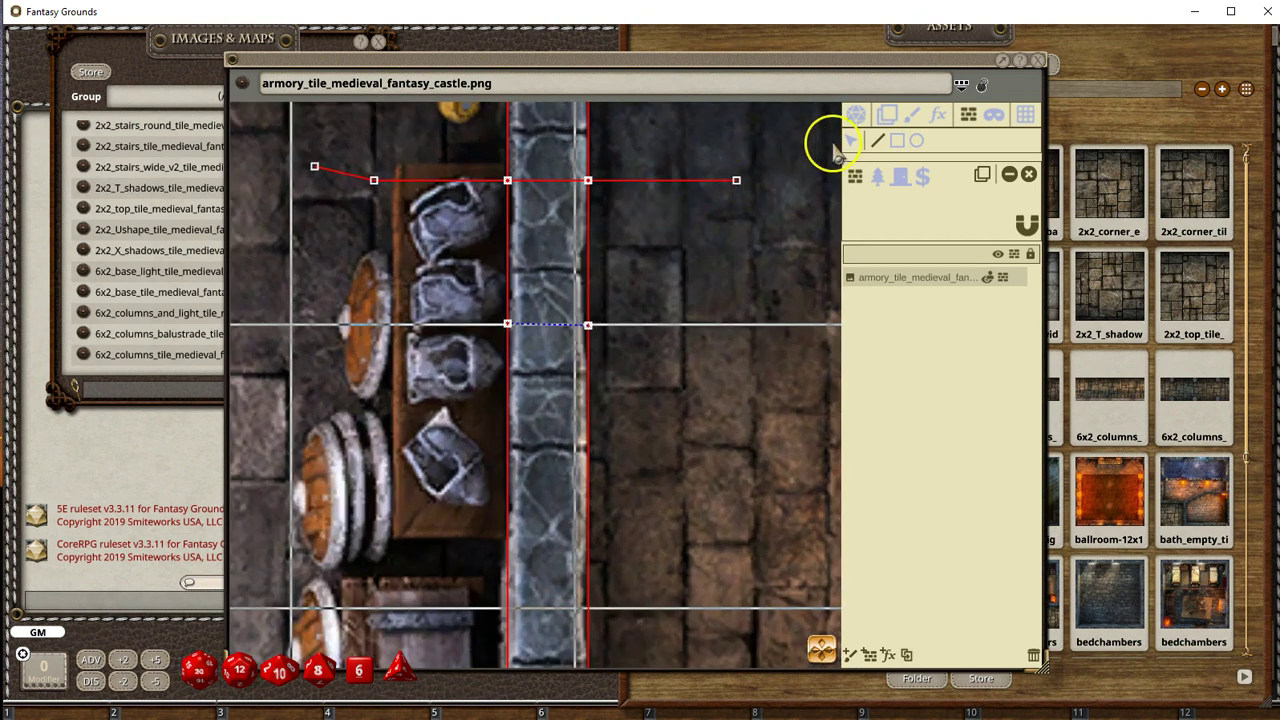
Step: Delete the crossing line's outer points on both sides of the dividing wall, keeping the intersection points on the wall edges
click(858, 118)
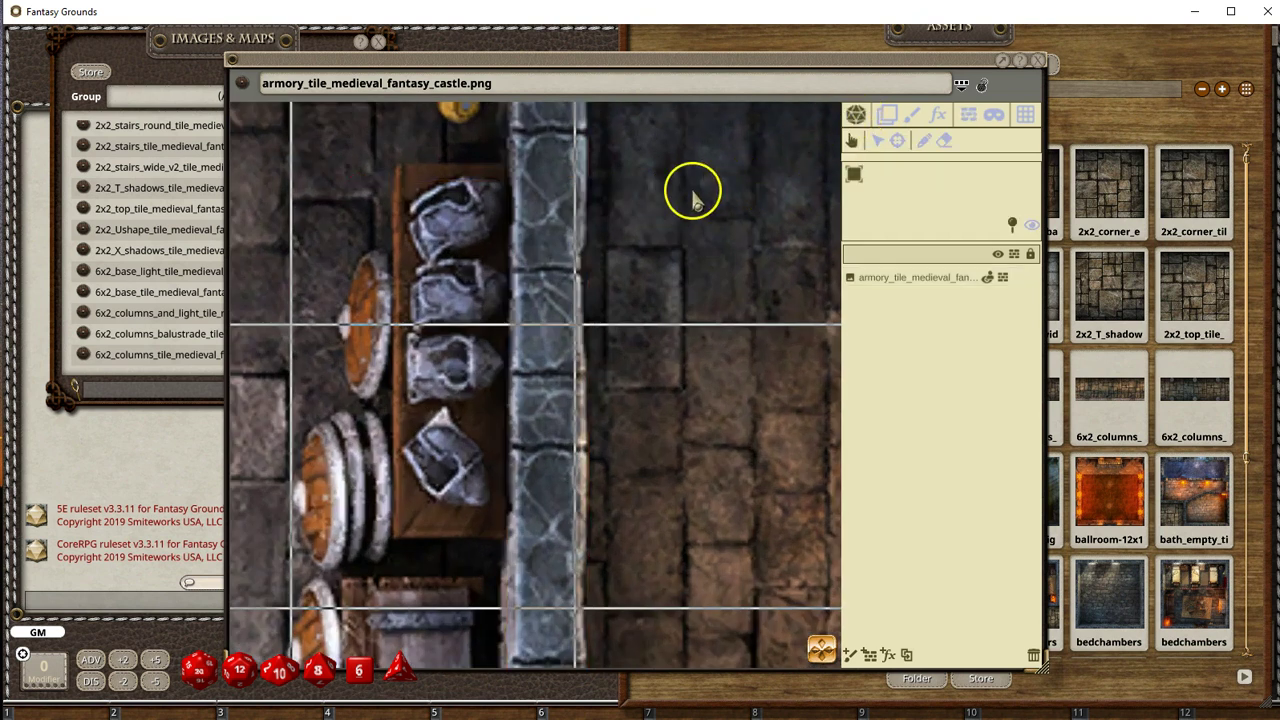
scroll(640, 329, down, 4)
scroll(648, 288, down, 1)
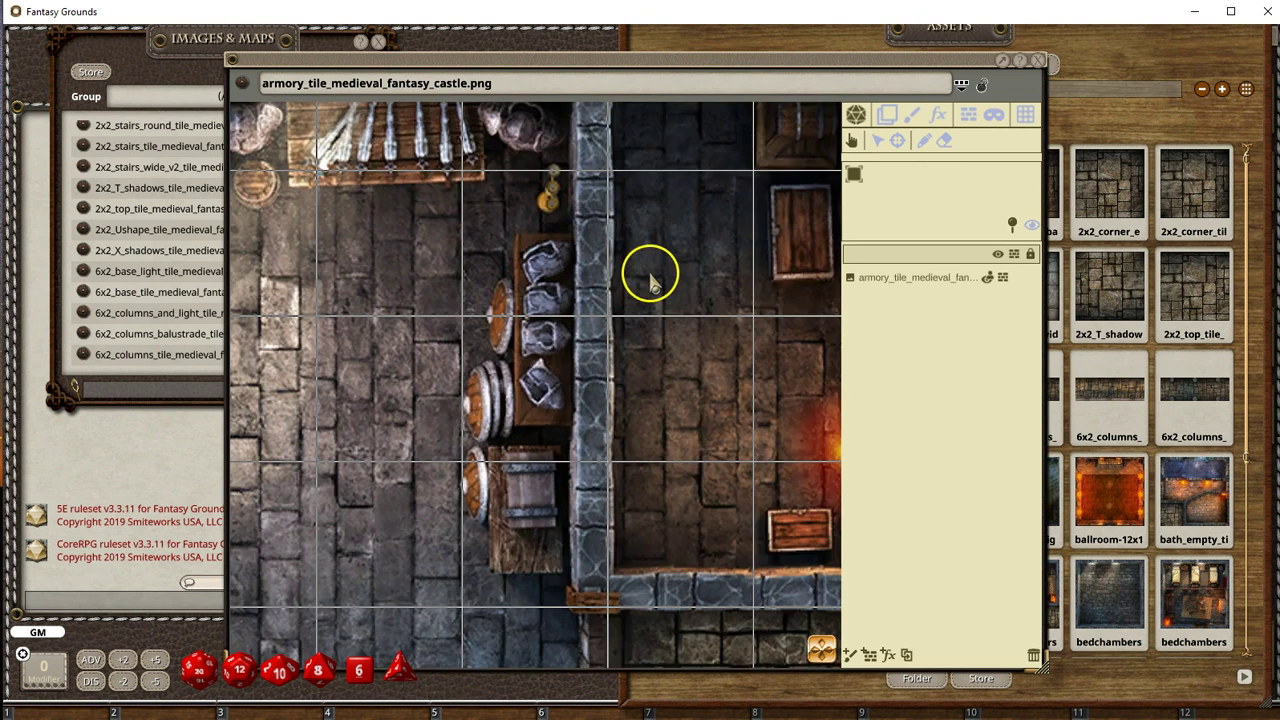
click(967, 115)
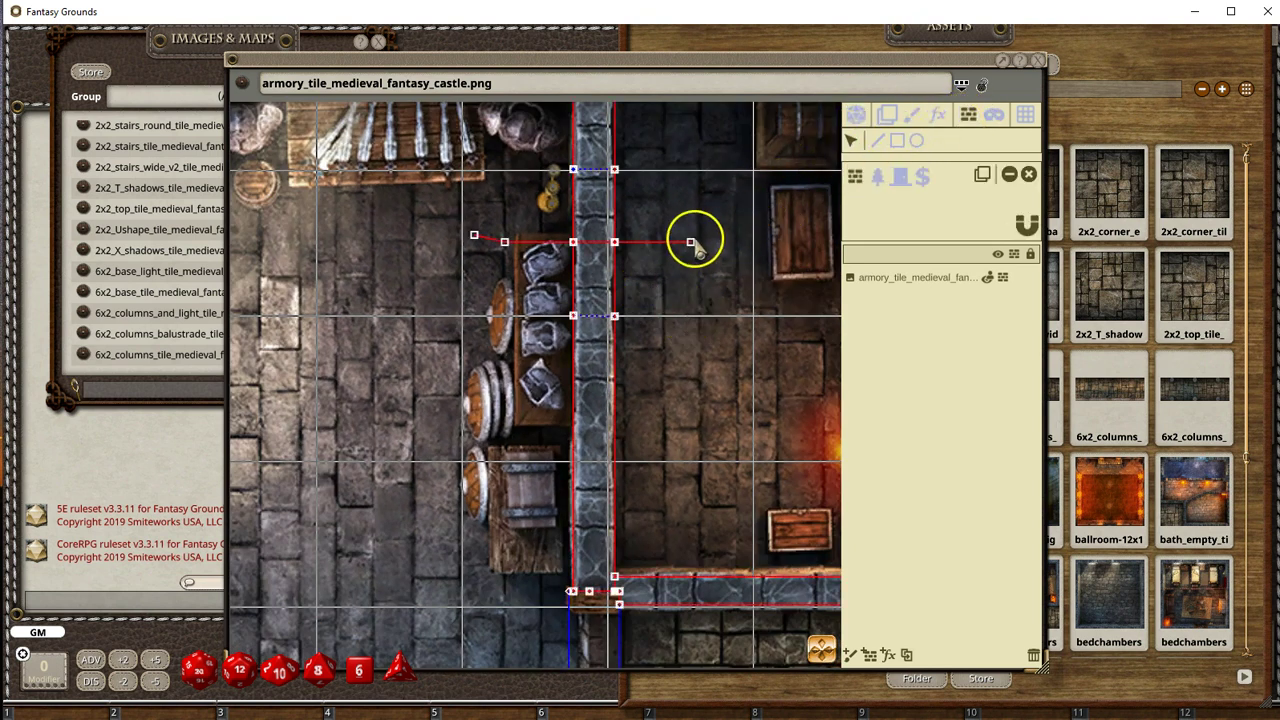
click(1030, 177)
Step: Pull the toggleable wall's midpoints outward on both sides and delete the ordinary wall midpoints beneath them
scroll(642, 268, up, 2)
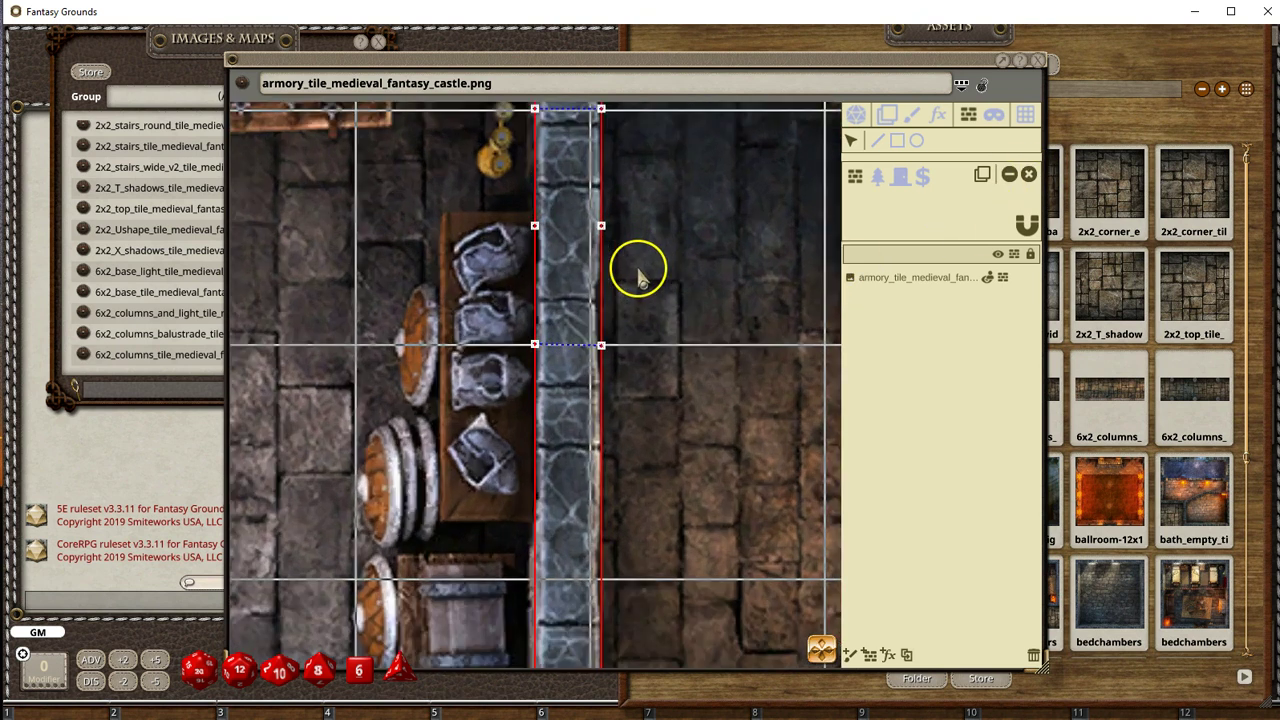
scroll(640, 272, up, 1)
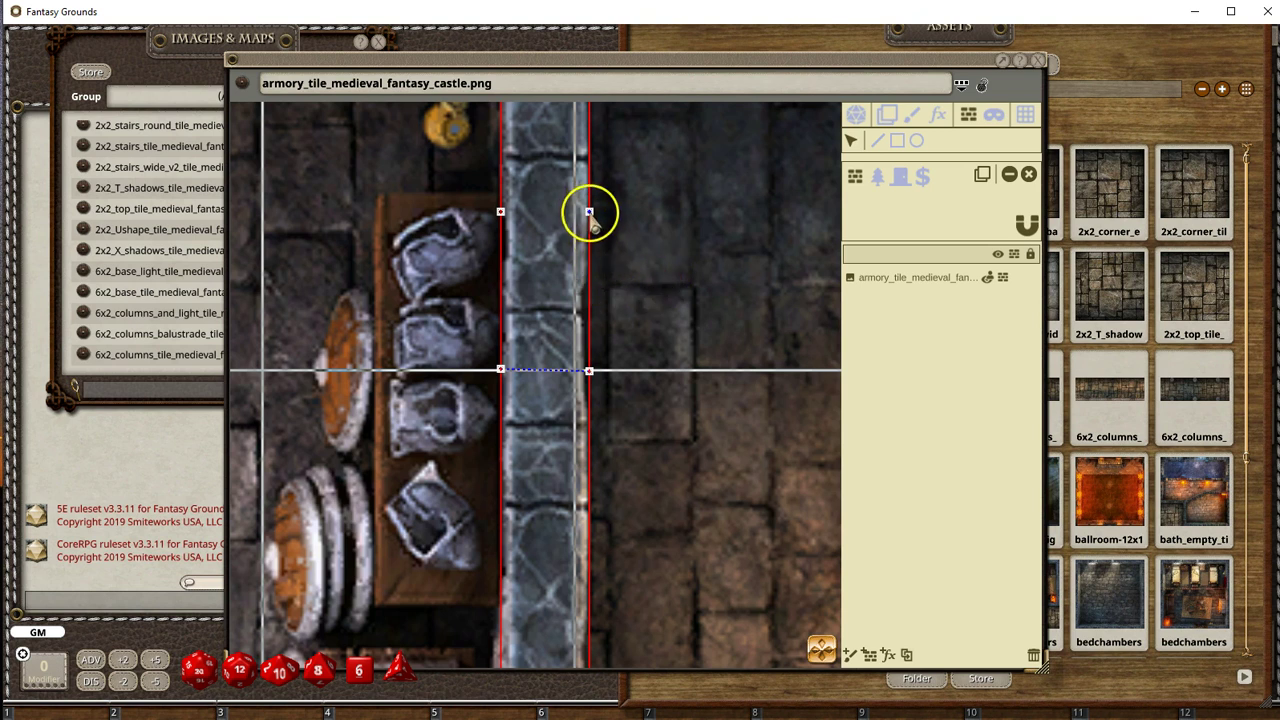
drag(590, 212, 613, 218)
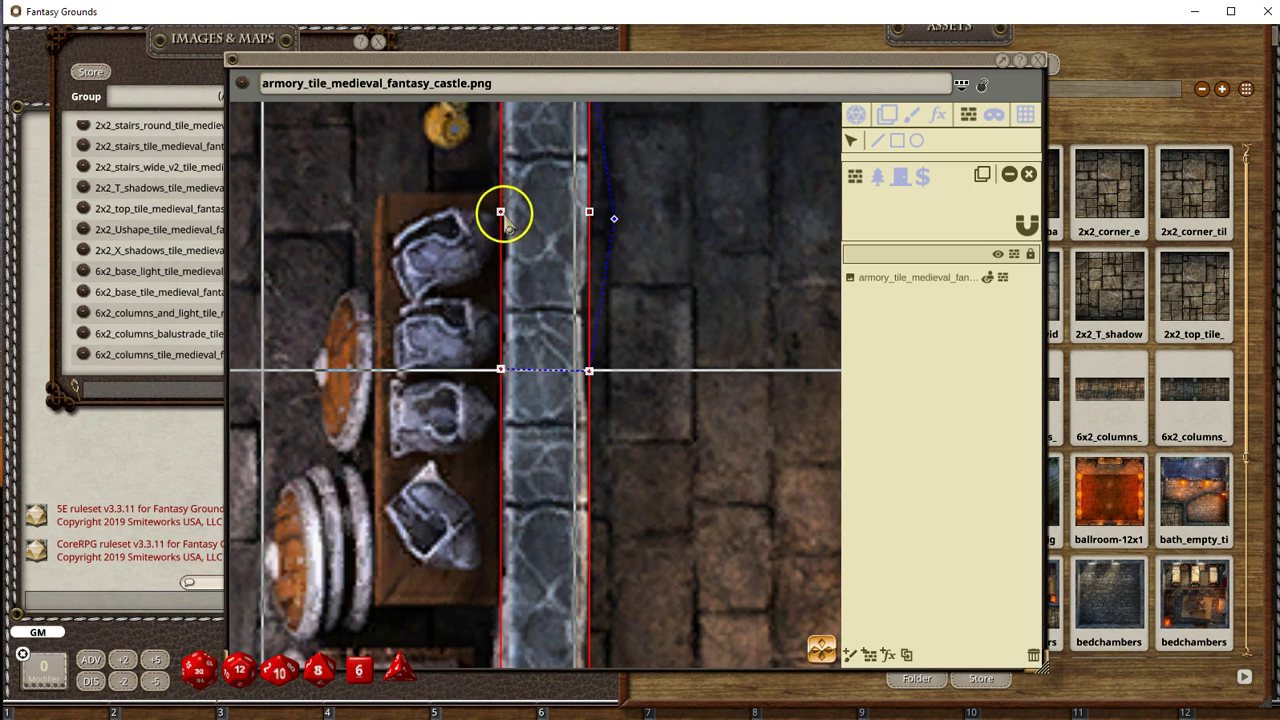
drag(500, 212, 452, 218)
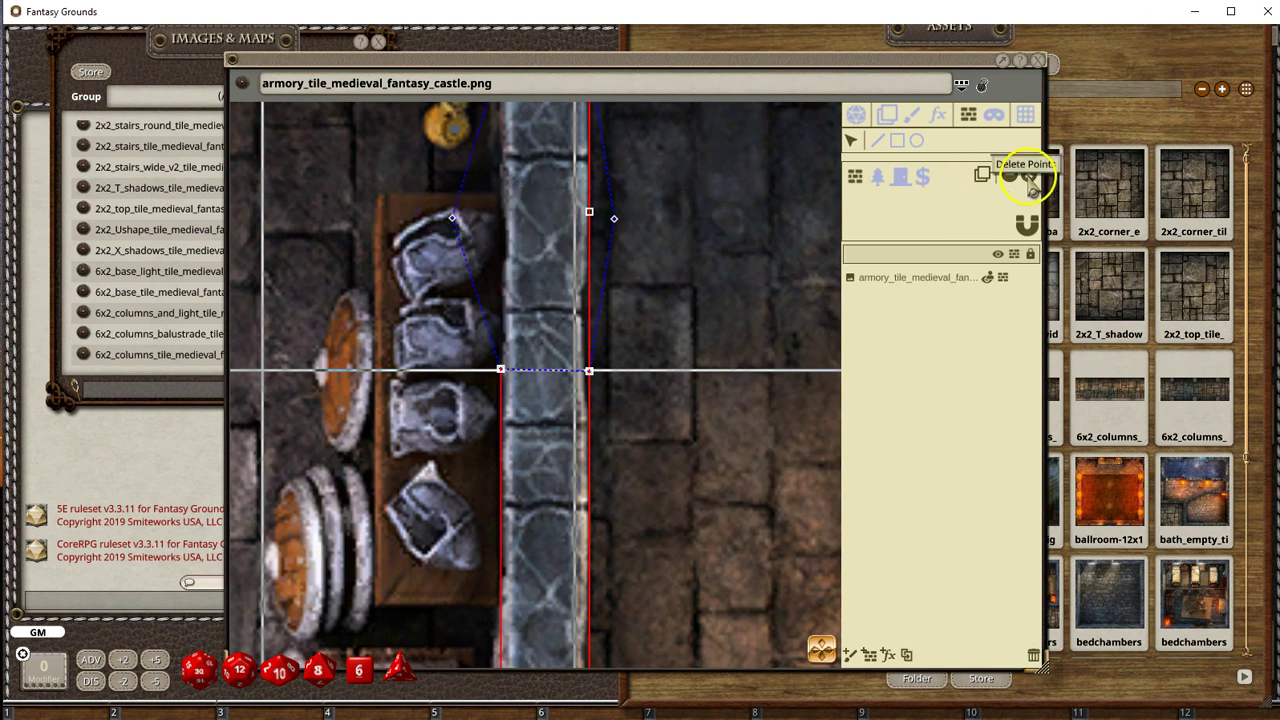
scroll(578, 370, down, 2)
scroll(578, 370, down, 1)
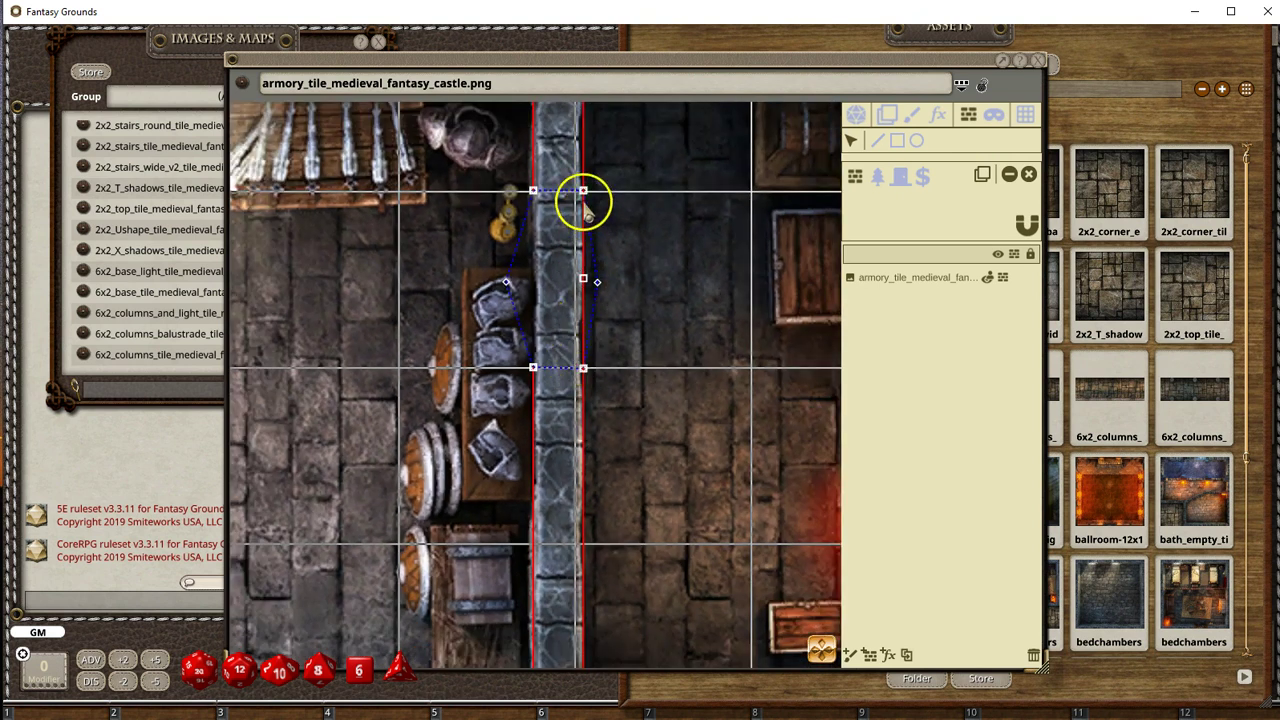
click(584, 280)
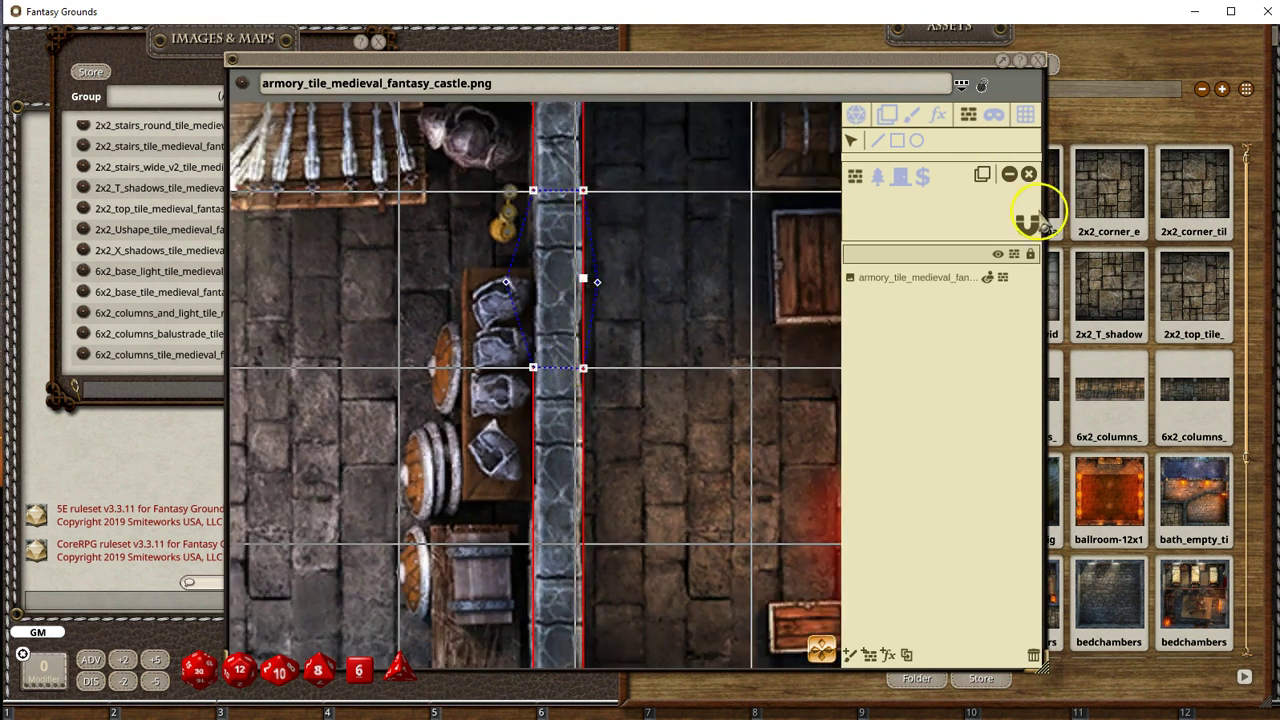
click(1032, 175)
Step: Draw wall lines across the dividing wall at the lower and upper ends of the toggleable section
scroll(609, 403, up, 3)
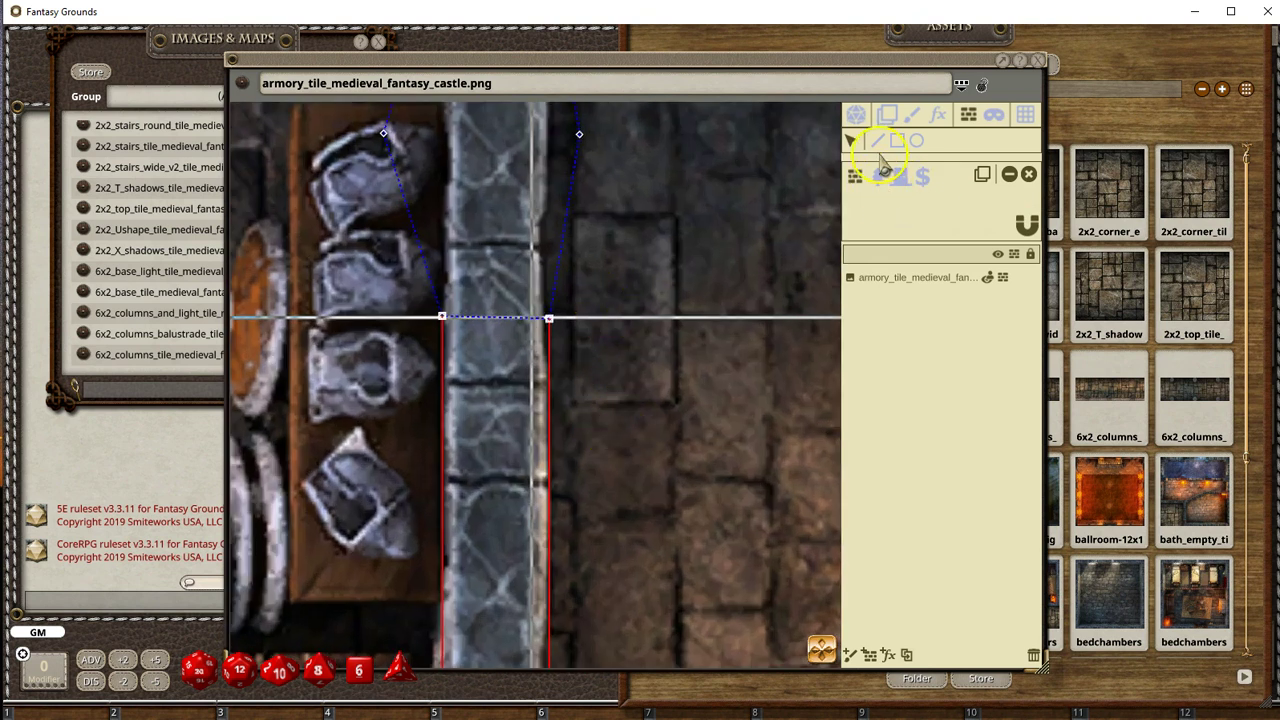
click(446, 317)
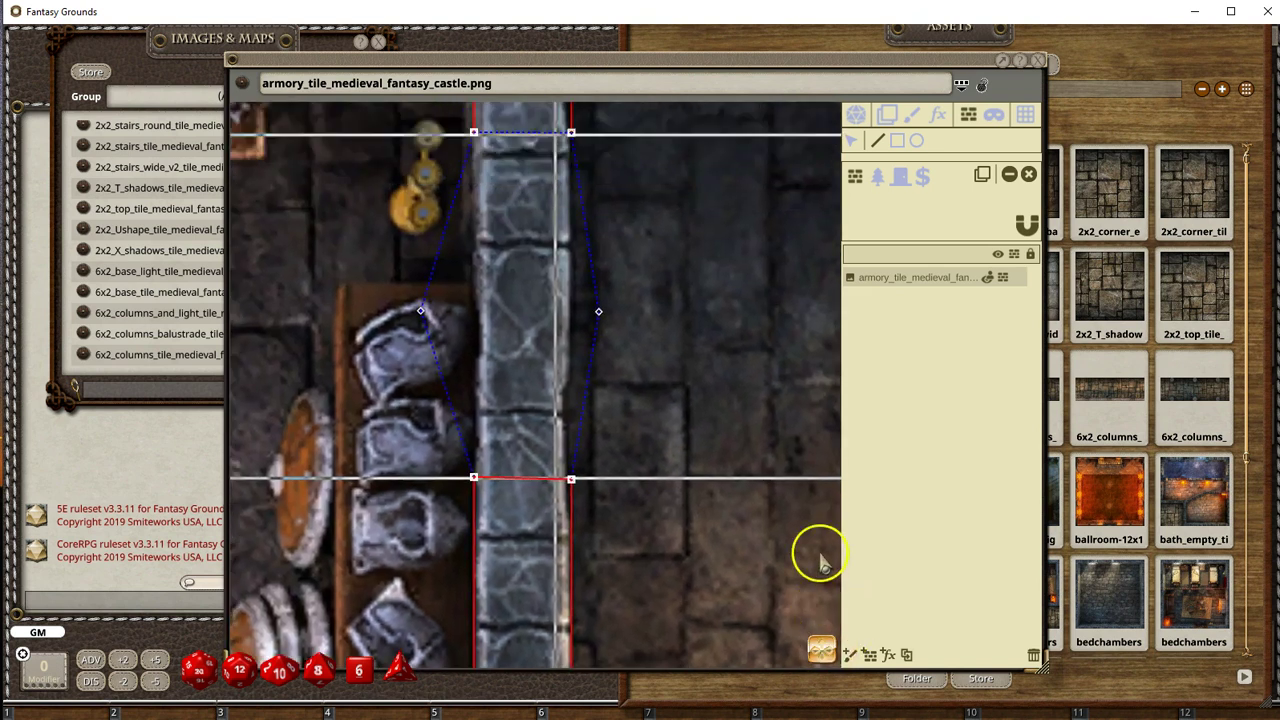
click(483, 325)
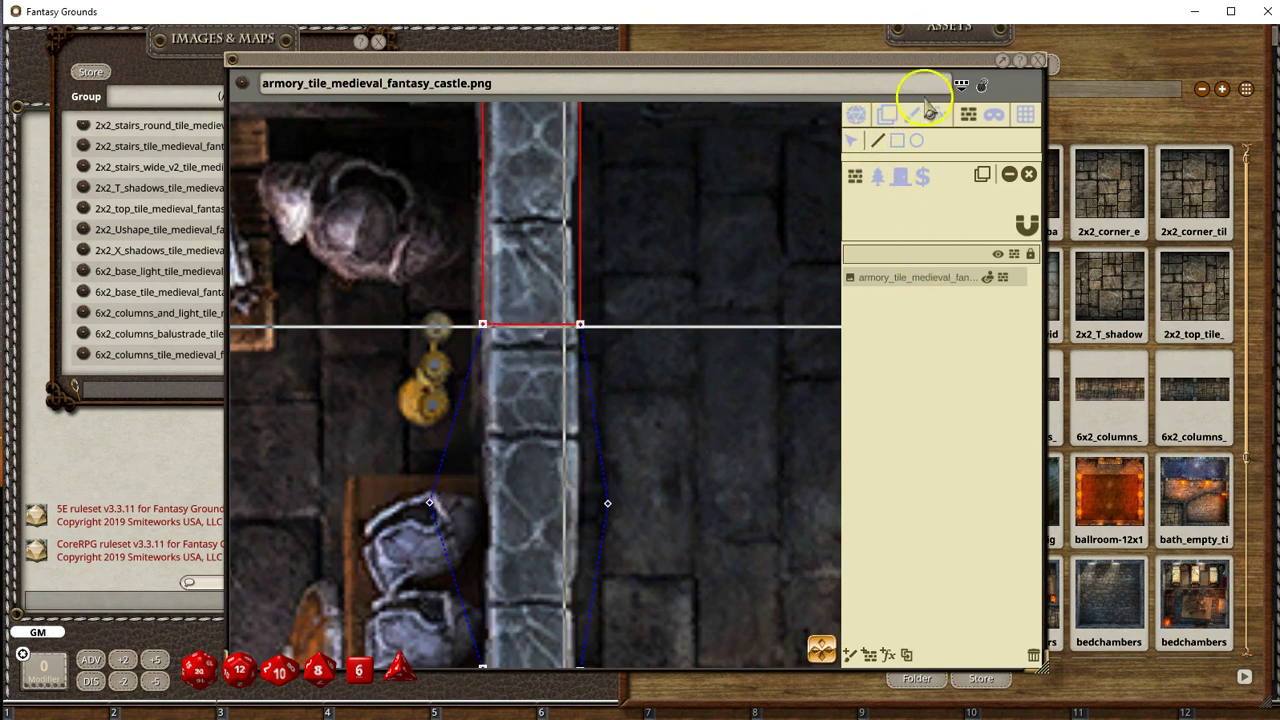
Step: Remove the toggleable wall's two pulled-out midpoints so its sides run straight along the dividing wall's edges
click(856, 143)
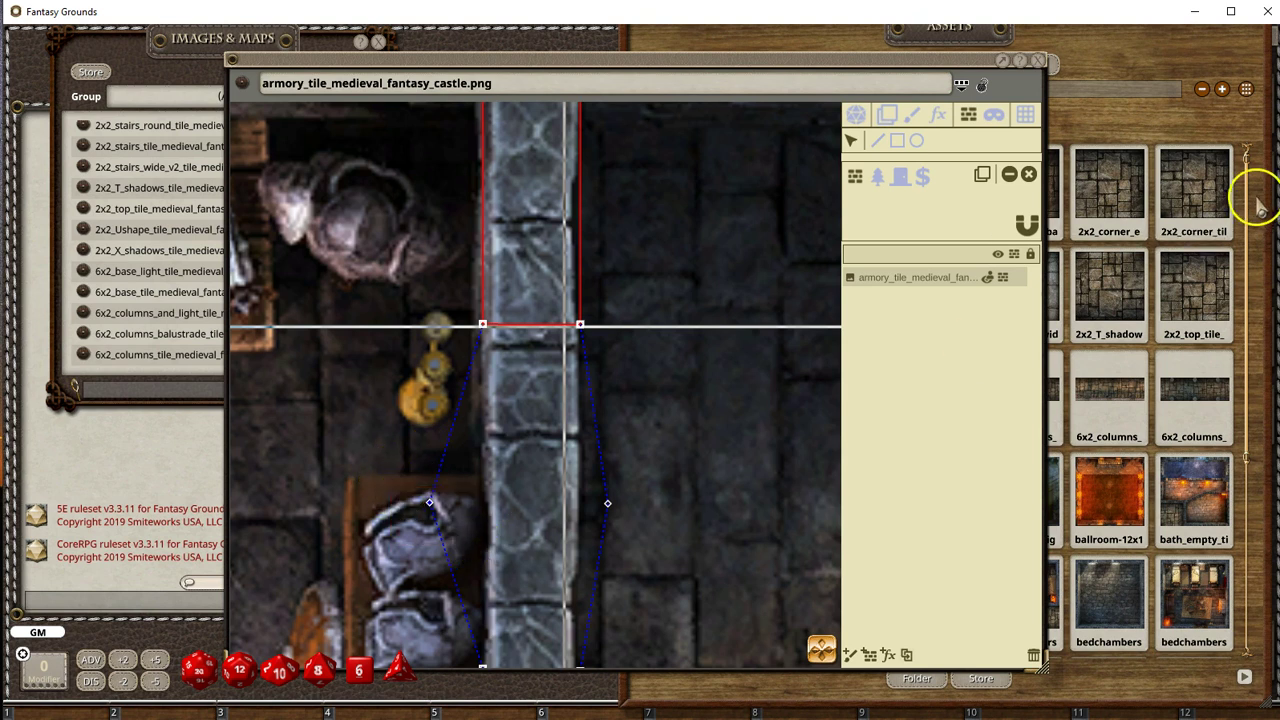
click(1010, 176)
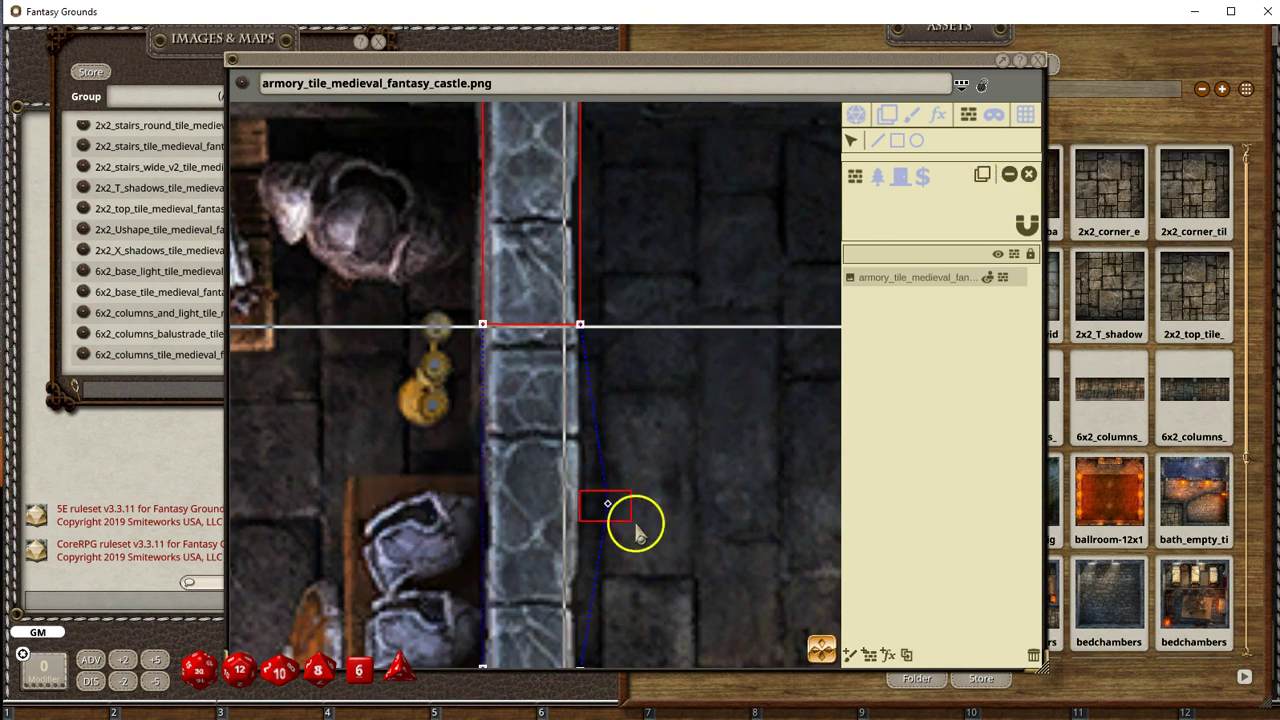
scroll(640, 440, down, 2)
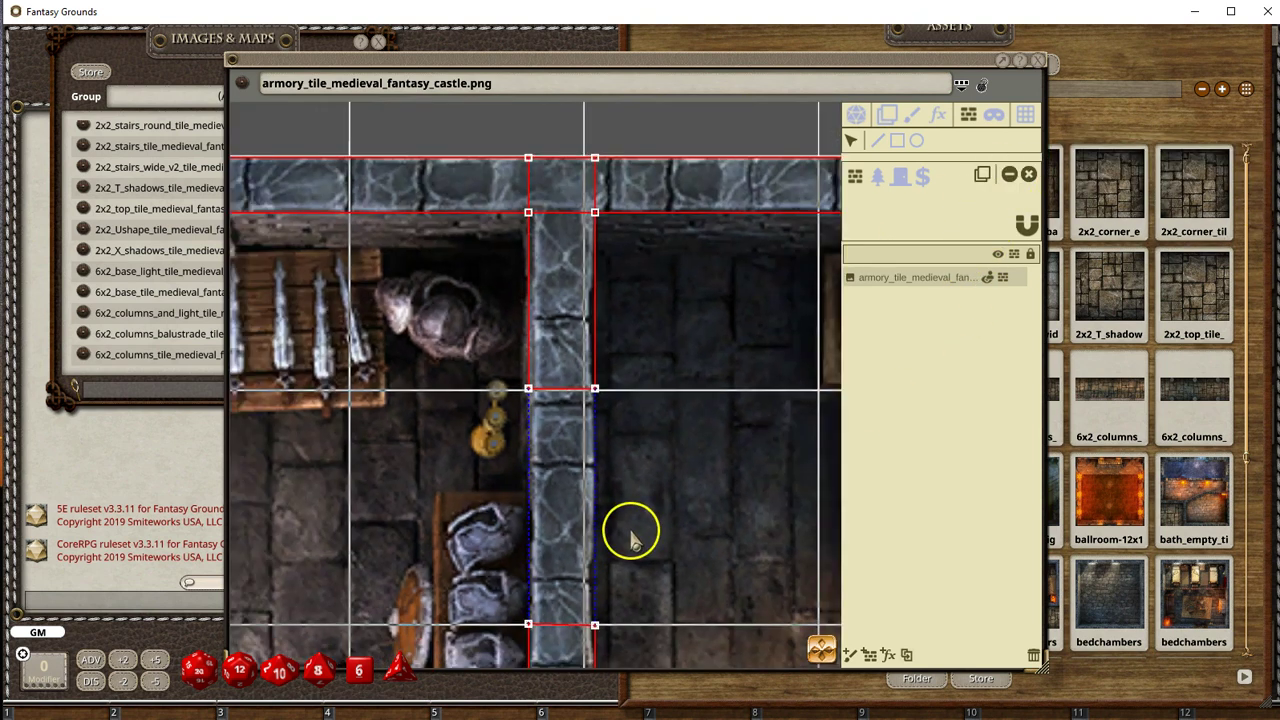
drag(821, 651, 720, 430)
scroll(720, 432, down, 4)
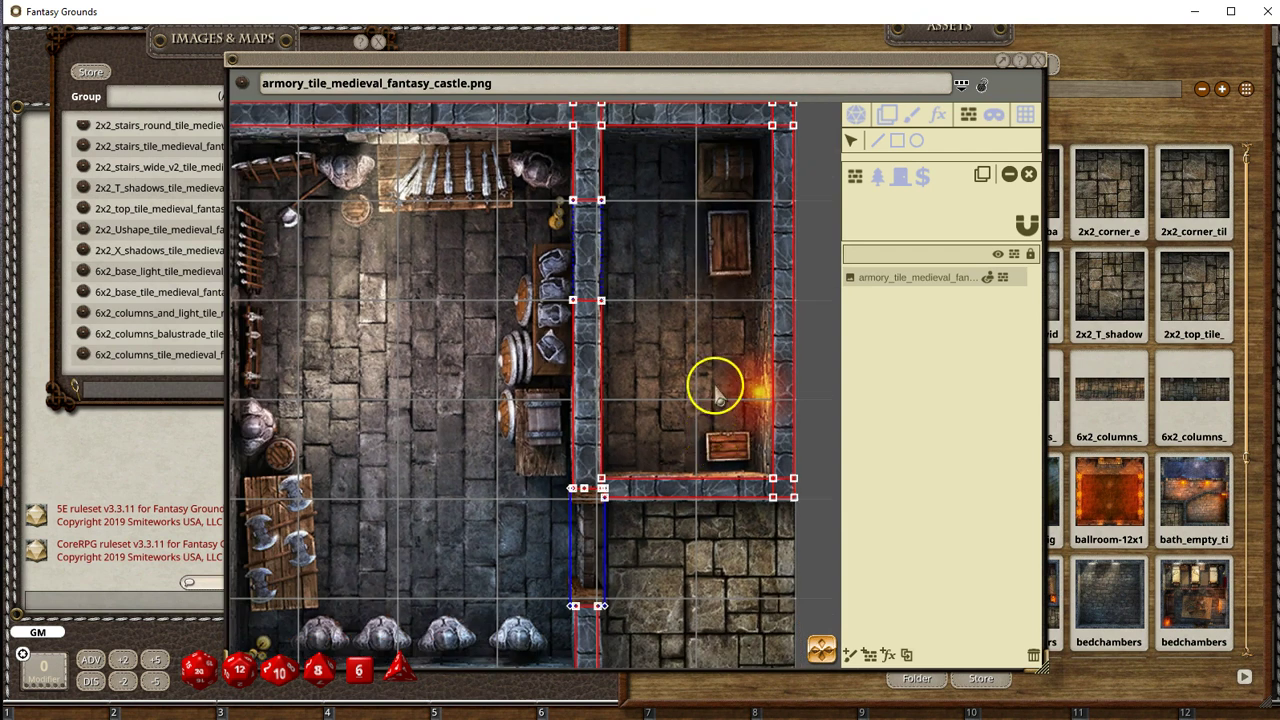
Step: Close the armory tile image and open ballroom_night-12x12_tile_medieval_fantasy_castle.png
click(1038, 61)
scroll(268, 345, down, 4)
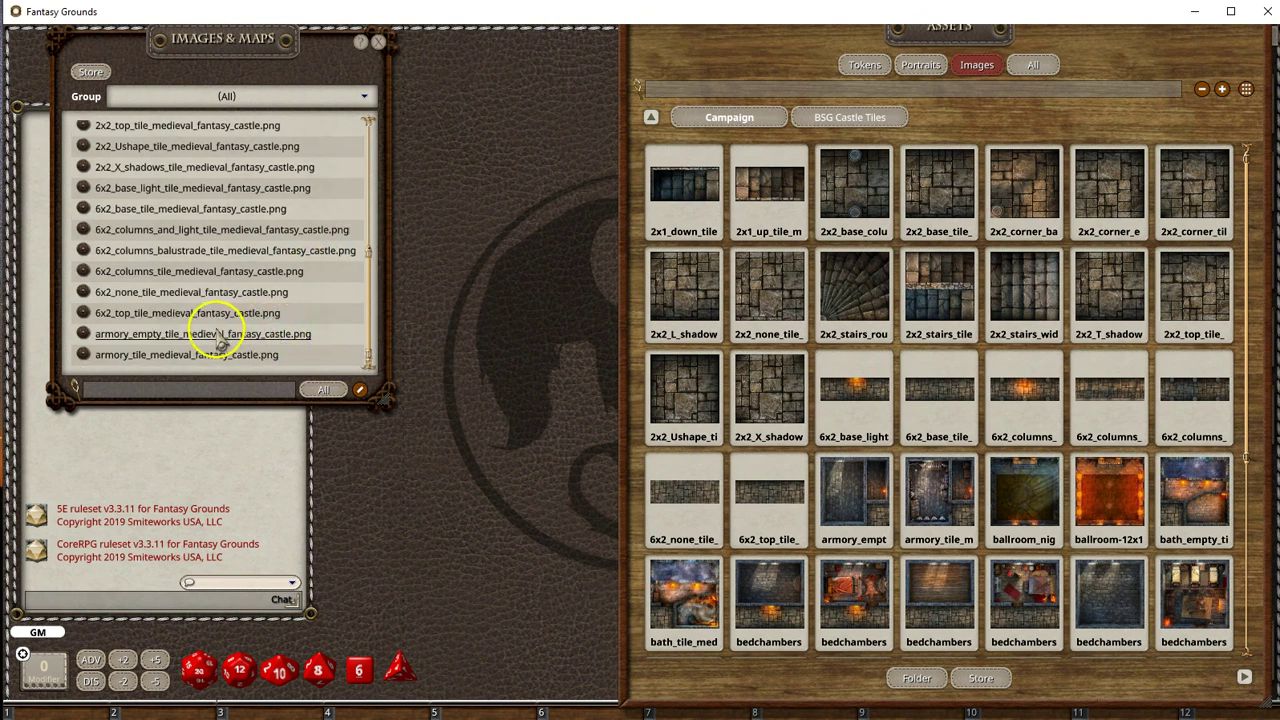
click(190, 336)
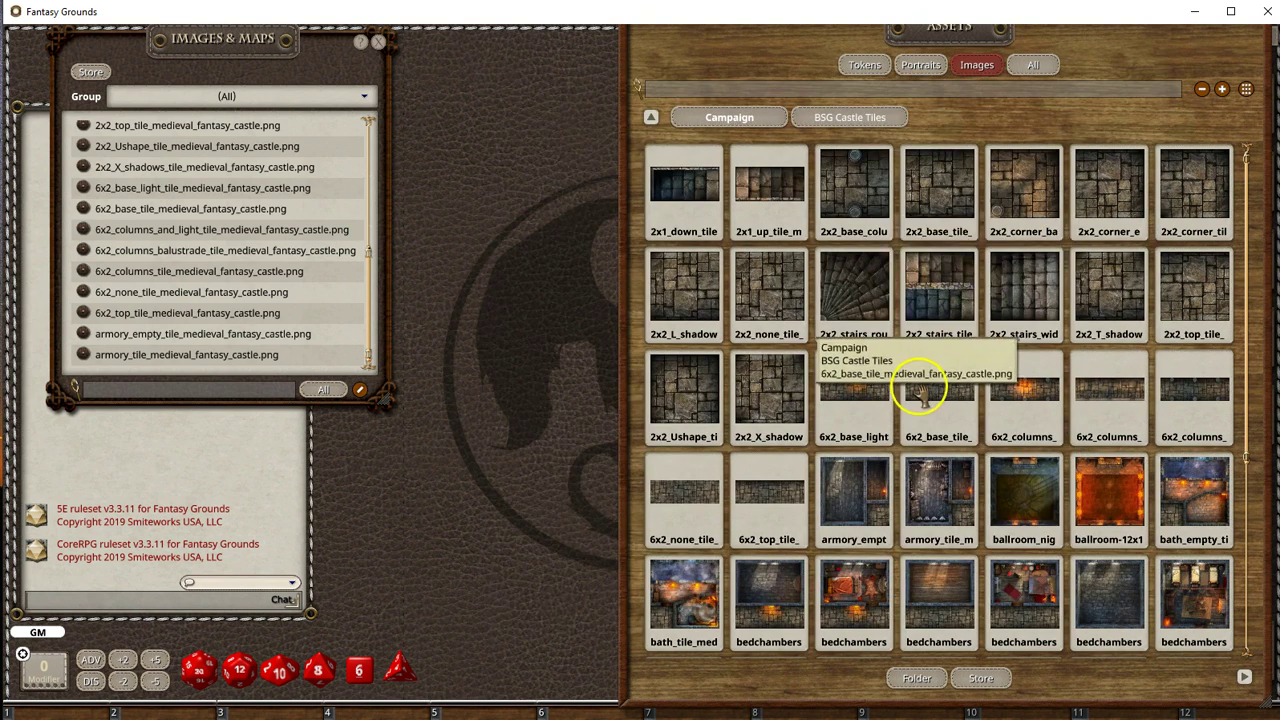
click(1150, 79)
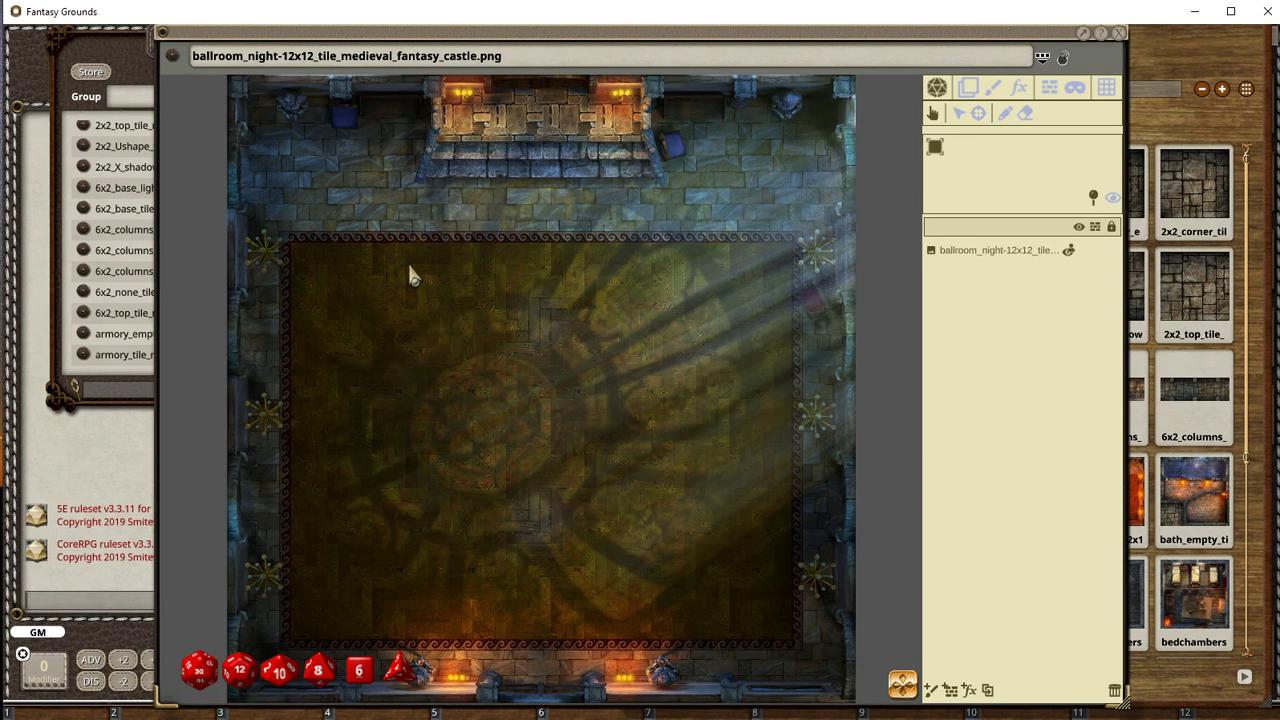
scroll(412, 275, down, 1)
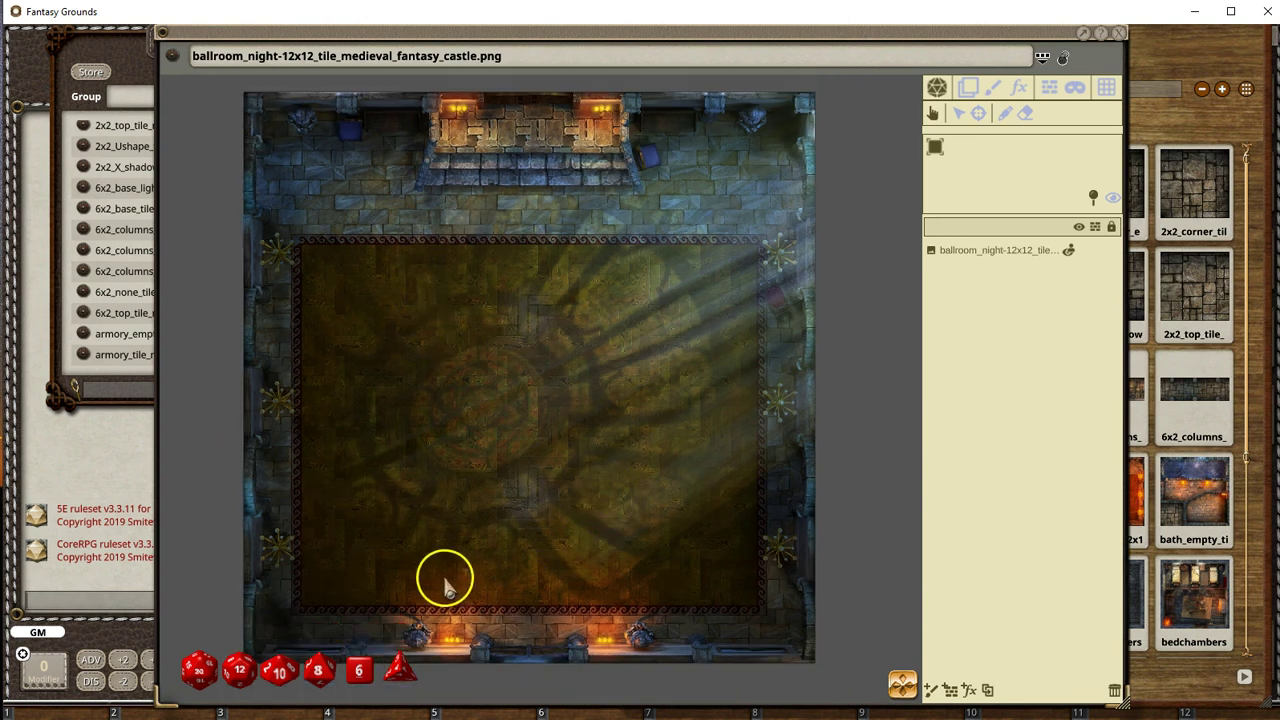
Step: Set the ballroom tile's grid size to 100
scroll(285, 625, up, 8)
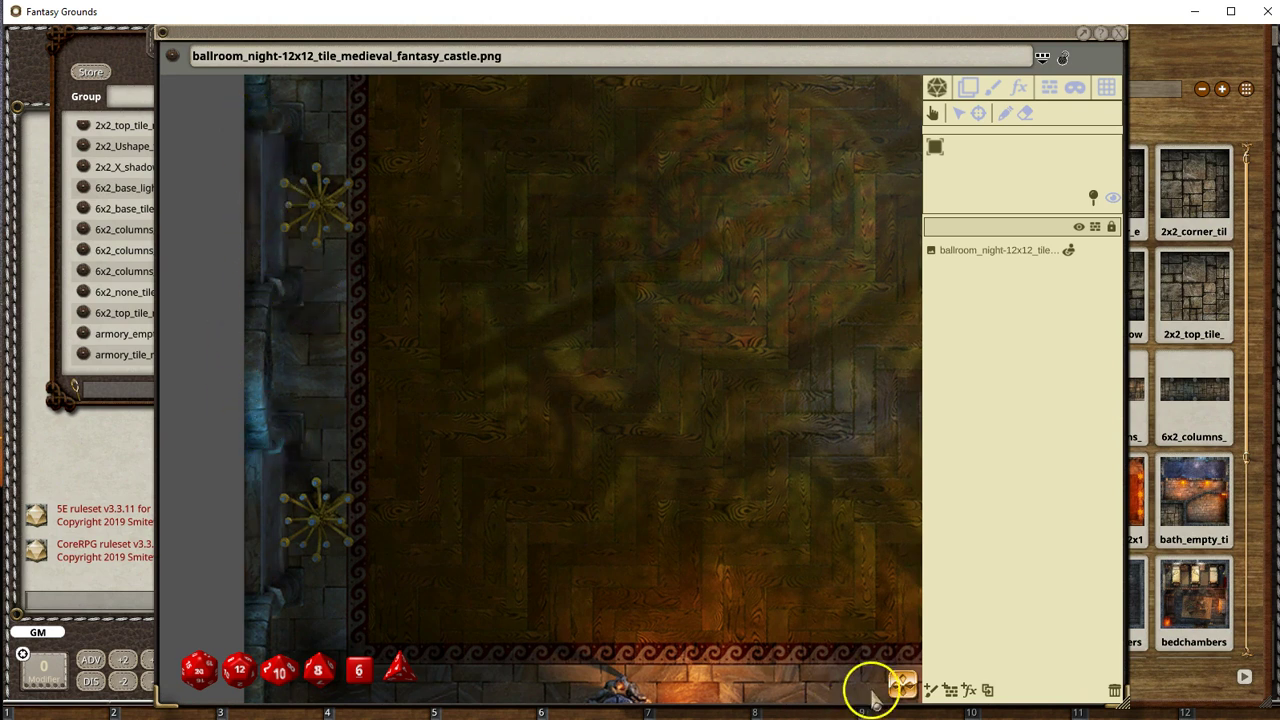
scroll(891, 651, up, 5)
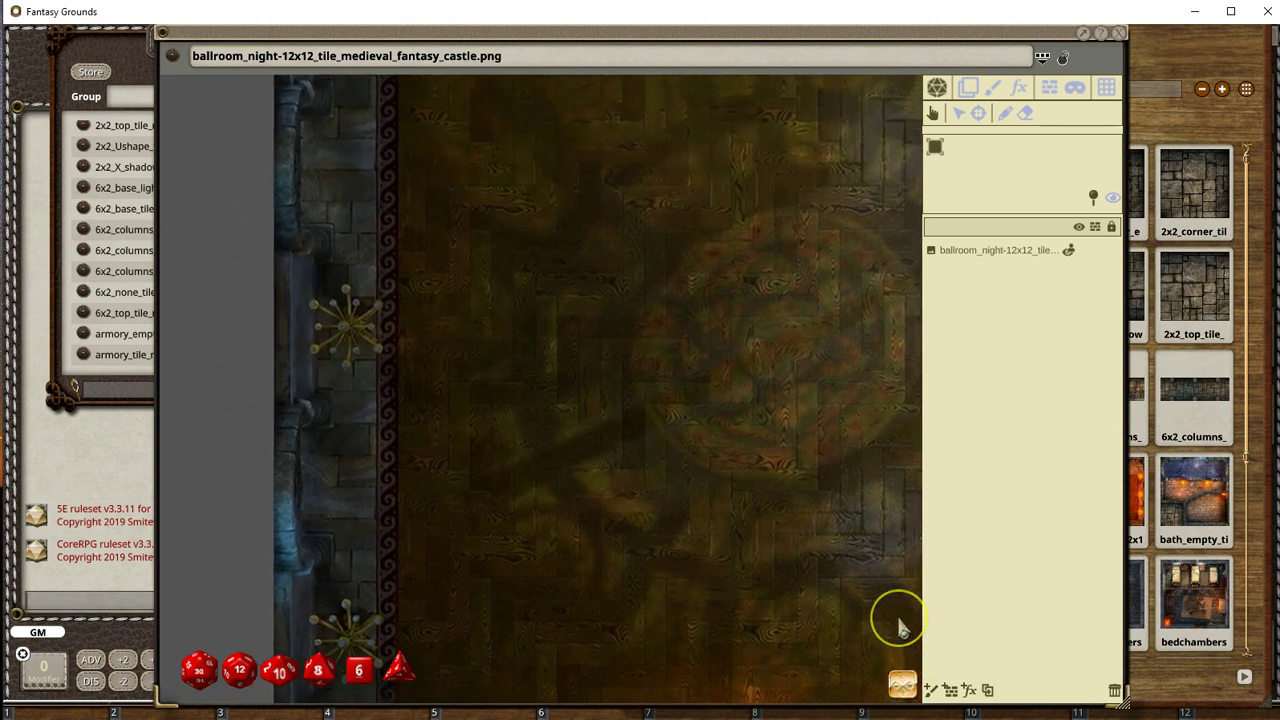
scroll(898, 627, up, 5)
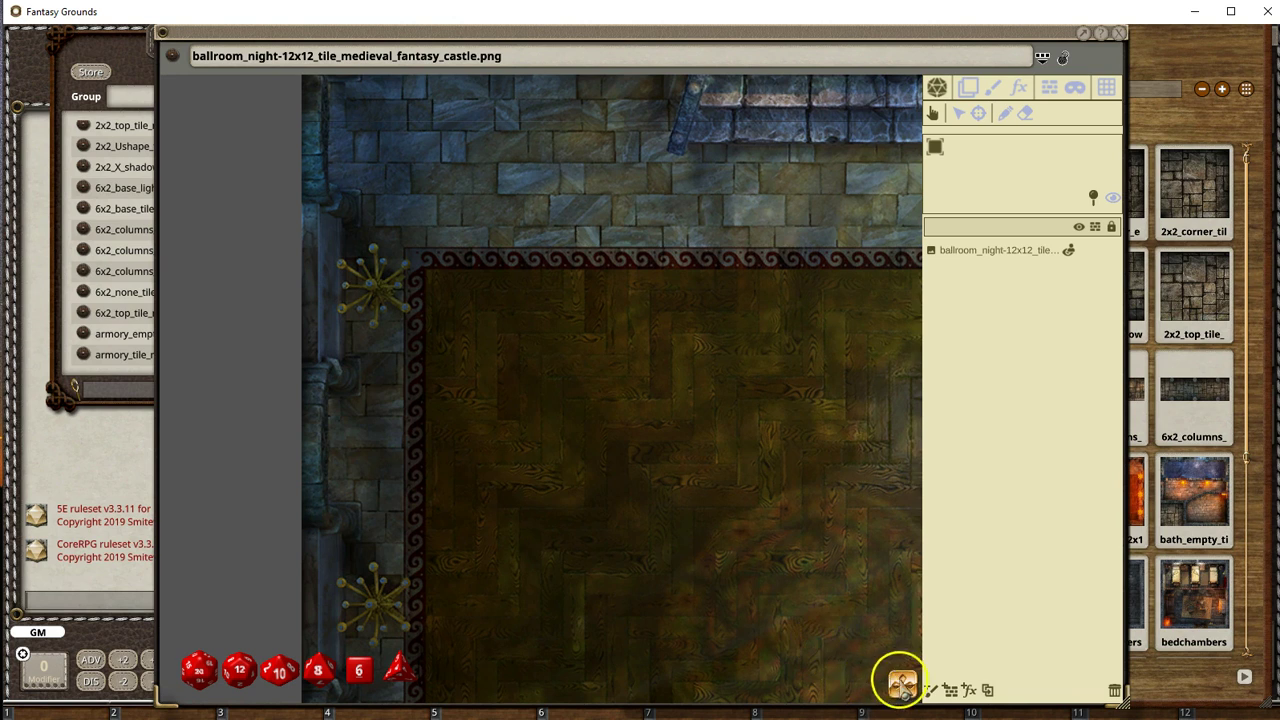
scroll(900, 665, up, 5)
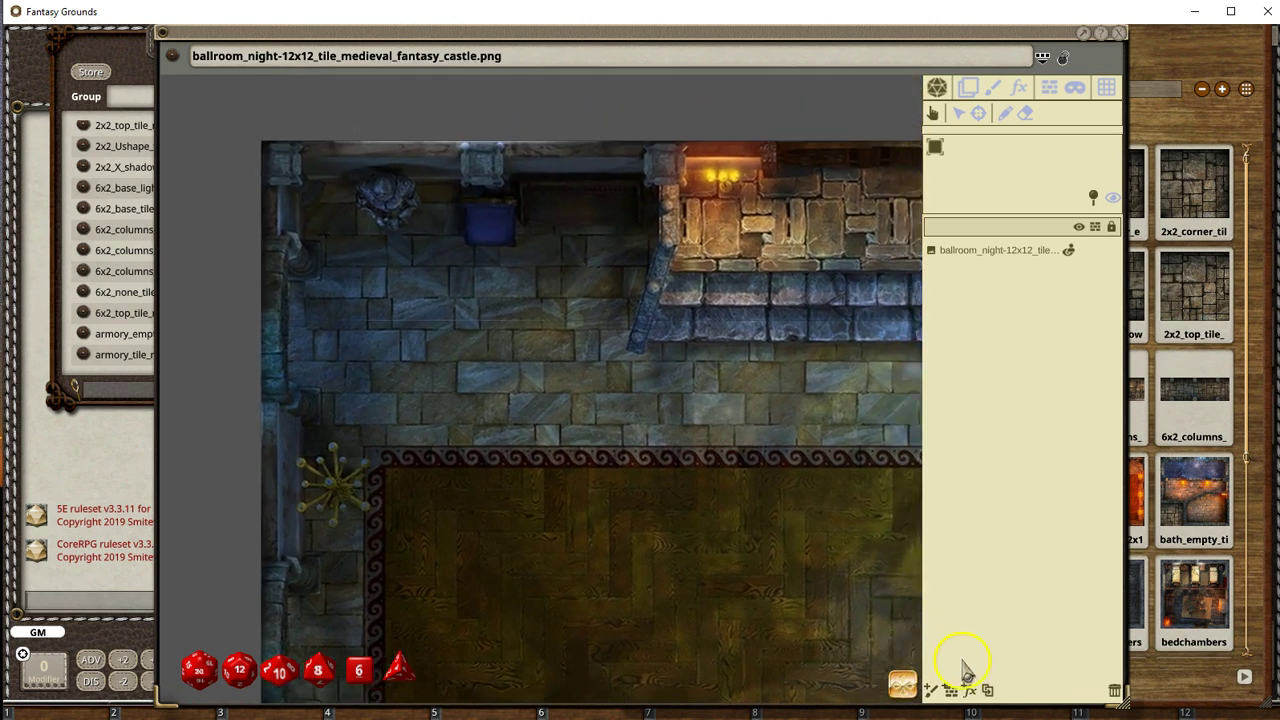
scroll(960, 670, right, 3)
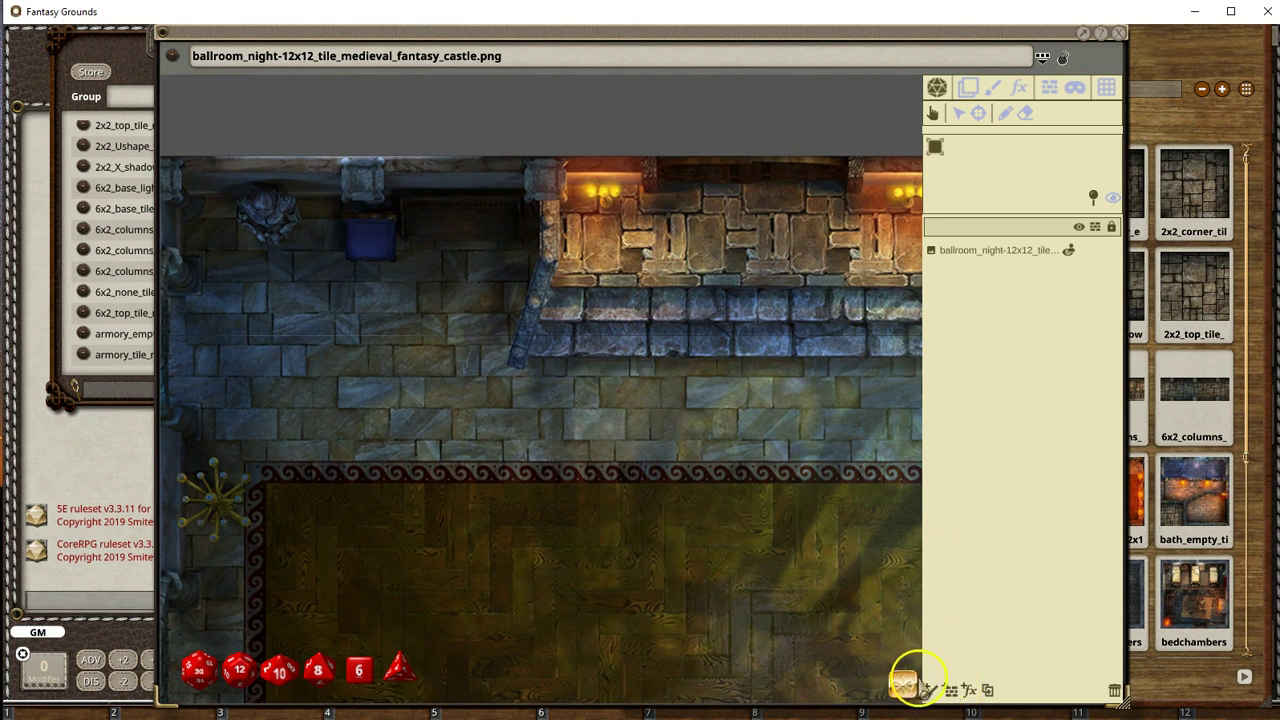
scroll(905, 685, right, 5)
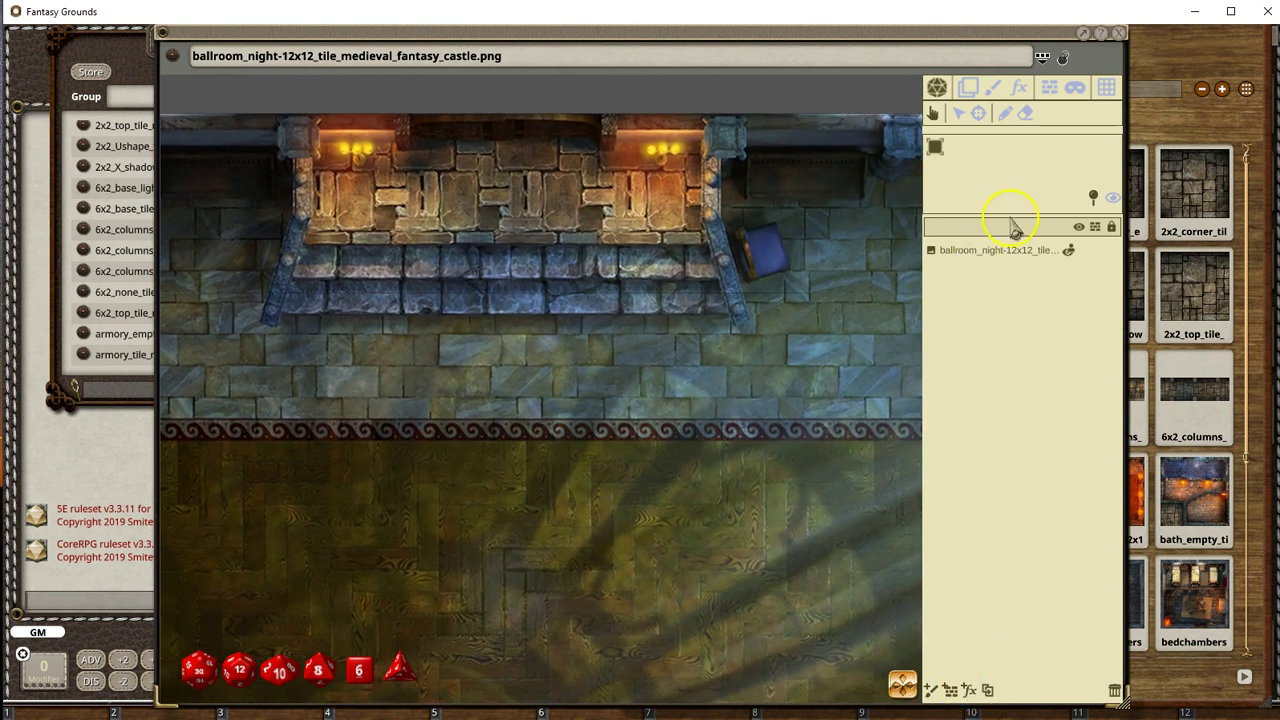
click(1105, 89)
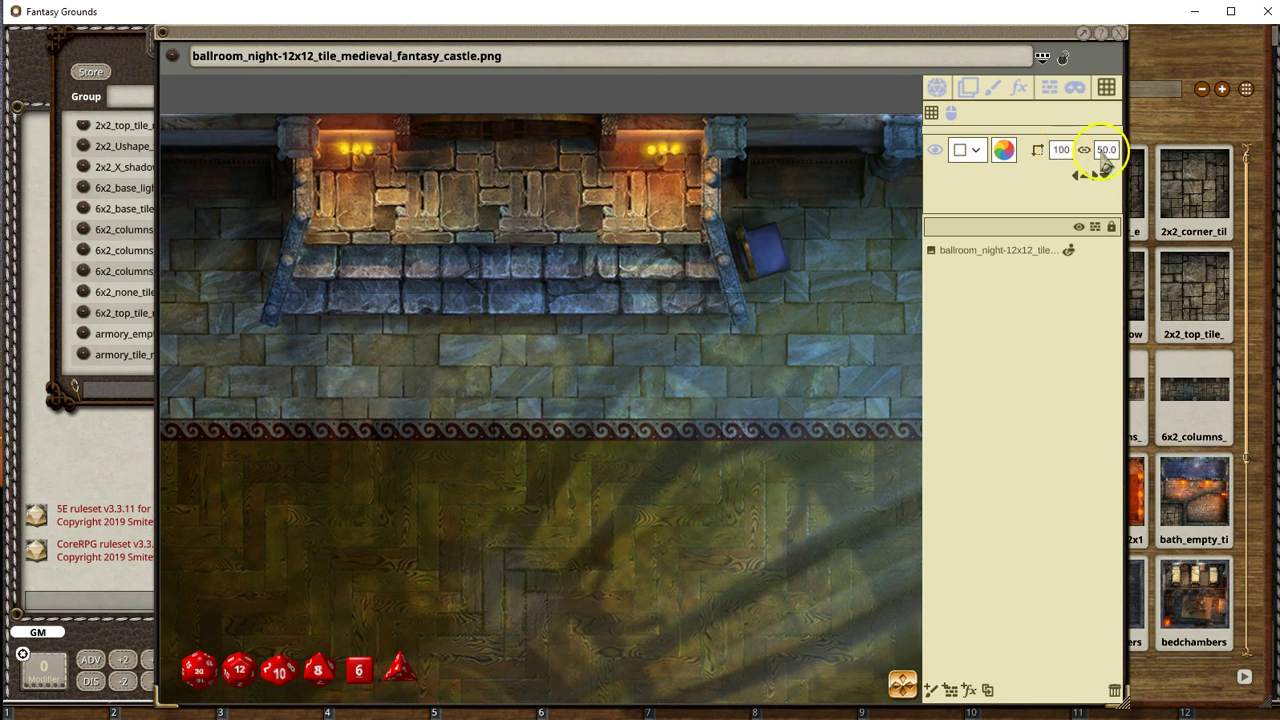
text(100)
key(Tab)
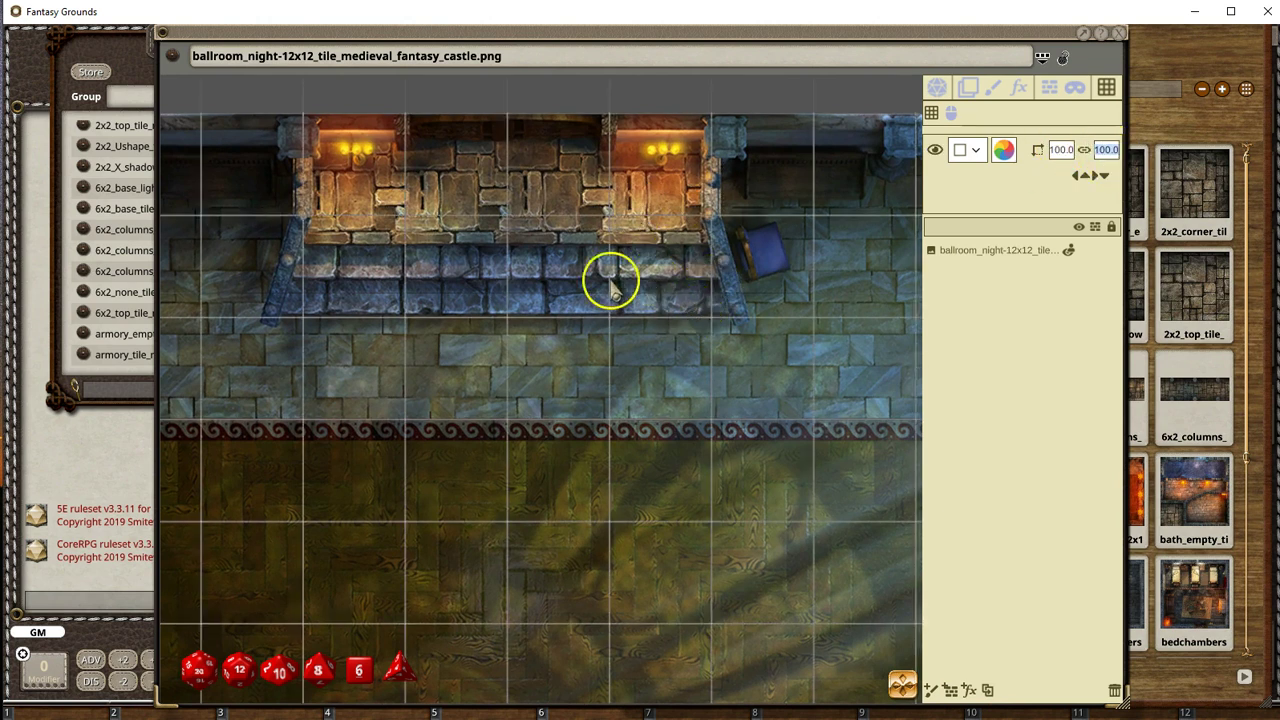
Step: Examine how the grid squares line up with the ballroom's raised stage, stairs and outer edges
scroll(383, 250, down, 3)
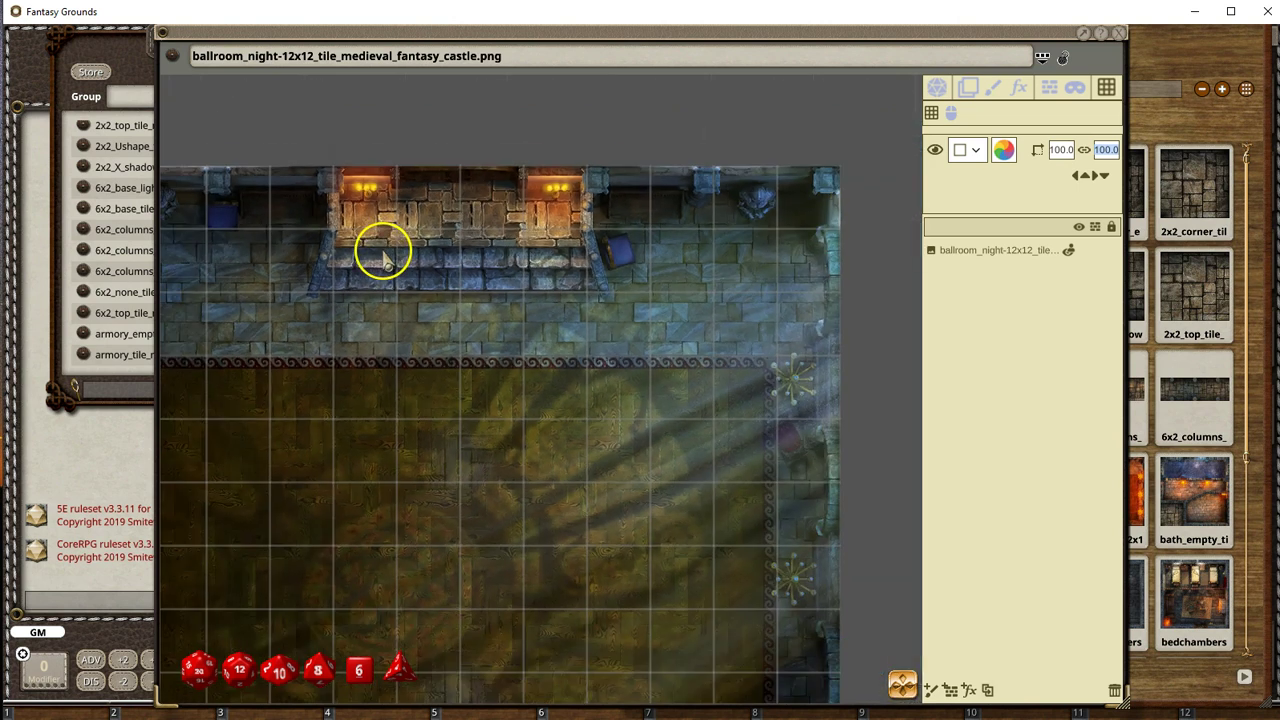
scroll(381, 252, up, 2)
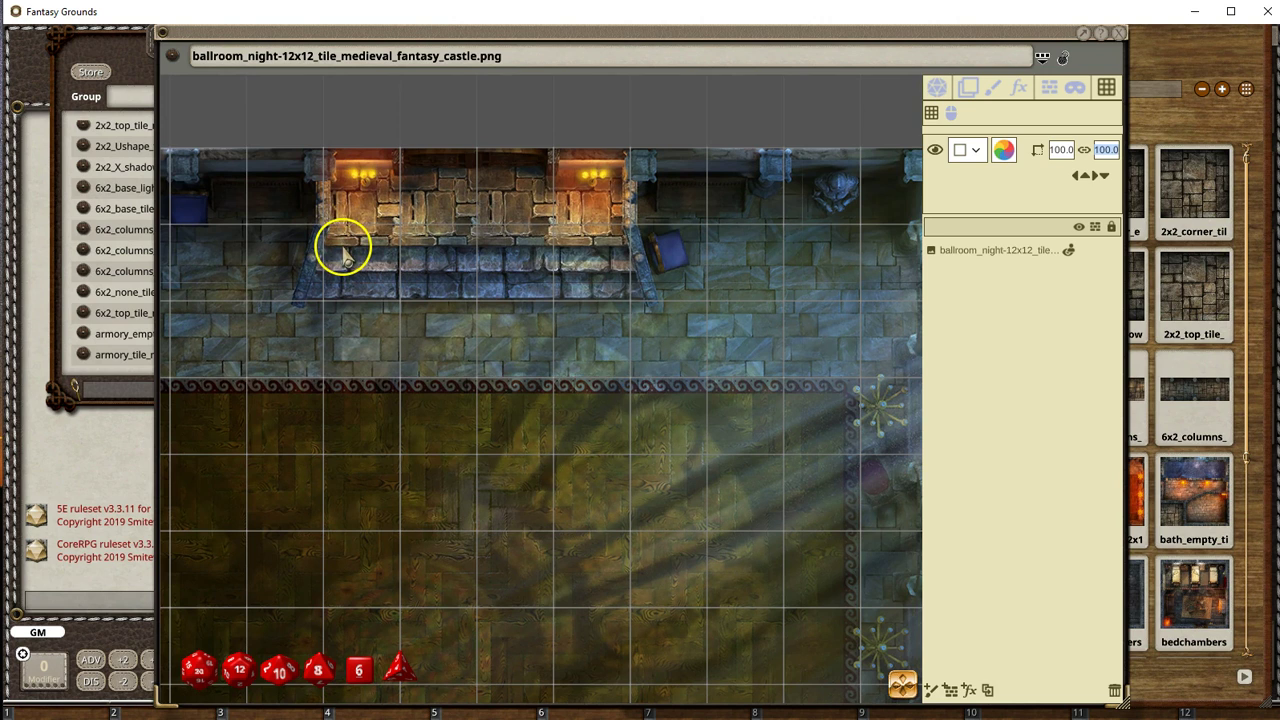
scroll(629, 223, down, 2)
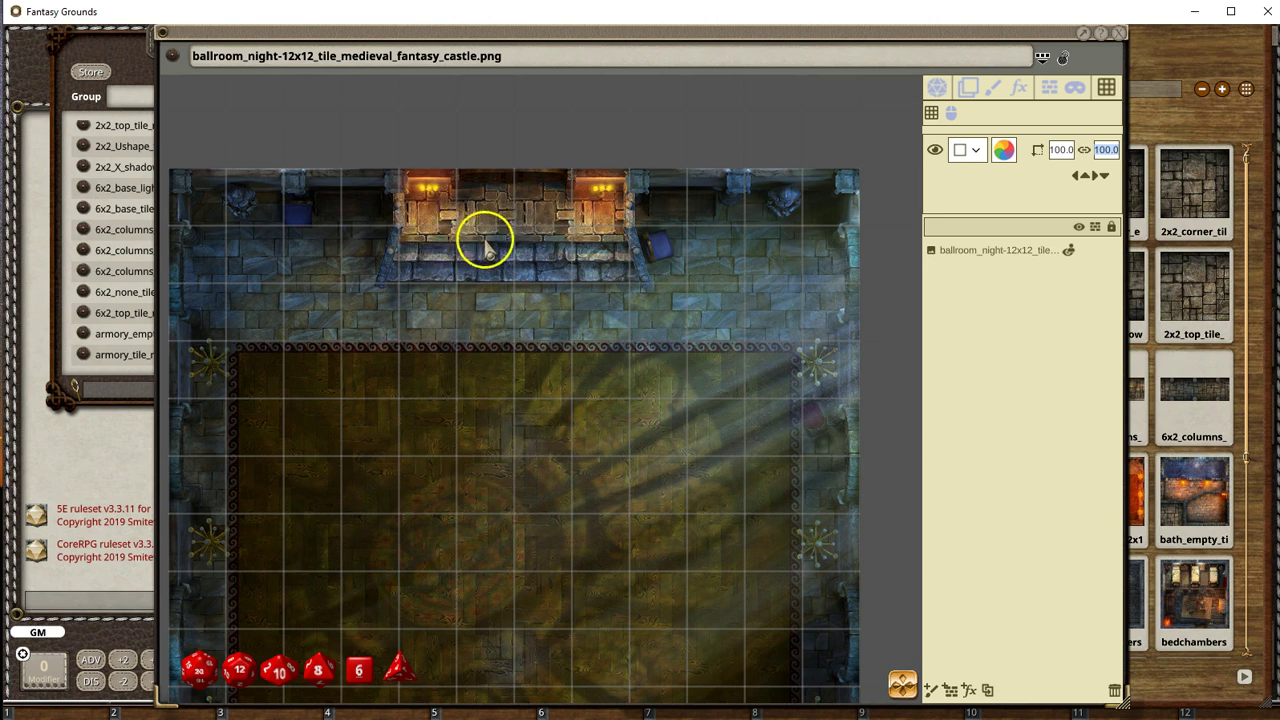
scroll(590, 300, down, 1)
scroll(590, 300, down, 1)
scroll(592, 310, up, 1)
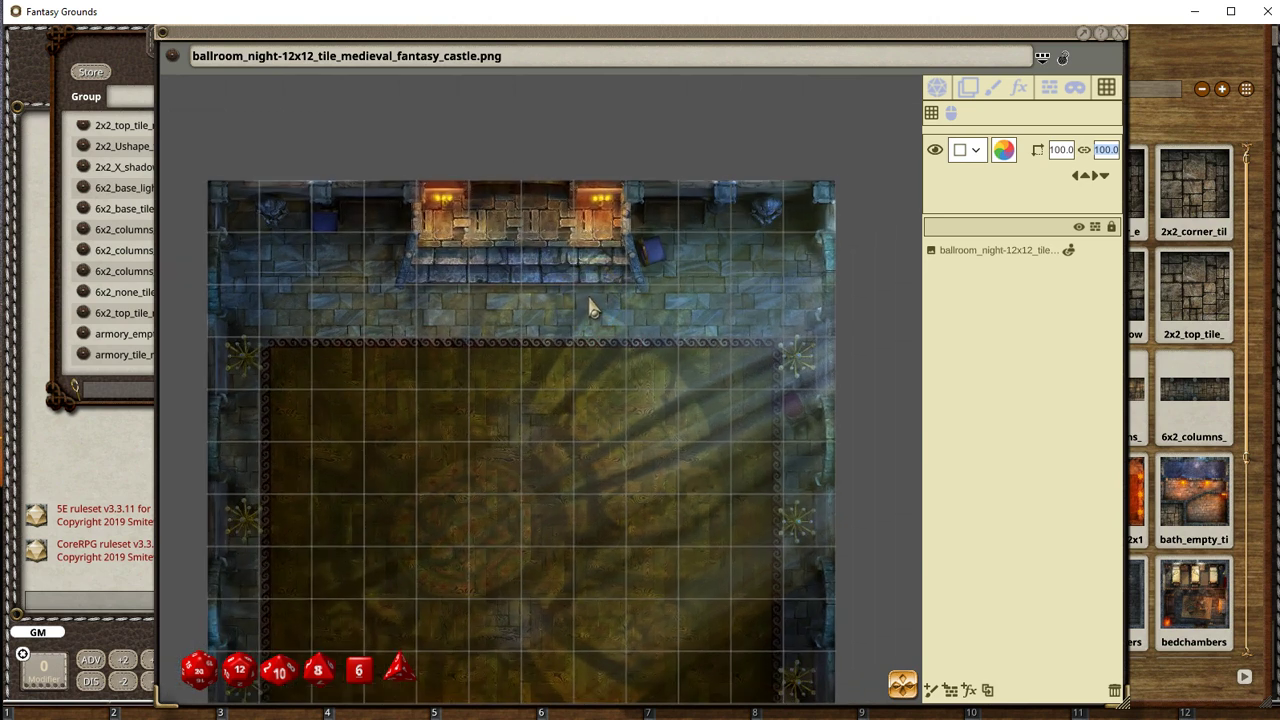
scroll(588, 300, up, 1)
scroll(583, 290, down, 3)
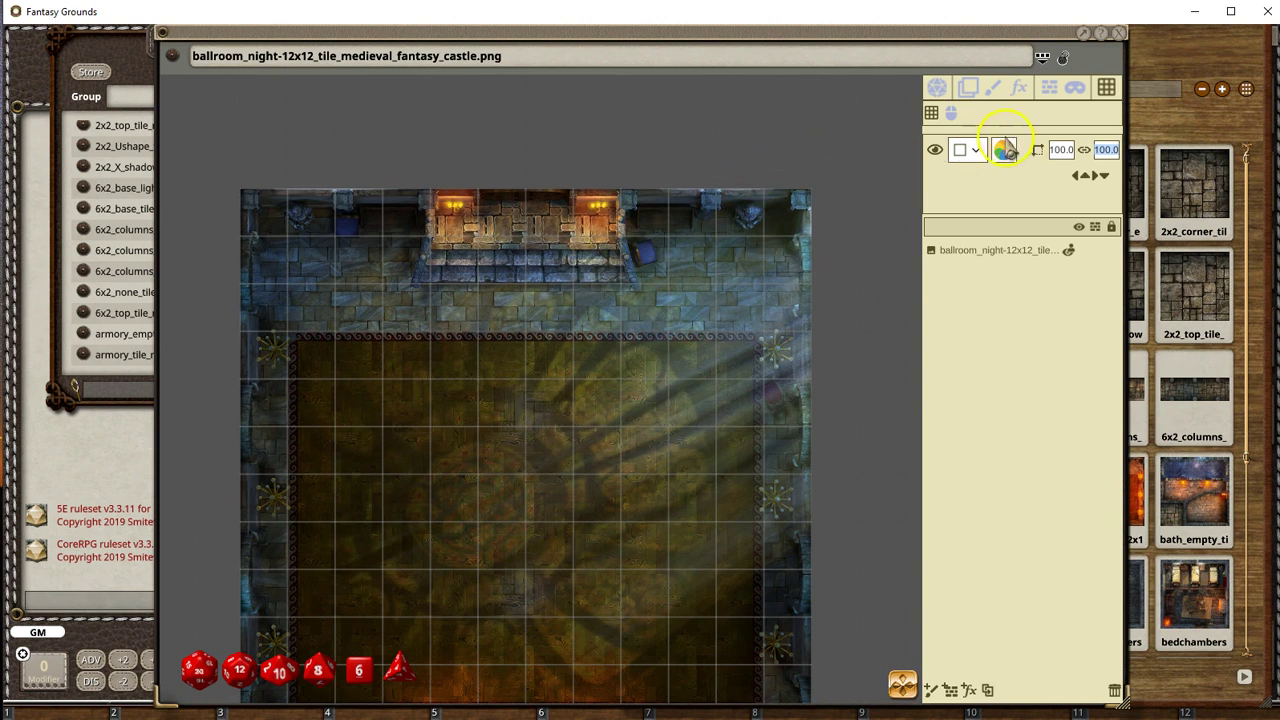
Step: Start a terrain outline at the stairs' lower-left foot and trace it up the stage's left side to the tile's upper edge
click(1048, 90)
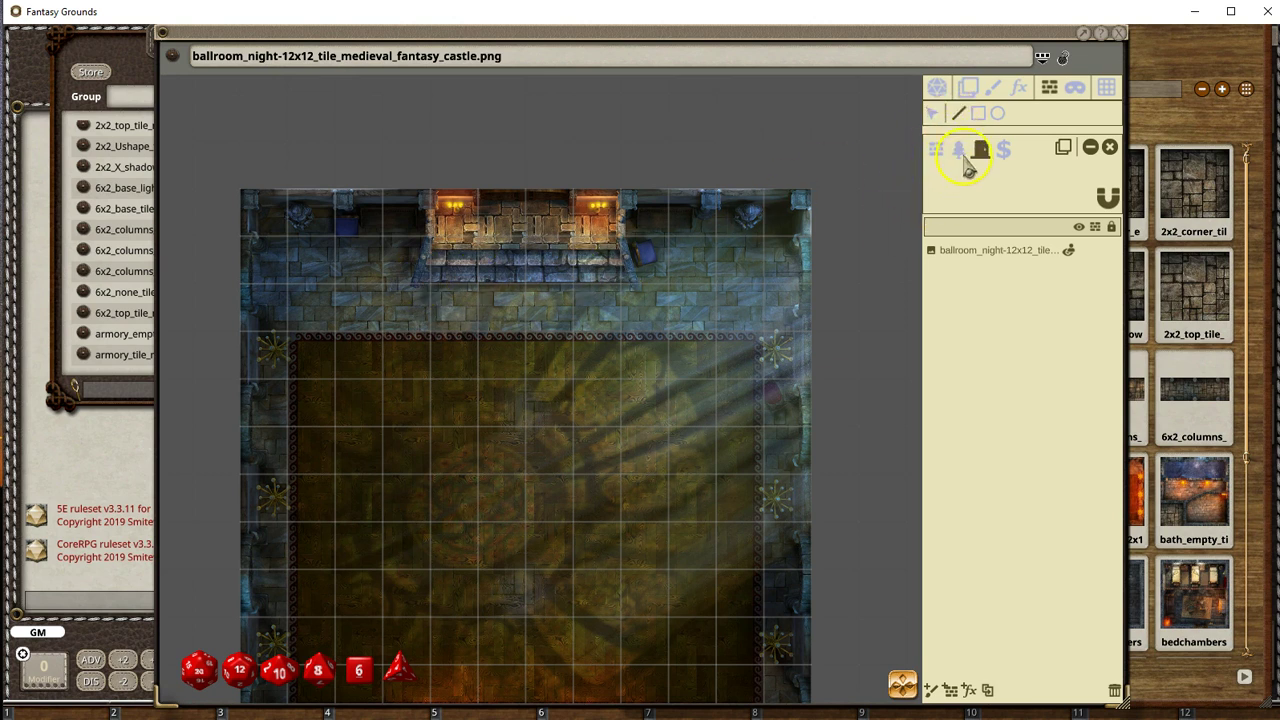
click(415, 292)
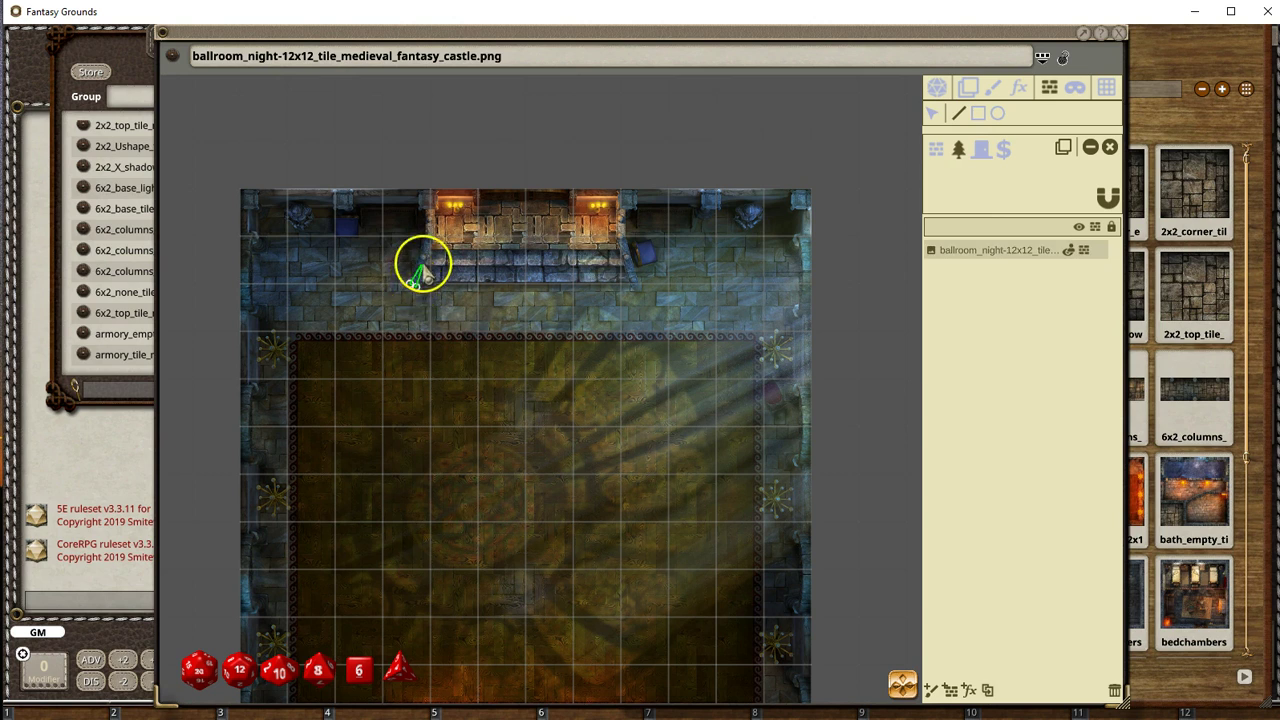
scroll(418, 252, up, 2)
click(428, 233)
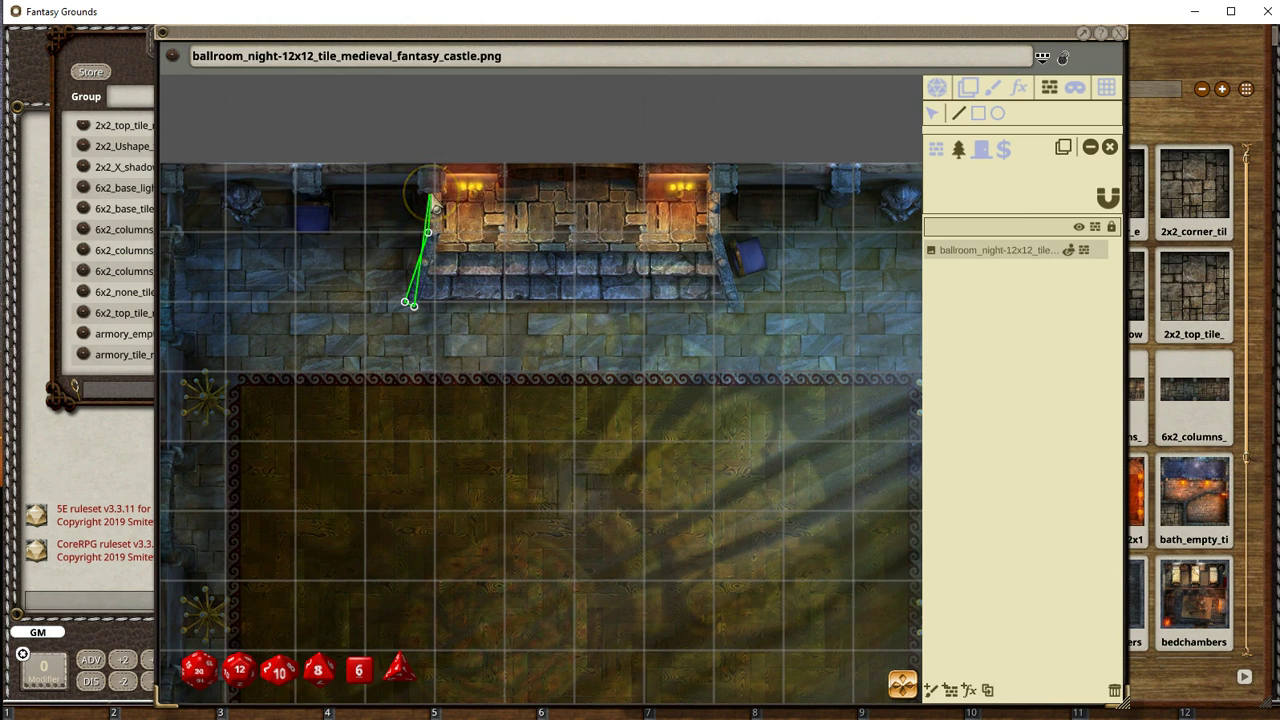
click(433, 168)
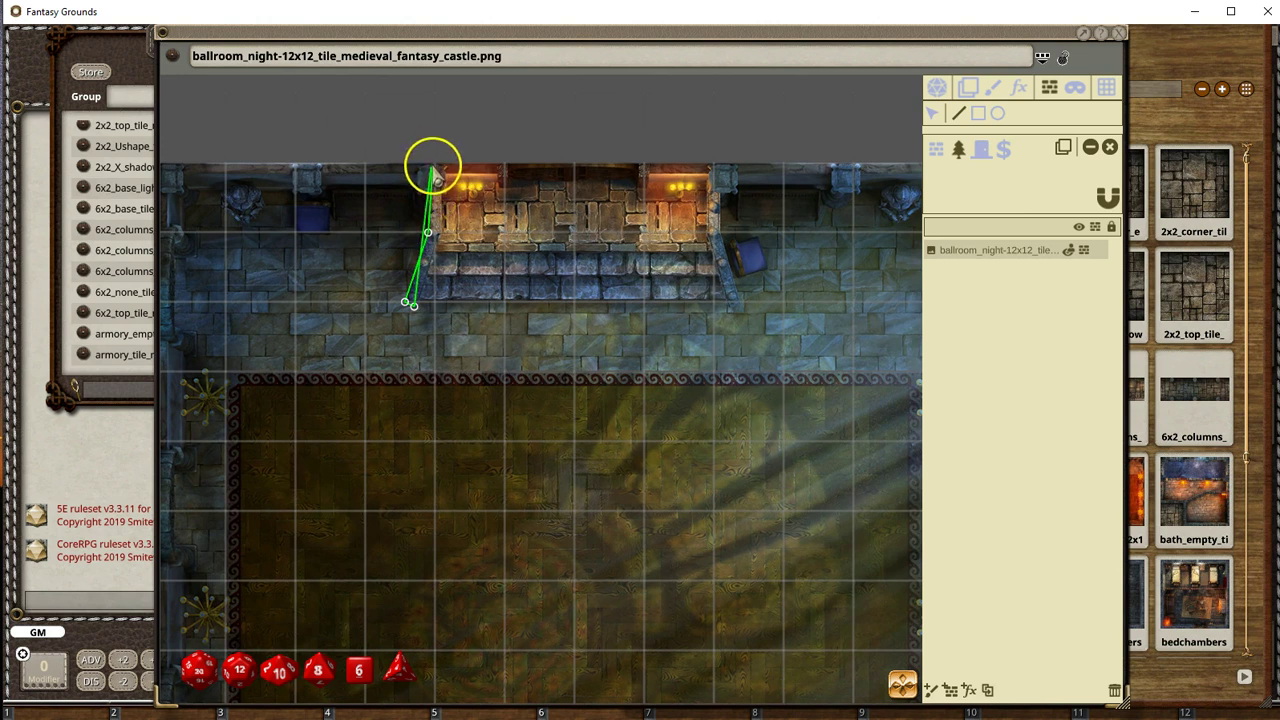
click(430, 192)
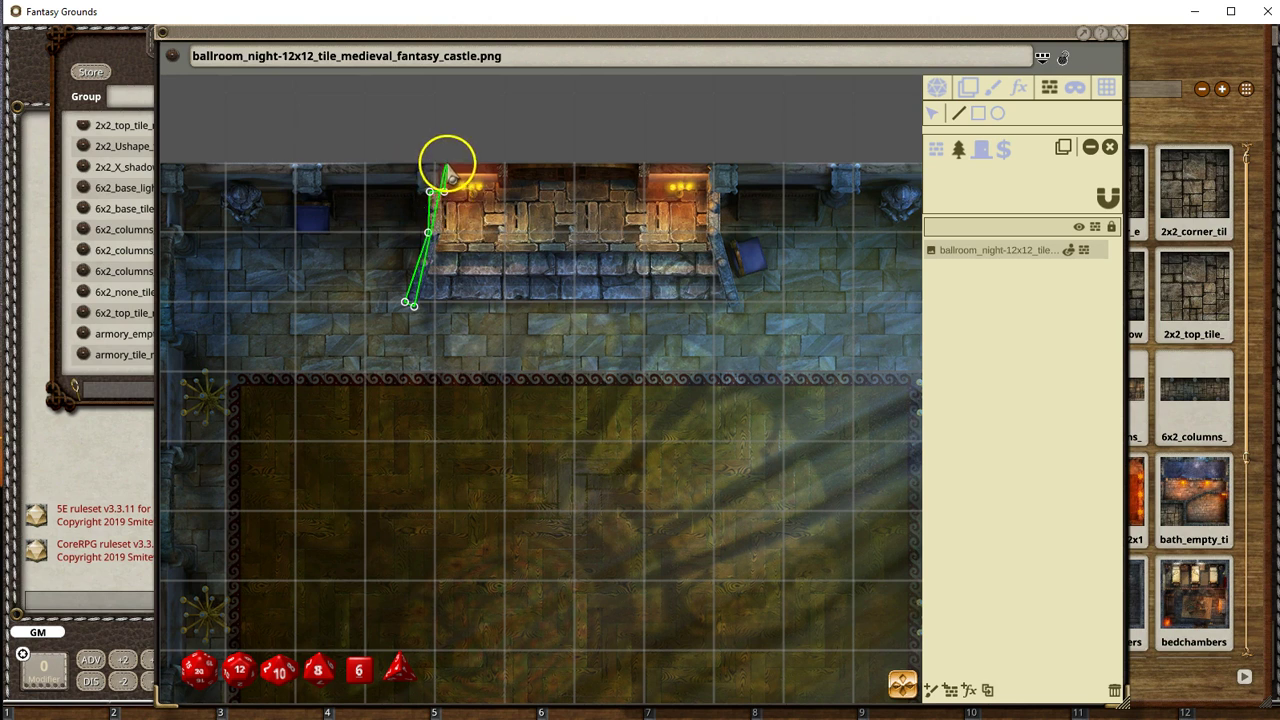
click(446, 164)
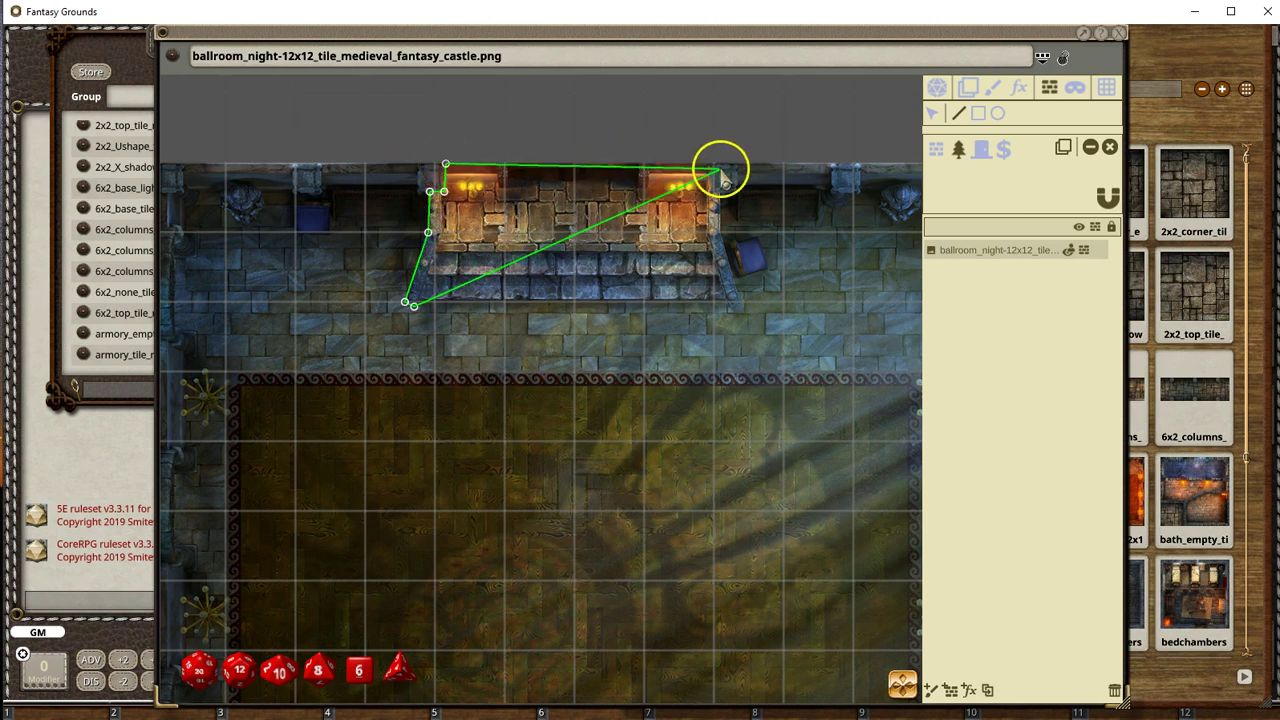
Step: Continue the terrain outline along the tile's upper edge and down the stage's right side, closing it along the front of the stairs
click(712, 163)
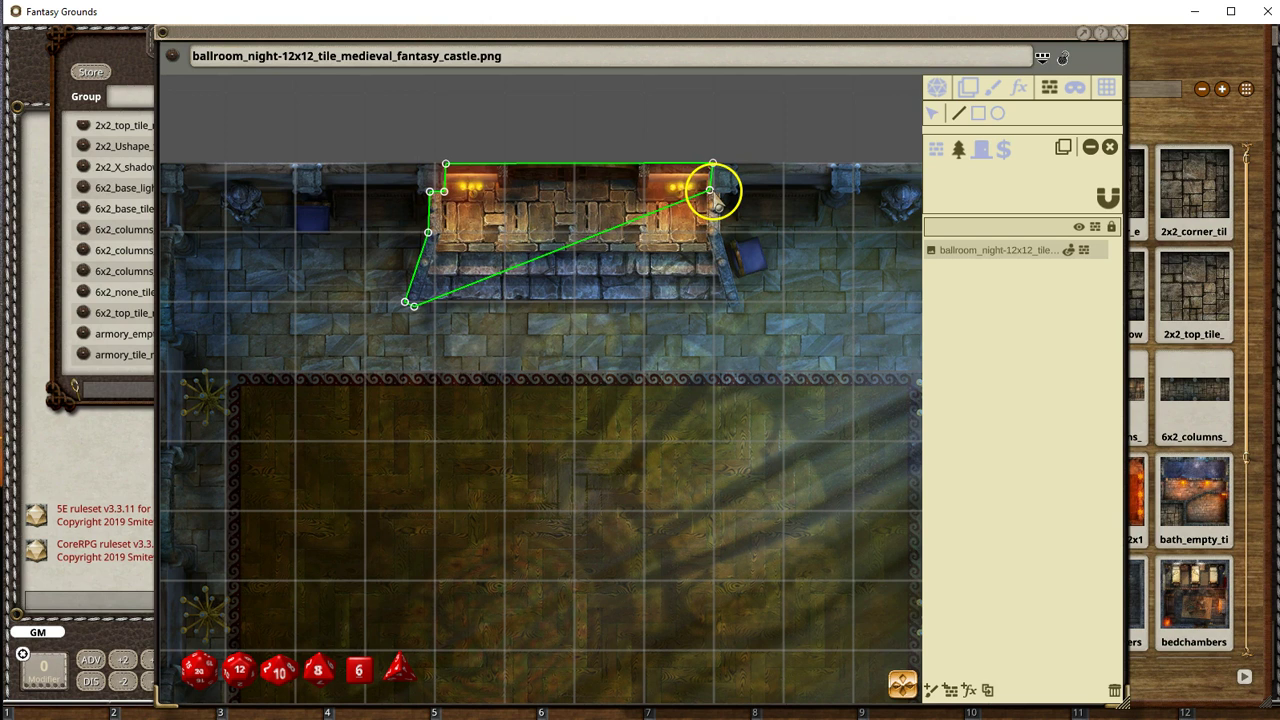
click(720, 194)
click(721, 234)
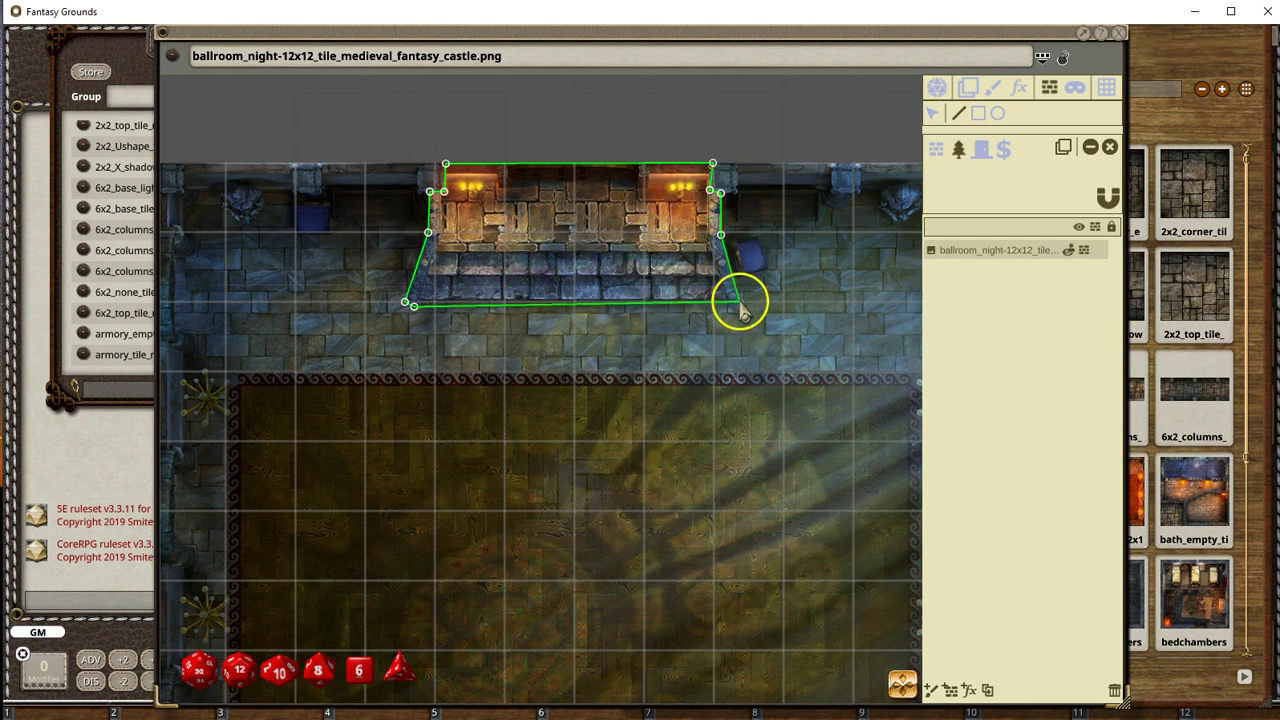
click(738, 301)
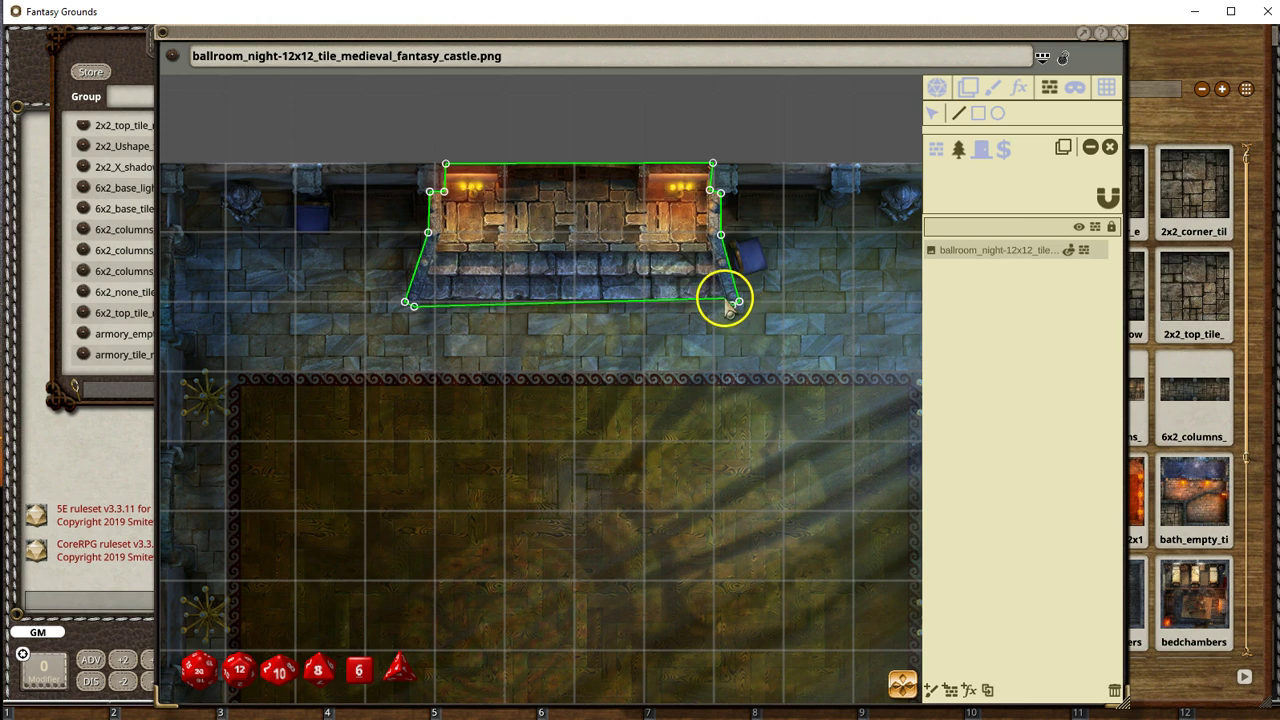
click(727, 301)
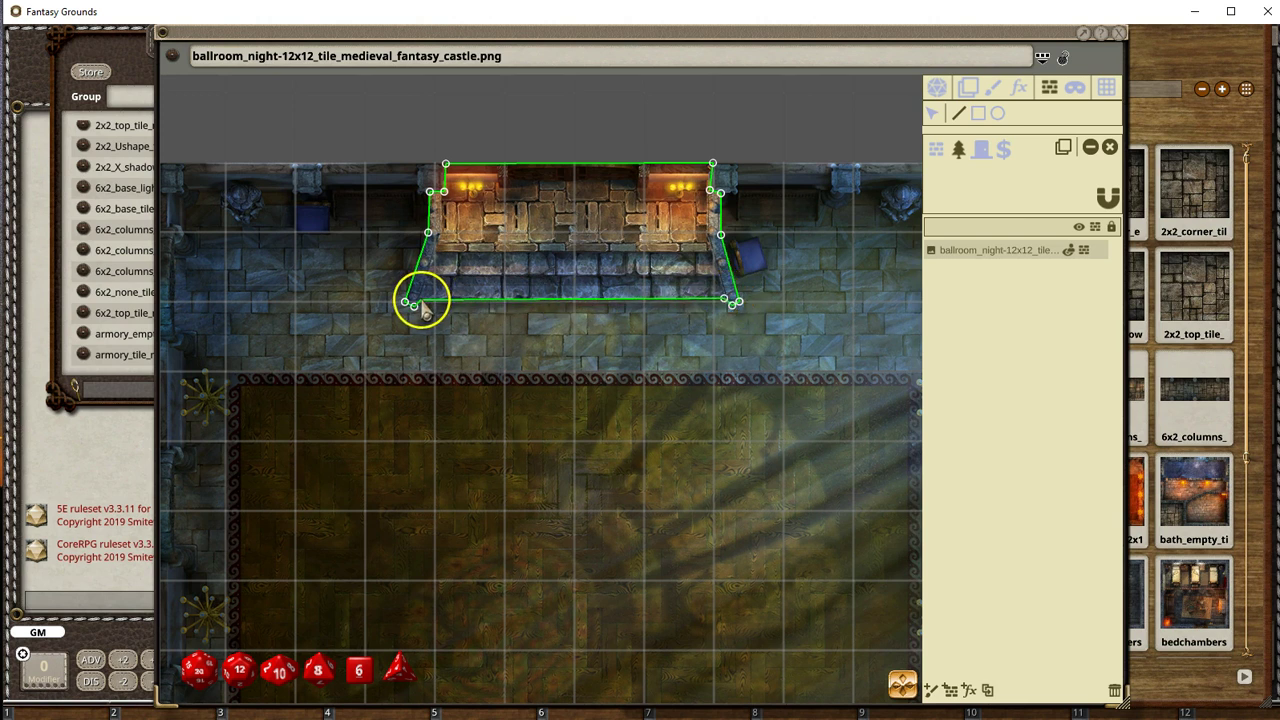
click(413, 304)
Step: Draw a rectangular door over the opening between the two pillars in the middle of the ballroom's lower wall
scroll(457, 443, down, 2)
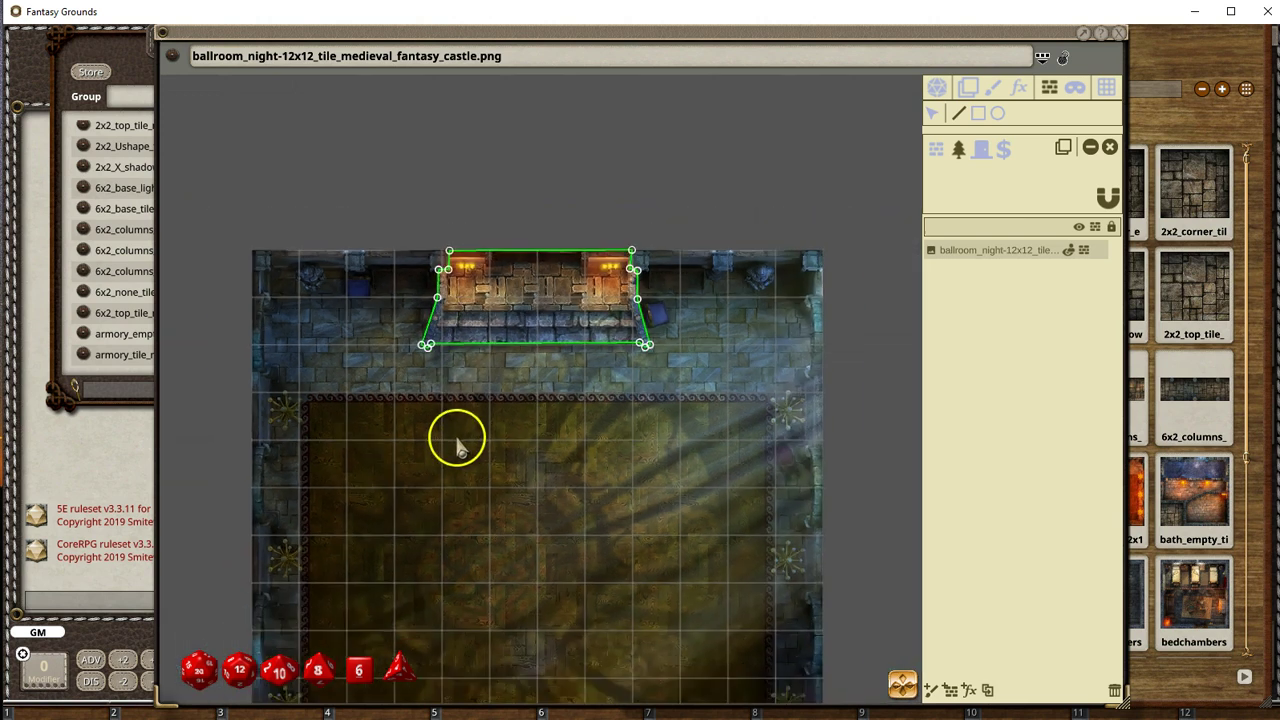
scroll(487, 447, up, 1)
scroll(487, 447, down, 1)
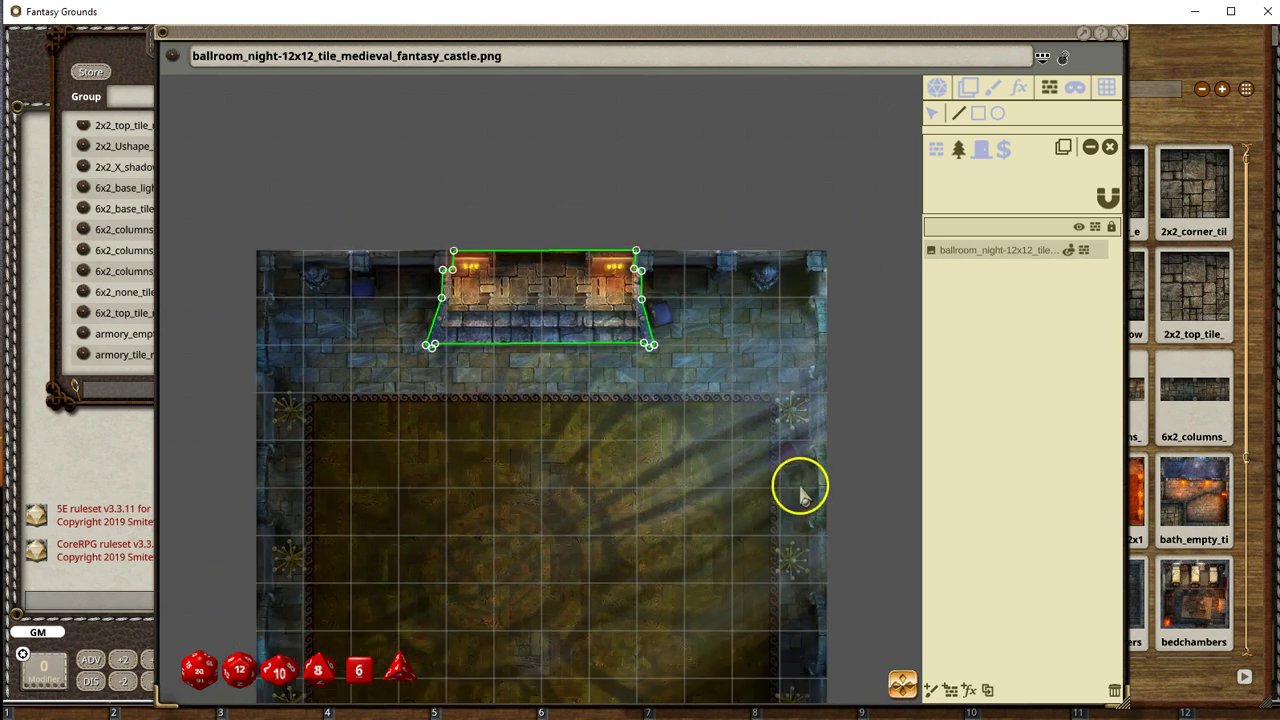
drag(903, 679, 913, 479)
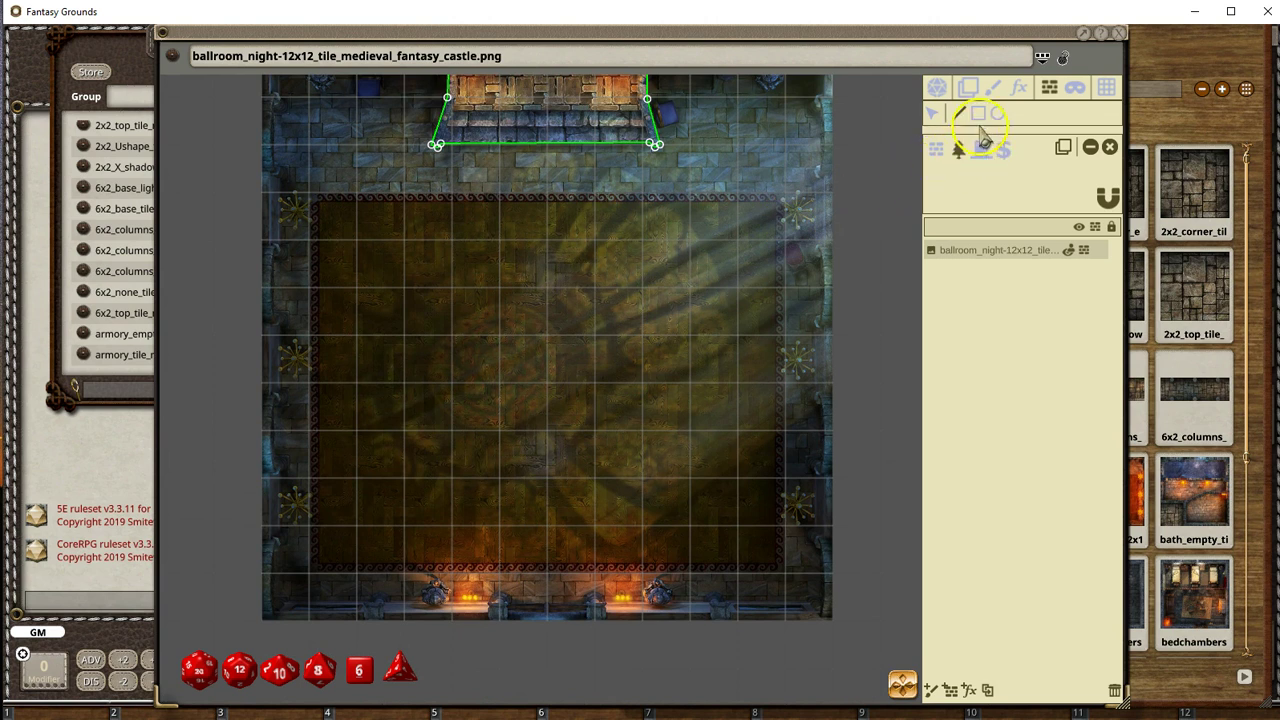
scroll(537, 660, up, 3)
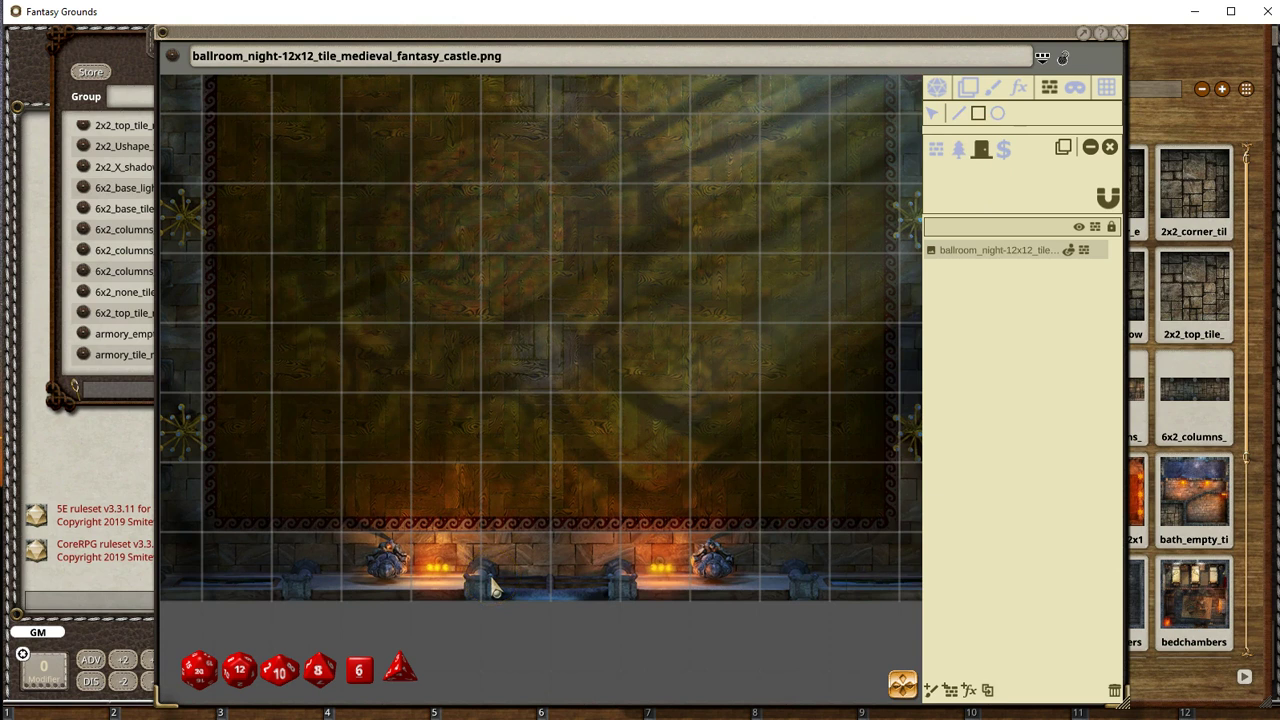
drag(492, 588, 590, 600)
Step: Draw rectangular walls along the ballroom's lower edge, from the right and left corners to just inside the door
scroll(857, 565, down, 3)
click(901, 686)
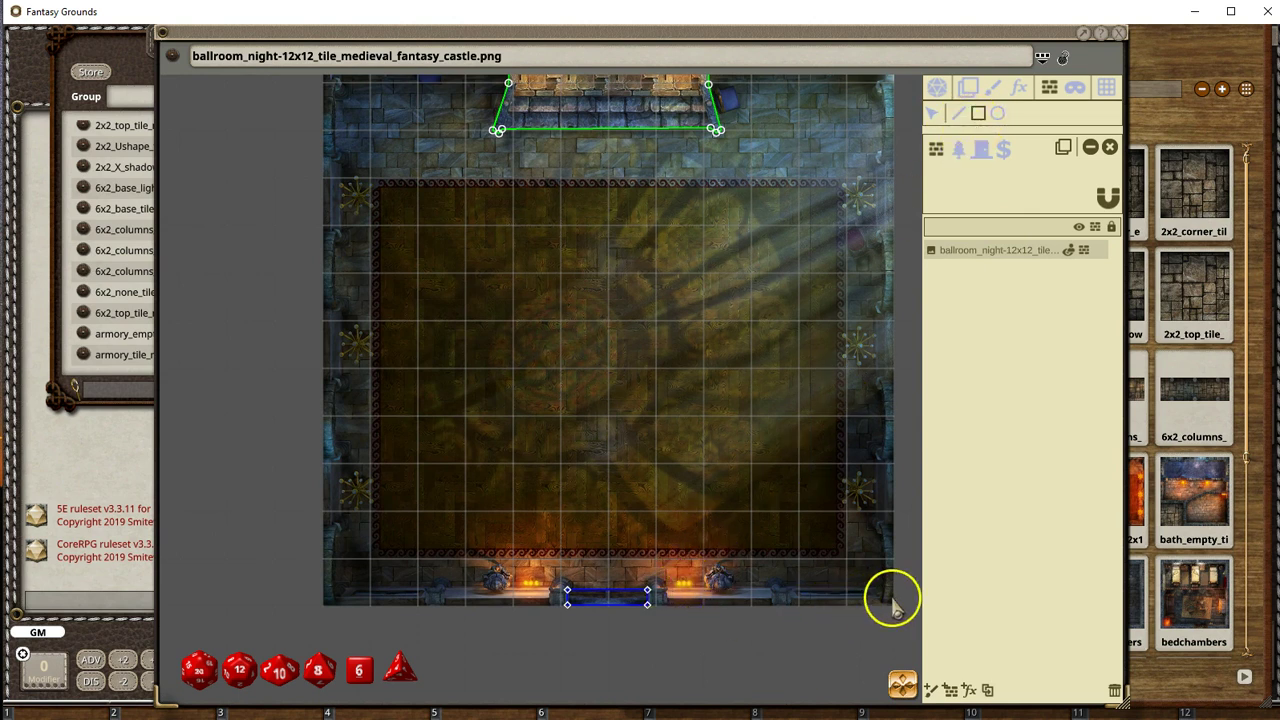
scroll(850, 600, up, 4)
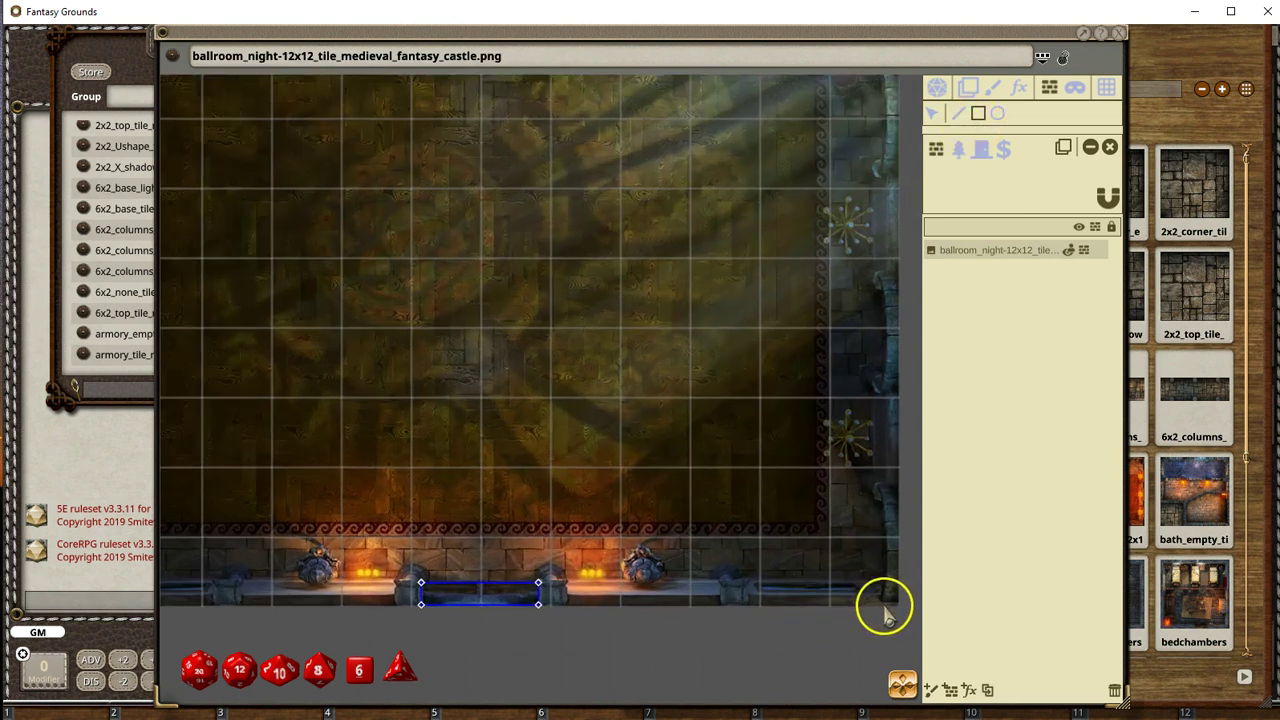
scroll(838, 620, up, 2)
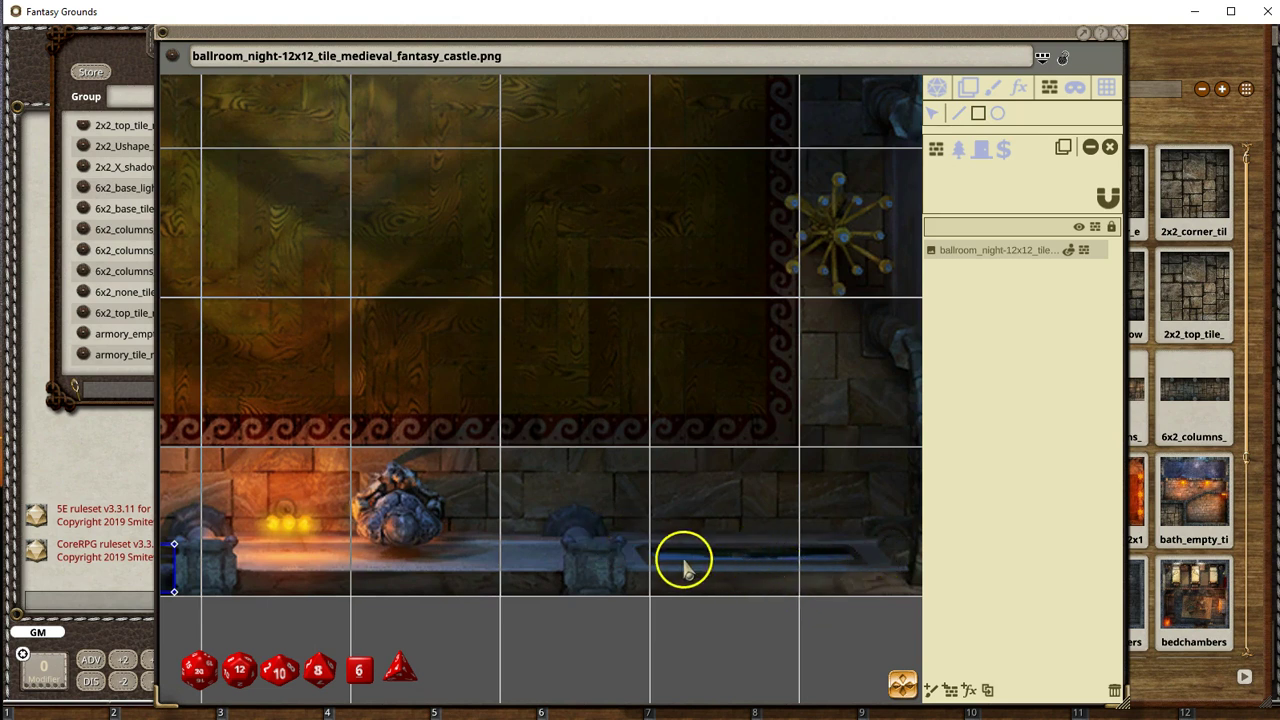
scroll(686, 565, down, 1)
scroll(686, 565, down, 1)
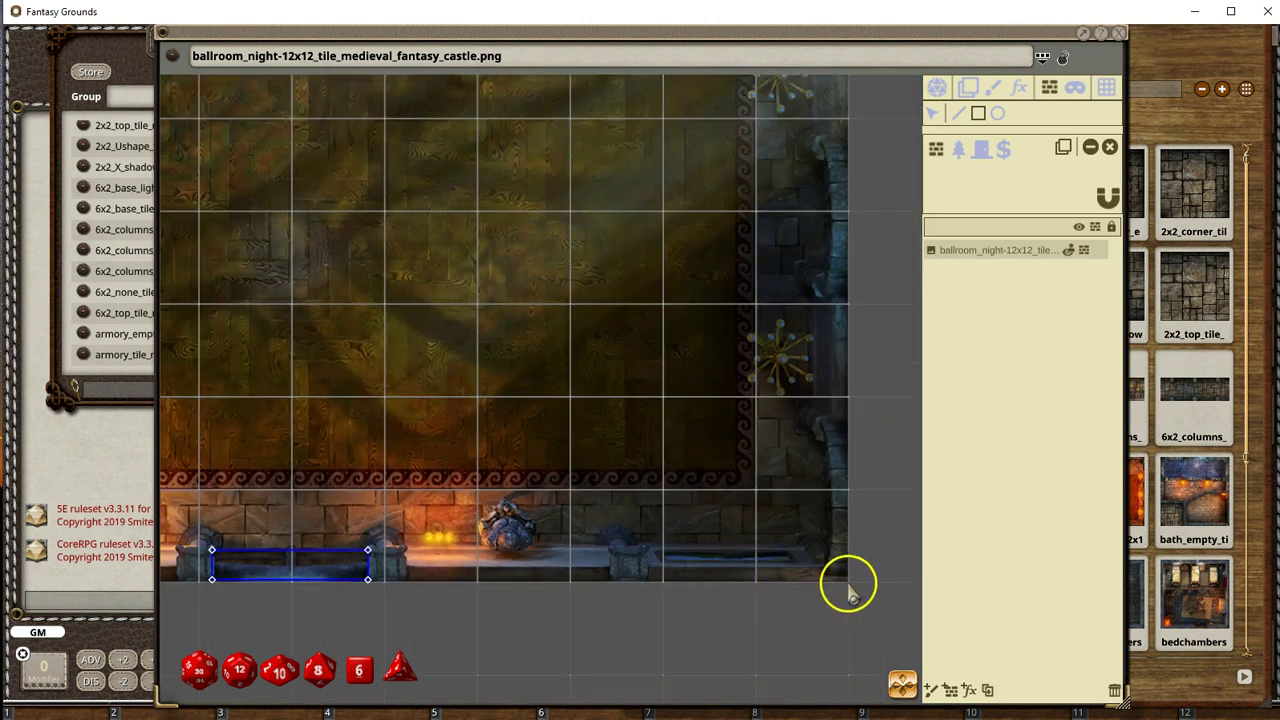
drag(848, 580, 358, 578)
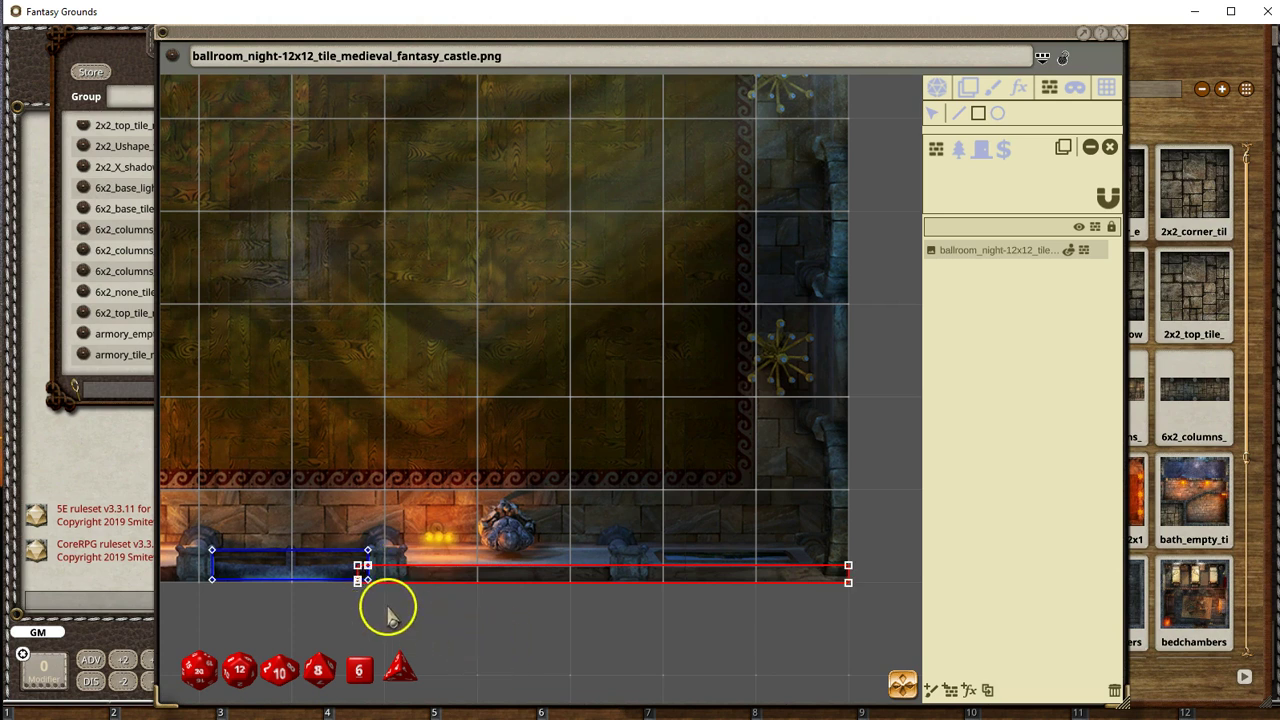
drag(912, 686, 545, 595)
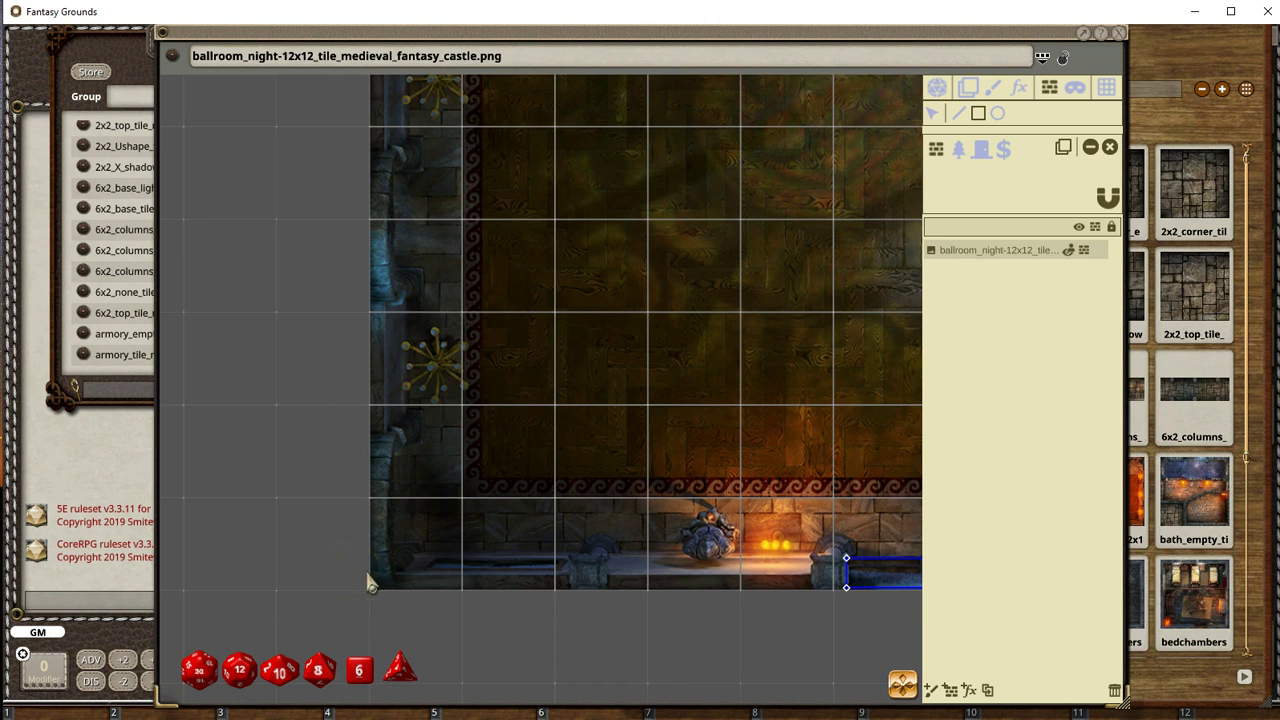
drag(372, 584, 850, 590)
Step: Move the inner upper corners of the two lower-edge walls outward onto the door's left and right sides
drag(900, 674, 966, 648)
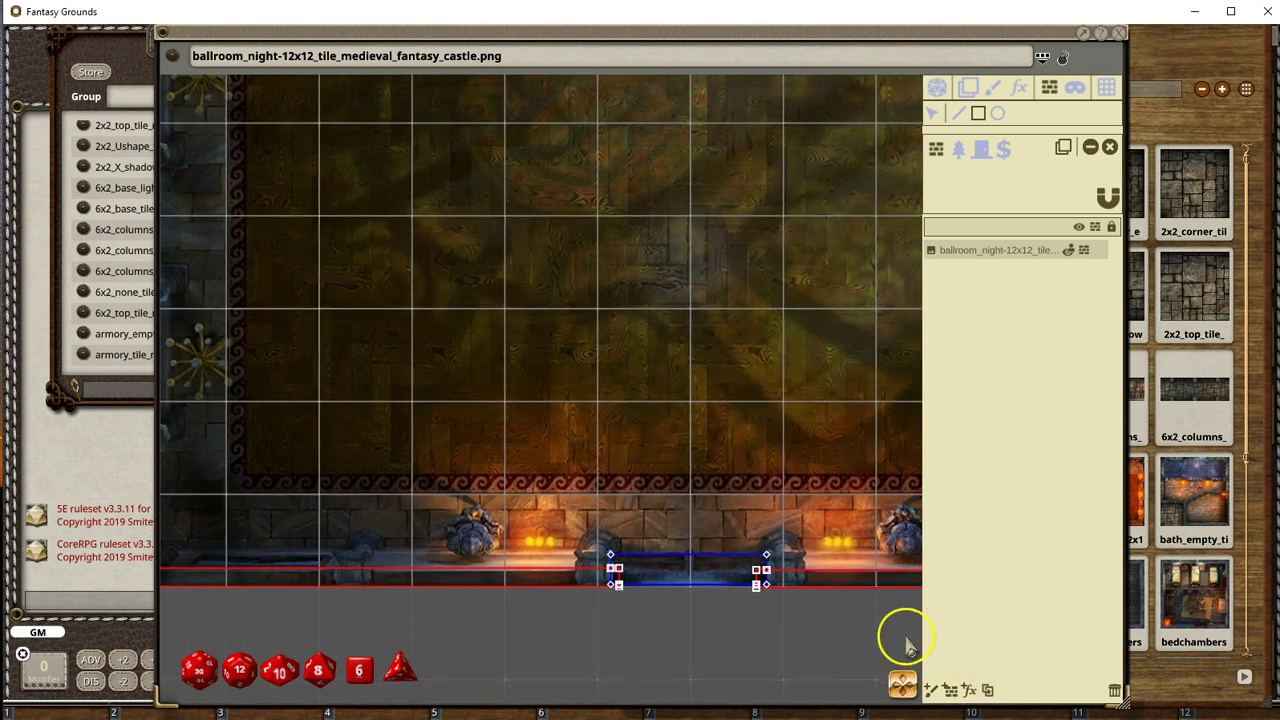
scroll(830, 607, up, 5)
click(933, 114)
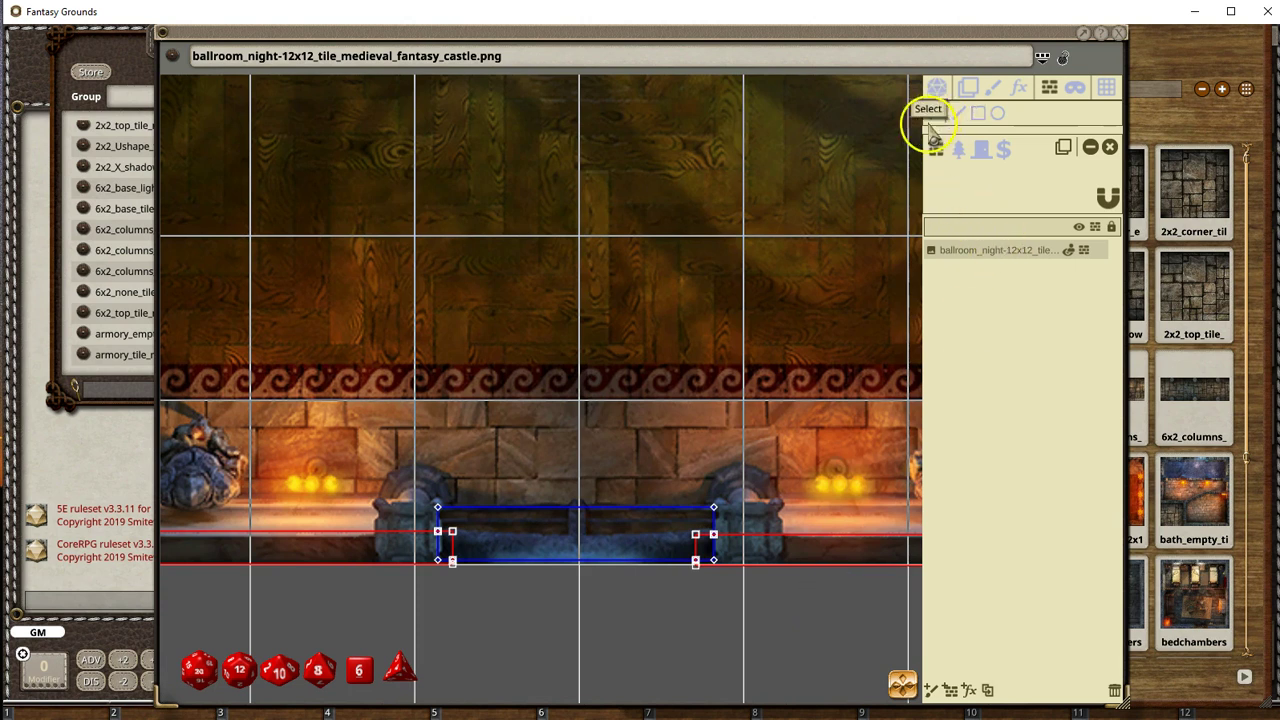
drag(694, 530, 708, 551)
drag(452, 534, 440, 561)
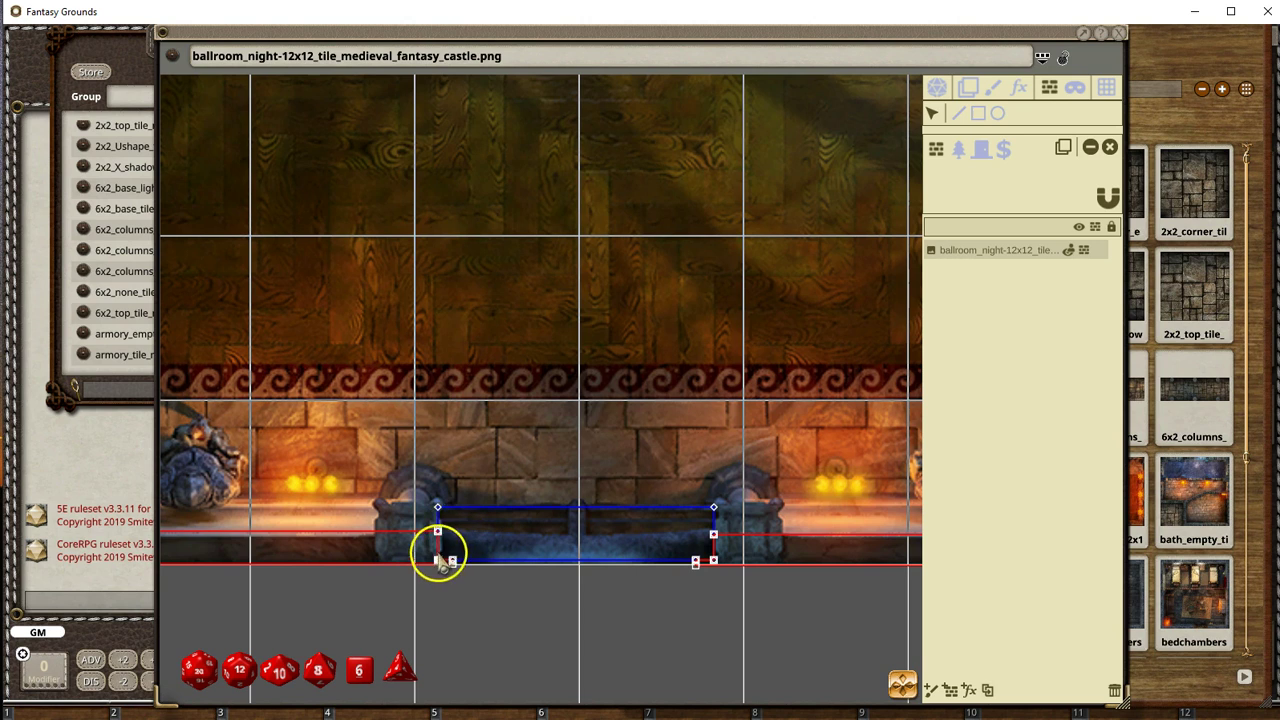
Step: Align the inner bottom corners of both lower-edge walls with the door's sides, along the tile's lower edge
scroll(468, 586, up, 5)
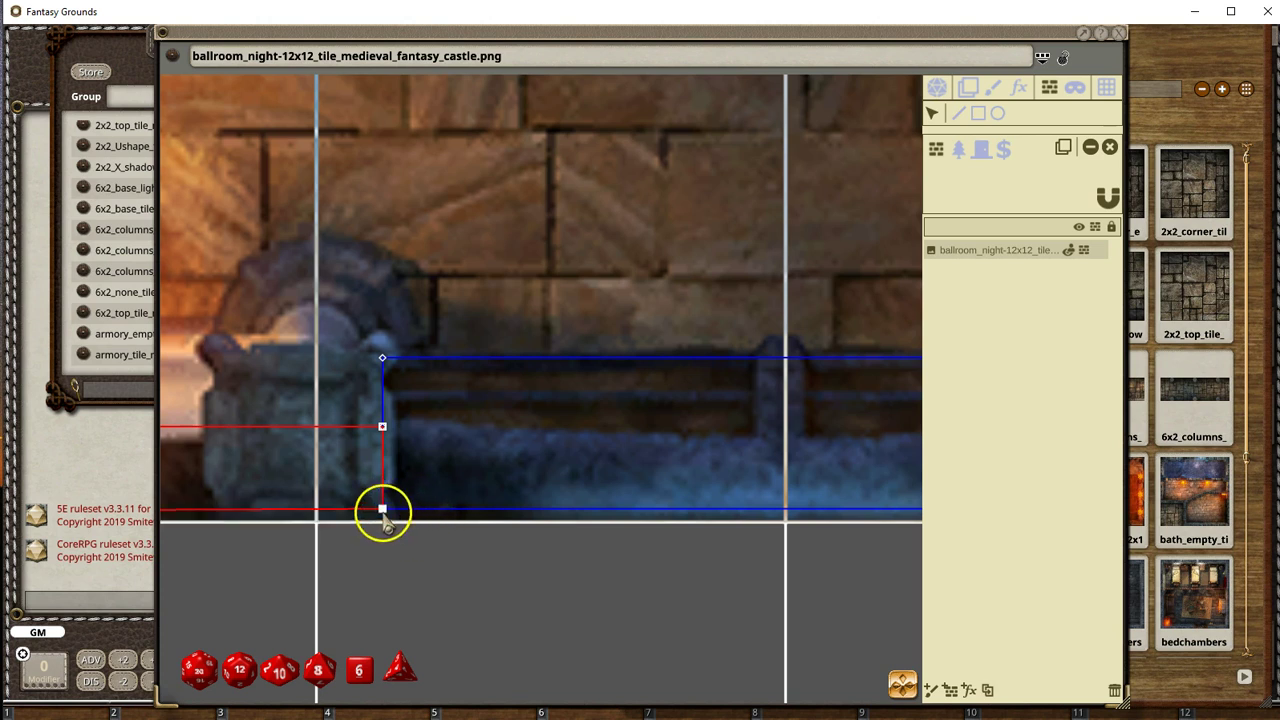
click(384, 524)
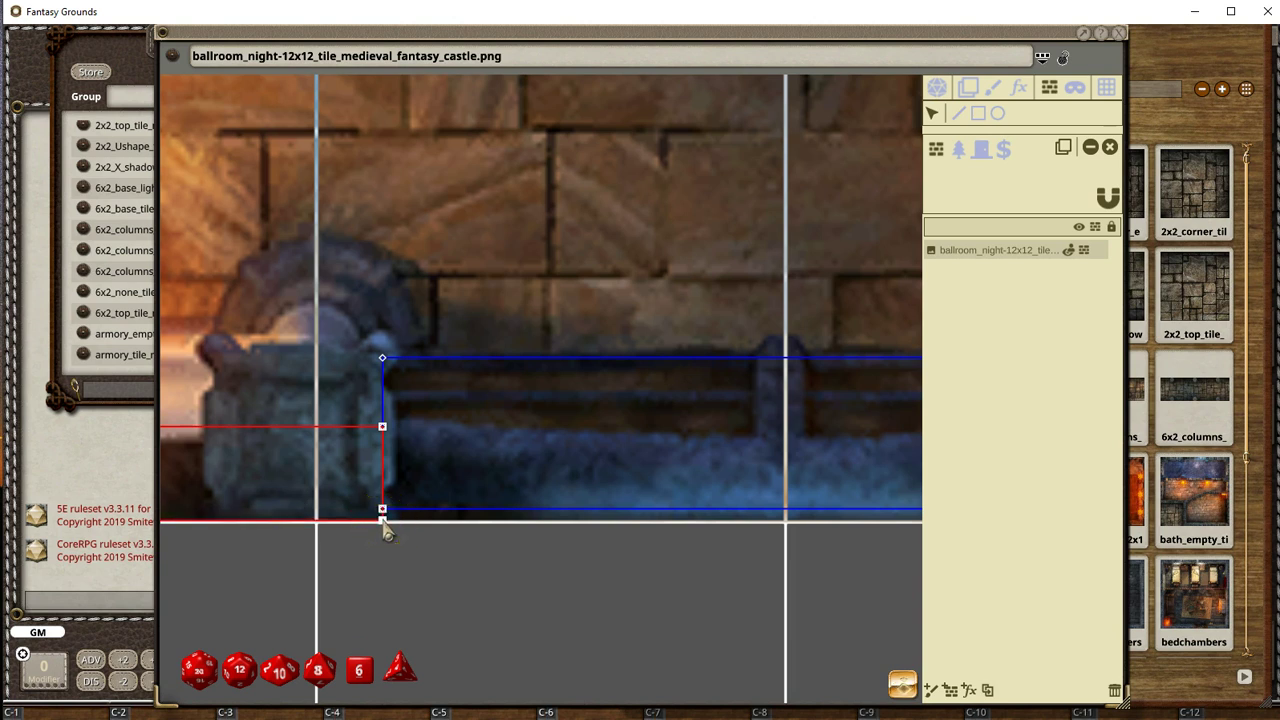
click(383, 508)
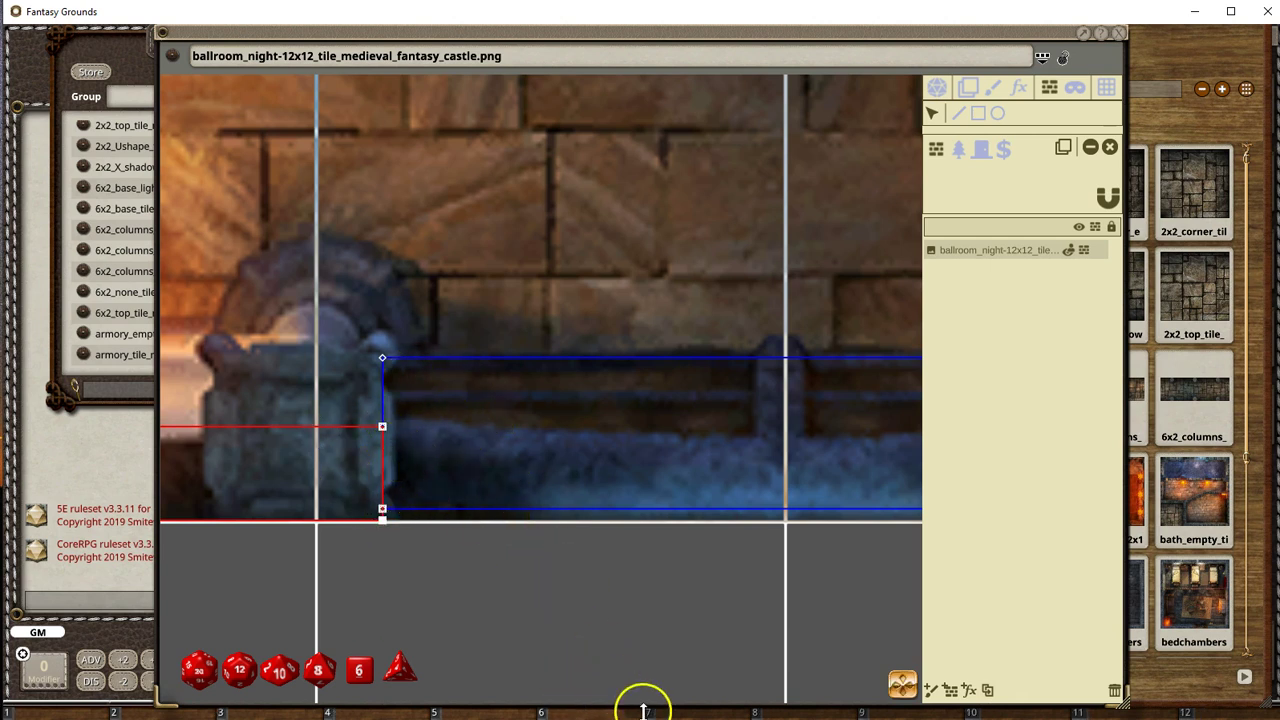
click(678, 488)
click(629, 492)
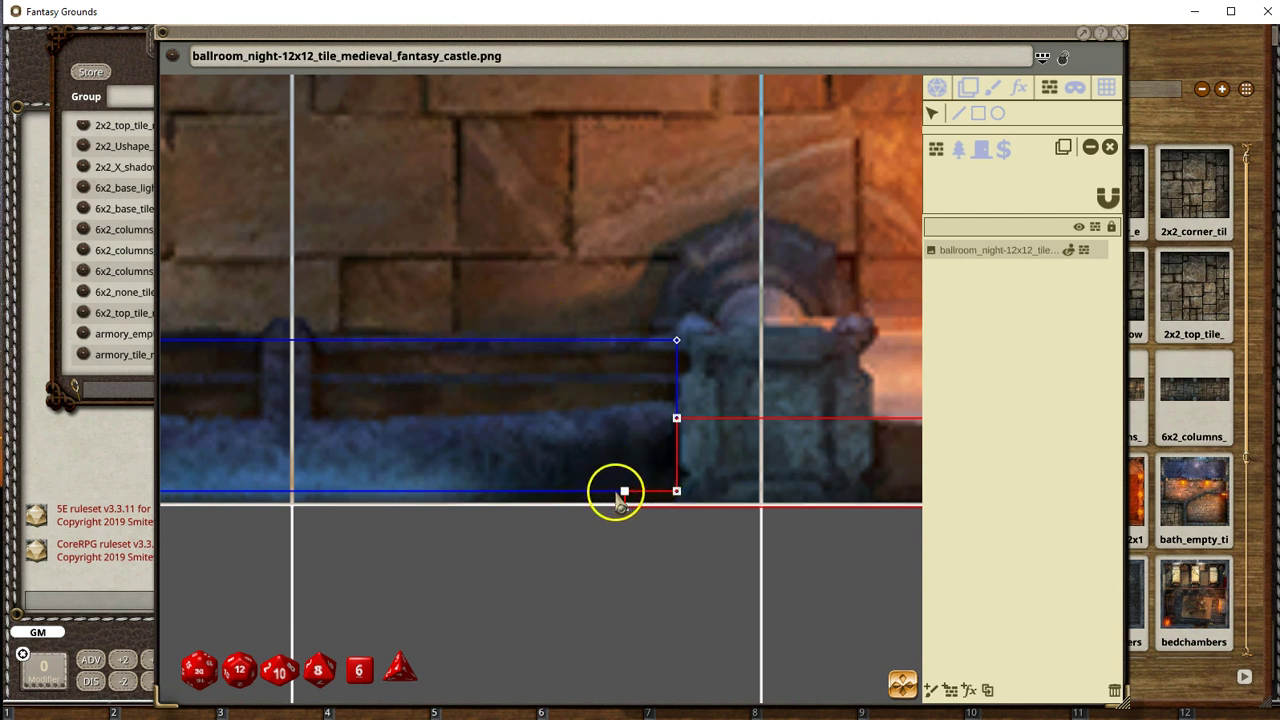
drag(626, 491, 684, 494)
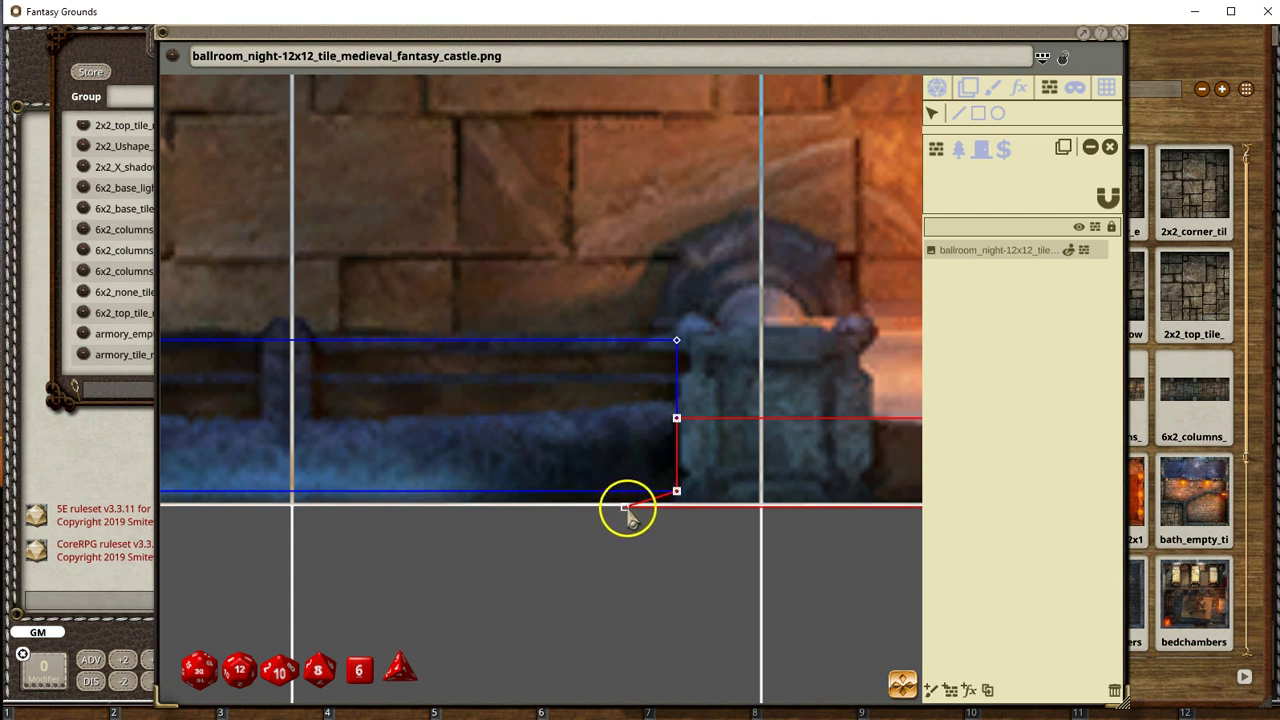
key(ctrl)
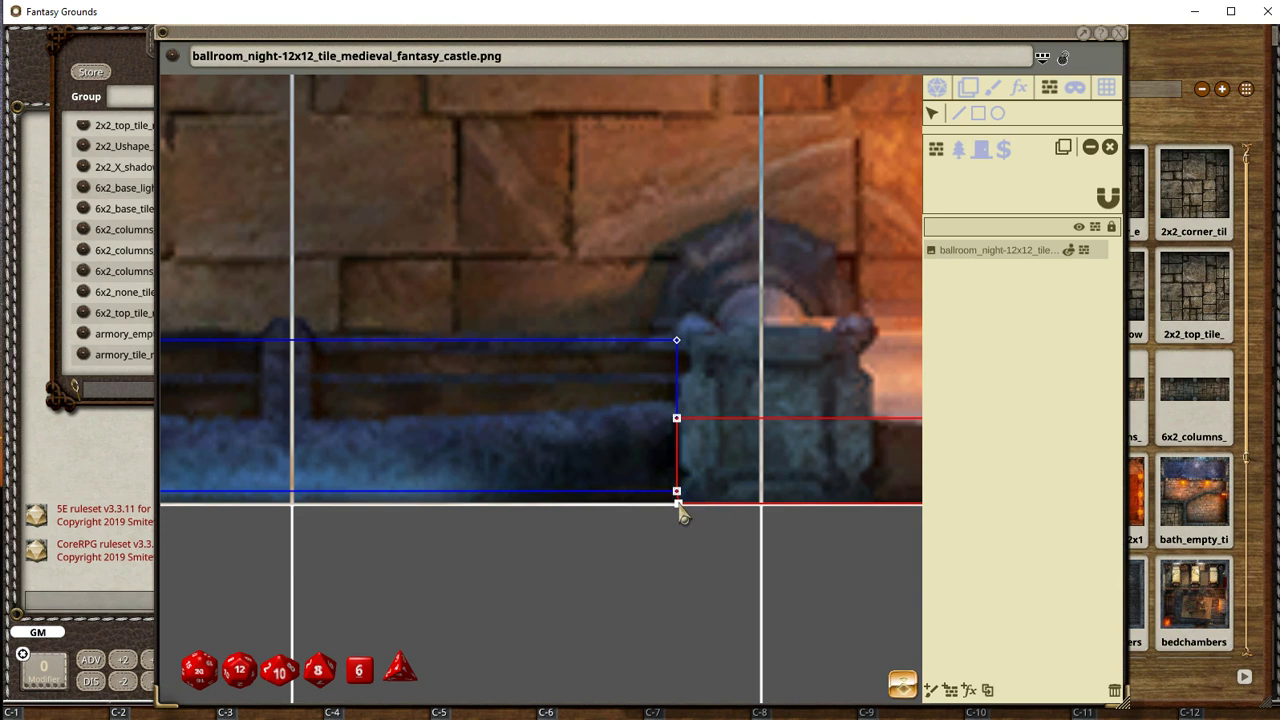
Step: Start a wall outline at the lower alcove in the ballroom's right wall and trace it up around the upper pillar to the tile's edge
click(903, 682)
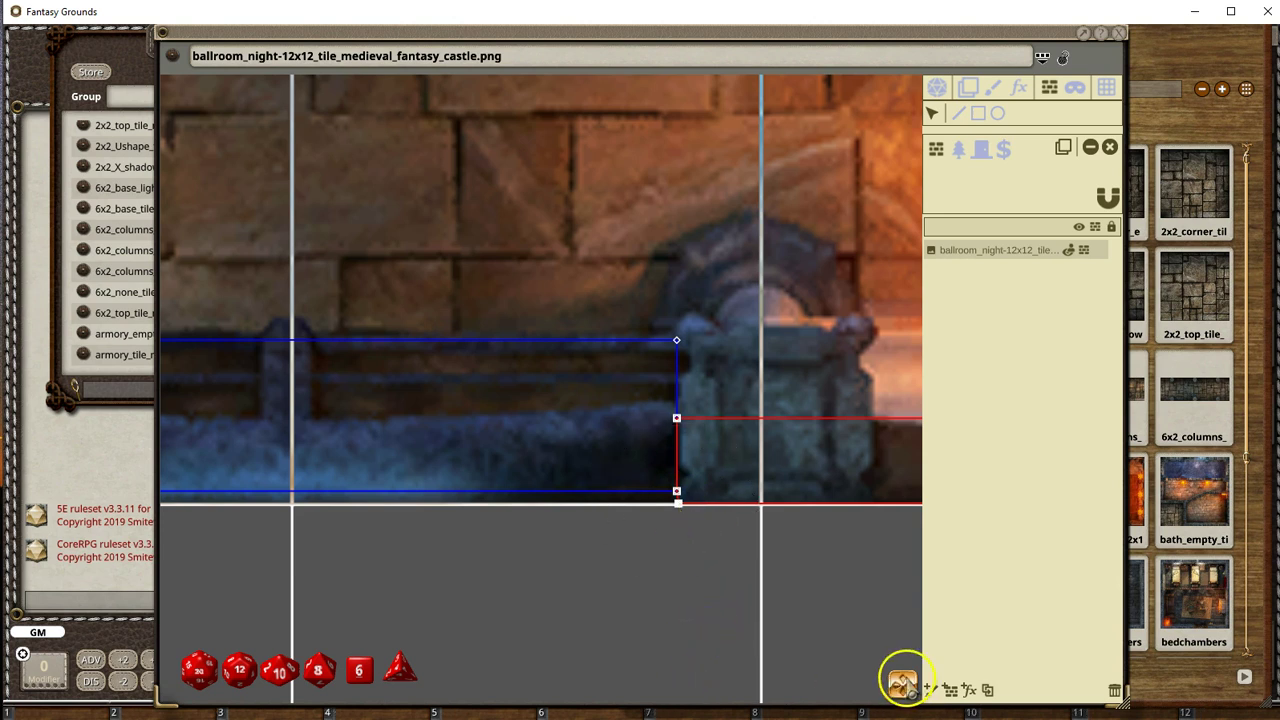
scroll(870, 620, down, 3)
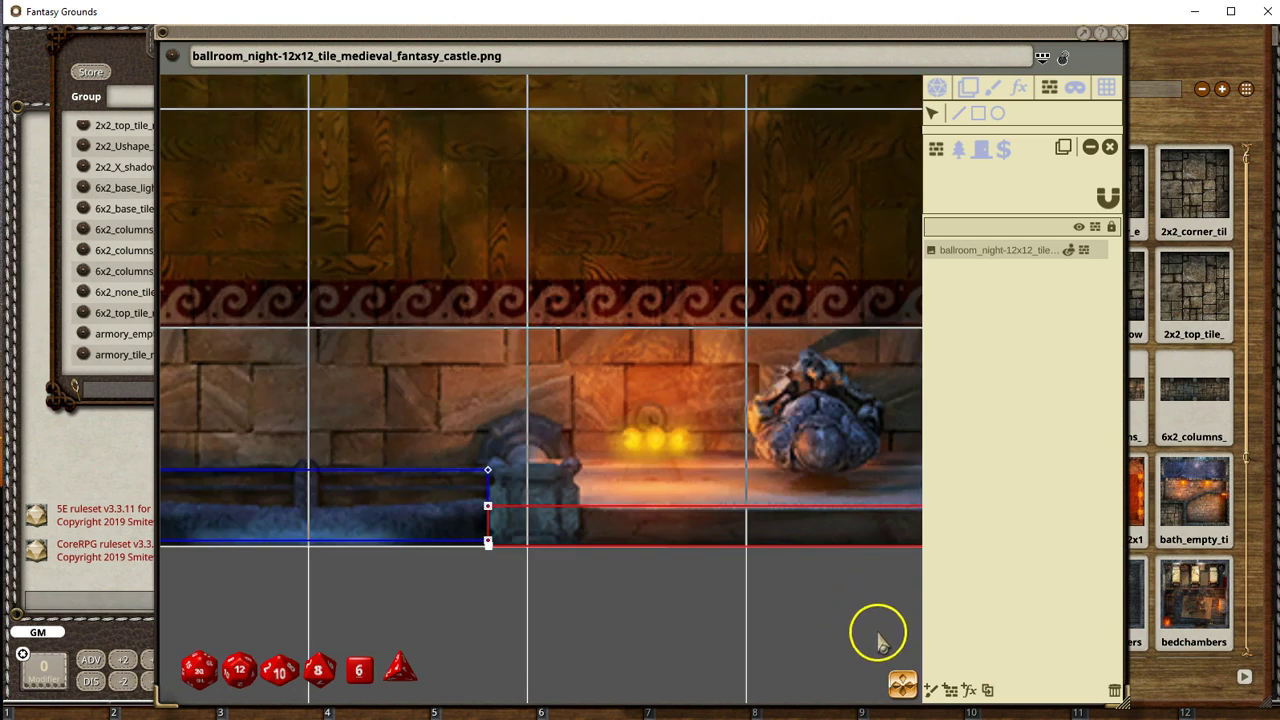
scroll(740, 406, up, 2)
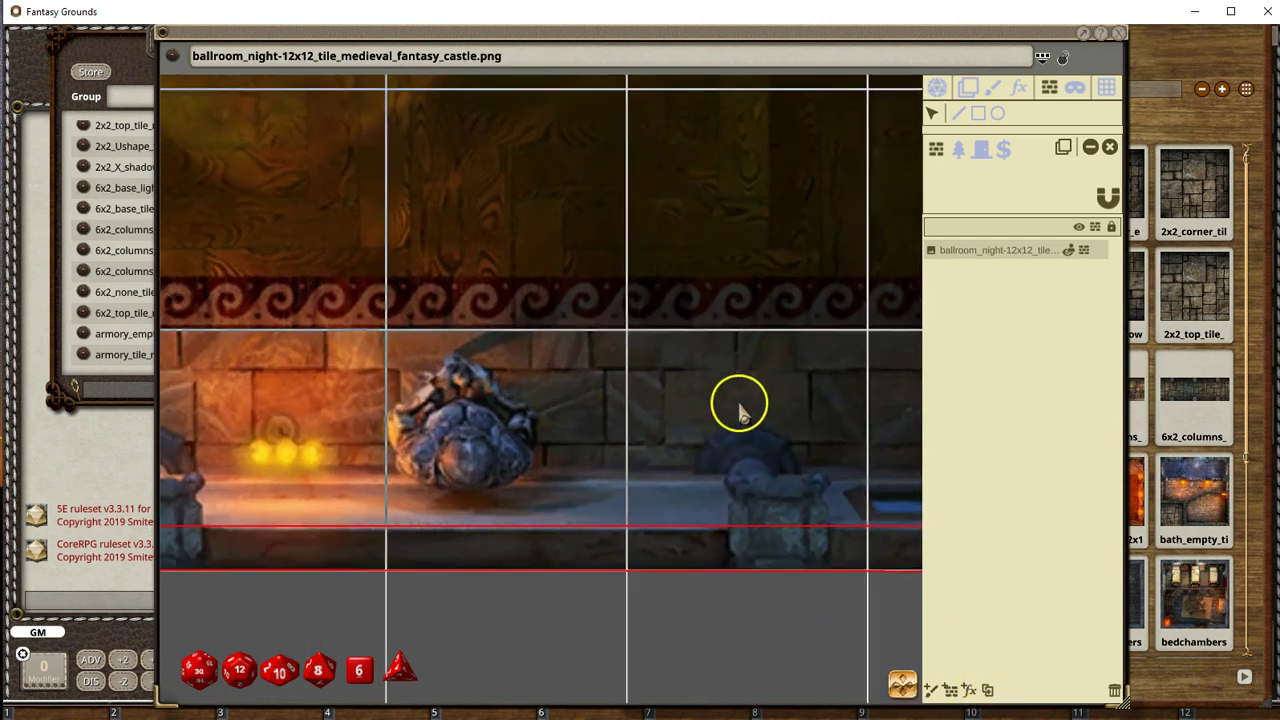
scroll(743, 420, down, 3)
scroll(277, 243, up, 2)
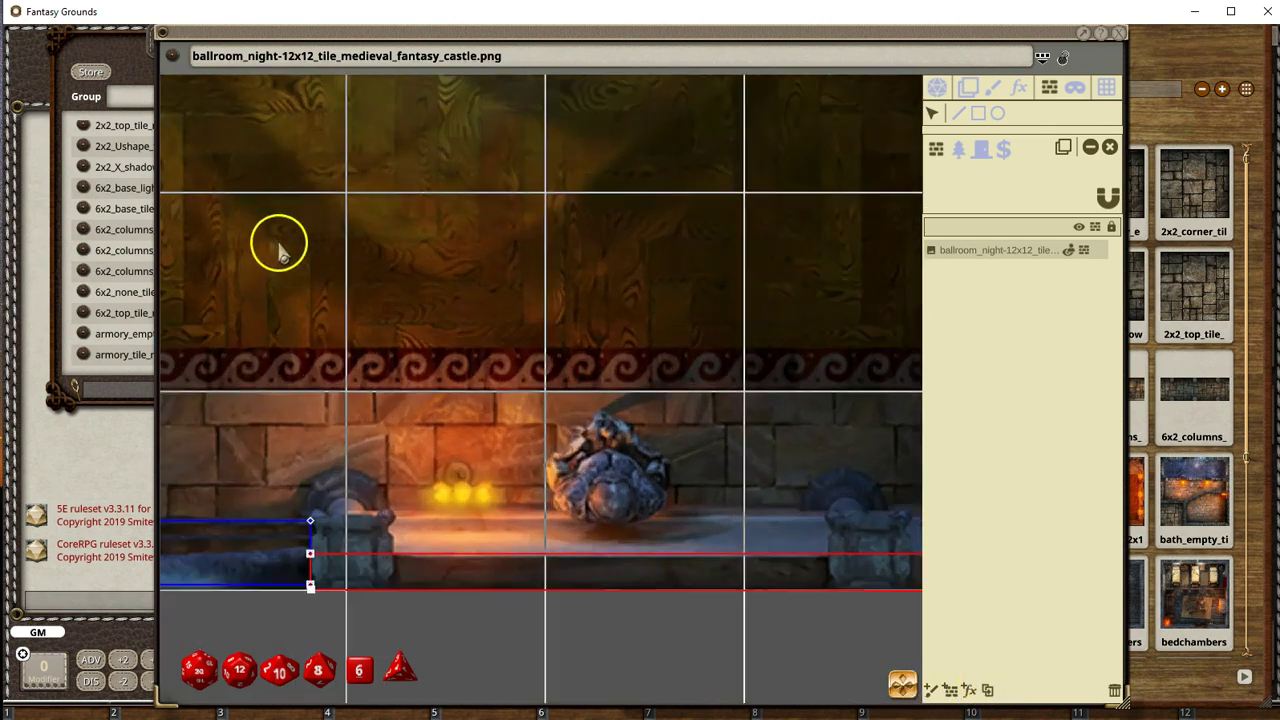
scroll(283, 250, down, 2)
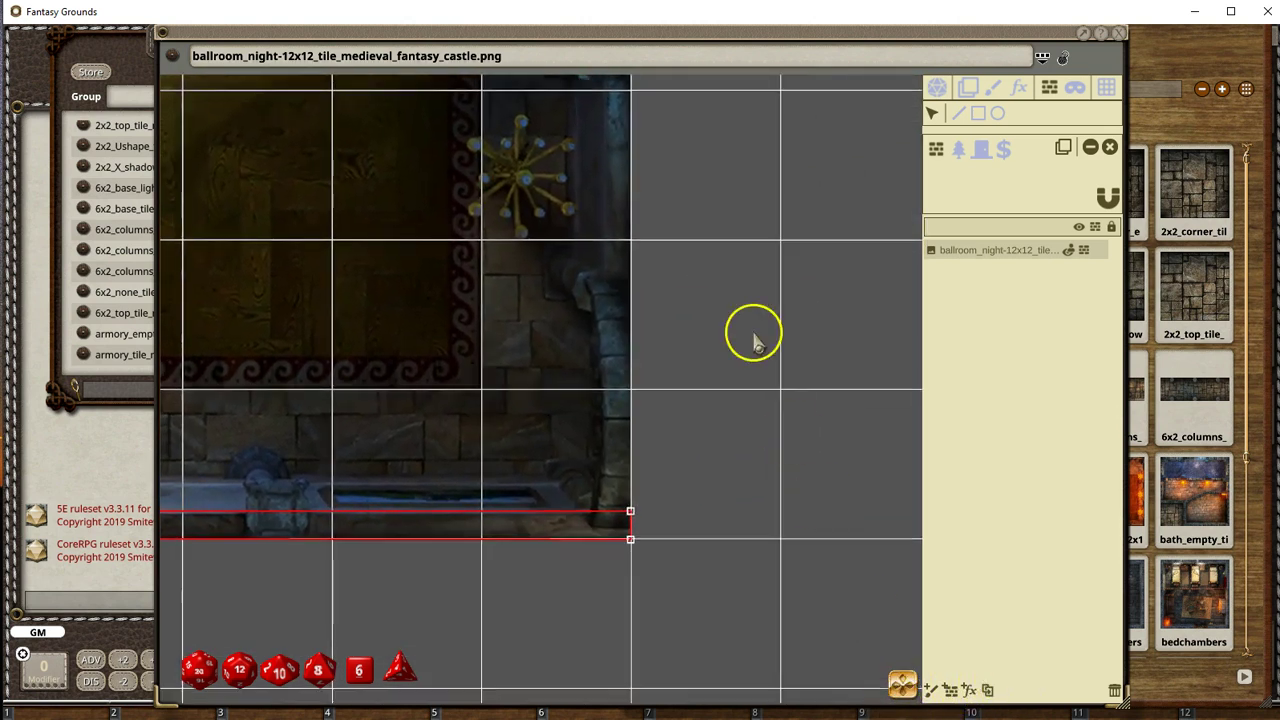
drag(514, 308, 400, 411)
click(980, 116)
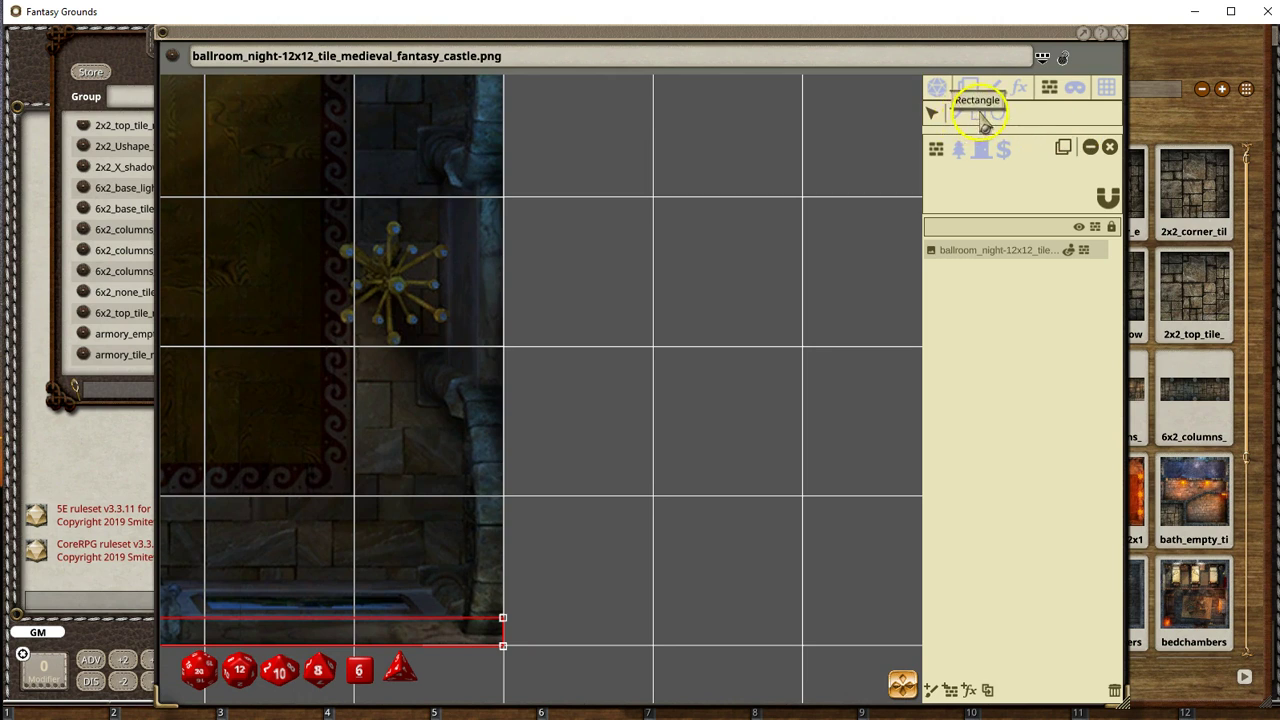
click(481, 186)
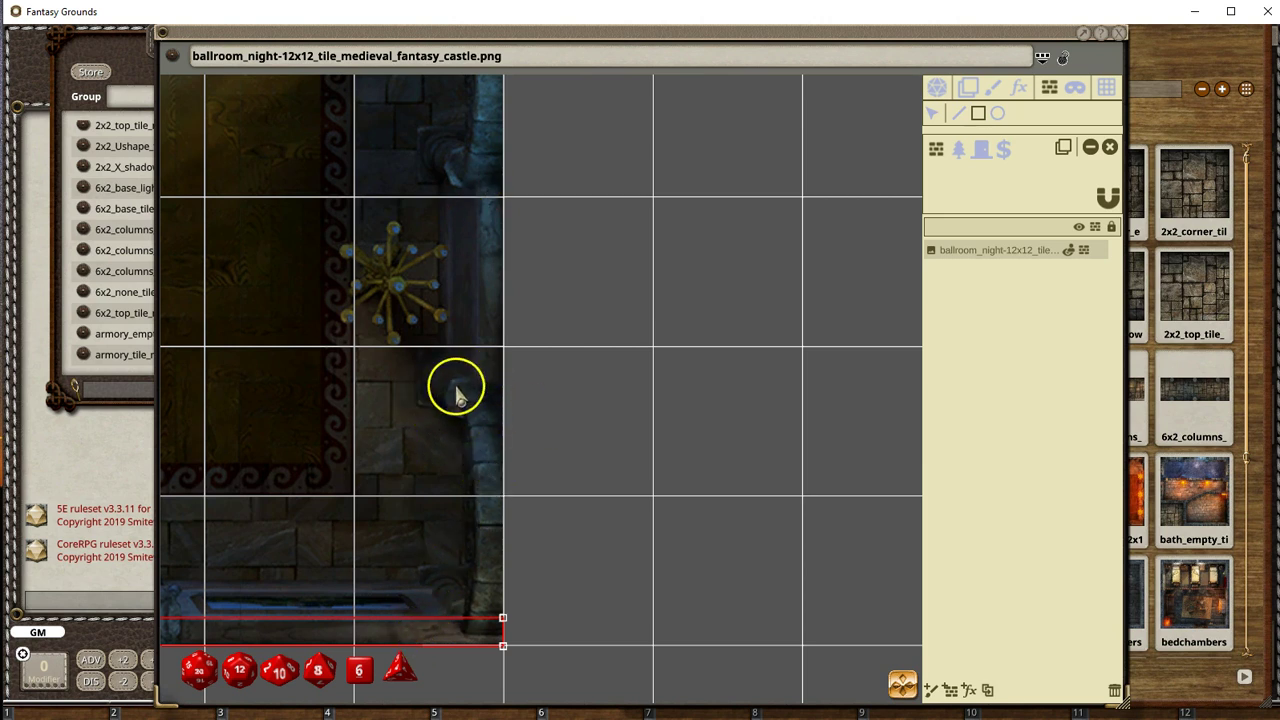
click(958, 114)
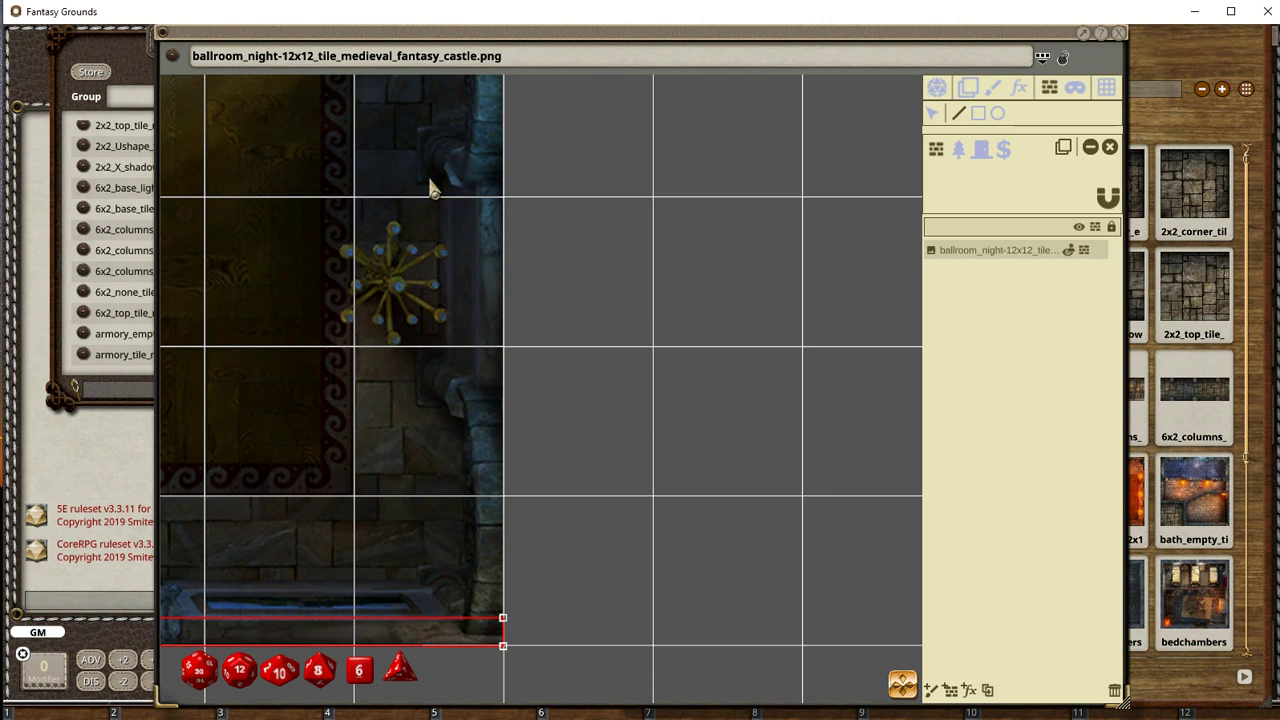
click(478, 381)
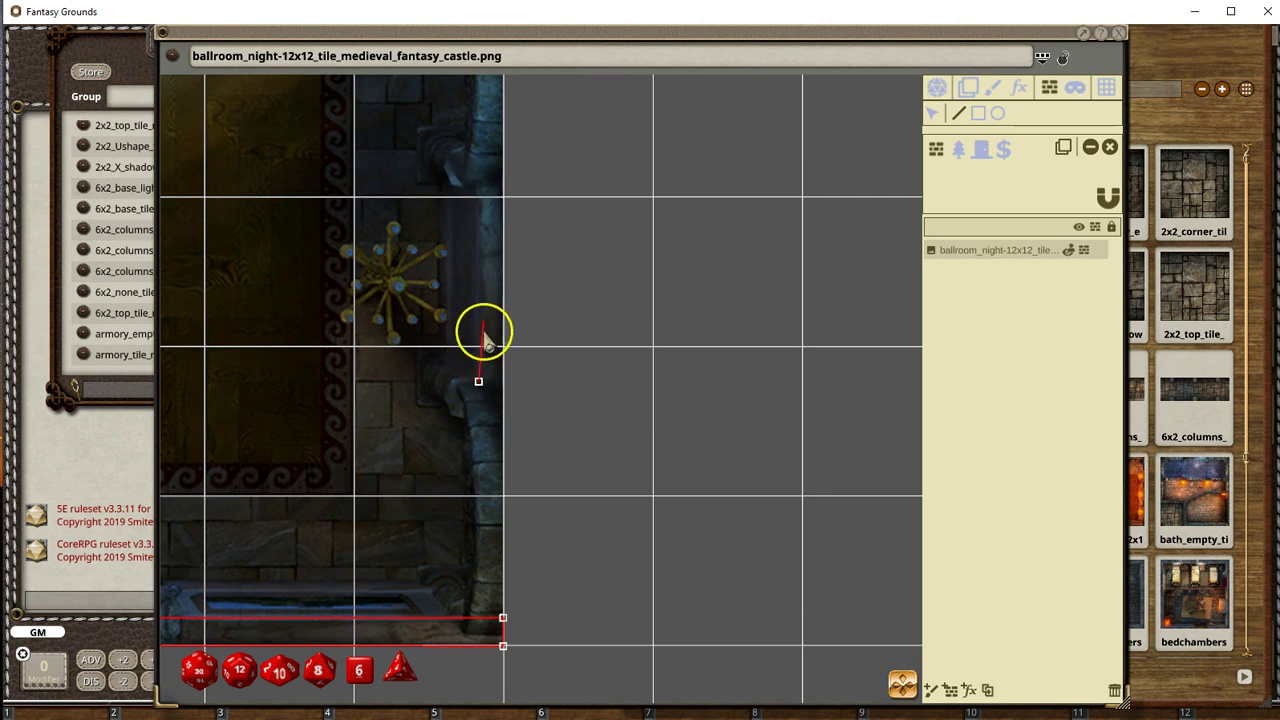
click(478, 184)
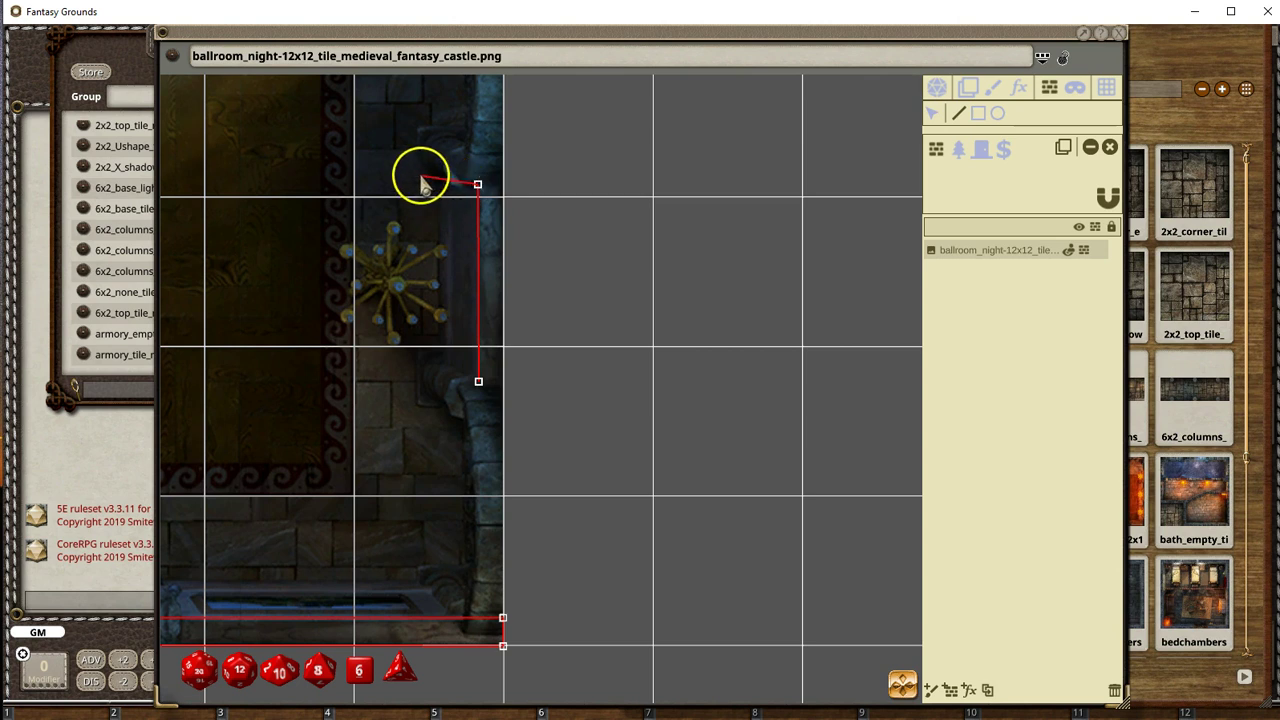
click(419, 182)
click(419, 127)
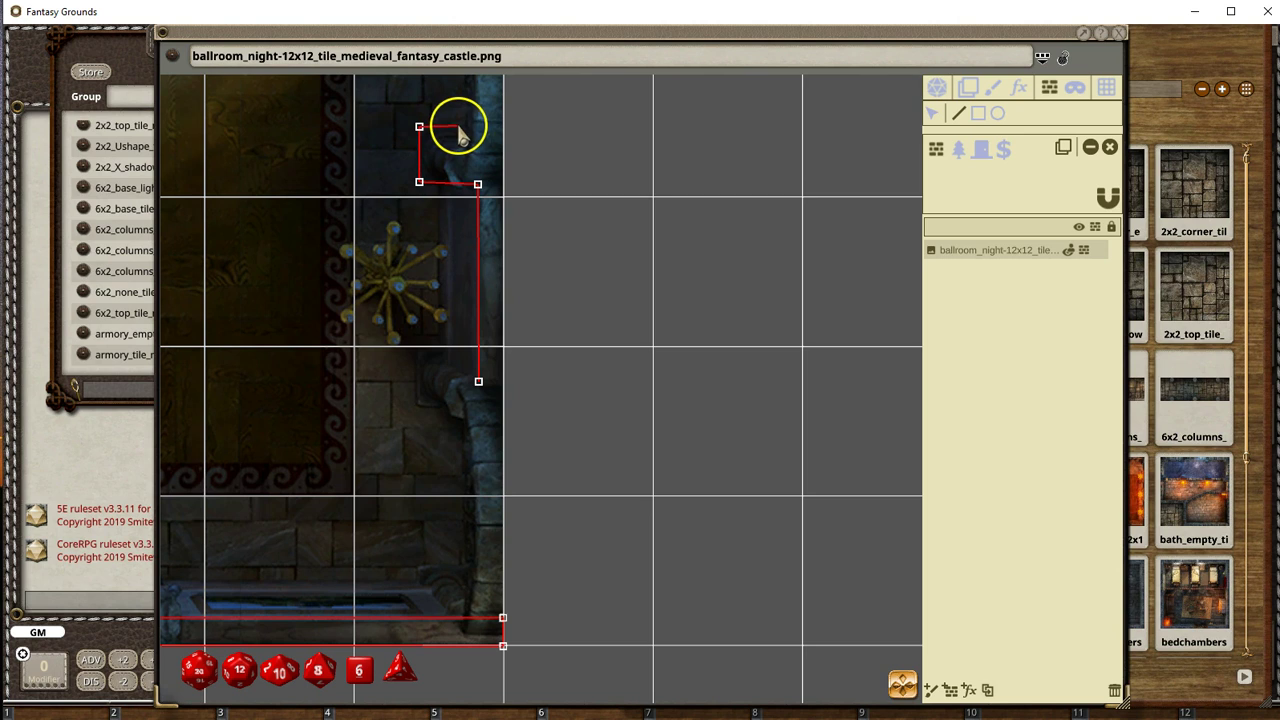
click(458, 127)
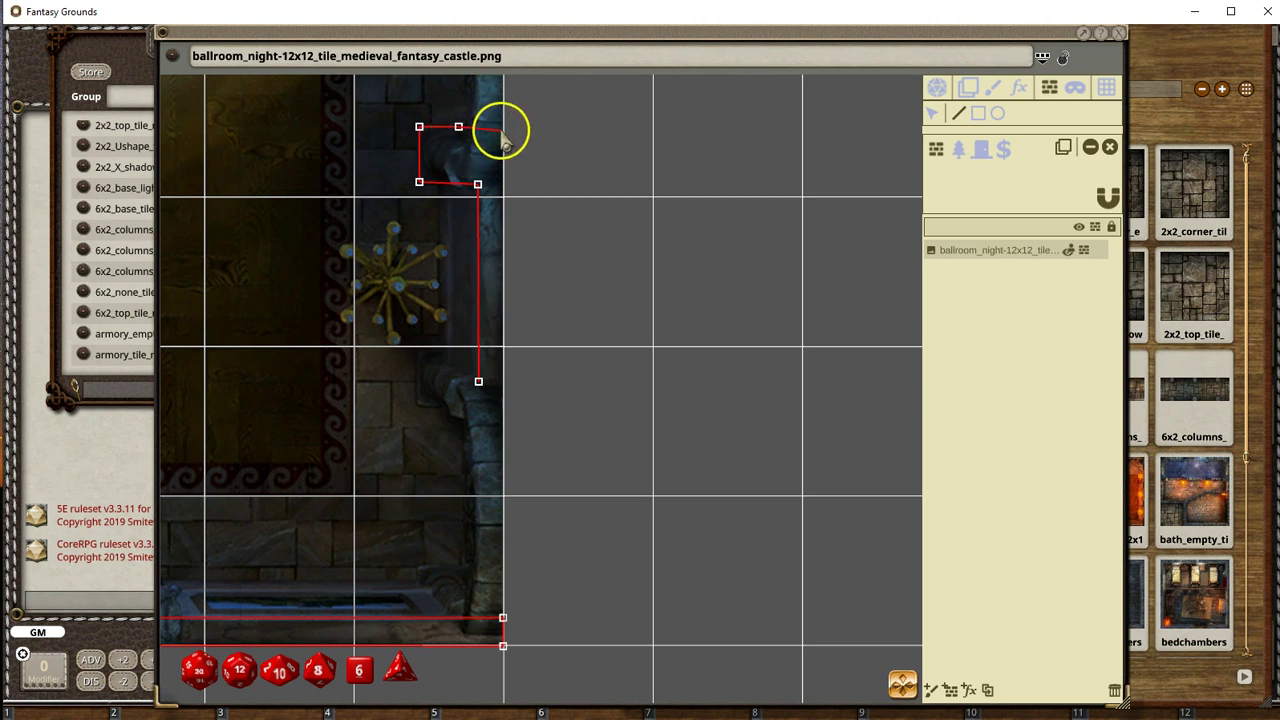
click(503, 126)
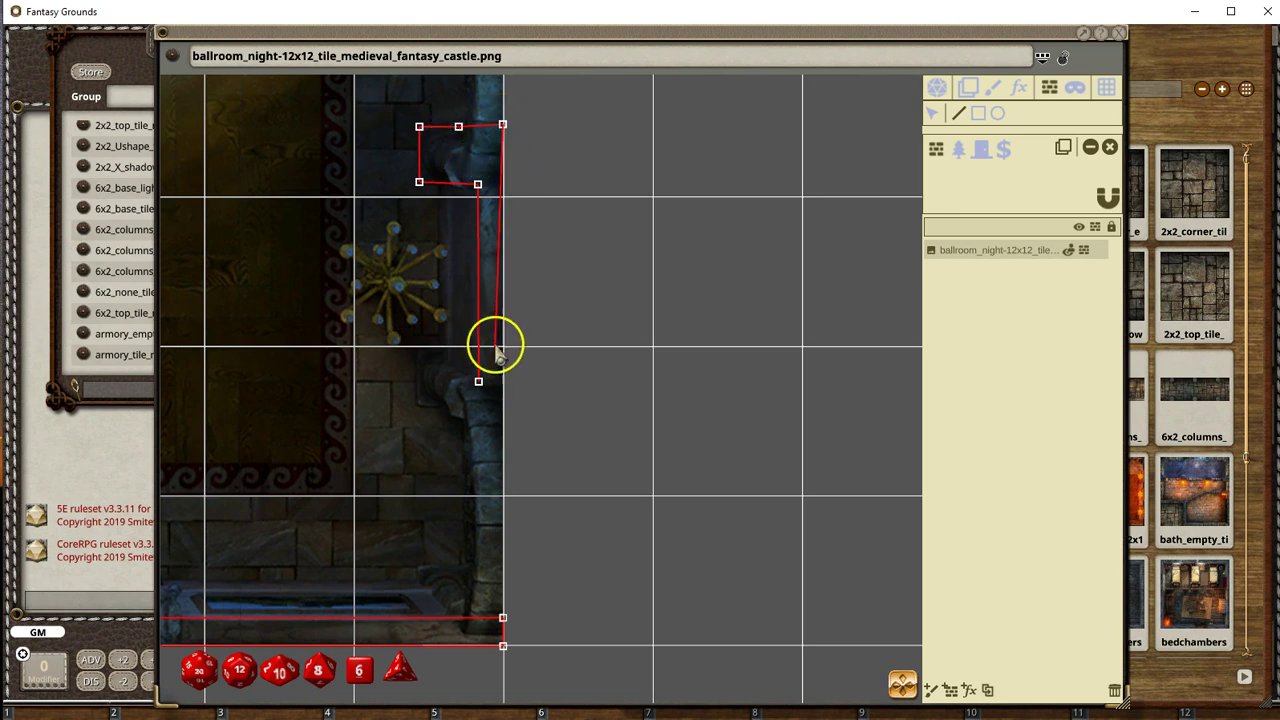
Step: Continue the alcove wall outline down the tile's right edge and around the lower pillar, closing it at its starting point
click(503, 414)
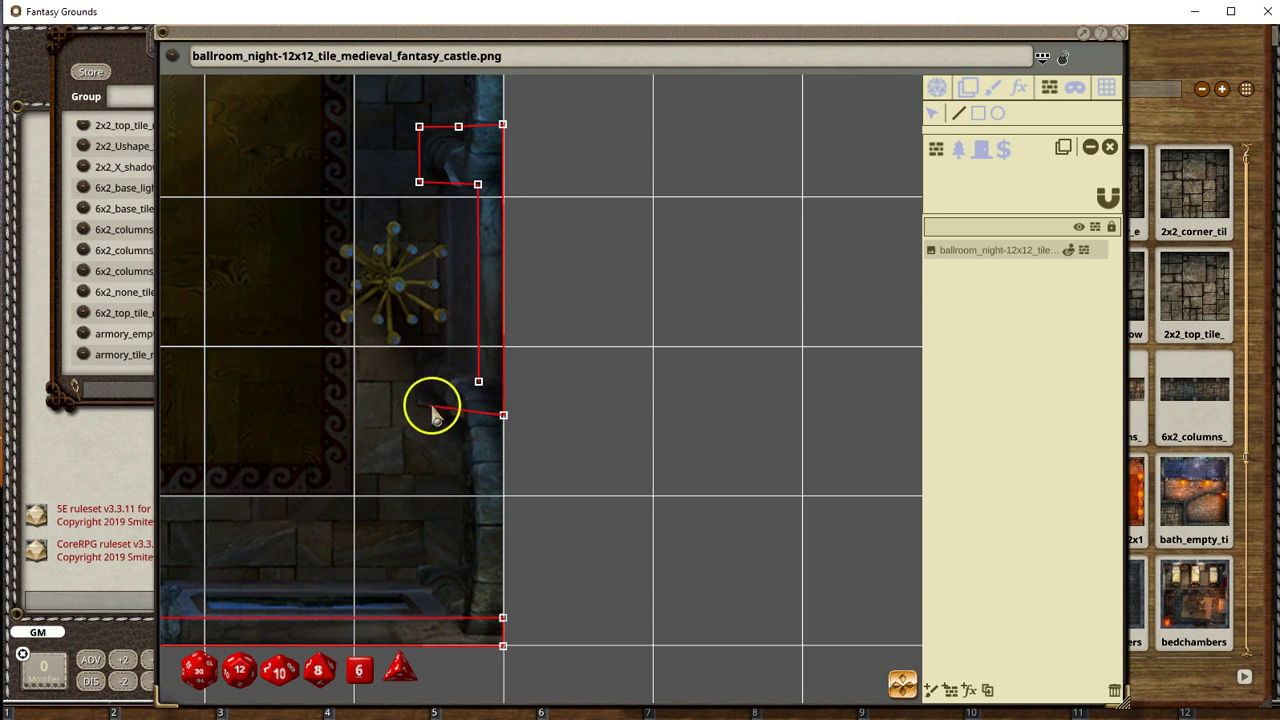
click(416, 403)
click(418, 354)
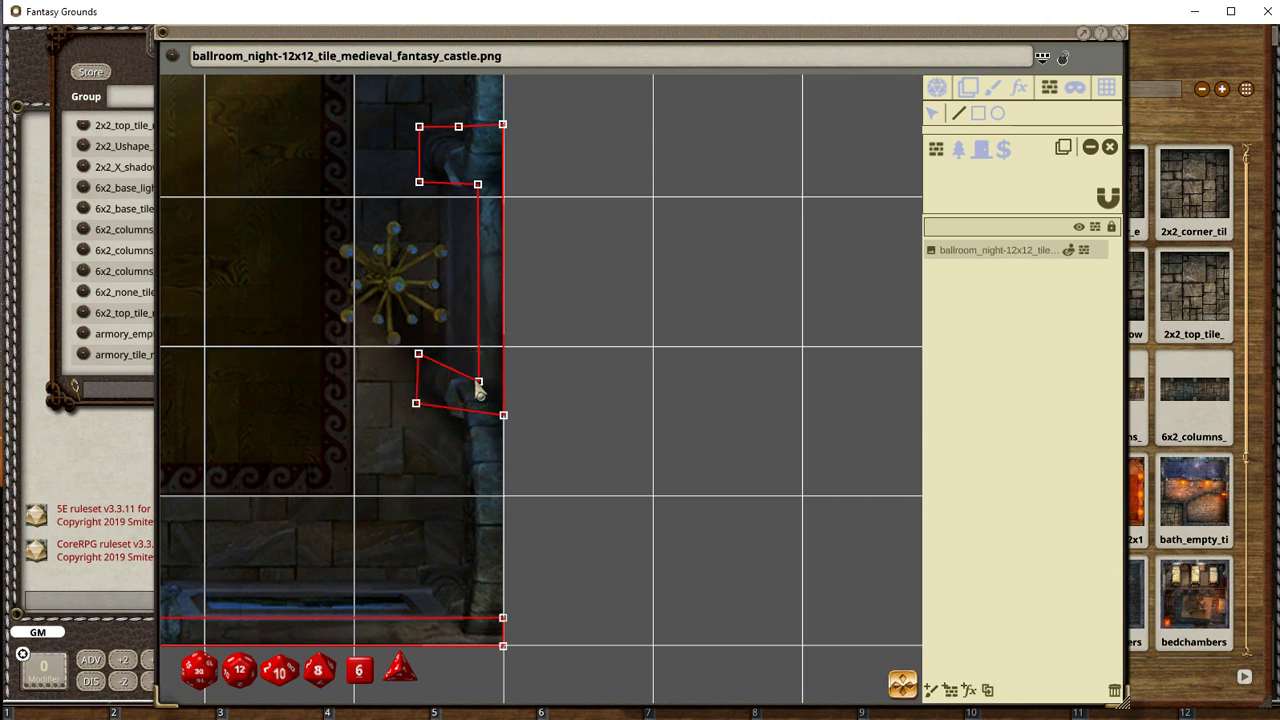
scroll(454, 480, down, 3)
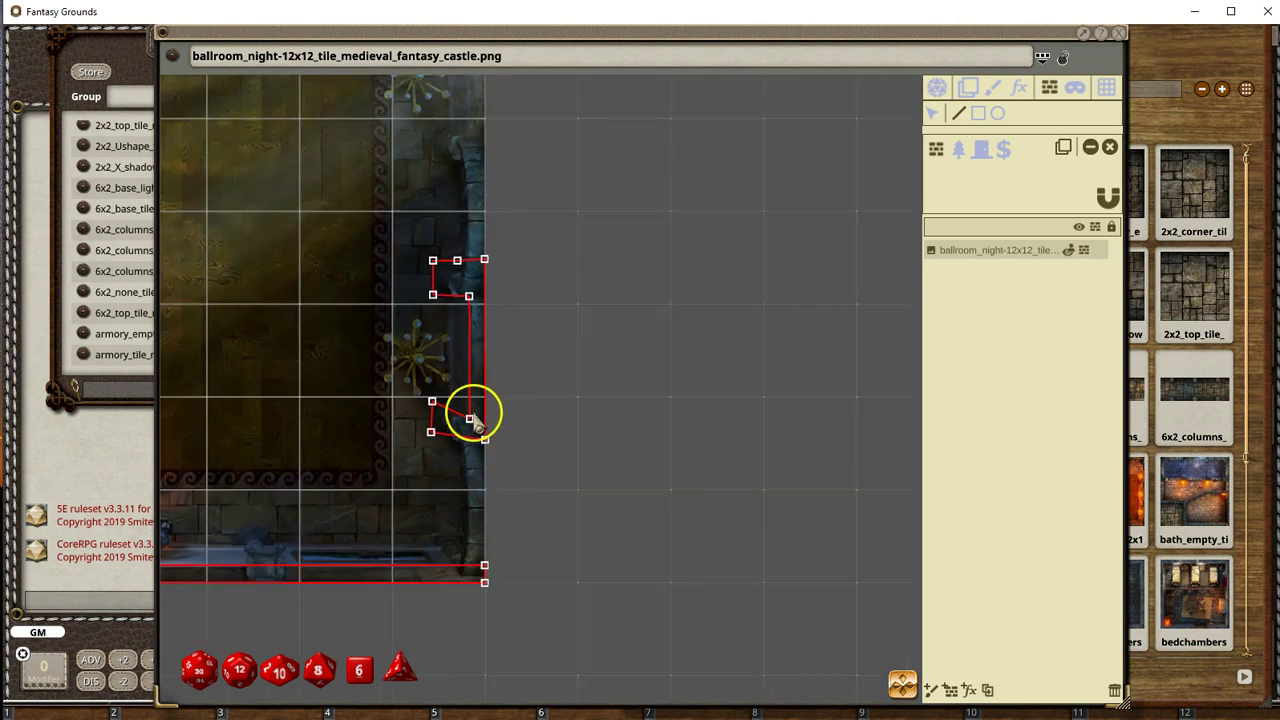
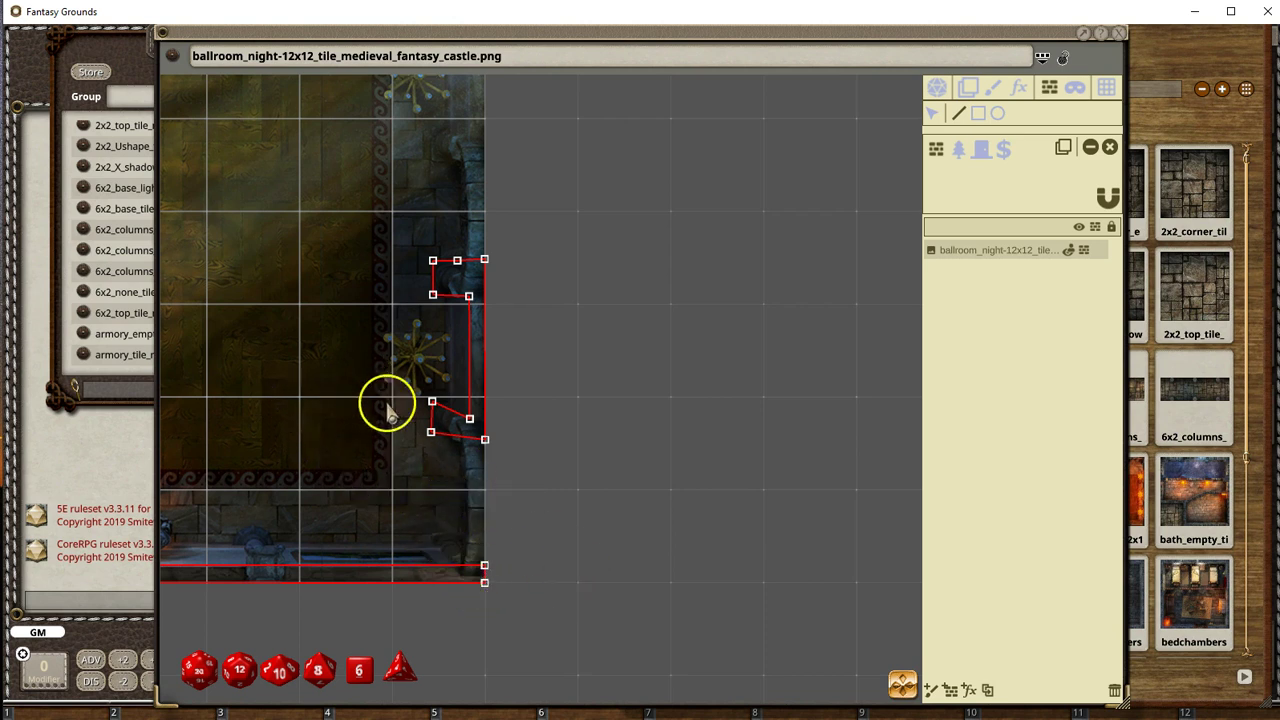
Step: Draw a closed wall outline around the pillar in the ballroom's lower-right corner
click(484, 580)
click(457, 531)
click(430, 533)
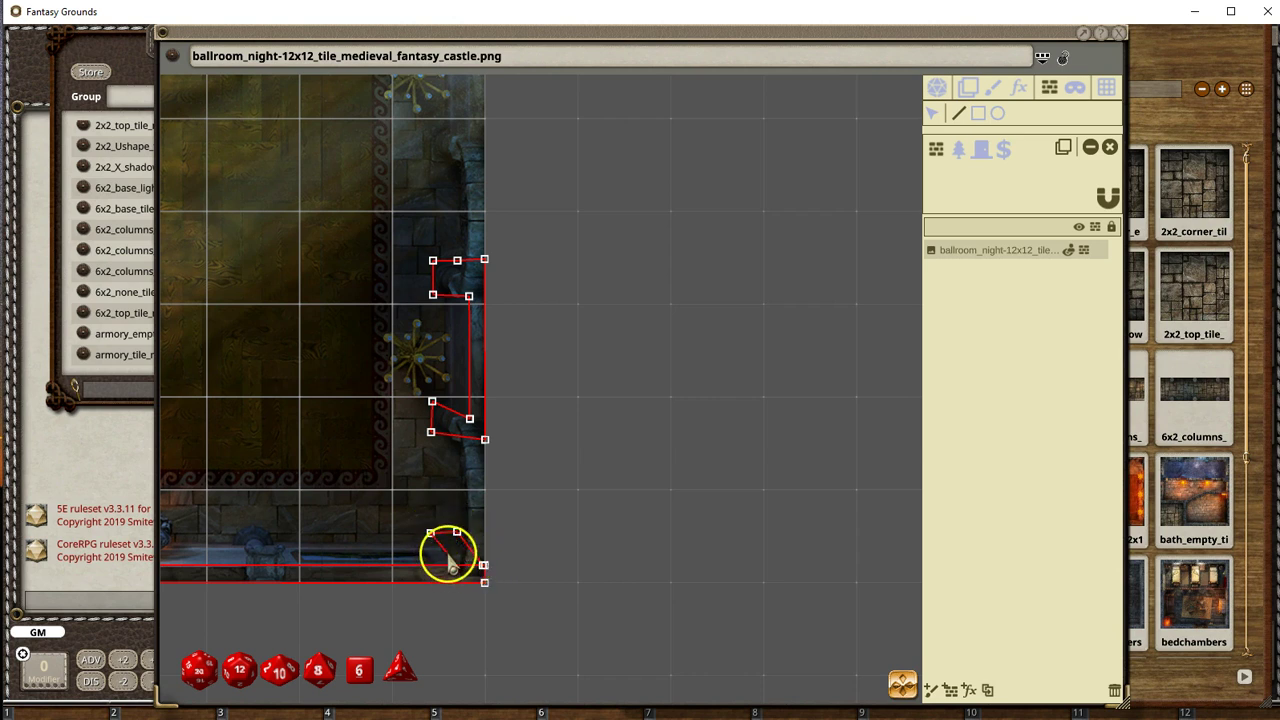
click(459, 570)
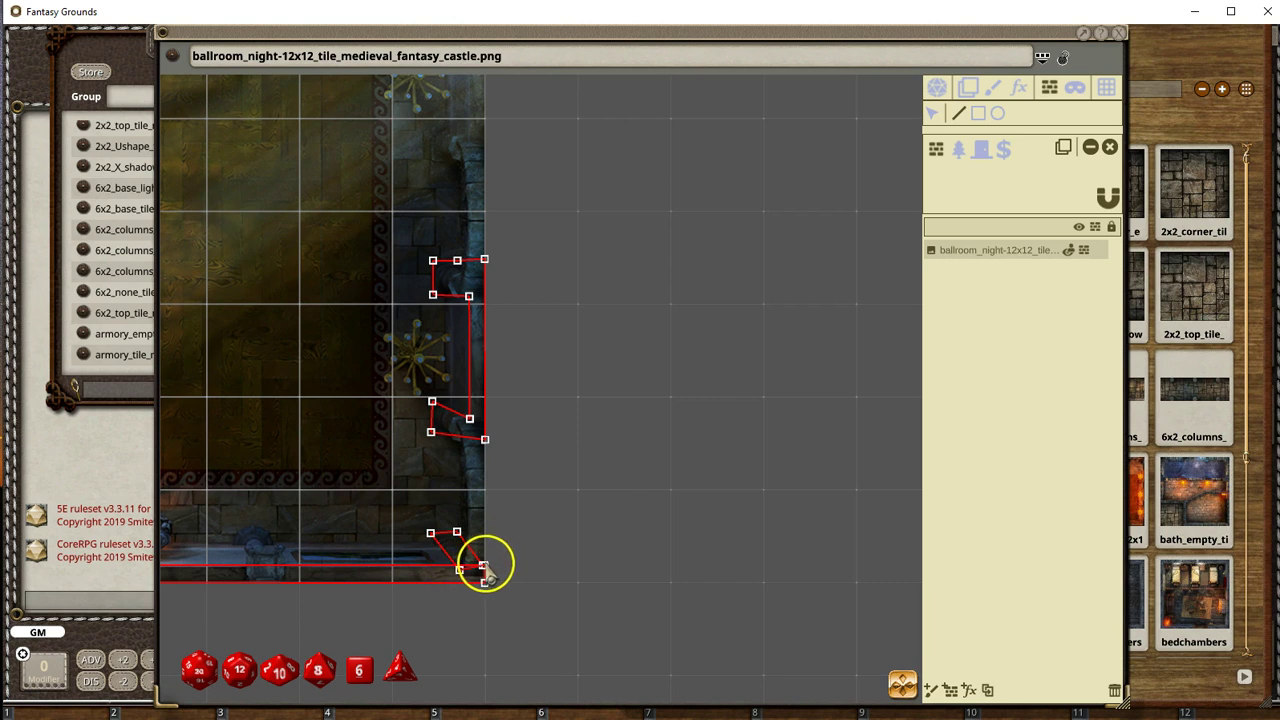
click(484, 566)
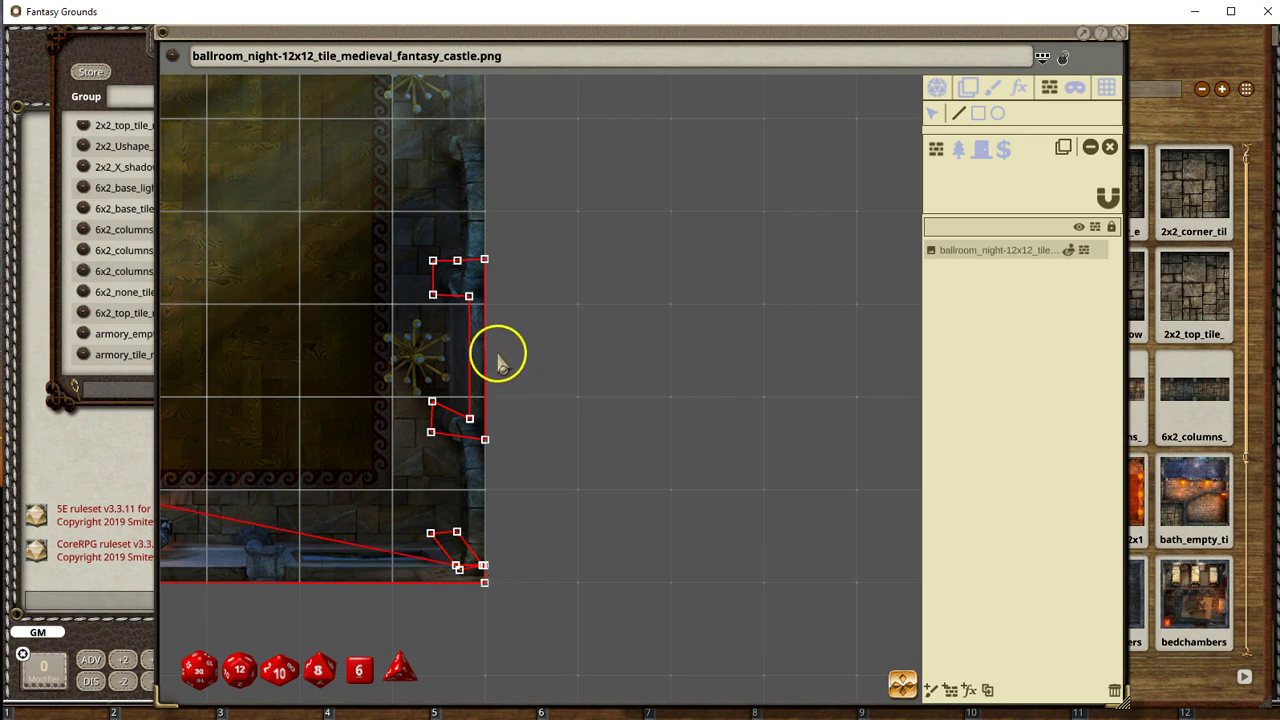
key(ctrl)
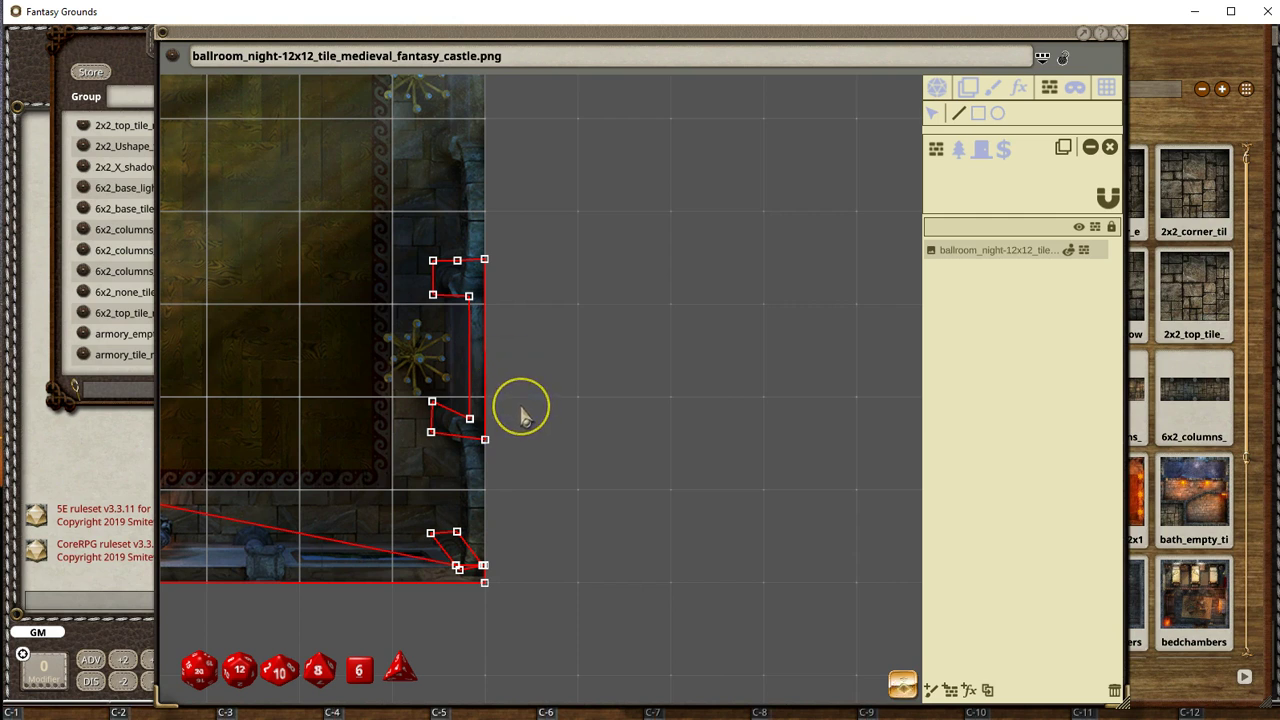
Step: Move the lower wall's stray point above the door's right side down to the door's upper-right corner
scroll(751, 614, down, 2)
scroll(711, 603, down, 3)
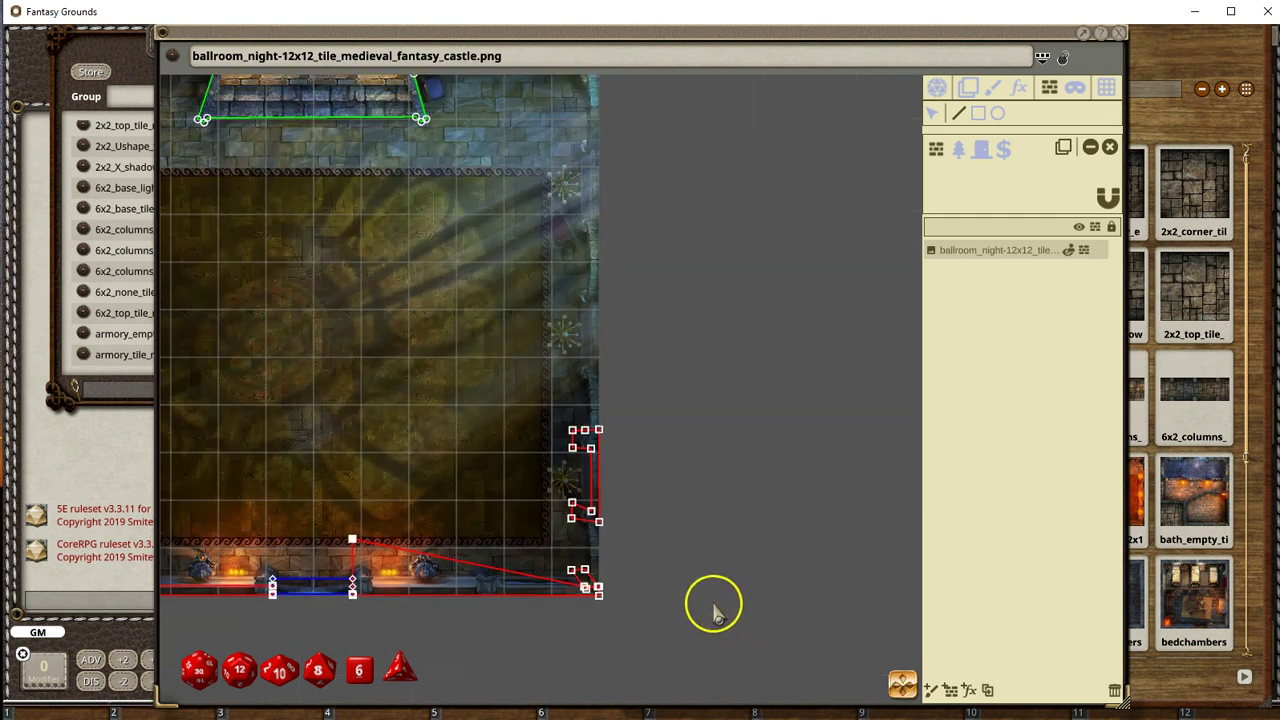
scroll(417, 560, up, 3)
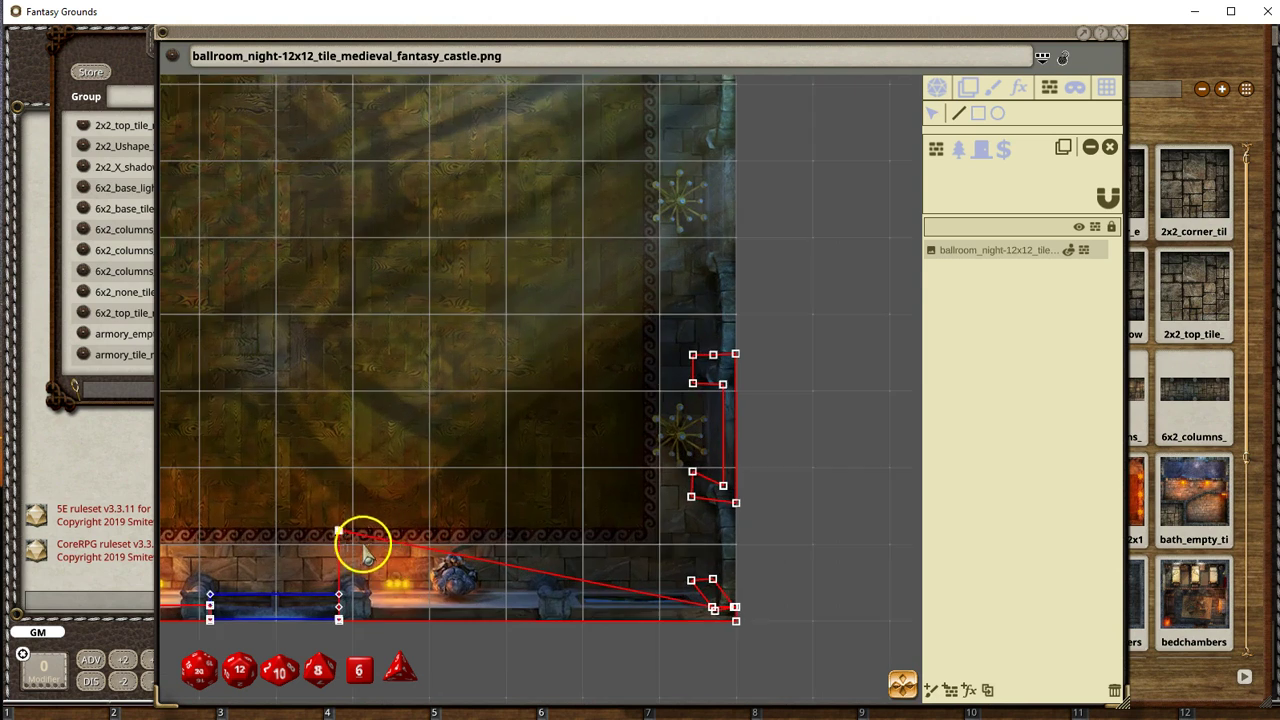
drag(339, 530, 433, 571)
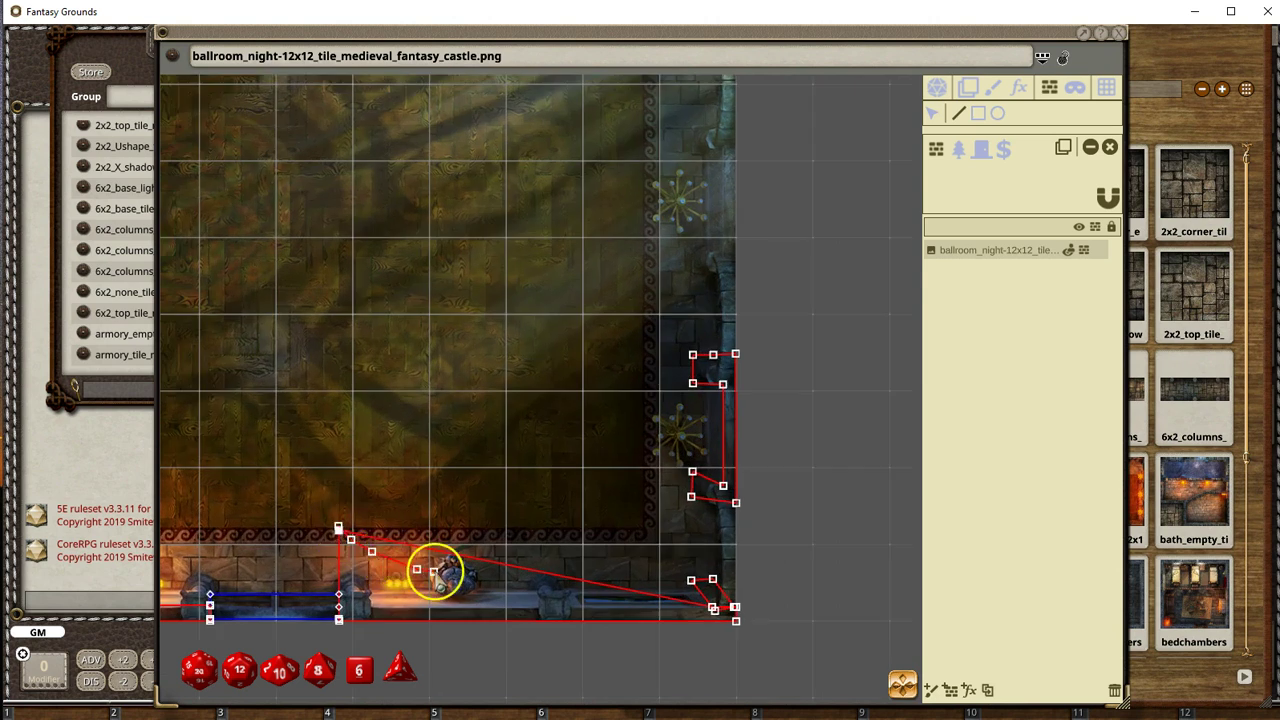
click(950, 115)
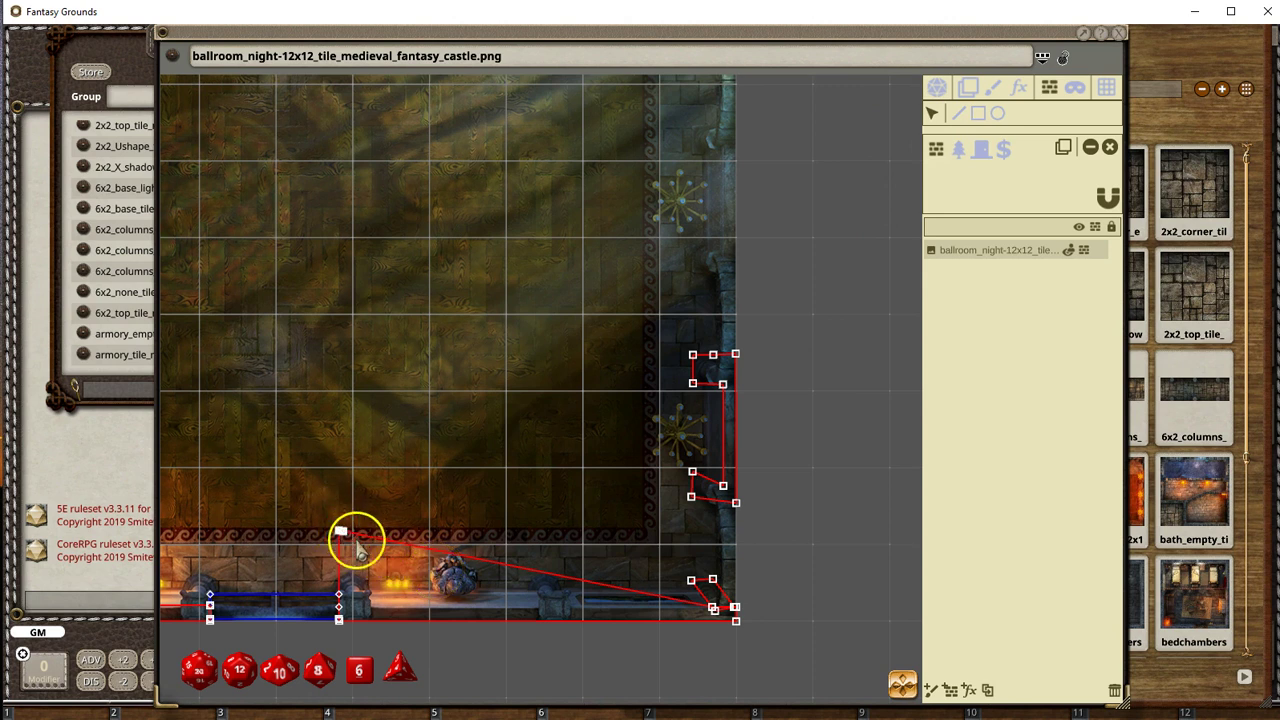
drag(340, 530, 340, 596)
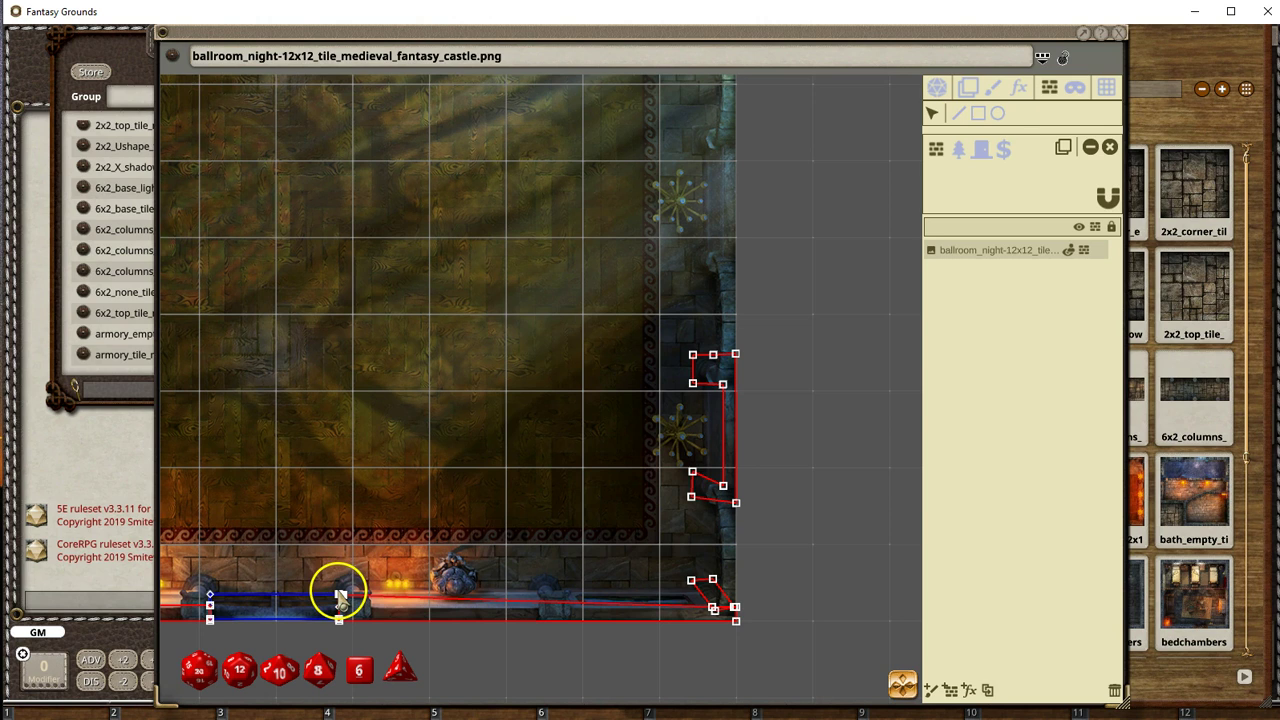
Step: Move the lower wall's stray point at the door's upper-right corner down to the middle of the door's right side
scroll(360, 598, up, 3)
scroll(375, 600, down, 3)
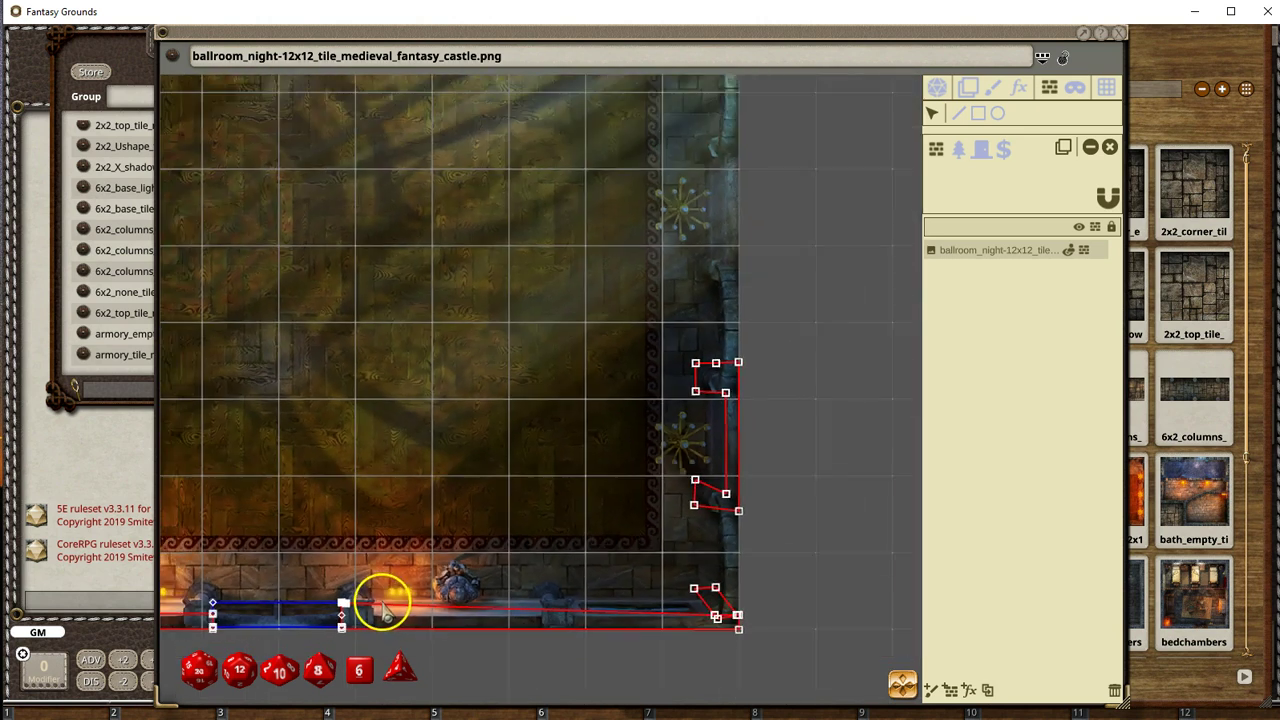
scroll(345, 615, up, 3)
scroll(340, 610, down, 2)
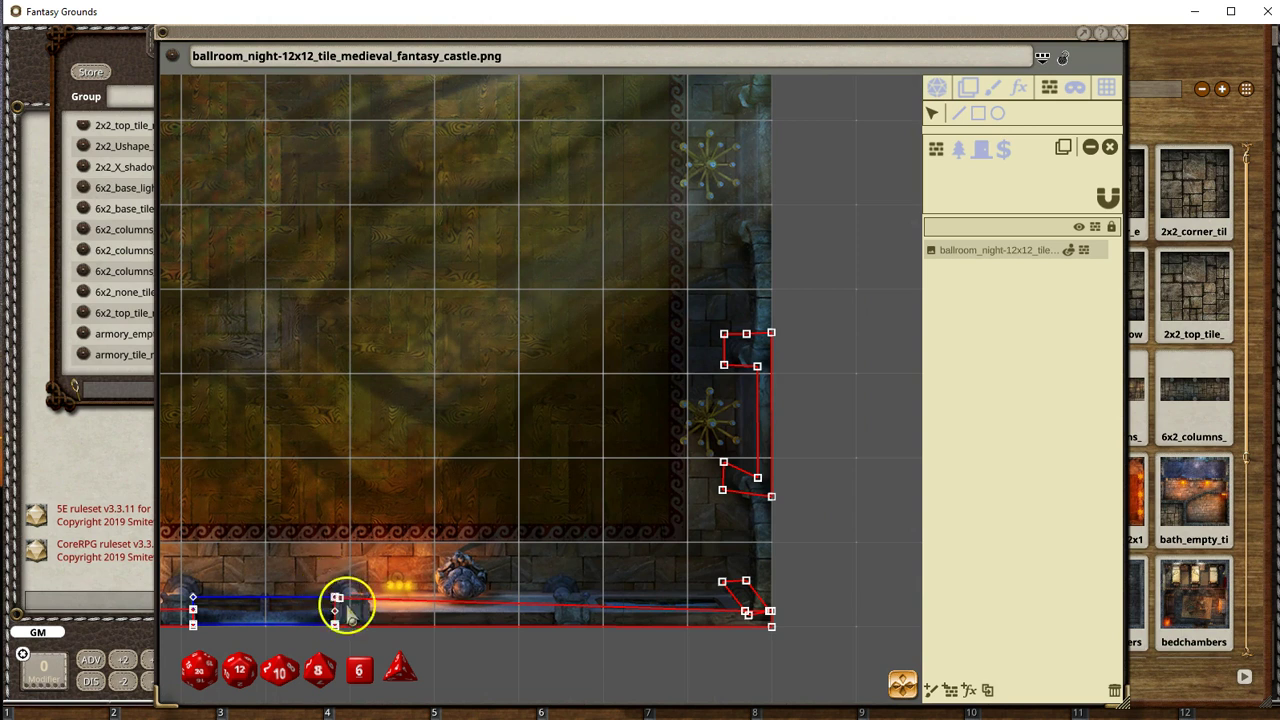
scroll(350, 612, up, 5)
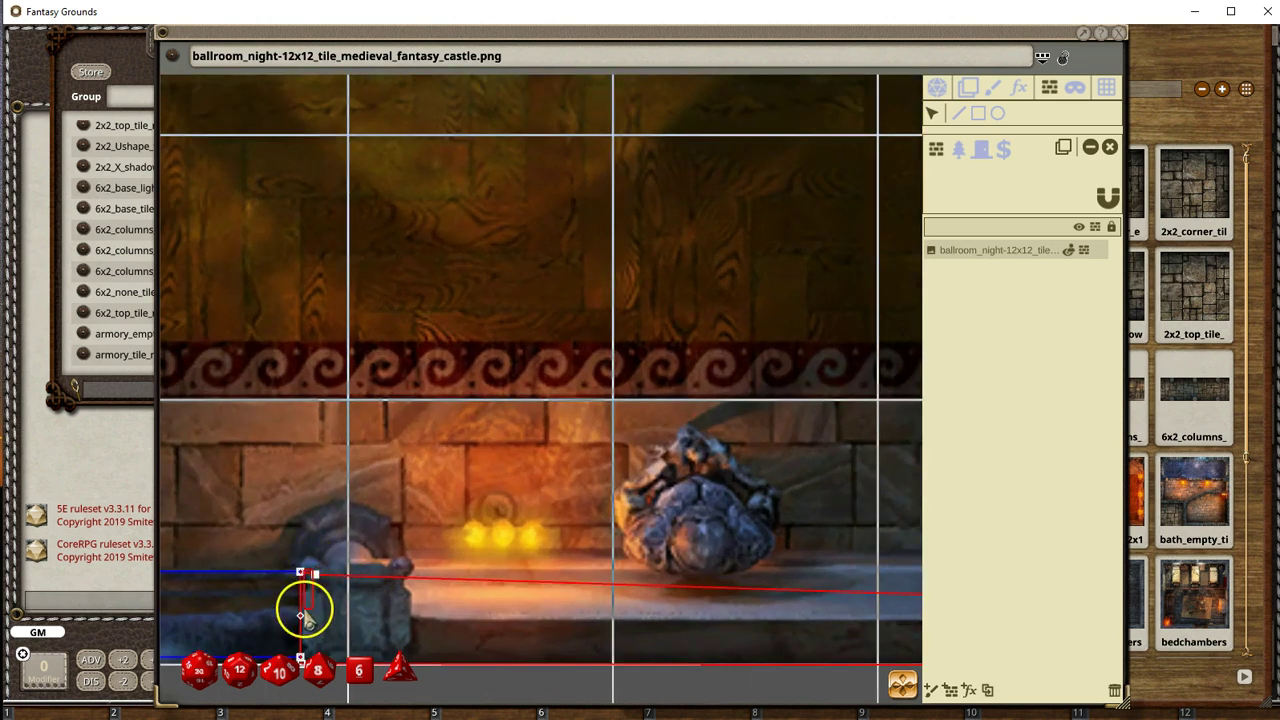
drag(315, 577, 305, 617)
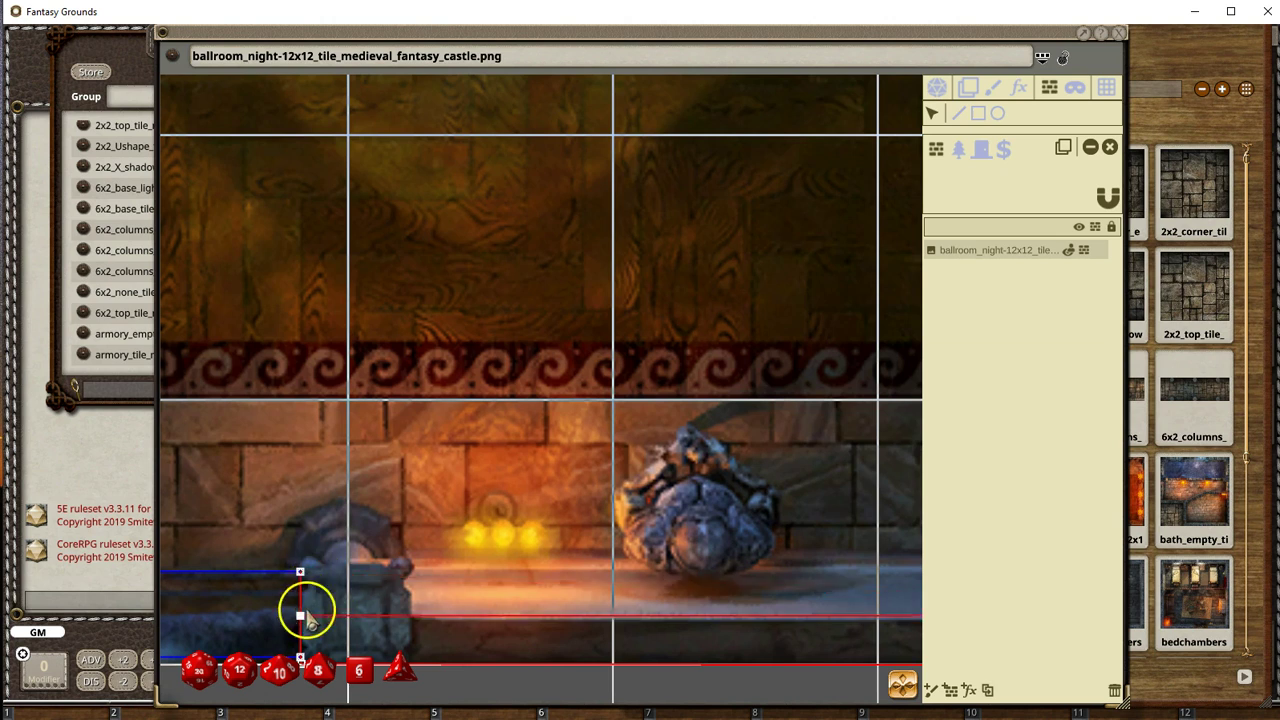
scroll(394, 582, down, 3)
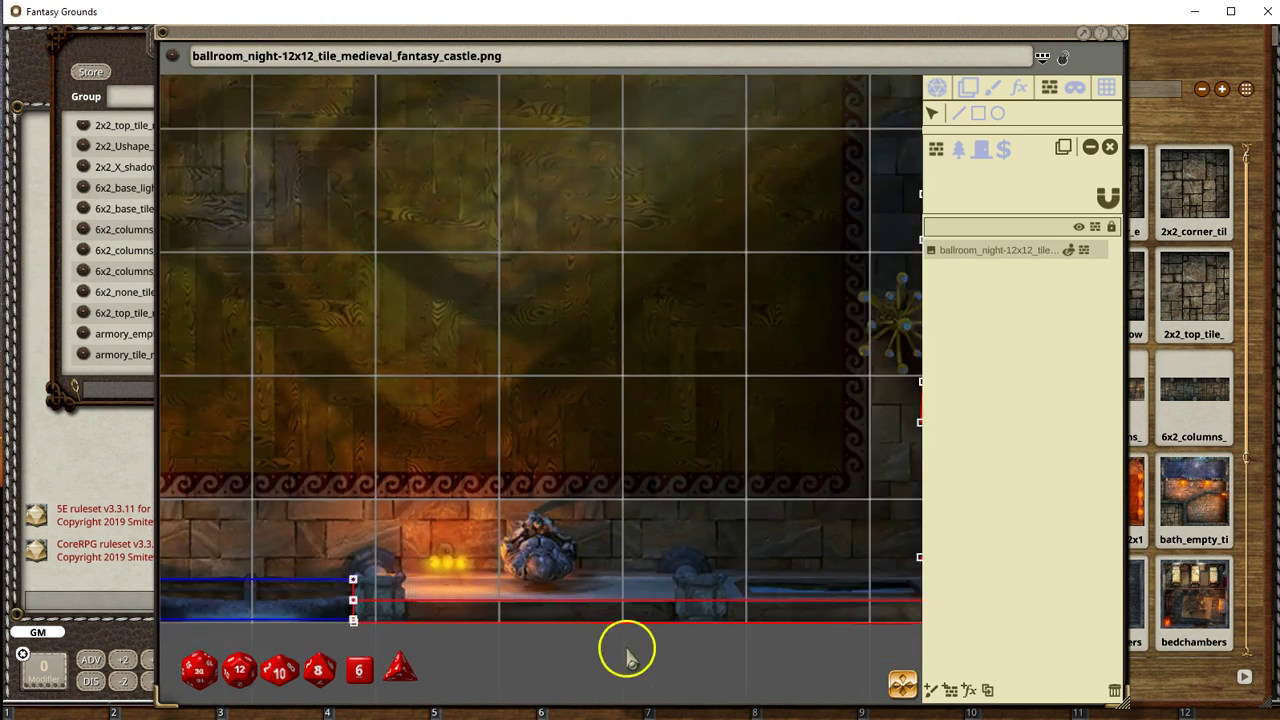
Step: Start a wall outline at the middle alcove in the ballroom's right wall and trace it around the upper pillar to the tile's edge
click(902, 686)
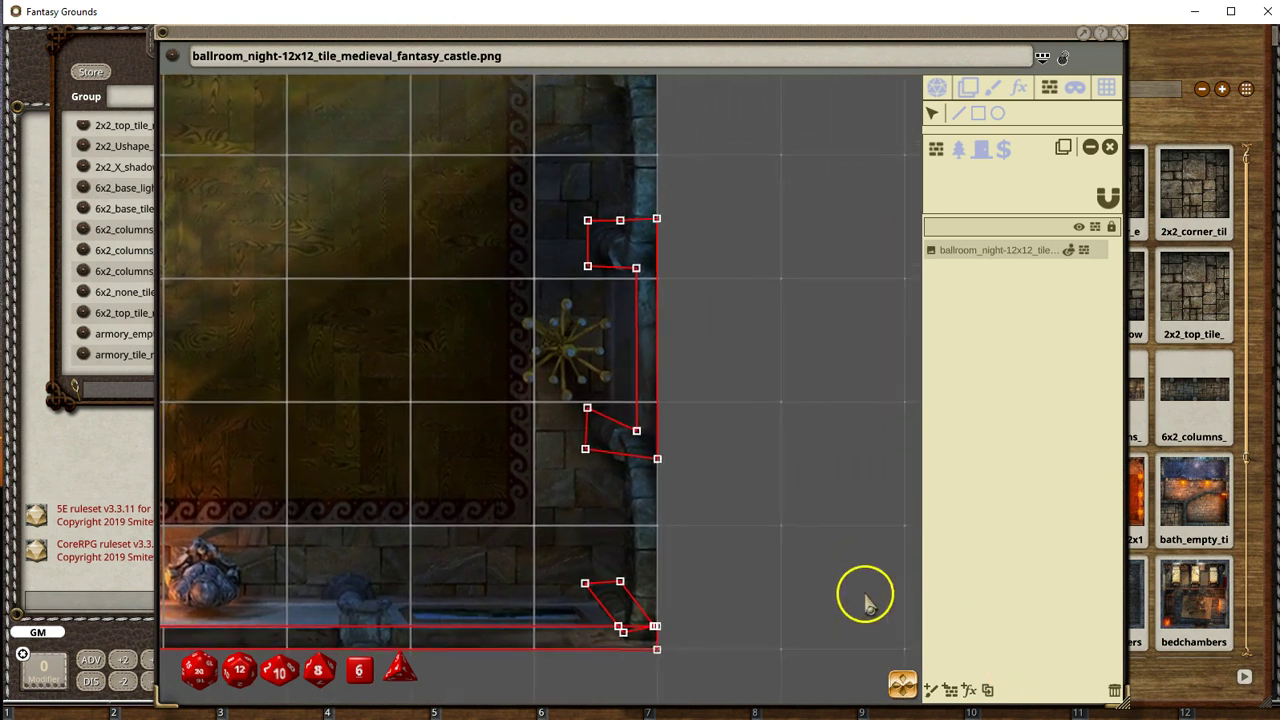
scroll(815, 575, down, 1)
scroll(779, 515, up, 2)
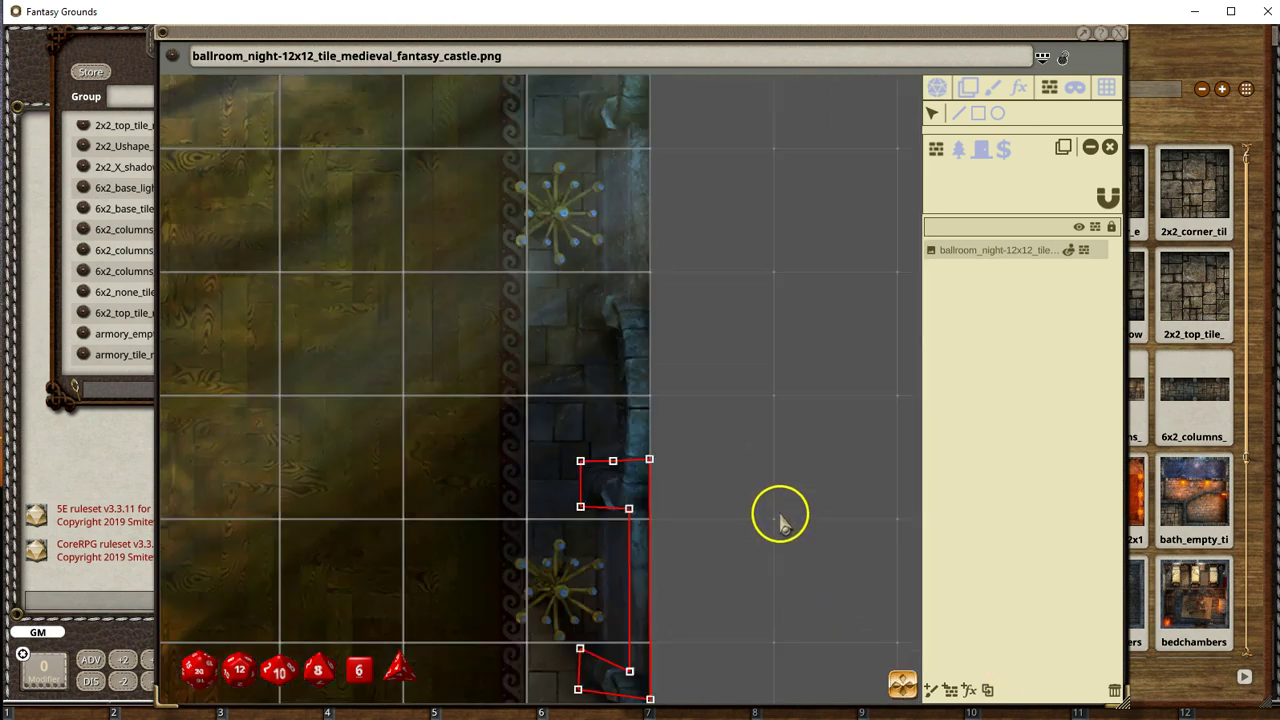
scroll(737, 269, up, 1)
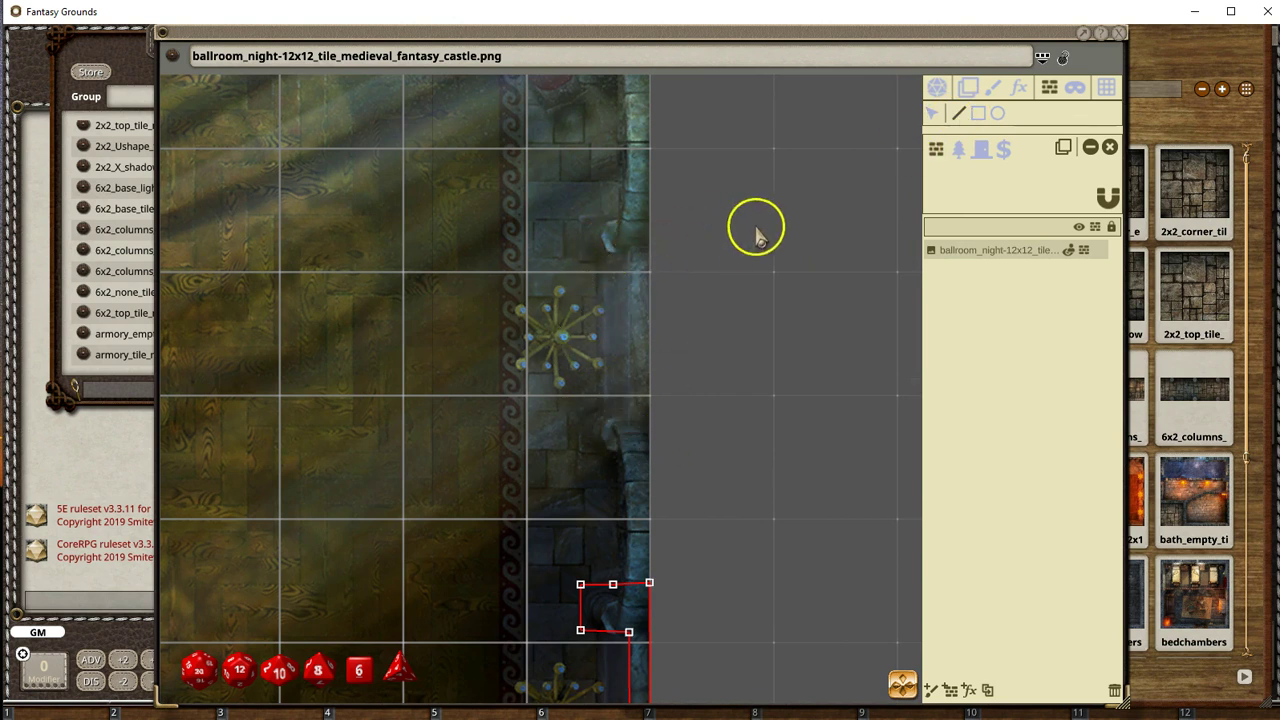
click(580, 261)
click(581, 214)
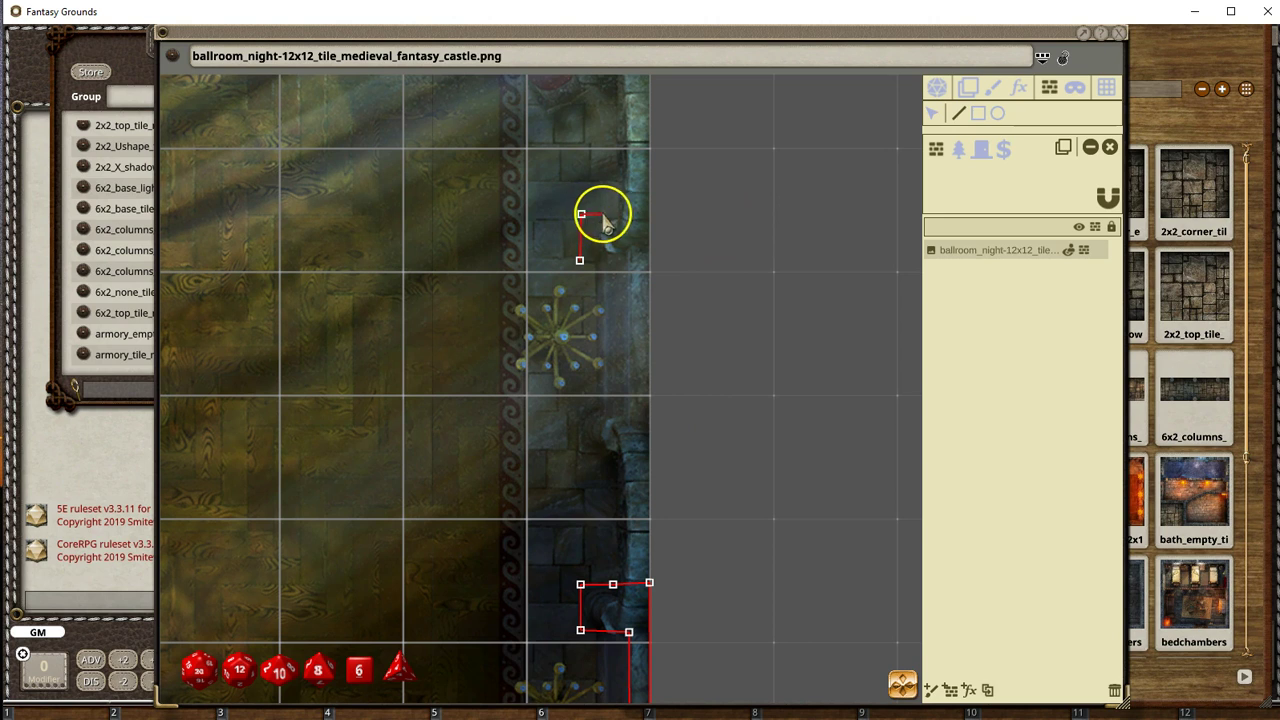
click(612, 214)
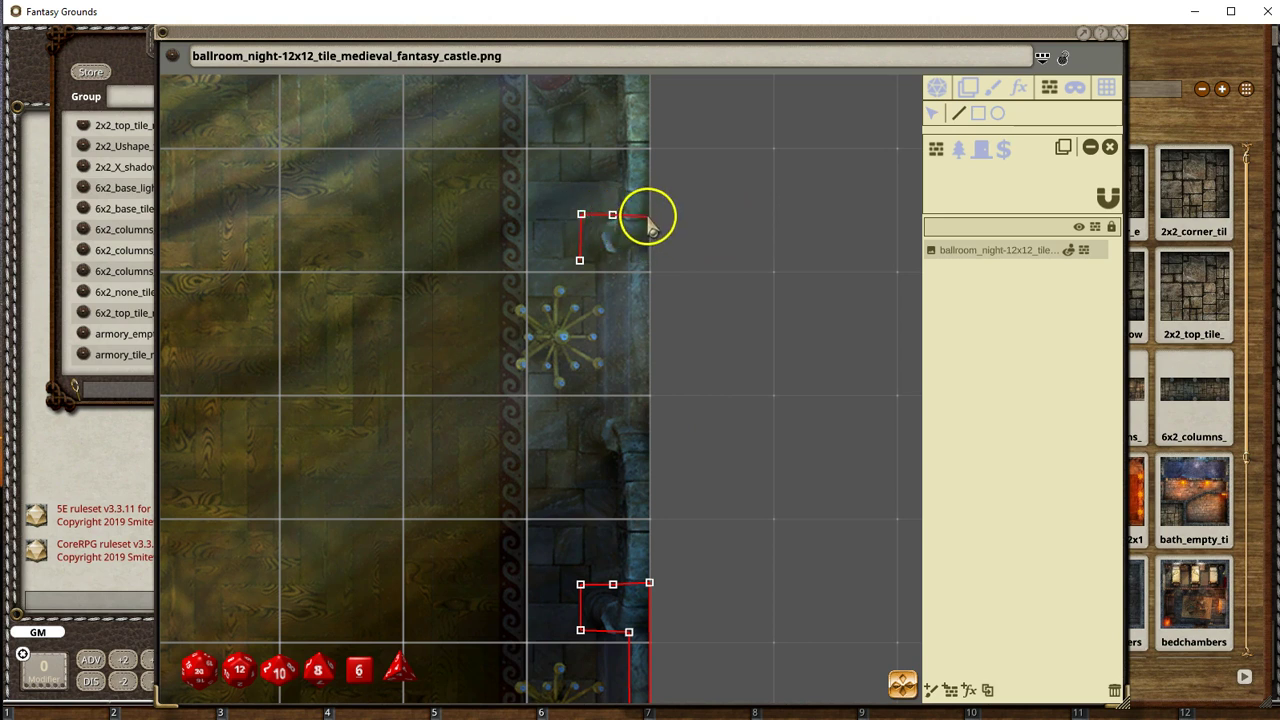
click(649, 216)
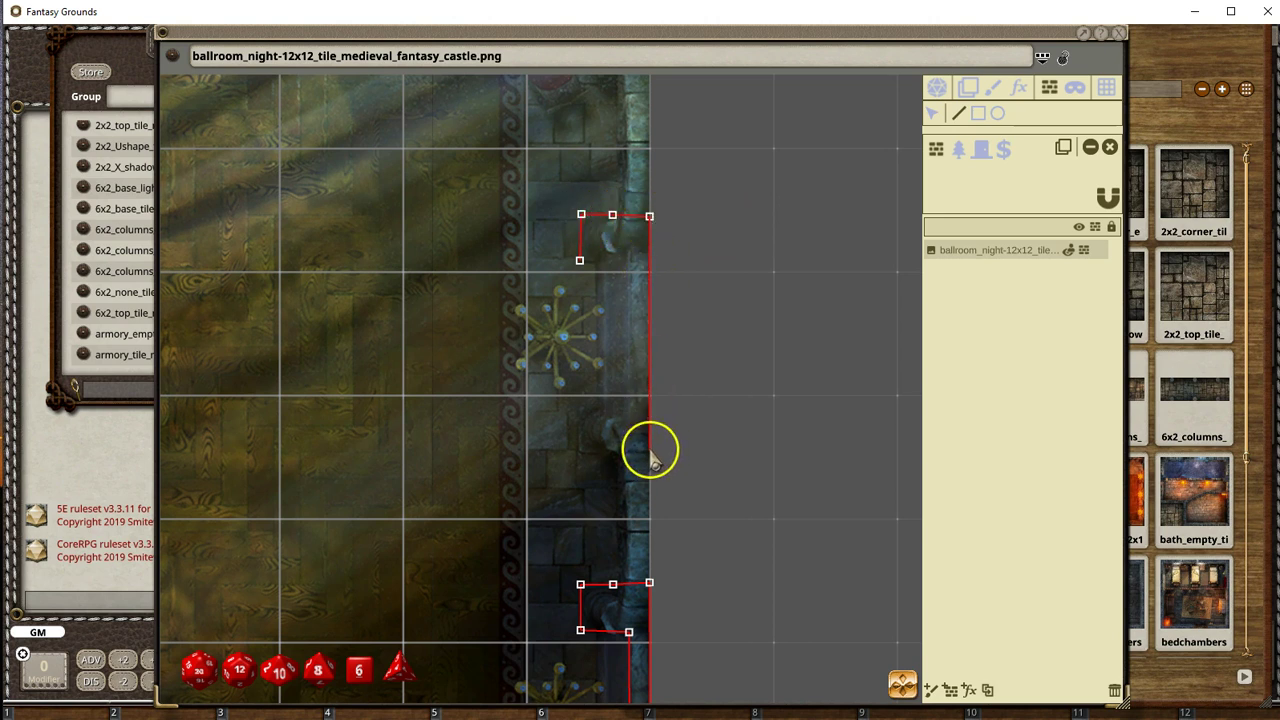
Step: Continue the middle alcove's wall outline down the tile's right edge, around the lower pillar and back up, closing it at its starting point
click(649, 454)
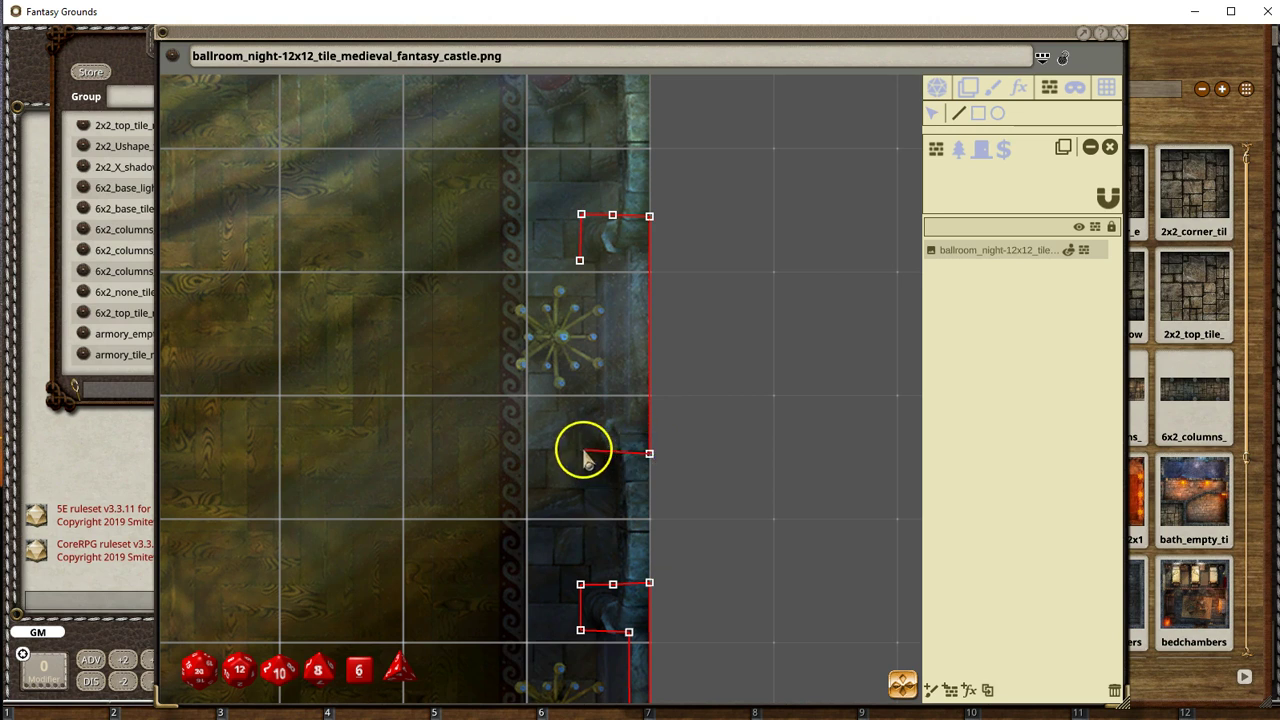
click(578, 450)
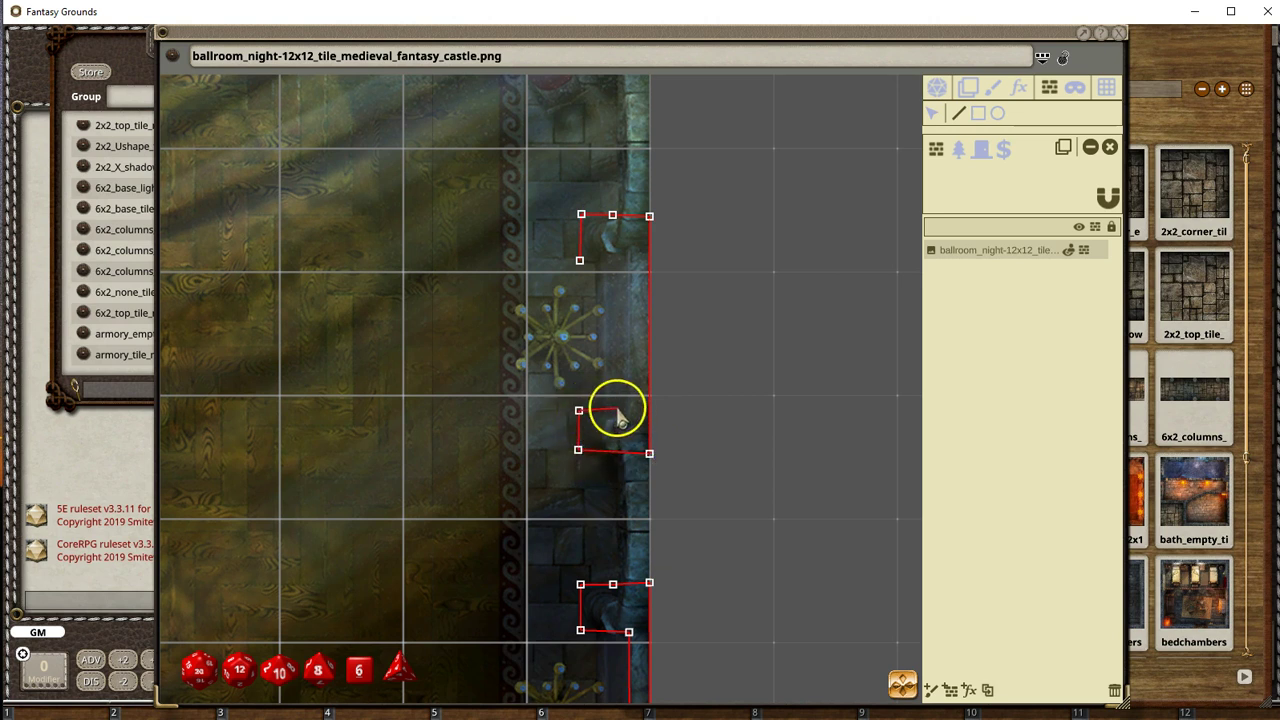
click(628, 410)
click(628, 255)
click(579, 260)
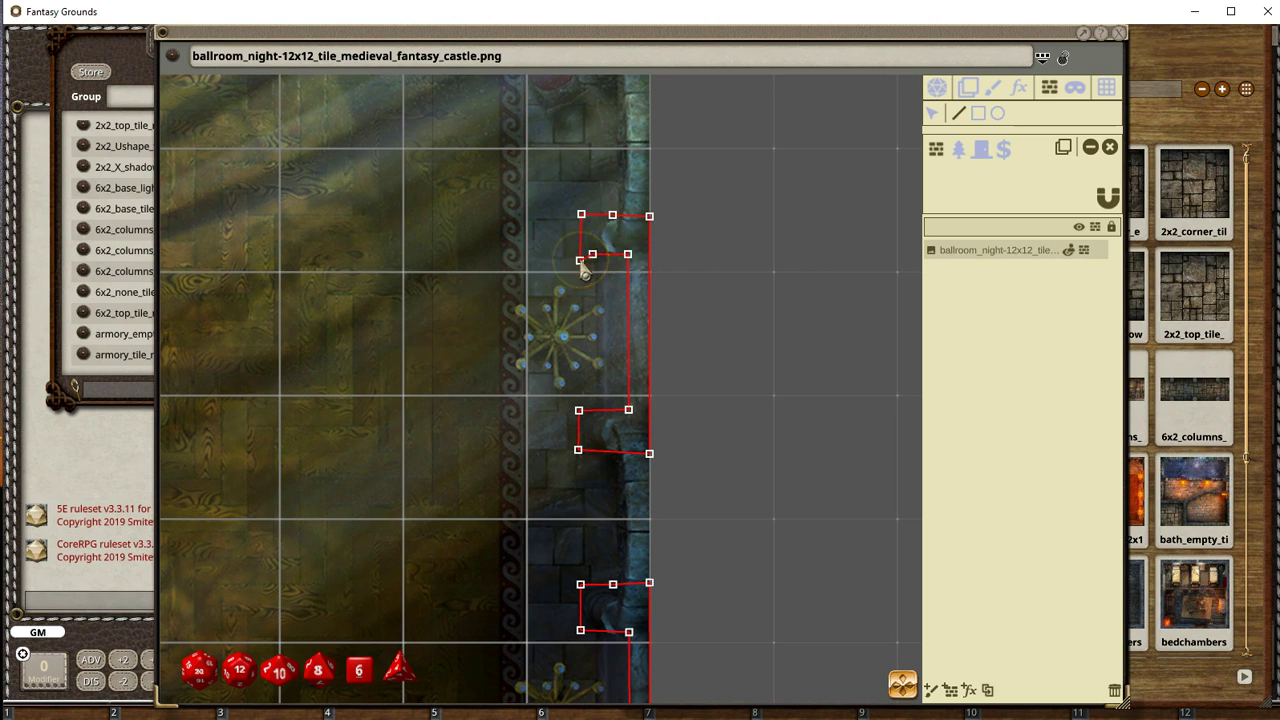
Step: Start a wall outline at the upper alcove's lower pillar and trace it around the pillar and up the recessed wall
scroll(720, 349, up, 2)
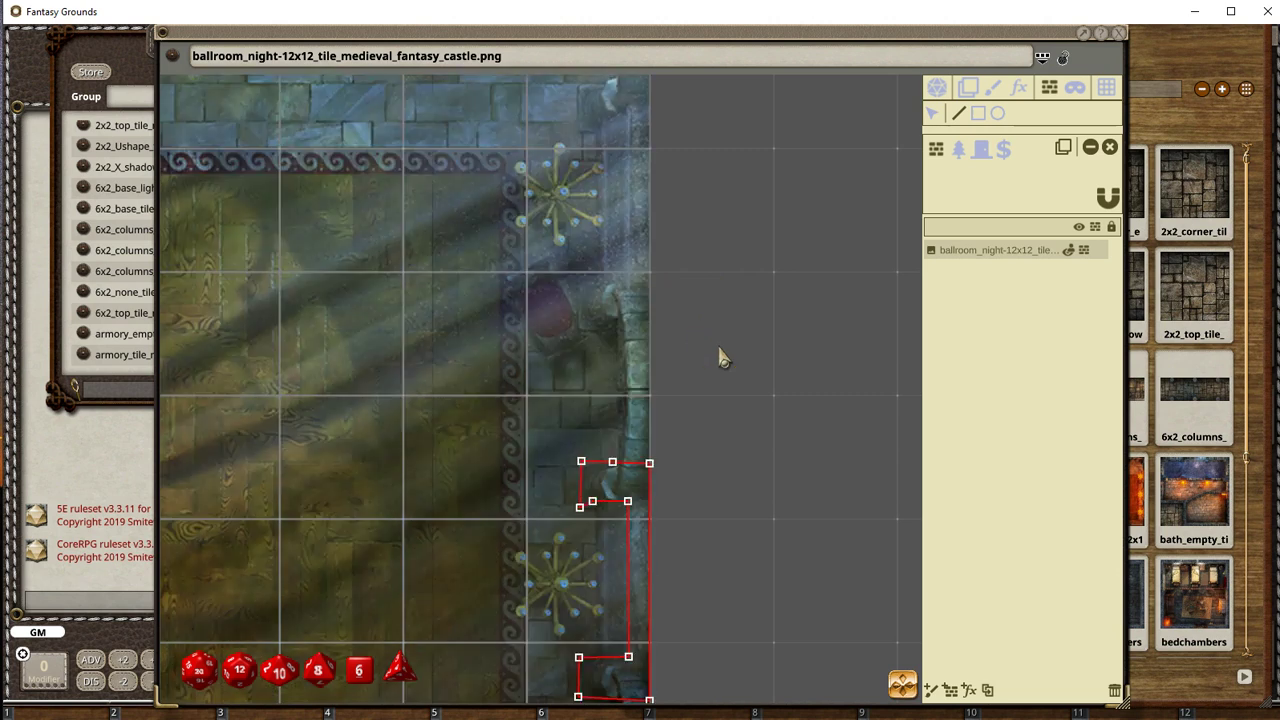
scroll(694, 323, up, 1)
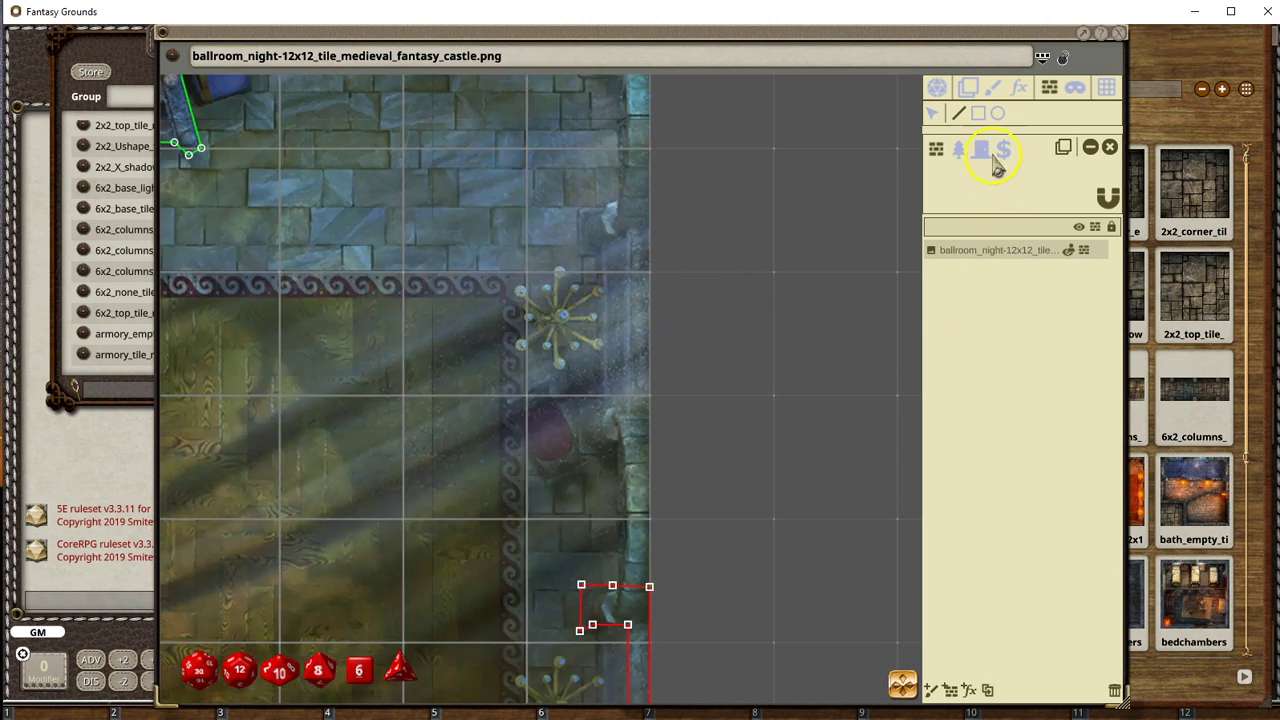
click(615, 456)
click(578, 455)
click(578, 402)
click(628, 404)
click(629, 253)
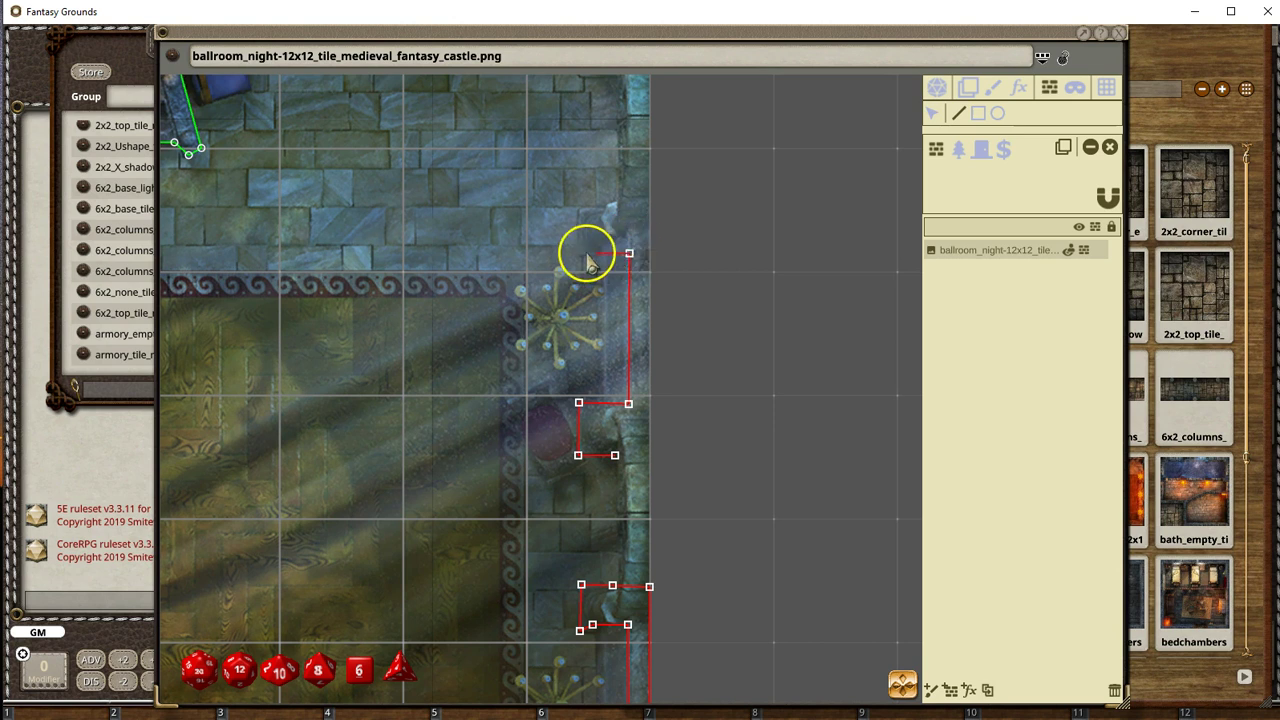
Step: Continue the upper alcove's wall outline around its upper pillar and down the tile's right edge, closing it at its starting point
click(580, 254)
click(580, 207)
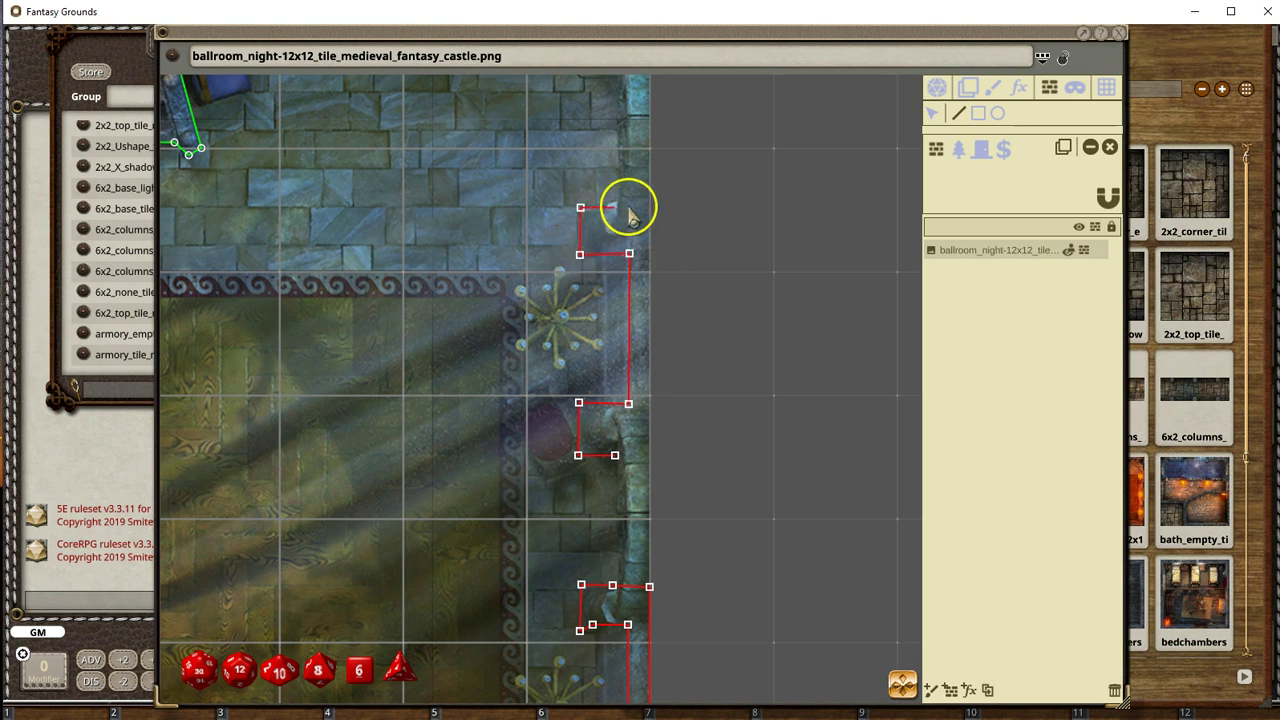
click(648, 205)
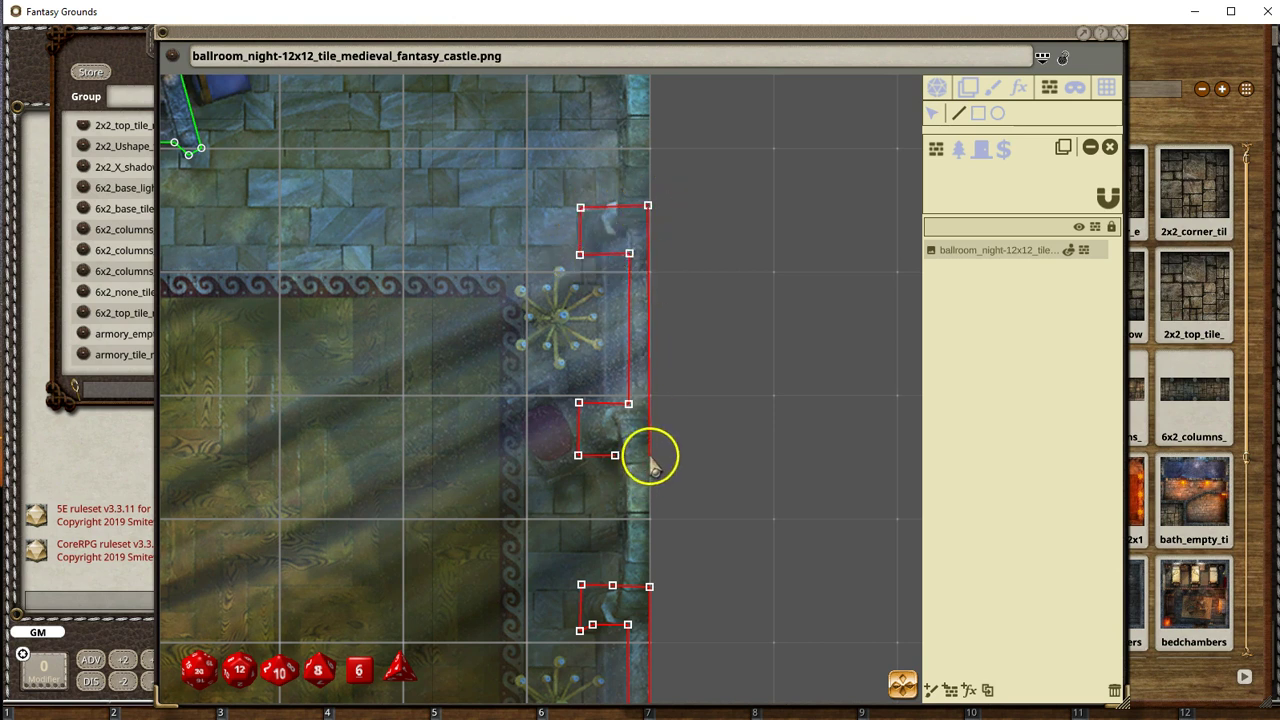
click(650, 458)
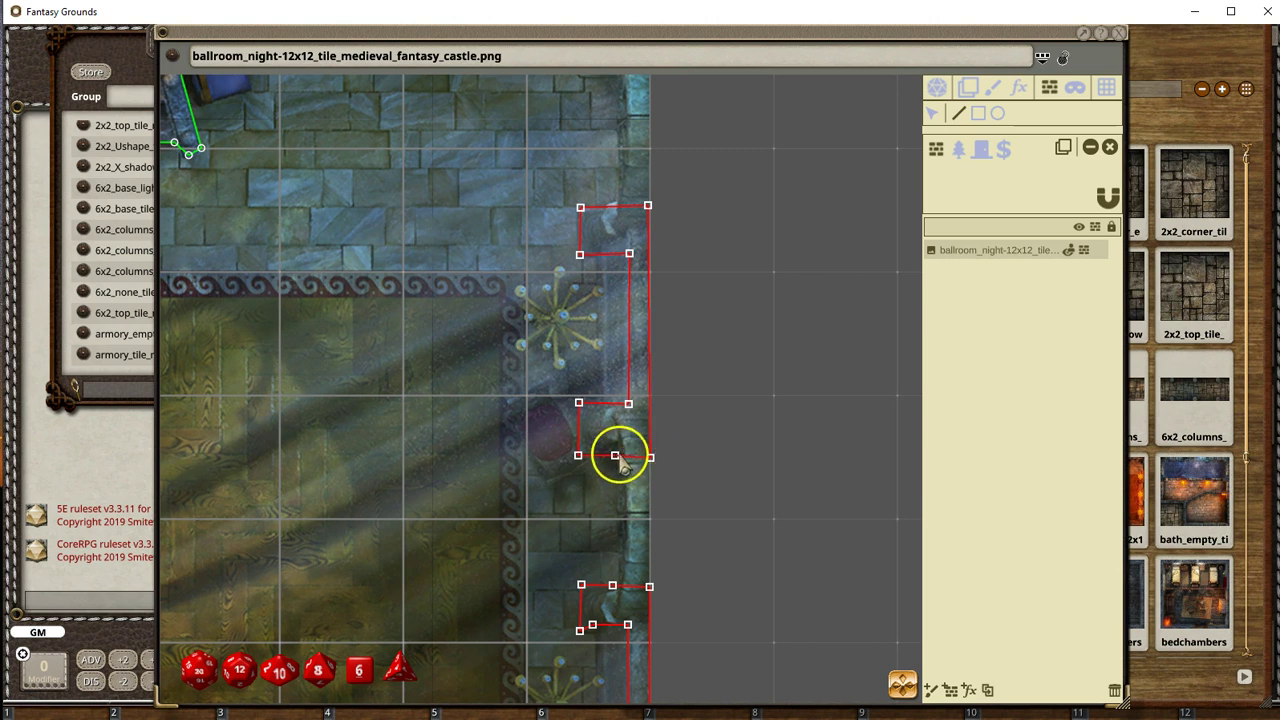
scroll(780, 457, up, 5)
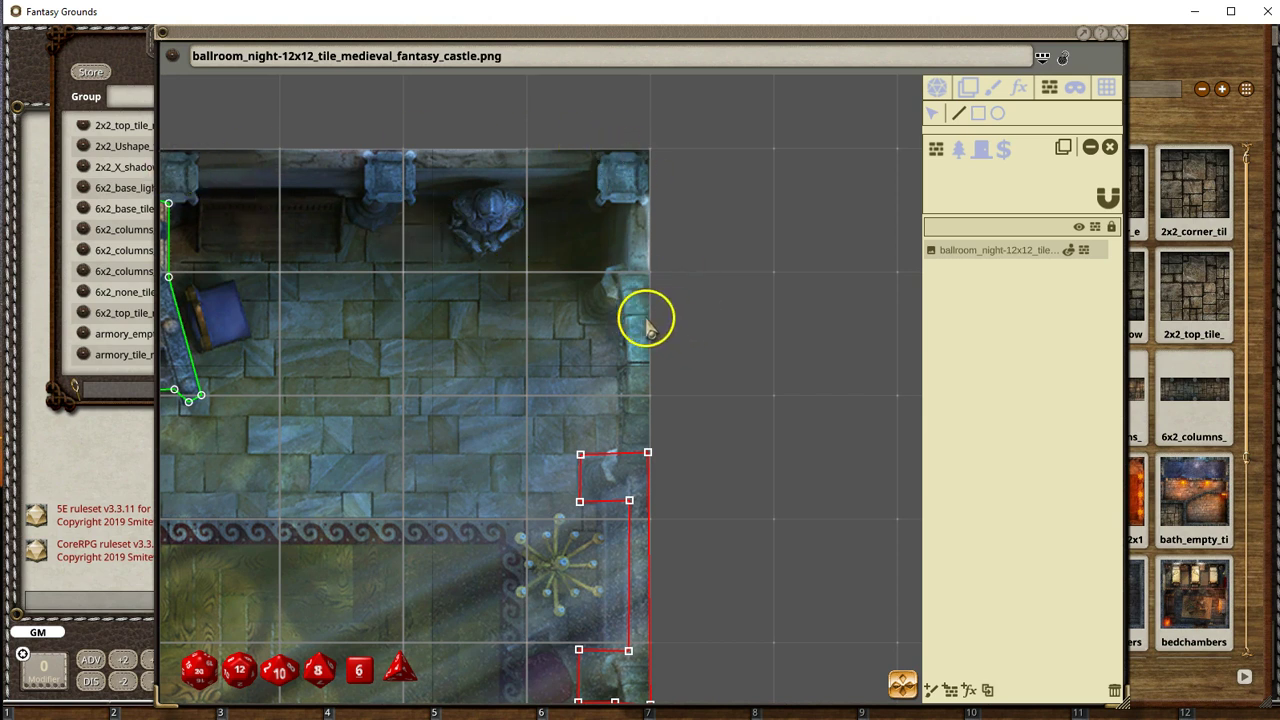
click(648, 317)
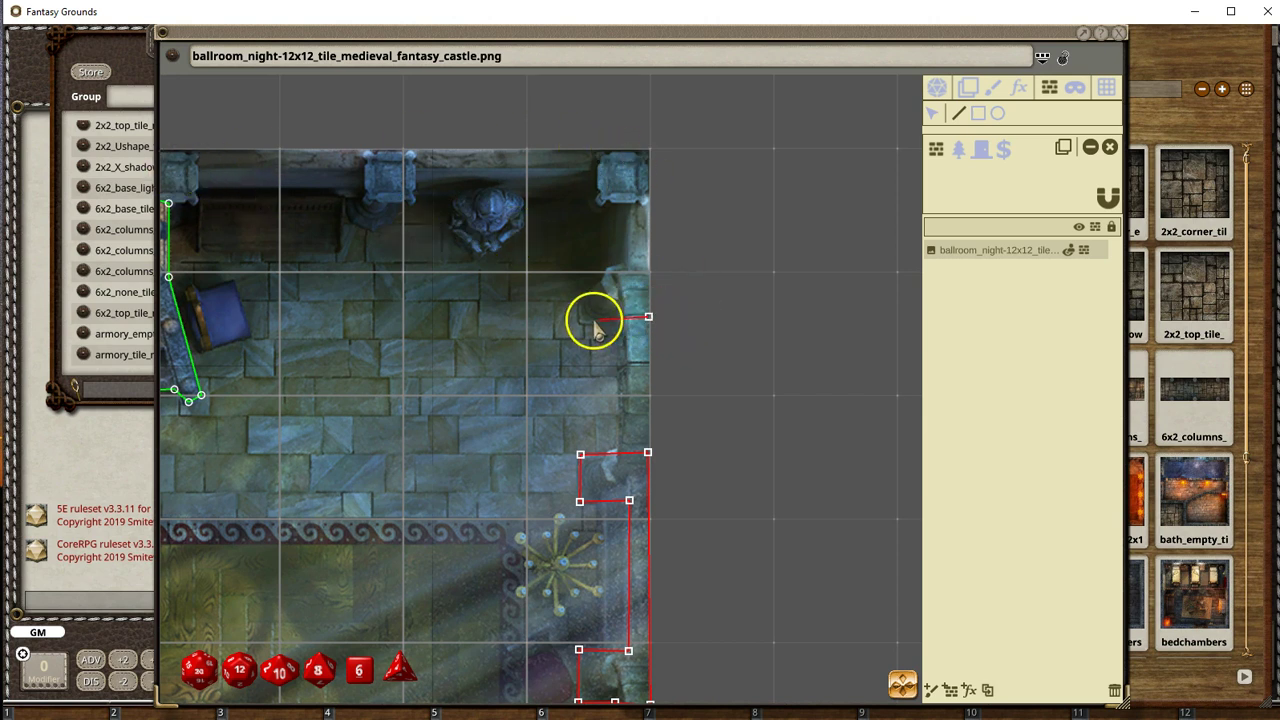
click(579, 321)
click(578, 274)
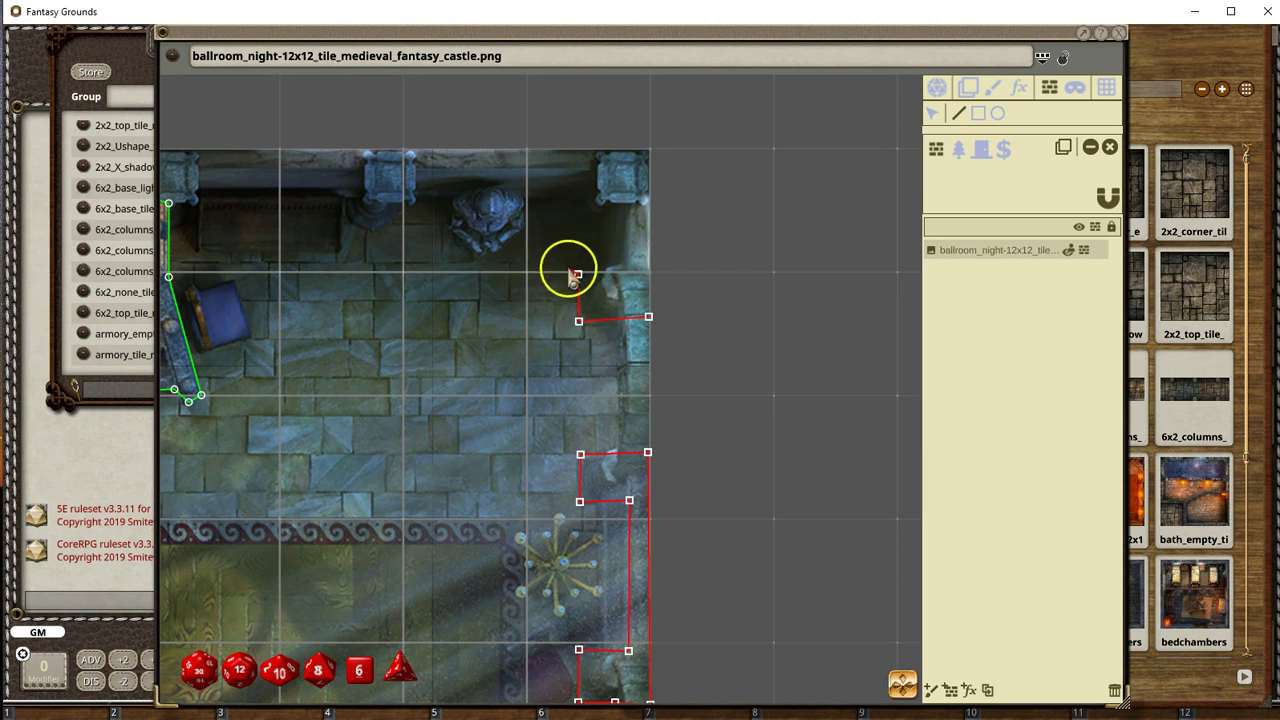
click(576, 275)
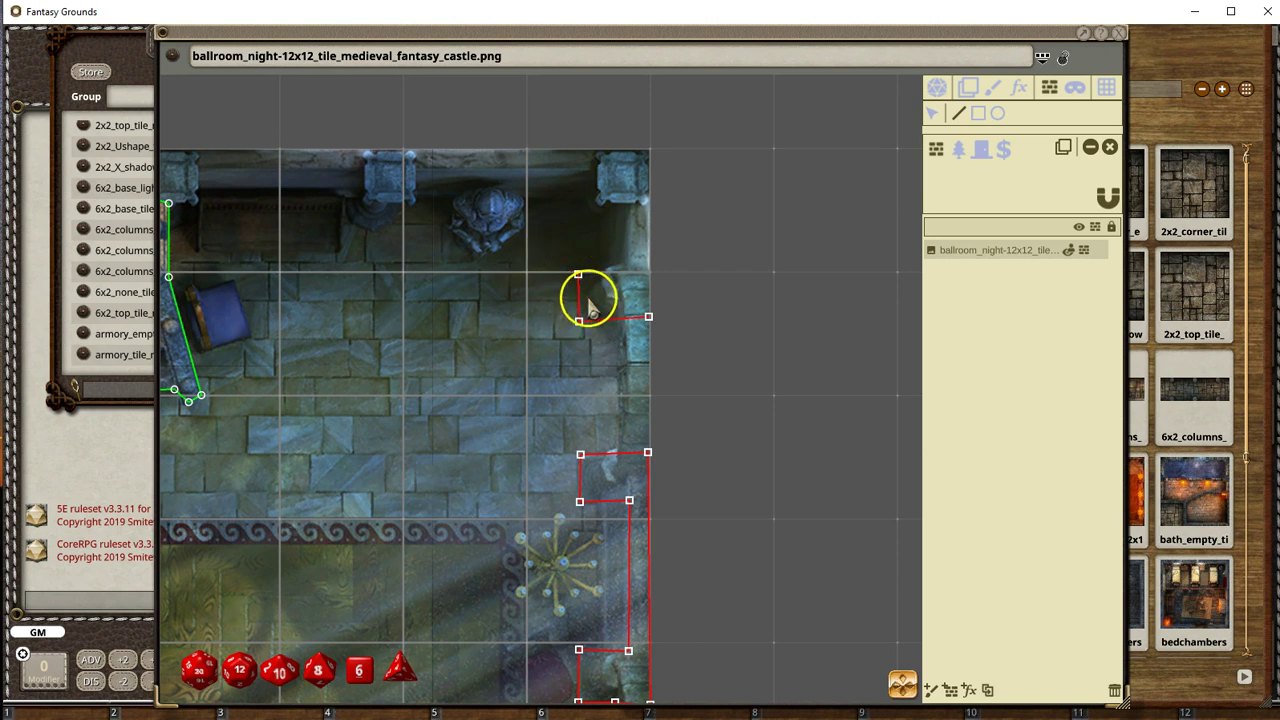
click(934, 113)
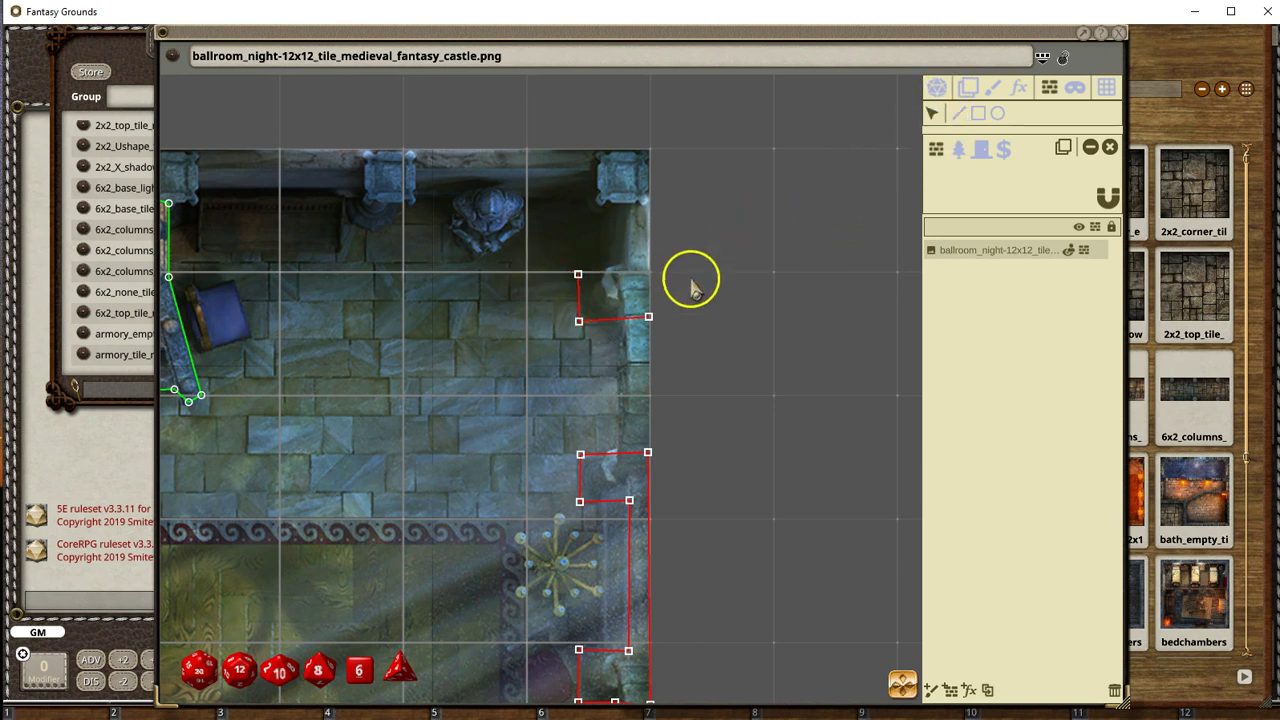
right_click(577, 273)
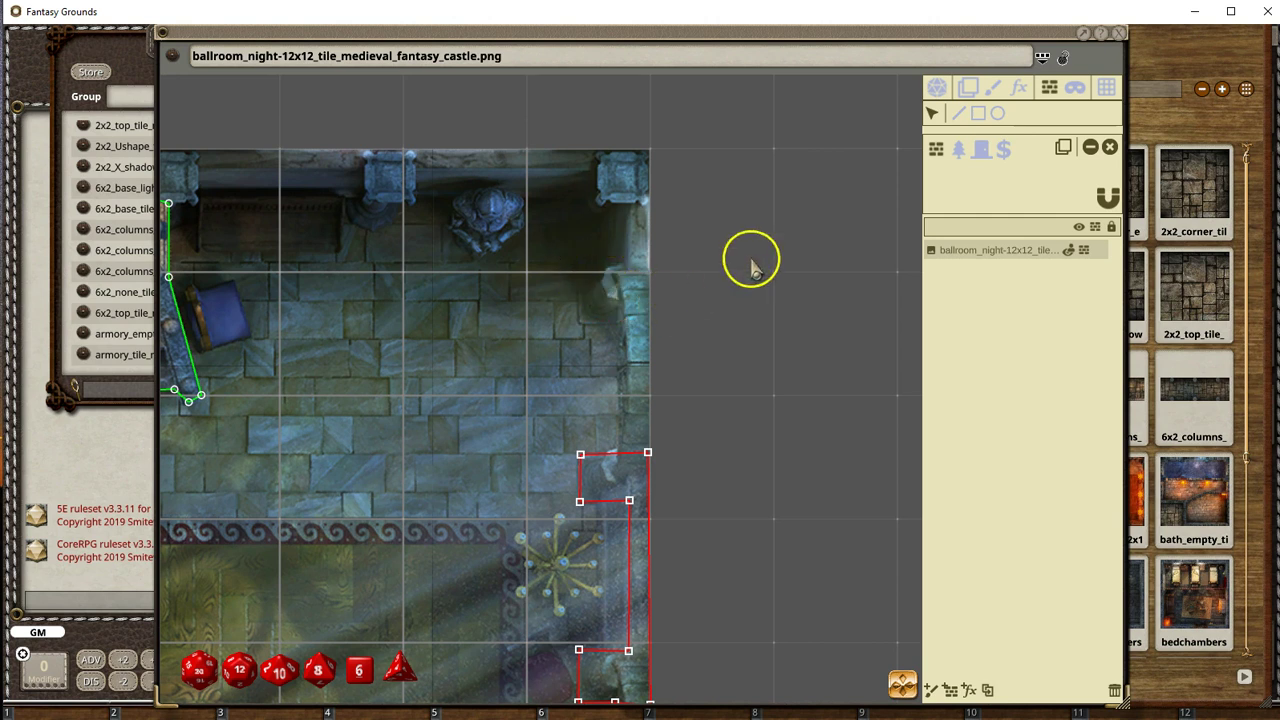
Step: Start a wall outline at the tile's right edge and trace it closely around the rounded pillar below the upper-right corner
click(649, 320)
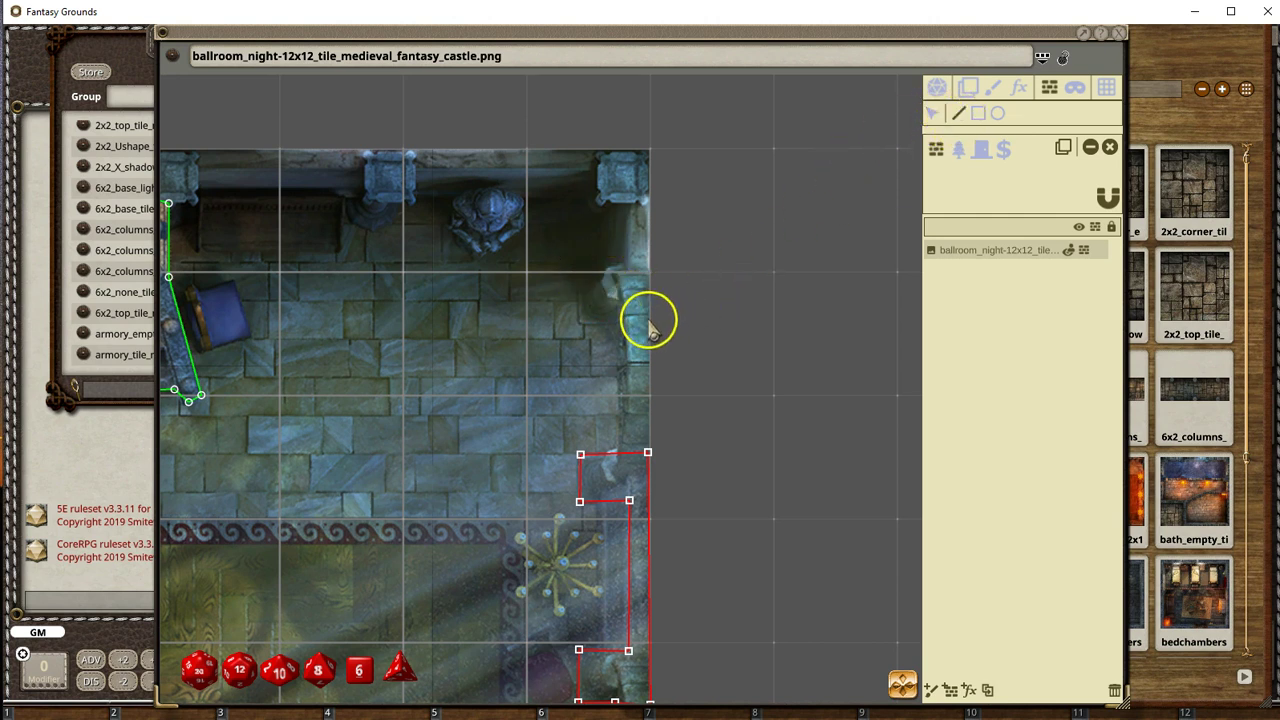
click(597, 320)
click(586, 306)
click(586, 288)
click(600, 280)
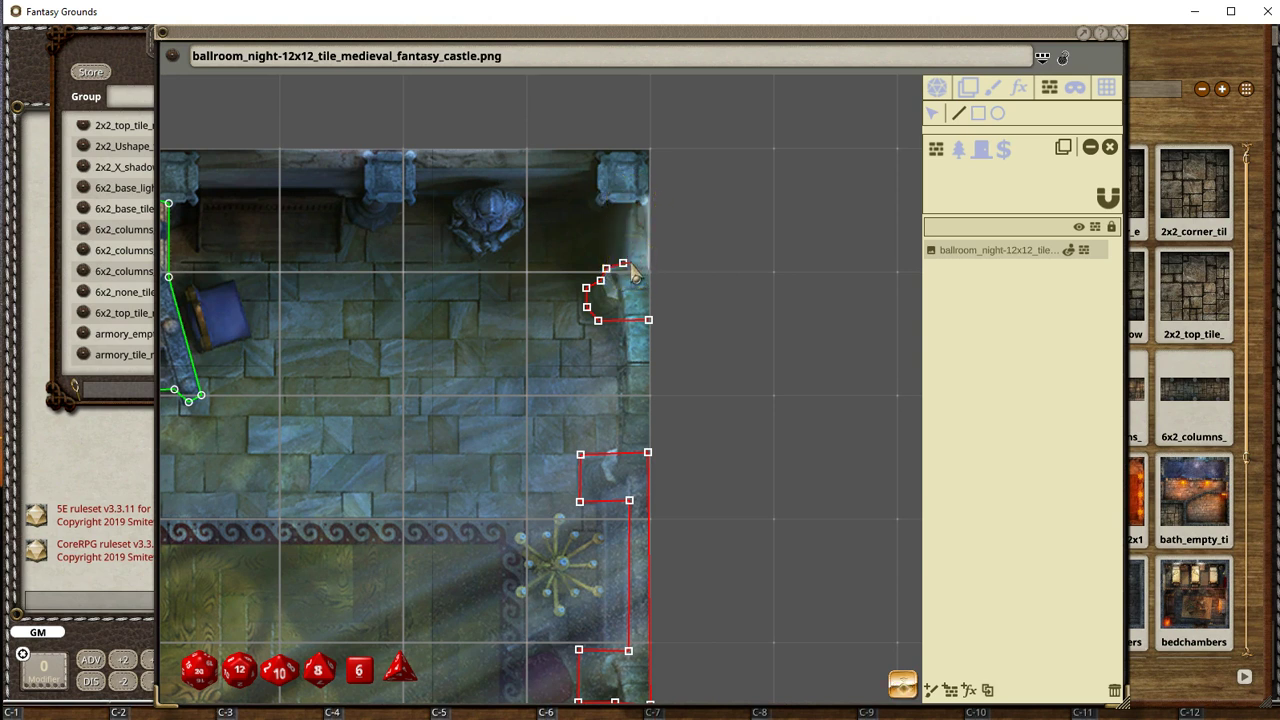
Step: Continue the pillar's wall outline up the right wall past the tile's top edge and close it down the tile's right edge
click(629, 206)
click(631, 265)
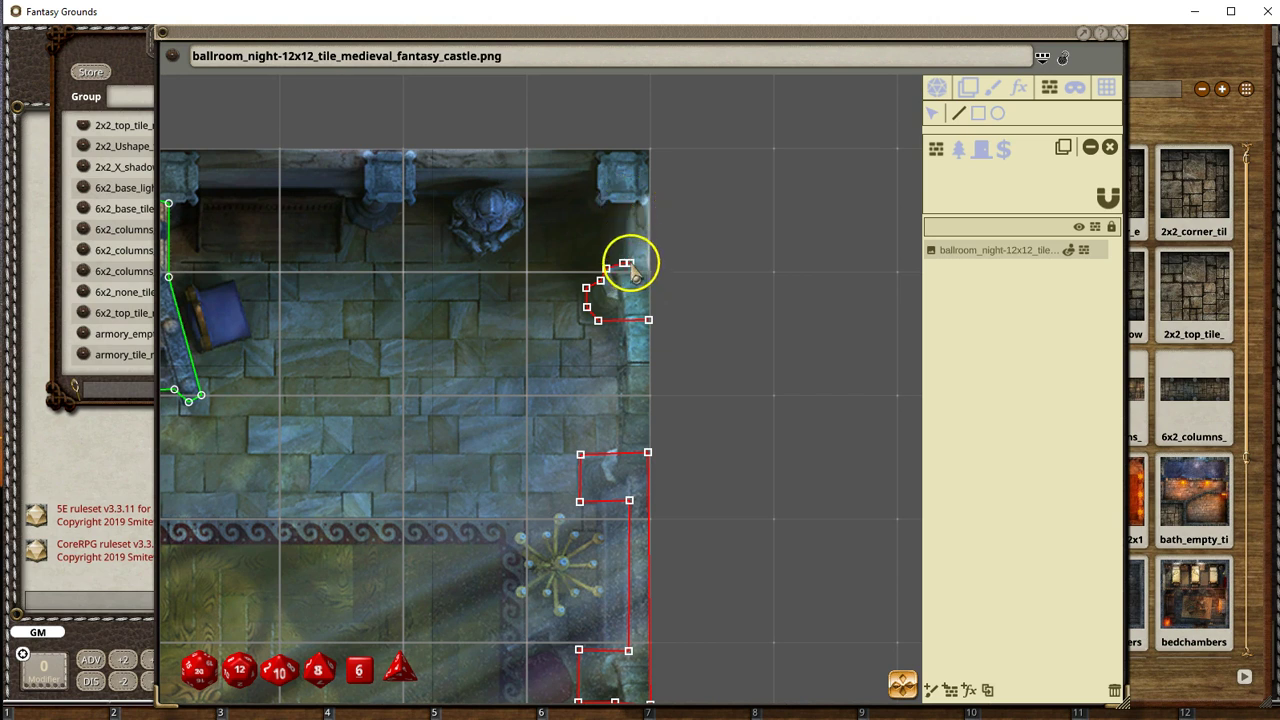
click(631, 208)
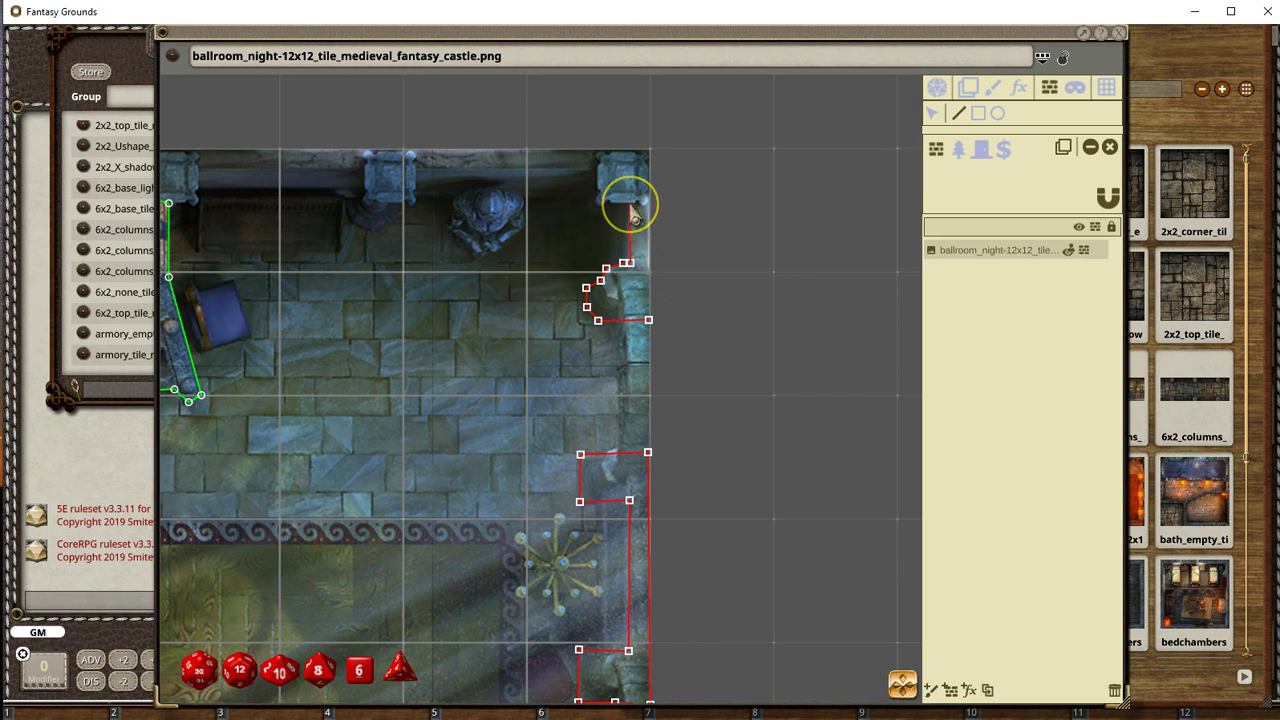
click(628, 135)
click(650, 137)
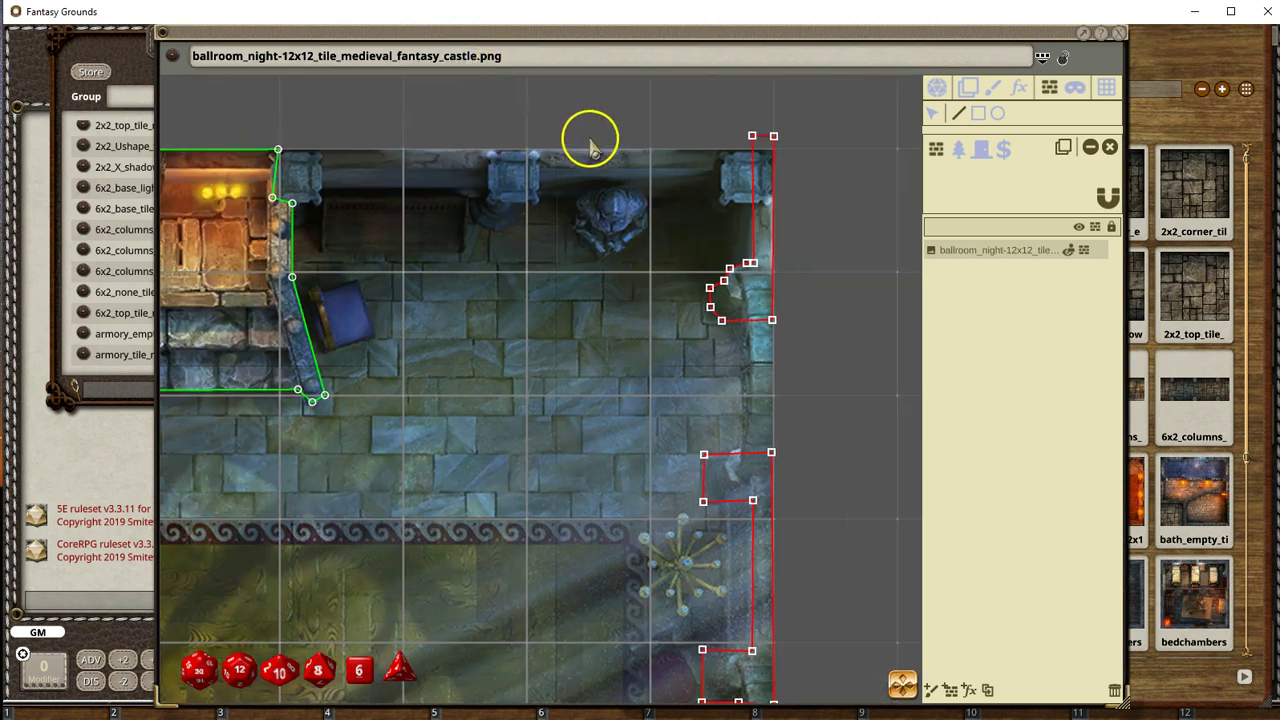
Step: Draw a rectangular wall along the top wall from the upper-right corner to the green terrain outline, and remove the points projecting past the tile's corner
click(980, 115)
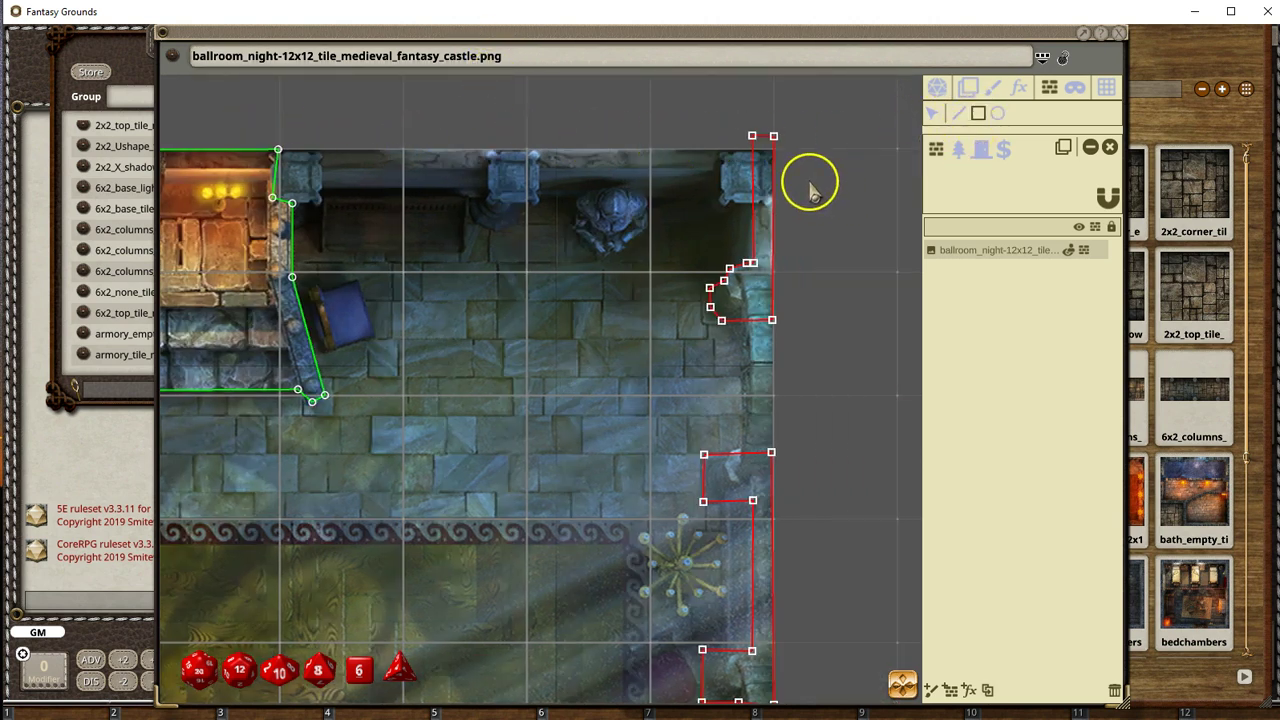
drag(786, 152, 268, 170)
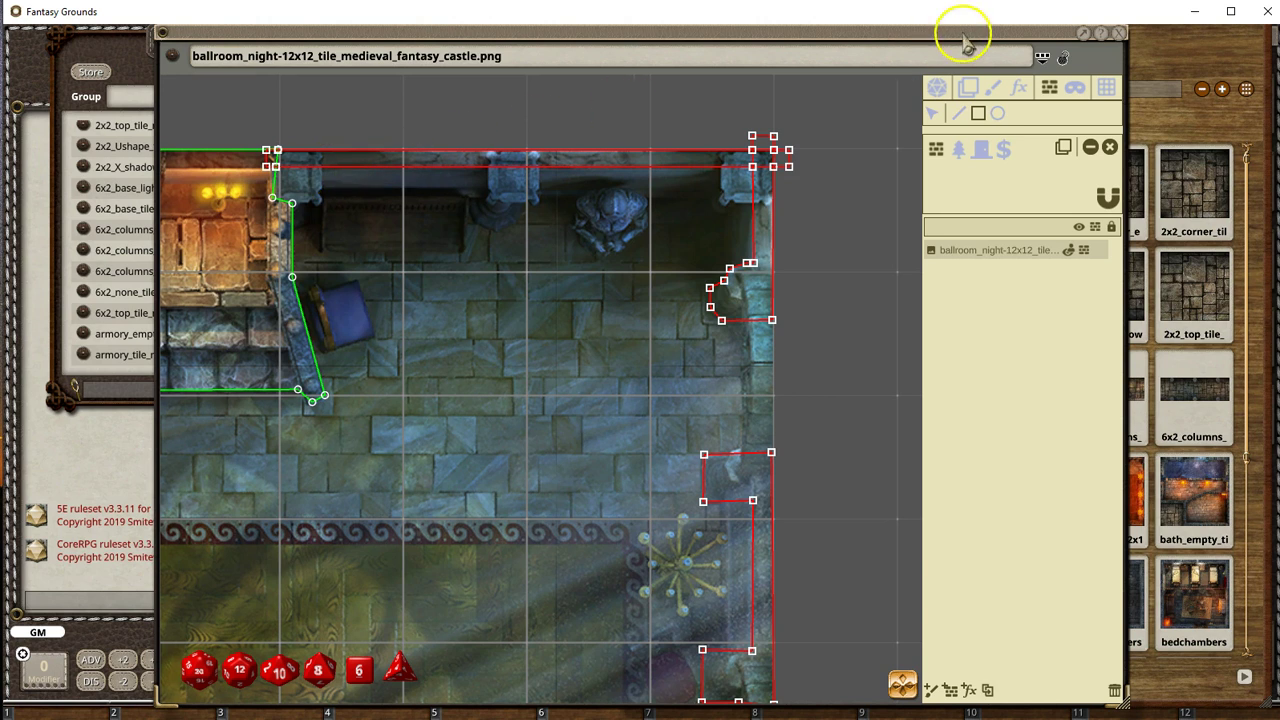
click(937, 115)
click(773, 135)
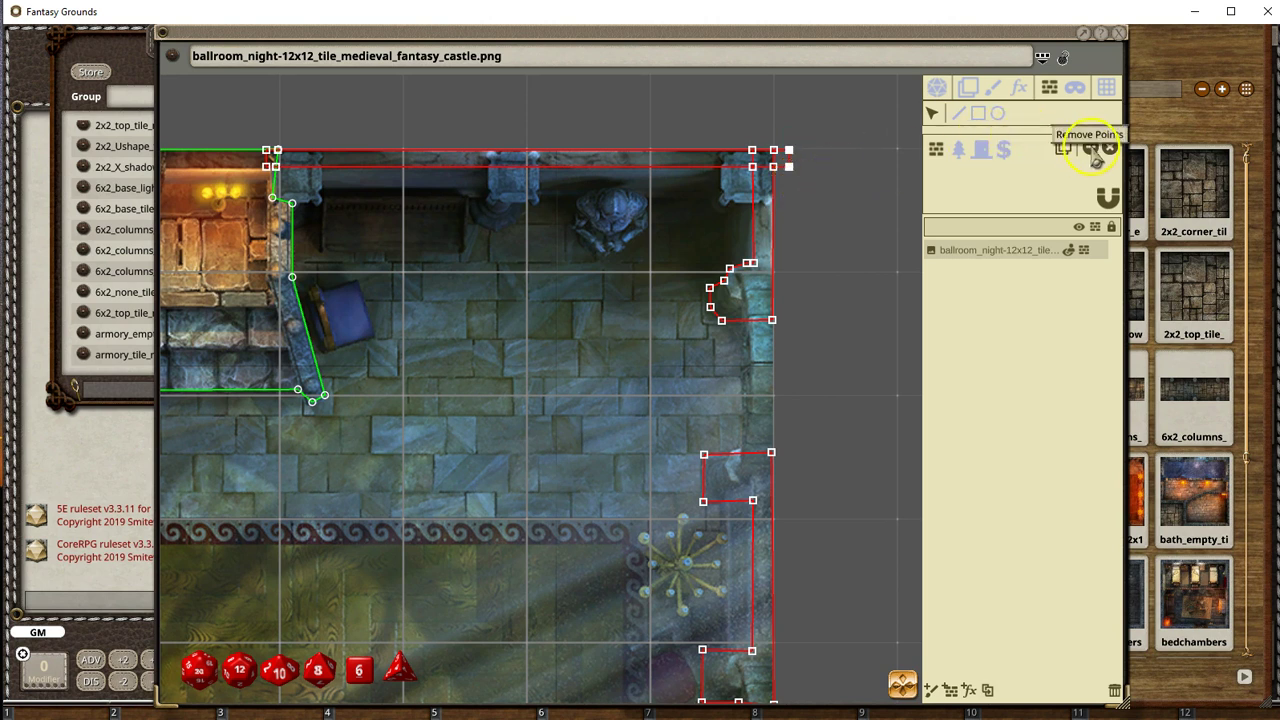
scroll(345, 200, up, 2)
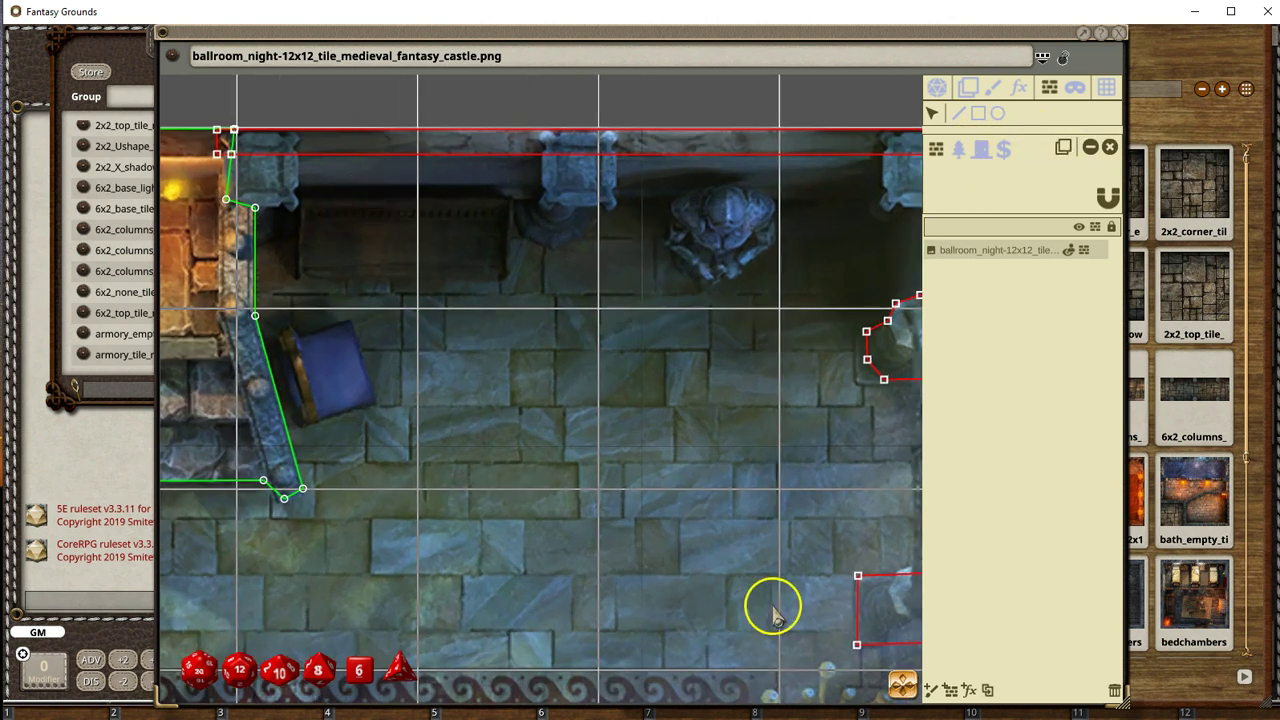
Step: Remove the overlapping end points of the upper-right wall so it finishes flush against the green terrain outline
scroll(829, 663, up, 3)
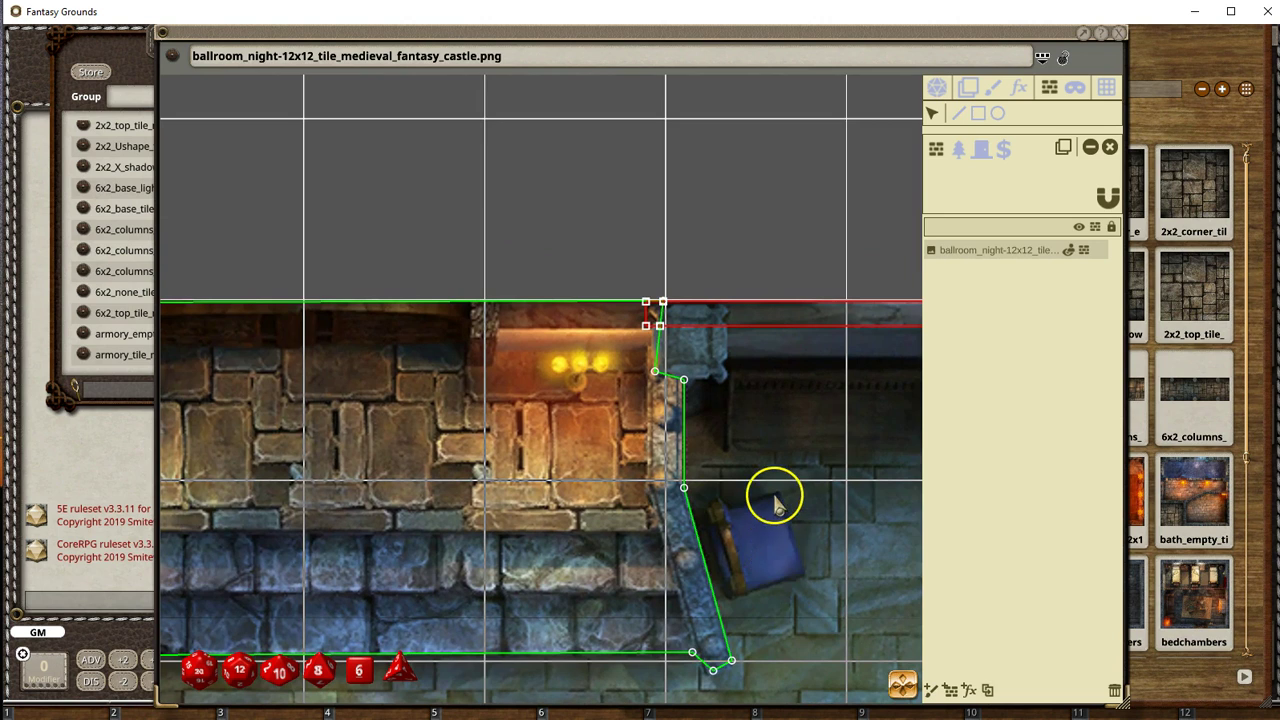
scroll(770, 485, up, 1)
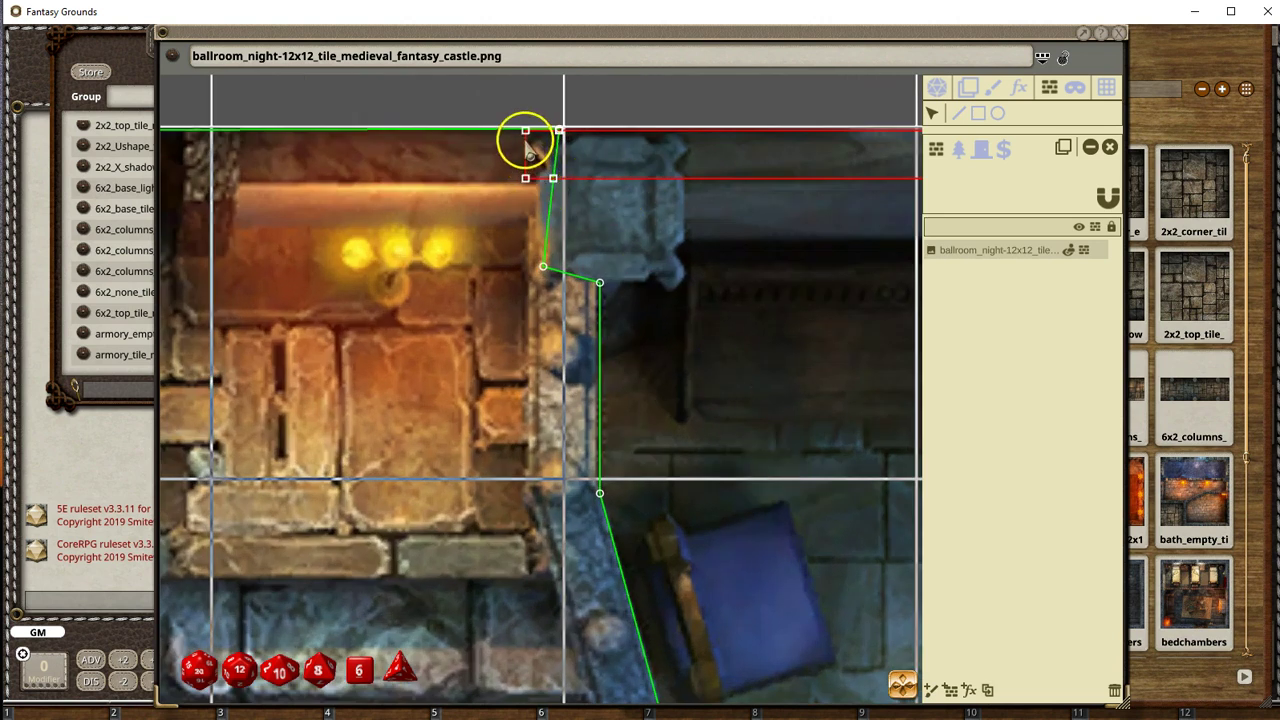
drag(526, 131, 551, 129)
drag(526, 177, 550, 180)
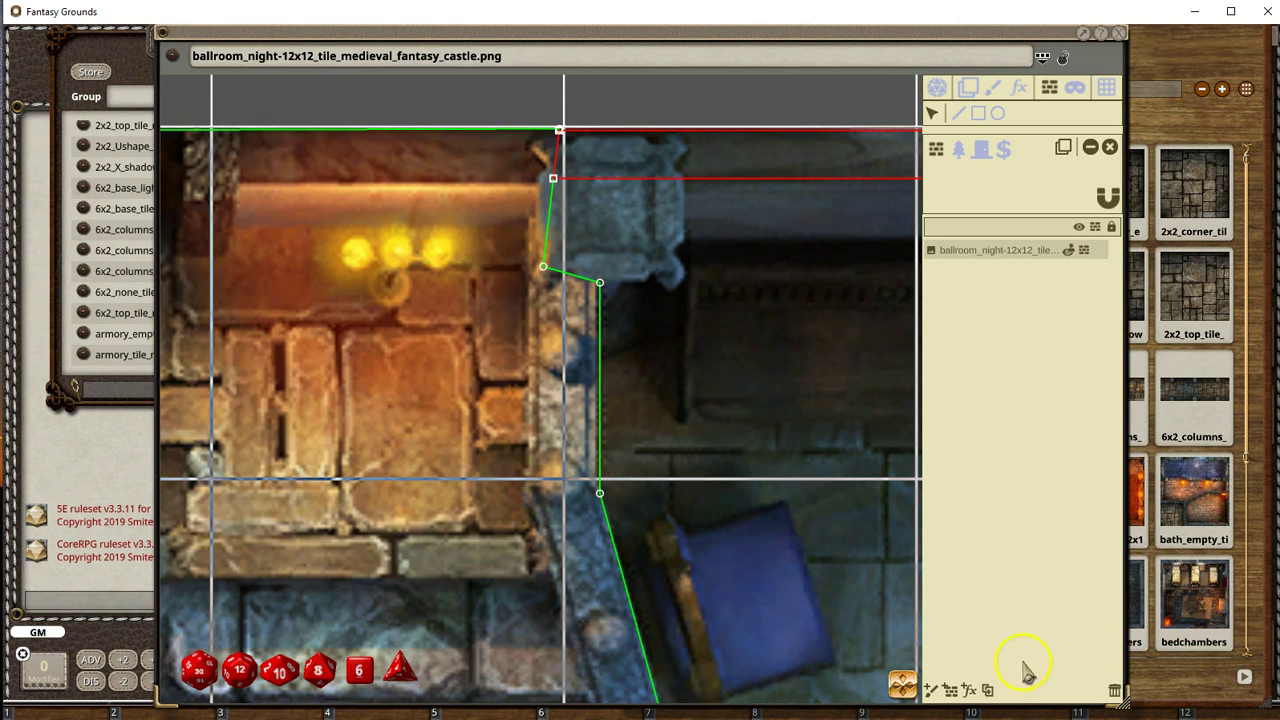
scroll(743, 580, down, 7)
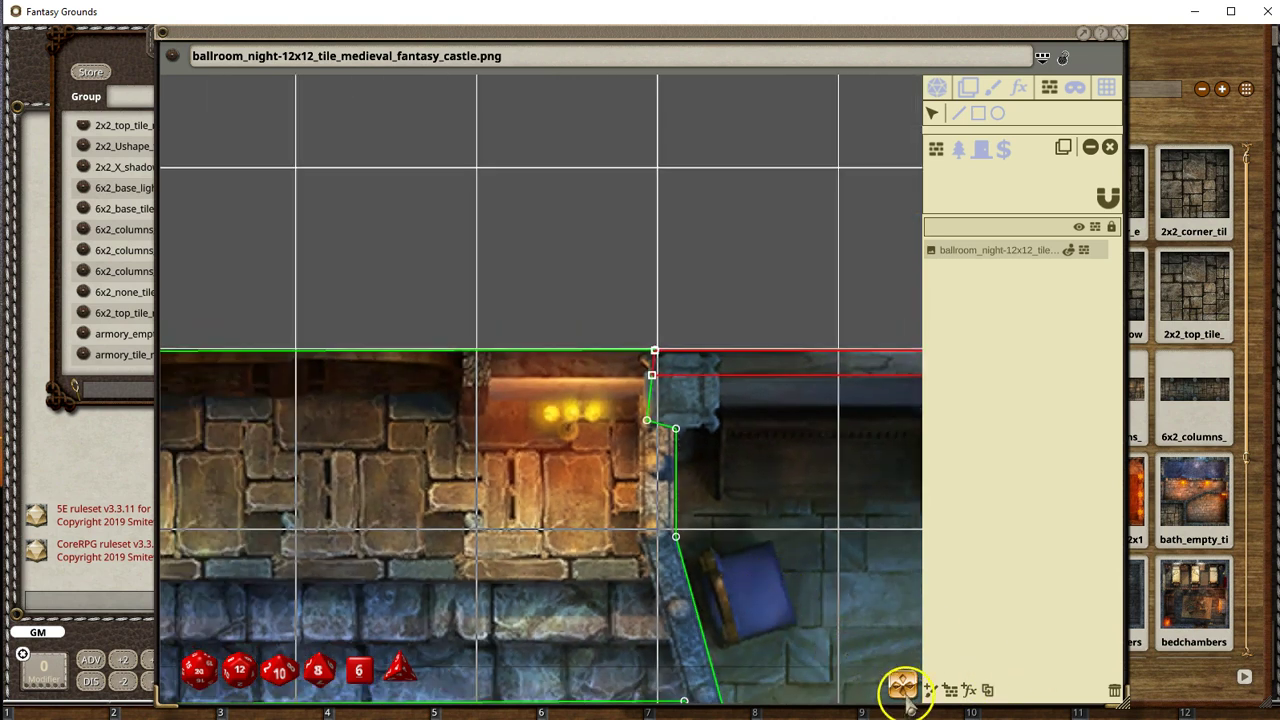
Step: Delete the wall drawn along the top wall beside the terrain's upper-left corner, and remove the surplus points on the terrain outline there
drag(903, 686, 745, 527)
scroll(902, 684, down, 3)
click(938, 118)
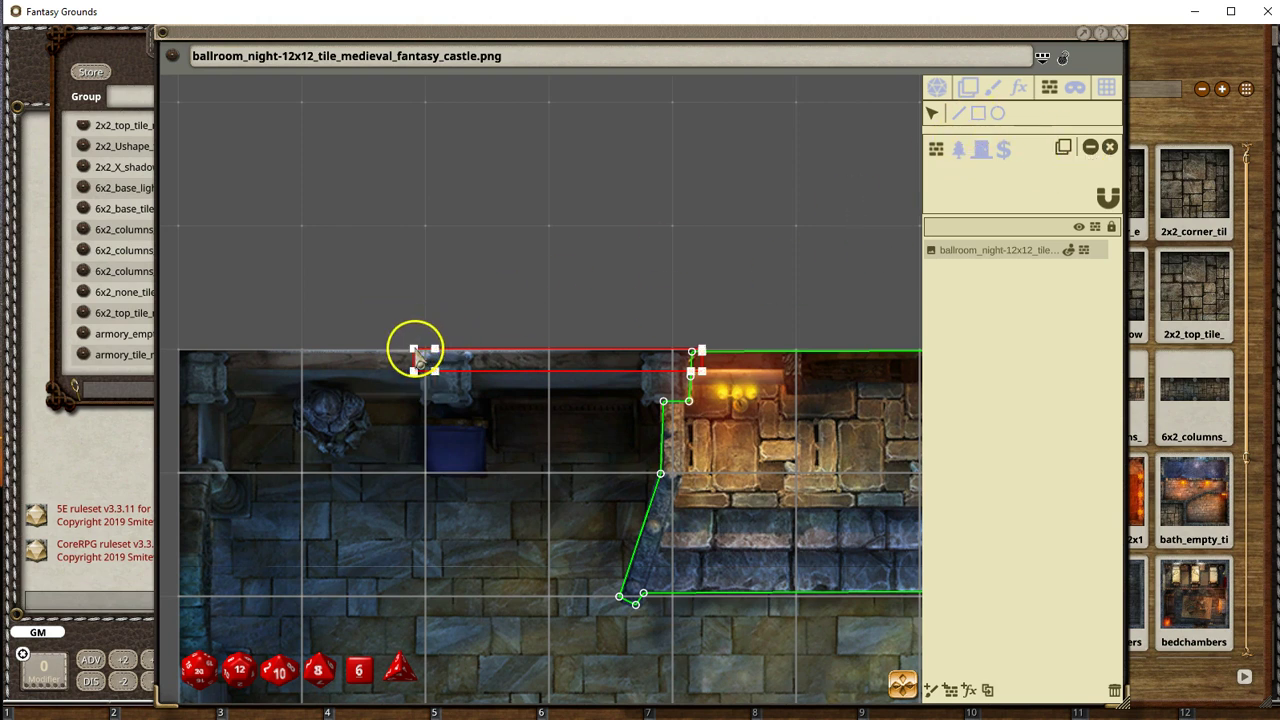
click(1109, 147)
scroll(457, 449, up, 5)
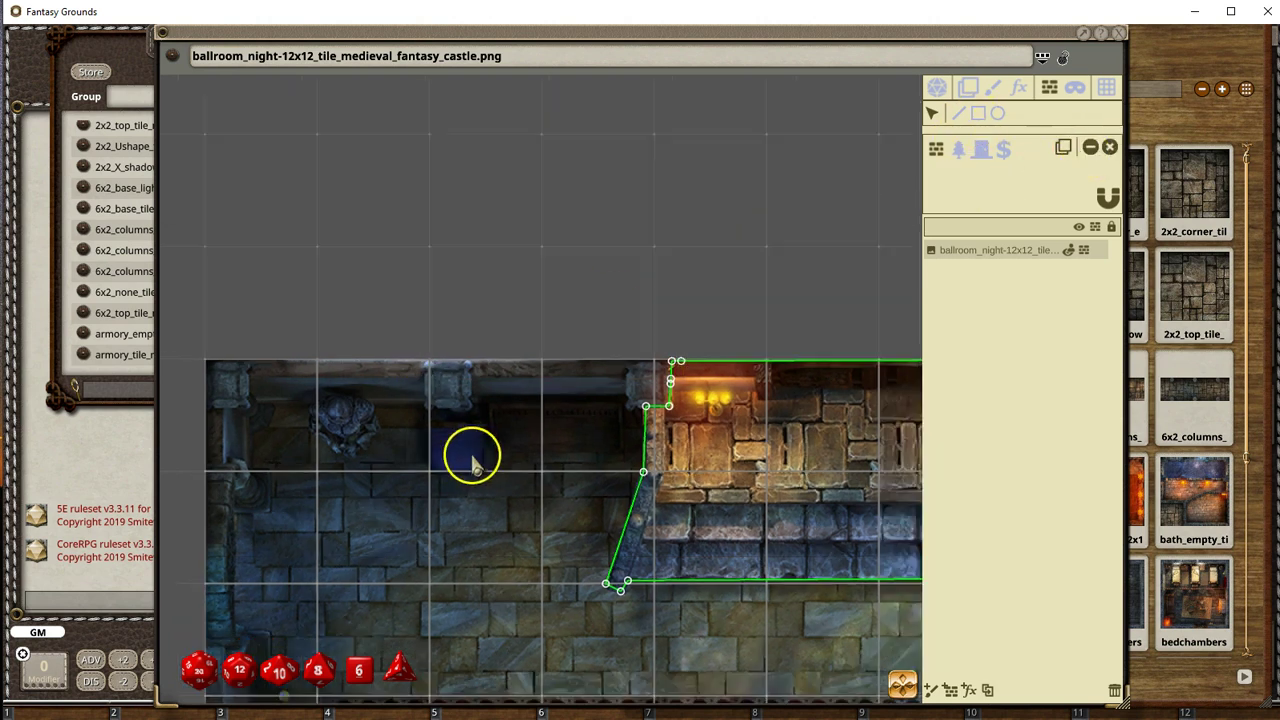
drag(549, 323, 580, 354)
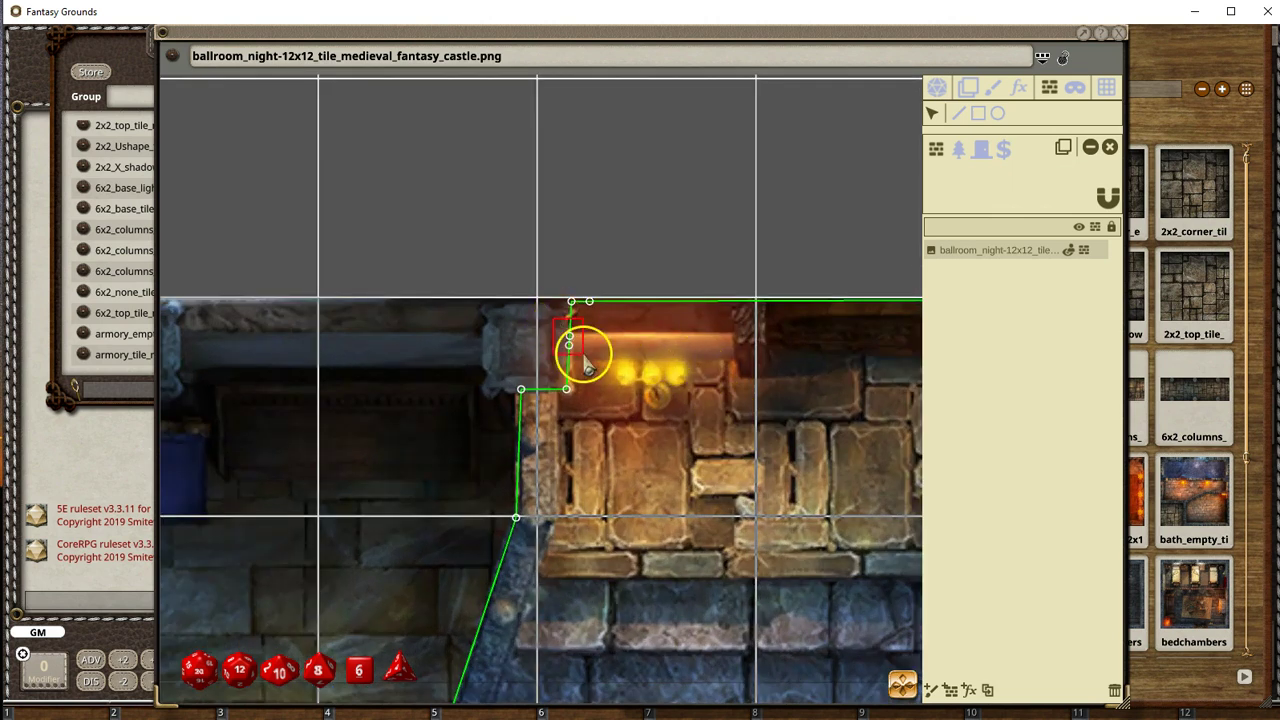
click(1091, 148)
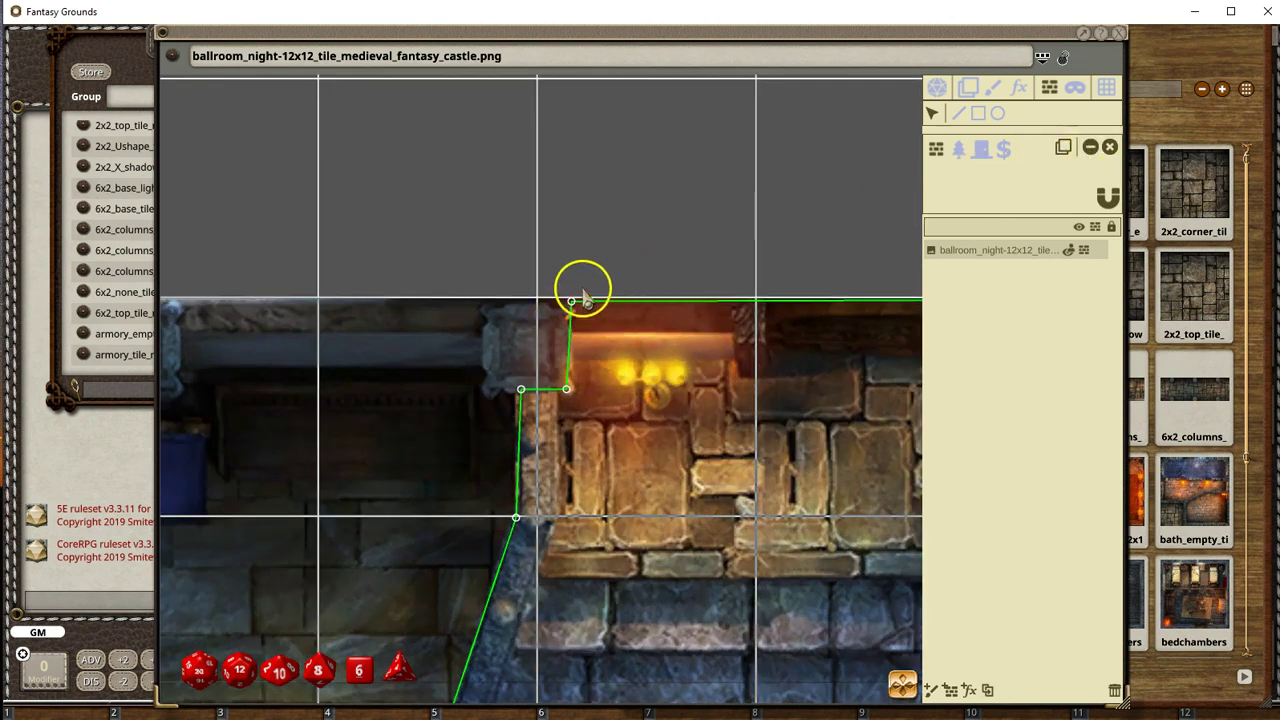
Step: Draw rectangular walls along the top wall from the tile's upper-left corner to the terrain outline and down the upper part of the left wall
scroll(674, 380, down, 3)
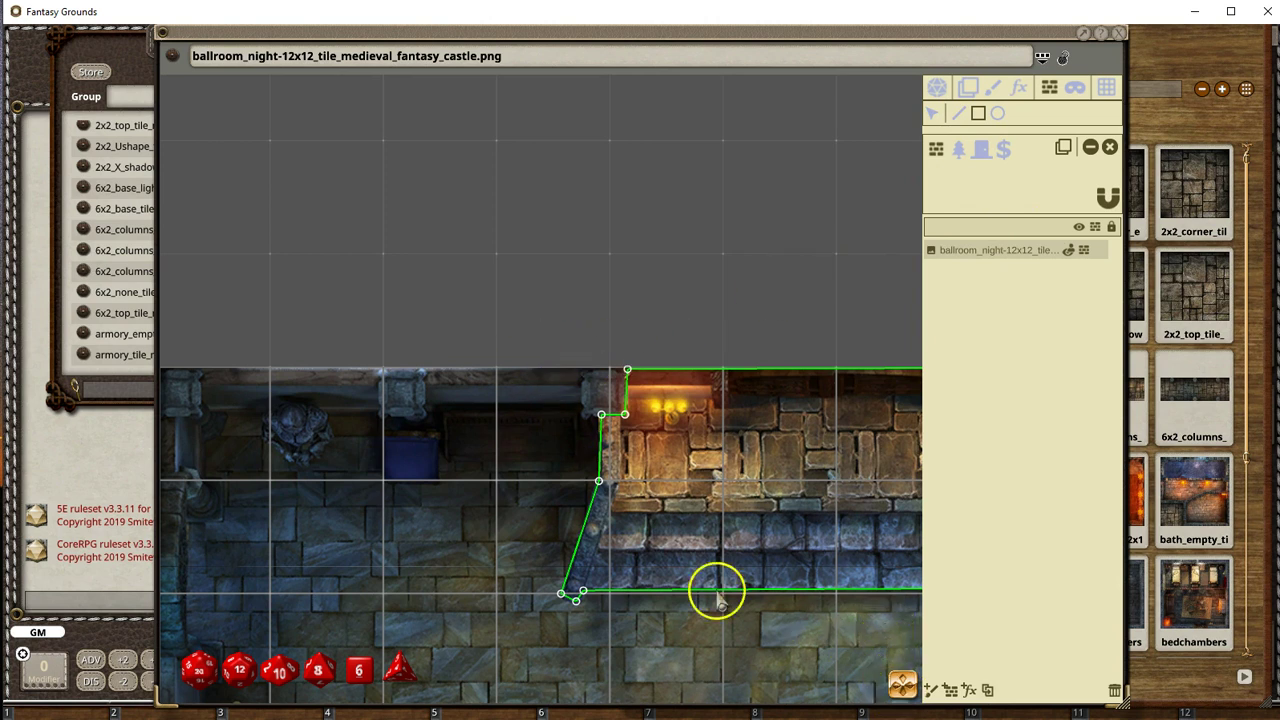
scroll(717, 592, down, 1)
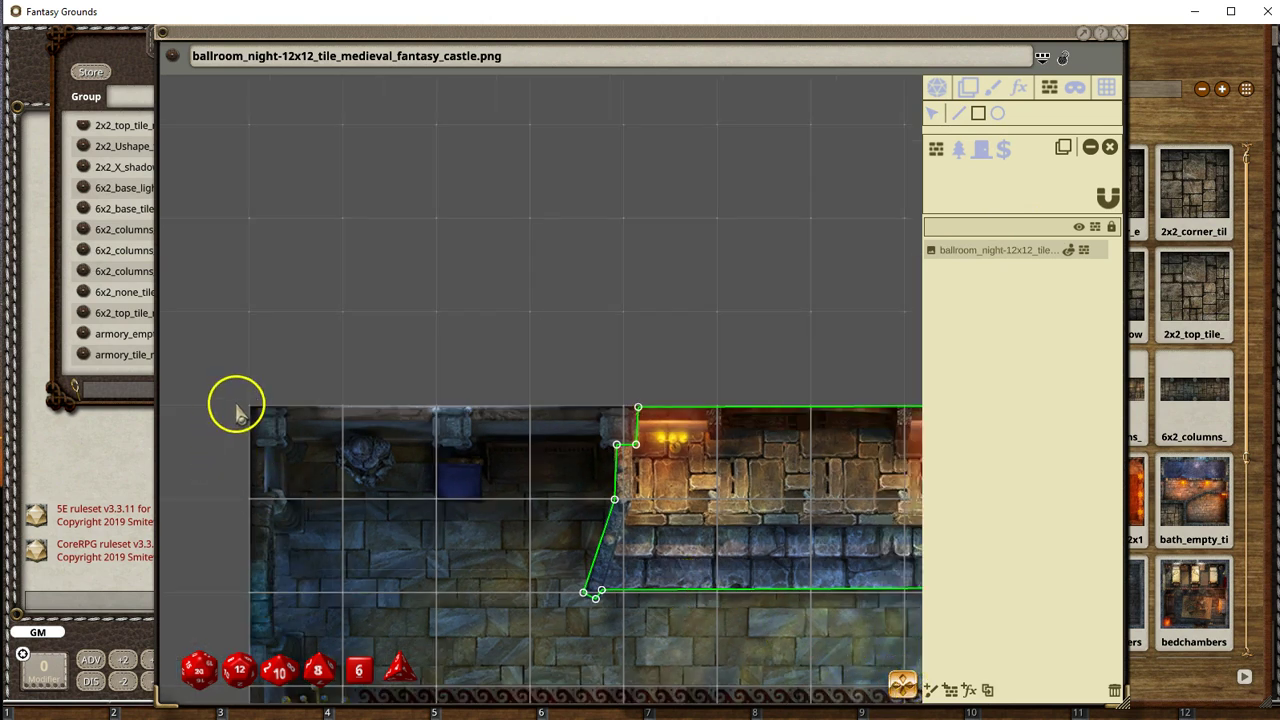
drag(231, 408, 648, 455)
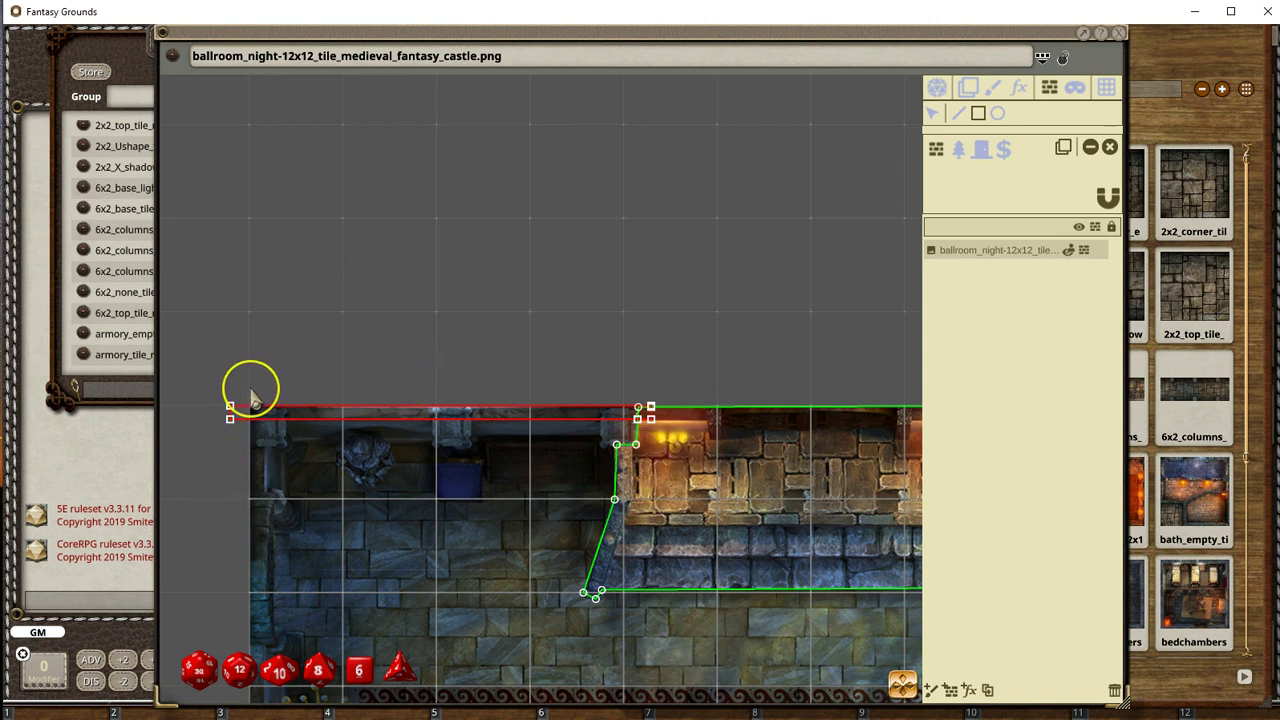
drag(273, 458, 273, 531)
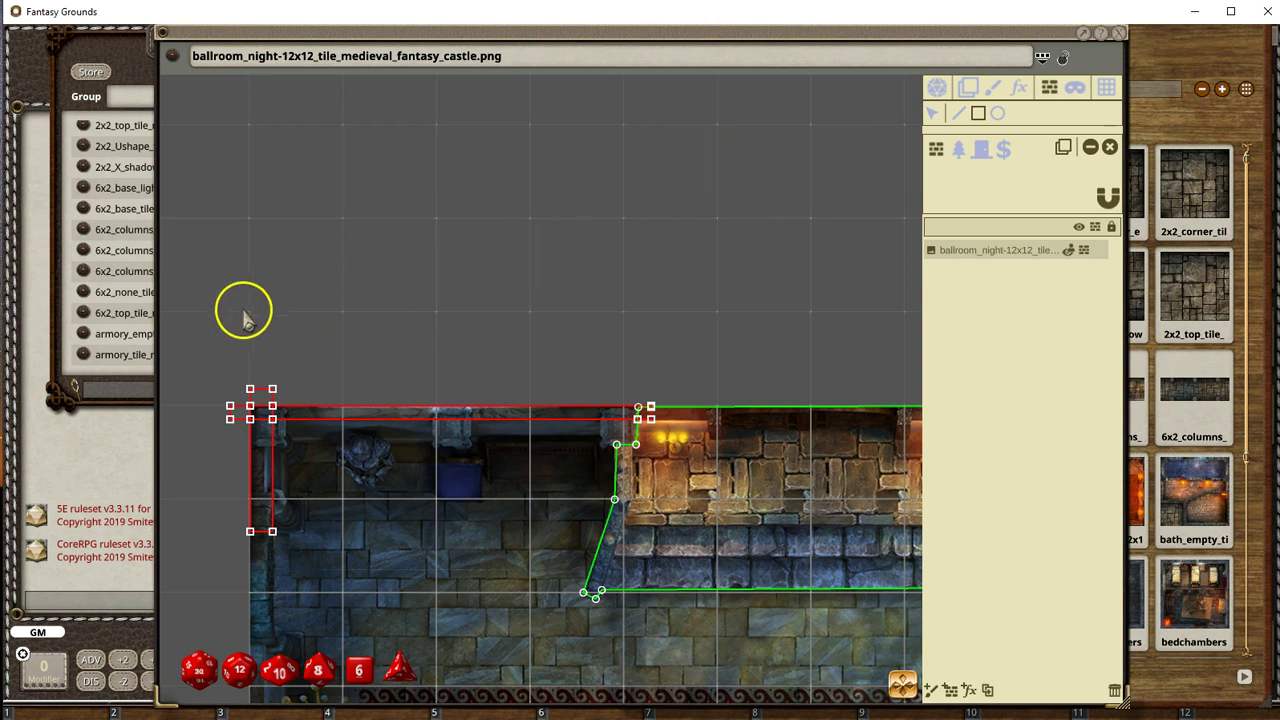
Step: Remove the wall points projecting past the tile's upper-left corner and those overlapping the terrain's upper-left corner
click(935, 117)
drag(237, 379, 297, 397)
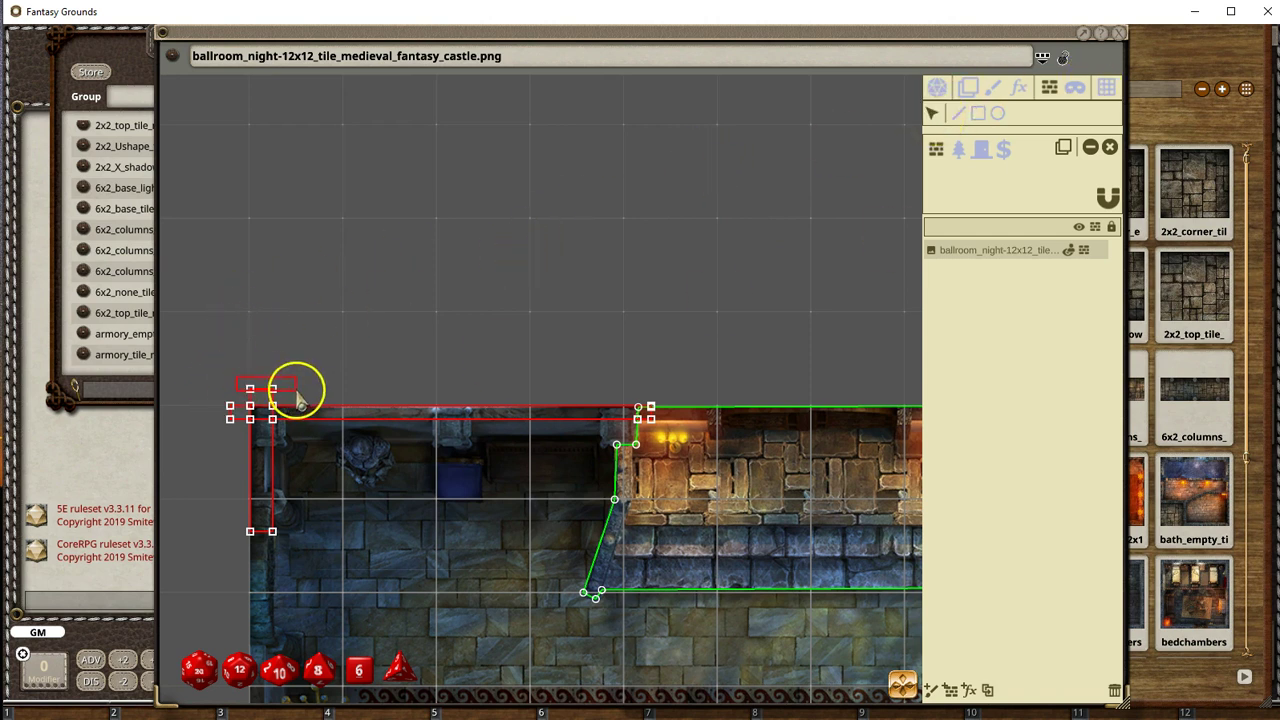
drag(210, 386, 236, 440)
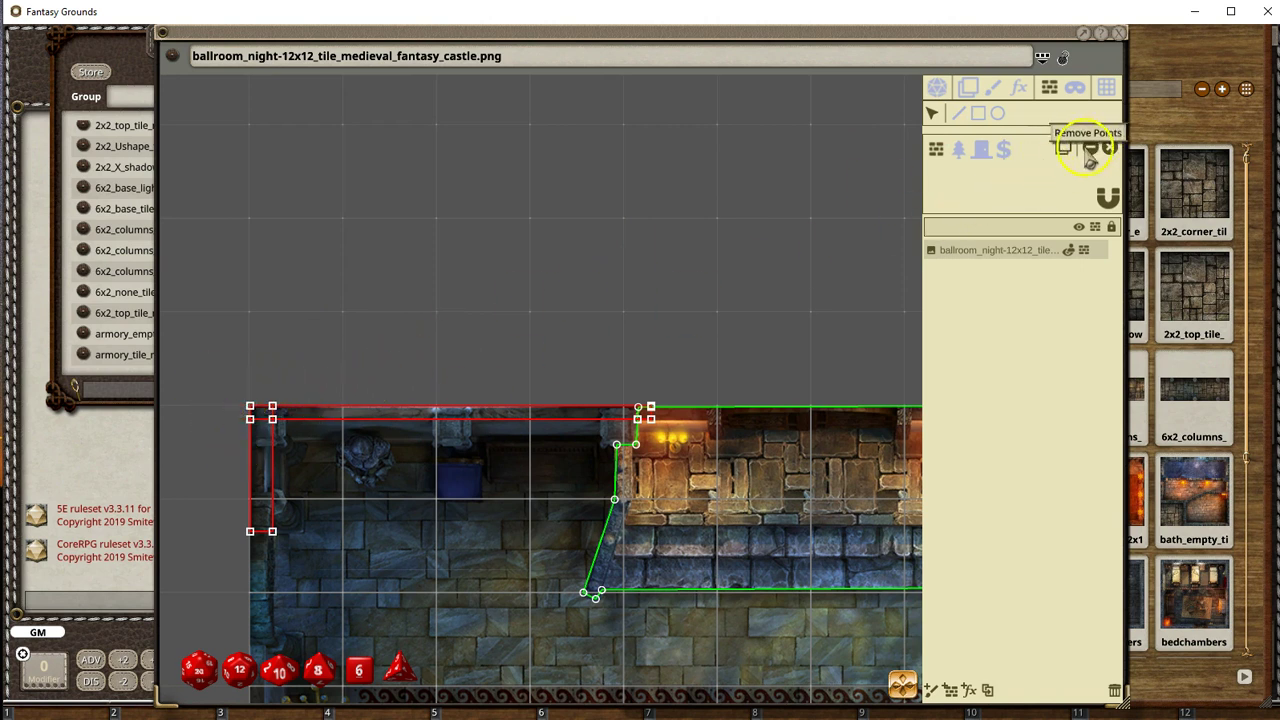
scroll(743, 434, up, 1)
scroll(614, 423, up, 1)
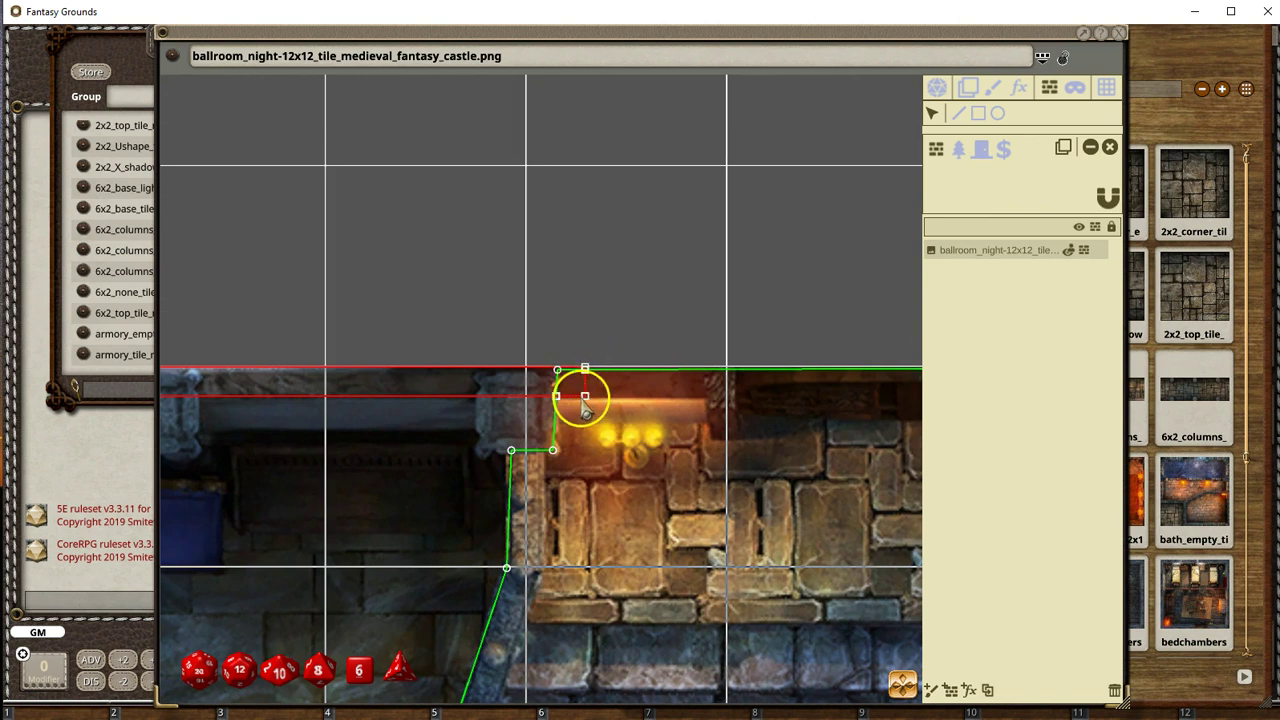
drag(580, 351, 564, 378)
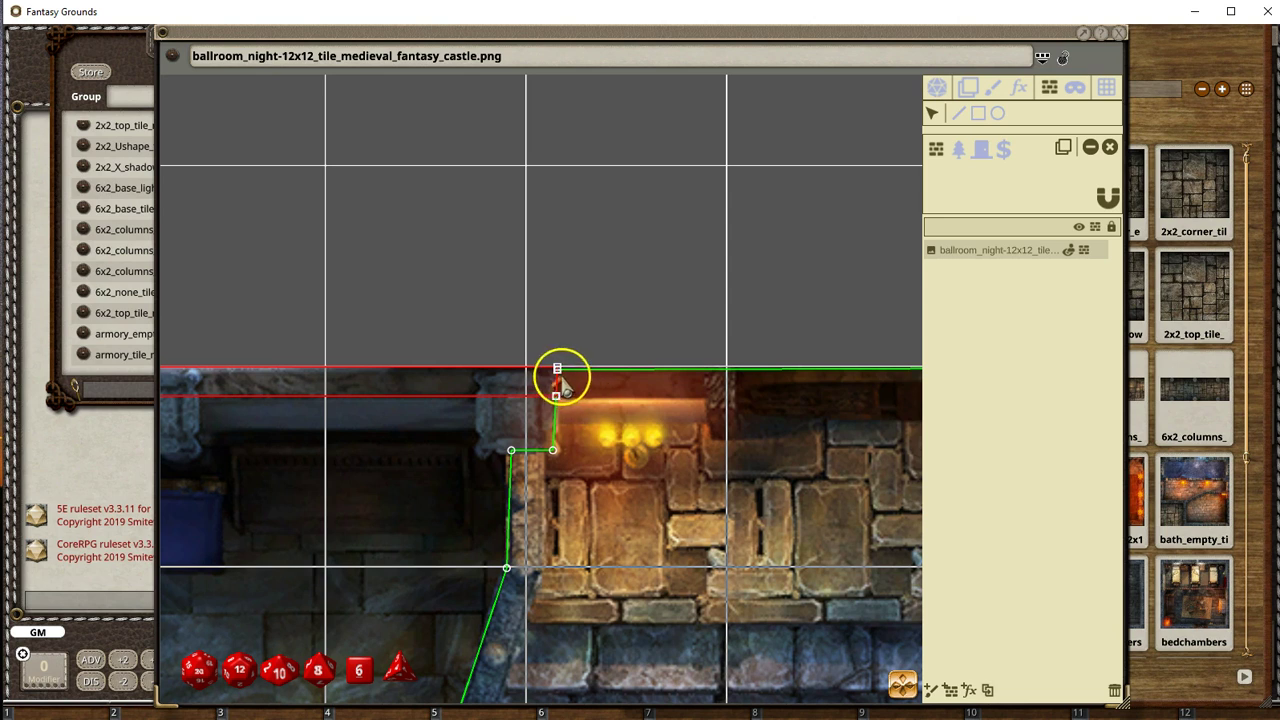
scroll(586, 366, up, 4)
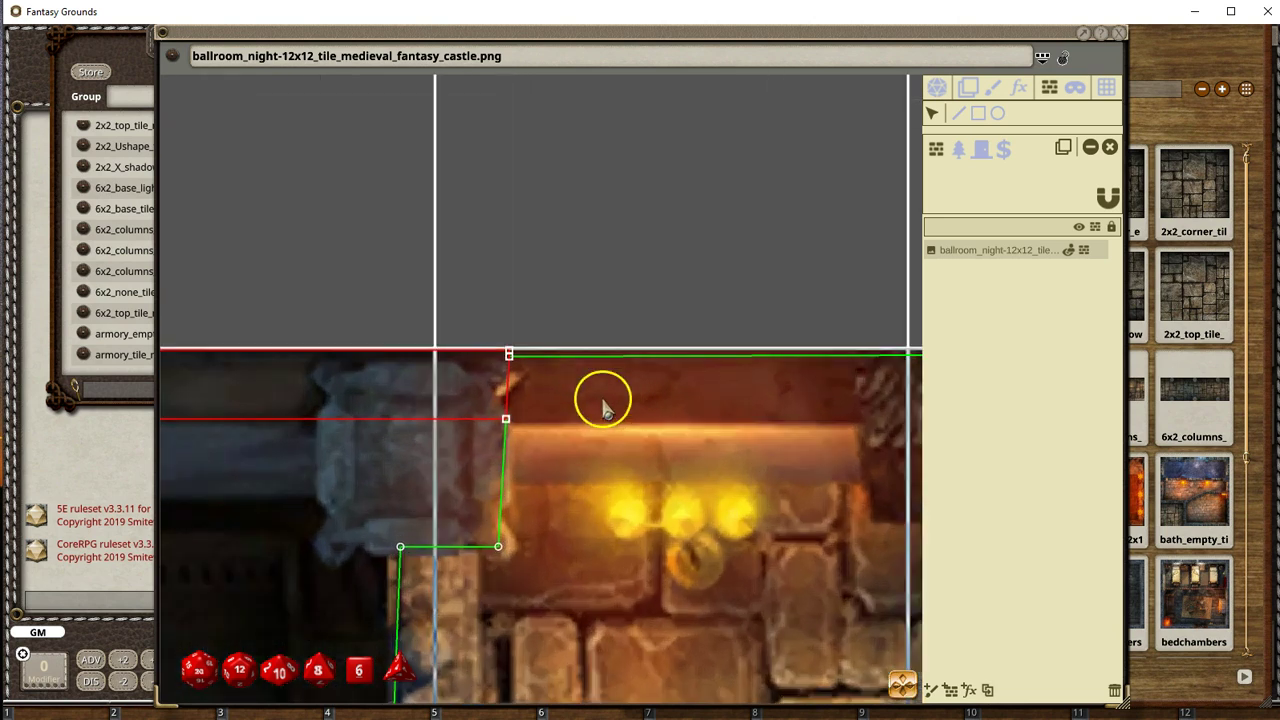
Step: Draw three narrow rectangular walls down the tile's left edge, one over each solid section between the window openings
scroll(603, 413, down, 15)
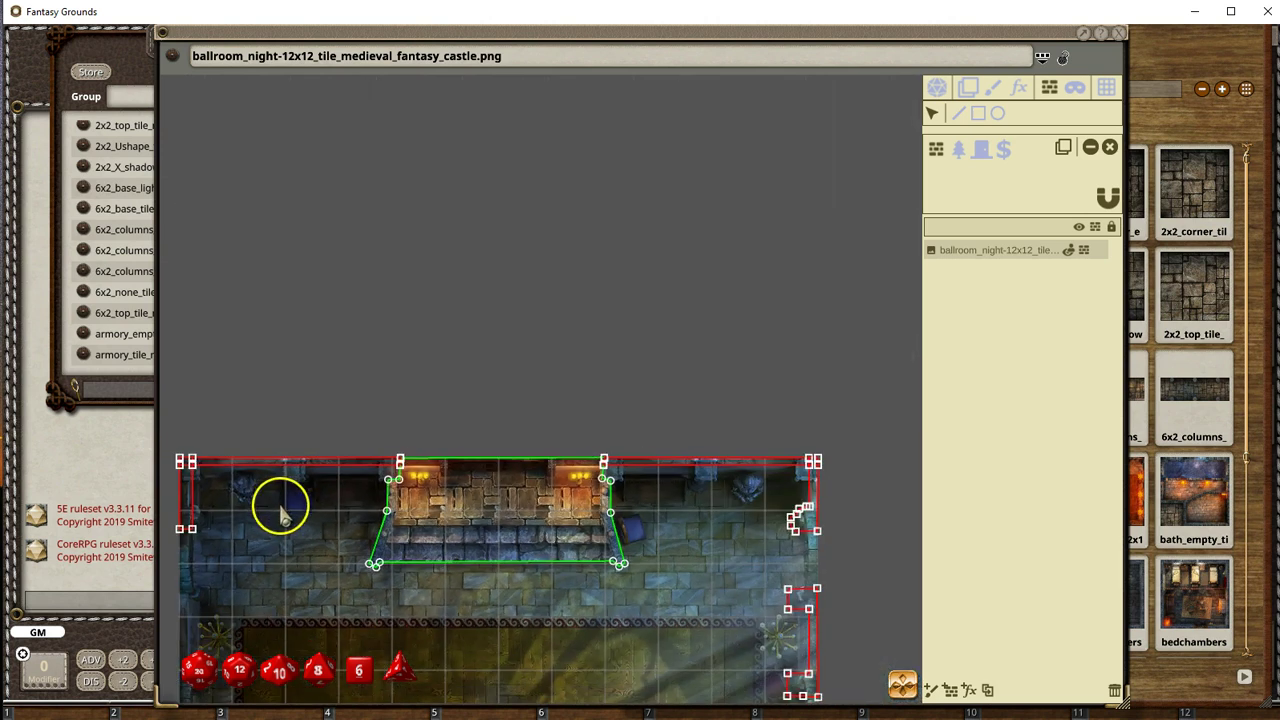
drag(823, 698, 1000, 367)
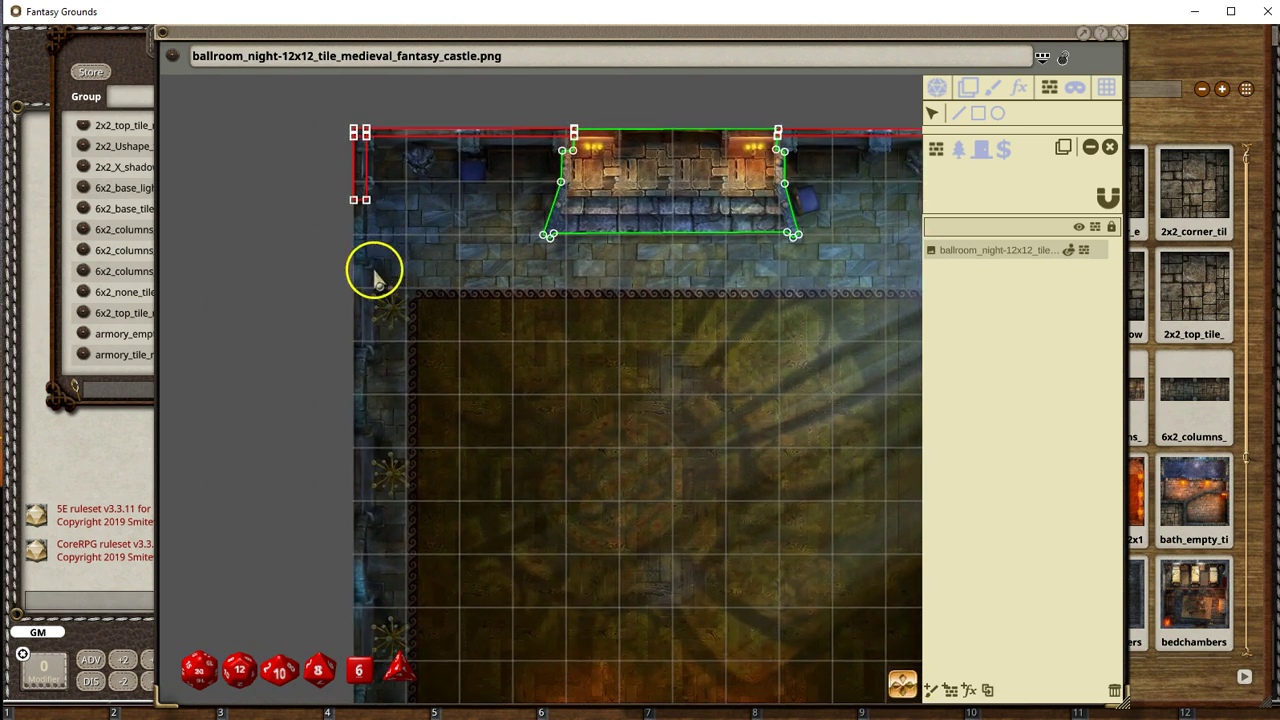
click(977, 115)
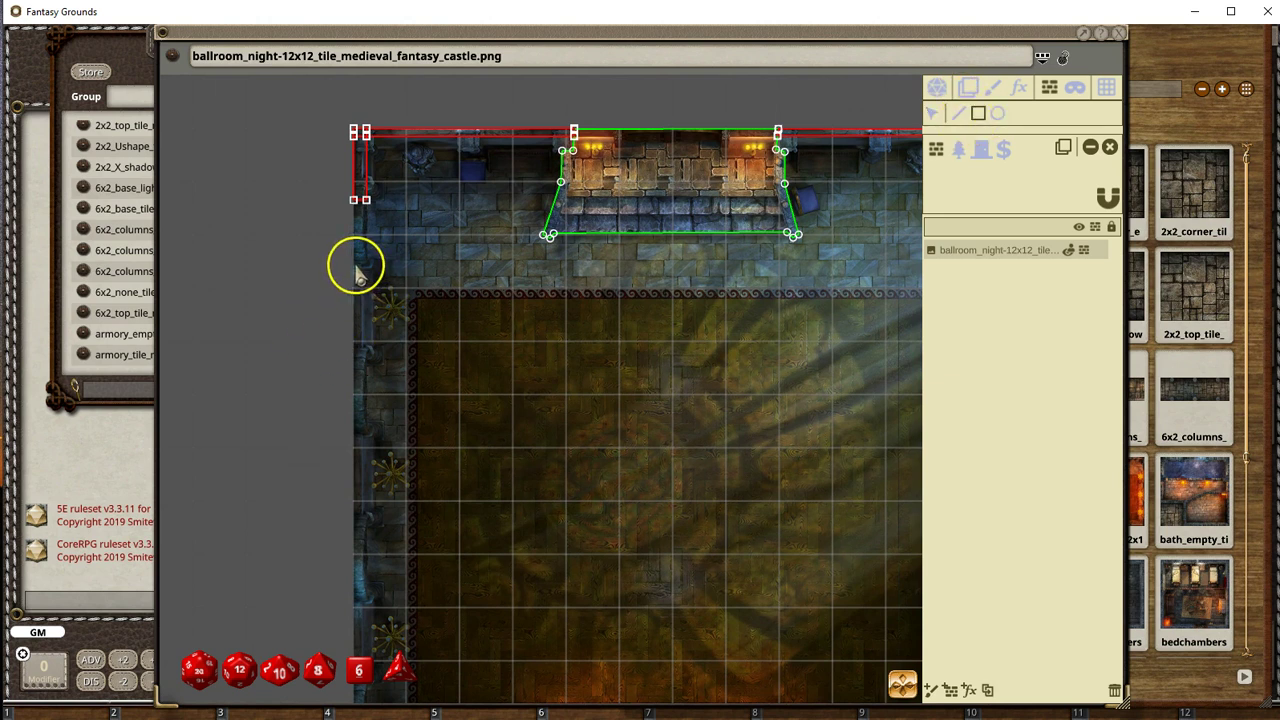
drag(356, 266, 366, 357)
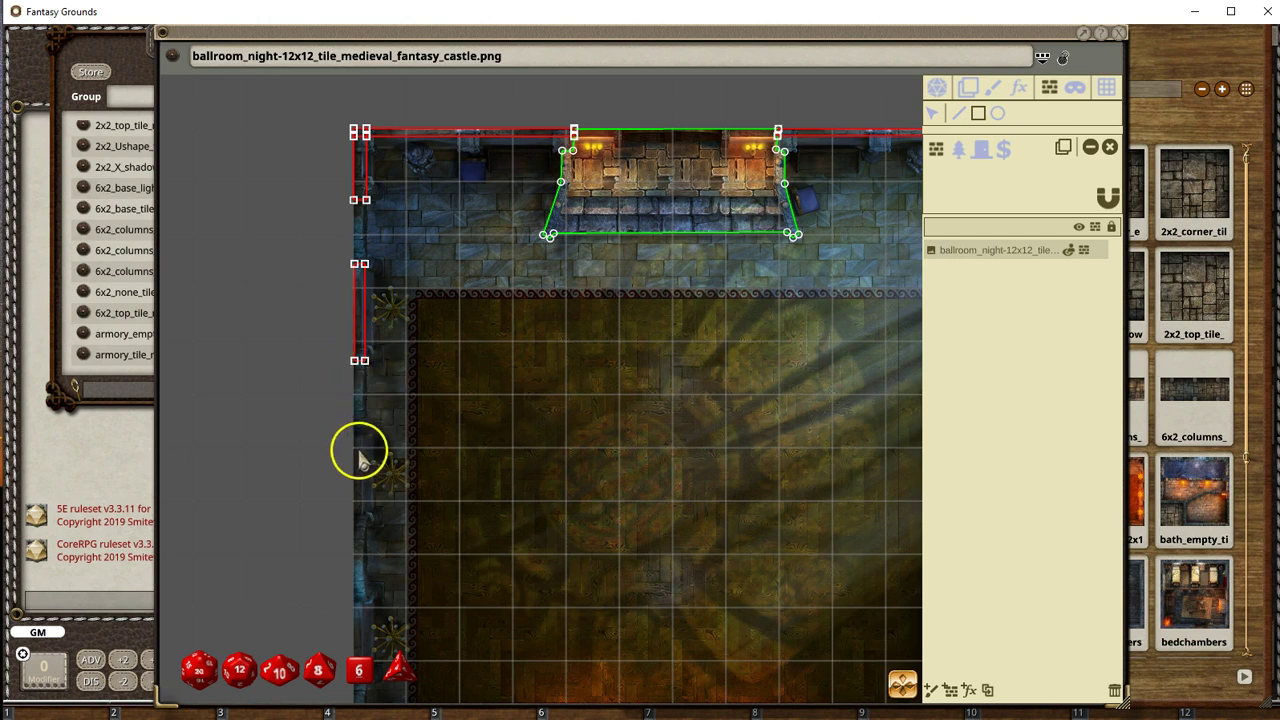
drag(356, 428, 368, 530)
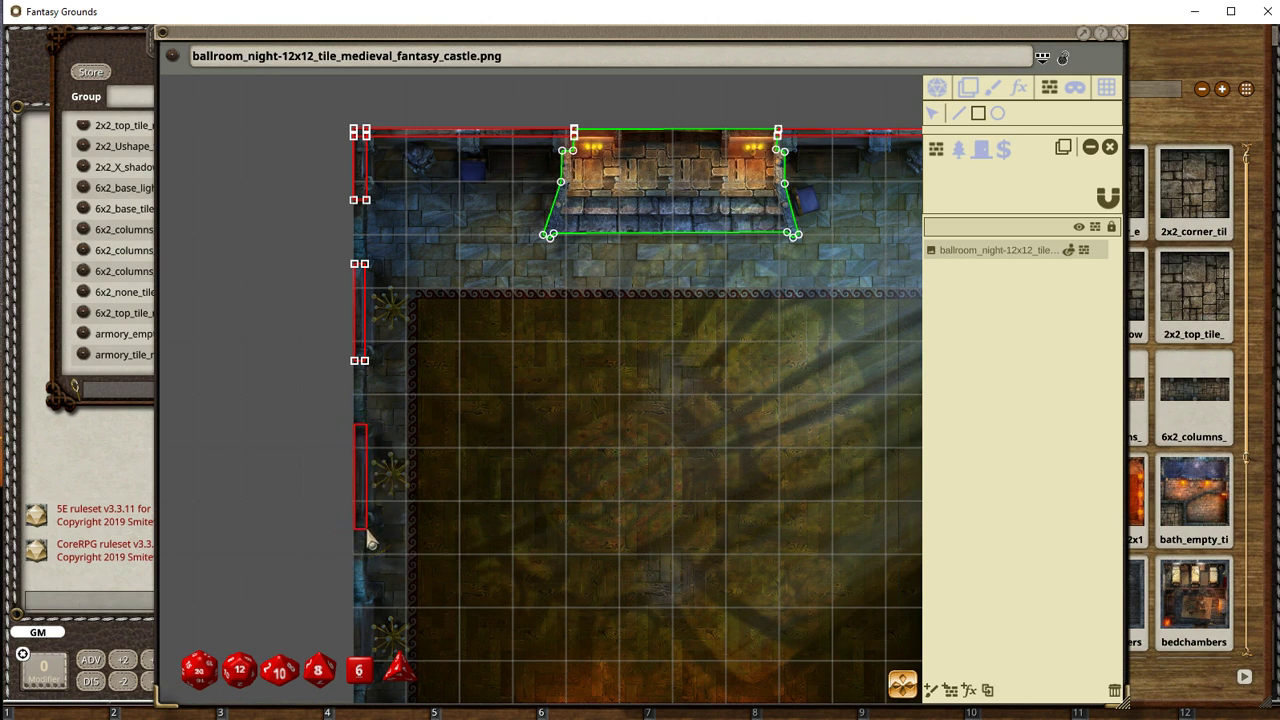
scroll(372, 533, down, 5)
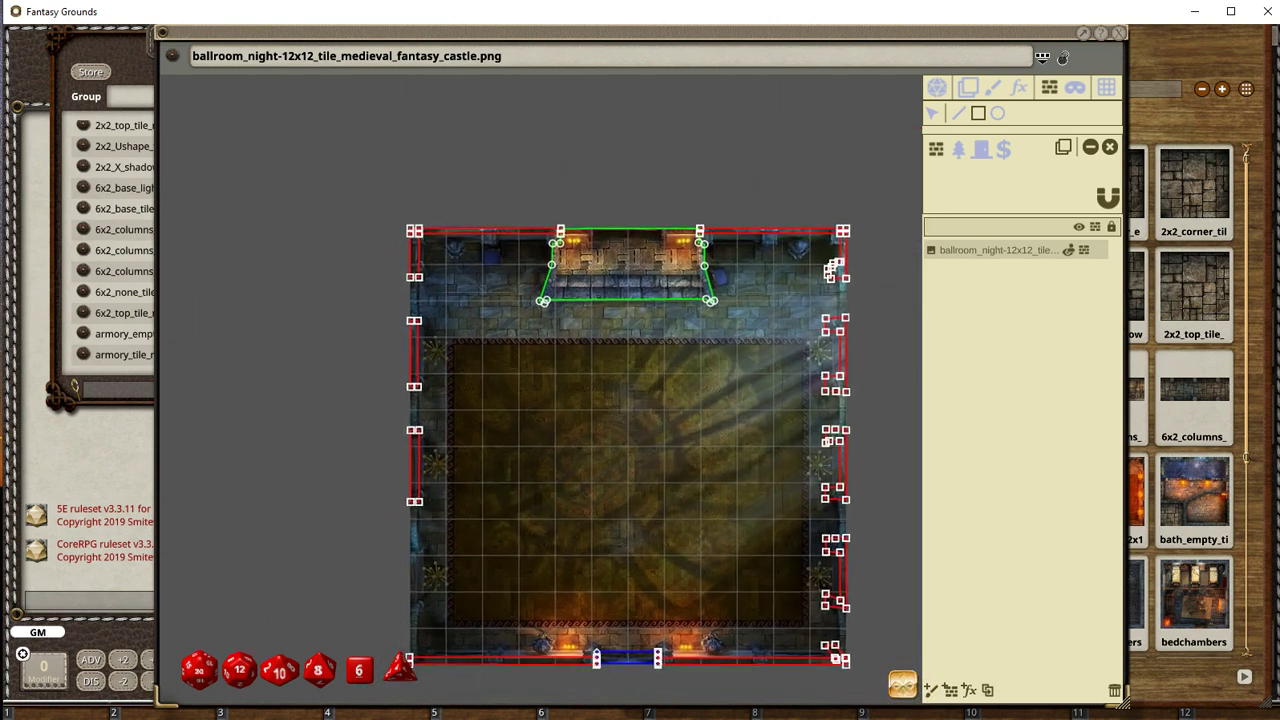
scroll(460, 575, up, 3)
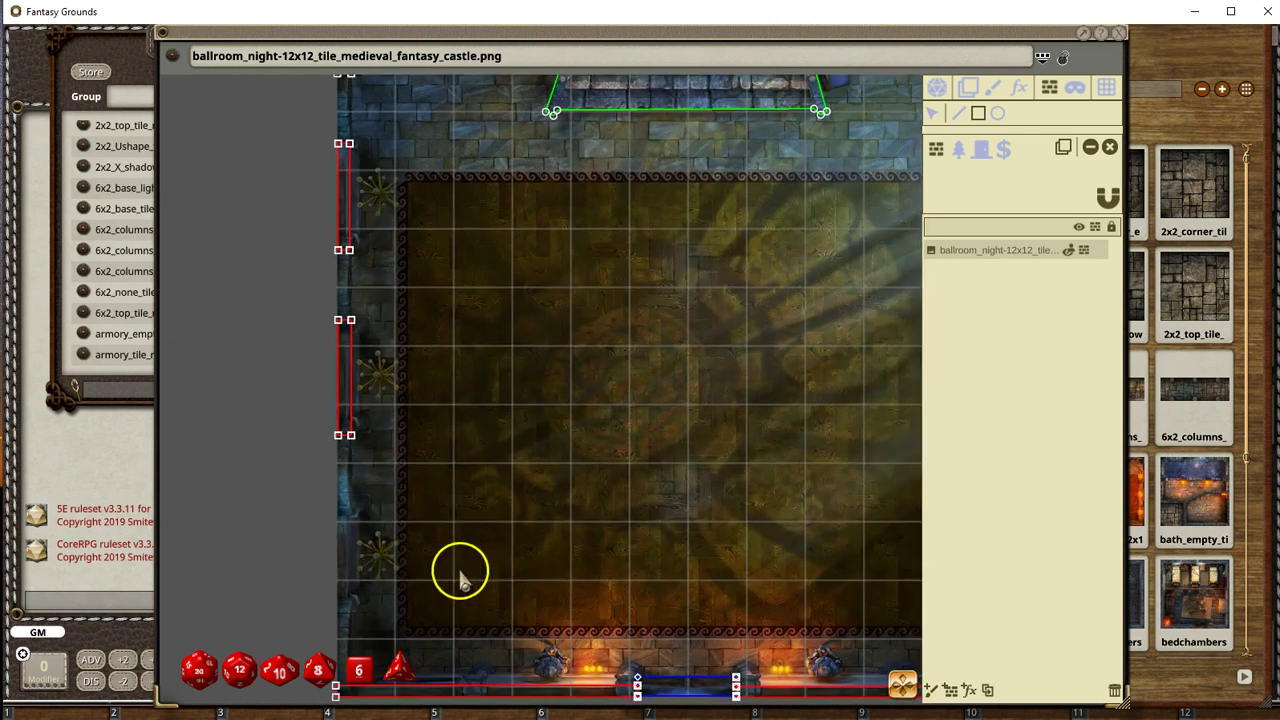
click(340, 518)
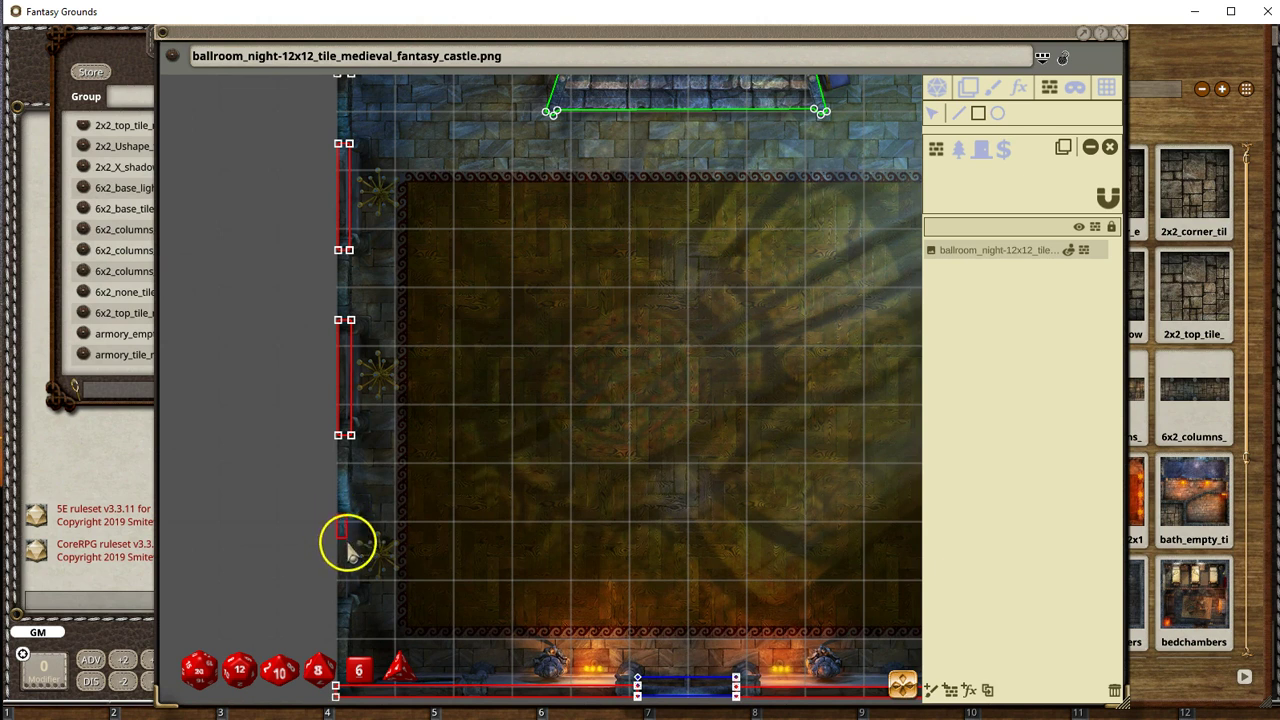
double_click(343, 611)
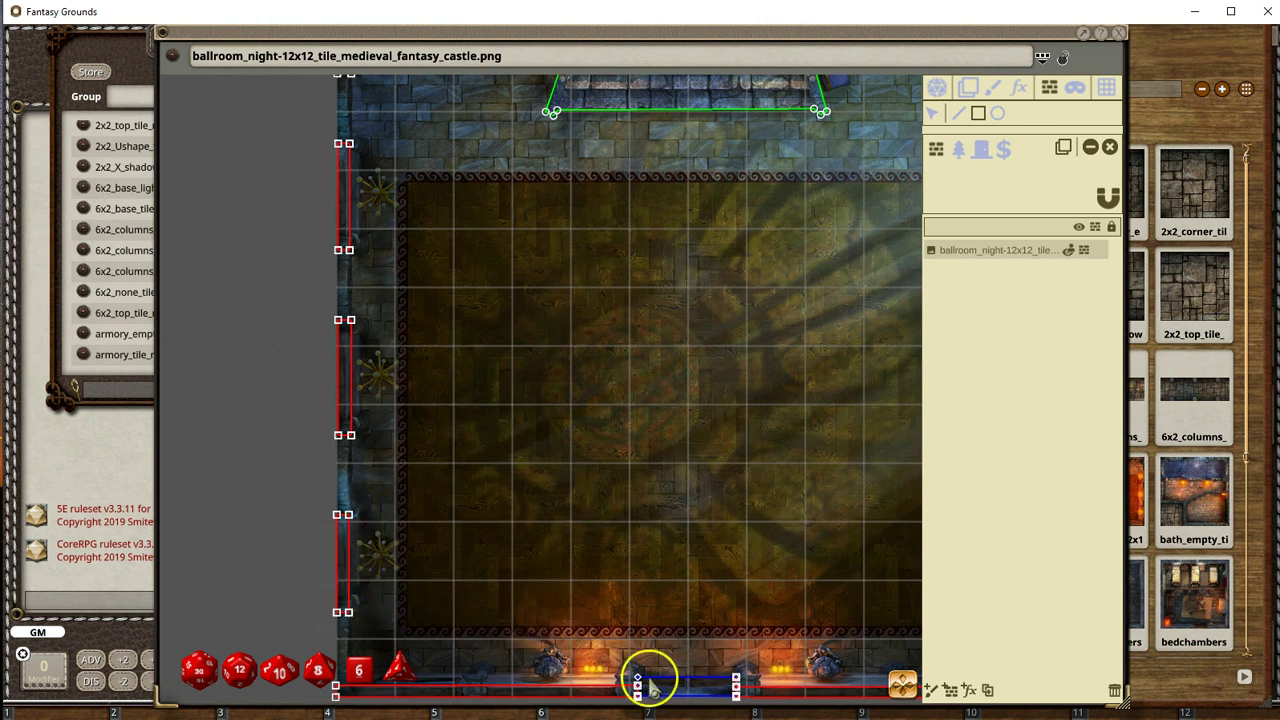
Step: Remove the three detailed wall outlines between the window openings along the tile's right edge
drag(903, 686, 1055, 697)
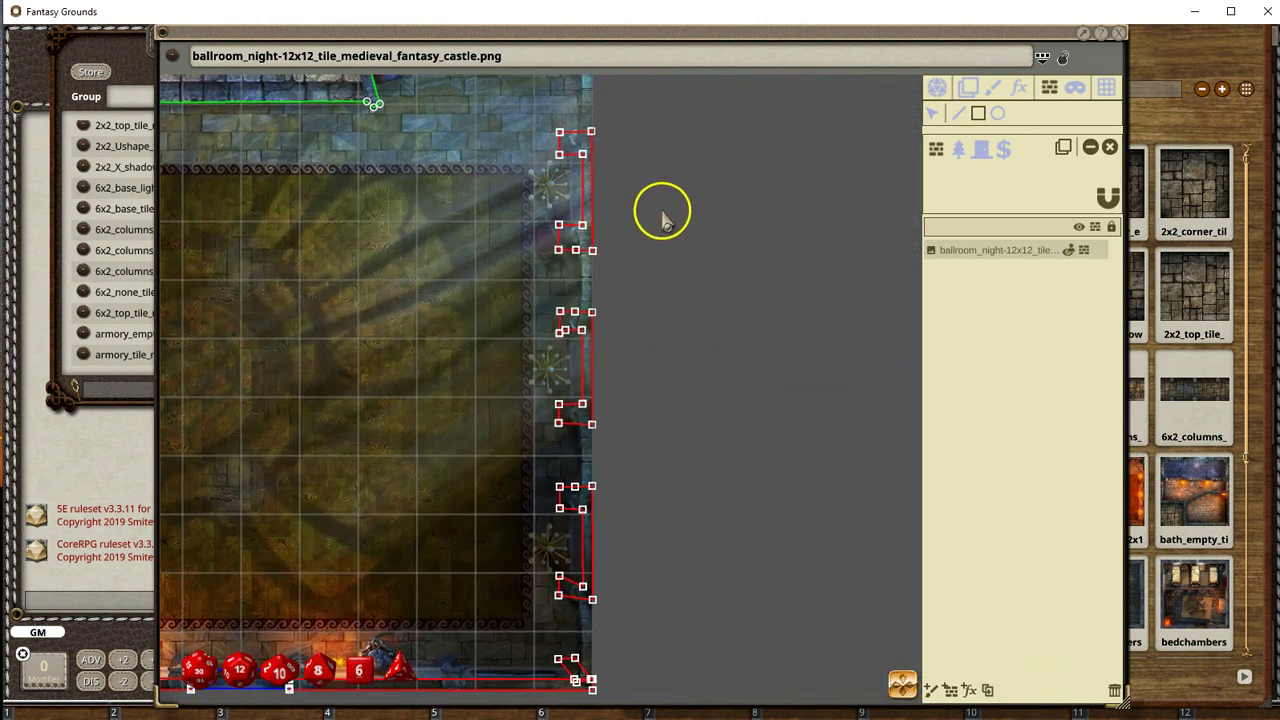
click(936, 116)
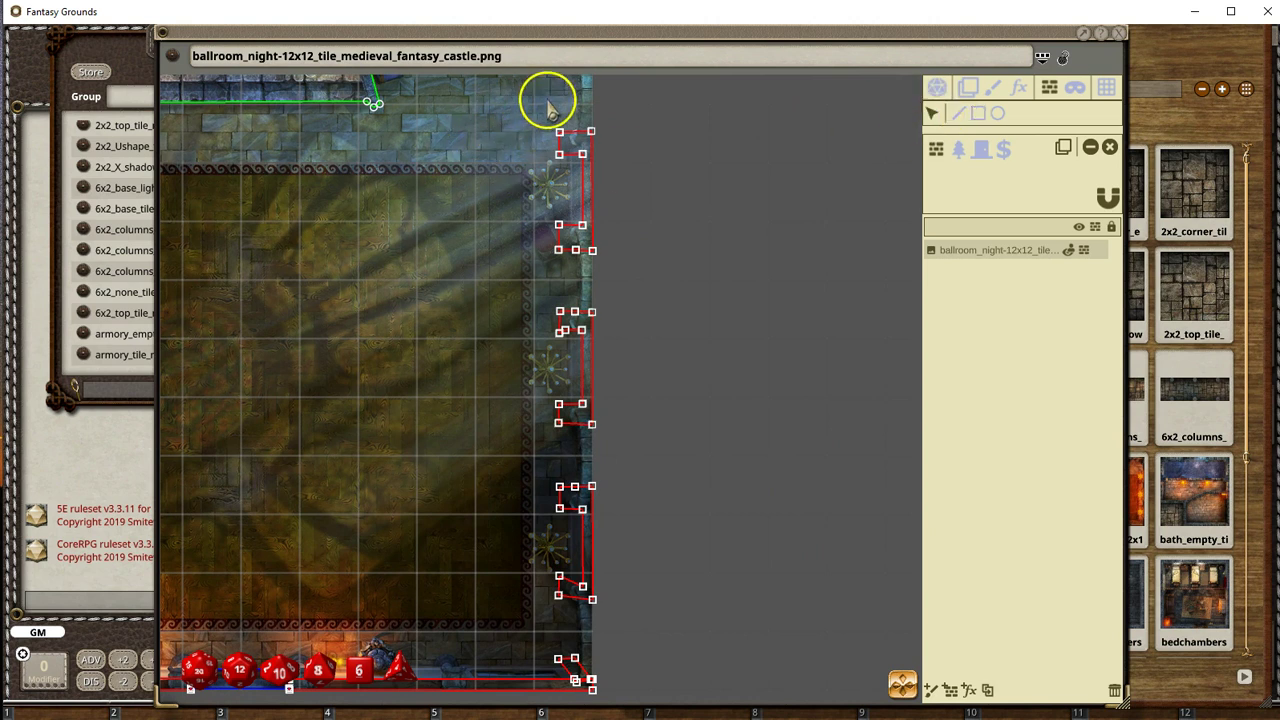
click(1091, 150)
Step: Draw three narrow rectangular walls along the tile's right edge, one over each solid section between the window openings
click(976, 115)
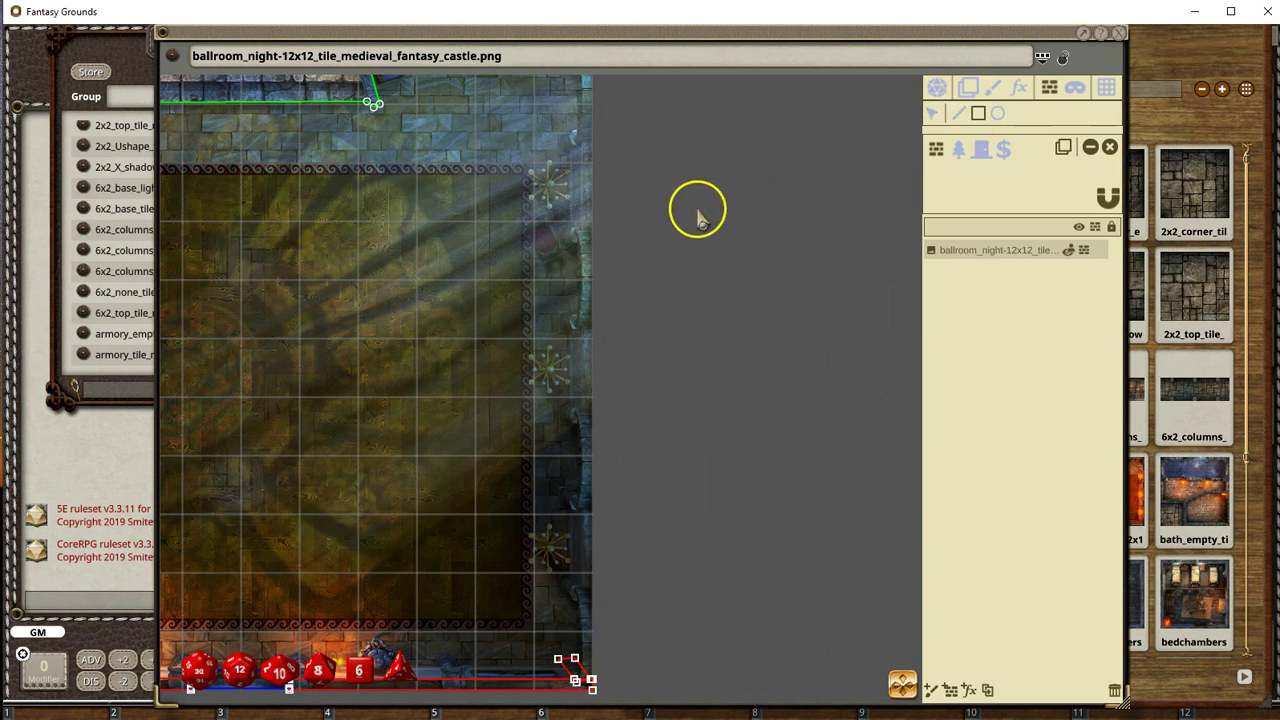
drag(579, 128, 592, 245)
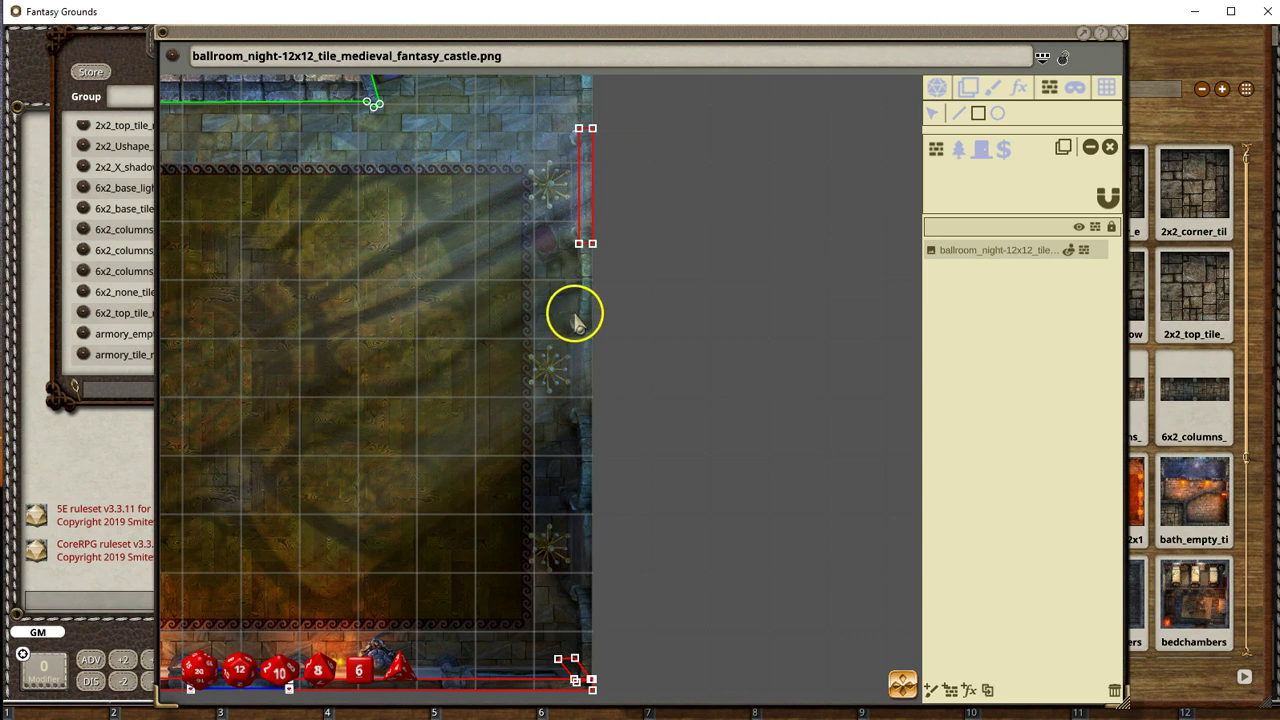
drag(573, 313, 592, 424)
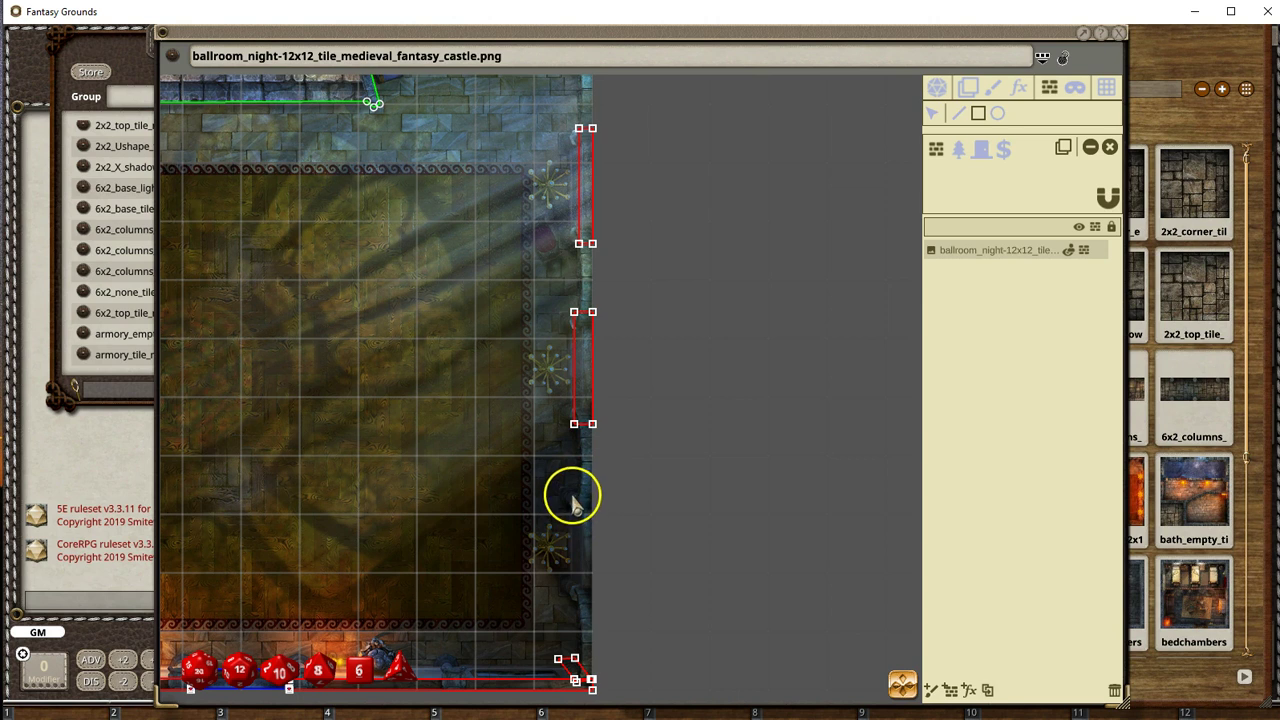
drag(576, 491, 592, 600)
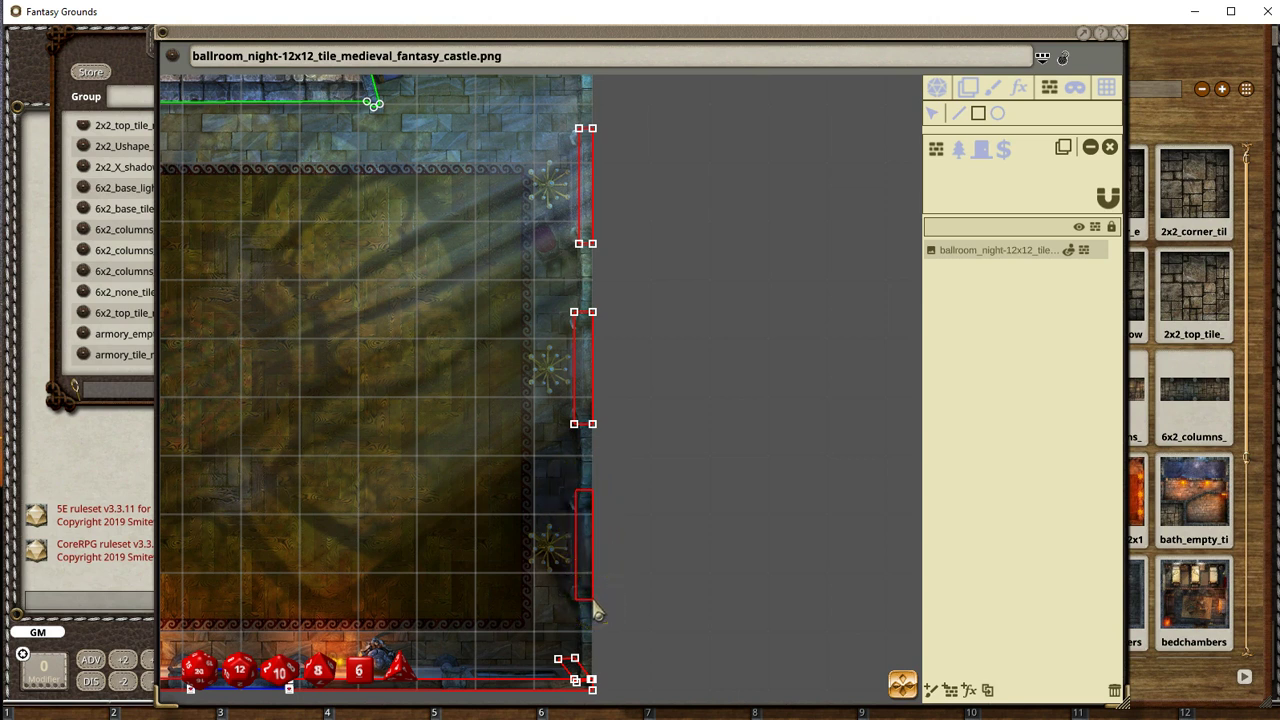
Step: Delete the small irregular wall shape and its leftover points at the ballroom's southeast corner
scroll(740, 545, down, 2)
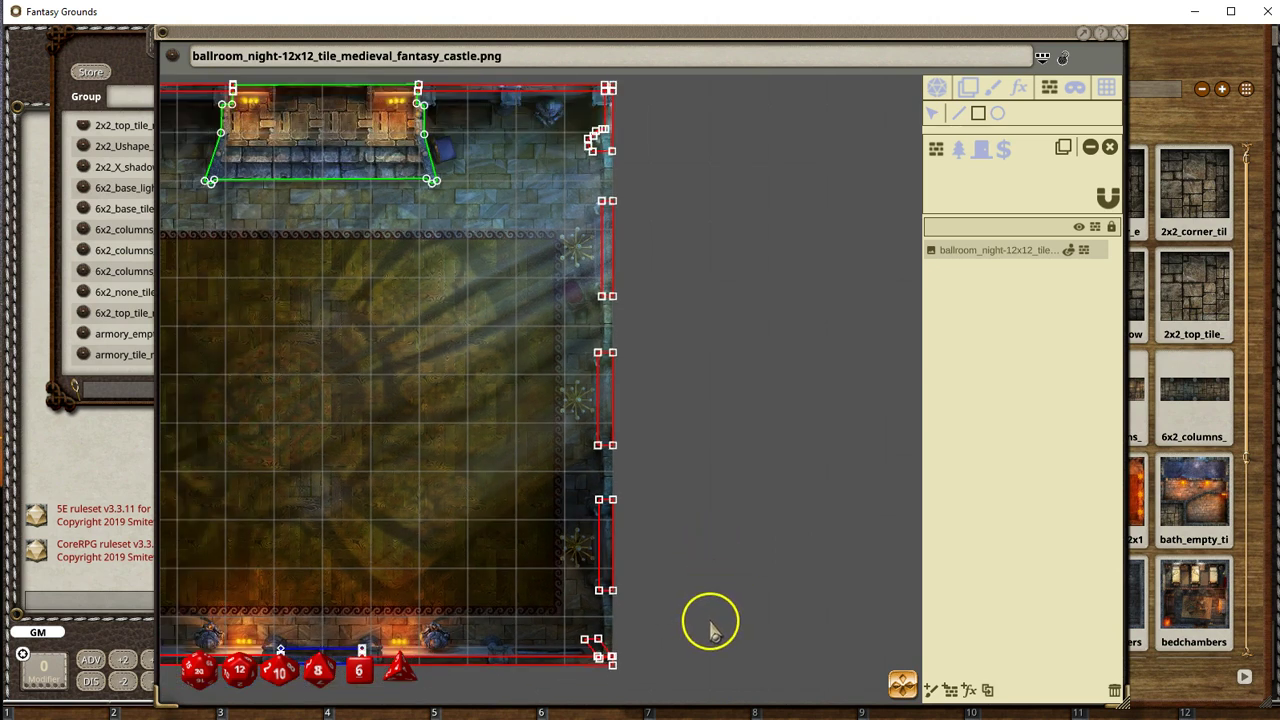
scroll(705, 643, up, 8)
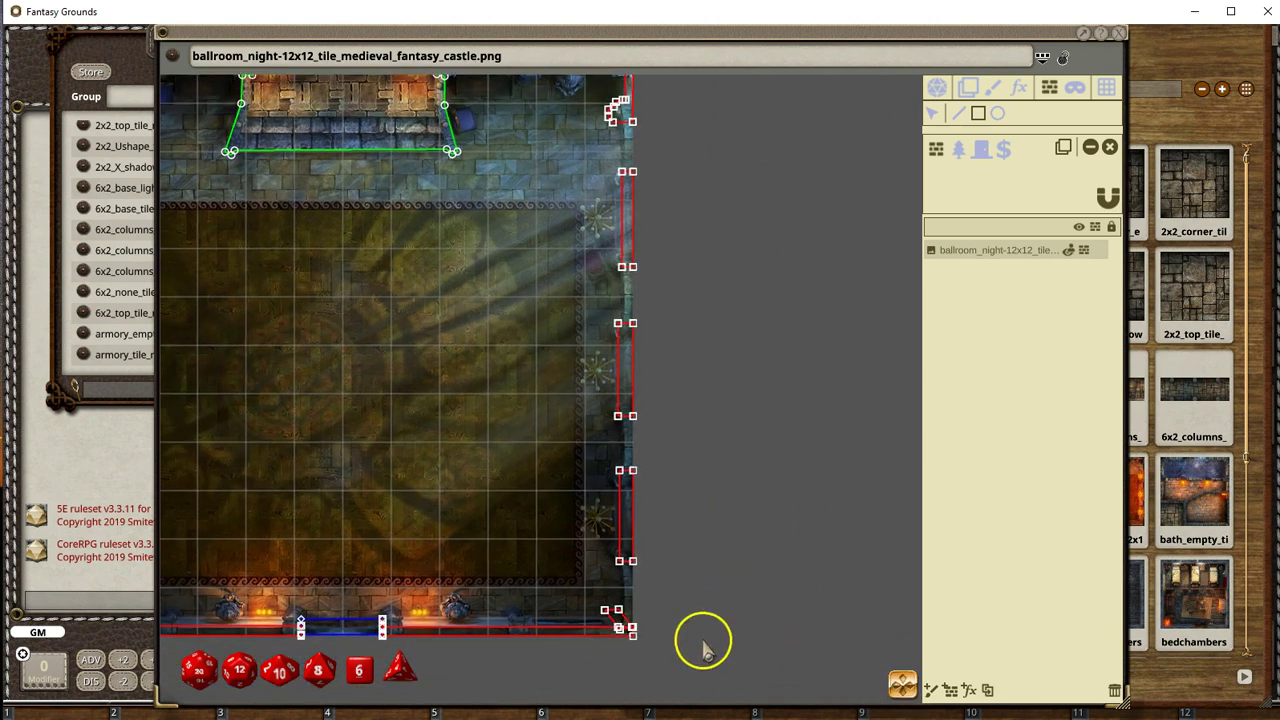
scroll(648, 598, up, 2)
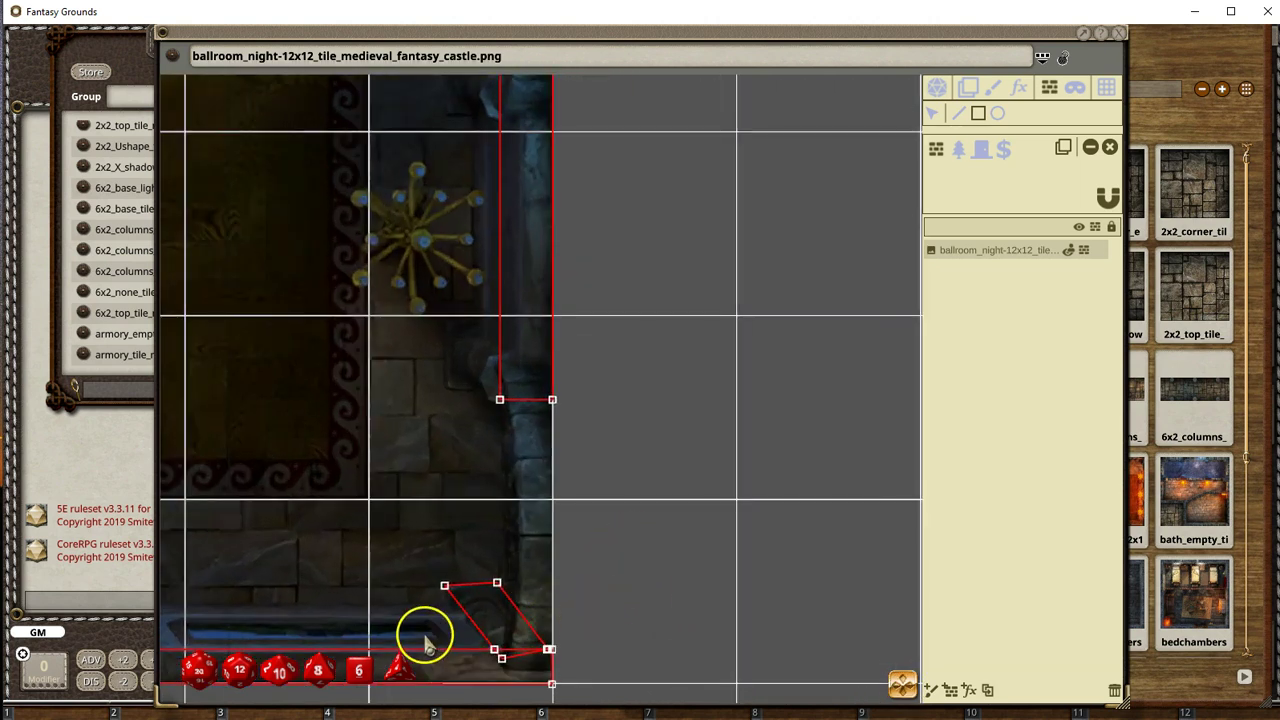
drag(424, 550, 520, 614)
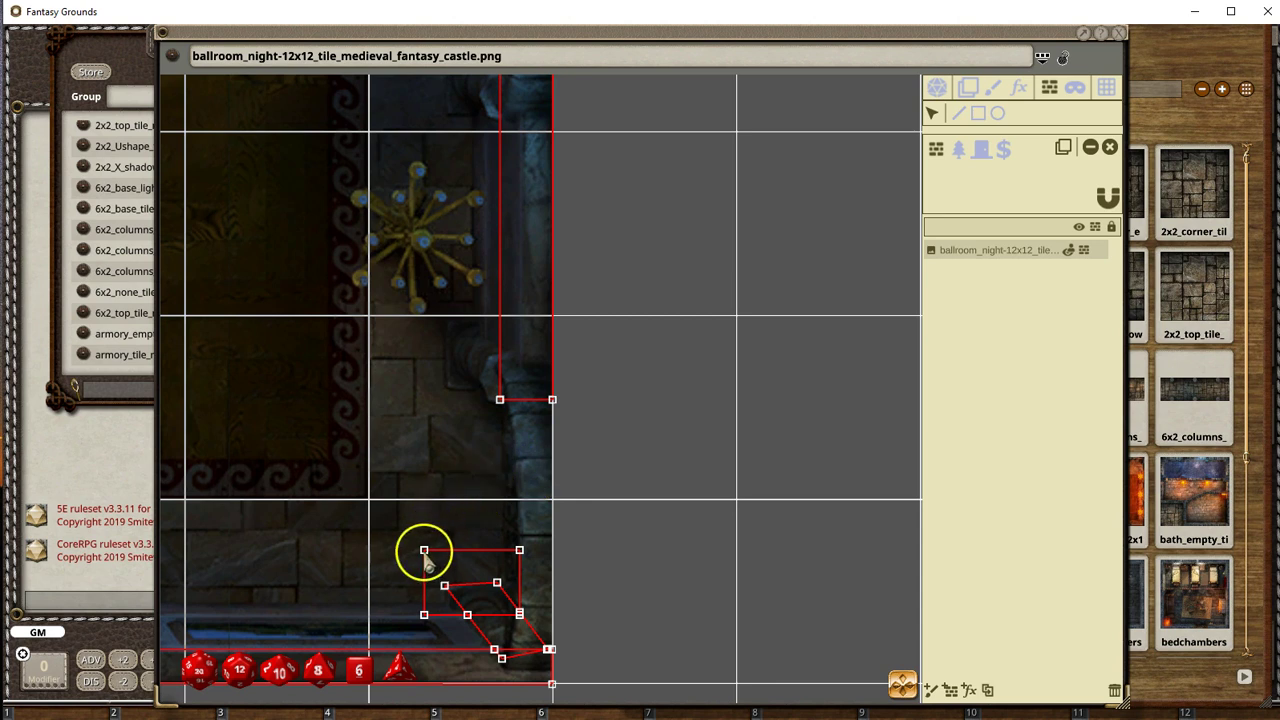
click(1090, 148)
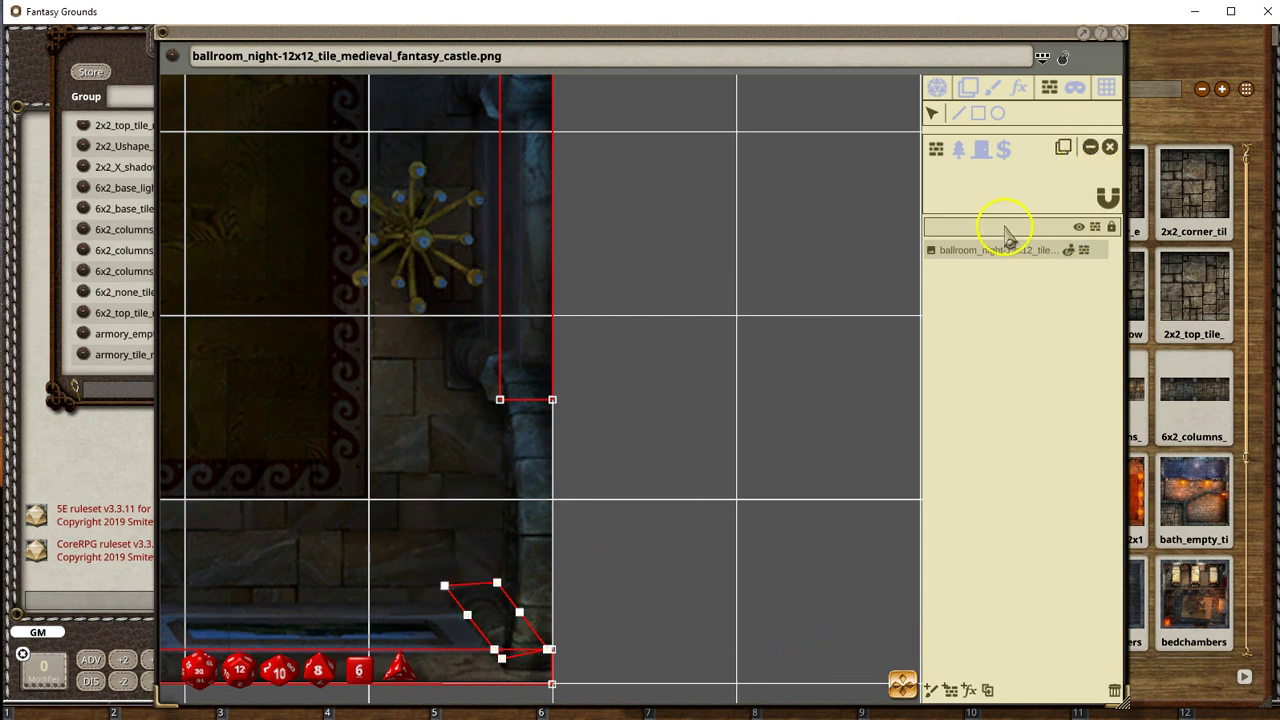
click(1089, 148)
click(494, 650)
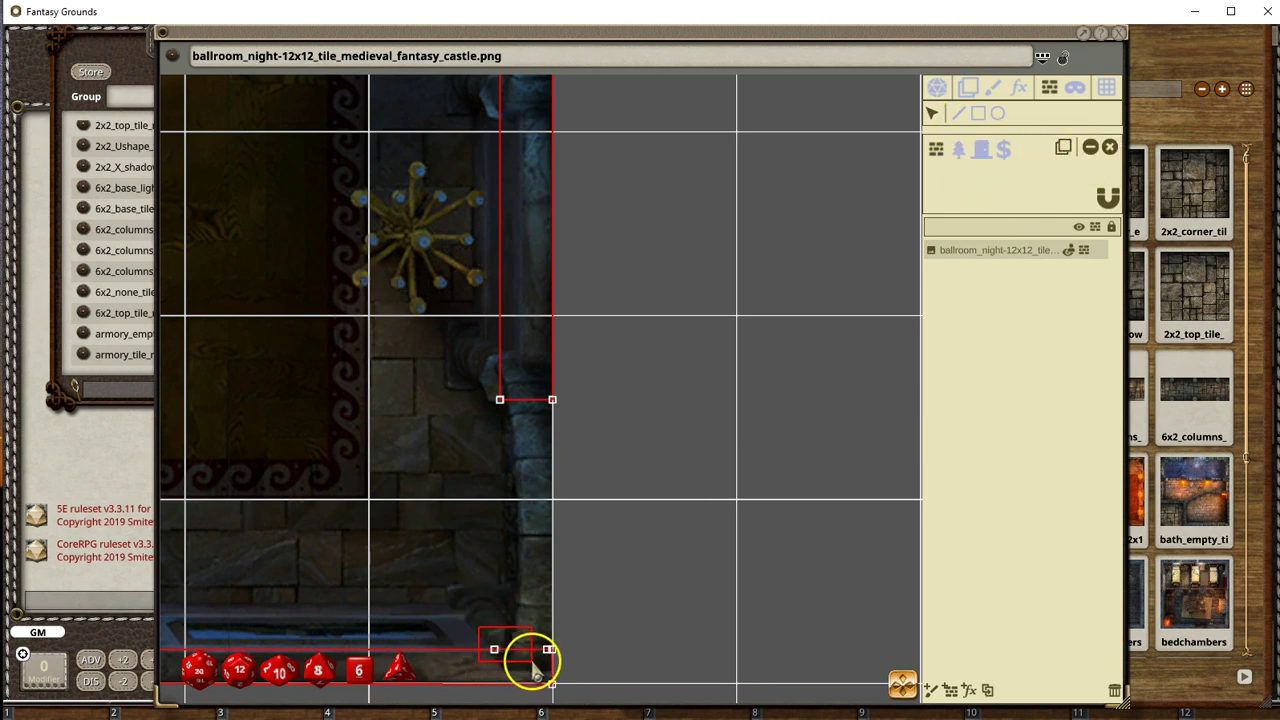
click(1090, 148)
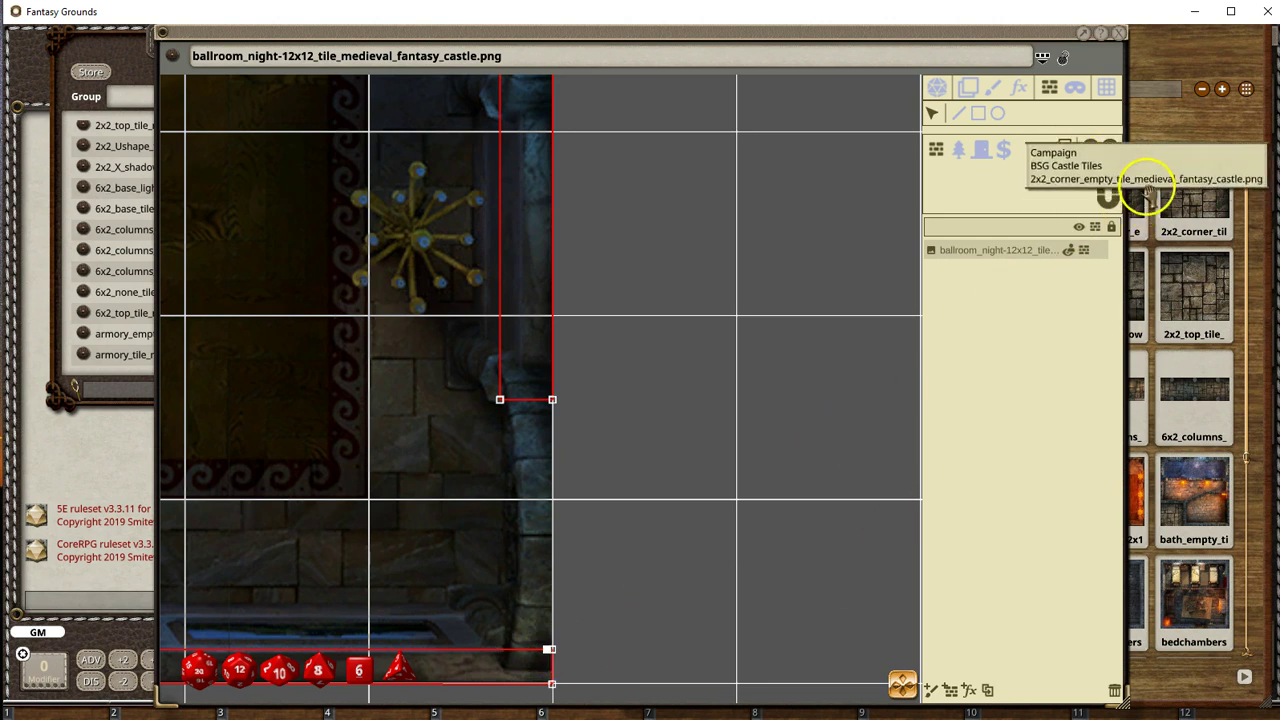
Step: Look over the ballroom's finished walls and doors, and close the ballroom map
scroll(337, 443, down, 5)
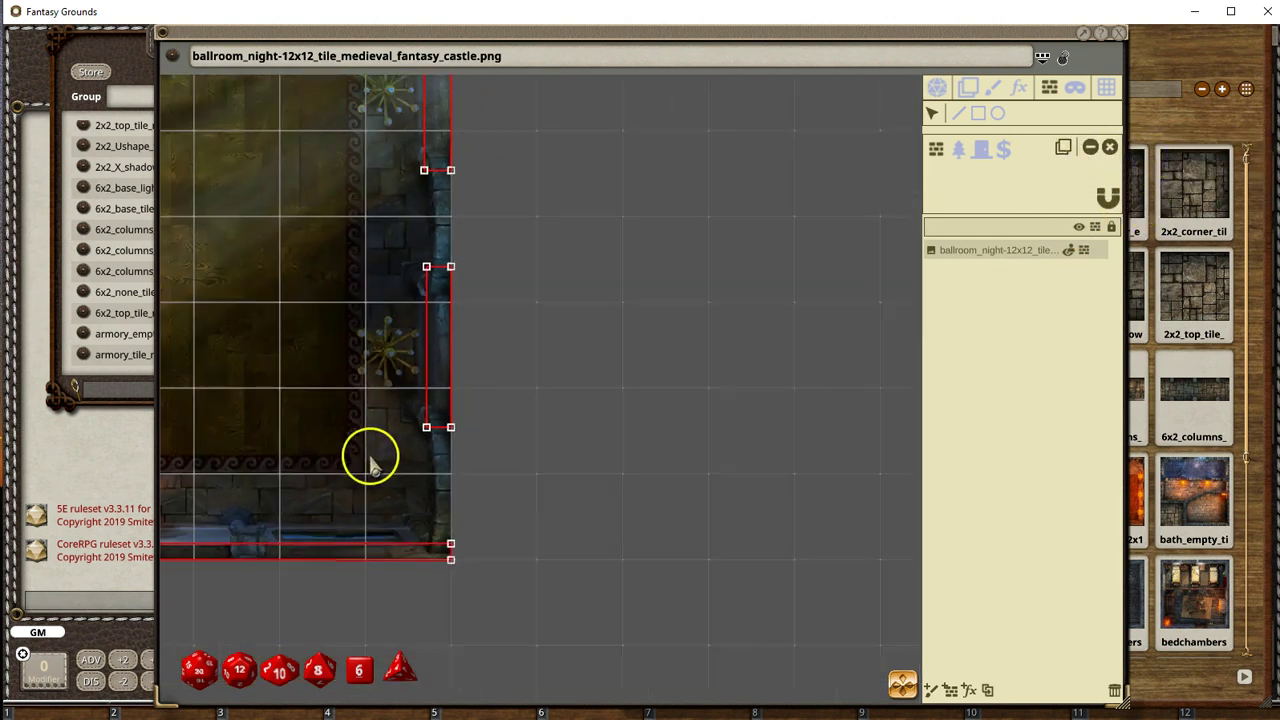
click(902, 680)
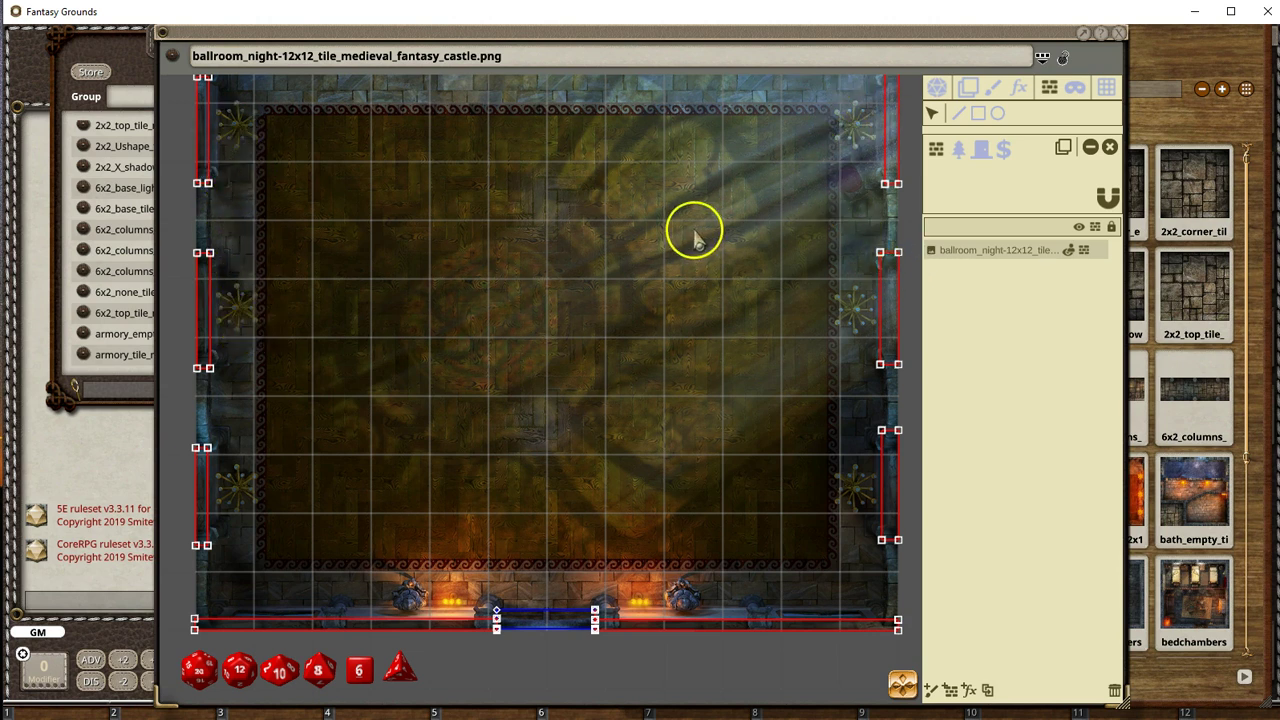
scroll(914, 560, up, 5)
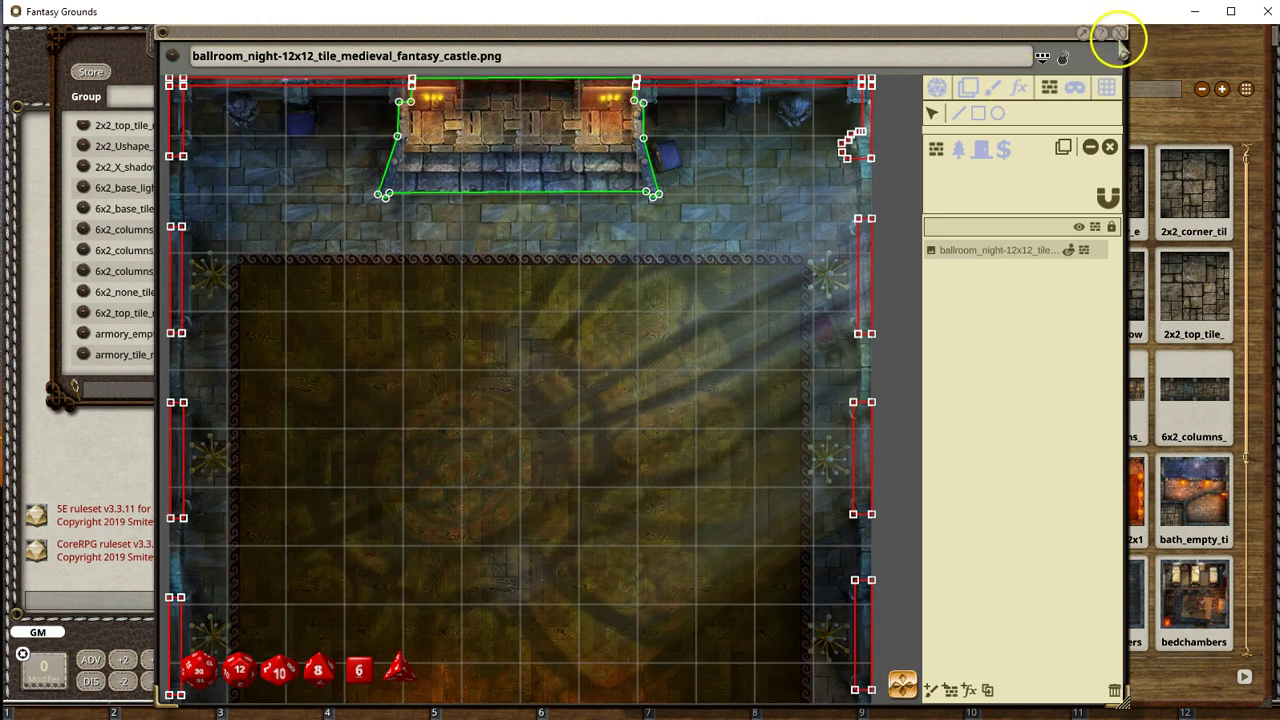
click(1117, 34)
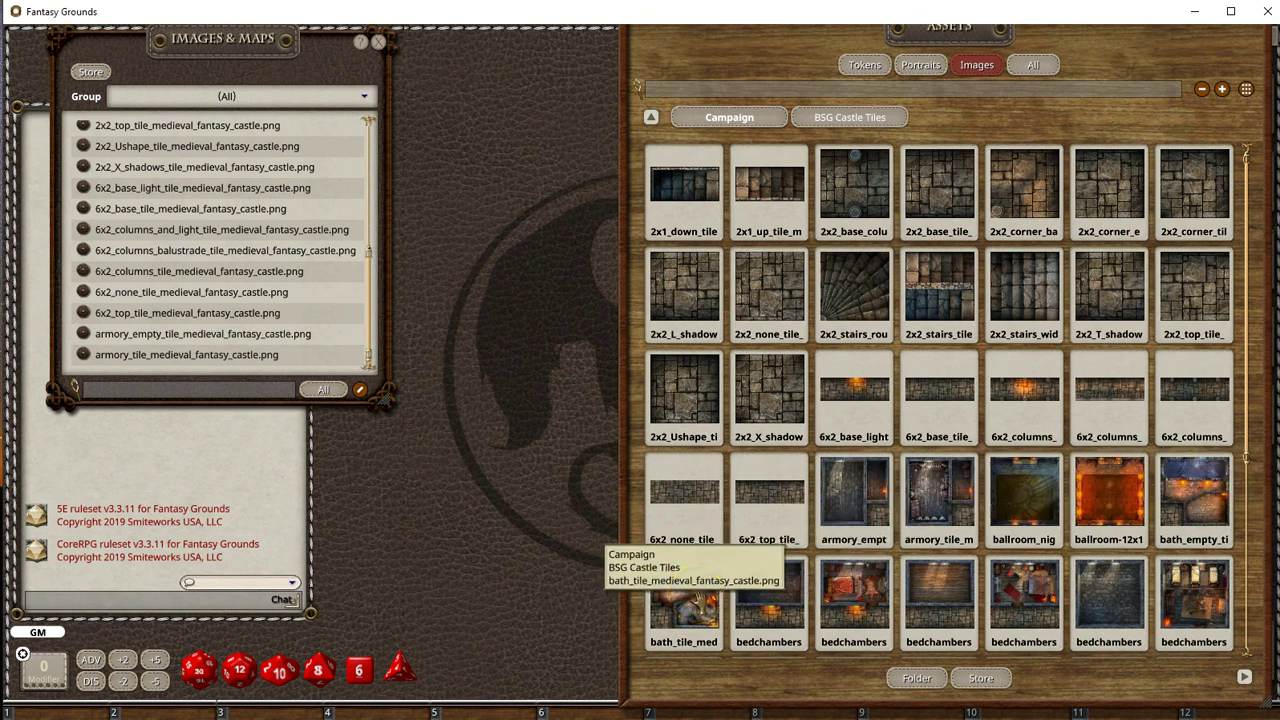
Step: Open the bath_tile_medieval_fantasy_castle.png map and enlarge its window
drag(696, 606, 283, 335)
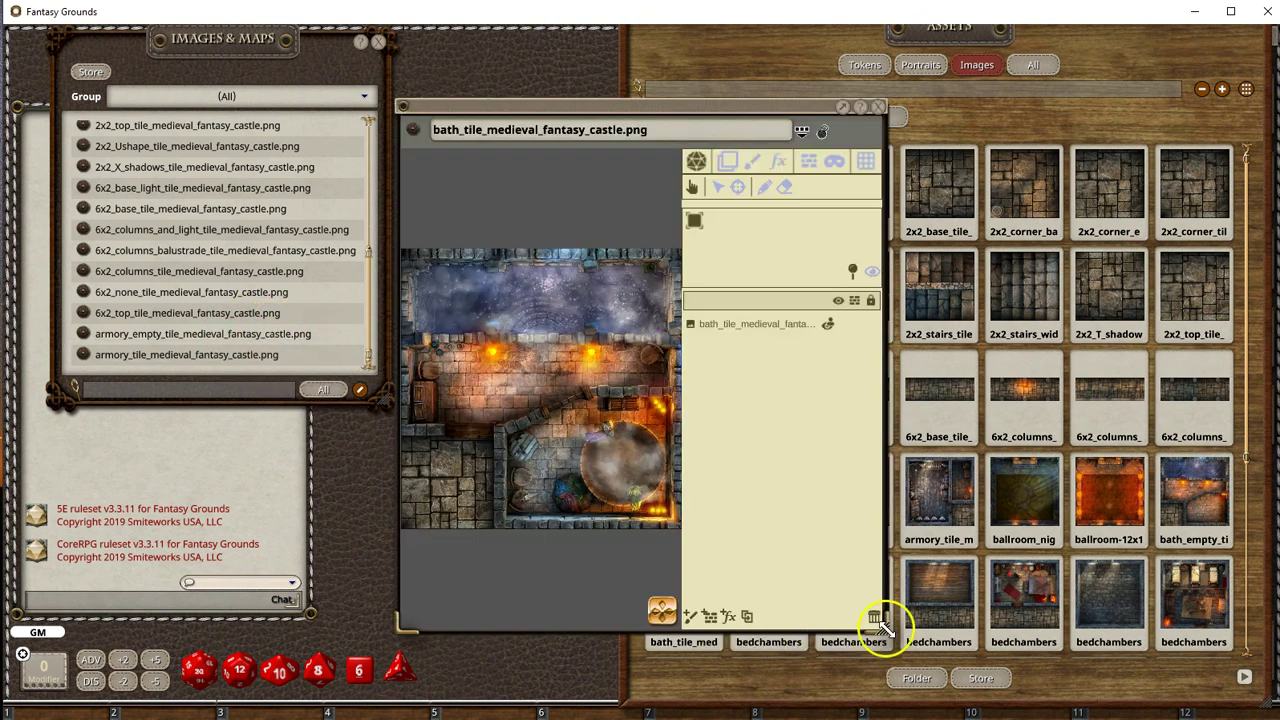
drag(883, 625, 1140, 684)
scroll(751, 600, up, 2)
scroll(755, 595, down, 1)
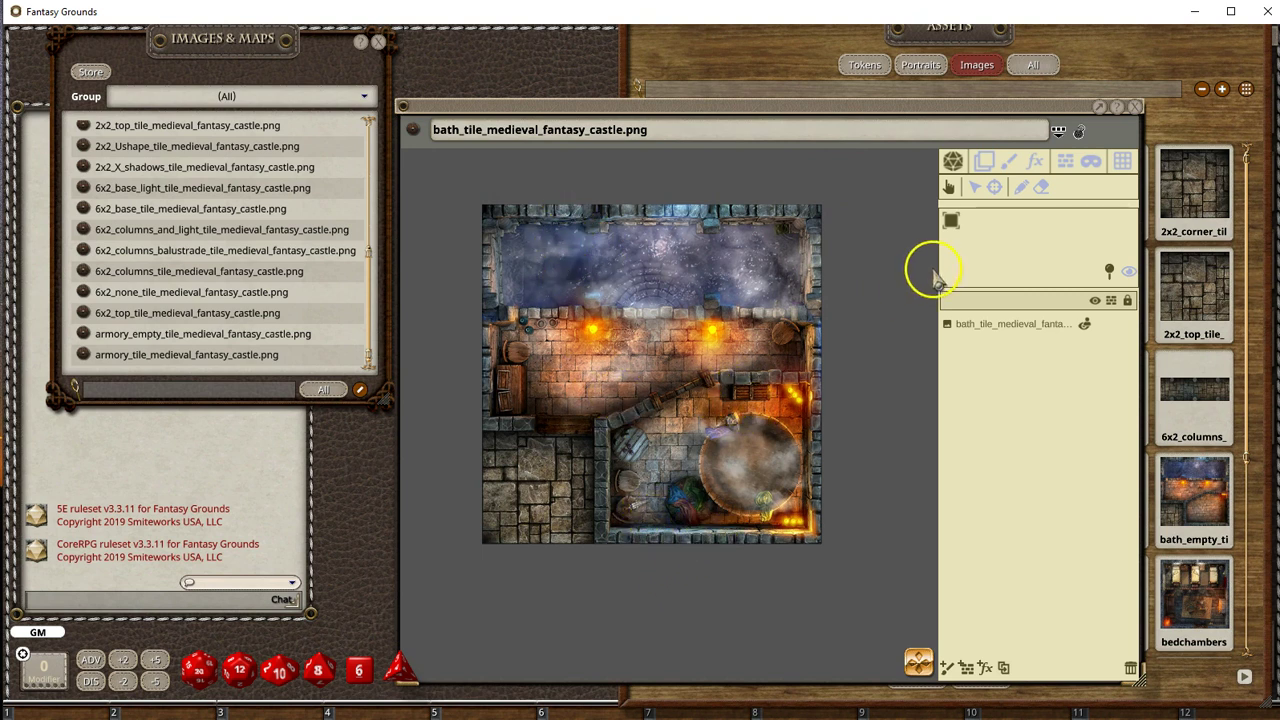
Step: Add a grid to the bath map with a cell size of 100
click(1121, 163)
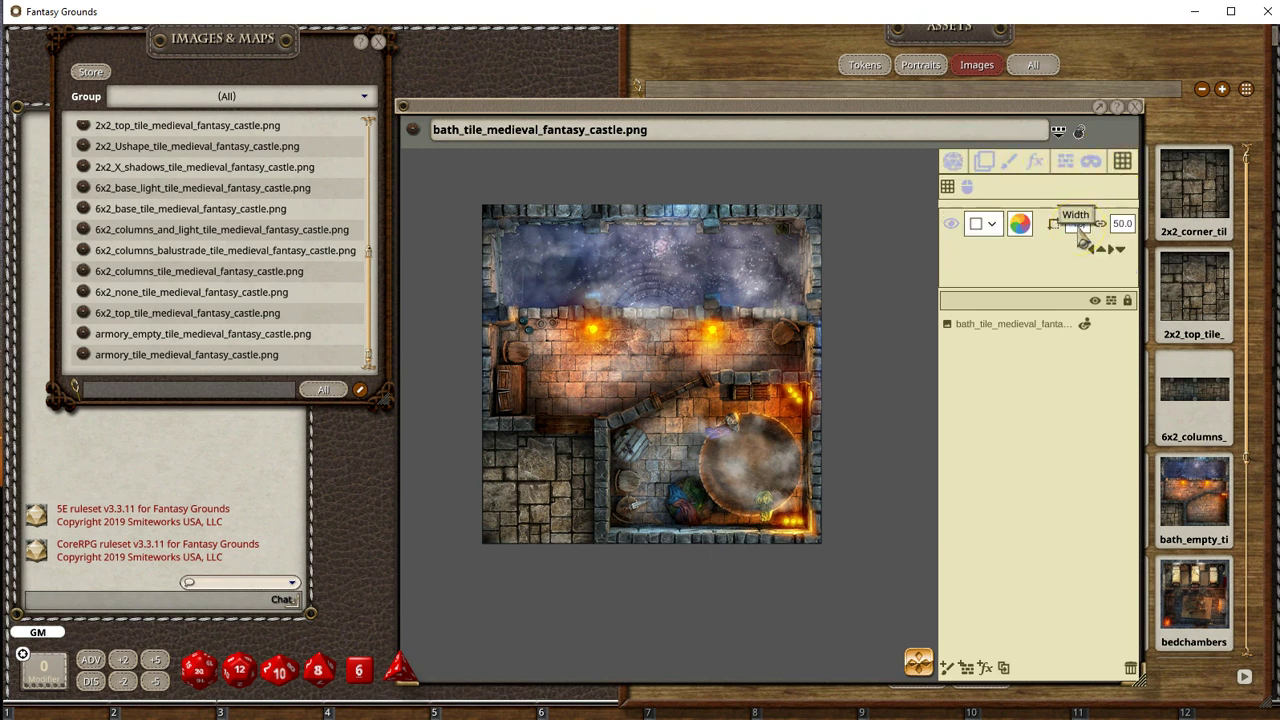
click(1122, 223)
text(100)
key(Return)
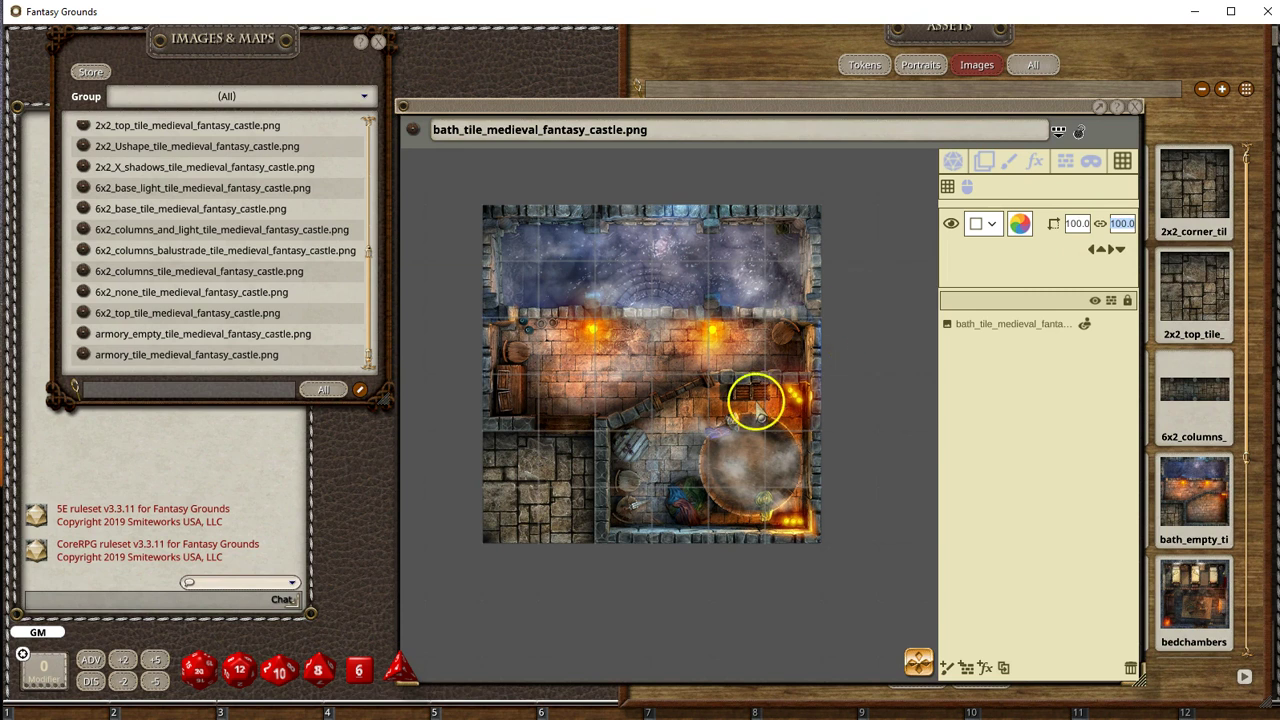
Step: Draw a rectangular door occluder over the wooden doorway at the southwest side of the bath's middle room
scroll(561, 428, up, 2)
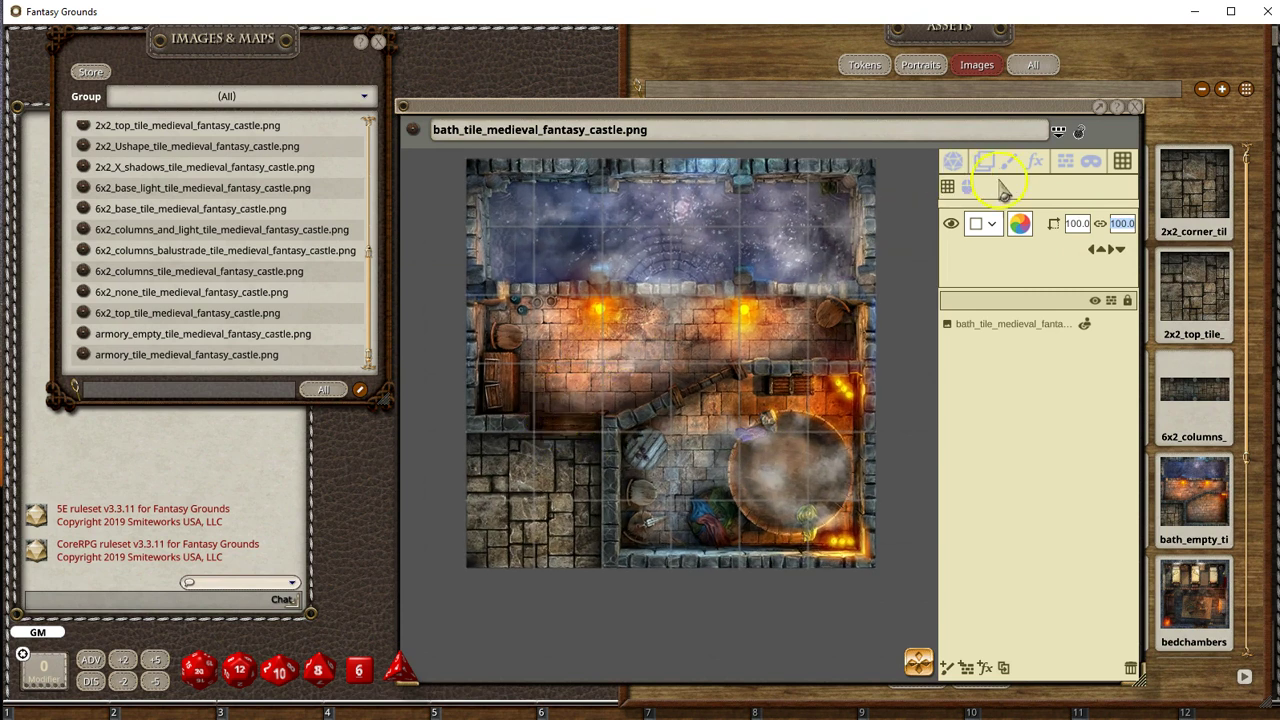
click(1066, 161)
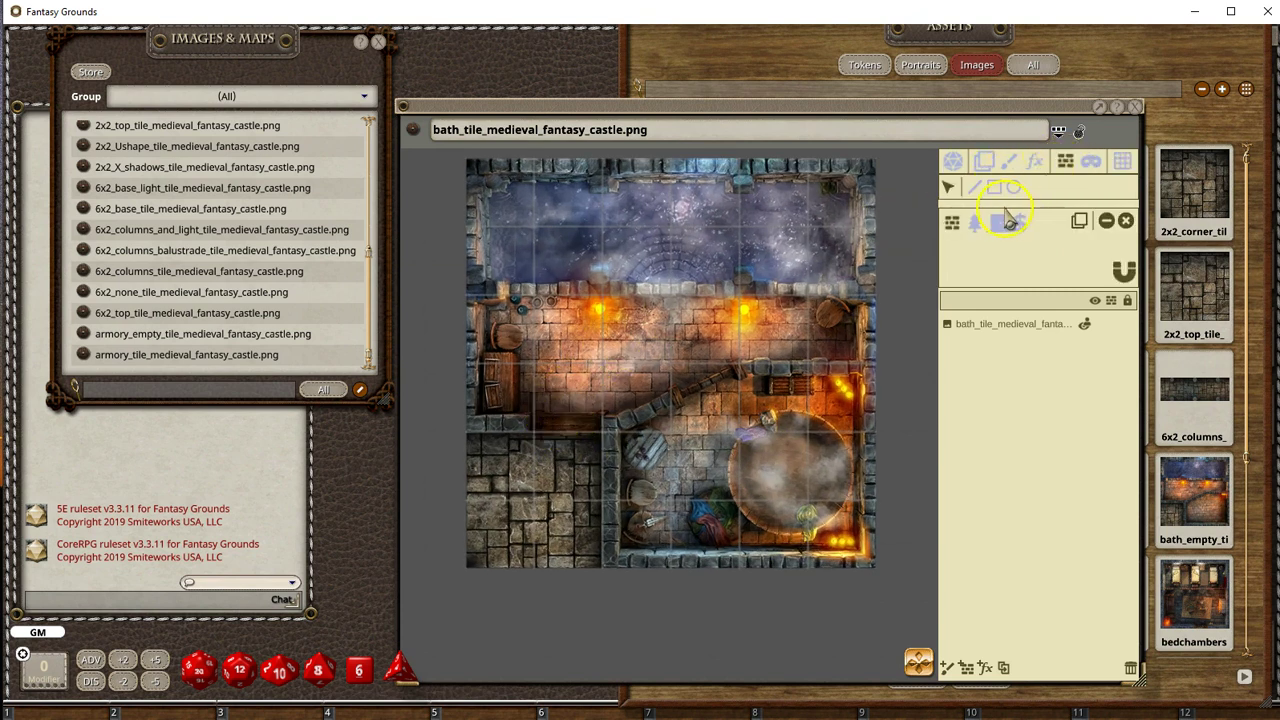
click(997, 192)
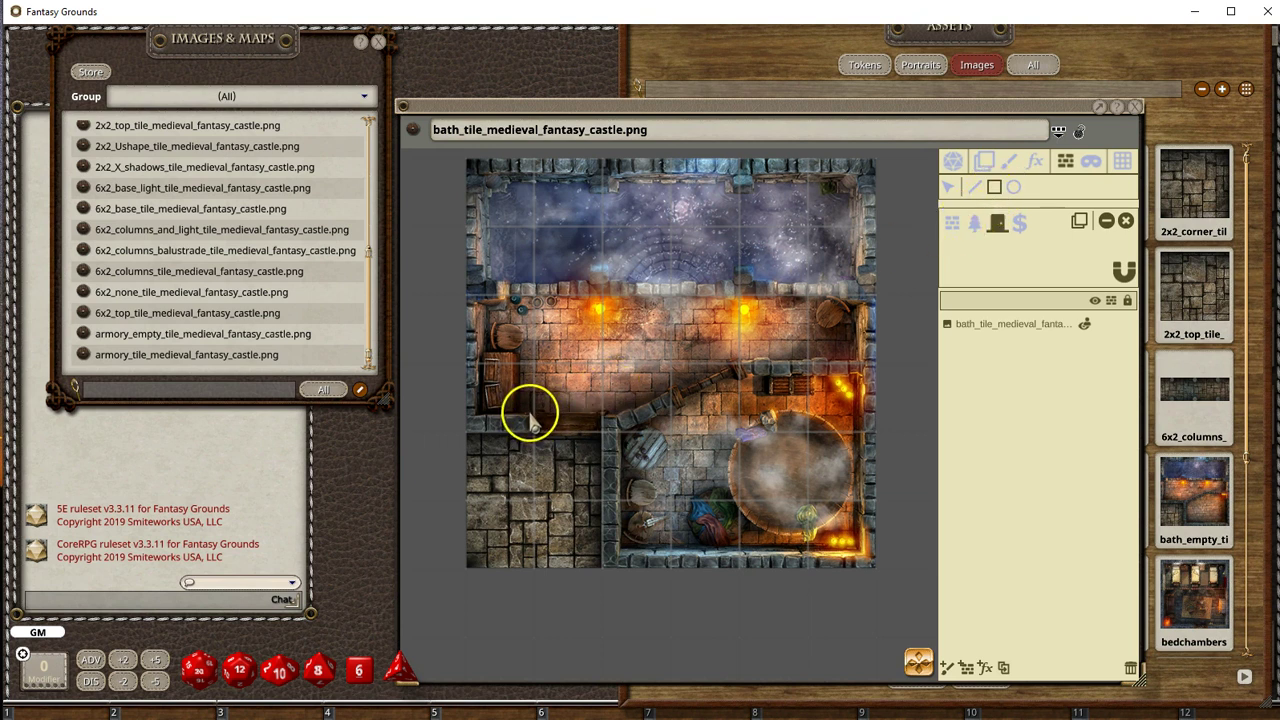
drag(529, 412, 602, 437)
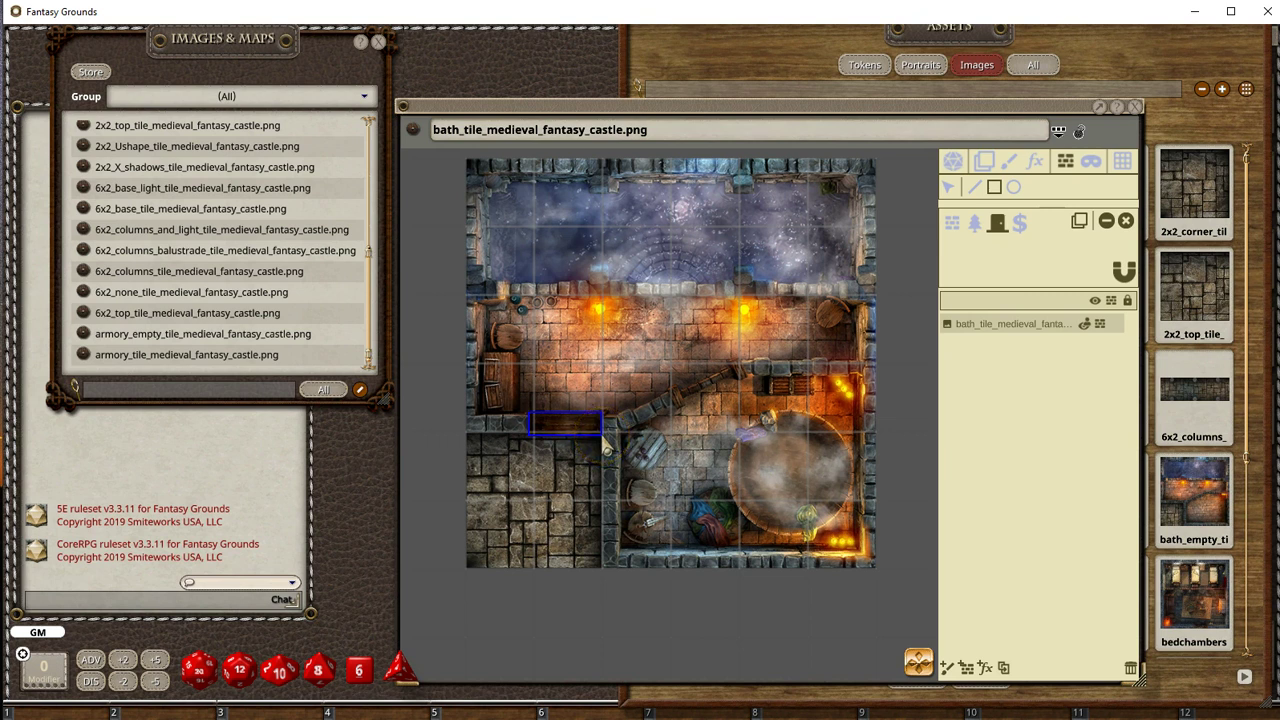
Step: Outline the slanted wooden doorway above the round tub with a four-point door occluder
click(990, 190)
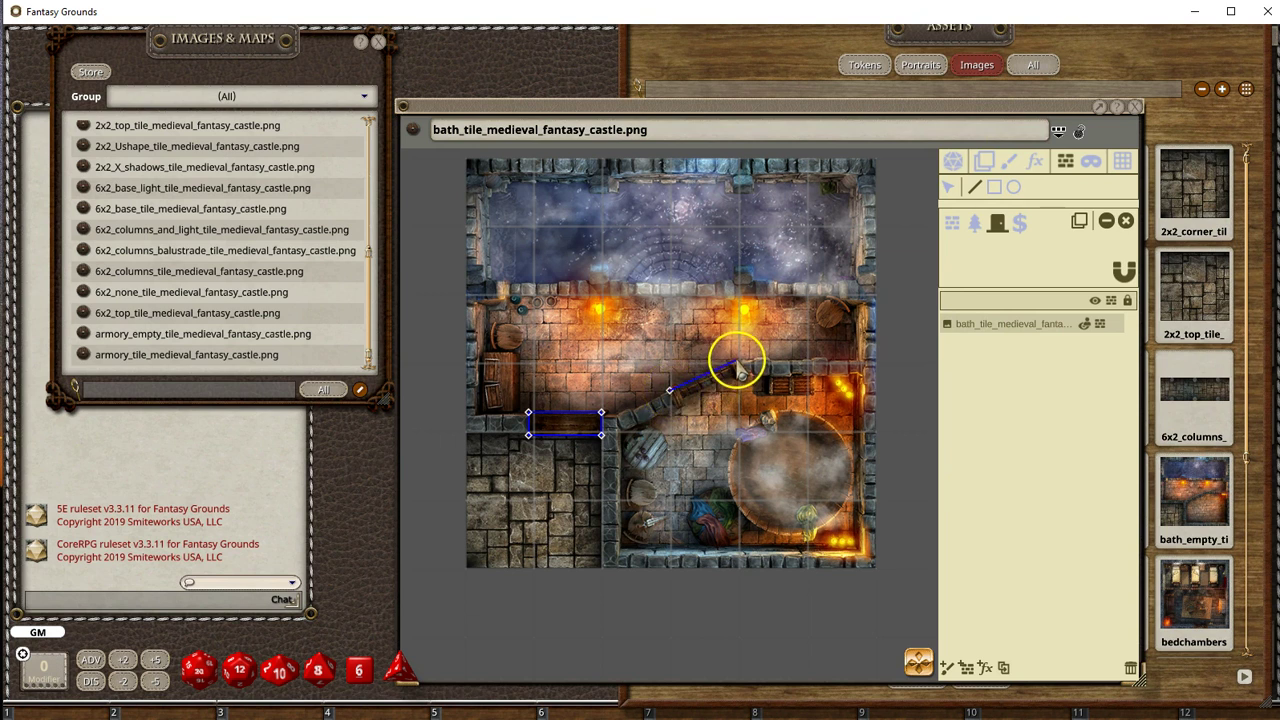
click(737, 360)
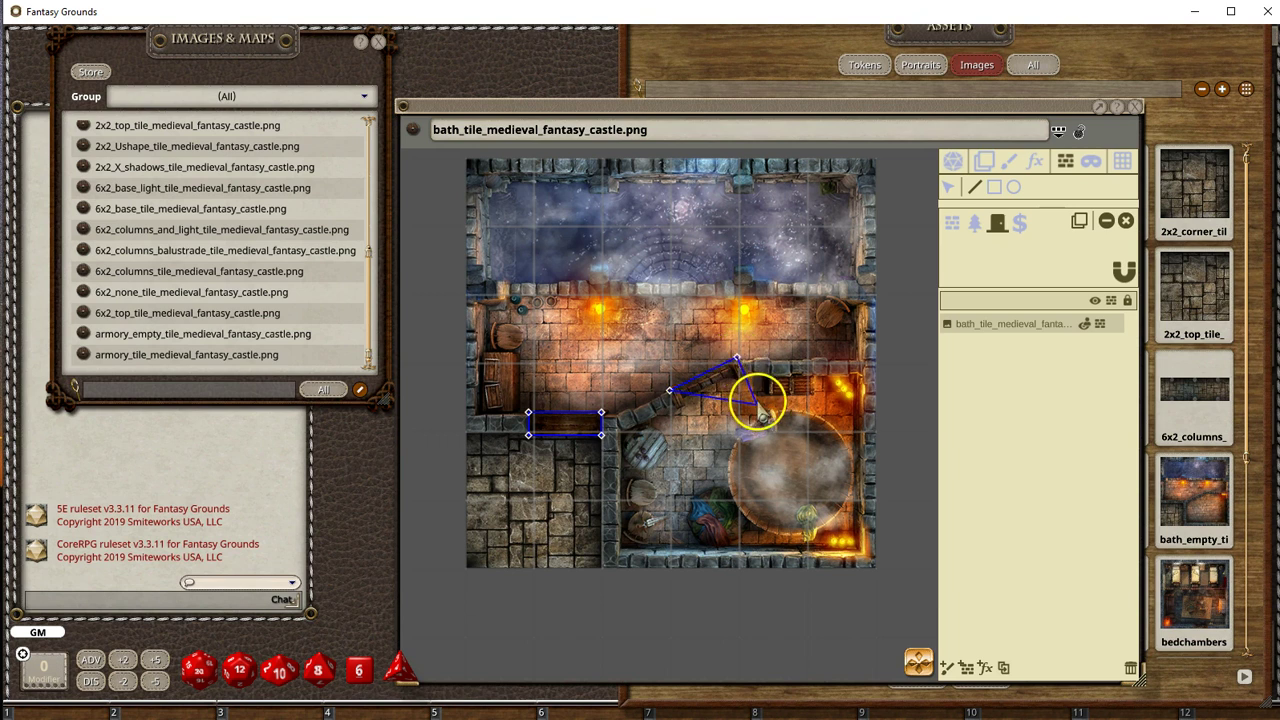
click(749, 378)
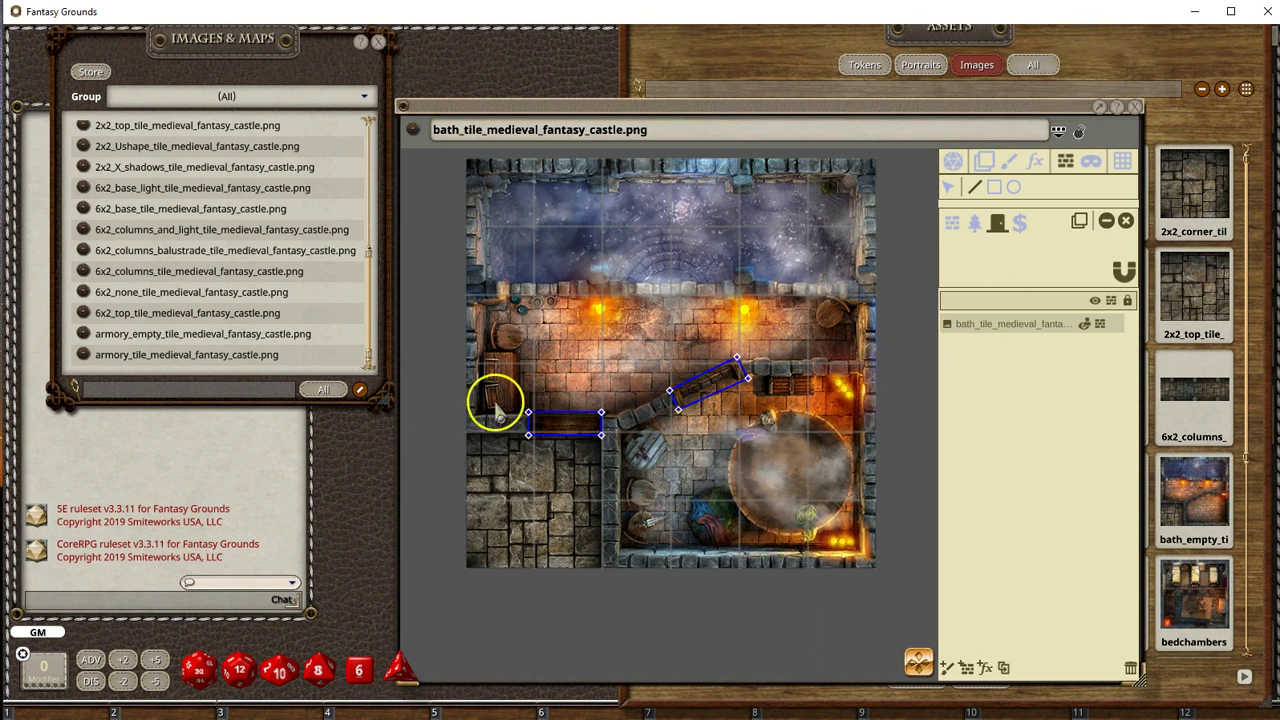
Step: Draw a wall line from the slanted door's upper corner east along the partition, and north up the middle room's east wall
click(949, 191)
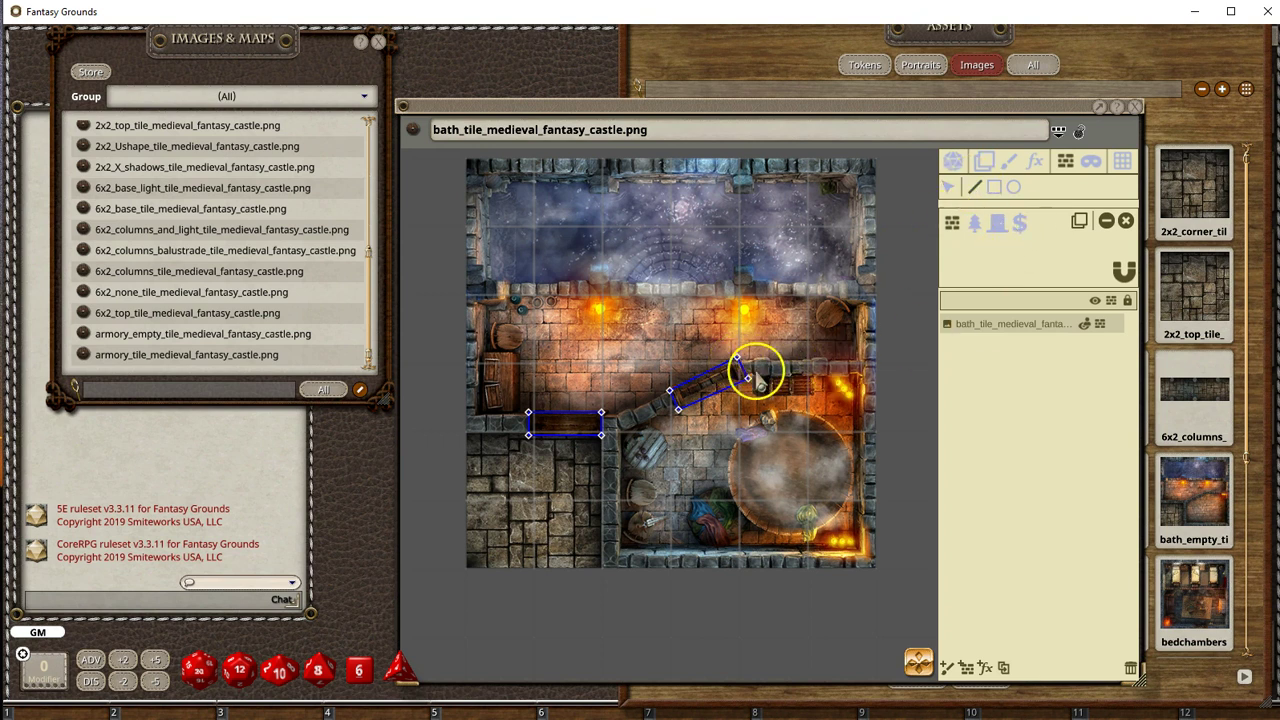
scroll(750, 368, up, 2)
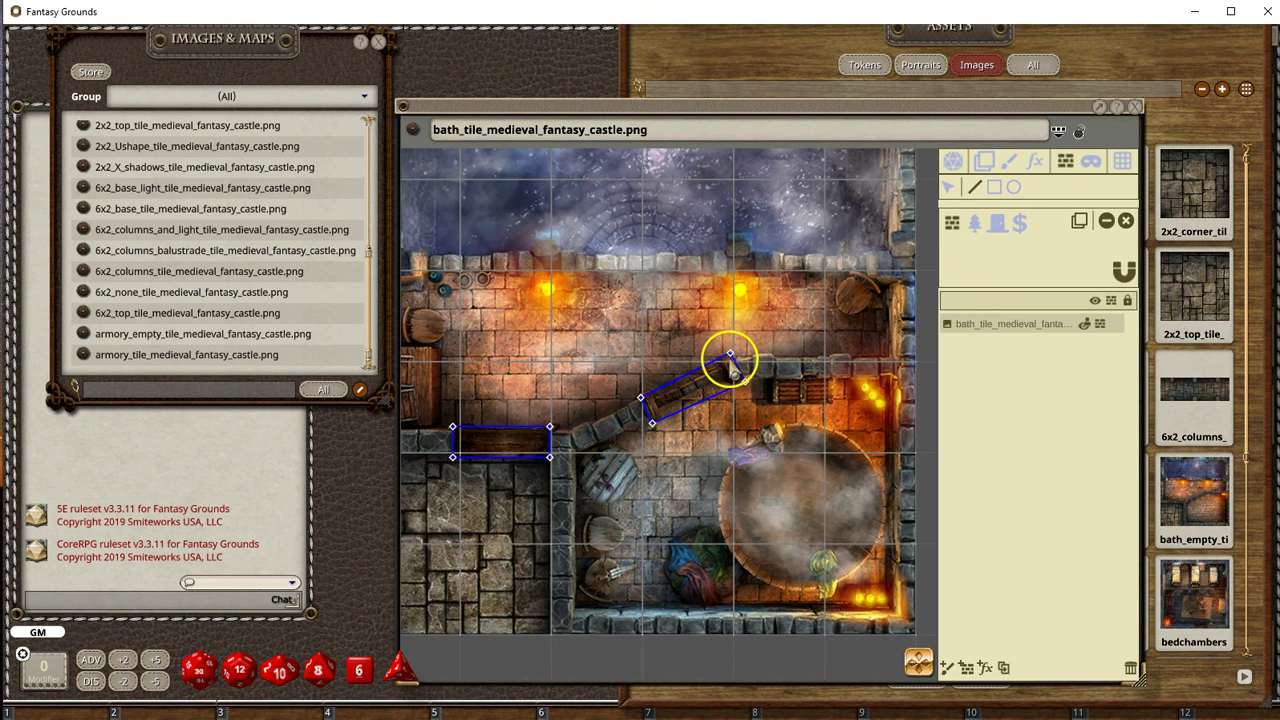
click(729, 356)
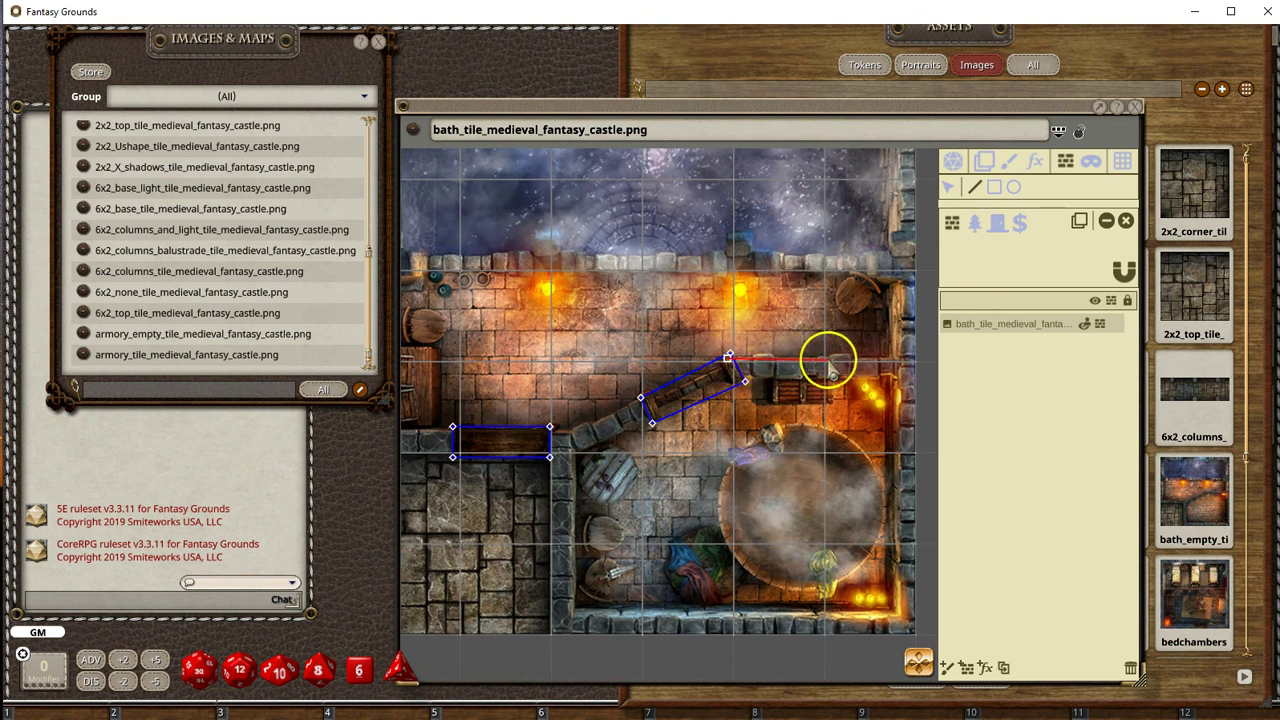
click(902, 357)
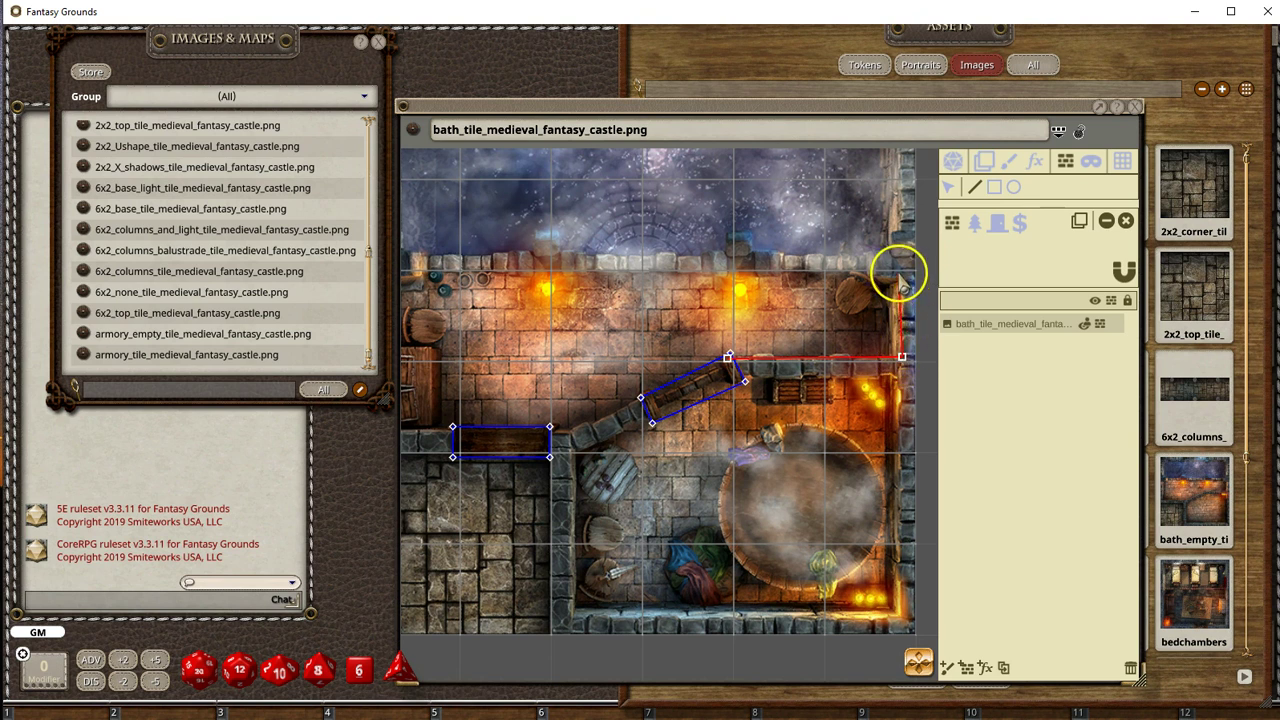
click(899, 271)
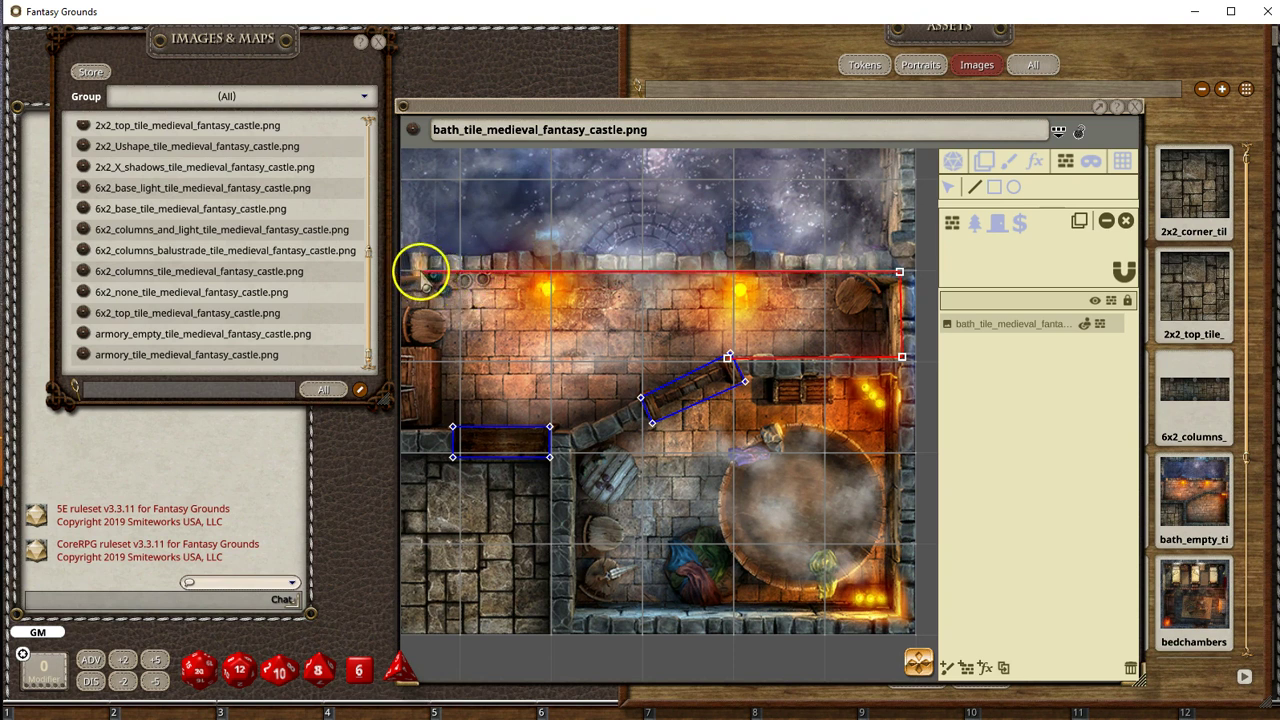
click(427, 272)
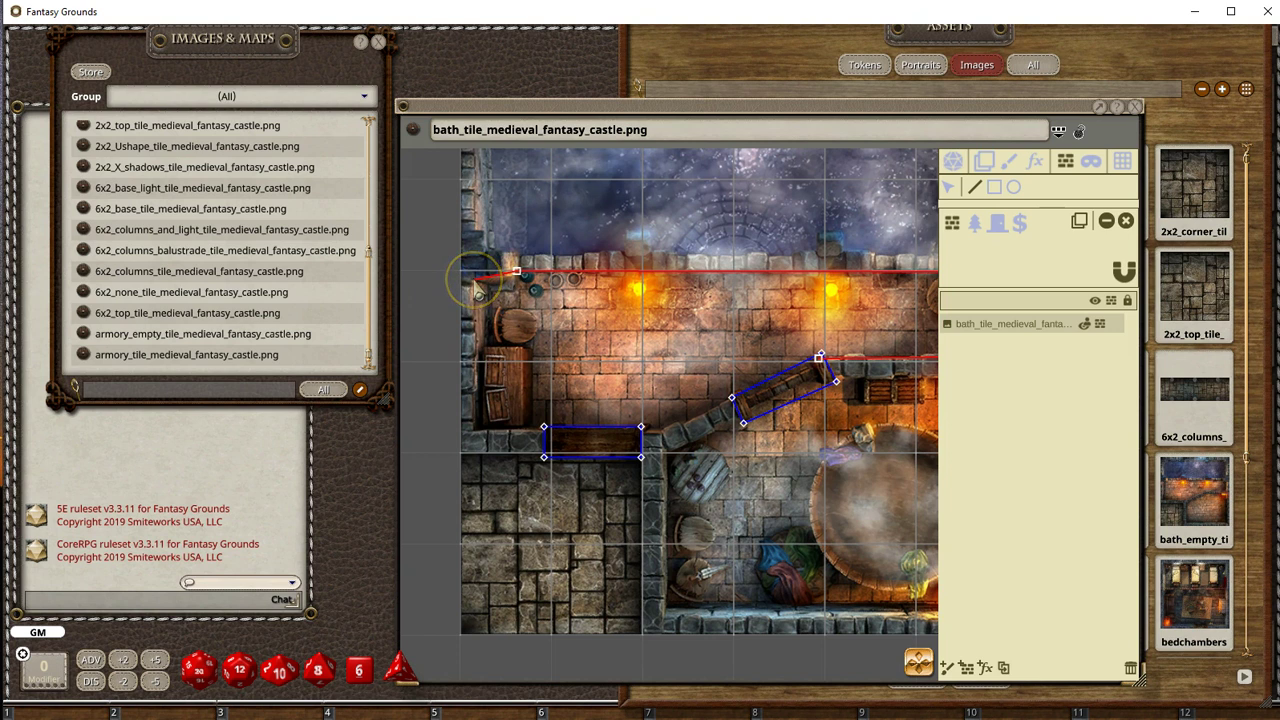
mouse_move(680, 272)
mouse_down()
mouse_move(706, 289)
mouse_move(778, 260)
mouse_up()
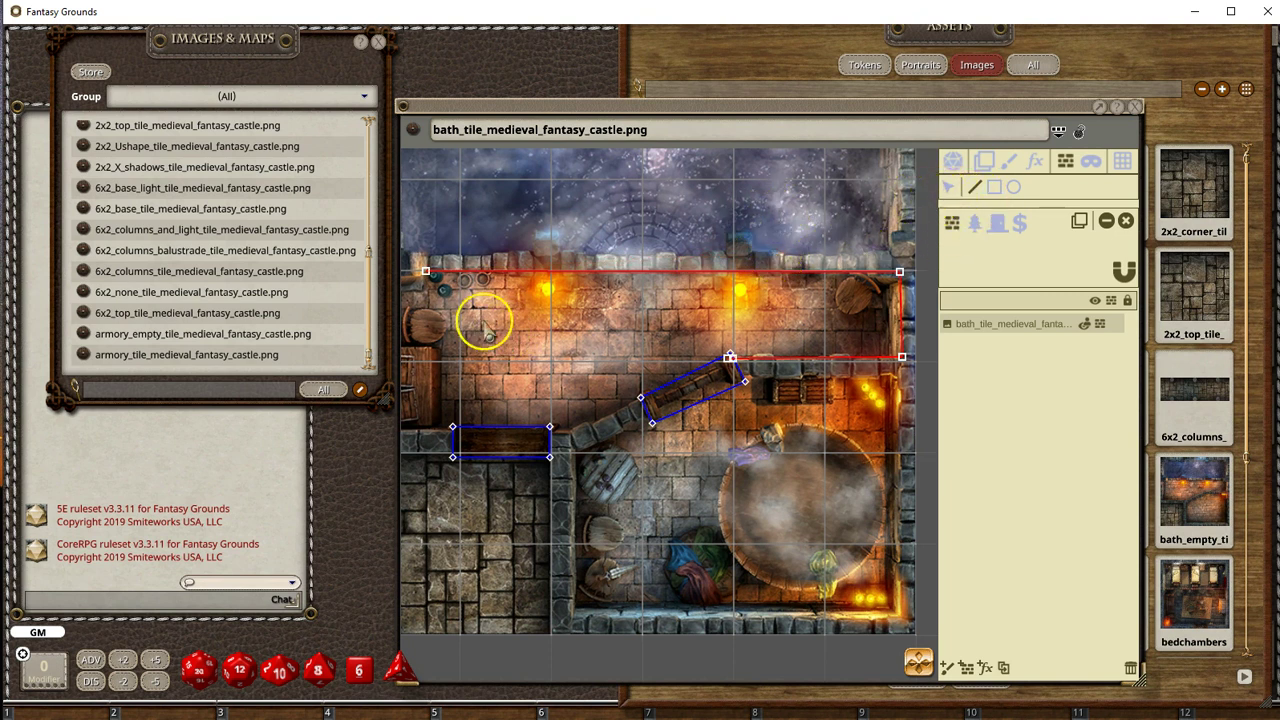
click(408, 241)
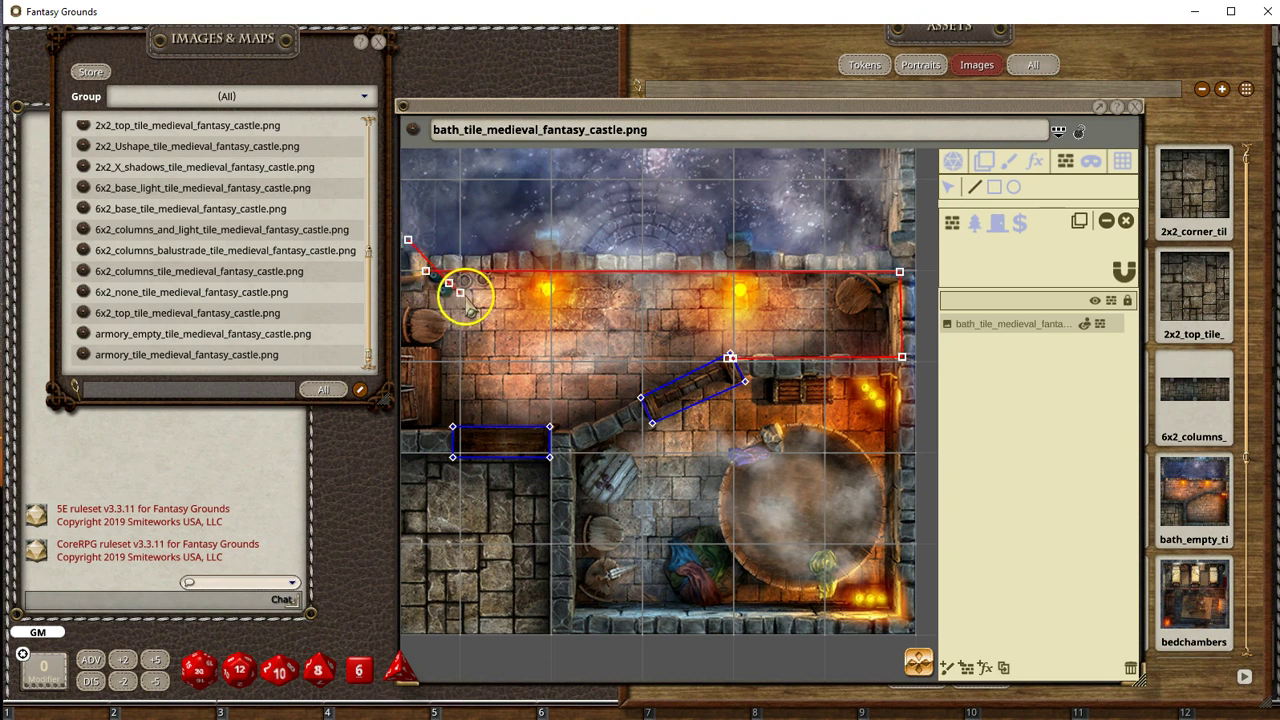
click(951, 193)
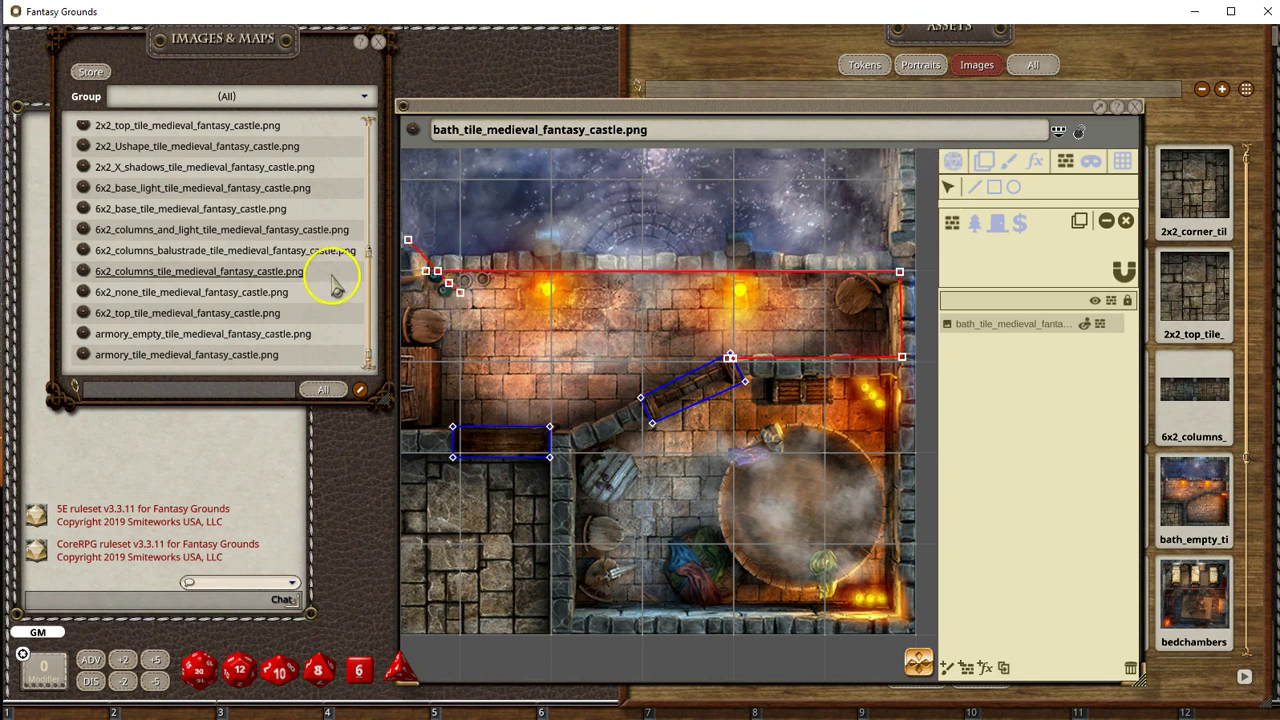
key(Delete)
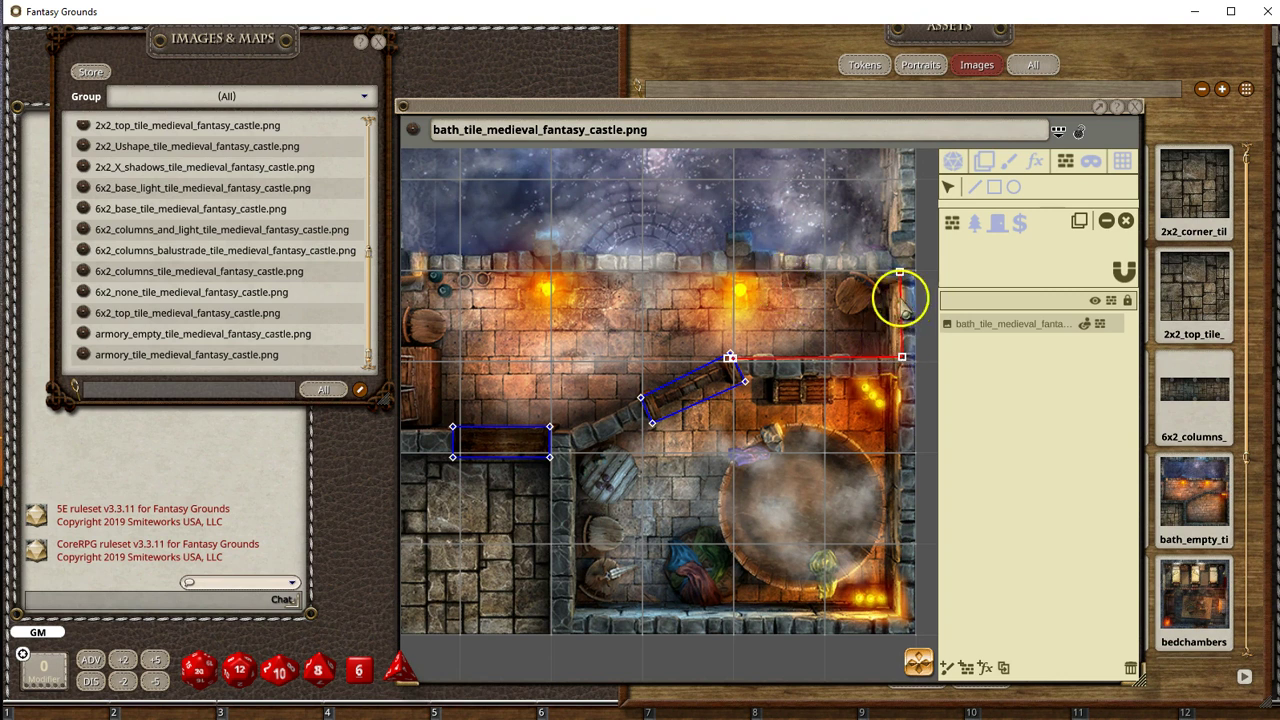
Step: Extend the wall line's northern end point about one grid square north along the pool room's east wall
scroll(905, 322, down, 4)
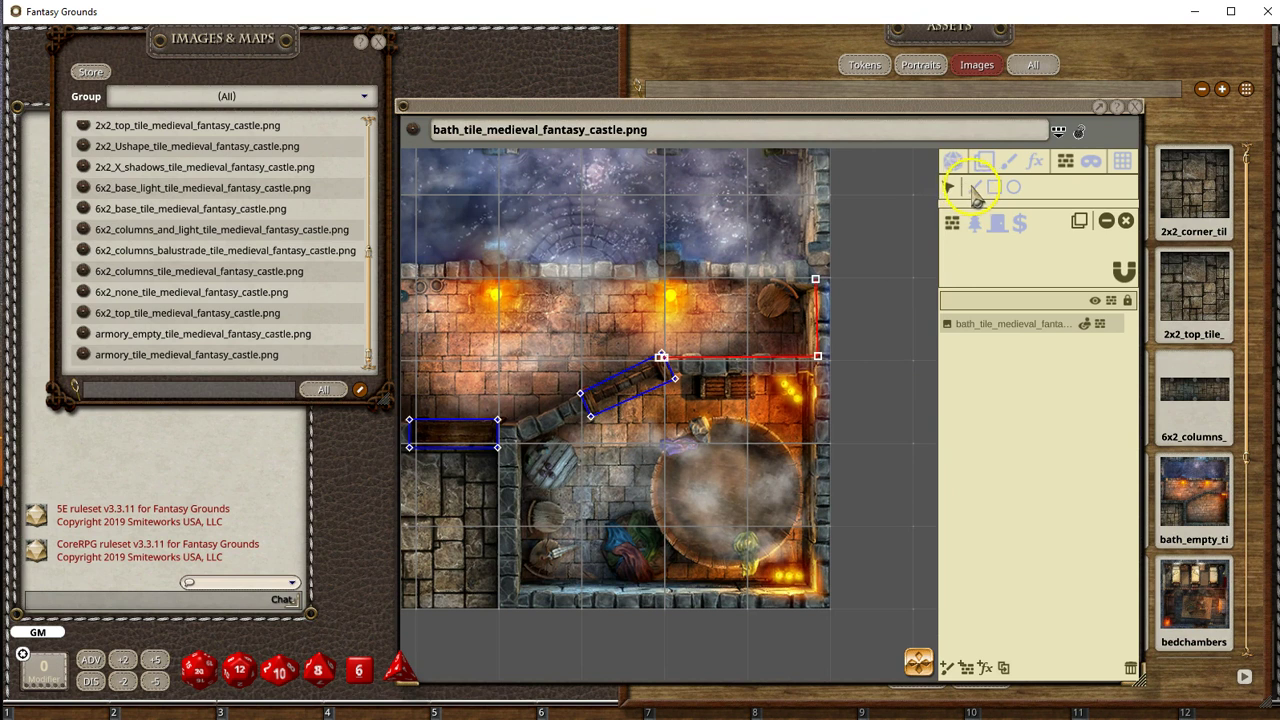
click(815, 279)
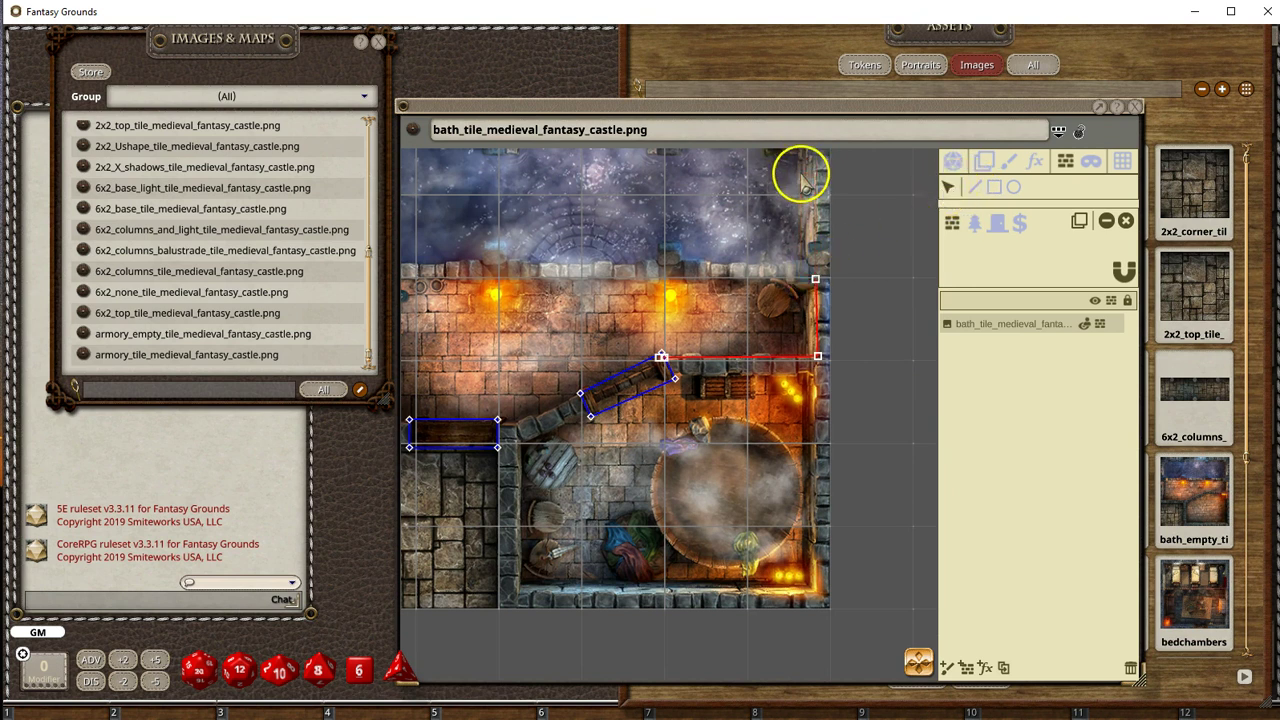
right_click(820, 269)
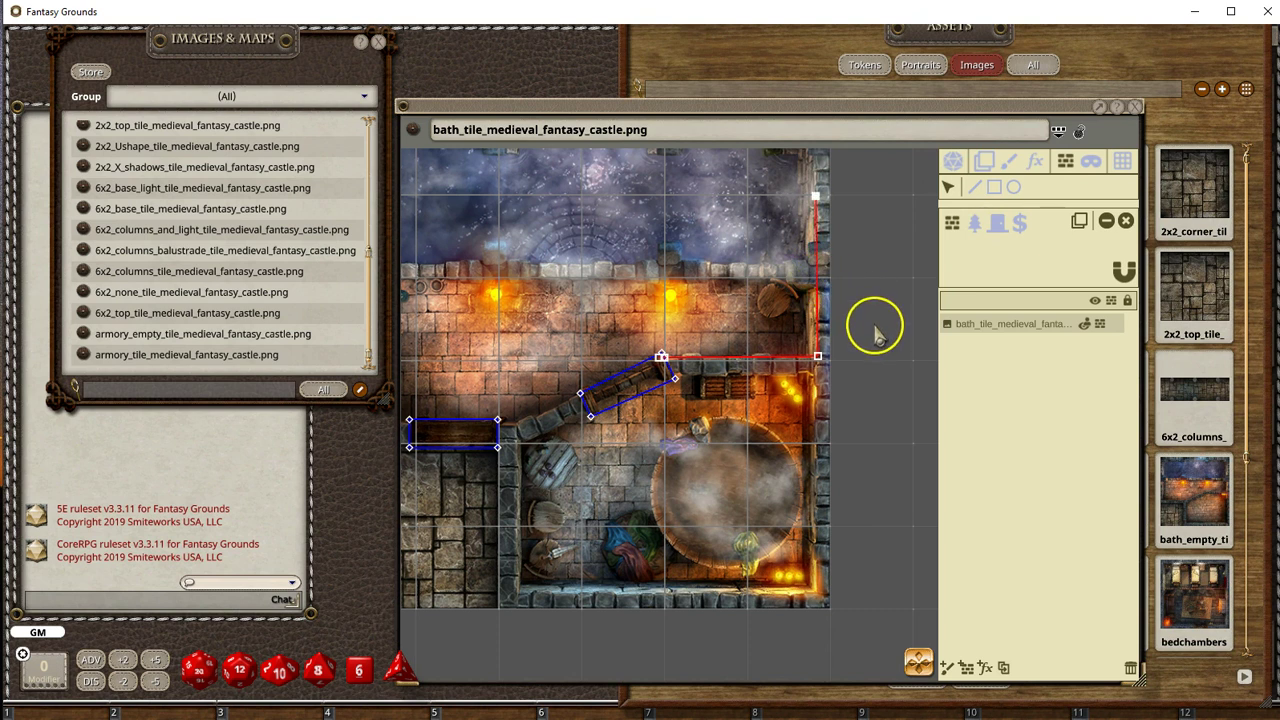
Step: Extend the wall line to the pool room's northeast corner and west along the north wall to the northwest corner
drag(918, 683, 923, 526)
drag(786, 290, 788, 308)
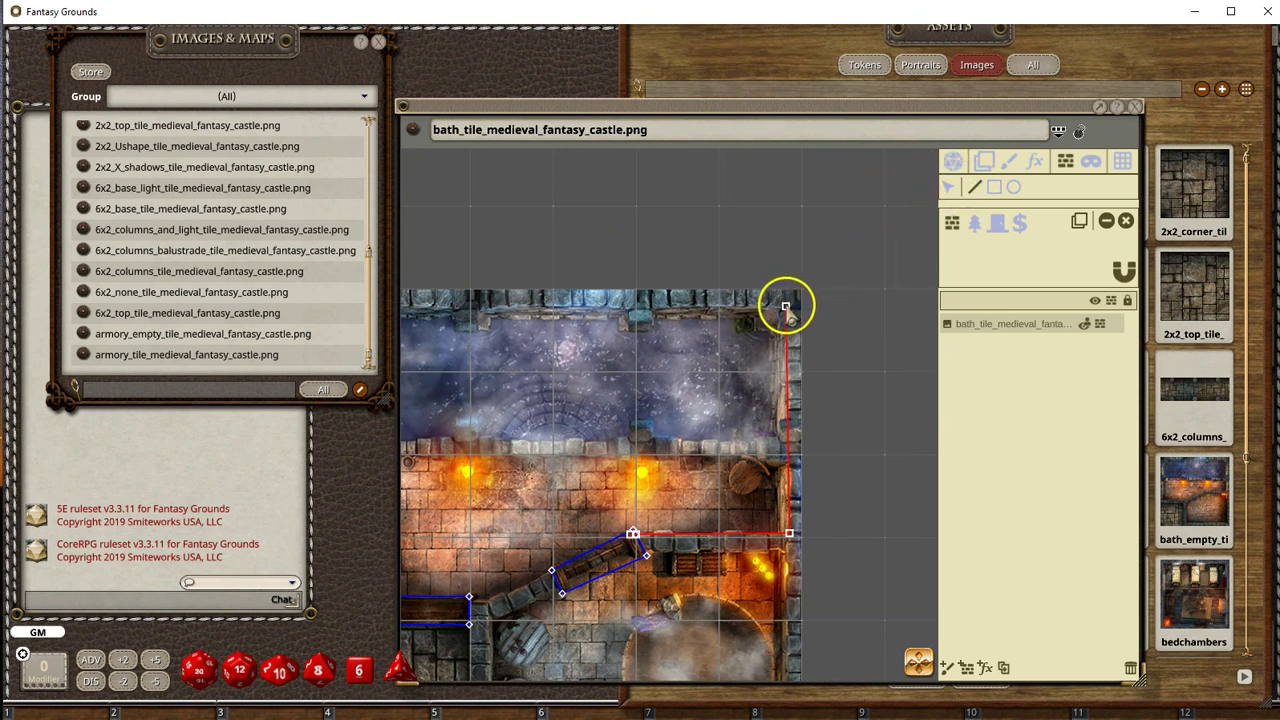
click(786, 310)
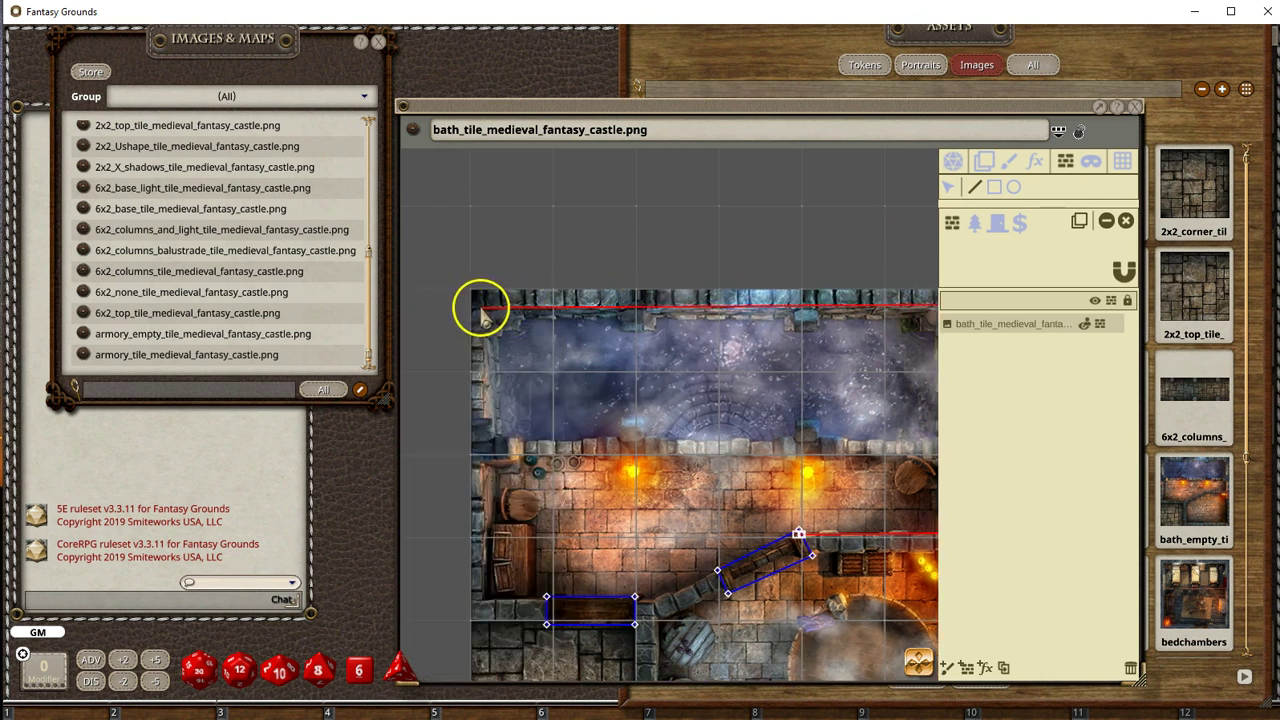
click(480, 309)
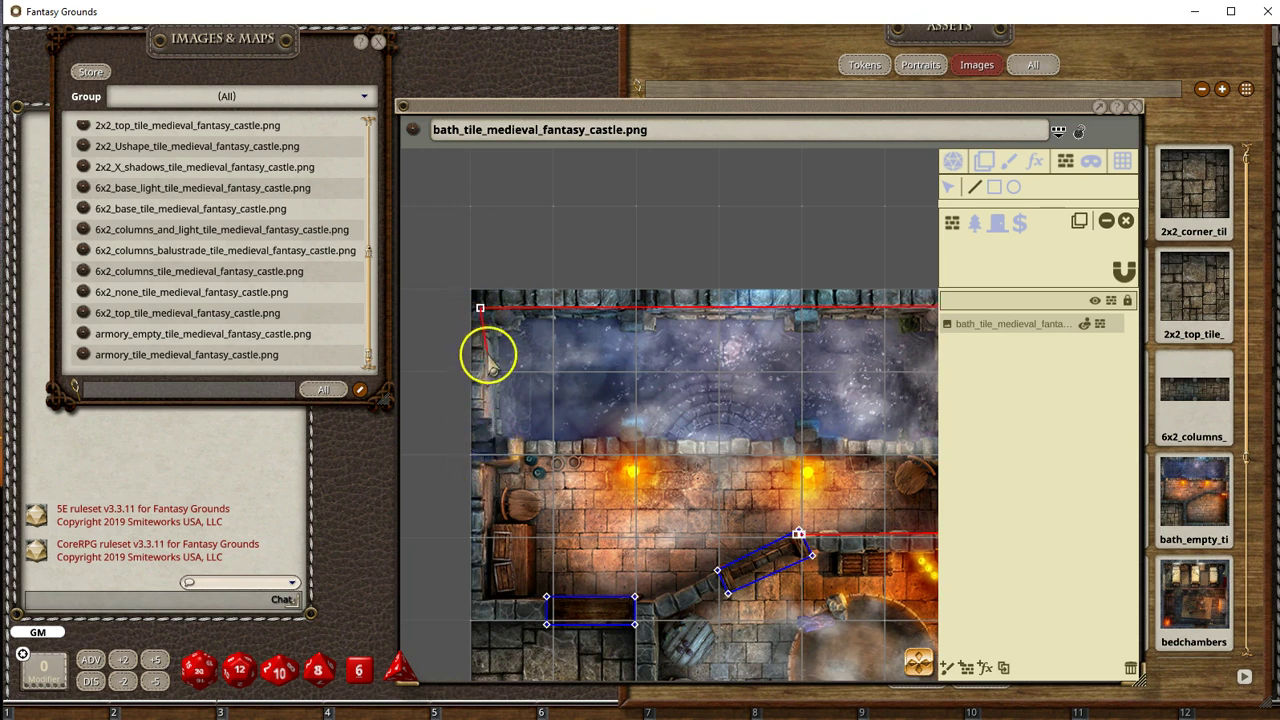
Step: Run the wall line south down the inner west wall and east to the west end of the southwest wooden doorway
click(483, 316)
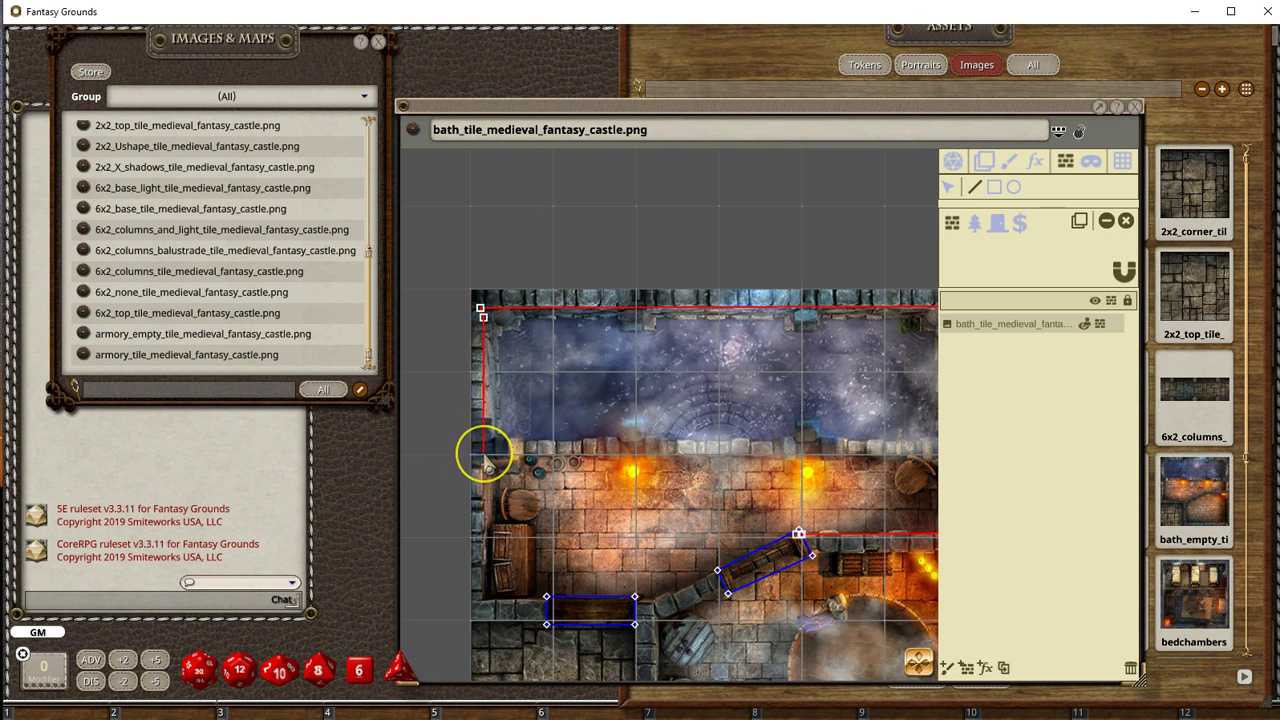
click(486, 610)
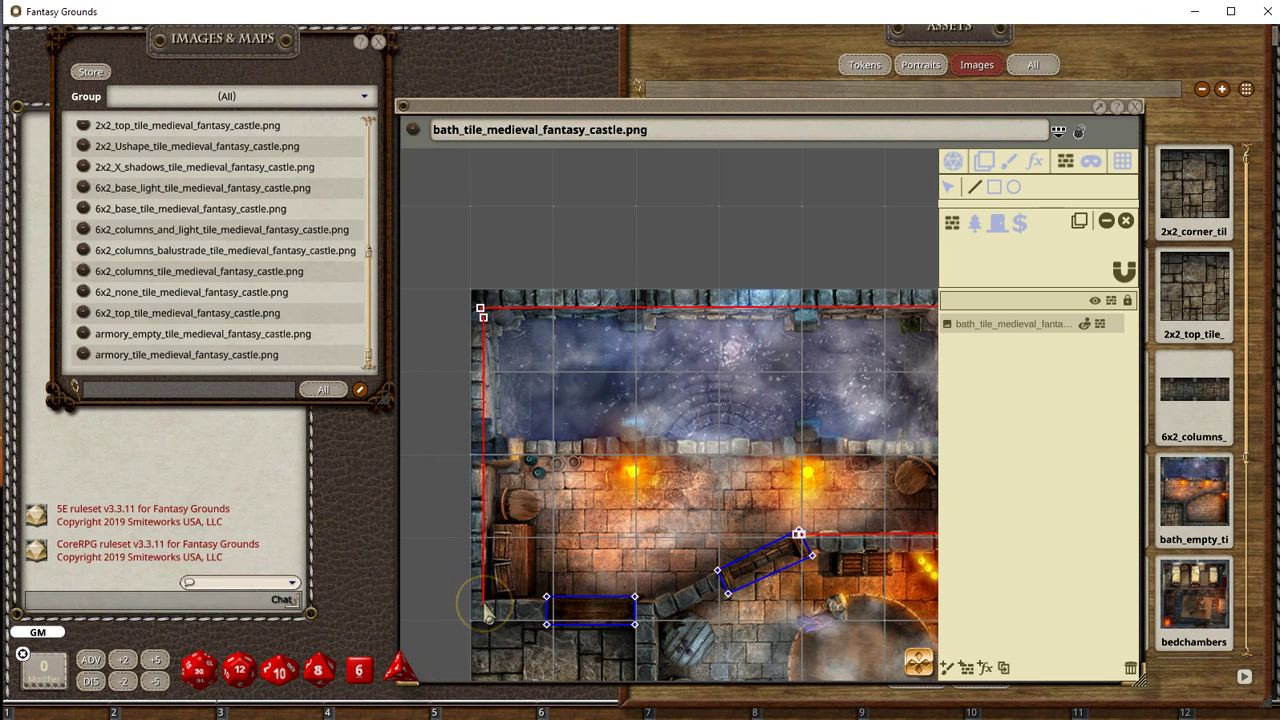
click(555, 601)
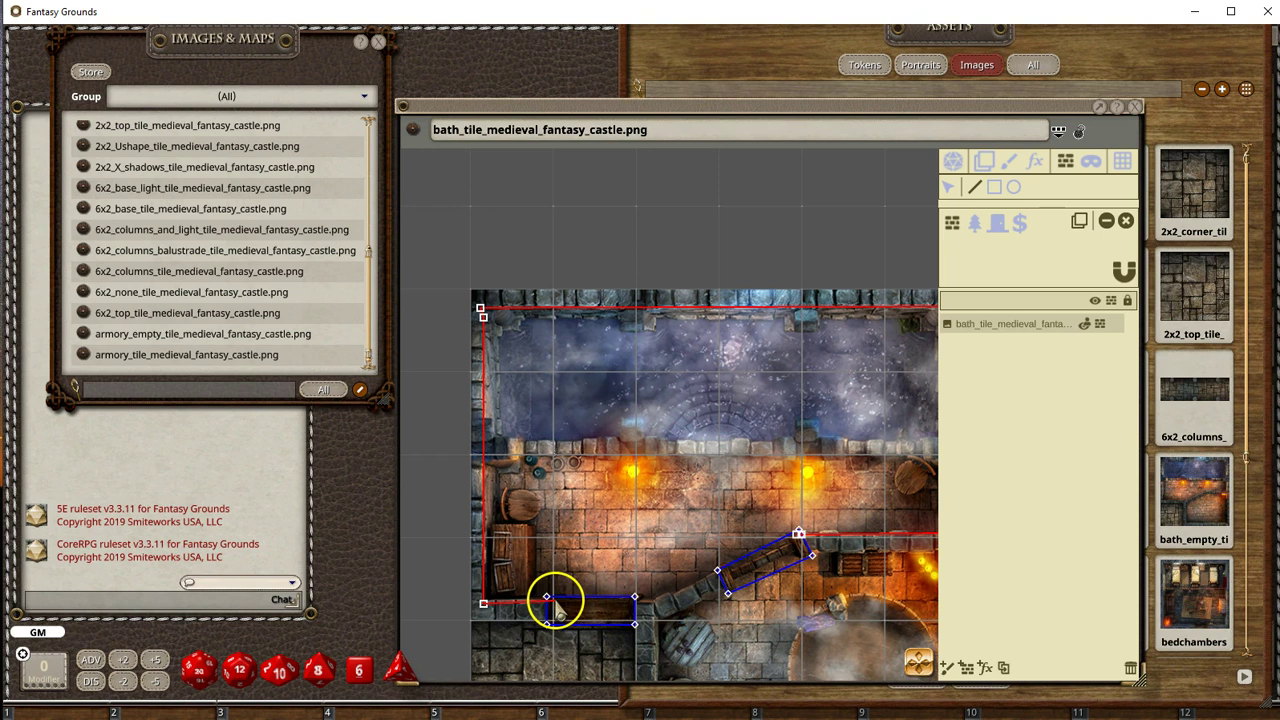
Step: Carry the wall line back west below the doorway wall and clockwise around the tile's outer edge to the tub room's southwest corner
click(553, 612)
click(476, 630)
click(472, 621)
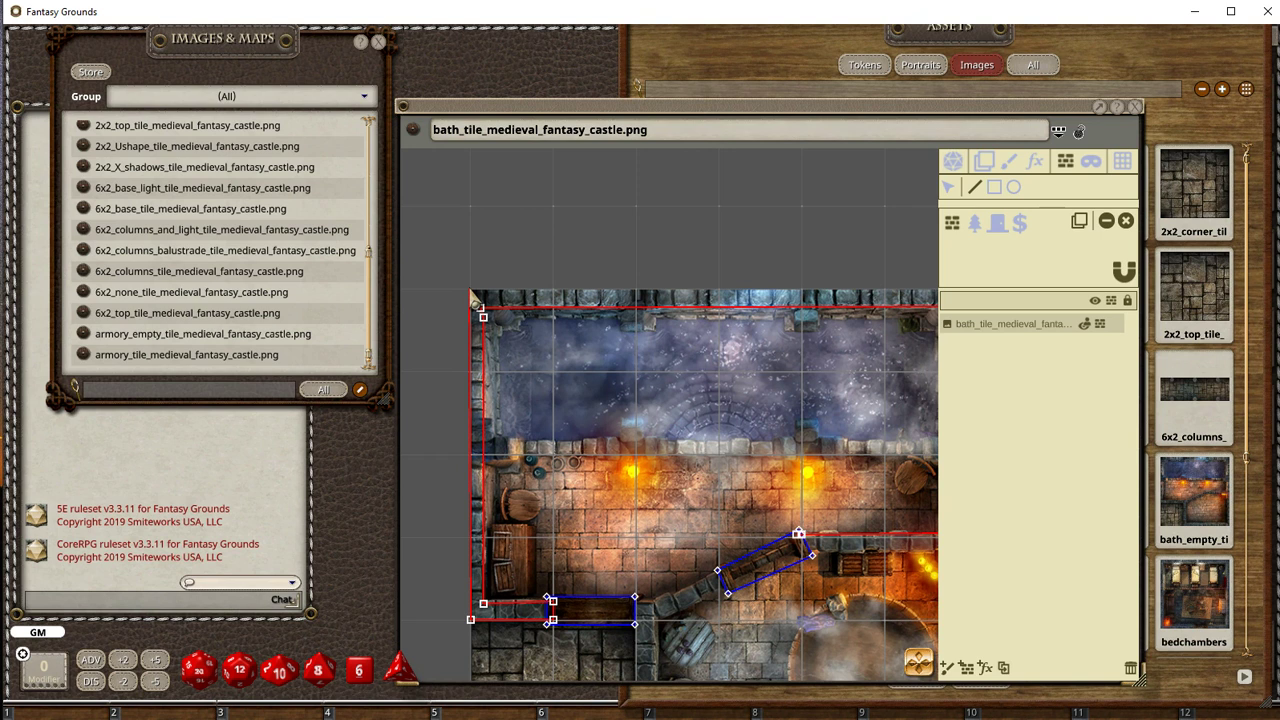
mouse_move(477, 300)
mouse_down()
mouse_move(520, 286)
mouse_move(630, 292)
mouse_move(638, 458)
mouse_move(580, 451)
mouse_move(716, 460)
mouse_move(718, 296)
mouse_up()
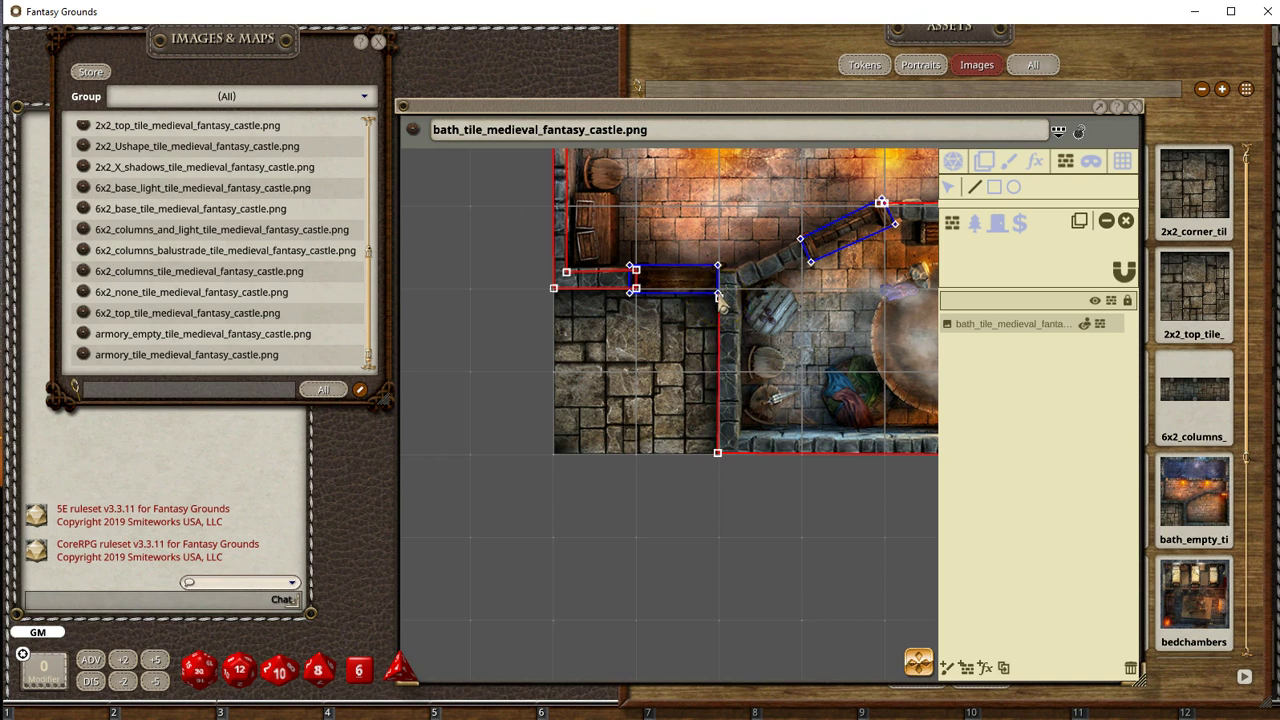
Step: Continue the wall line past the southwest doorway's east end, along the slanted partition's upper edge, and across its end at the slanted door
scroll(720, 298, up, 4)
click(708, 292)
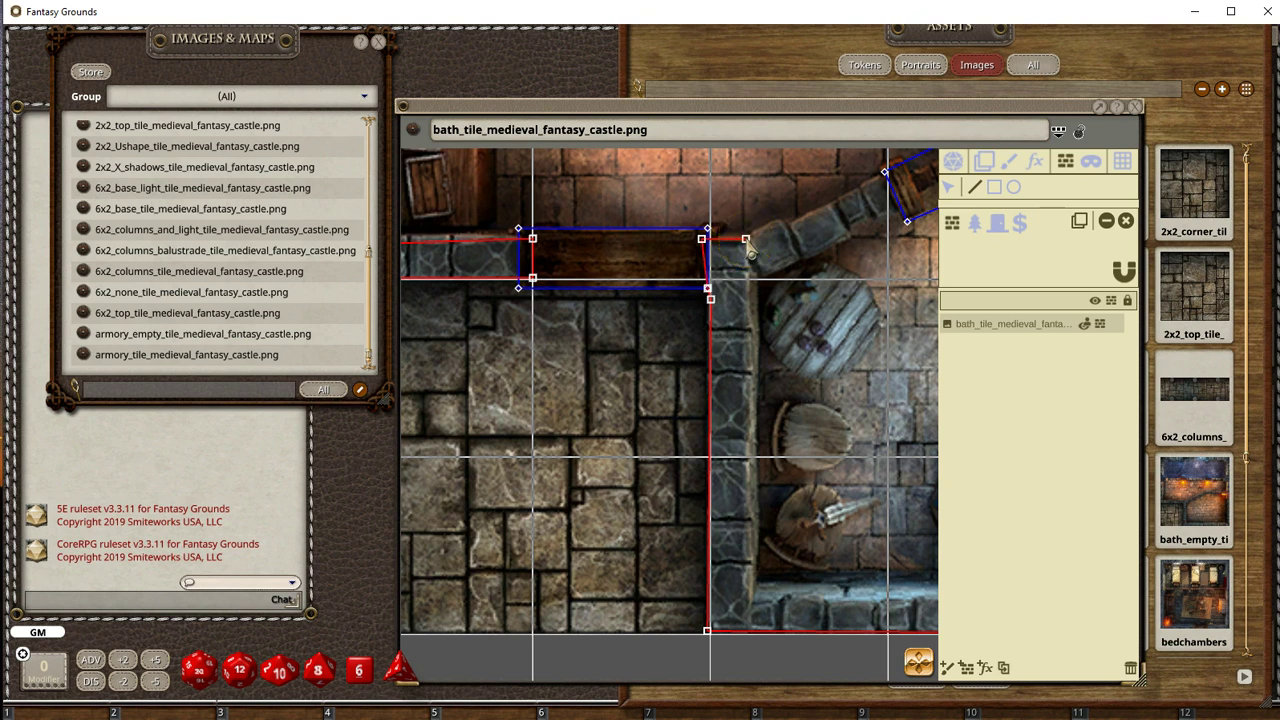
scroll(770, 225, right, 1)
scroll(734, 200, up, 1)
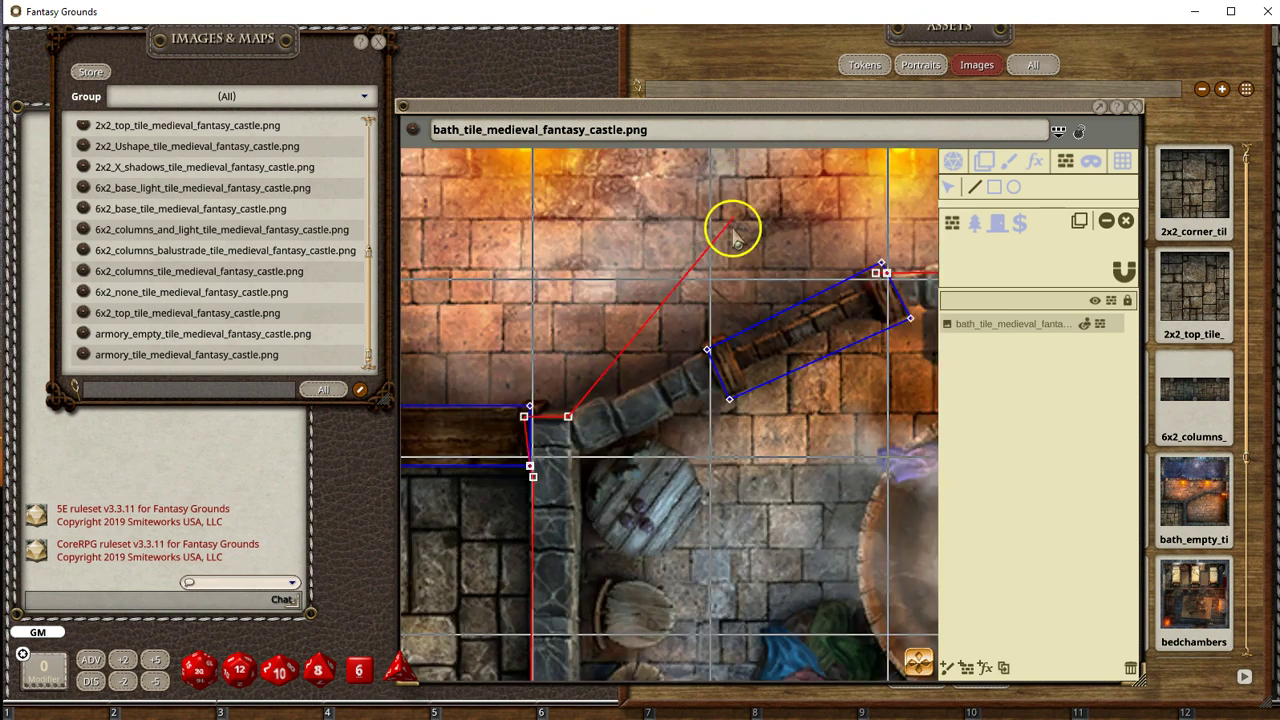
click(707, 350)
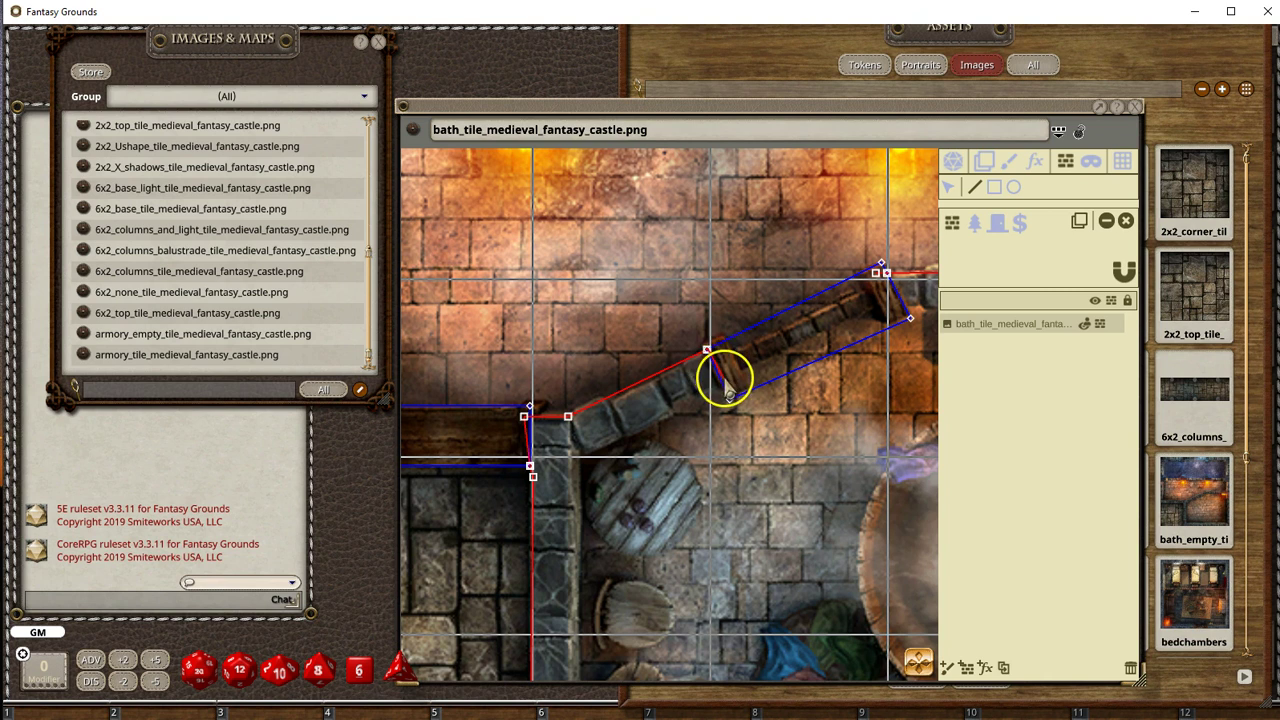
click(731, 380)
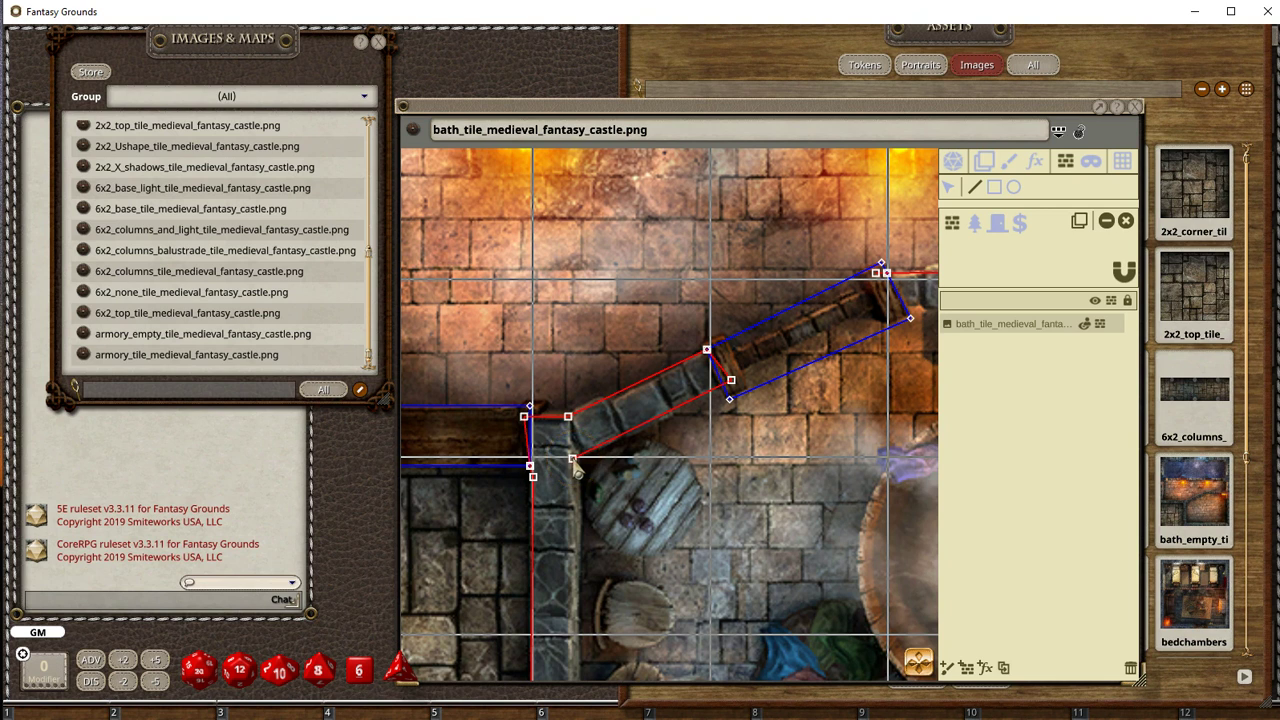
Step: Trace the wall line back along the partition's lower edge and around the tub room's inner west, south and east walls
scroll(576, 470, down, 4)
drag(571, 474, 577, 428)
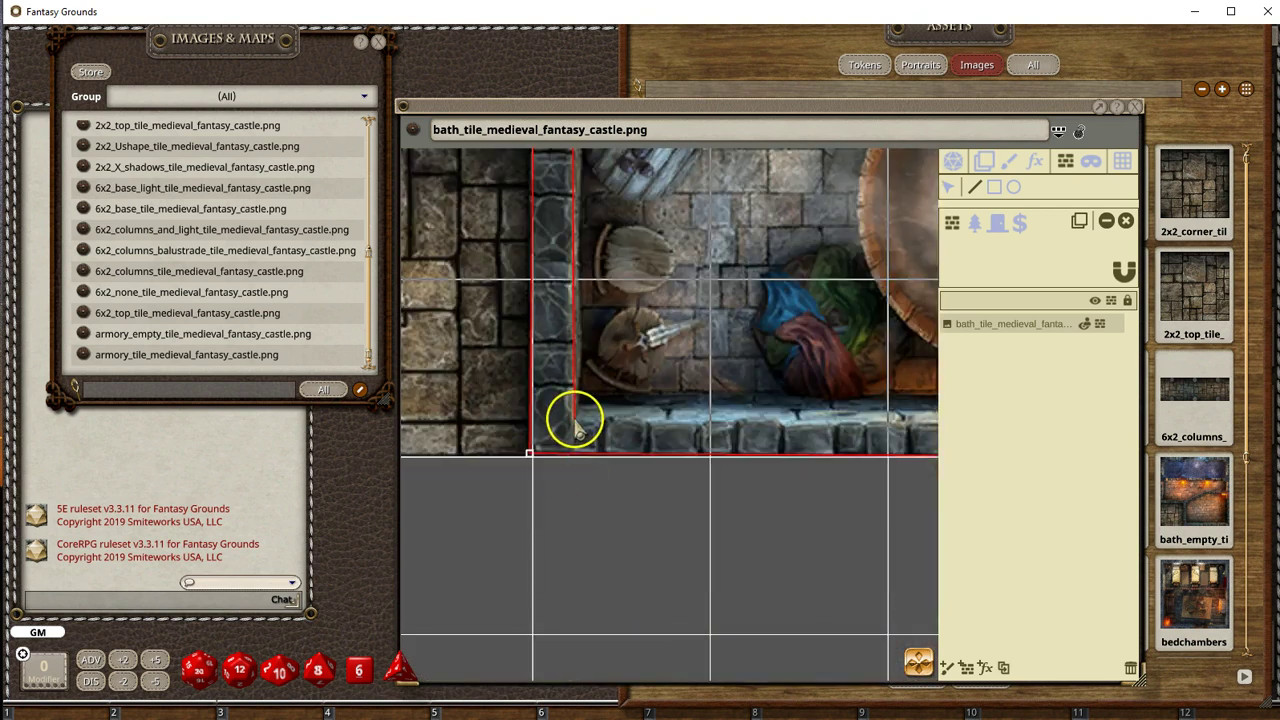
scroll(590, 420, right, 10)
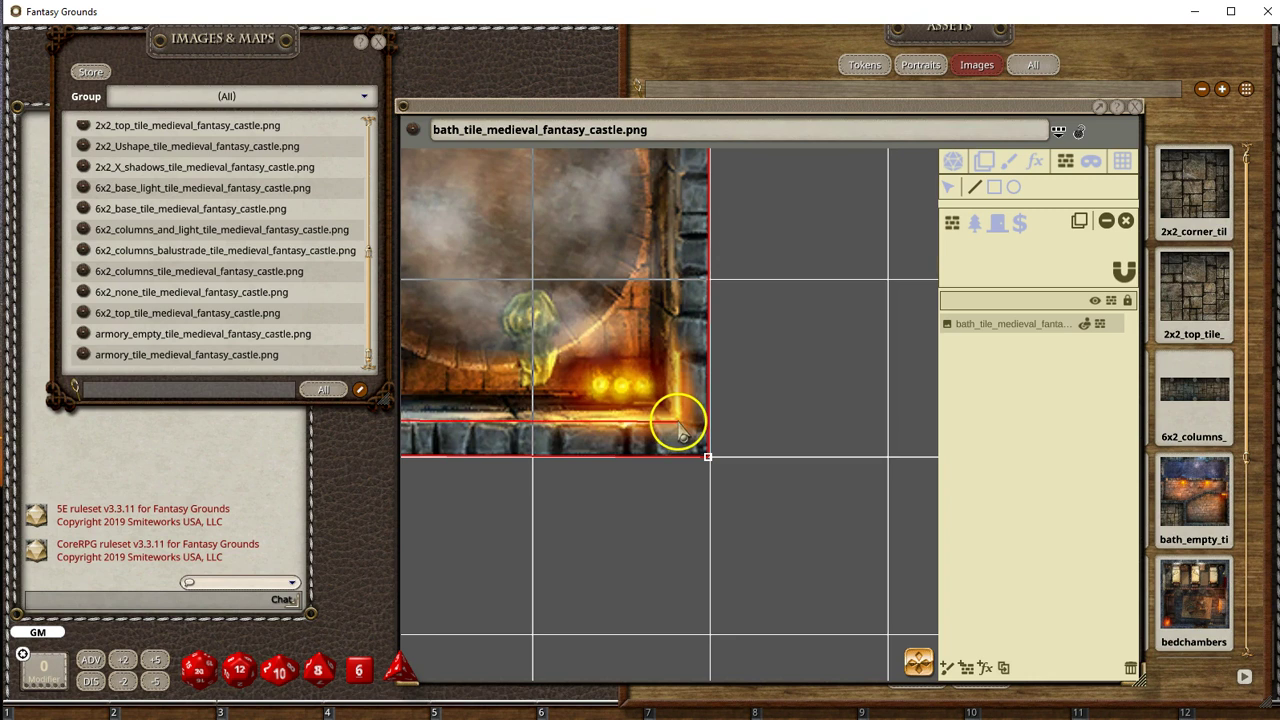
scroll(680, 425, up, 10)
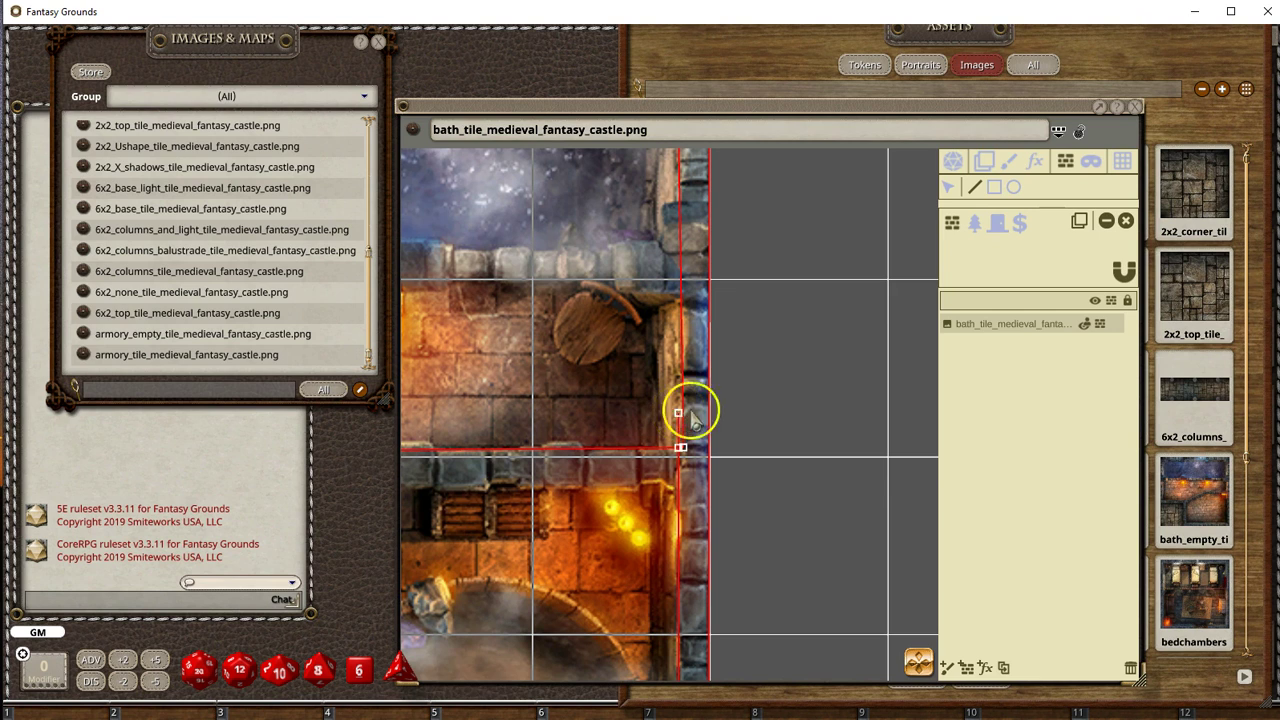
Step: Remove the surplus wall points on the east wall above the partition and inside the southwest doorway's west end
scroll(655, 550, up, 3)
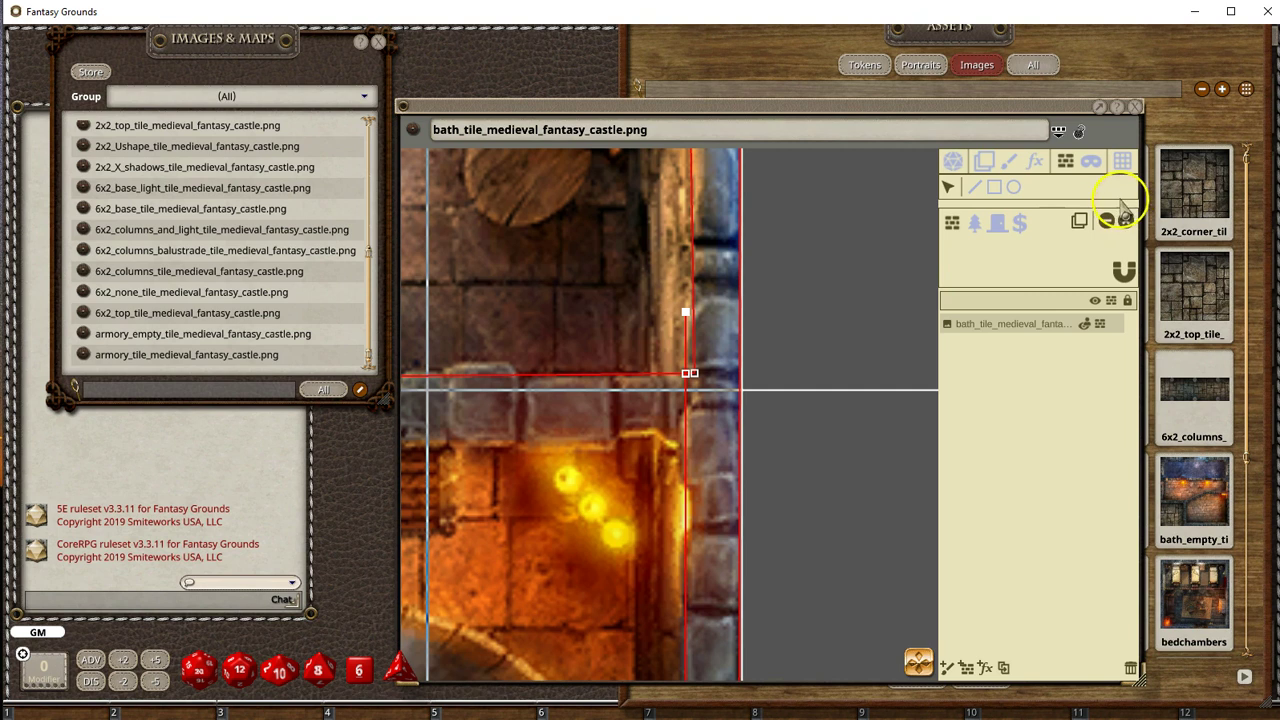
scroll(663, 420, down, 4)
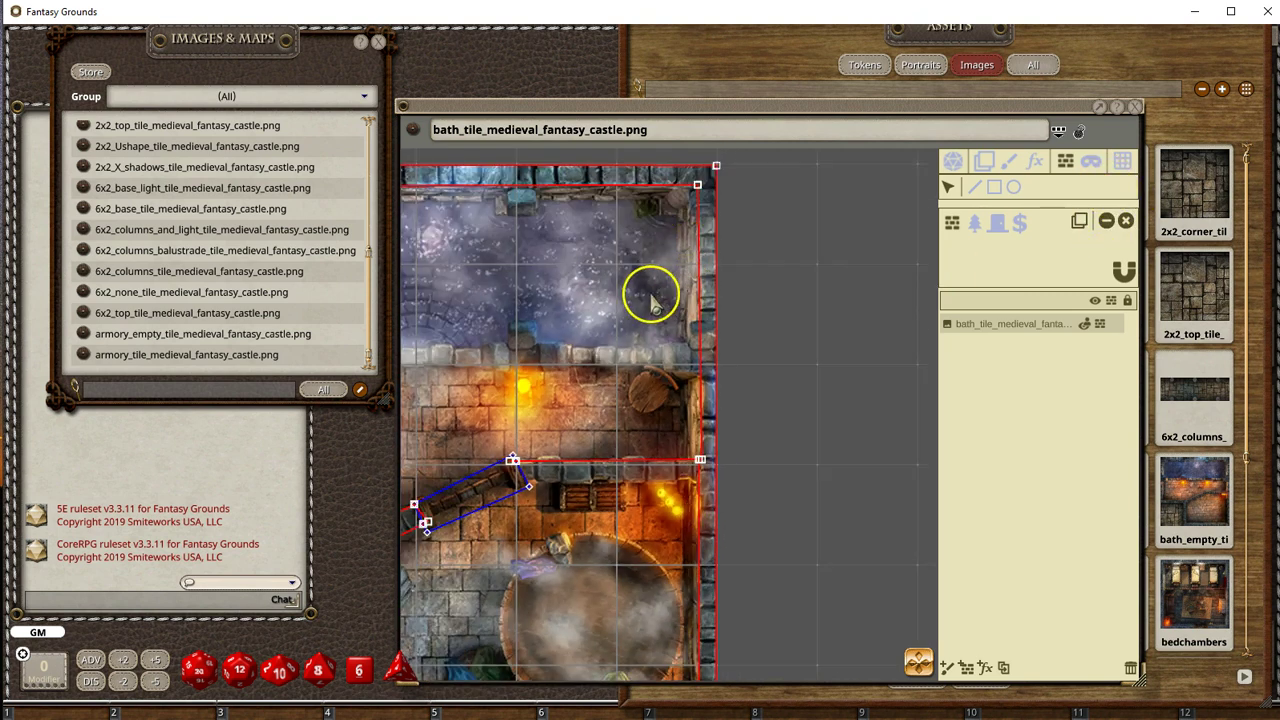
scroll(651, 291, left, 3)
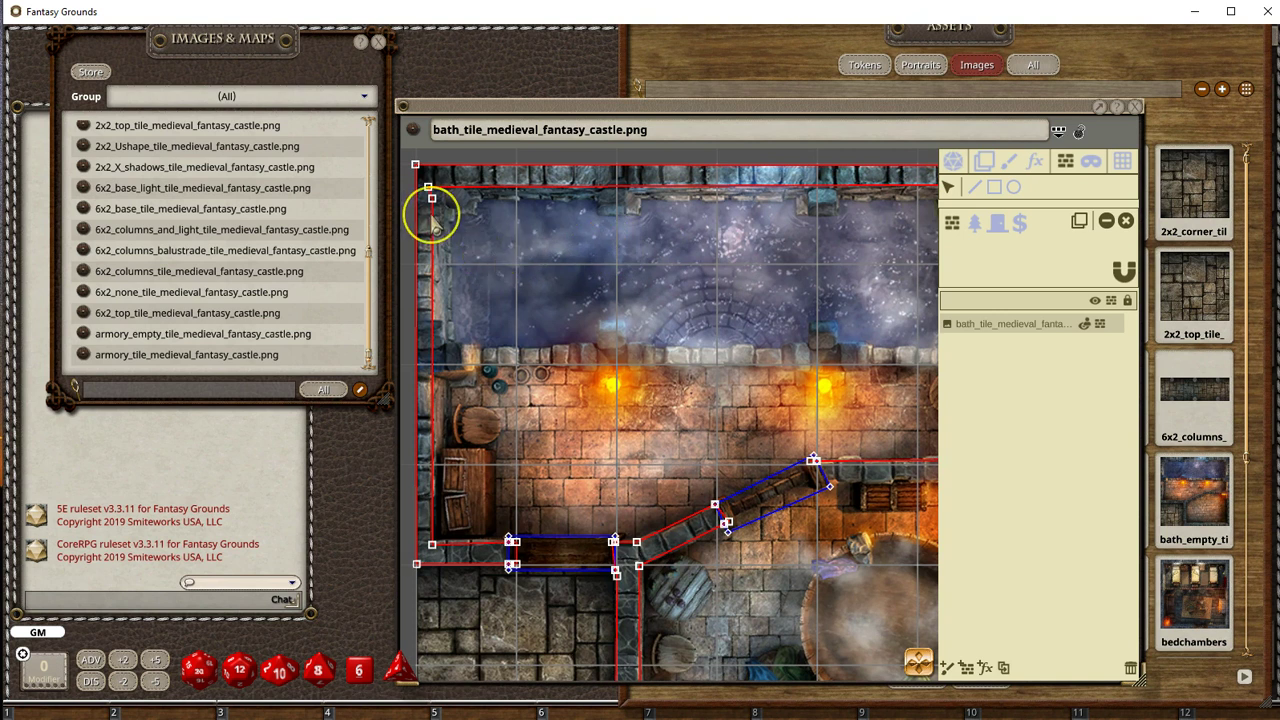
scroll(520, 590, up, 5)
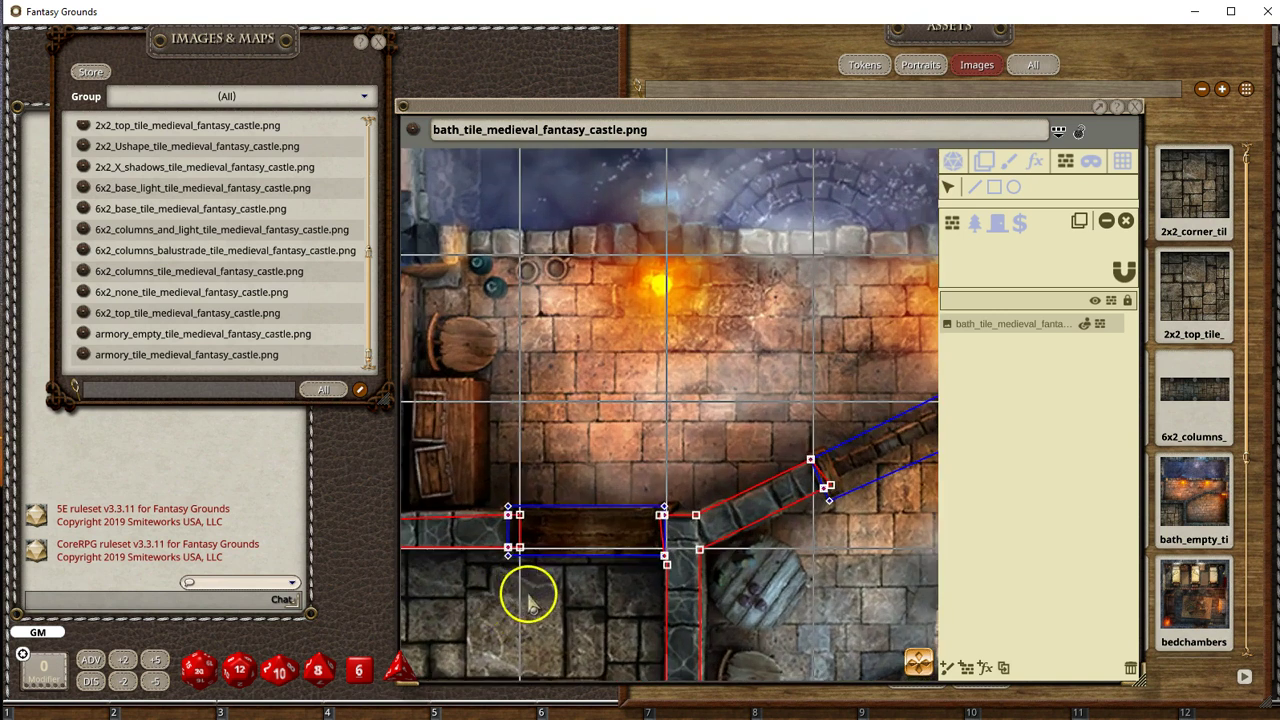
click(516, 458)
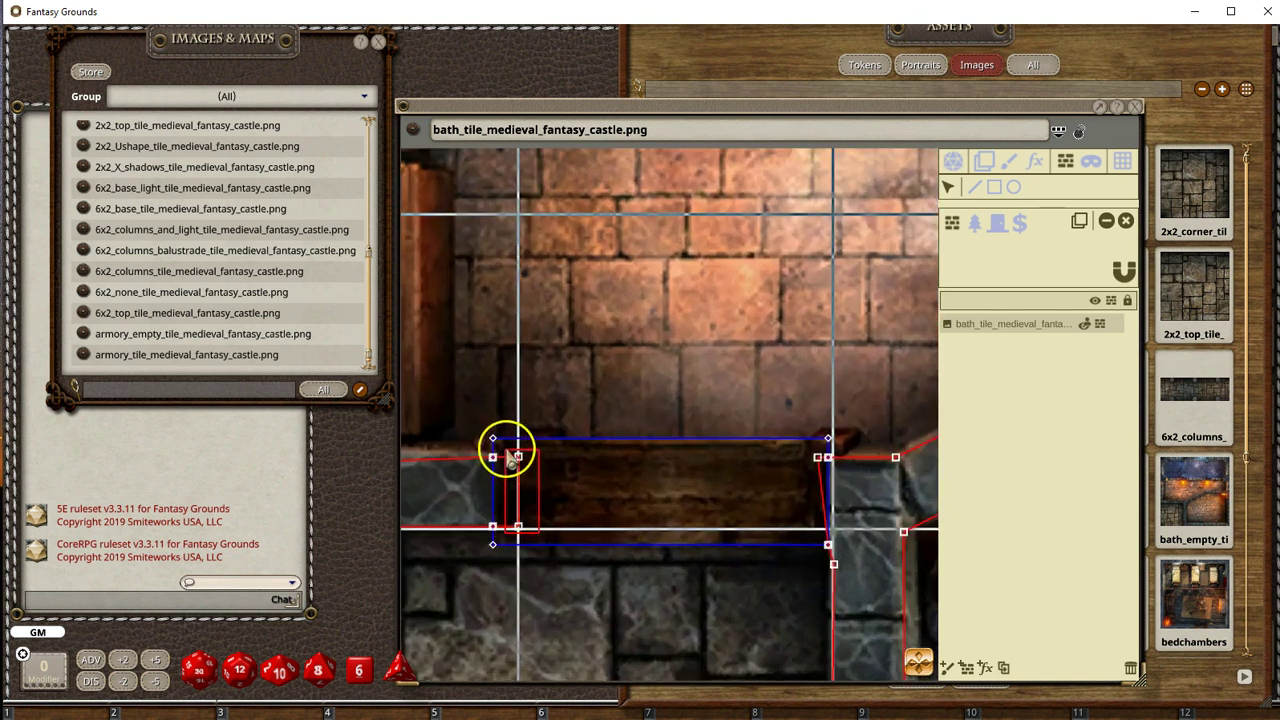
click(1100, 222)
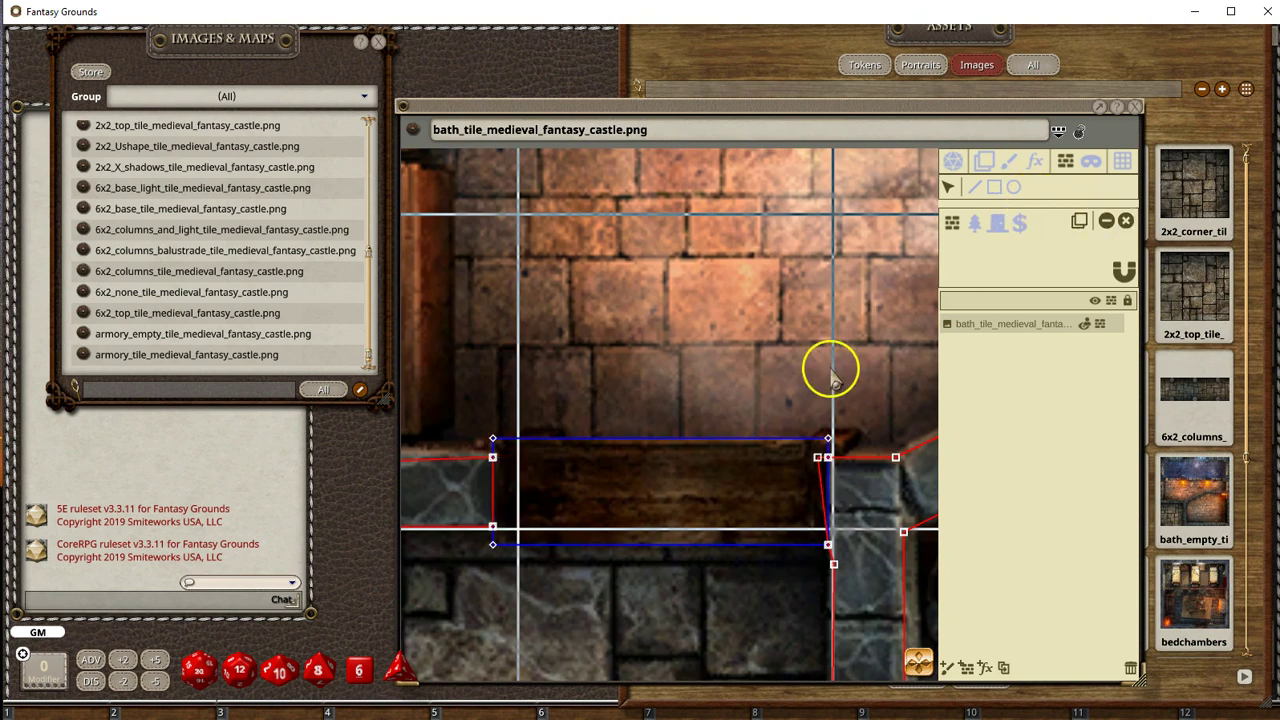
Step: Remove the surplus wall point at the upper east end of the southwest wooden doorway
scroll(506, 585, down, 6)
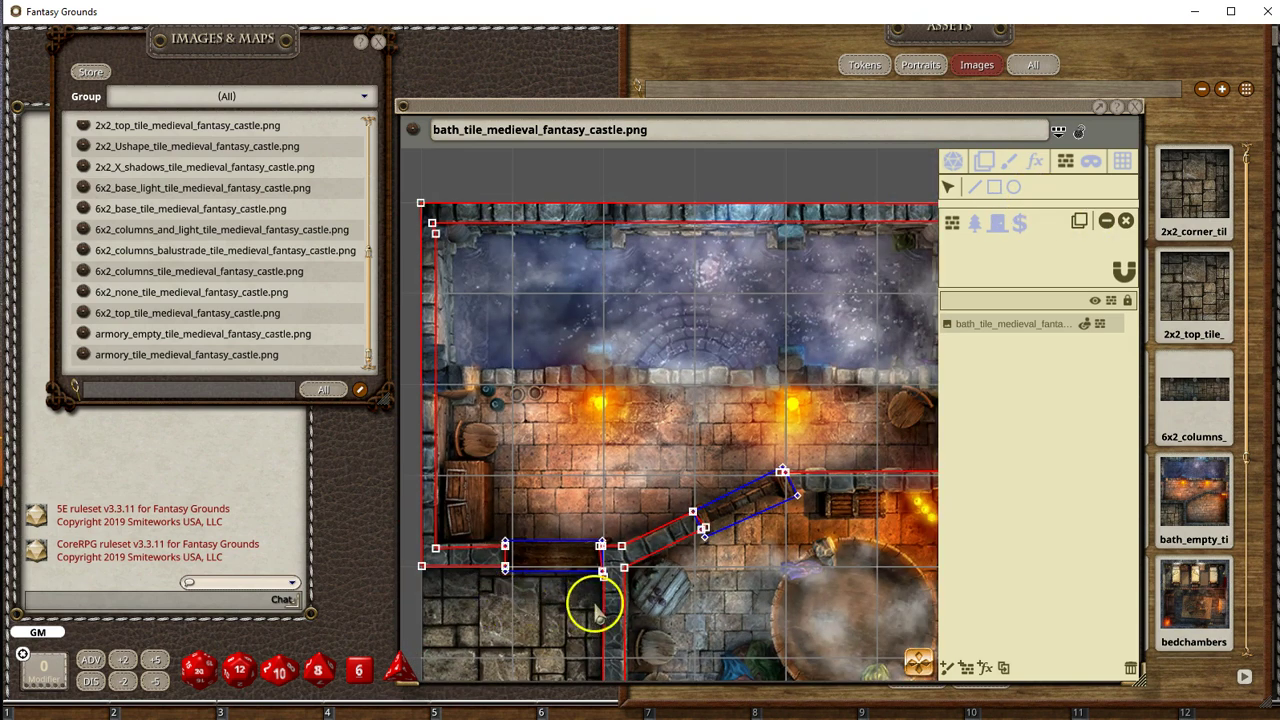
scroll(595, 598, up, 5)
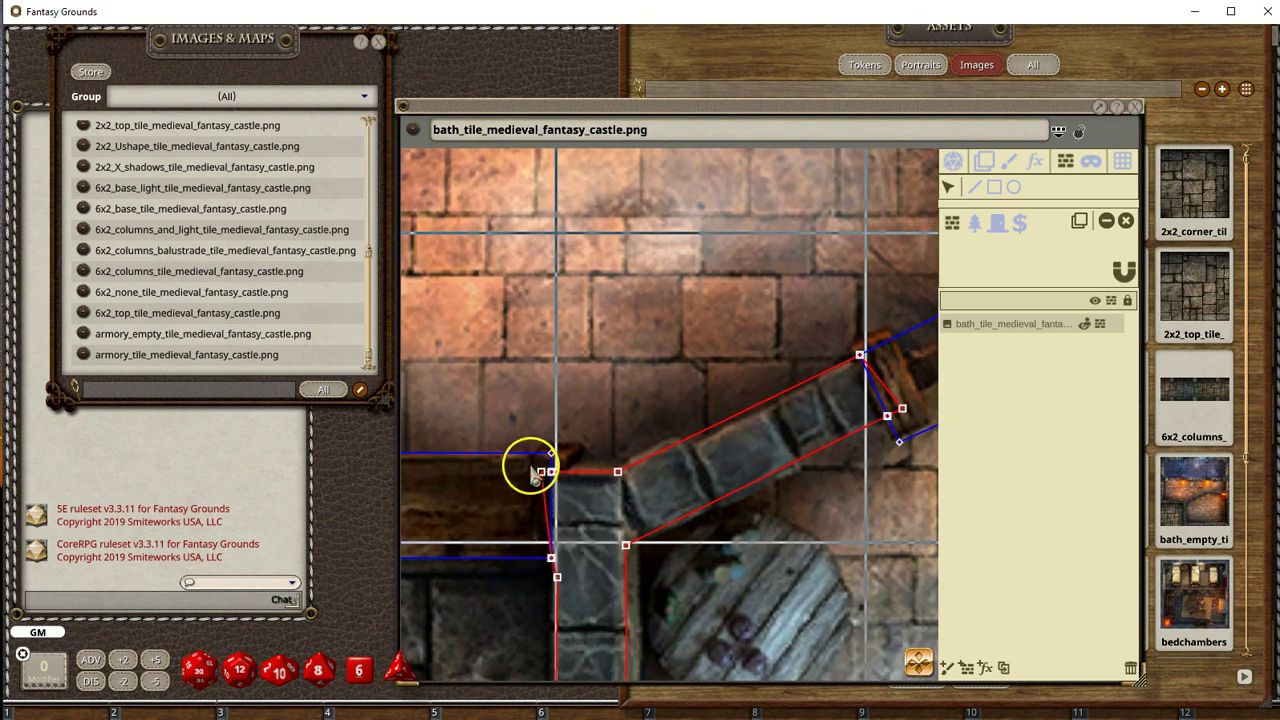
click(541, 471)
click(1108, 222)
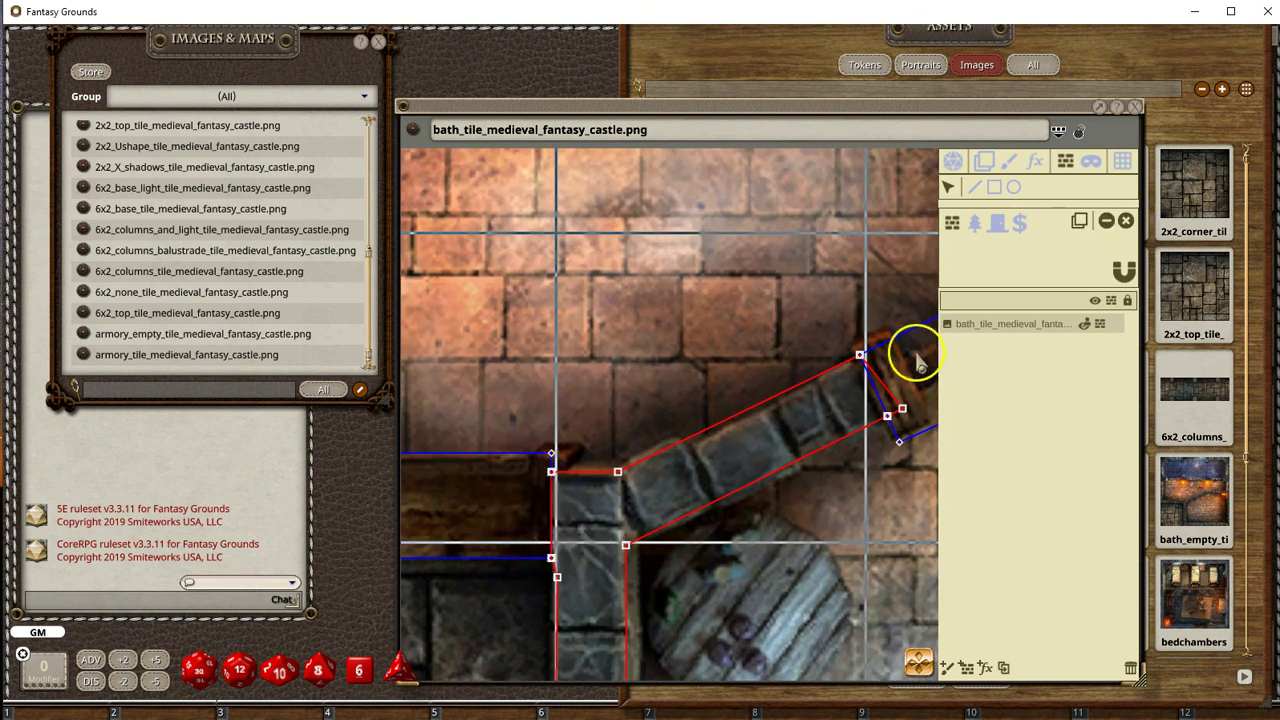
Step: Remove the surplus wall point that sticks into the lower west end of the slanted doorway
scroll(570, 560, down, 3)
scroll(593, 600, down, 2)
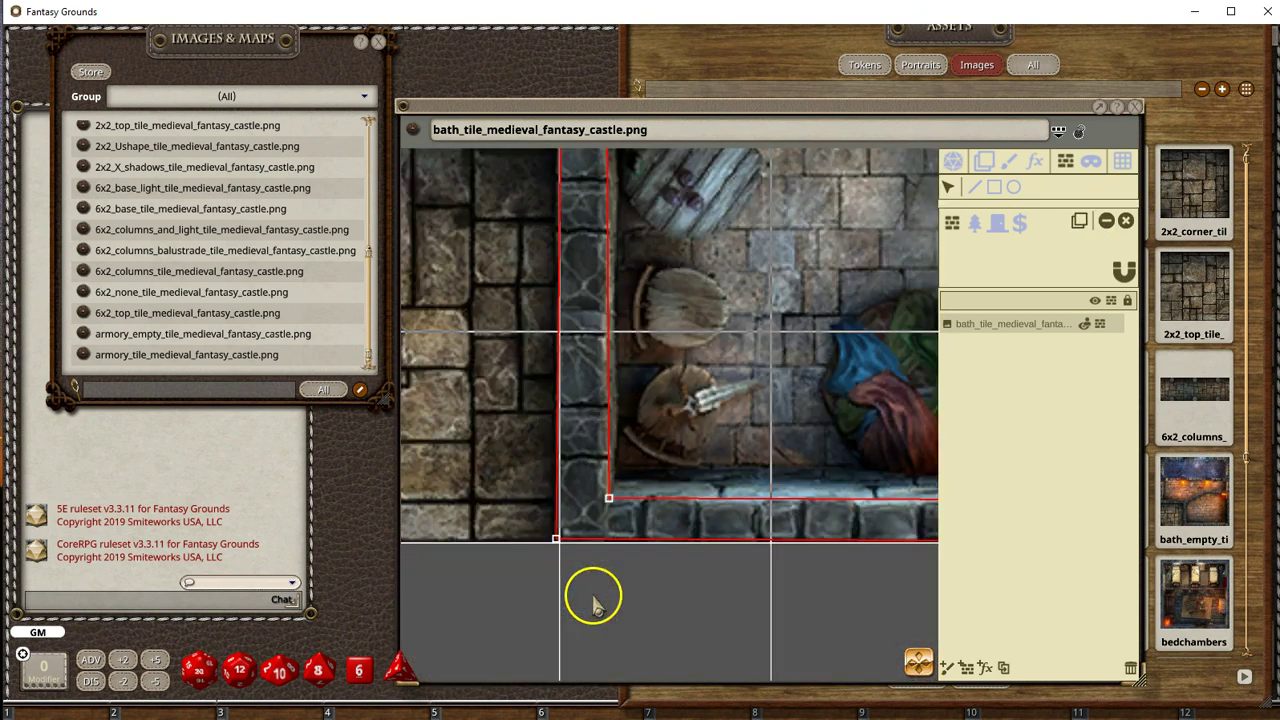
scroll(600, 545, up, 2)
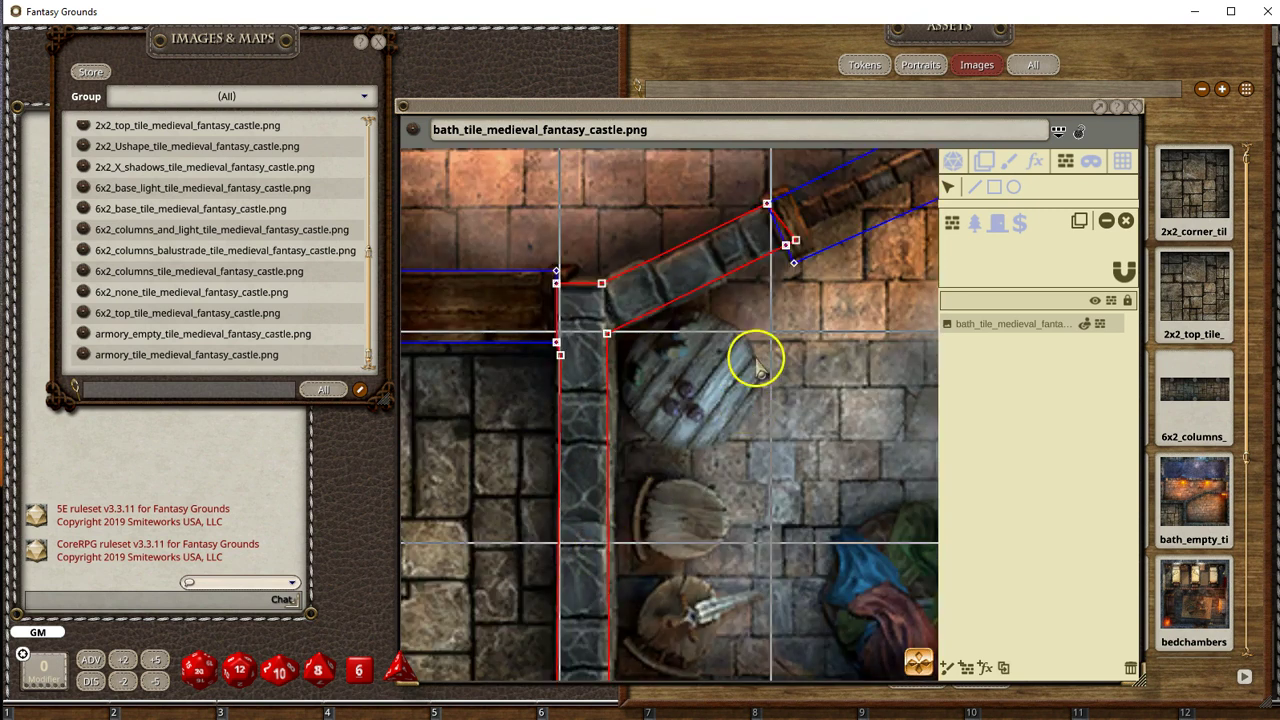
scroll(815, 229, up, 4)
scroll(815, 232, up, 3)
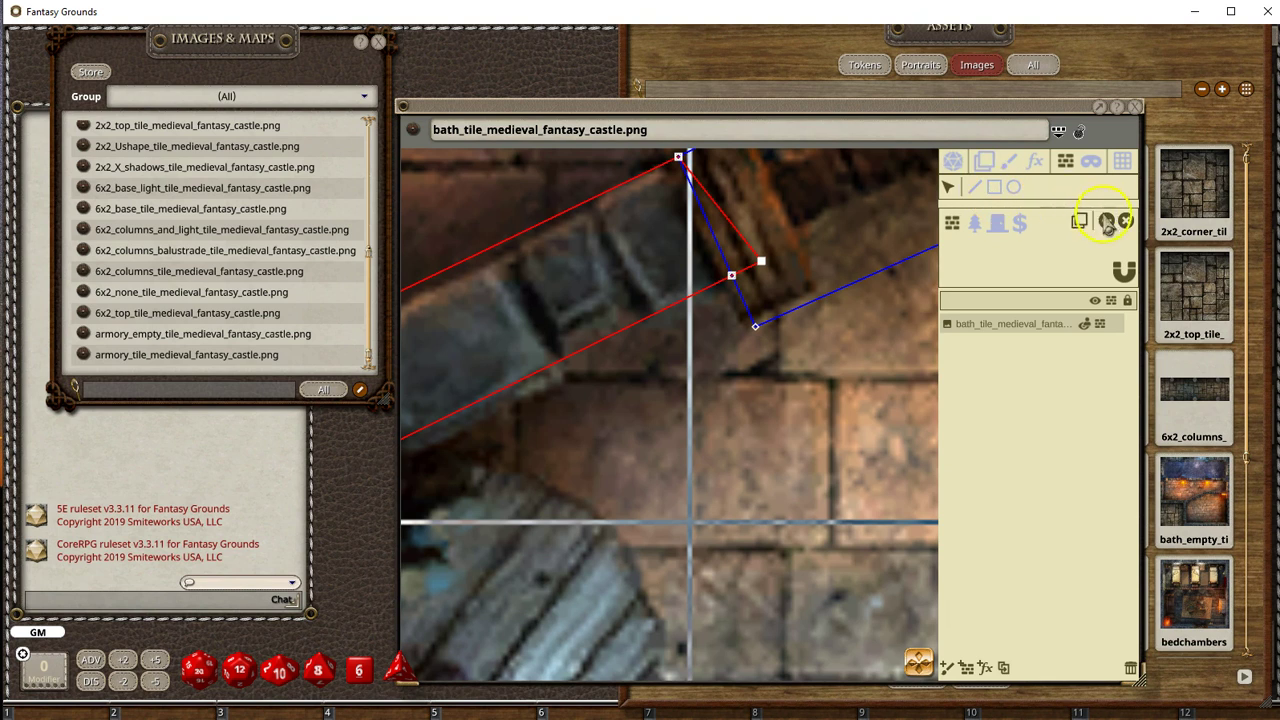
scroll(662, 300, down, 6)
scroll(672, 372, down, 3)
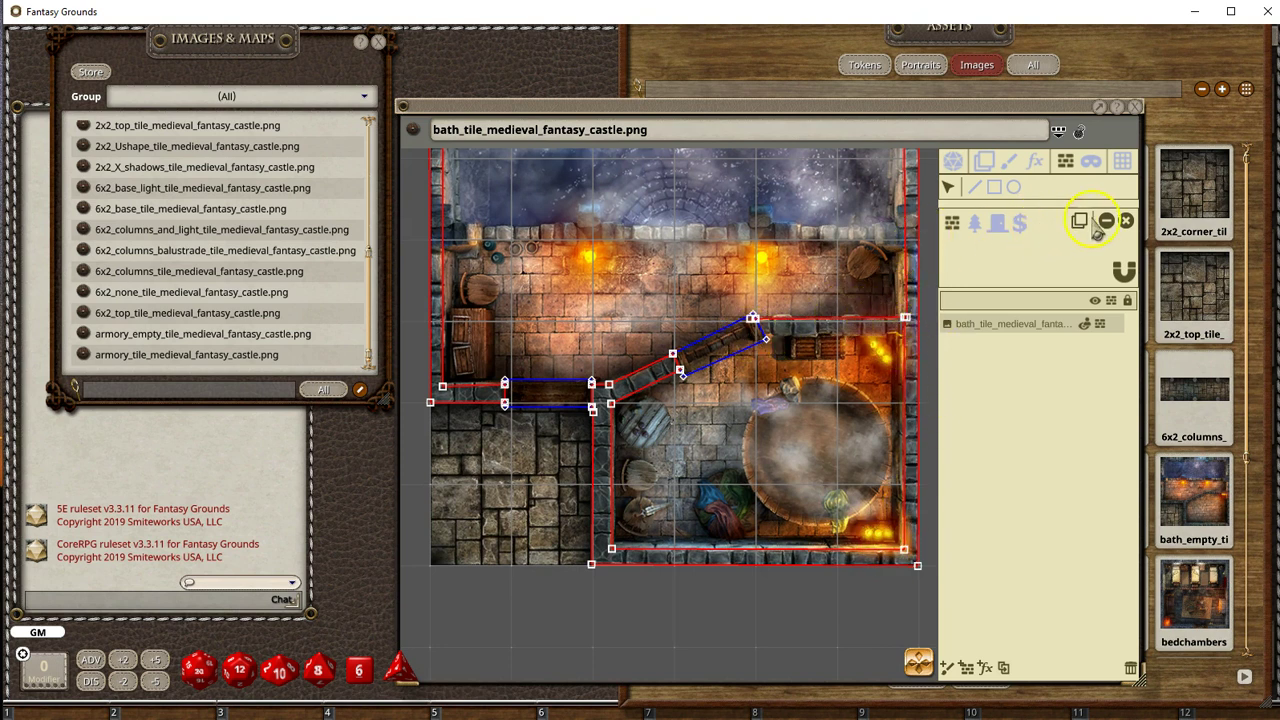
Step: Draw a wall line from the slanted door's east end along the lower edge of the tub room's north partition to the east wall
scroll(871, 377, up, 5)
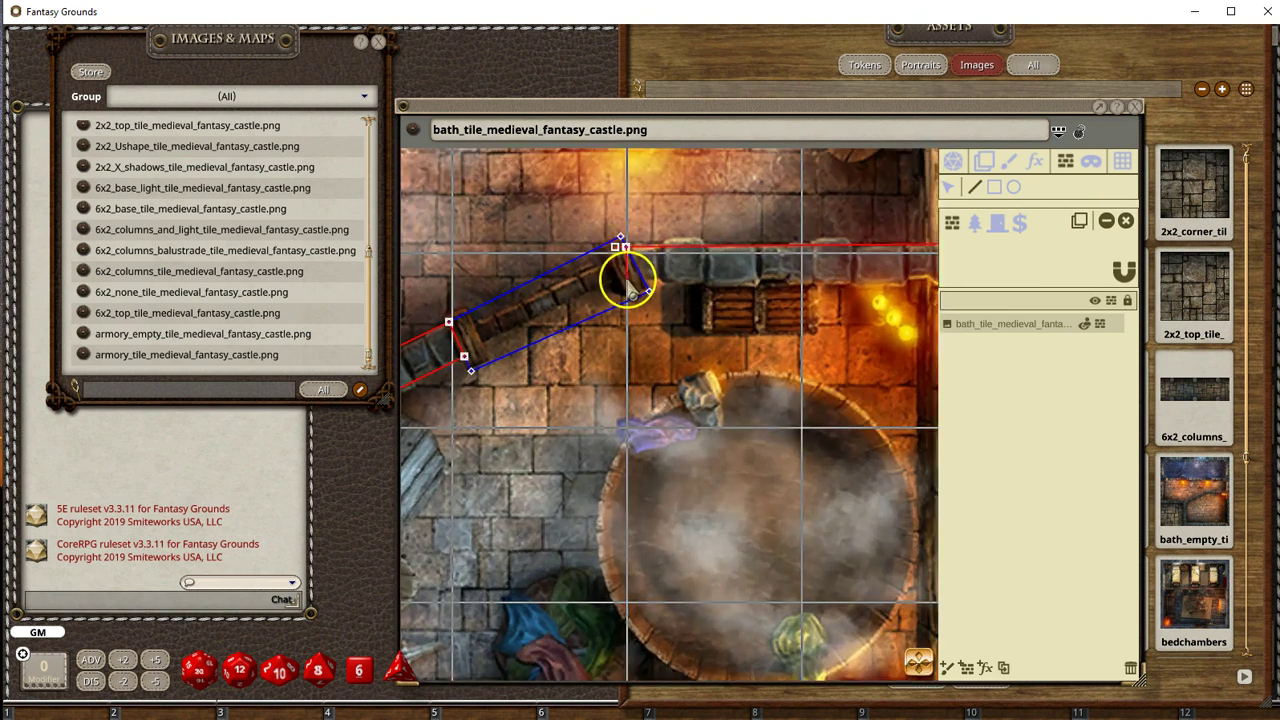
click(627, 283)
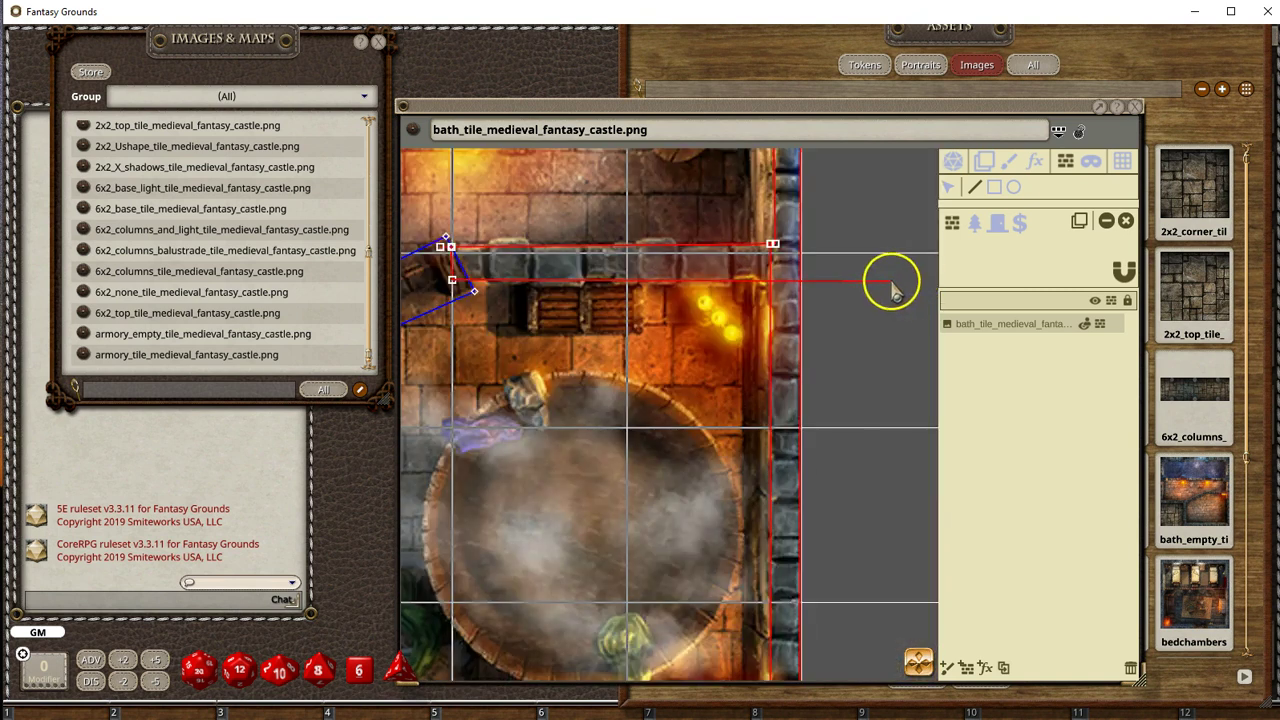
click(790, 279)
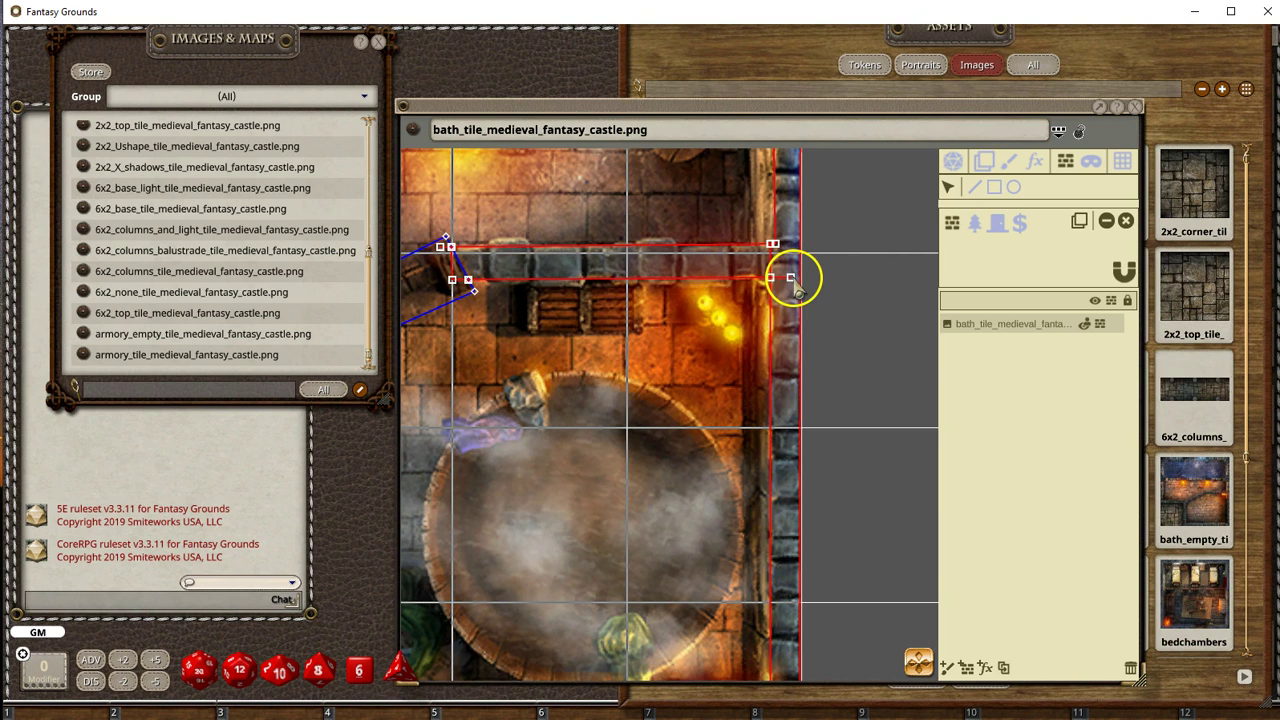
Step: Remove the surplus wall points at both ends of the tub room's north partition
click(1100, 220)
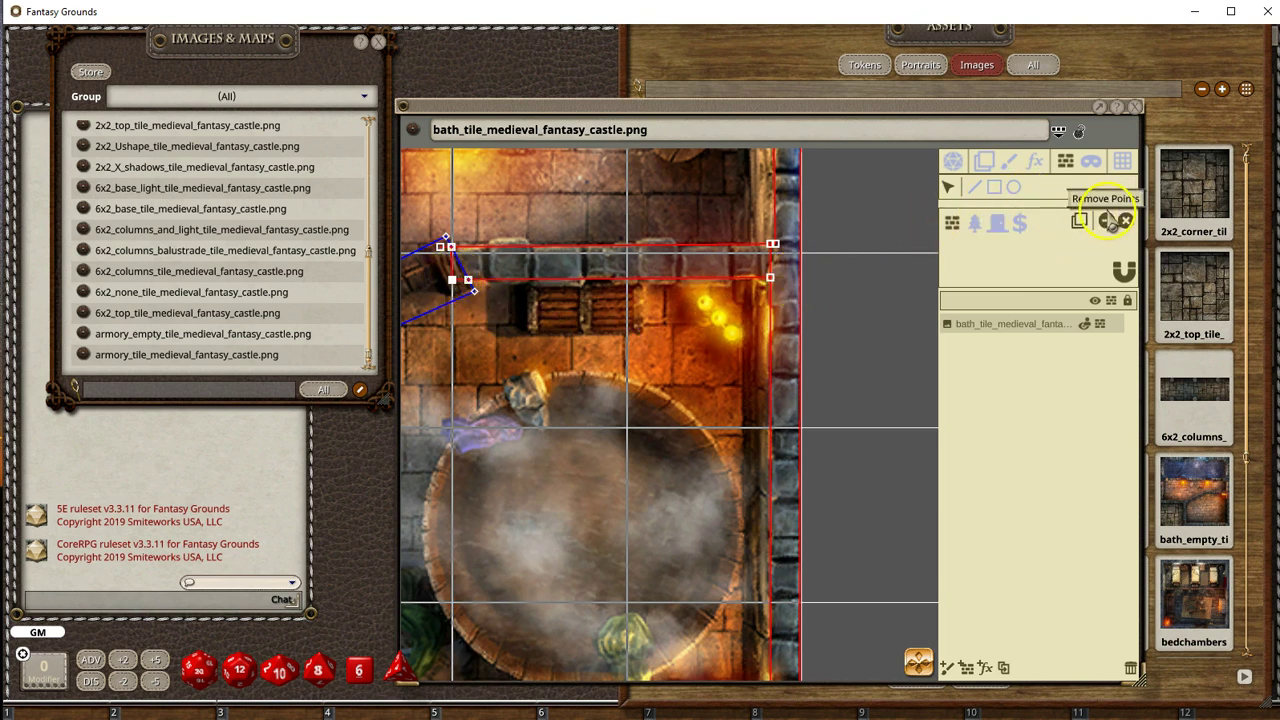
drag(465, 280, 468, 279)
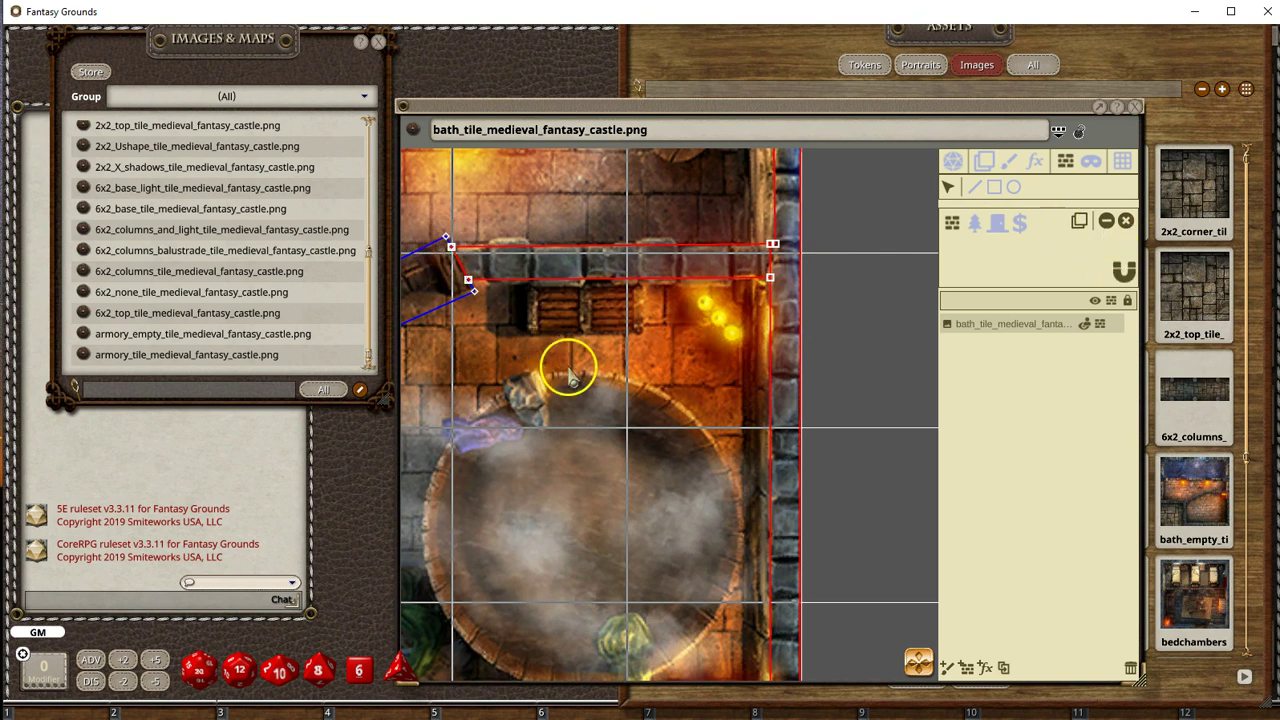
scroll(569, 372, down, 3)
scroll(569, 372, down, 2)
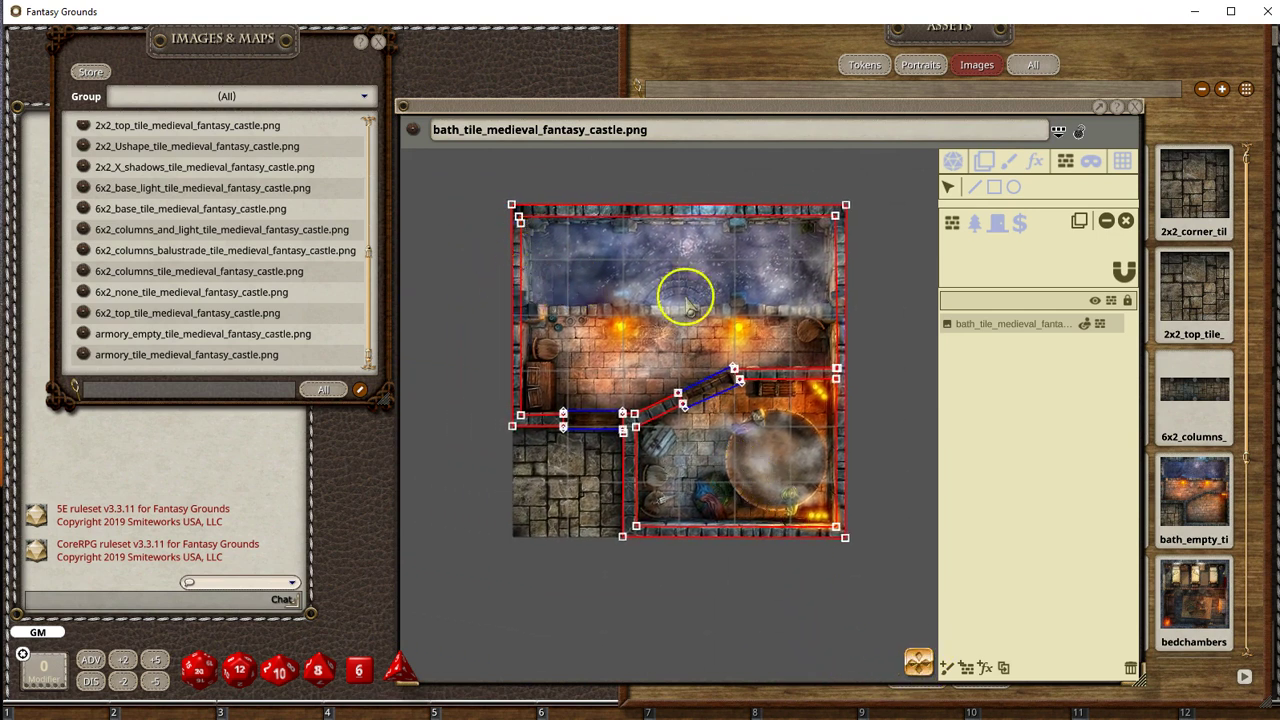
scroll(766, 320, up, 1)
scroll(730, 332, up, 1)
scroll(700, 335, down, 1)
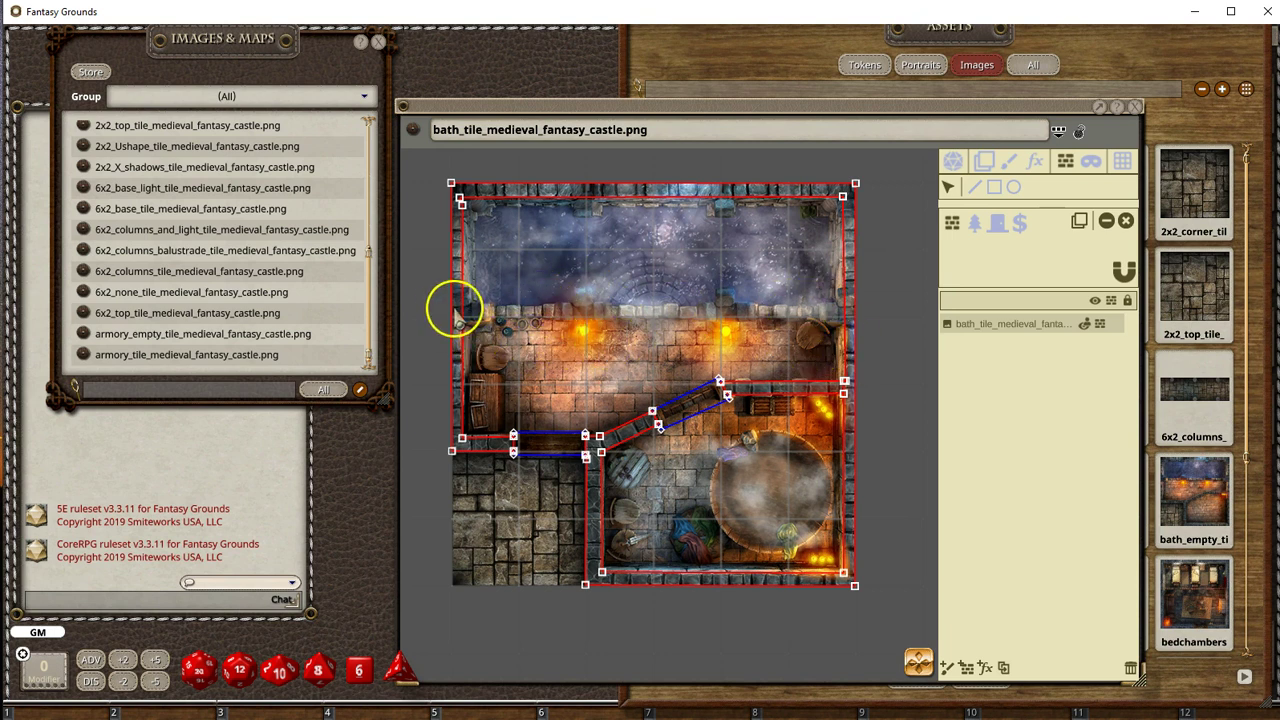
Step: Close the bath tile and open bedchambers_queen_tile_medieval_fantasy_castle.png in an enlarged window
scroll(536, 438, down, 1)
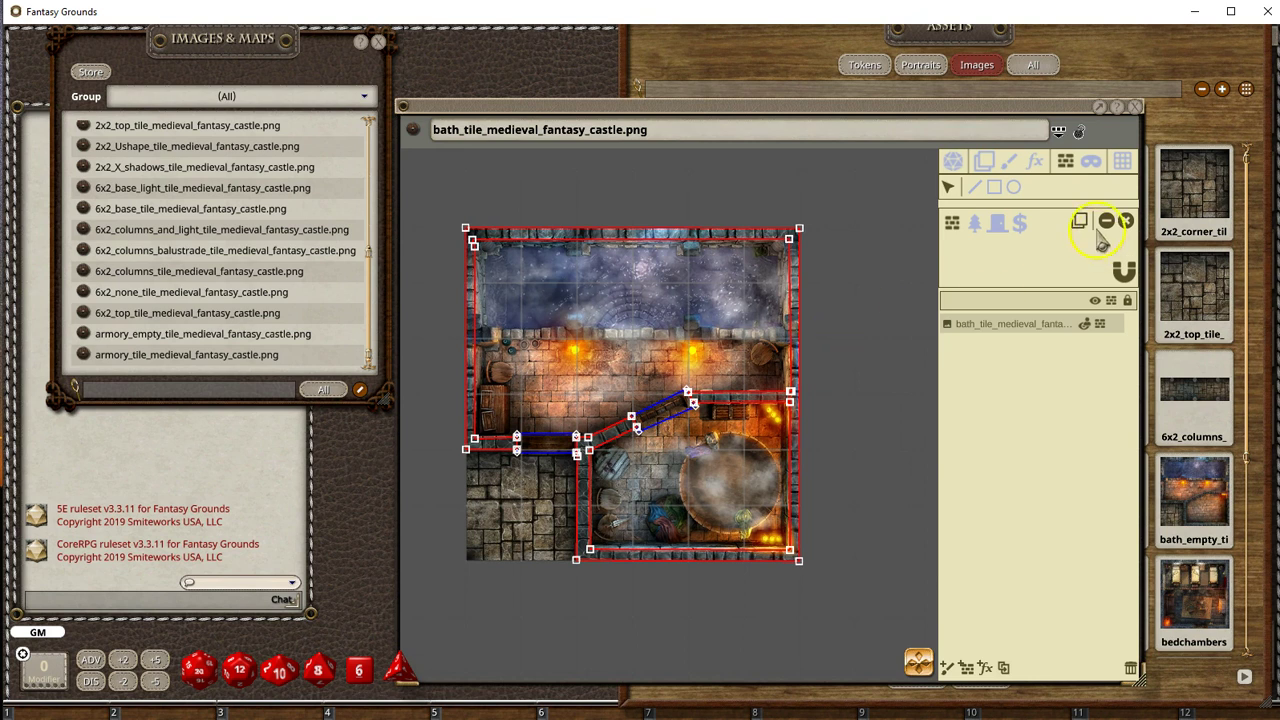
click(1134, 106)
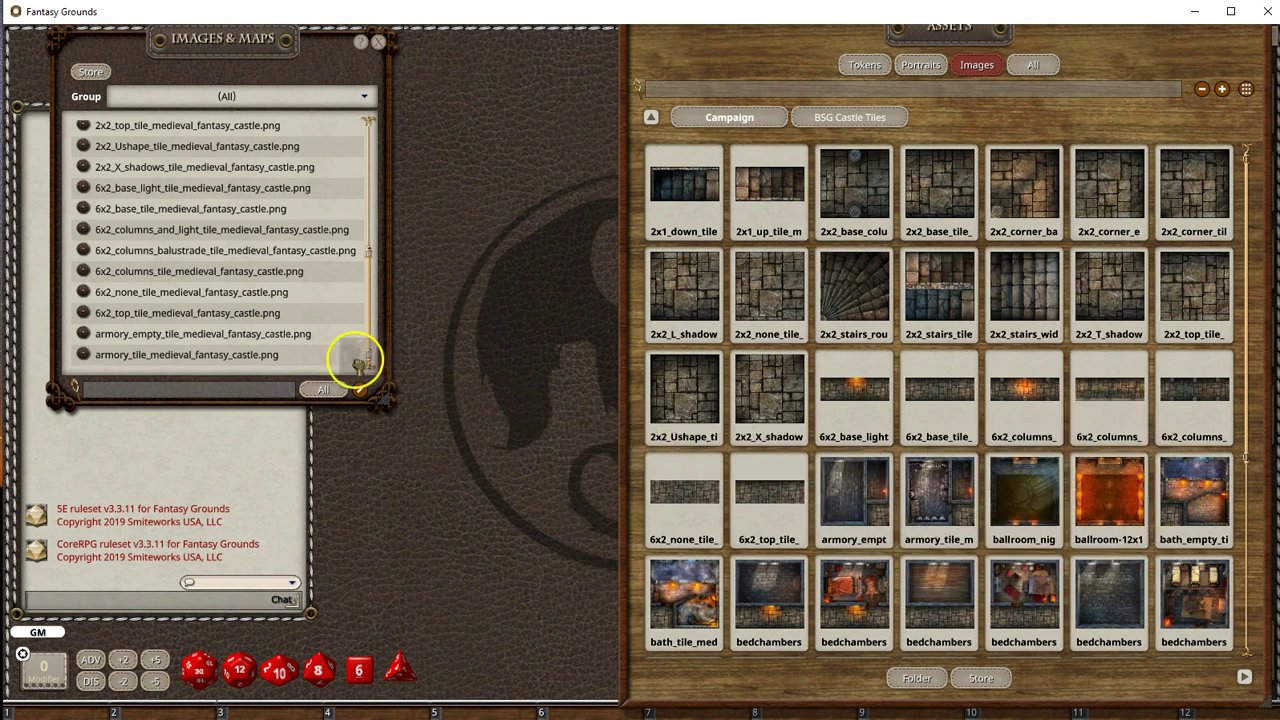
drag(297, 349, 299, 338)
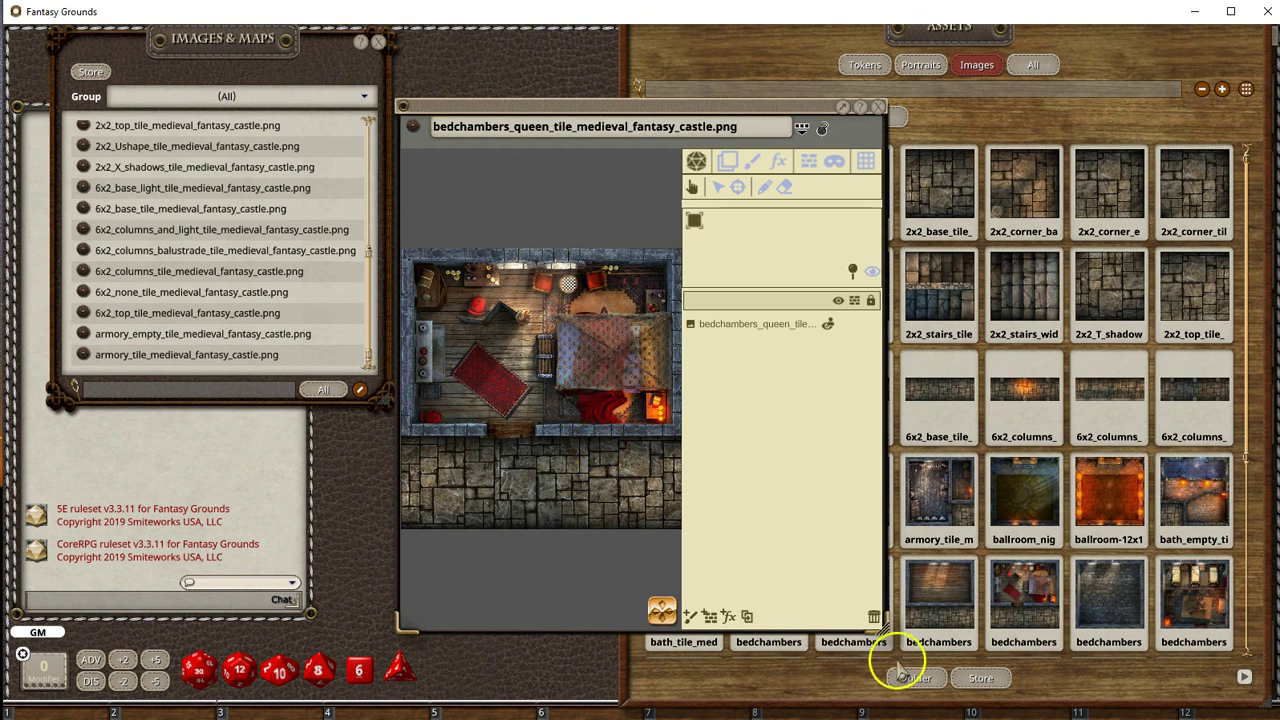
drag(880, 625, 1030, 672)
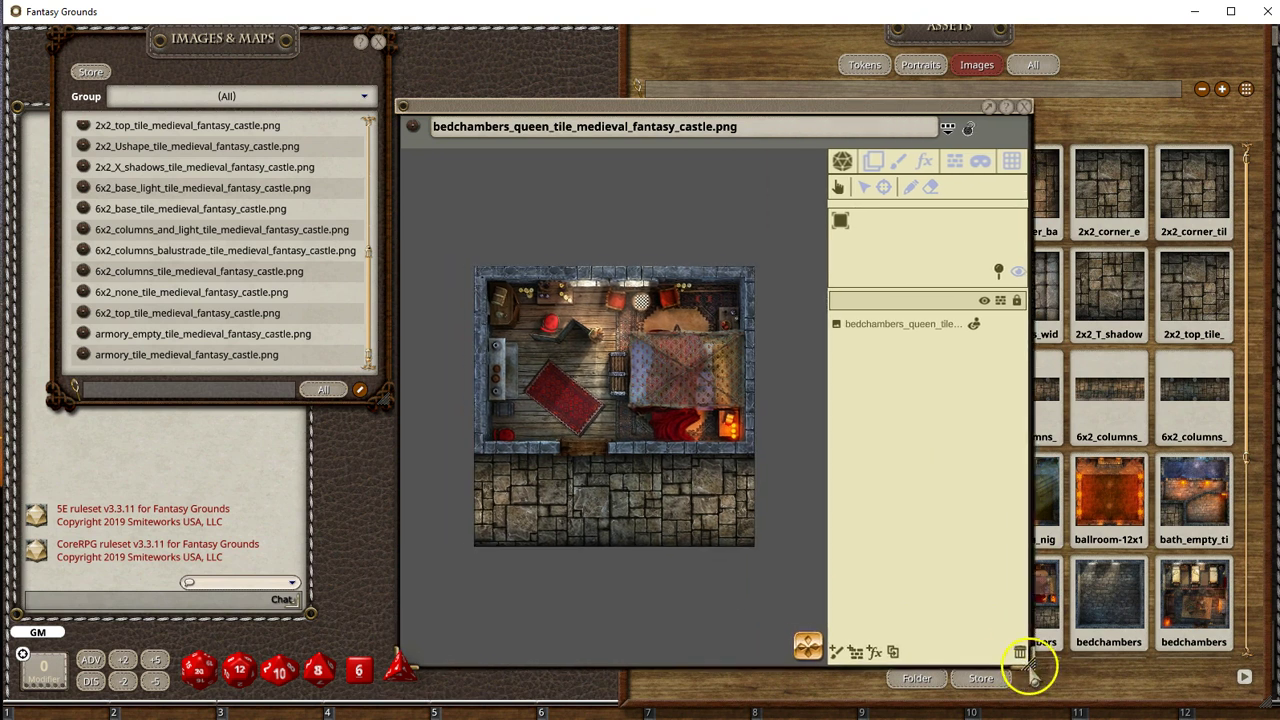
Step: Set the queen's bedchamber tile's grid size to 100 by 100
click(1009, 166)
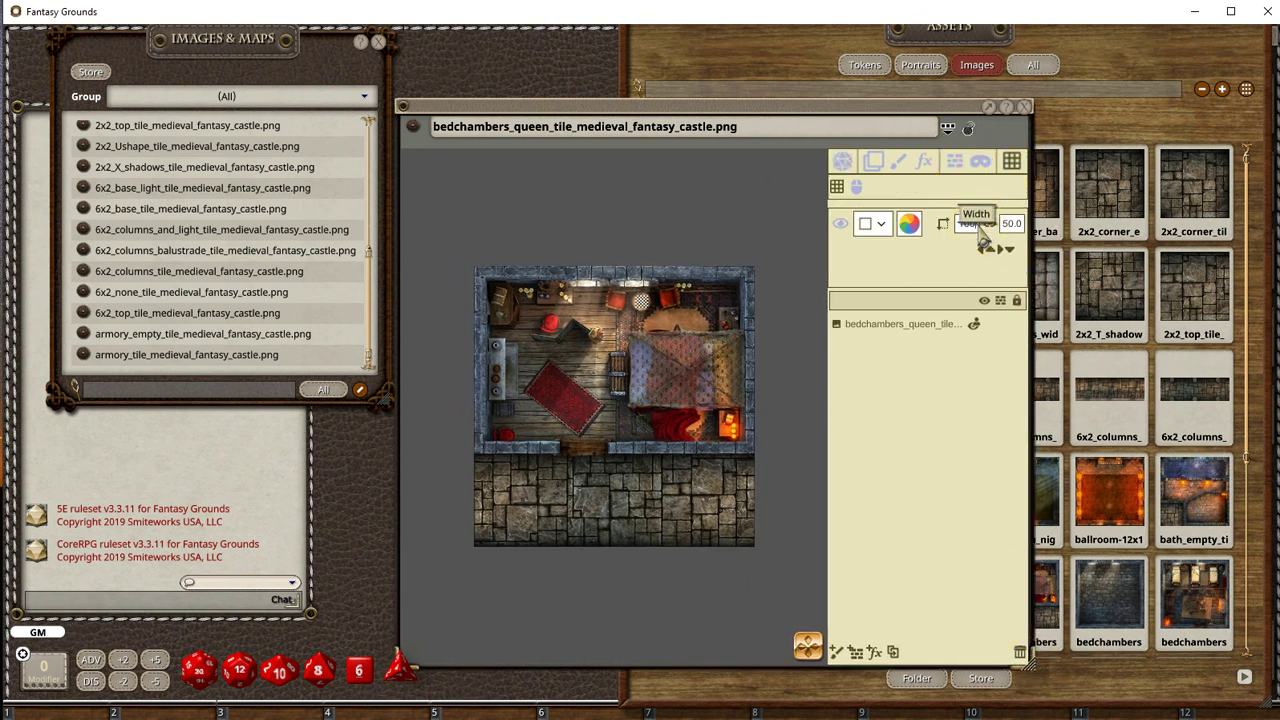
click(1008, 223)
text(100)
scroll(629, 377, up, 1)
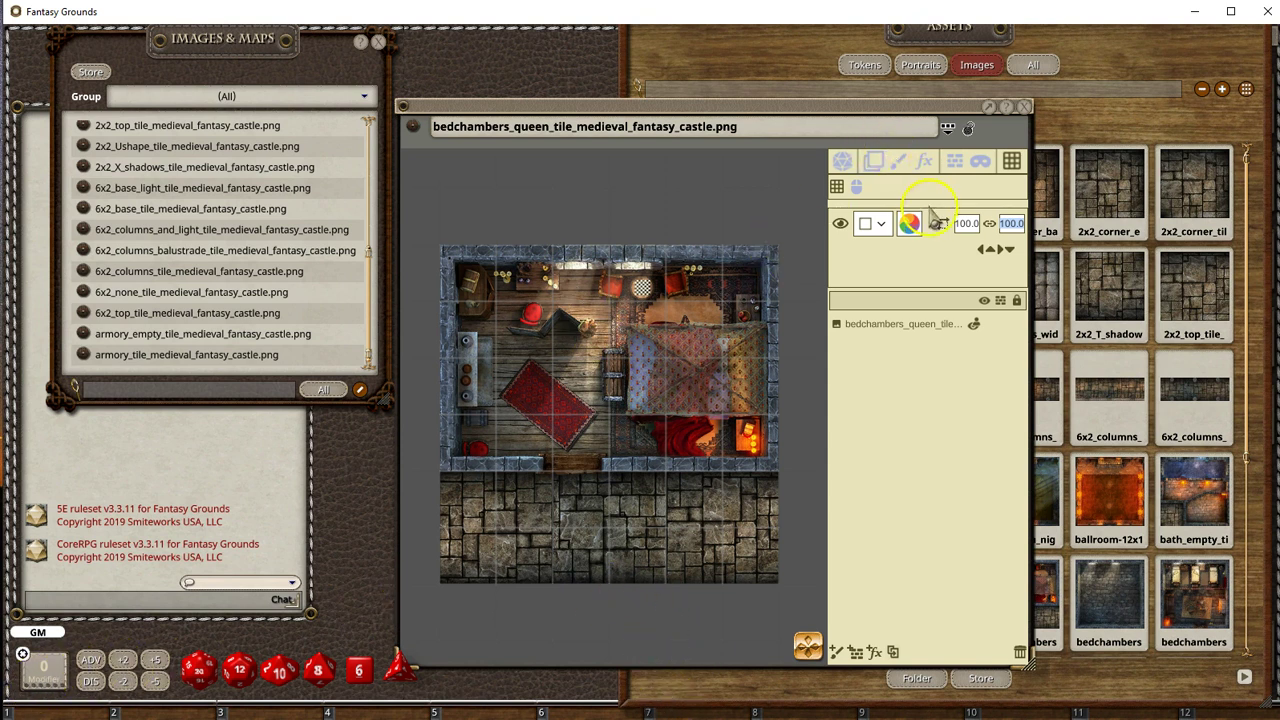
Step: Draw a rectangular door occluder over the wooden doorway in the bedchamber's south wall
click(954, 166)
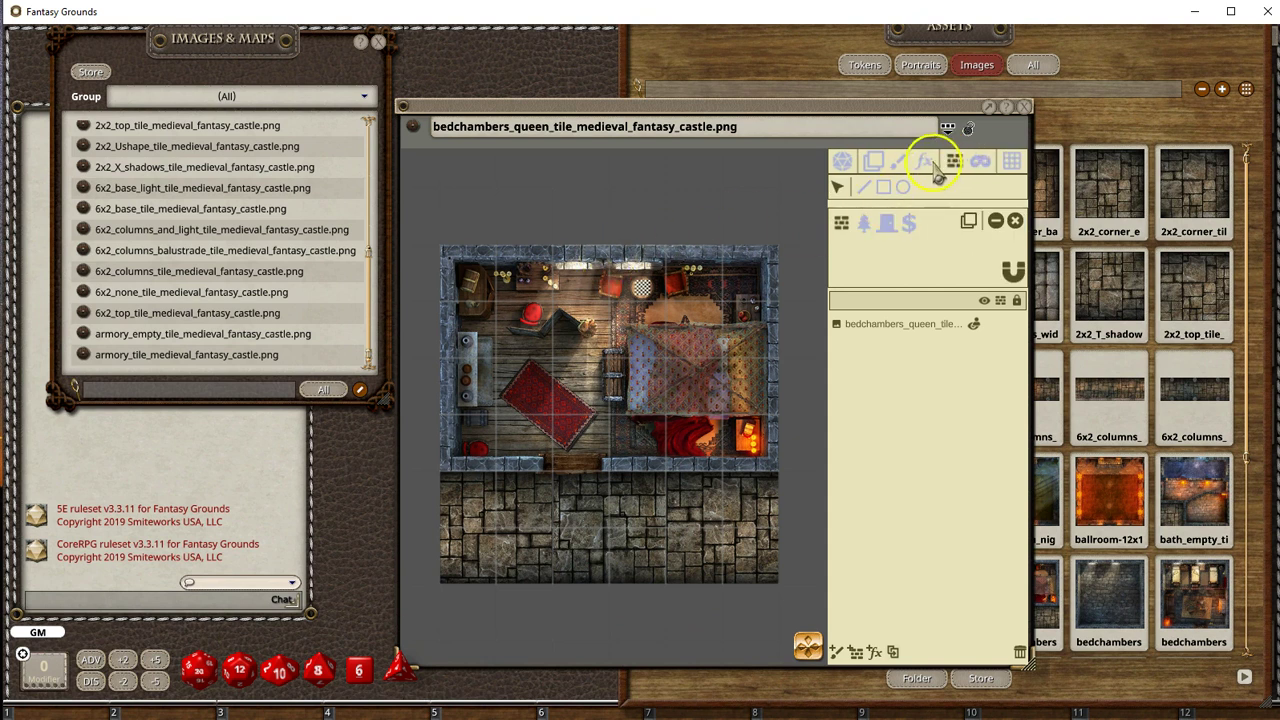
click(880, 222)
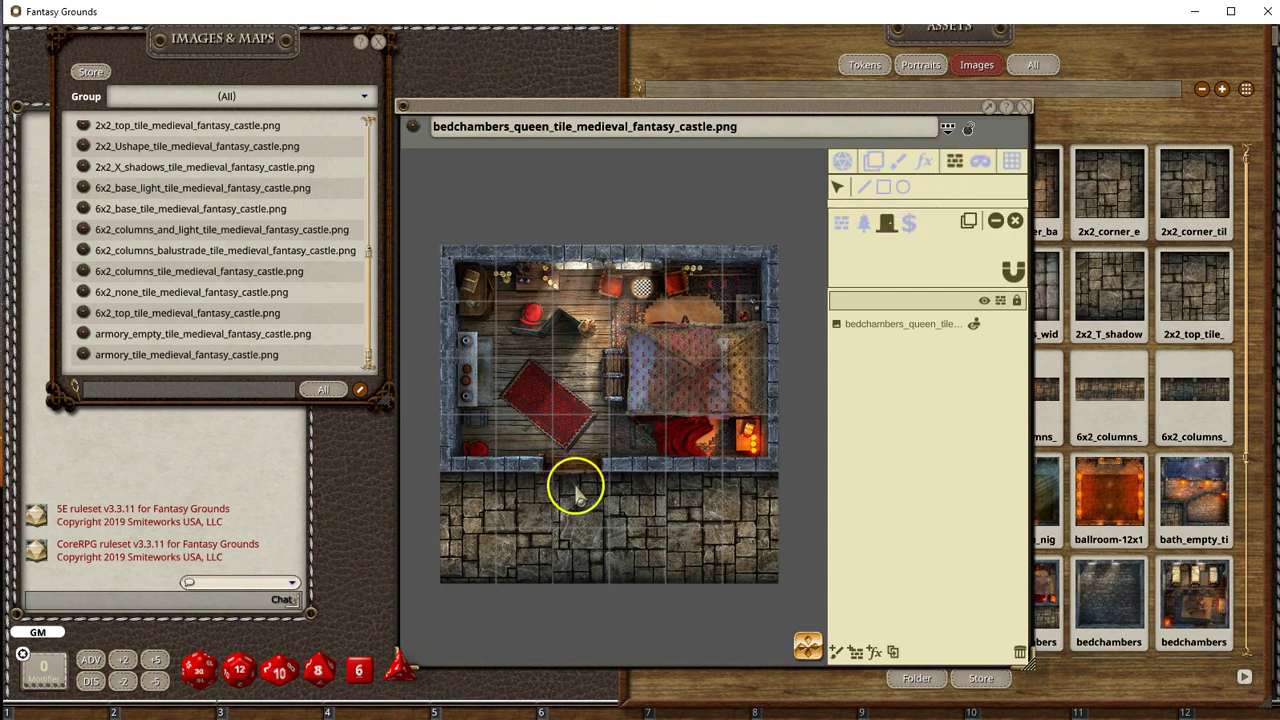
scroll(571, 486, up, 2)
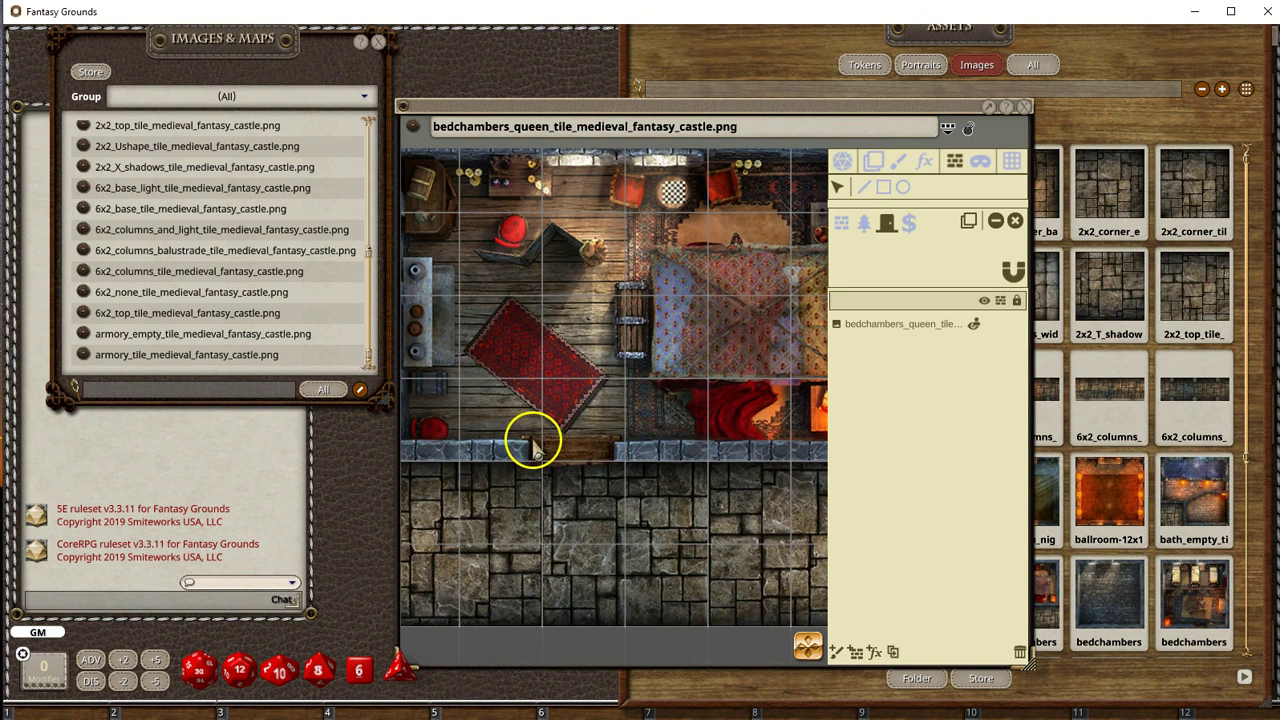
drag(530, 437, 610, 469)
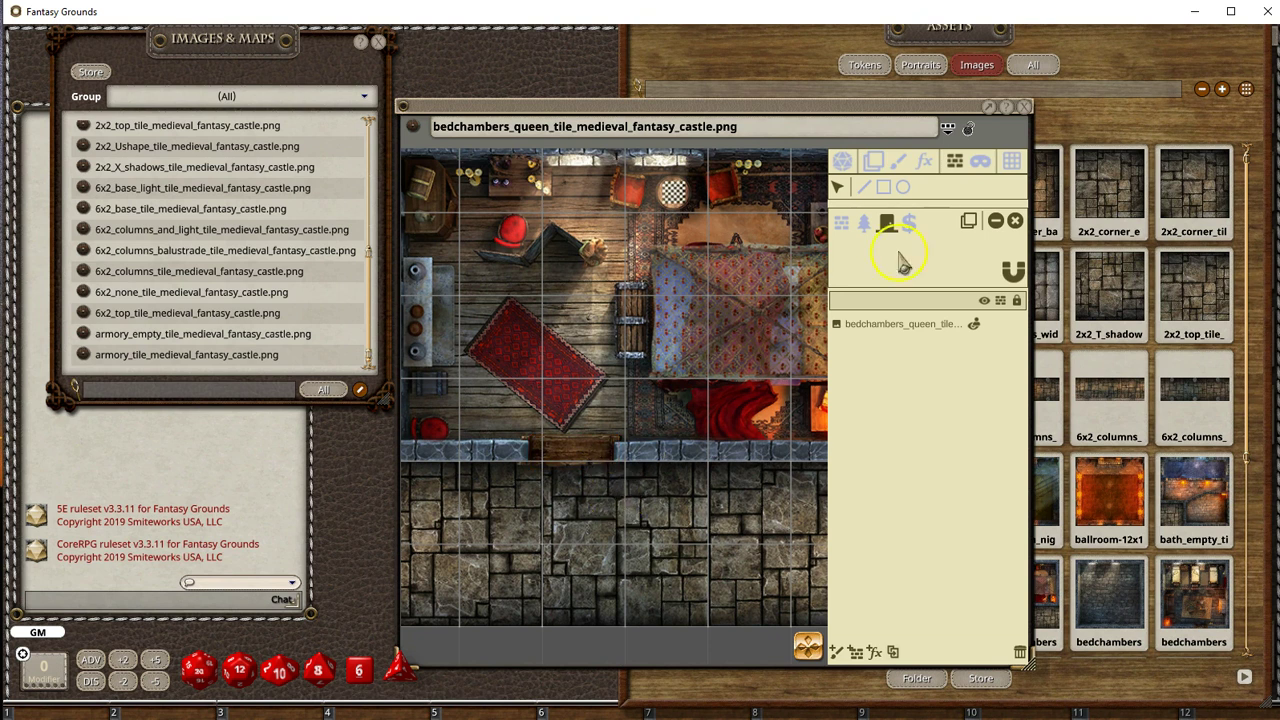
click(884, 190)
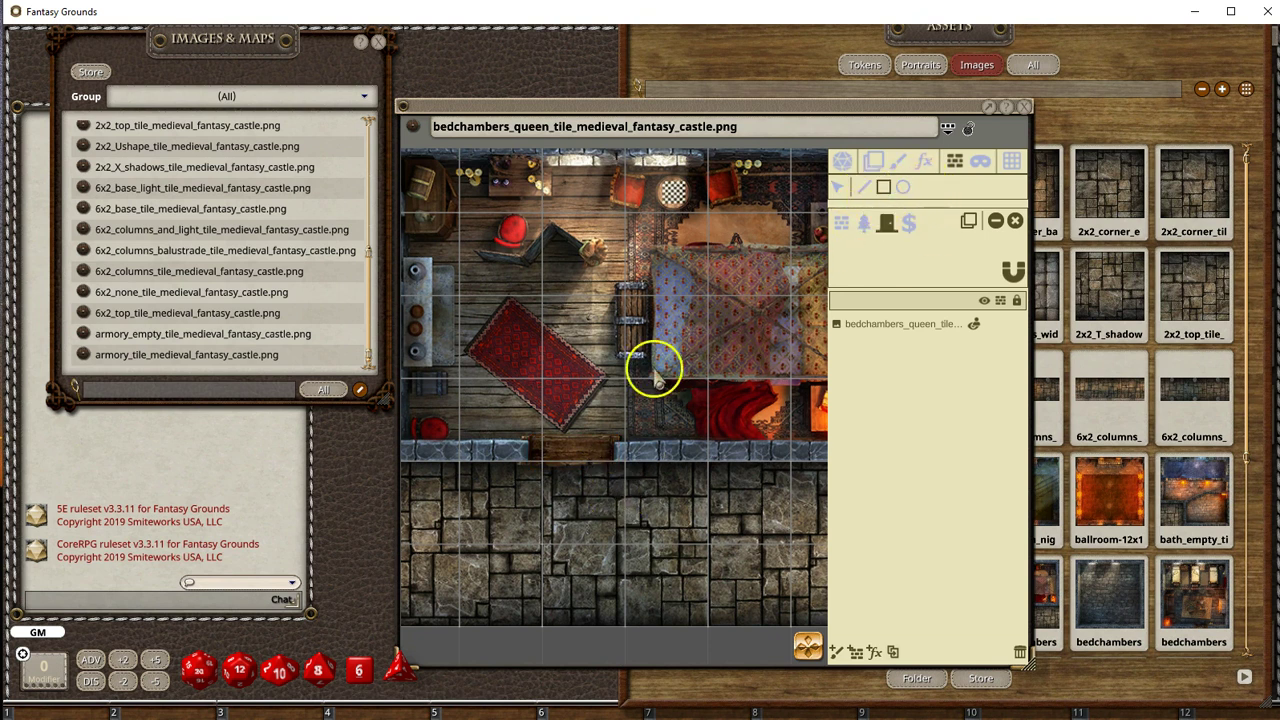
drag(527, 437, 616, 468)
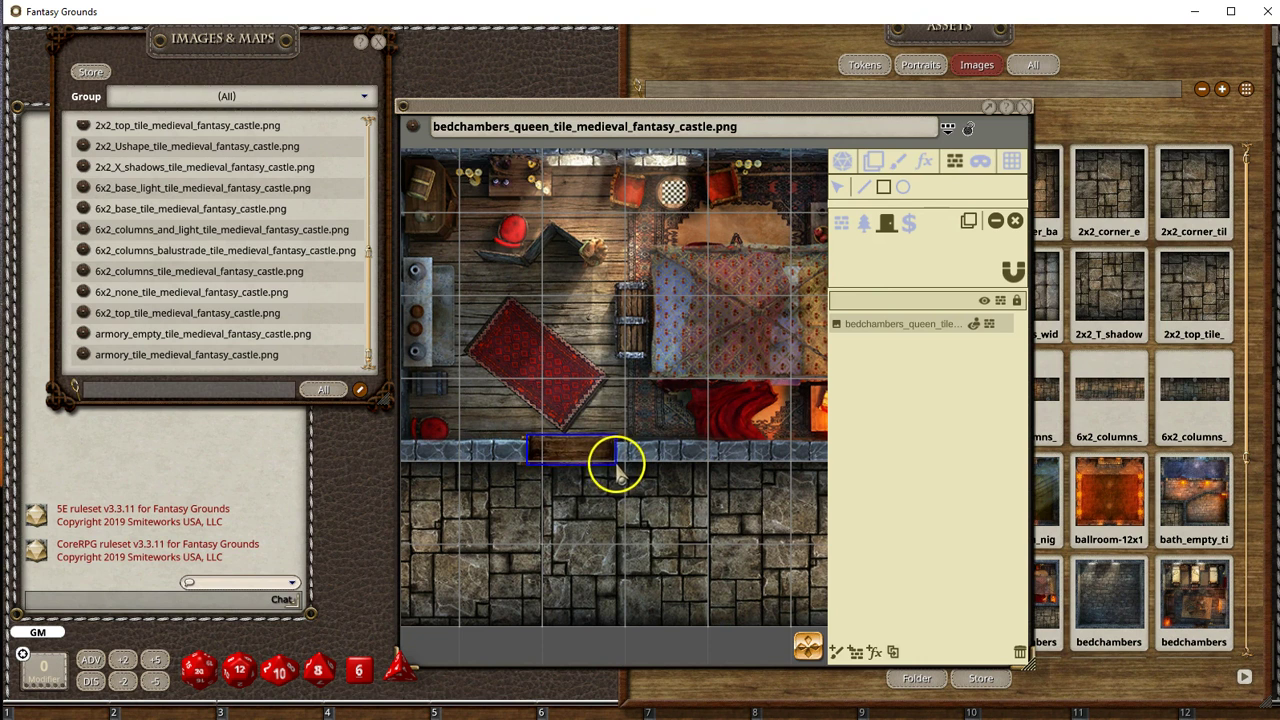
drag(617, 466, 619, 470)
scroll(700, 505, down, 2)
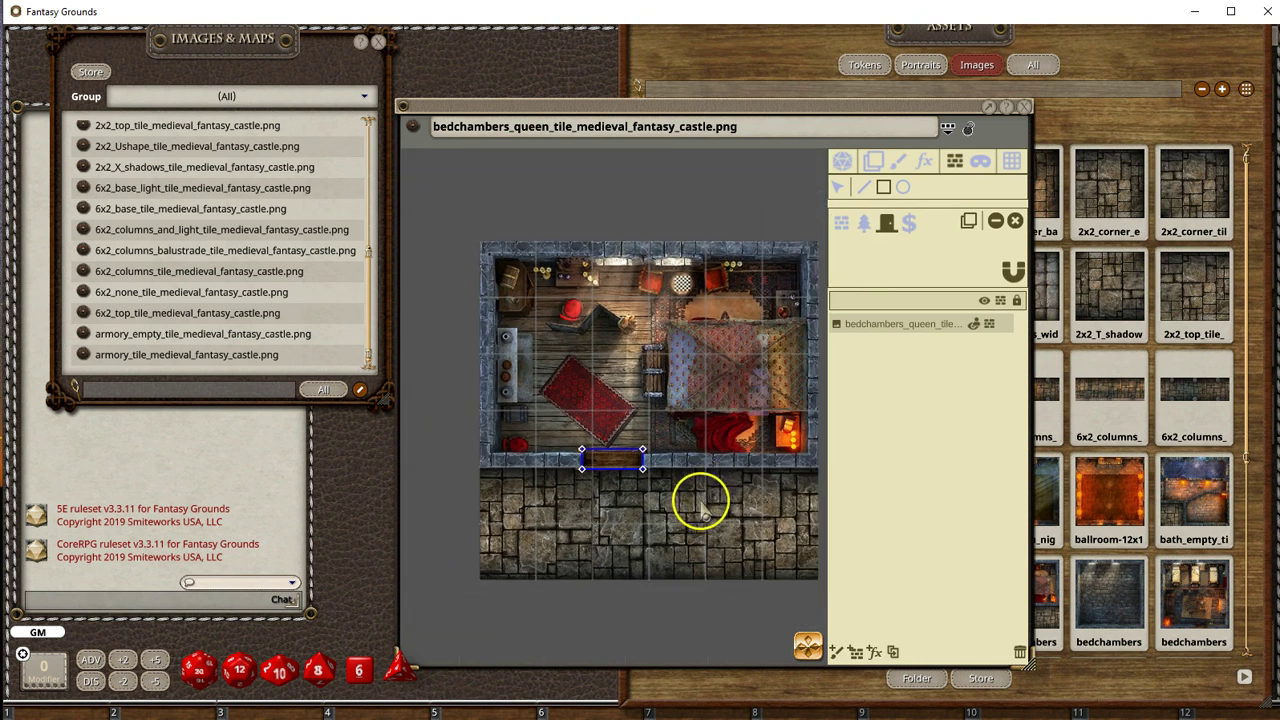
Step: Draw a wall outline along the inner and outer wall edges from the south doorway's west end around the west side to the first north window
click(864, 190)
click(885, 191)
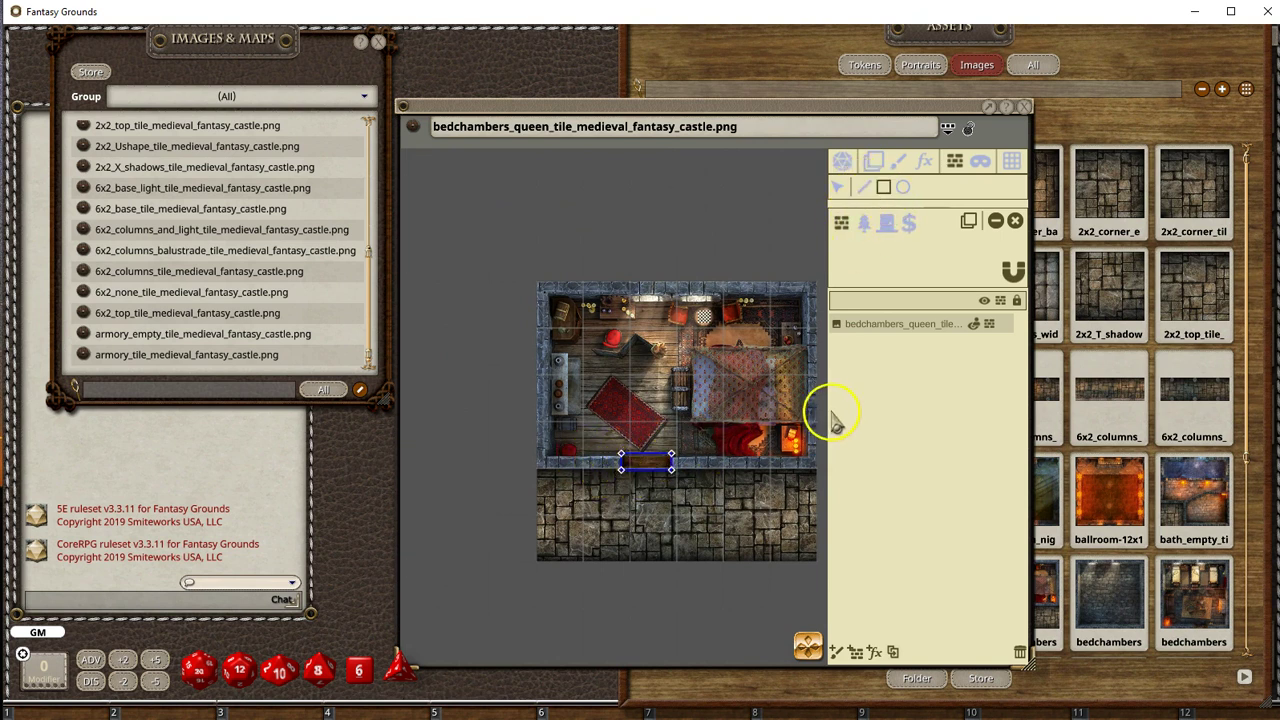
click(866, 193)
scroll(610, 475, up, 2)
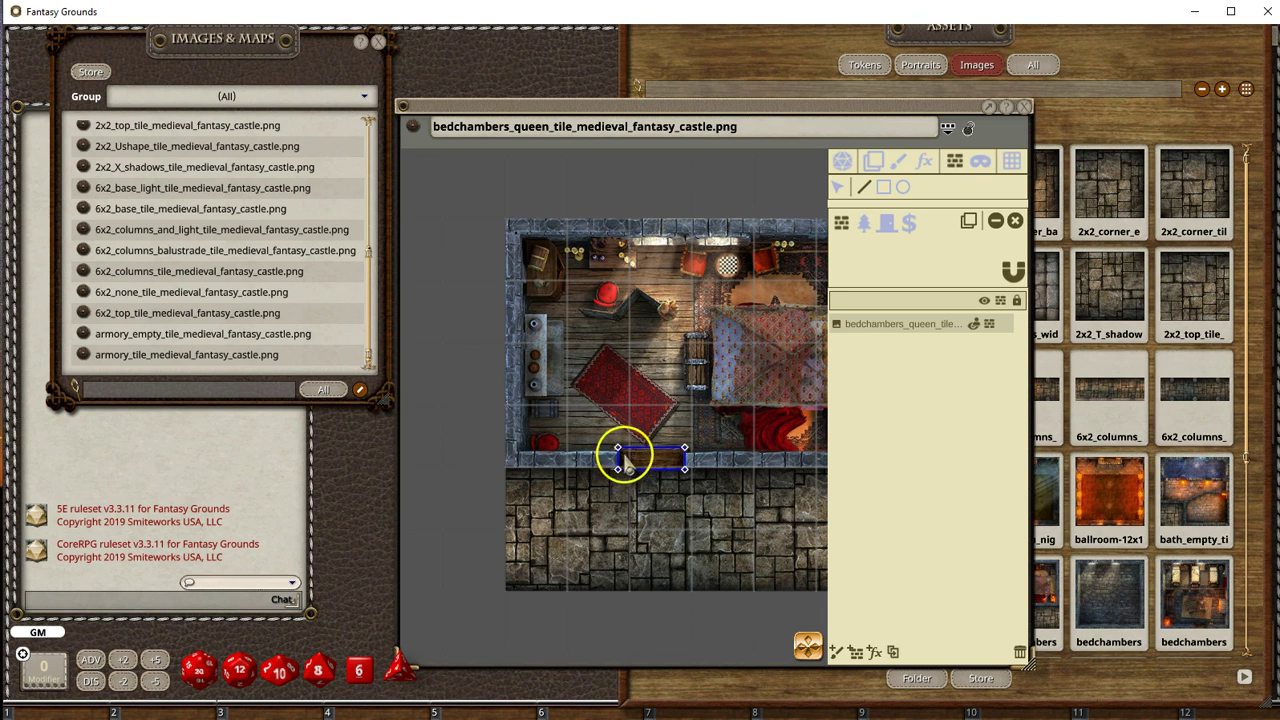
click(623, 452)
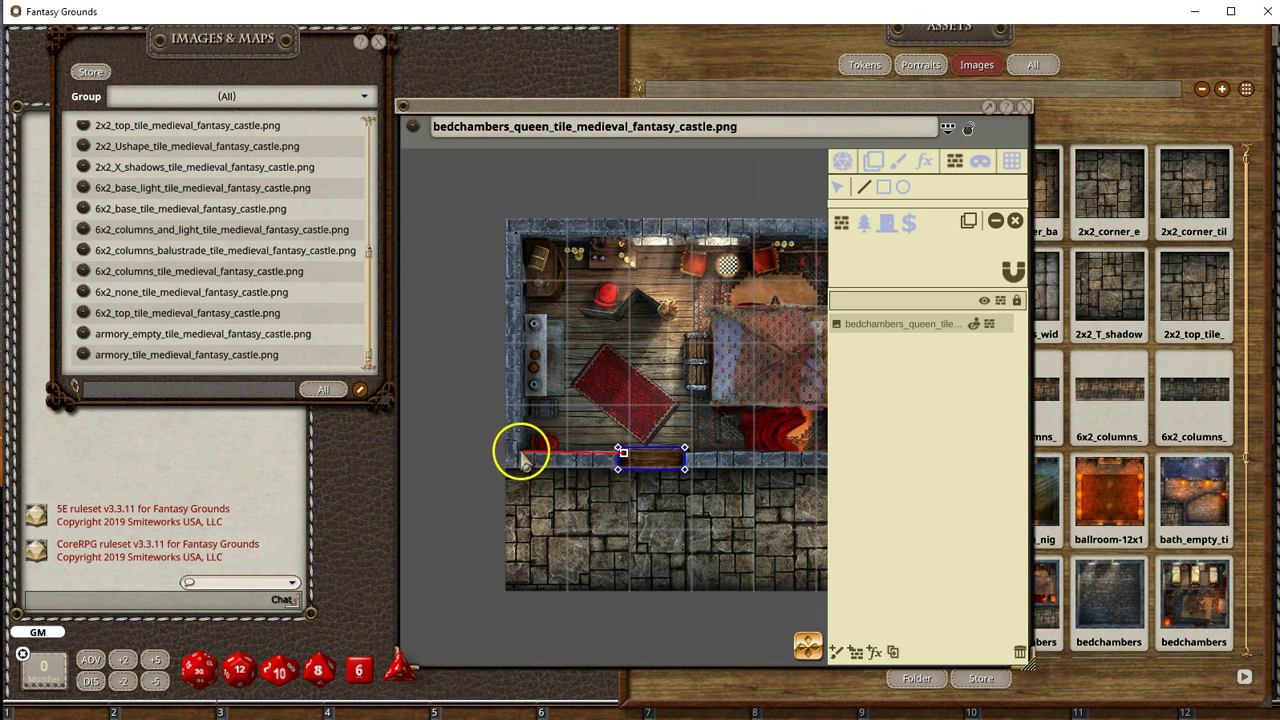
click(519, 452)
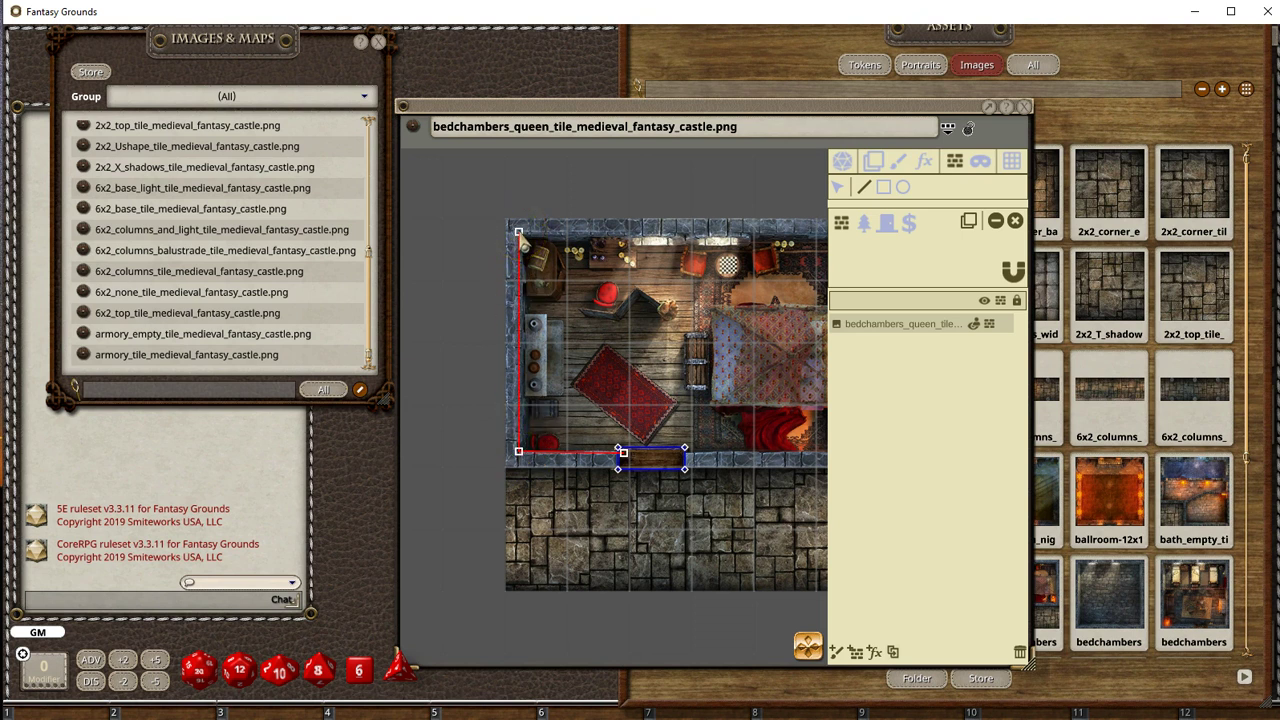
click(518, 232)
click(505, 220)
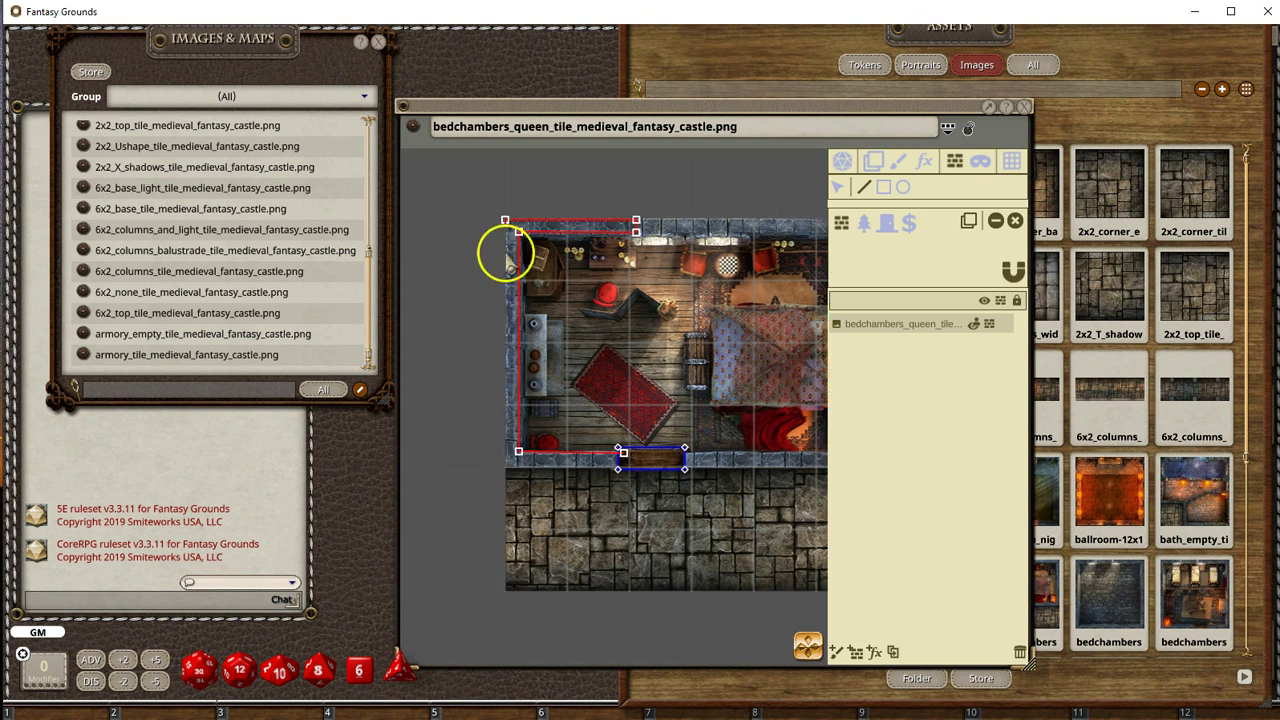
click(507, 469)
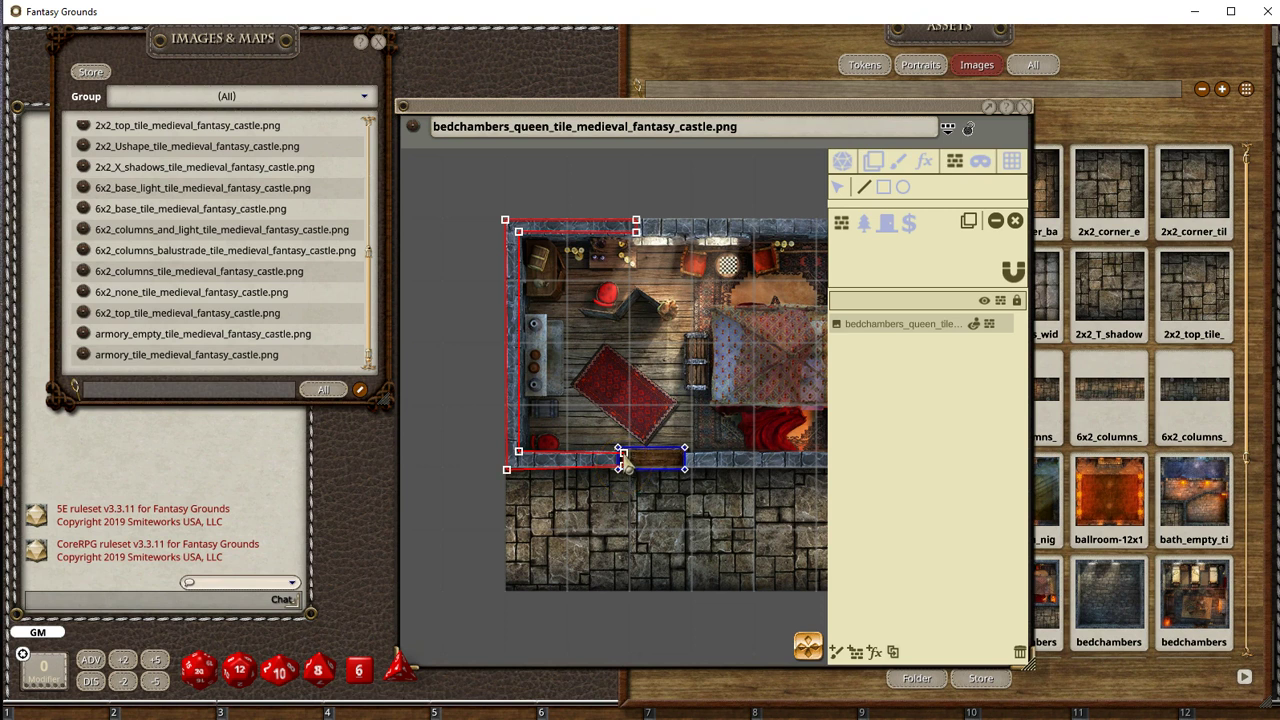
Step: Remove the surplus wall points that stick into the west end of the south doorway
scroll(631, 509, up, 2)
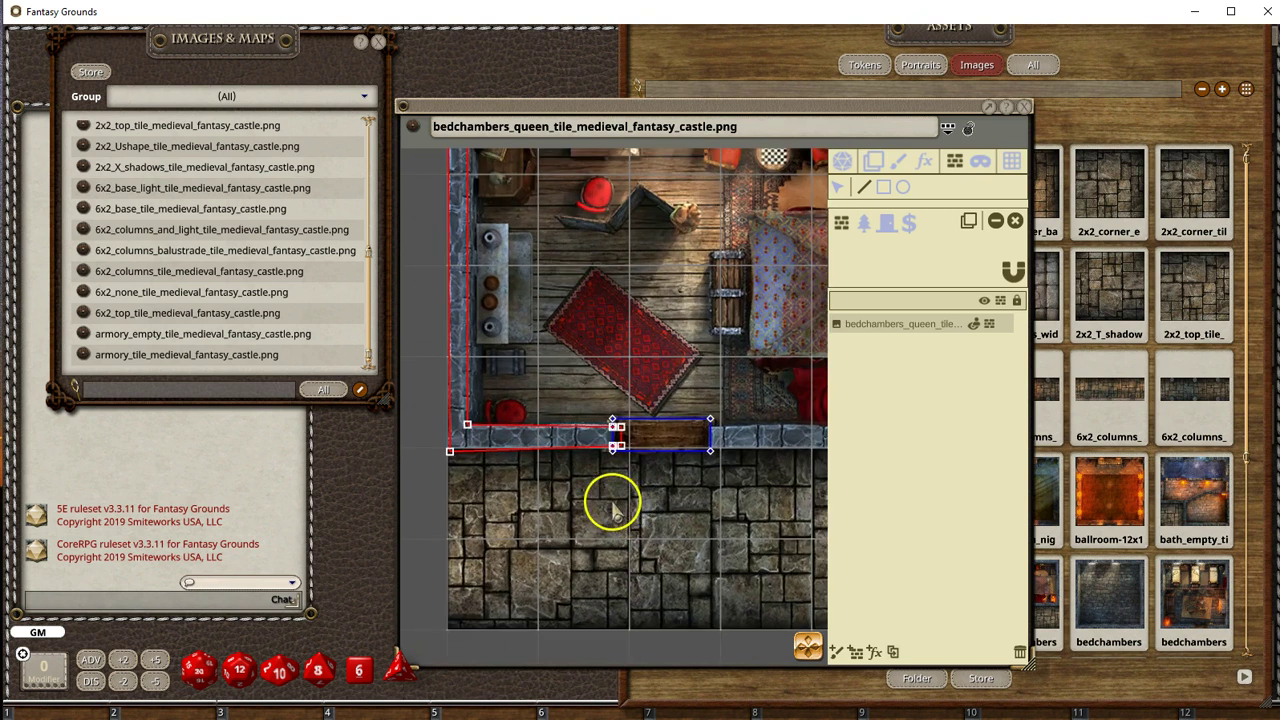
scroll(540, 457, down, 1)
click(834, 187)
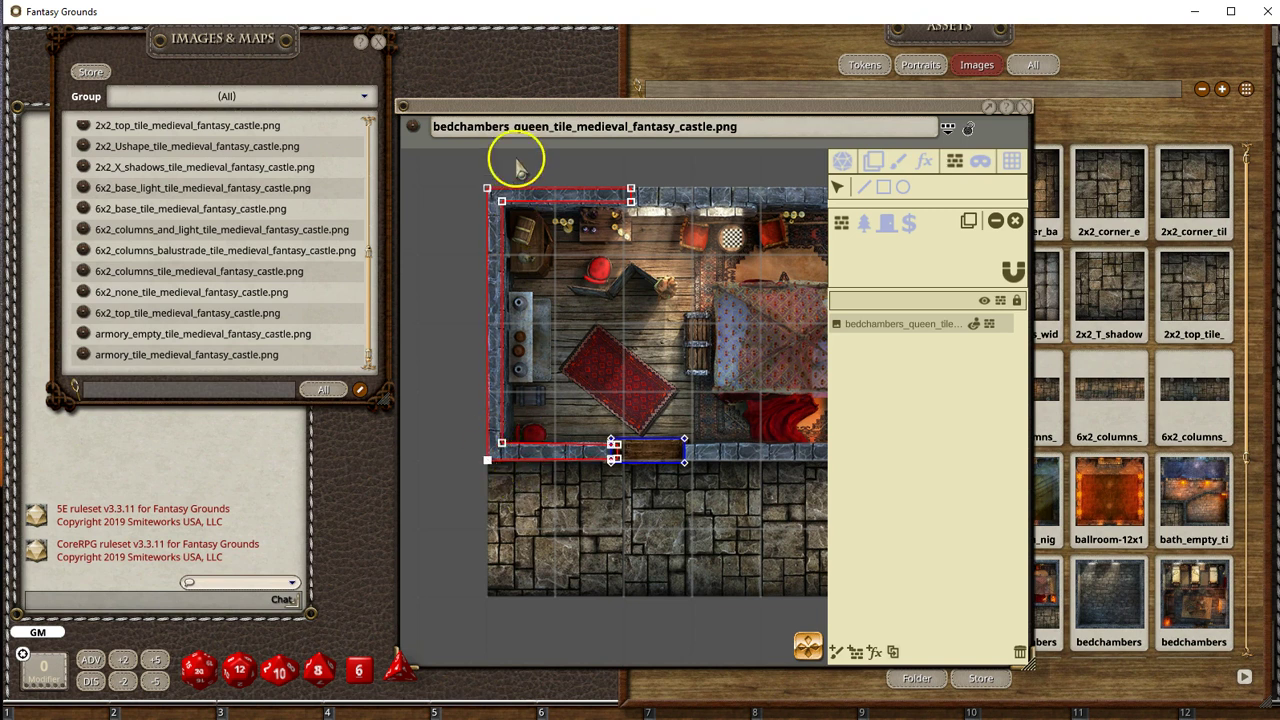
scroll(680, 508, up, 2)
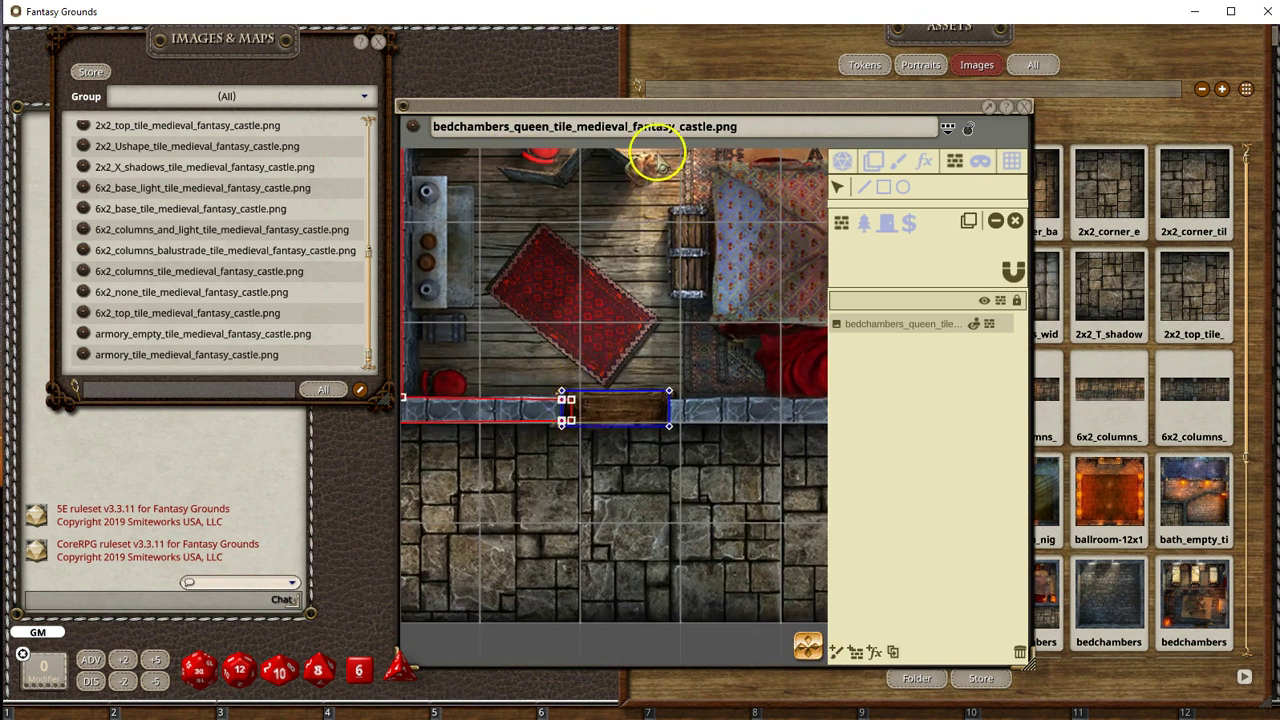
scroll(705, 306, down, 3)
scroll(676, 384, up, 3)
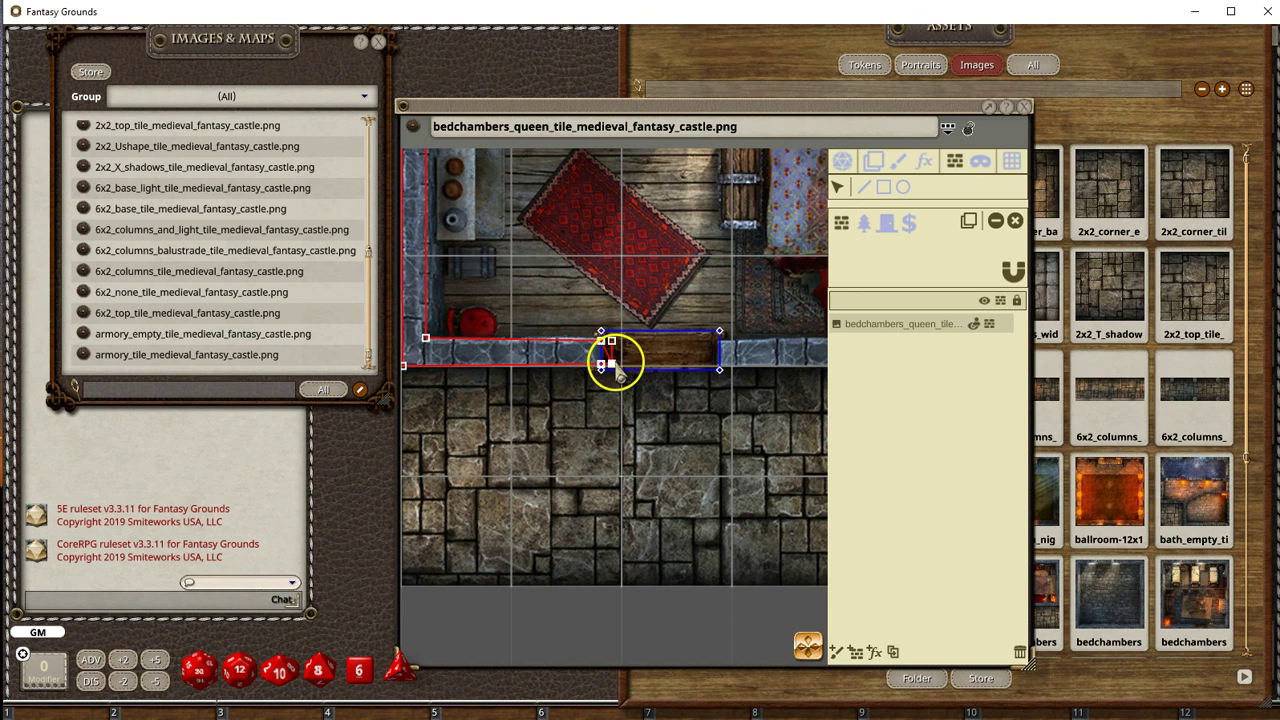
scroll(610, 346, up, 3)
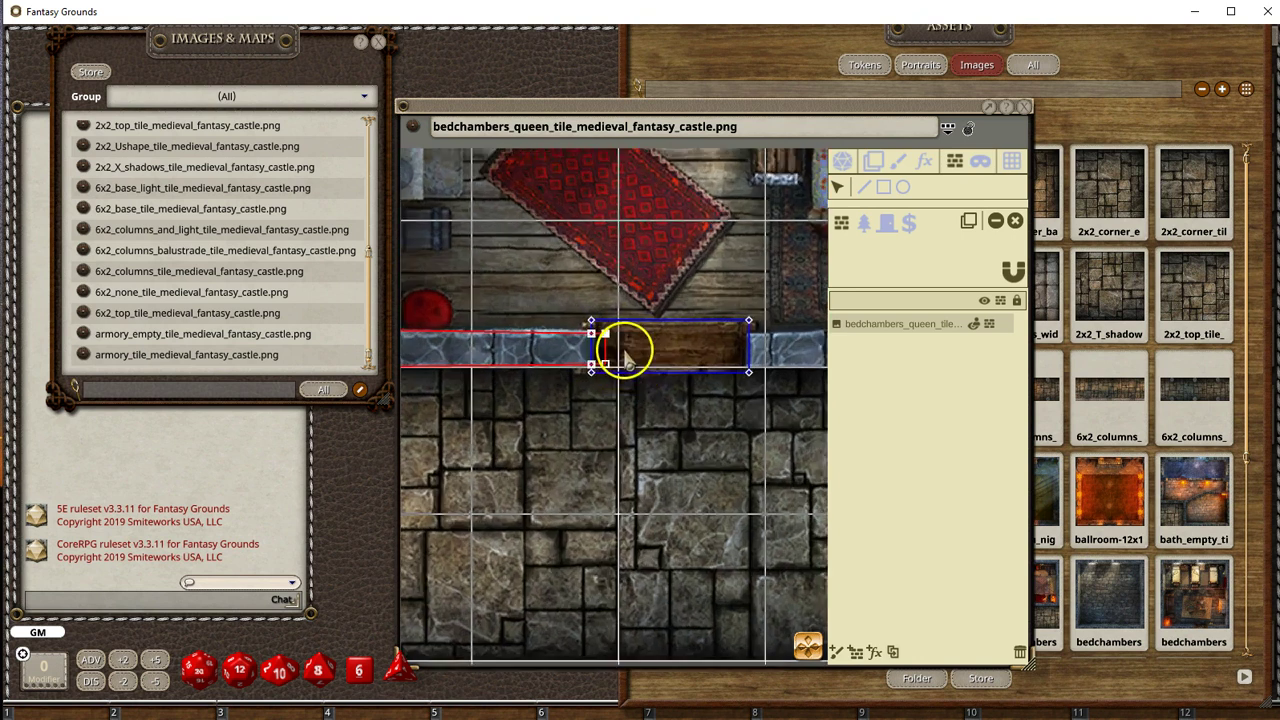
drag(605, 341, 586, 366)
scroll(663, 409, down, 8)
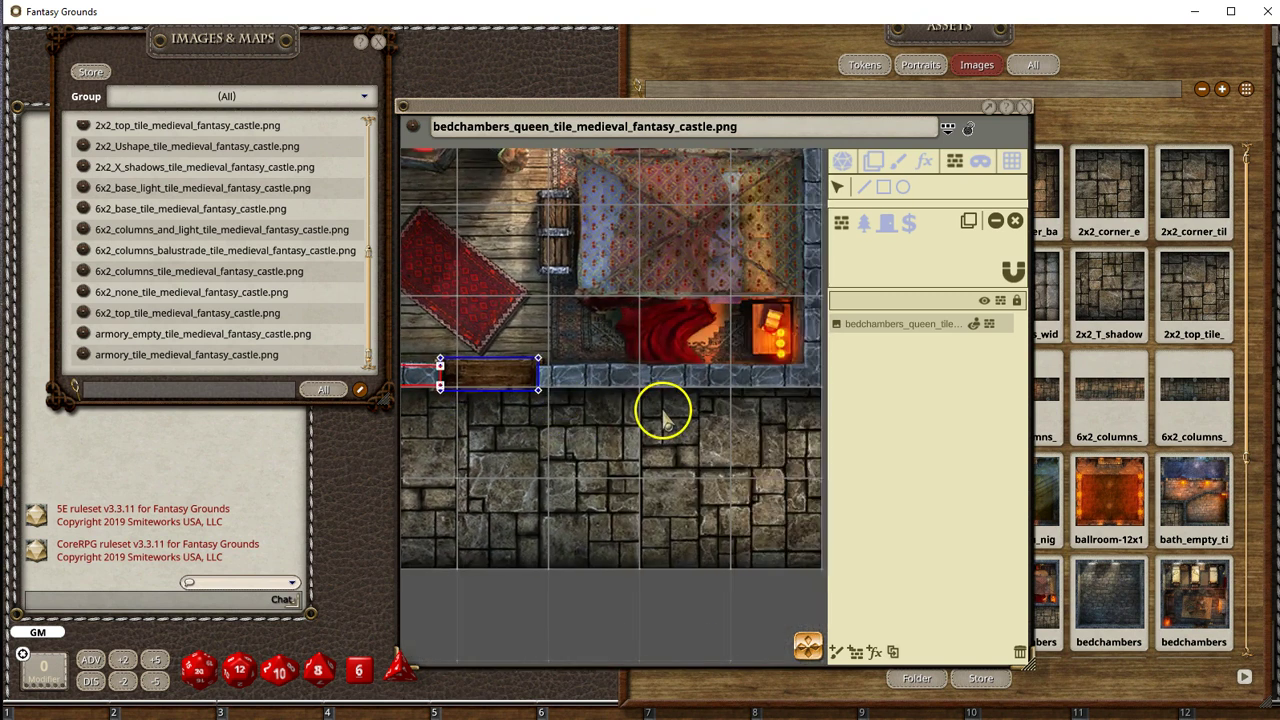
Step: Draw two adjoining rectangular door occluders over the two windows in the bedchamber's north wall
click(883, 187)
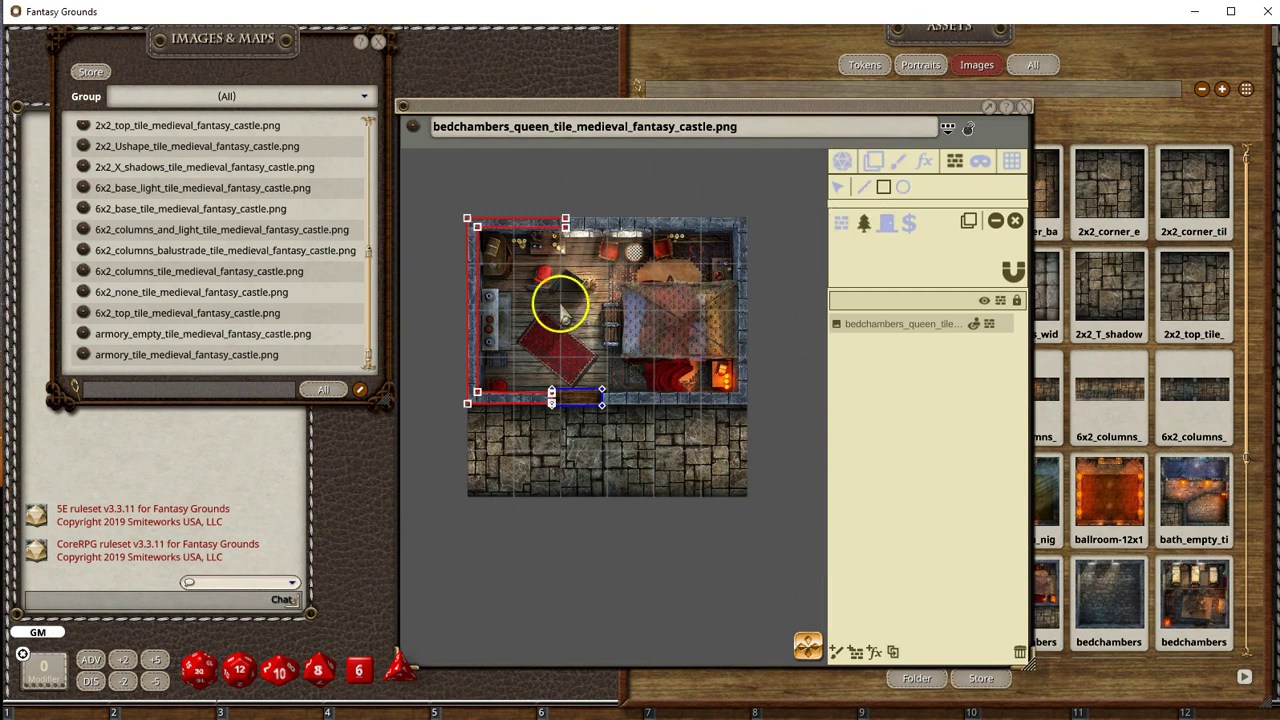
scroll(557, 300, up, 2)
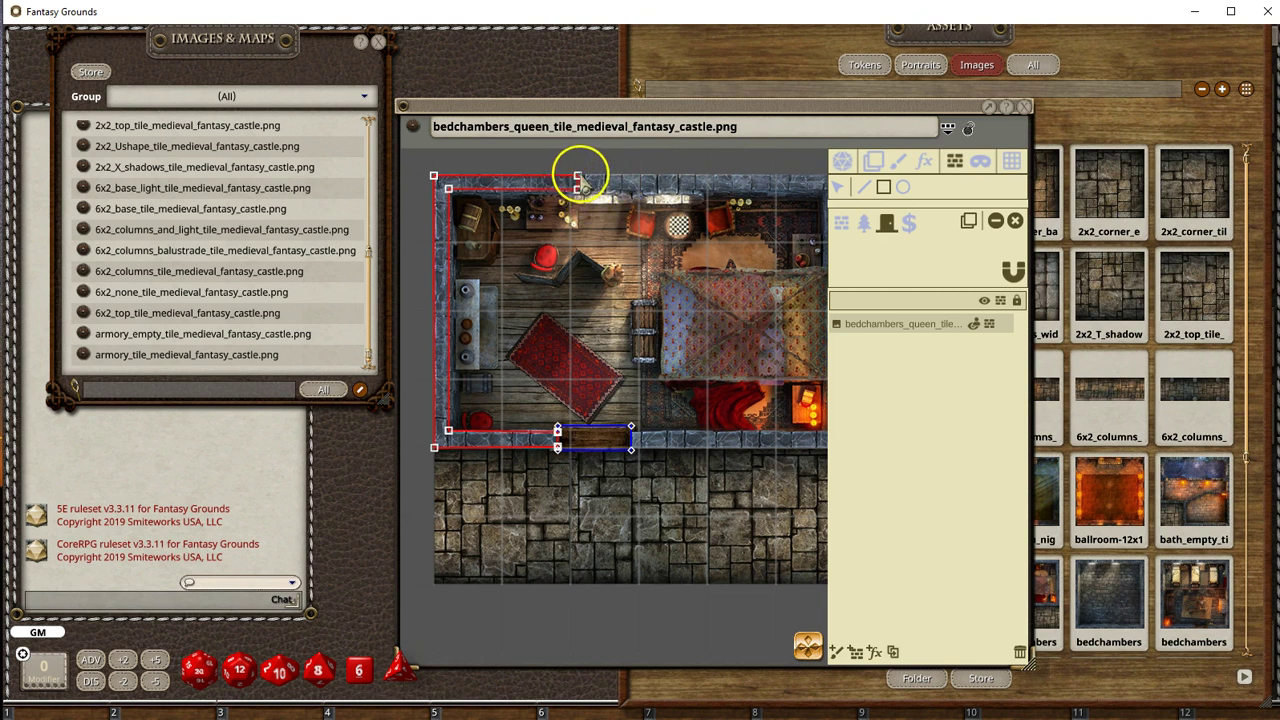
drag(577, 176, 634, 192)
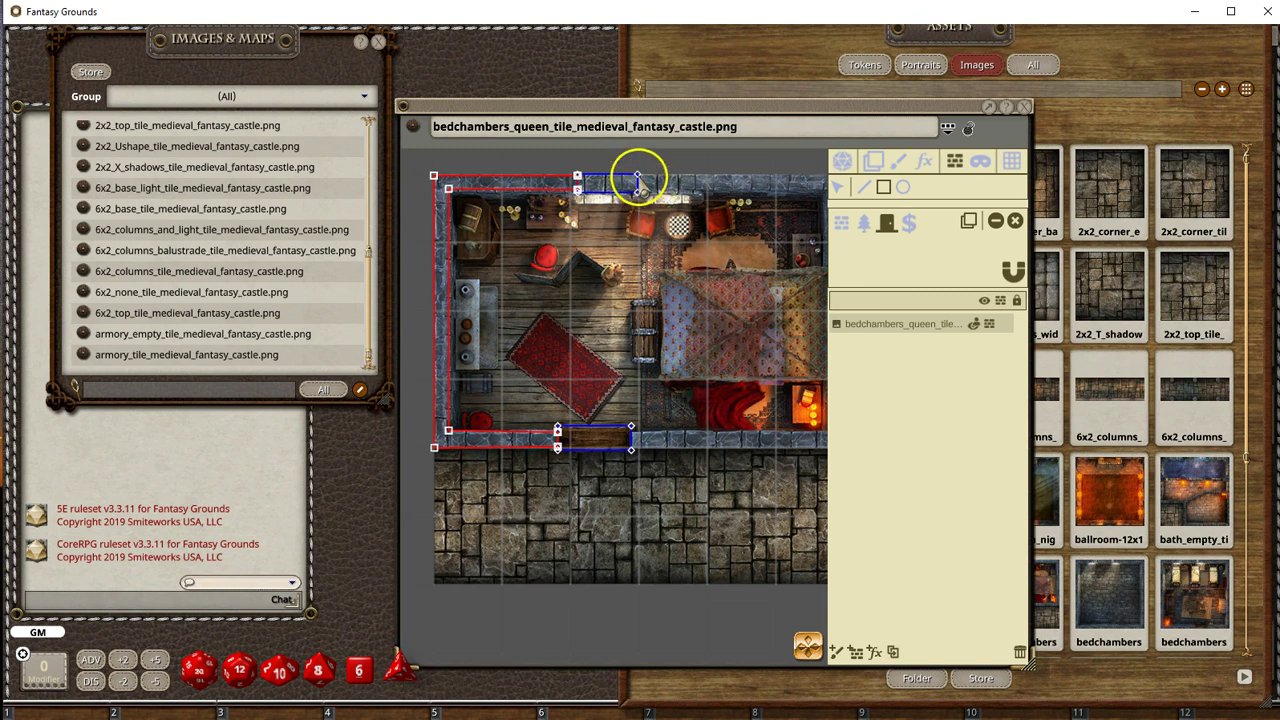
drag(640, 186, 706, 200)
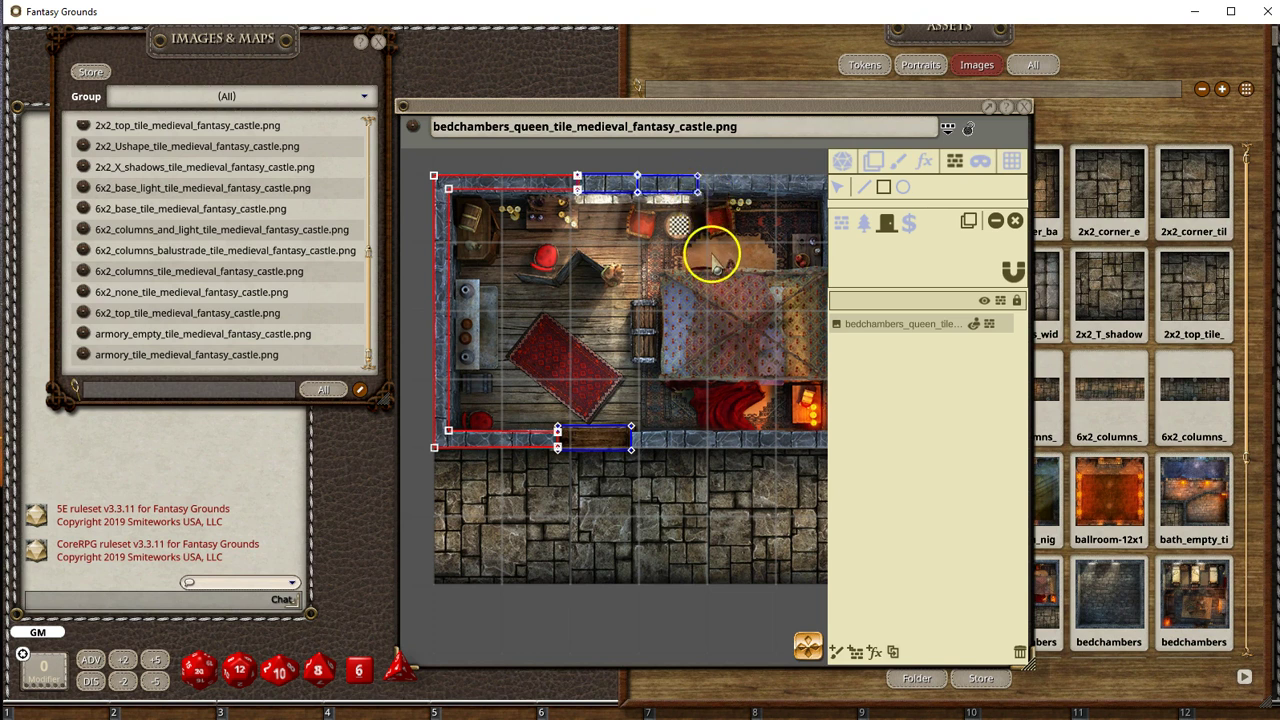
Step: Draw a rectangular wall occluder along the north wall from the second window's east end to the northeast corner
scroll(716, 262, down, 1)
scroll(716, 262, up, 5)
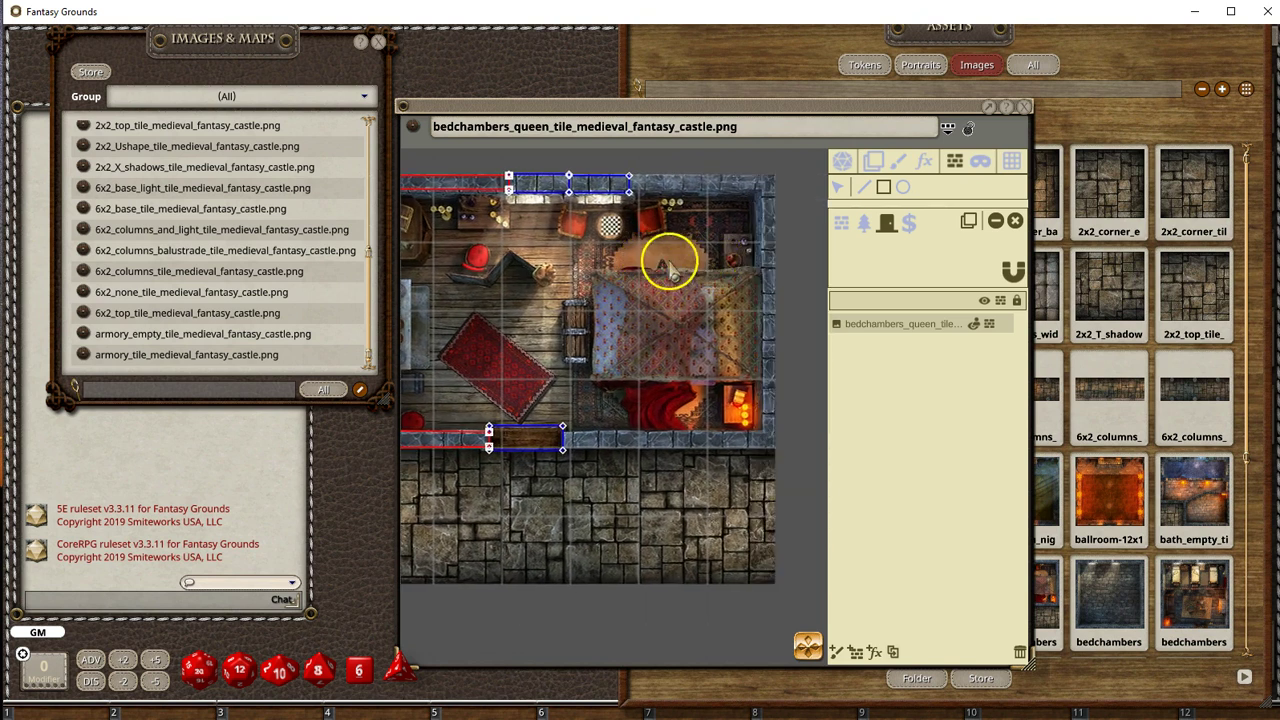
scroll(565, 220, up, 3)
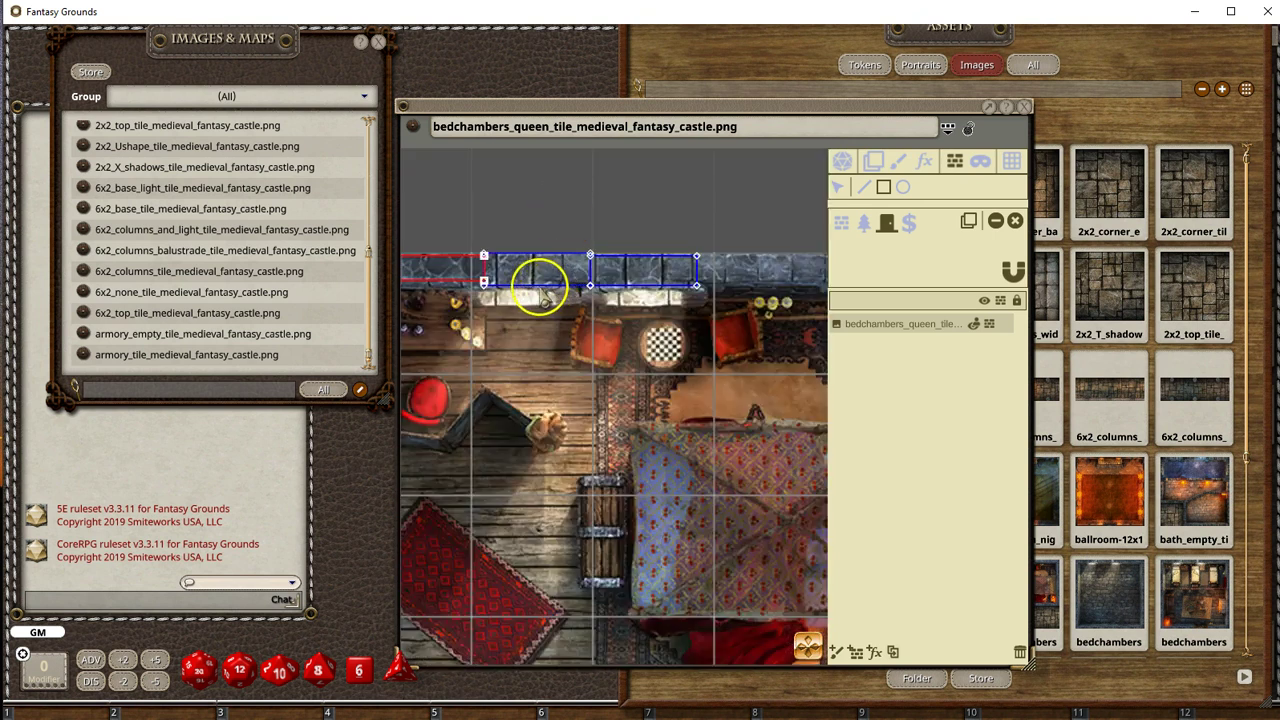
scroll(540, 290, down, 1)
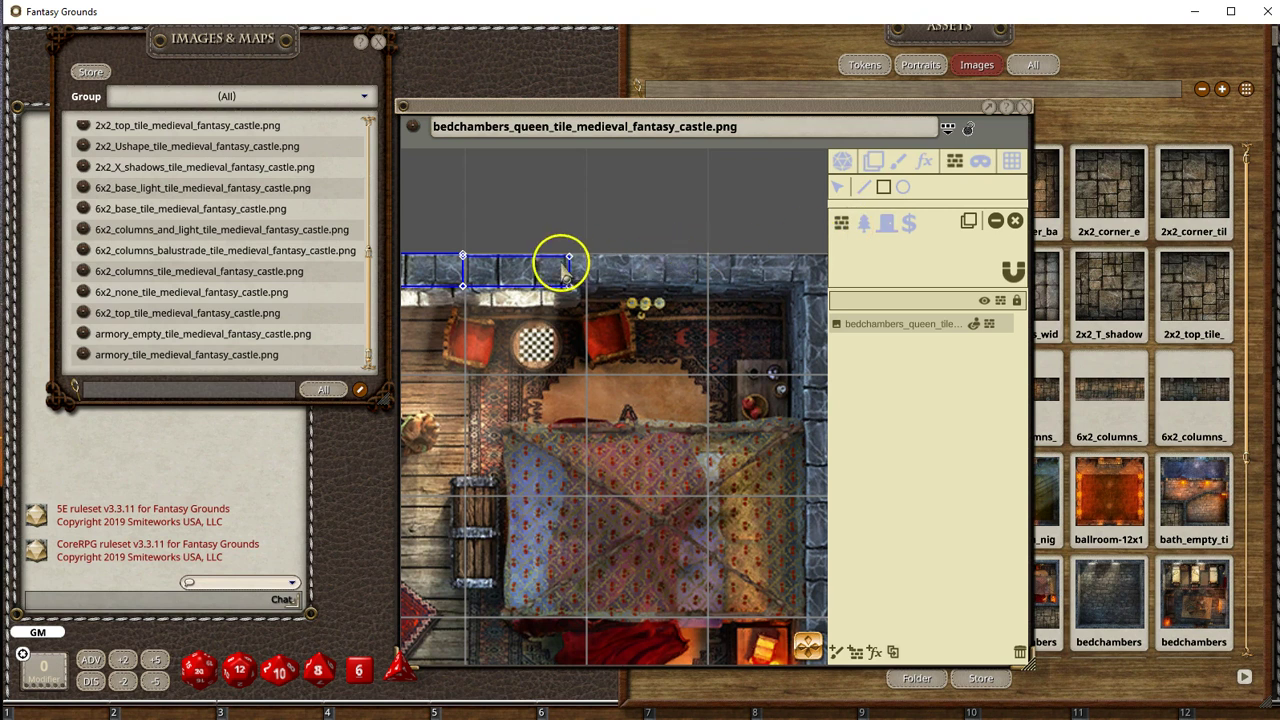
drag(572, 264, 724, 290)
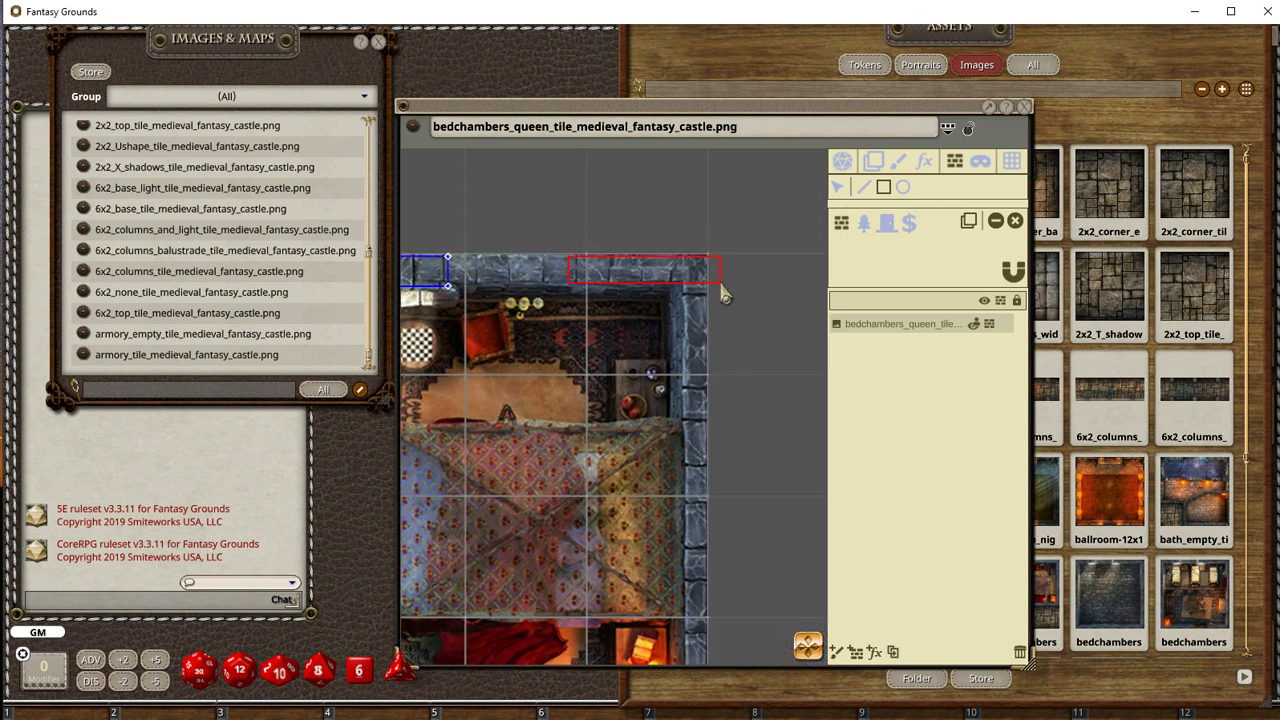
drag(507, 249, 745, 605)
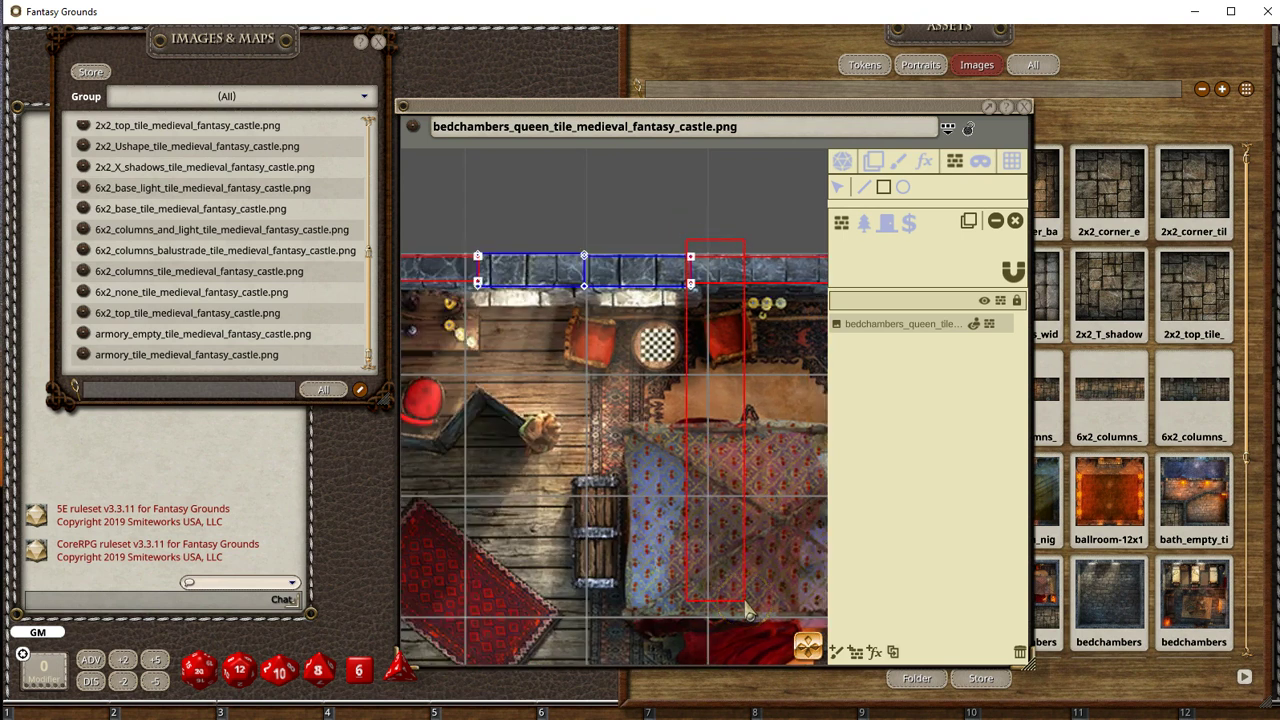
drag(808, 645, 872, 620)
scroll(737, 429, down, 2)
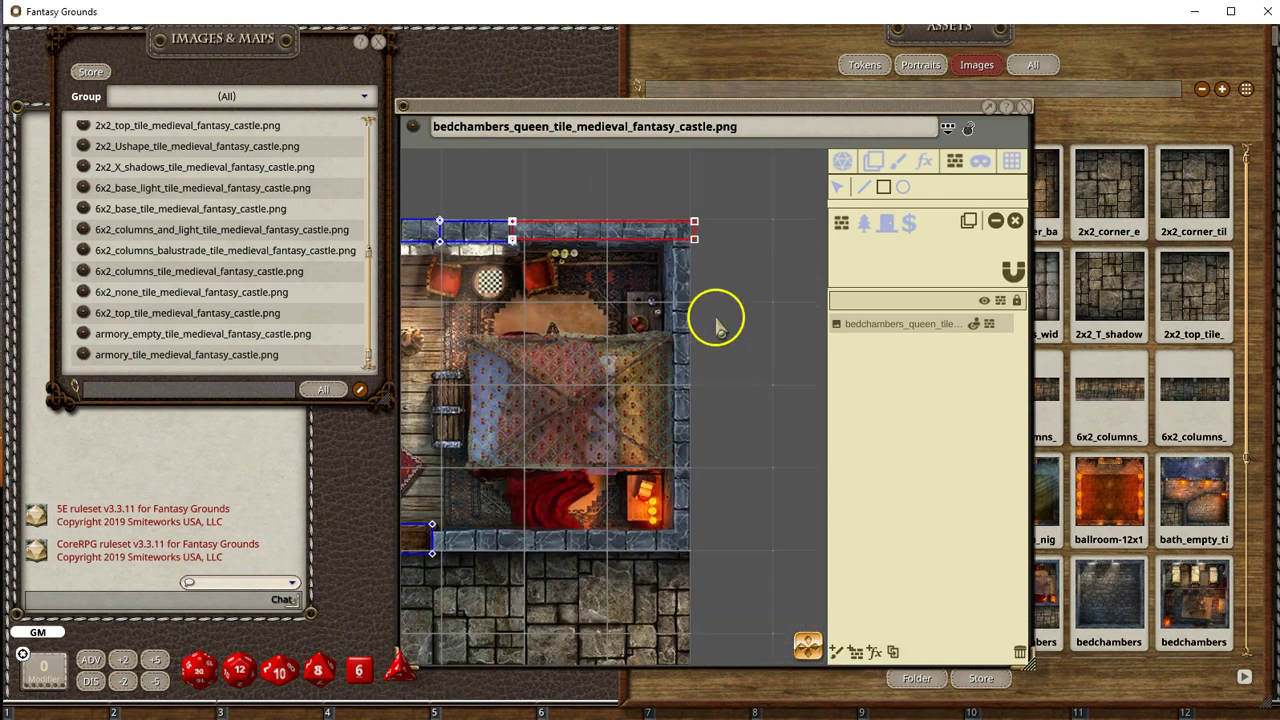
Step: Draw rectangular wall occluders along the east wall and the south wall east of the doorway, and remove the surplus points overshooting the outer corners
drag(677, 214, 687, 557)
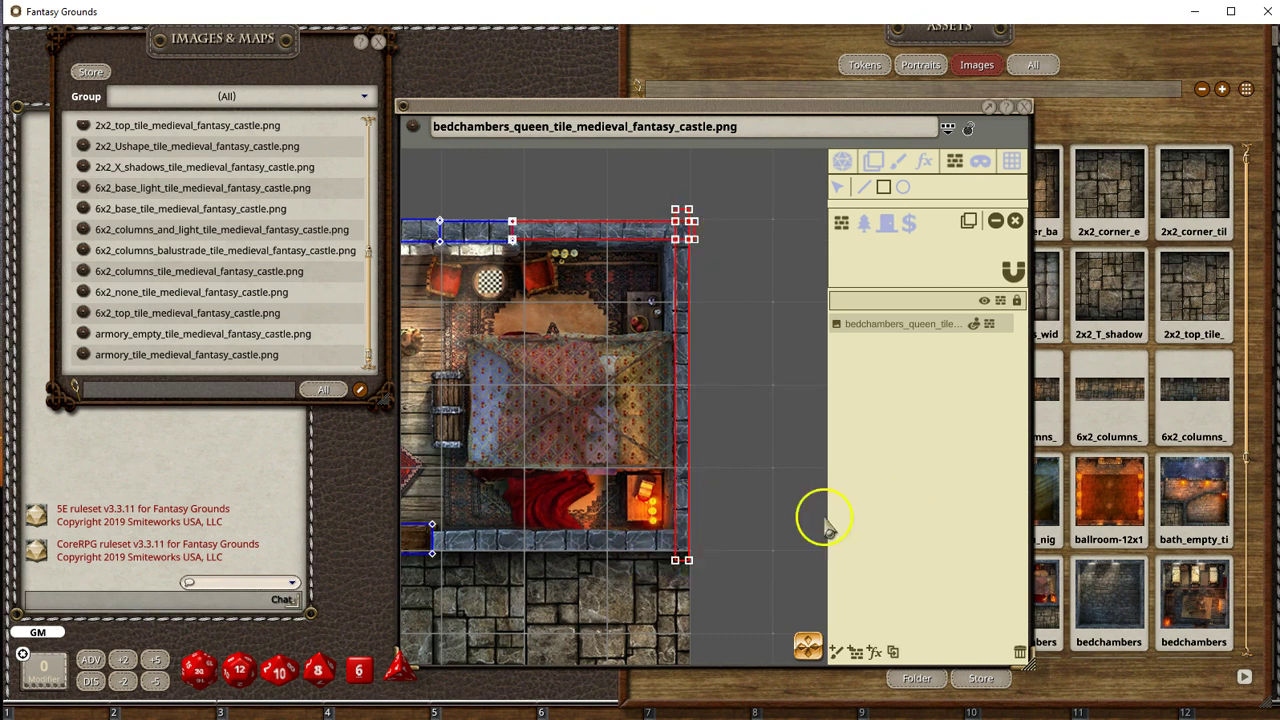
drag(700, 551, 421, 538)
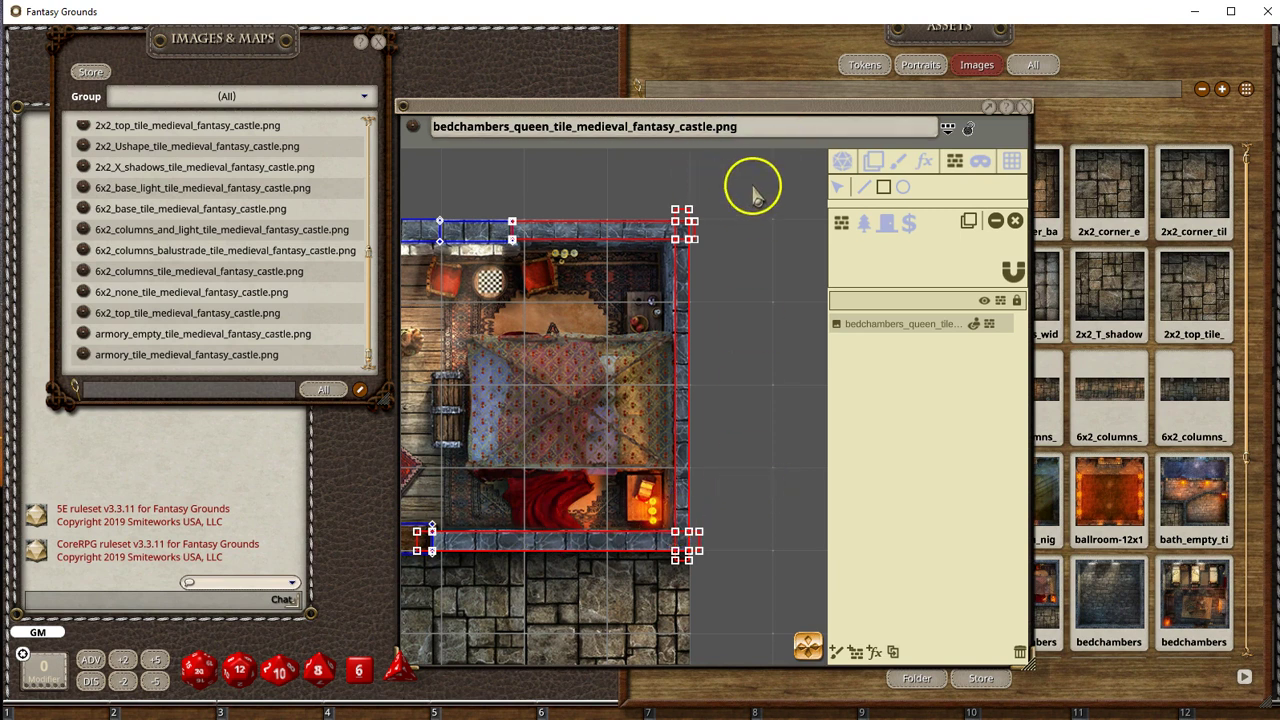
click(840, 190)
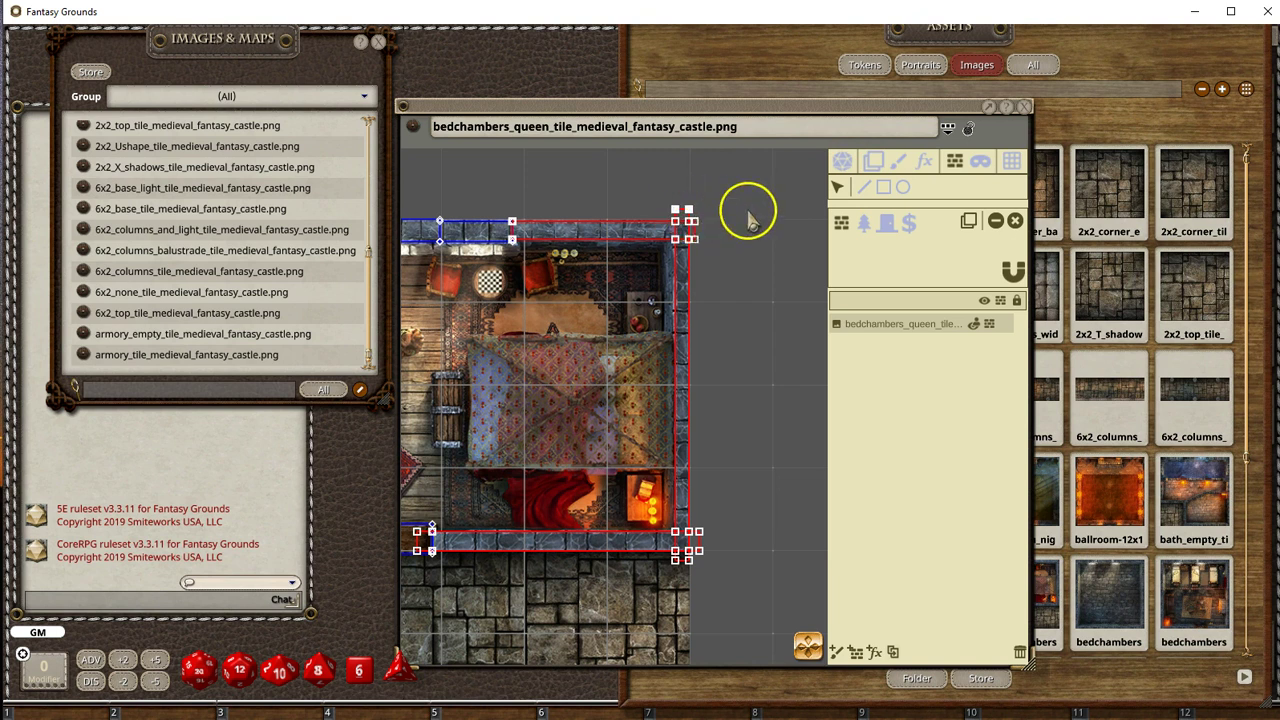
scroll(697, 203, up, 3)
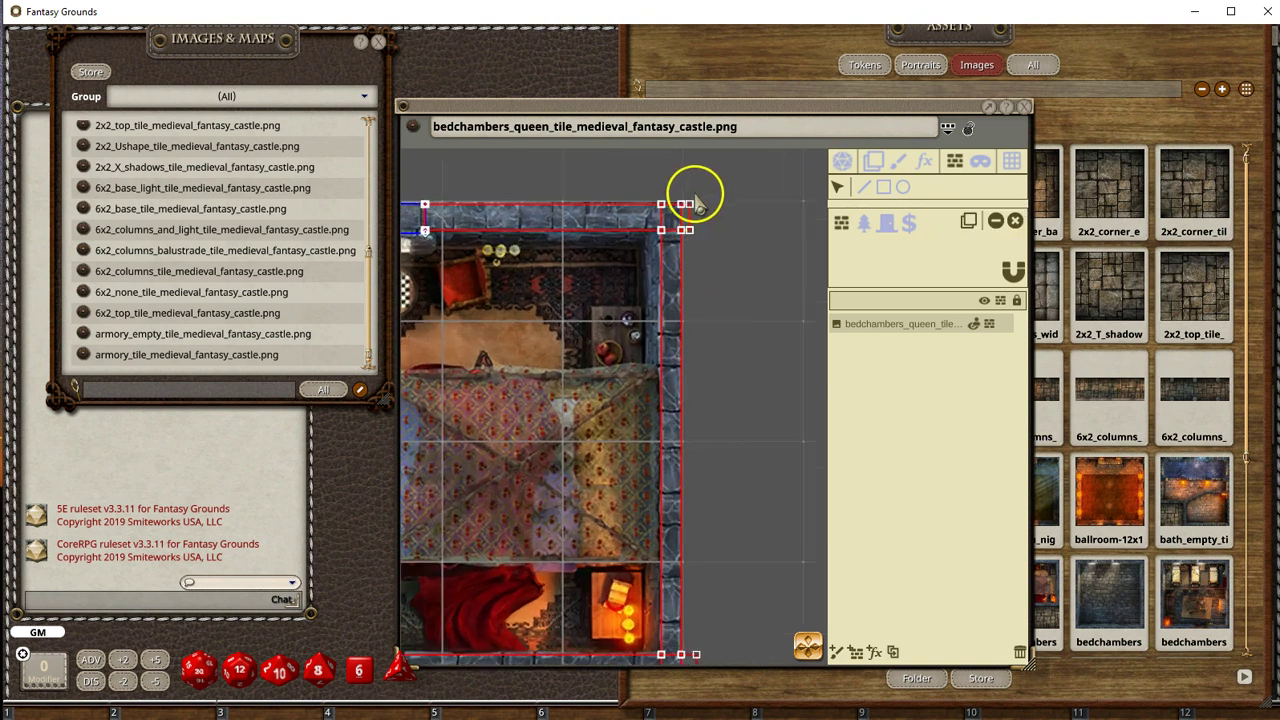
click(688, 212)
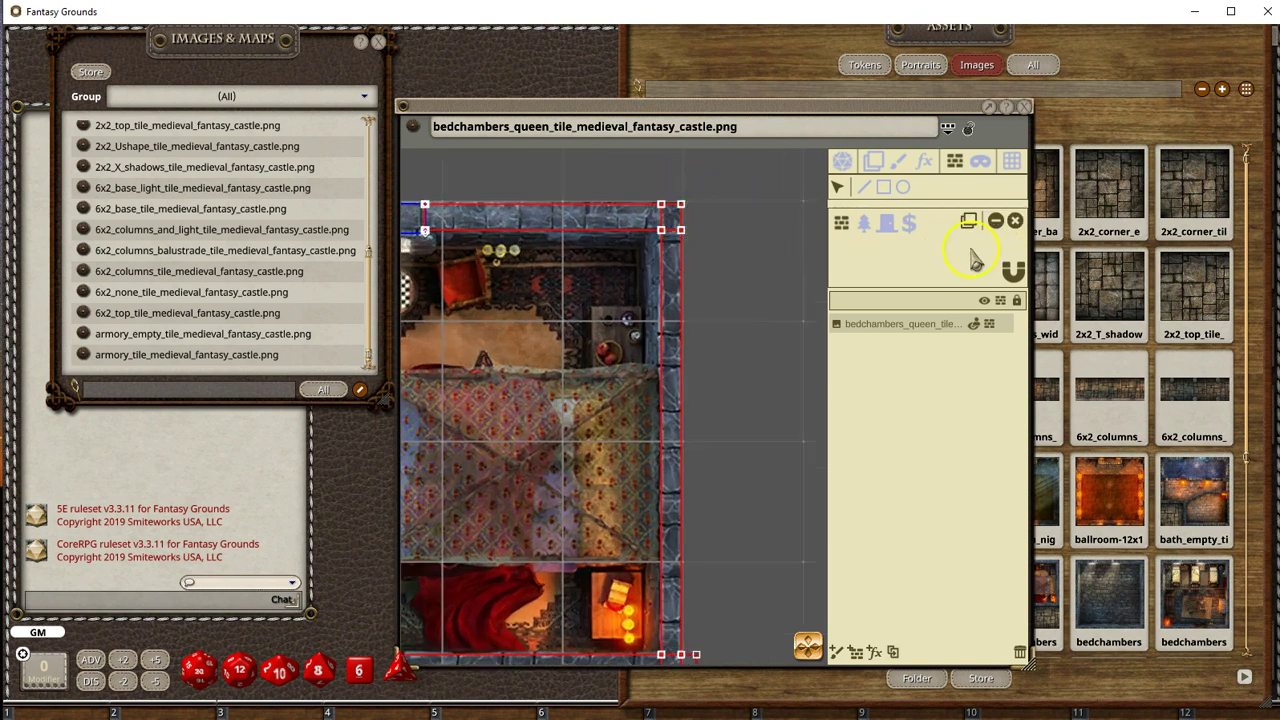
scroll(770, 430, down, 2)
click(717, 590)
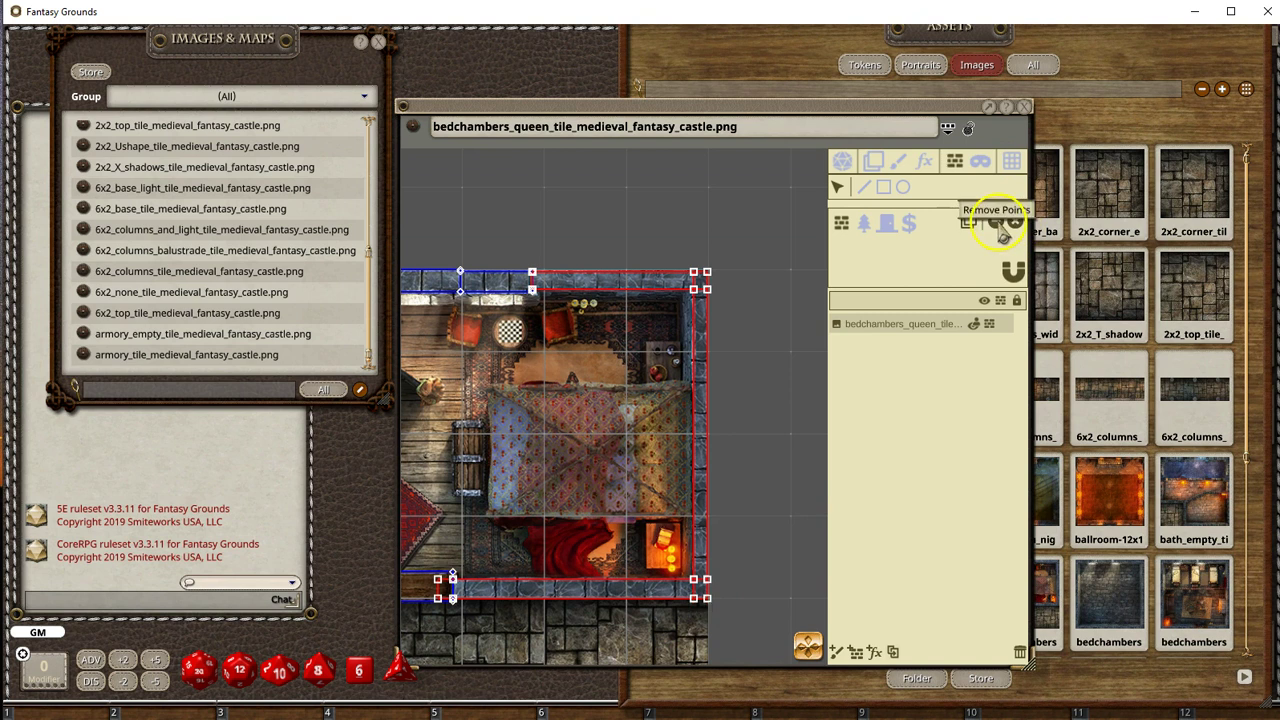
Step: Examine the bedchamber's occluders and furniture, especially the folding screen in the middle of the room
scroll(751, 474, down, 2)
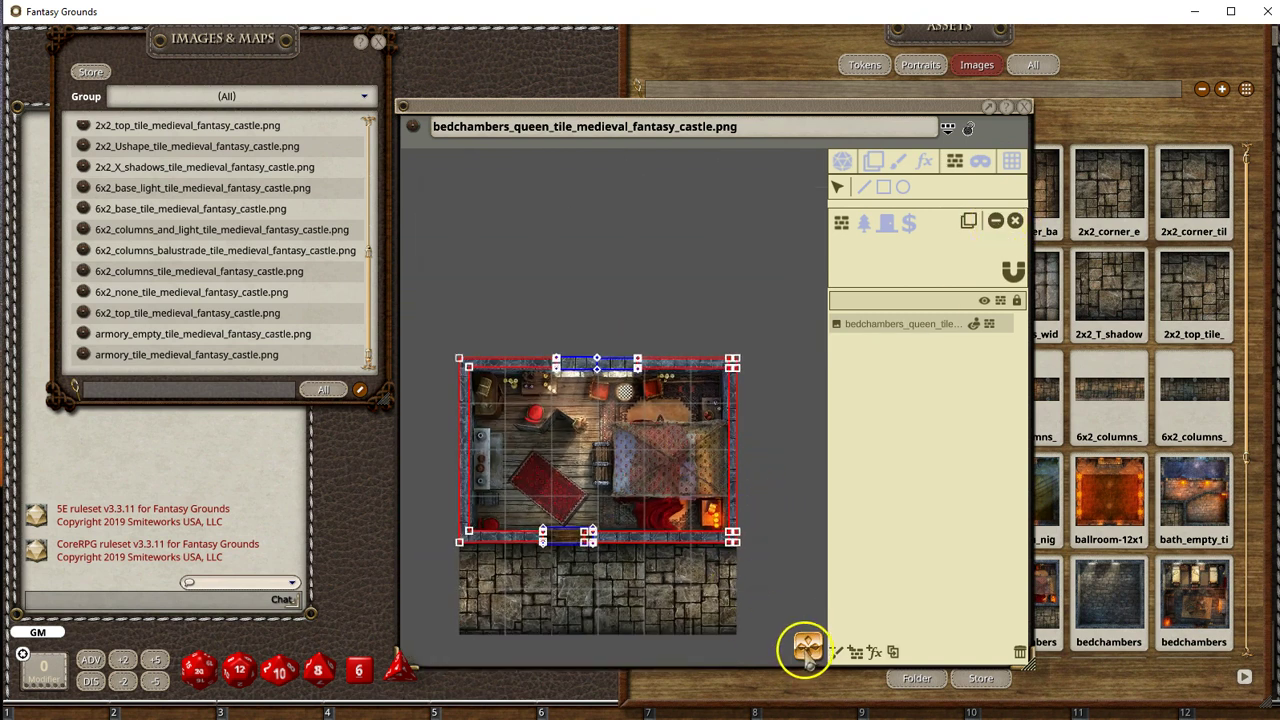
scroll(627, 466, up, 2)
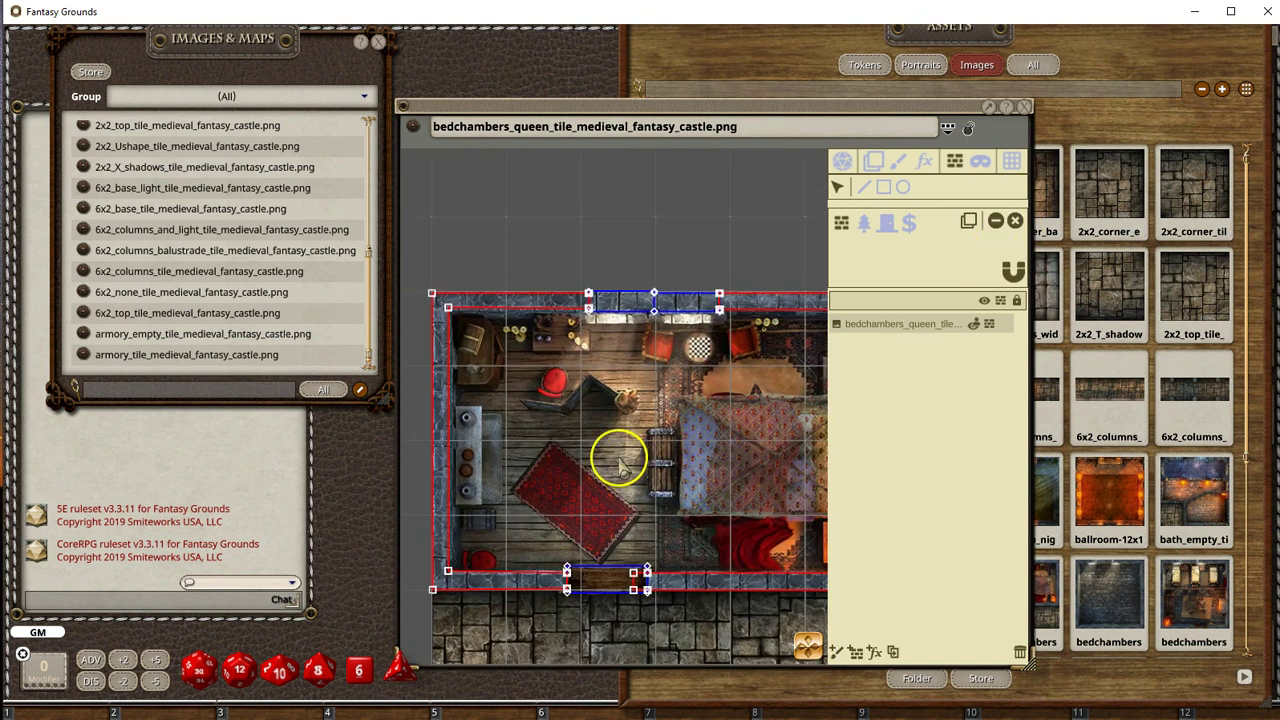
scroll(619, 463, up, 2)
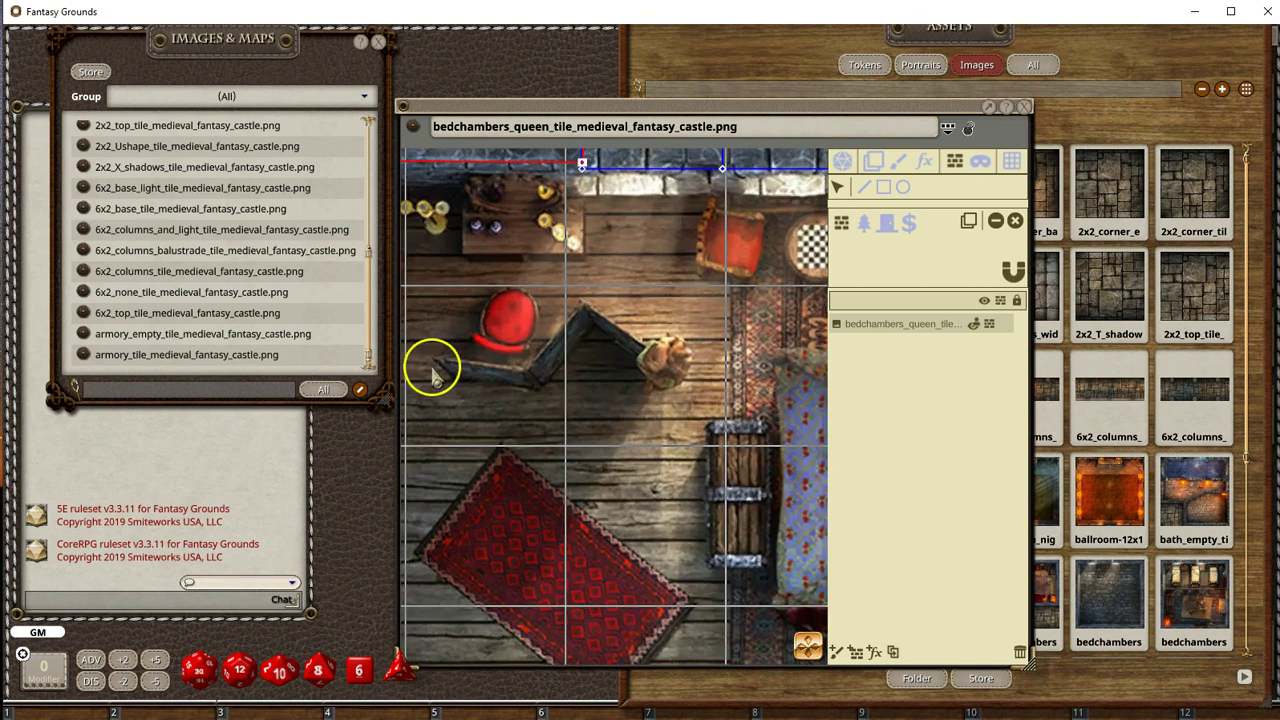
scroll(665, 410, down, 3)
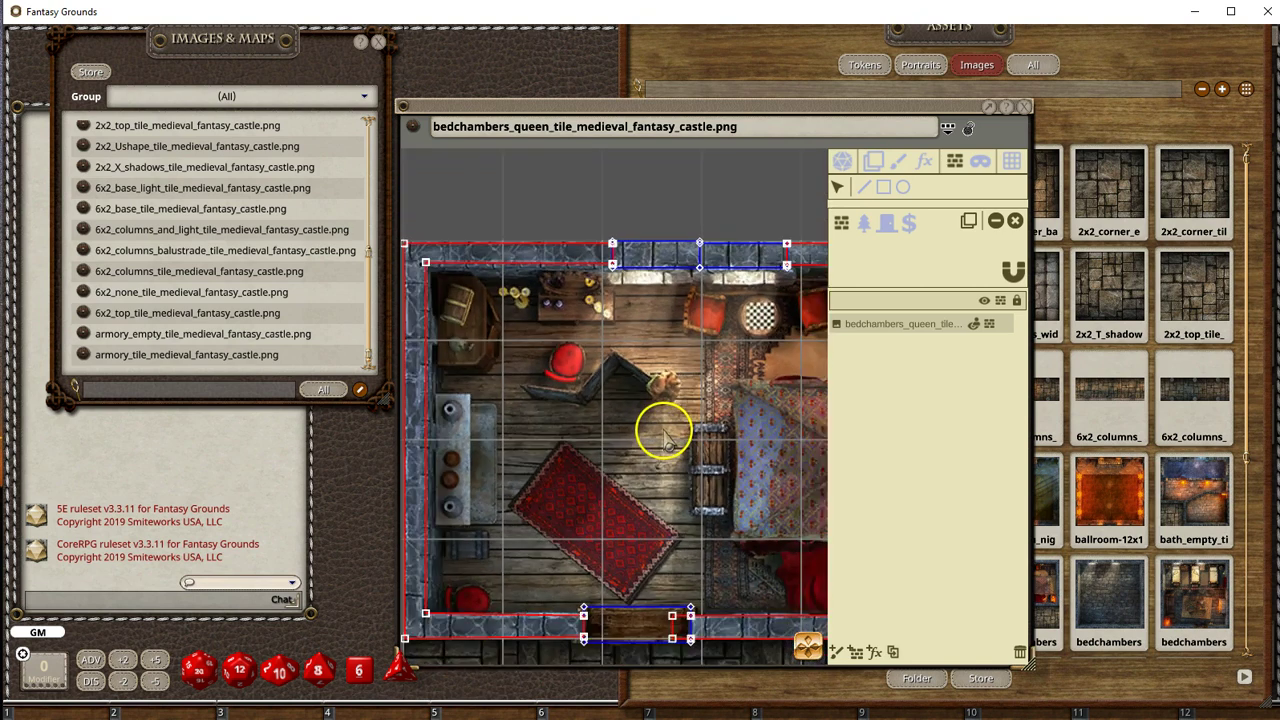
scroll(674, 435, down, 1)
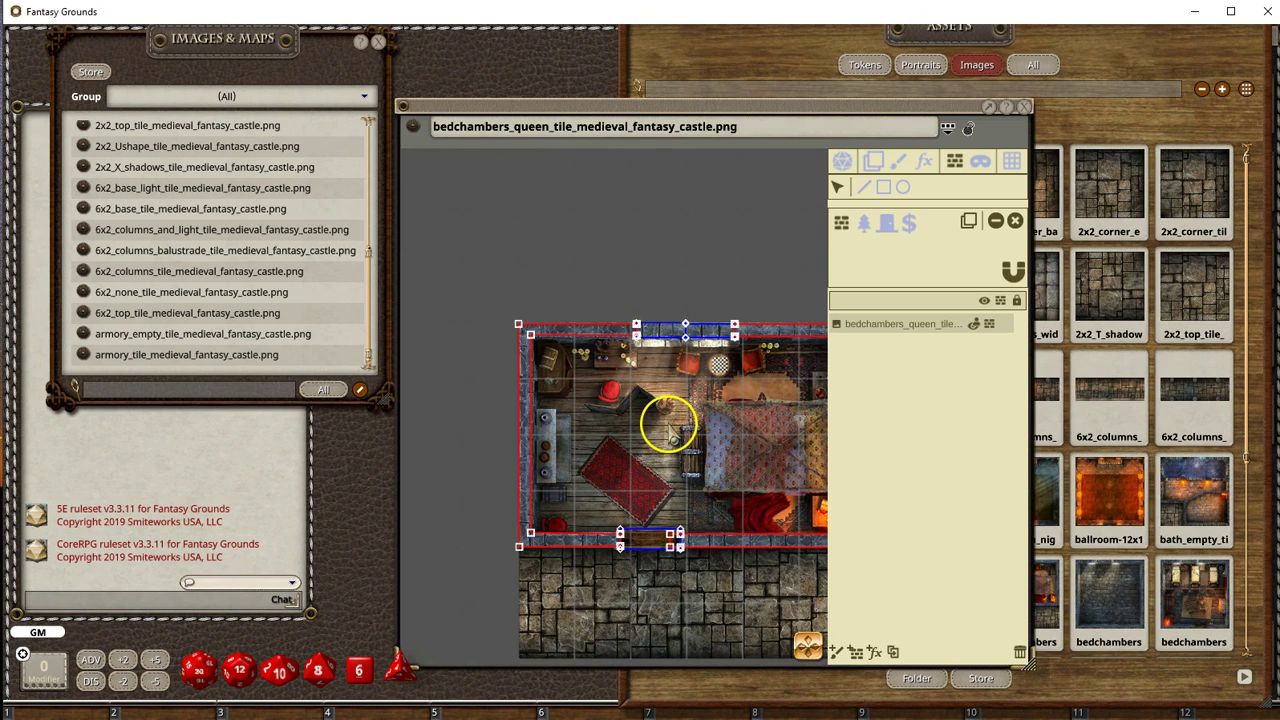
scroll(670, 430, up, 1)
scroll(623, 429, up, 3)
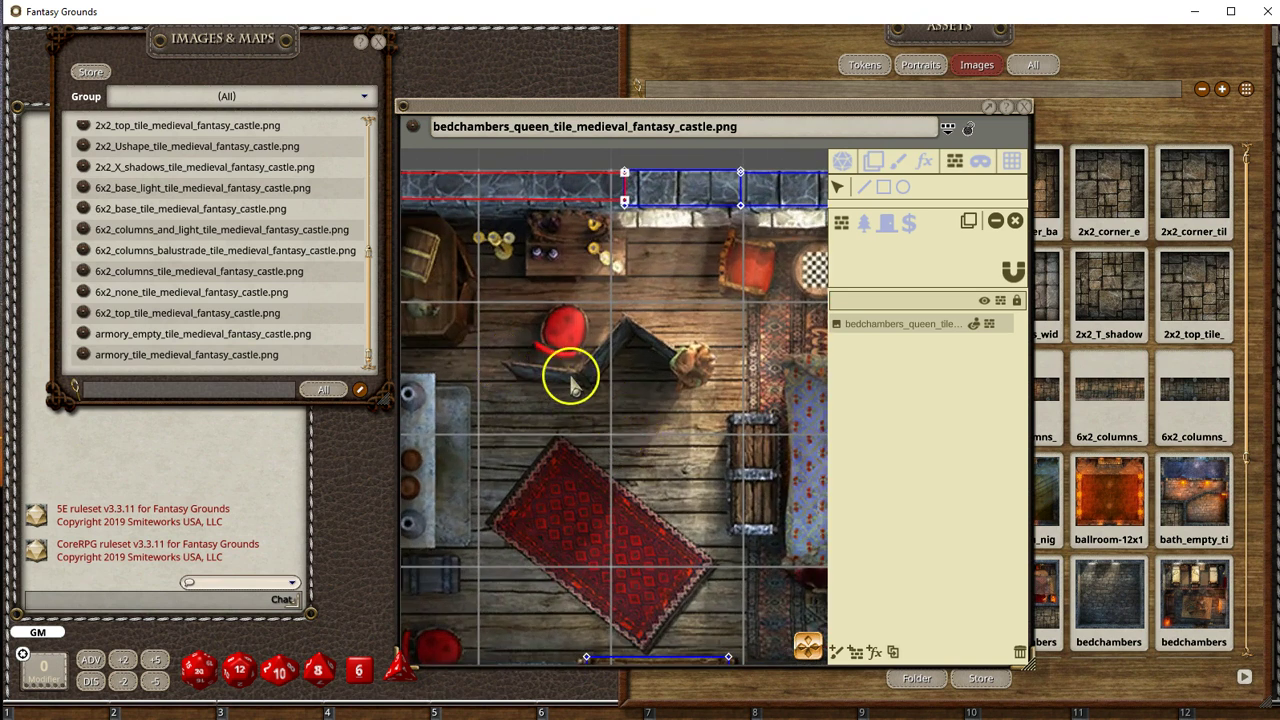
scroll(694, 517, down, 5)
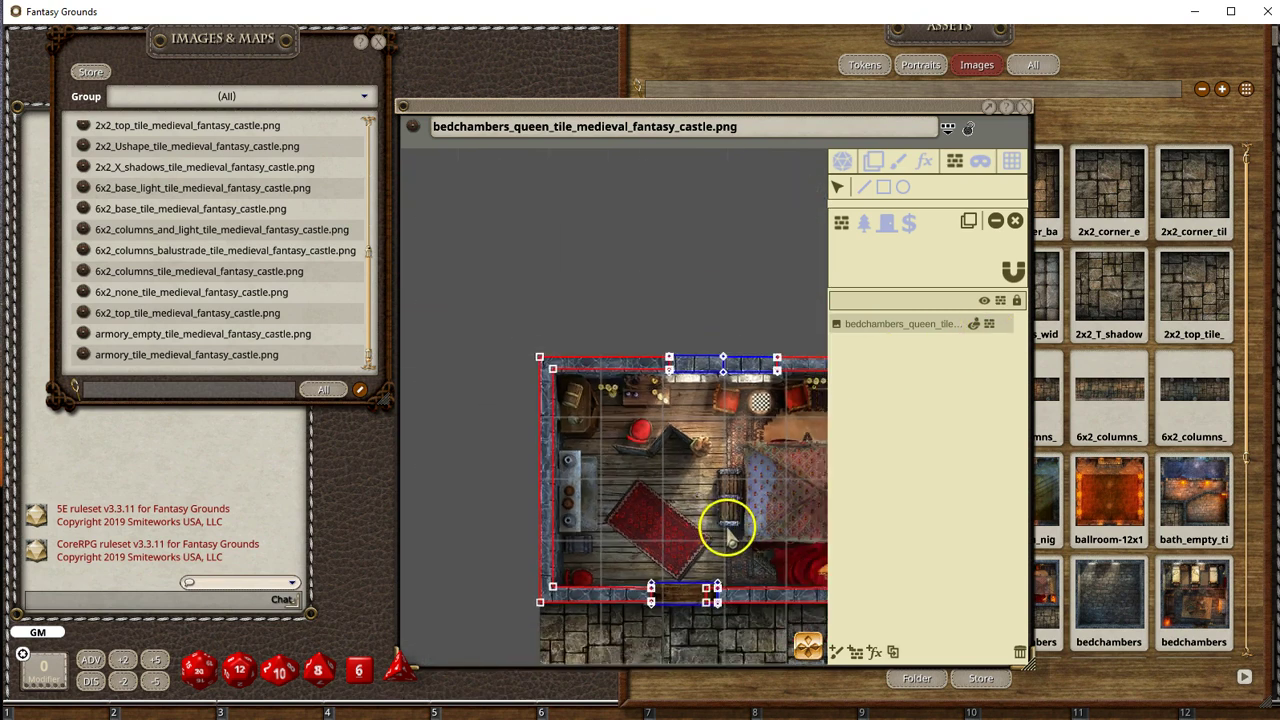
scroll(755, 505, up, 6)
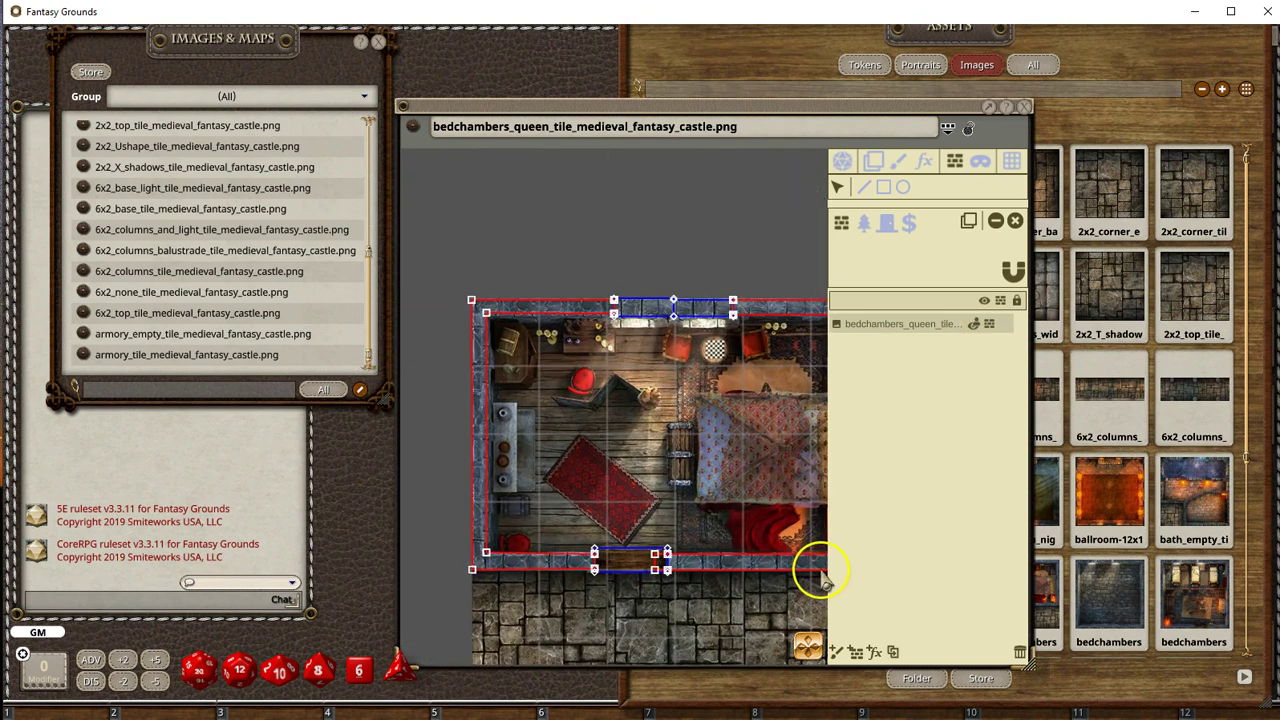
scroll(749, 506, down, 5)
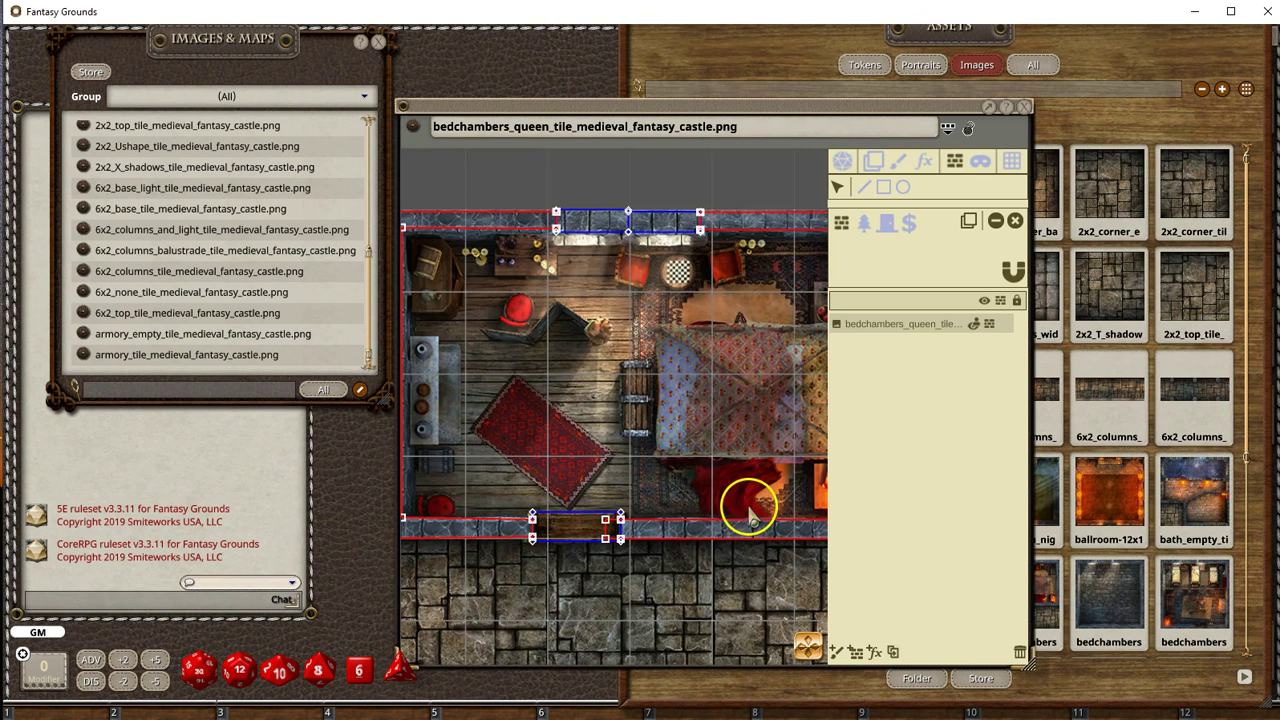
Step: Outline the folding screen and the object at its east end with a terrain line-of-sight occluder
scroll(560, 378, up, 2)
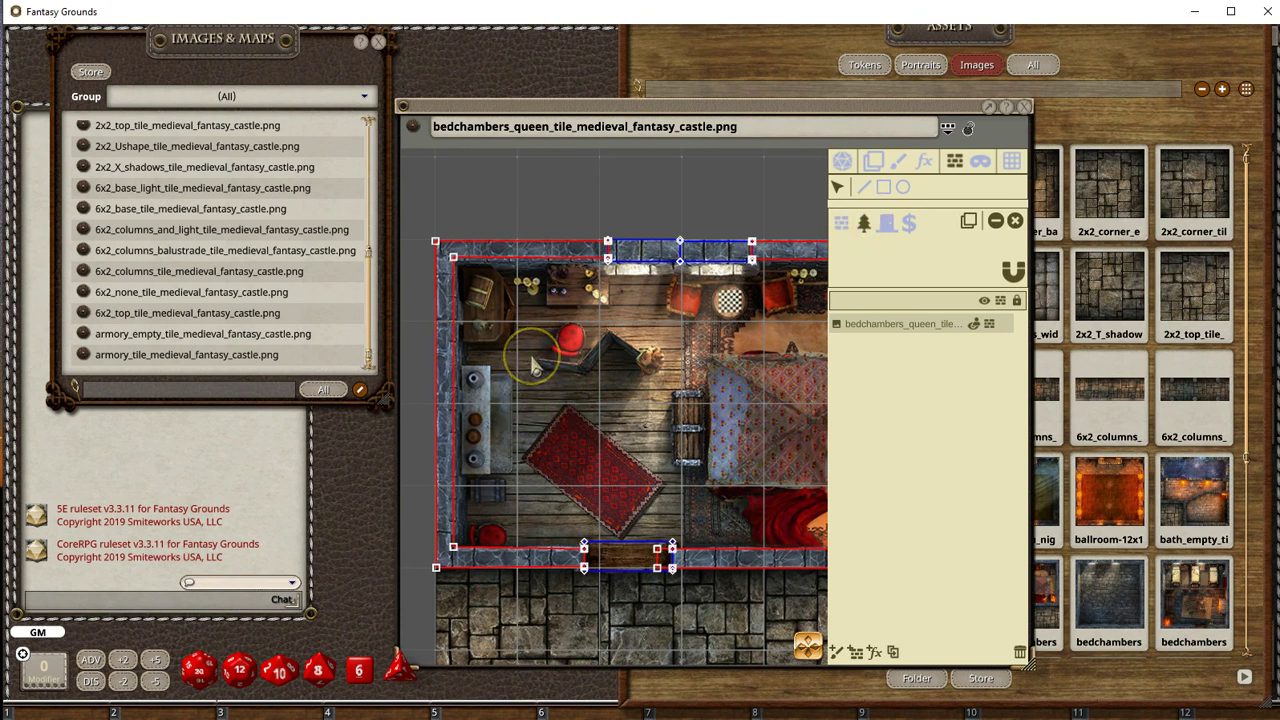
click(864, 189)
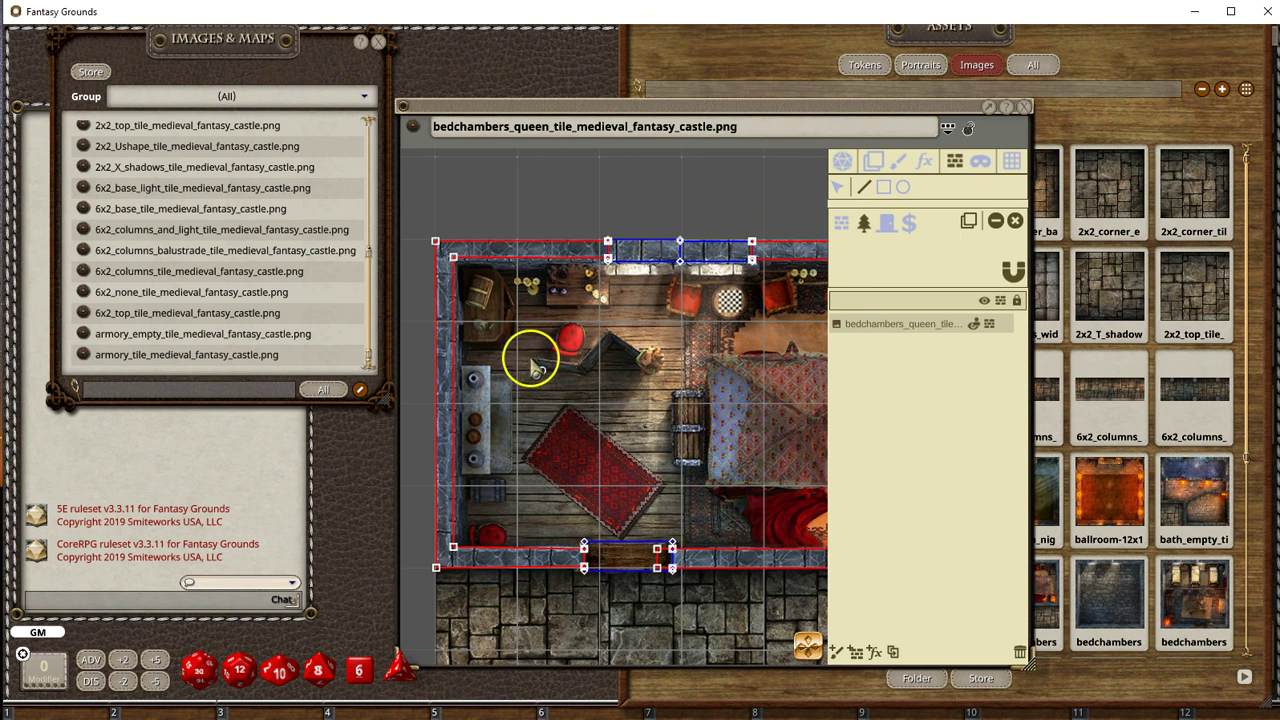
click(578, 362)
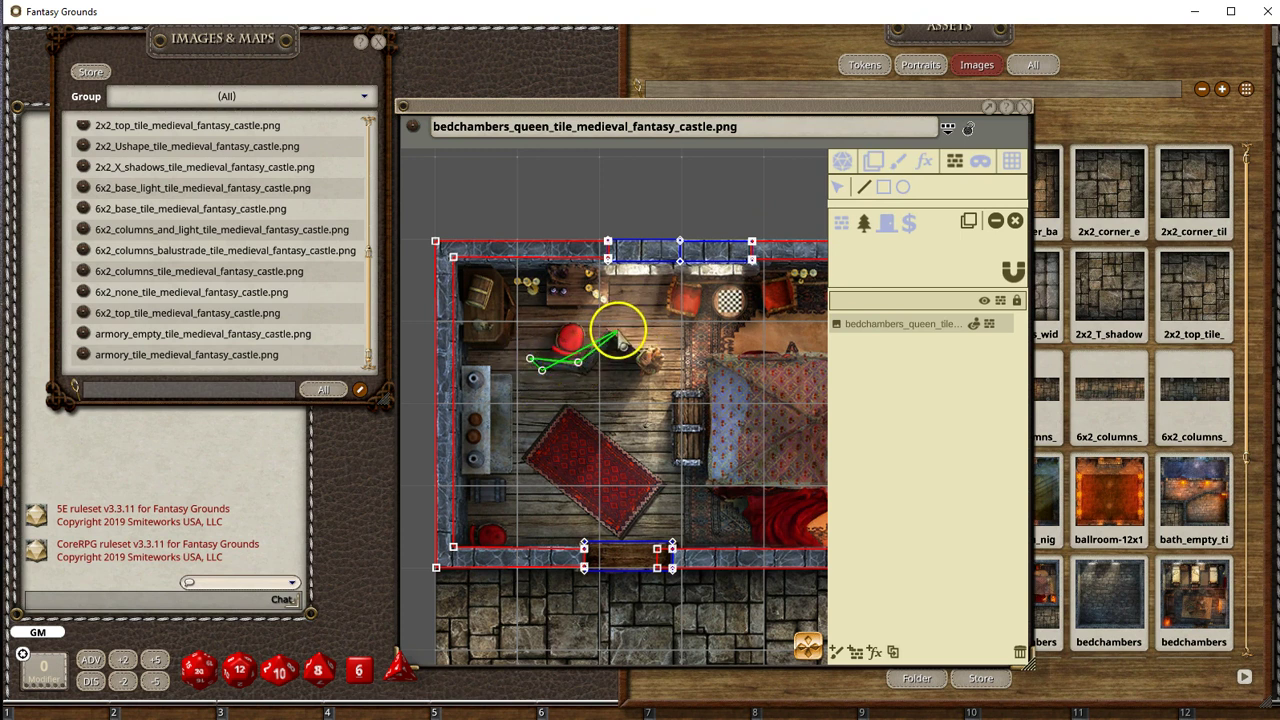
click(607, 328)
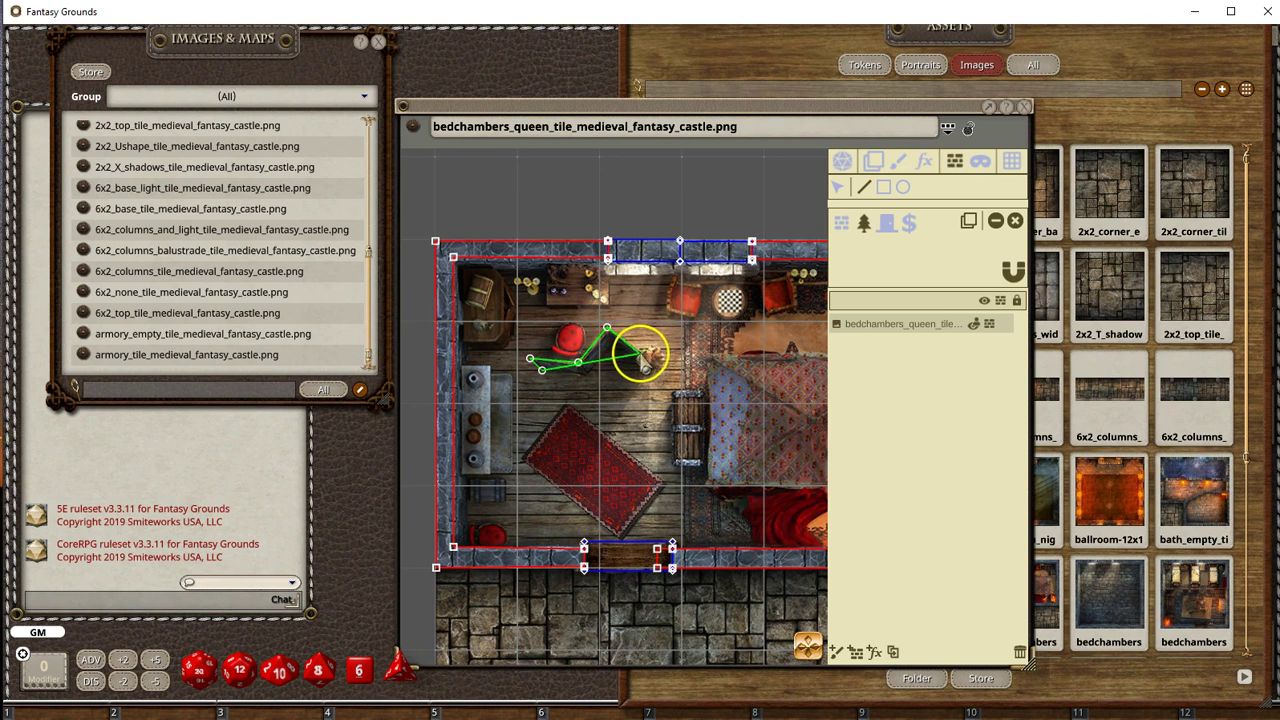
click(641, 353)
click(649, 347)
click(661, 350)
click(665, 363)
click(656, 375)
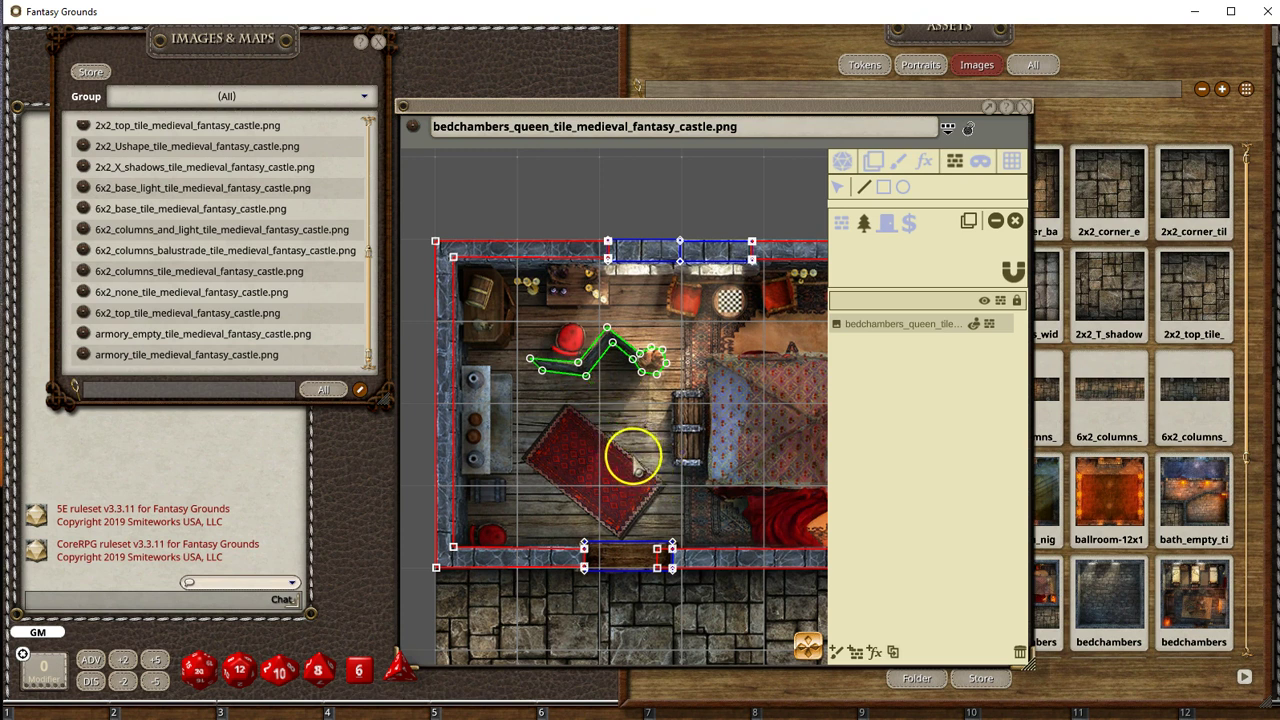
Step: Check the whole bedchamber tile and close its map image
scroll(648, 548, down, 2)
scroll(665, 550, down, 1)
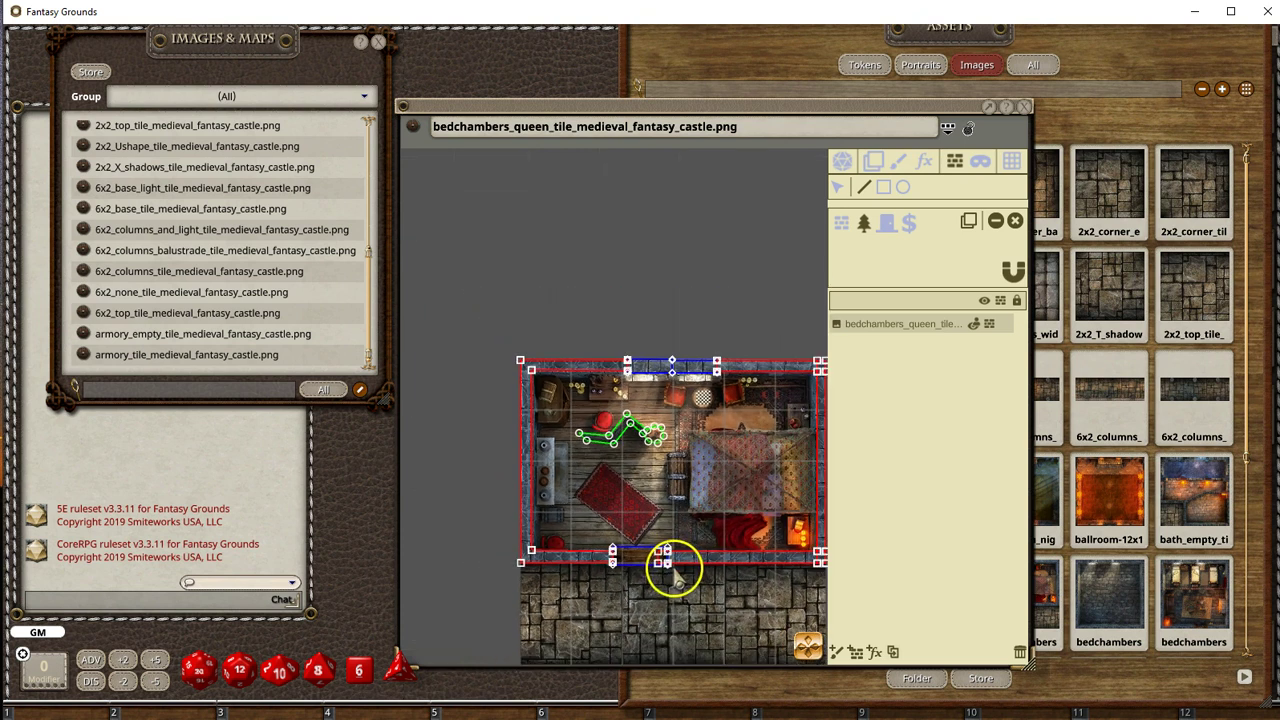
scroll(697, 585, down, 2)
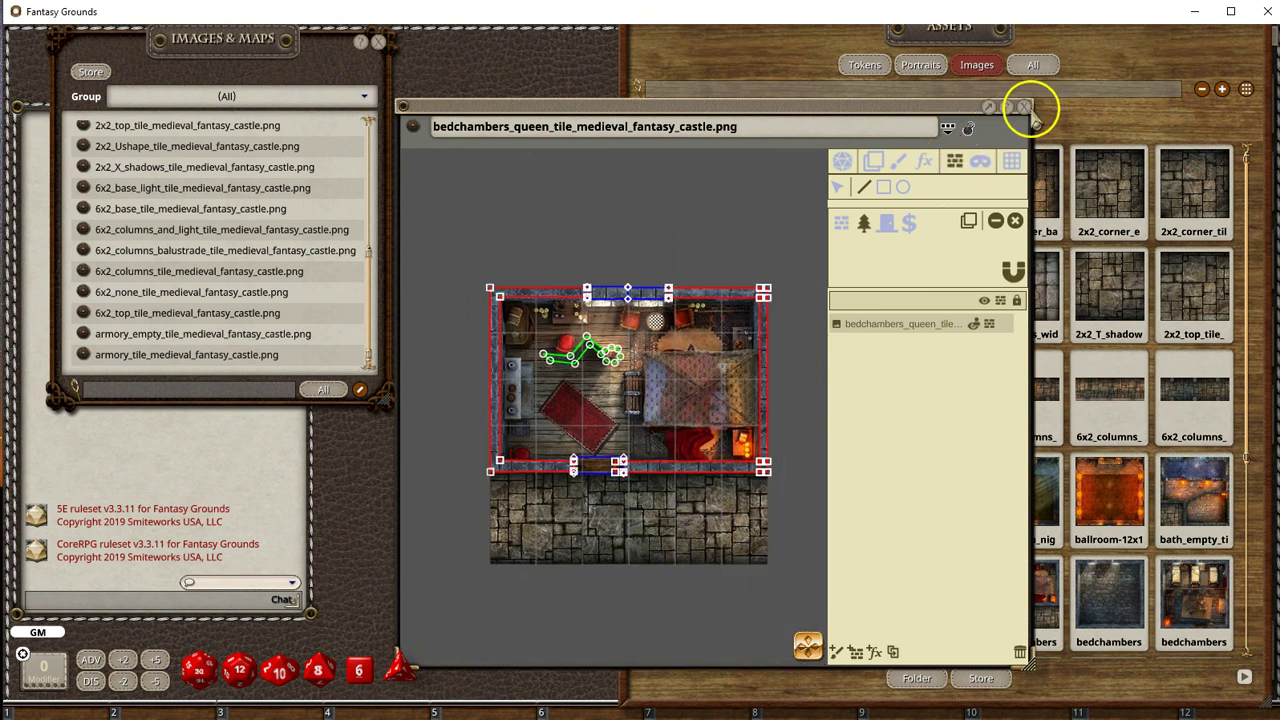
click(1025, 107)
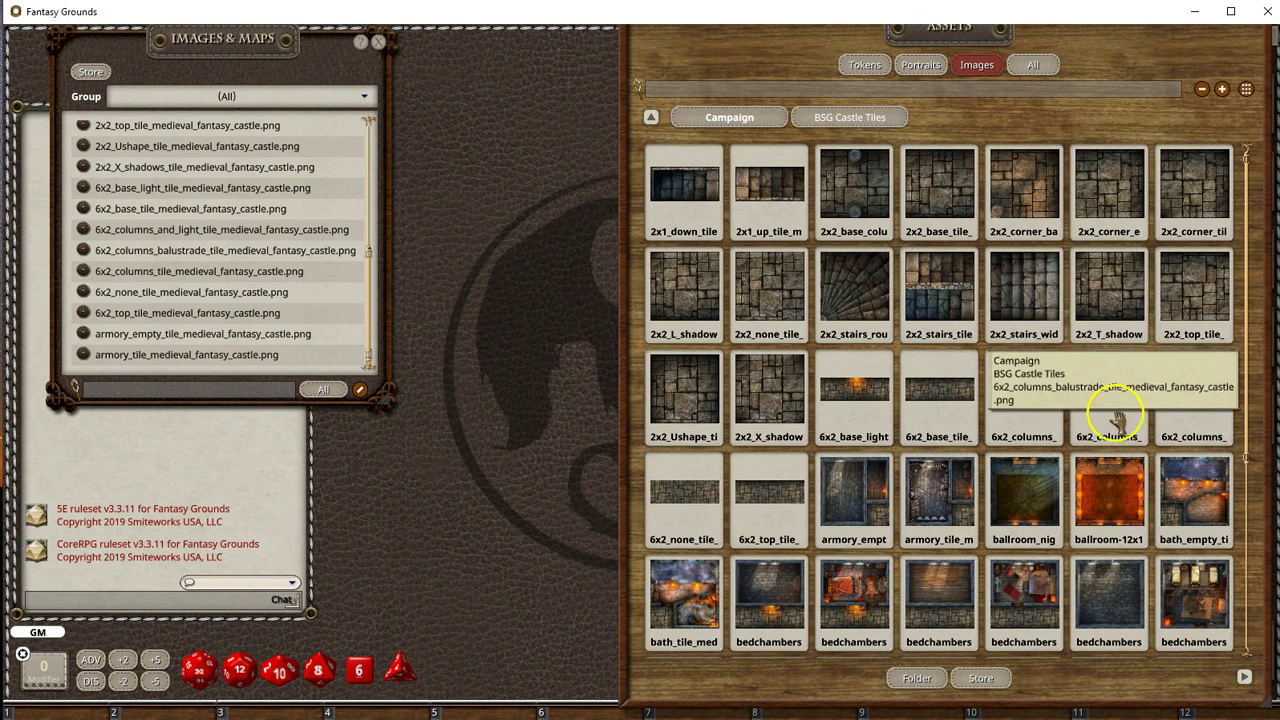
Step: Bring the empty and furnished dining_room_v2big tiles from the castle assets in as images, closing the empty one
scroll(1063, 449, up, 2)
scroll(1055, 430, down, 2)
scroll(943, 334, down, 2)
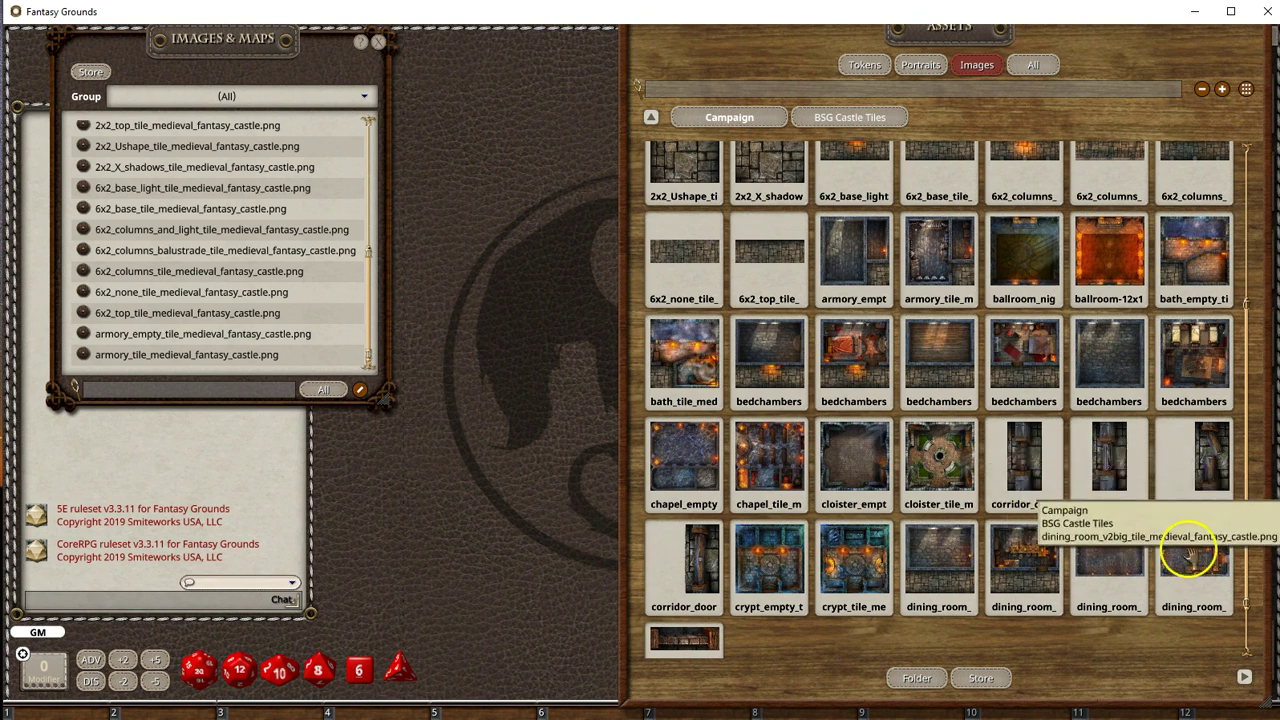
drag(1188, 571, 290, 325)
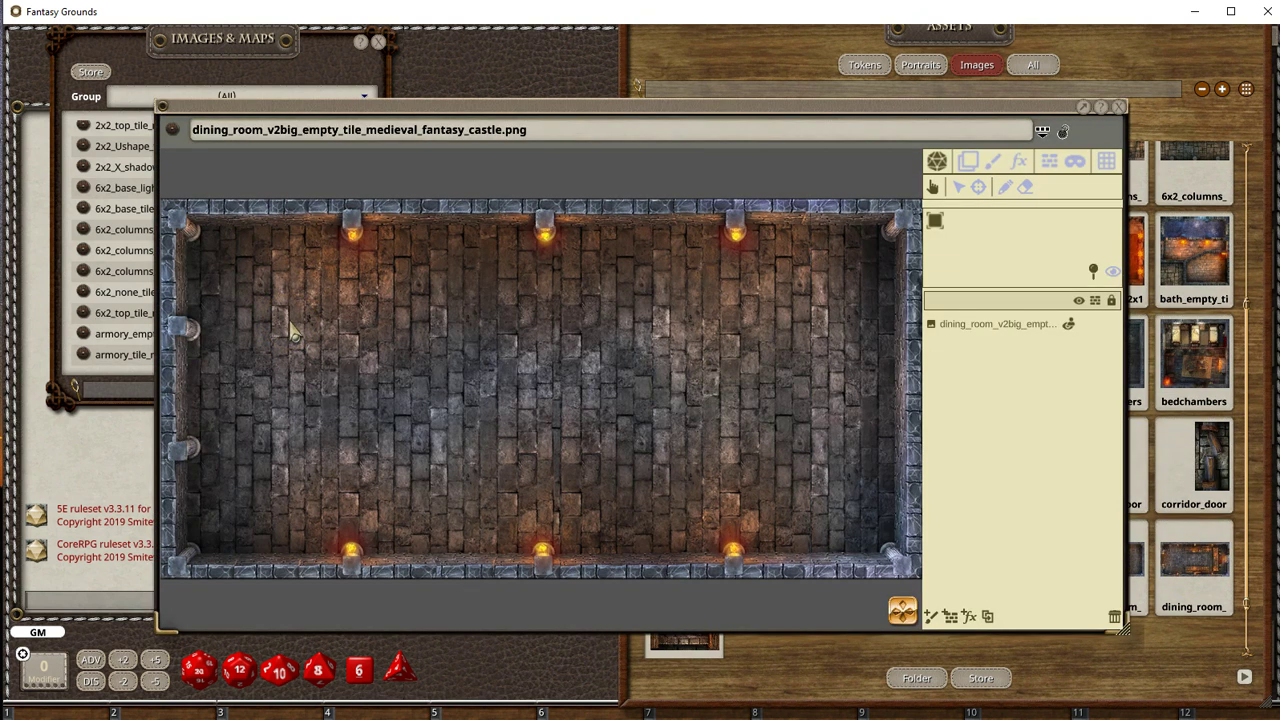
click(1119, 106)
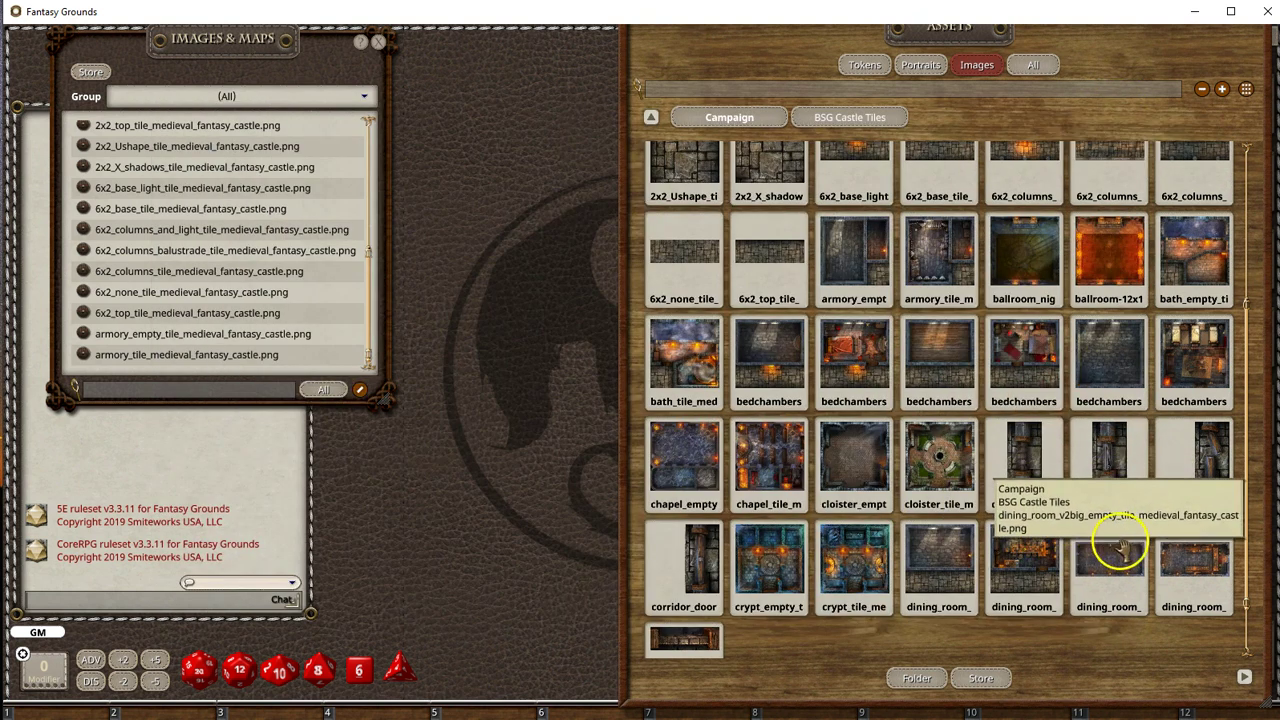
drag(1103, 528, 251, 297)
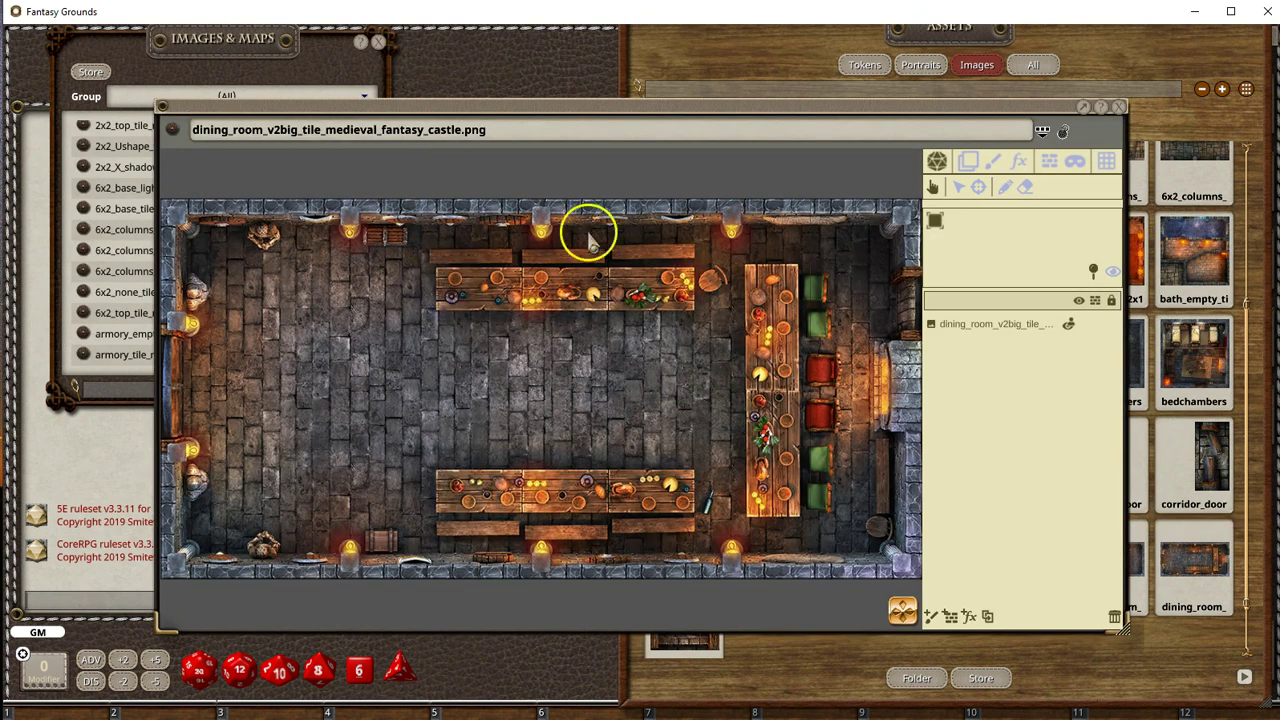
Step: Set the furnished dining room tile's grid to 100 wide and 100 high
click(1107, 160)
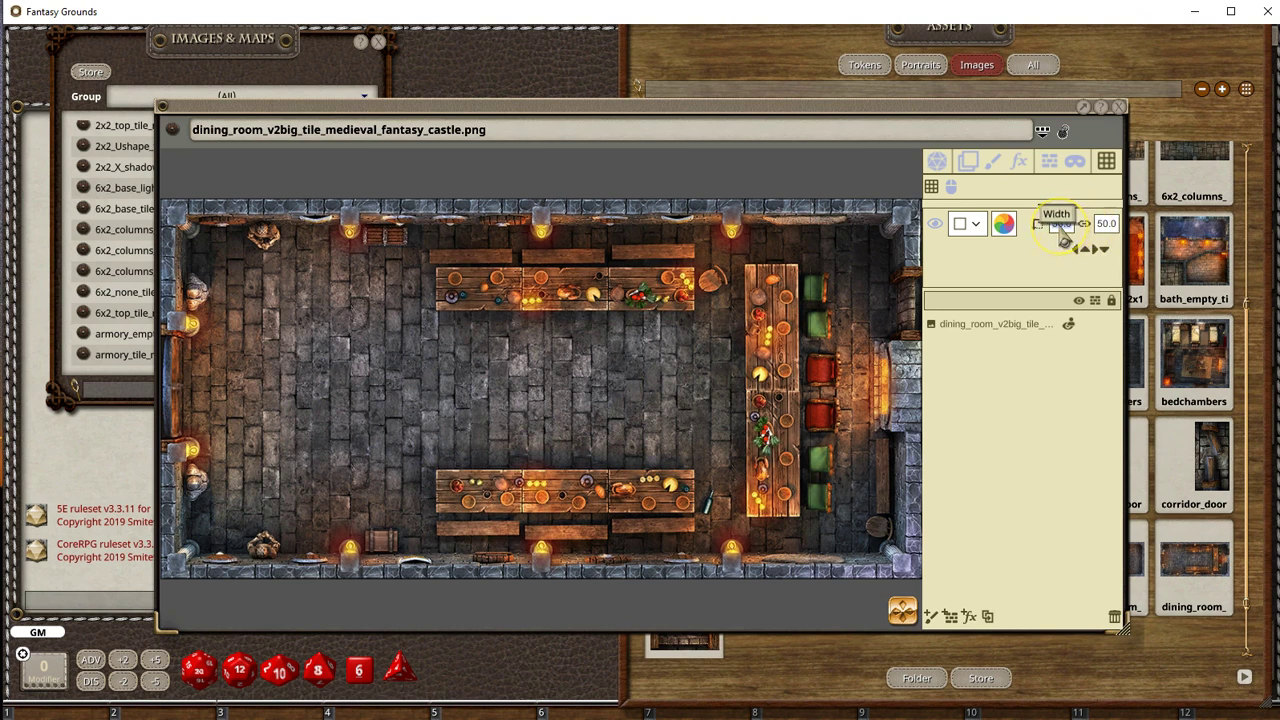
click(1106, 223)
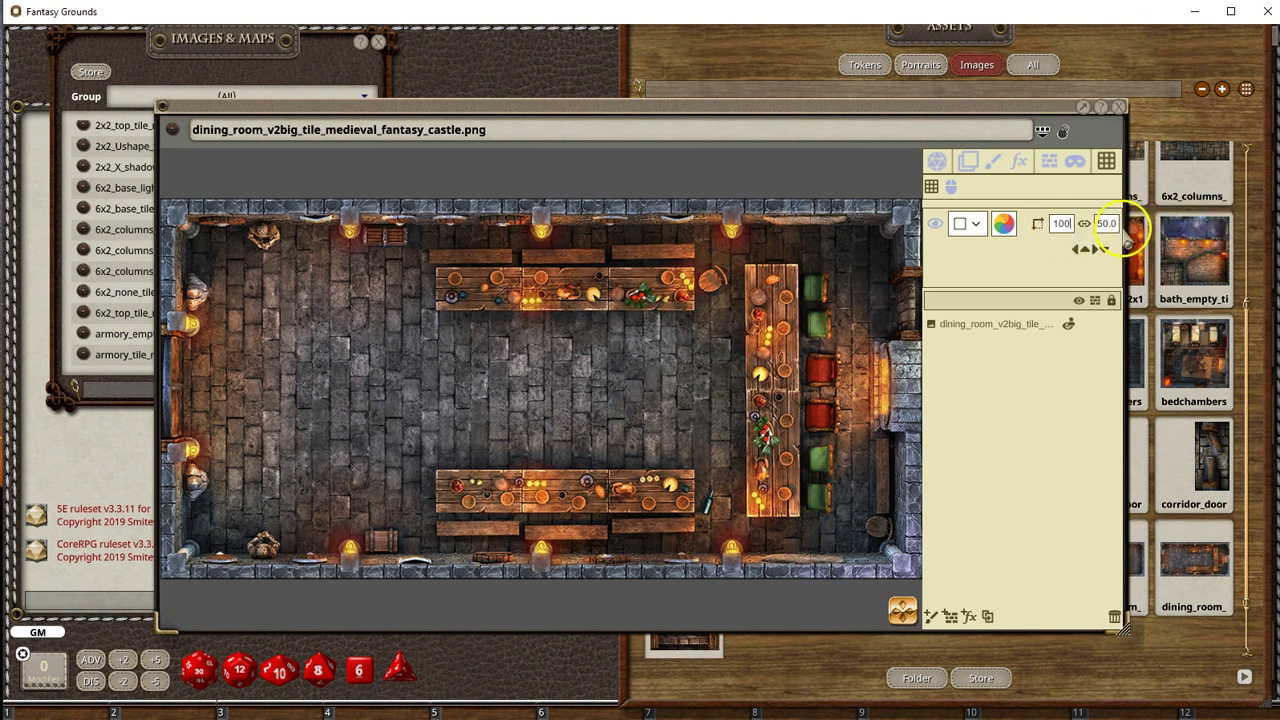
scroll(605, 312, down, 2)
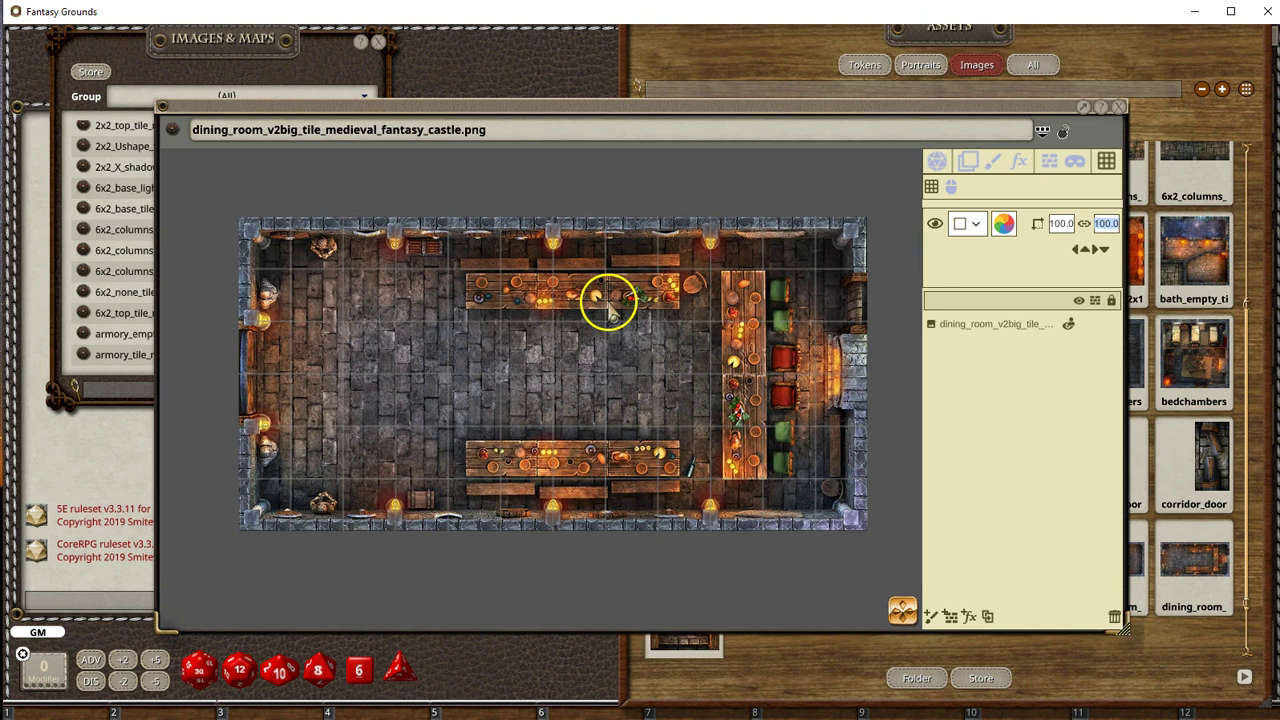
Step: Draw rectangular door occluders over the dining room's west doorway and the doorway in the upper part of its east wall
click(1049, 162)
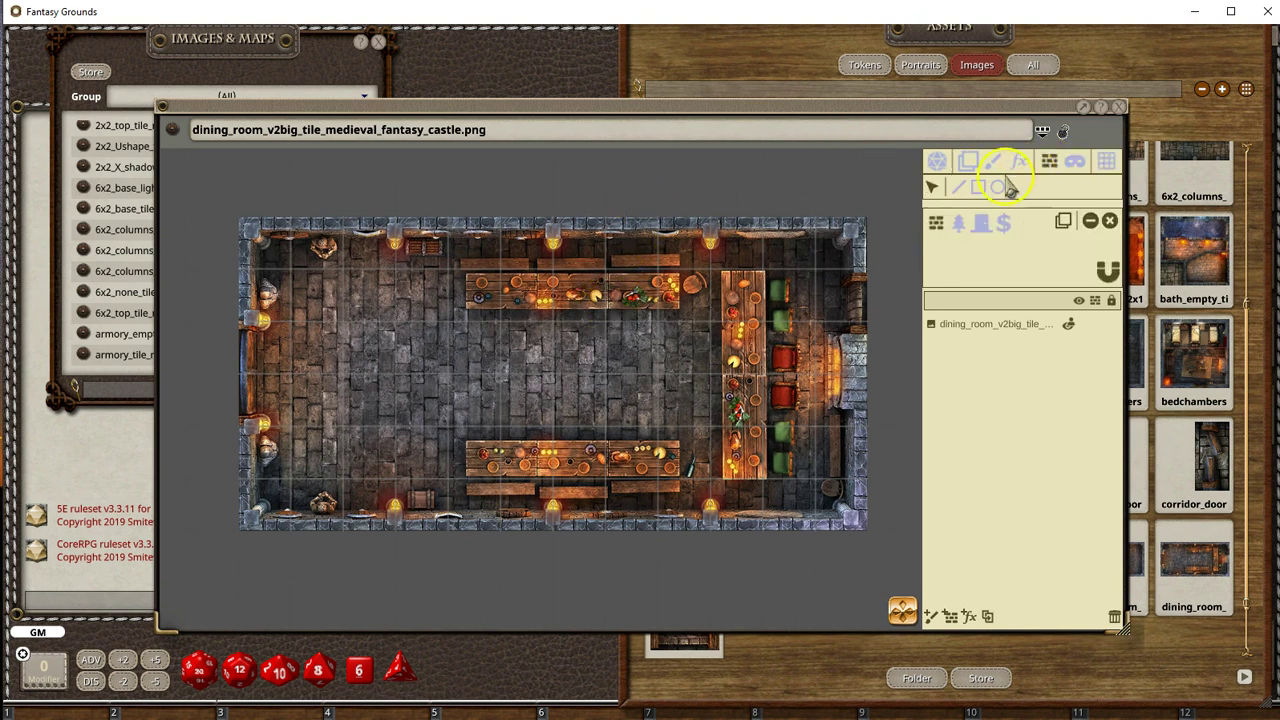
click(246, 322)
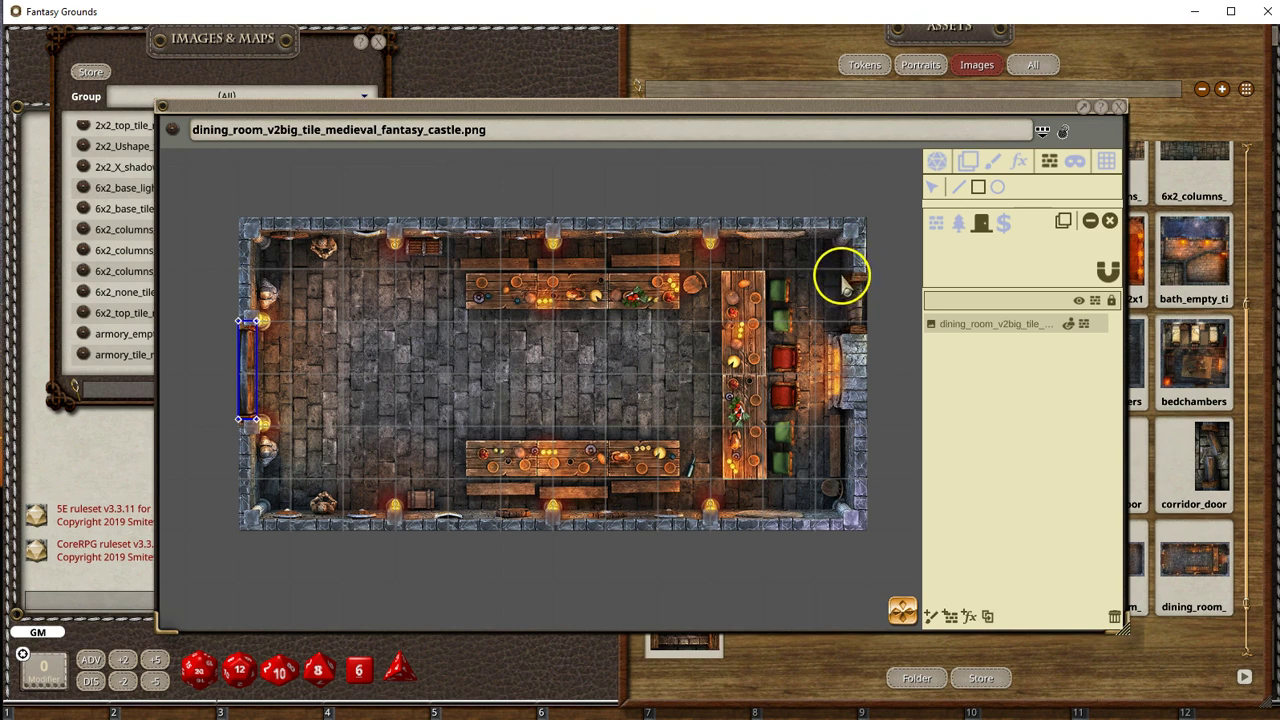
drag(843, 275, 867, 334)
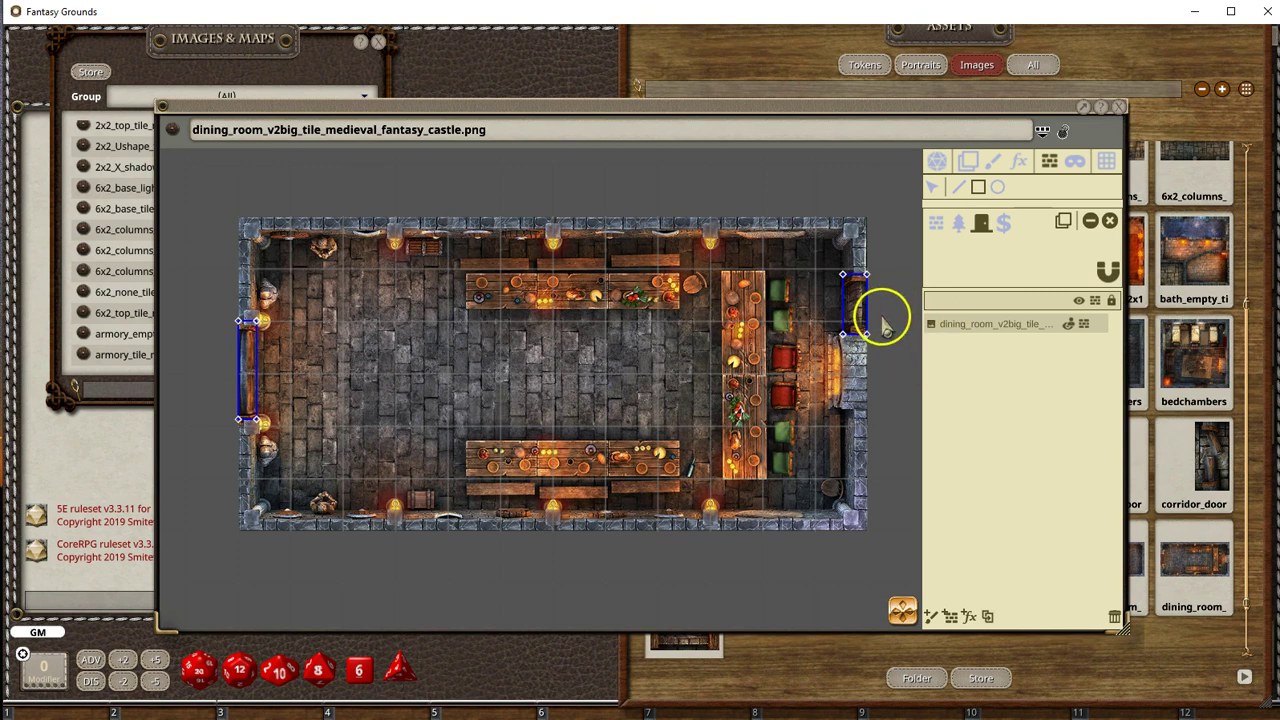
scroll(884, 322, up, 2)
scroll(875, 335, down, 2)
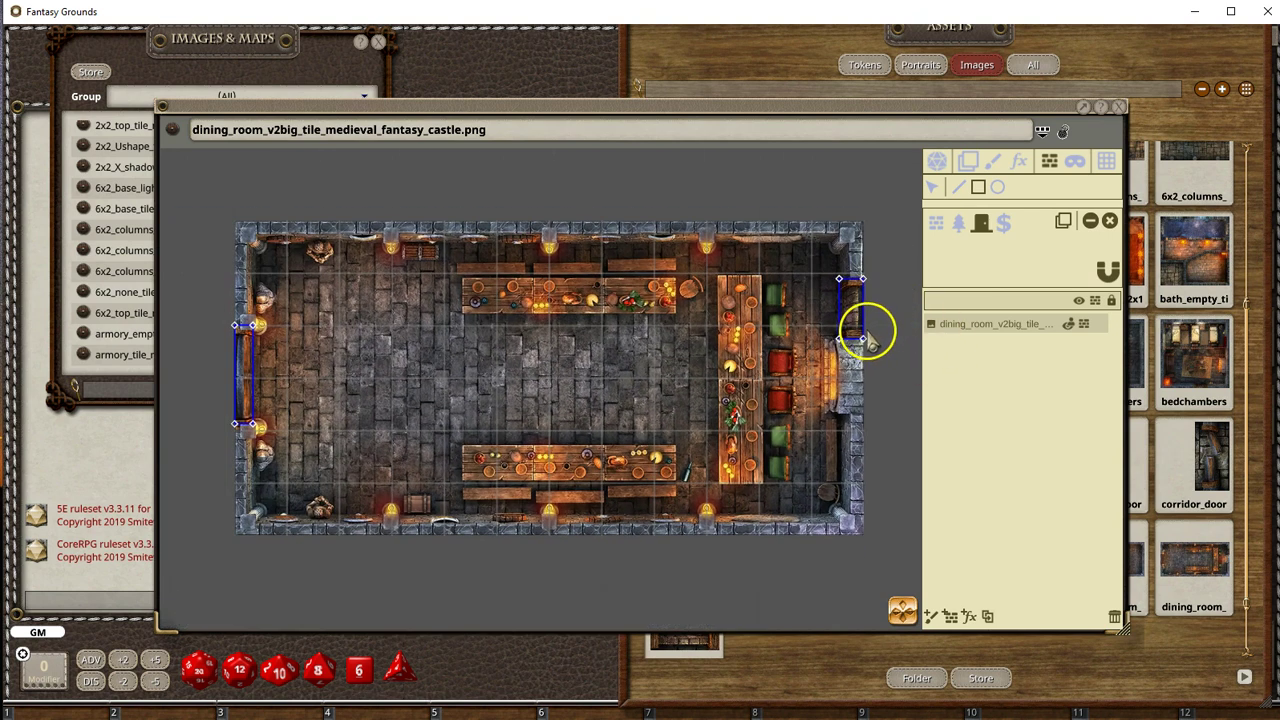
scroll(866, 338, down, 1)
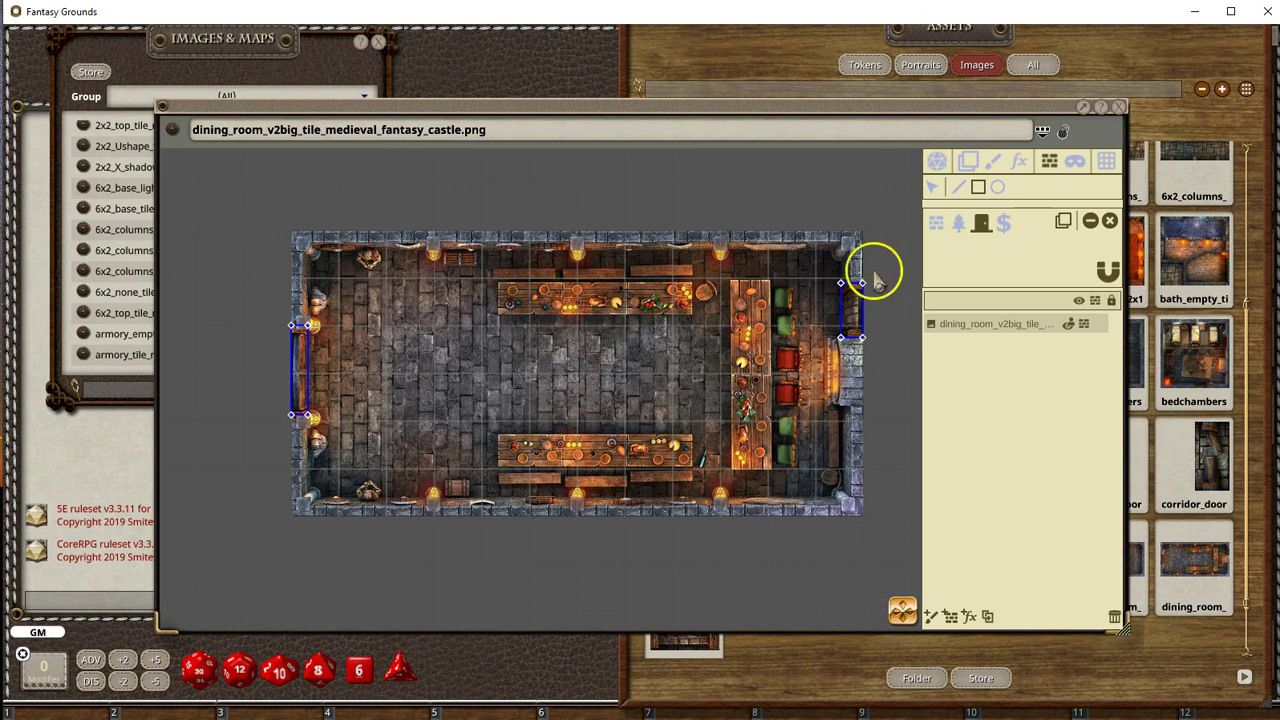
Step: Draw rectangular wall occluders over the east wall above its doorway and along the north wall of the dining room
click(938, 228)
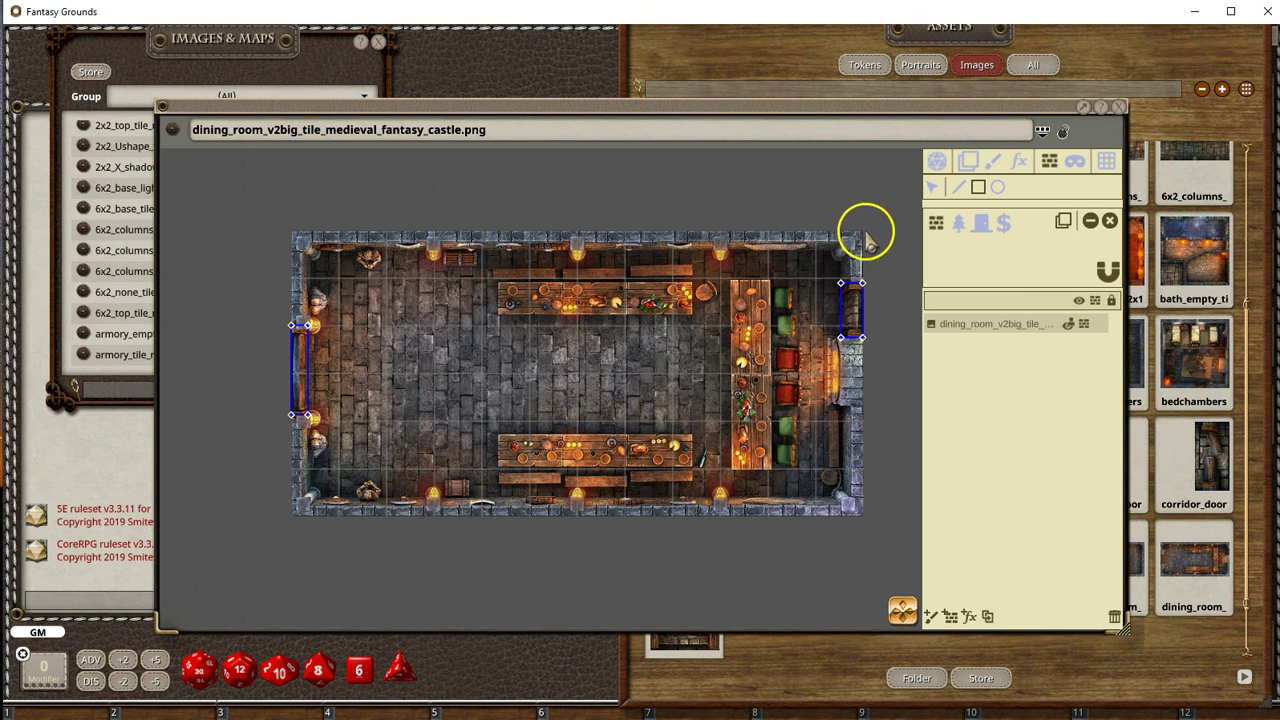
scroll(866, 235, up, 3)
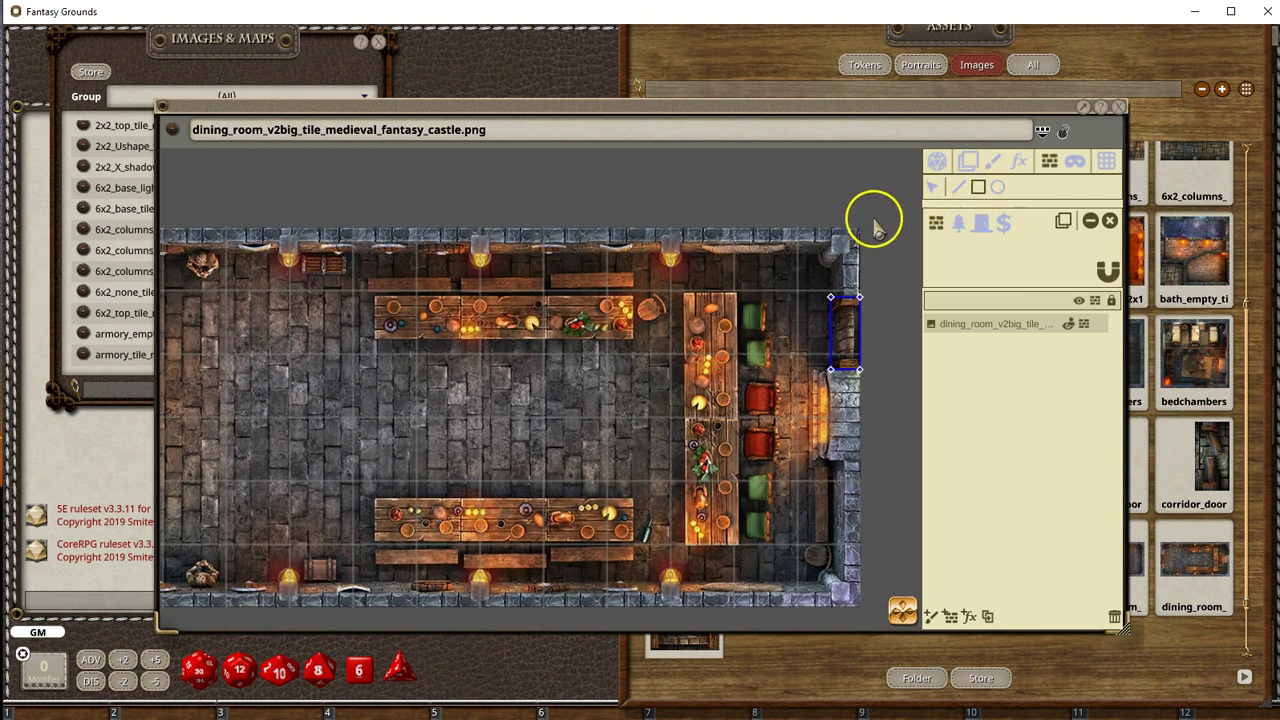
drag(858, 216, 850, 303)
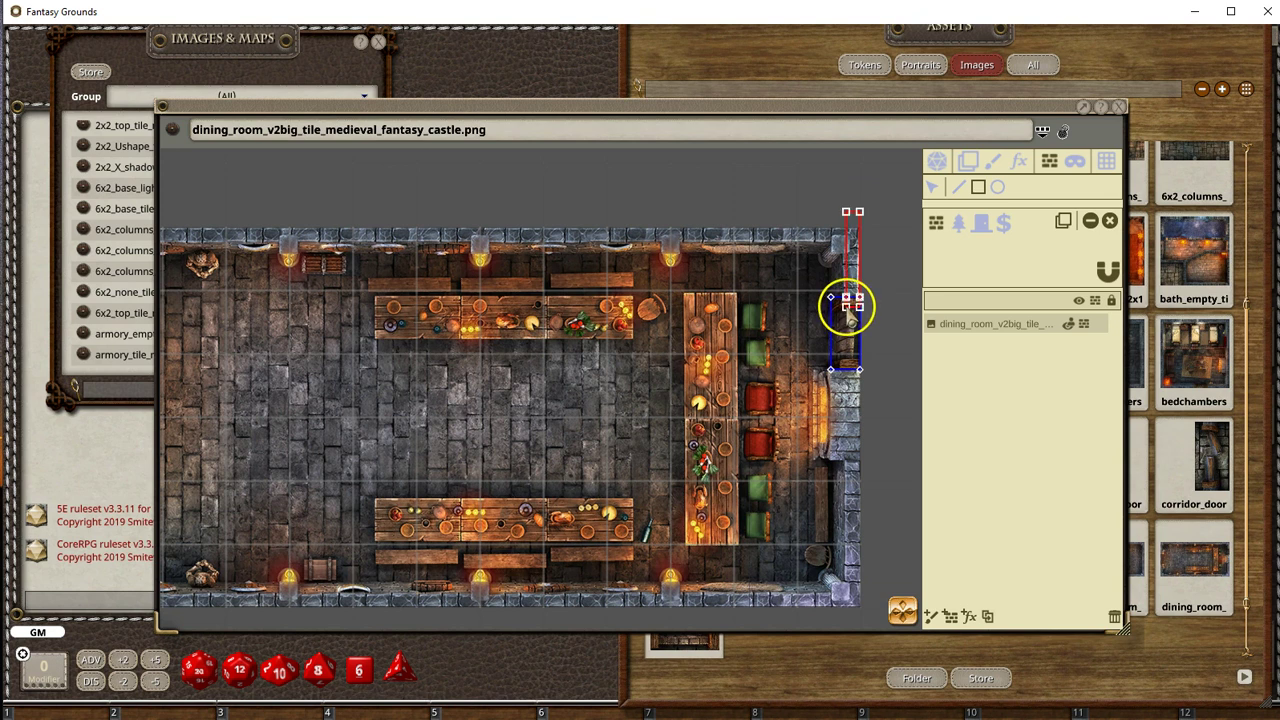
mouse_move(866, 235)
mouse_down()
mouse_move(214, 214)
mouse_move(140, 235)
mouse_move(160, 252)
mouse_up()
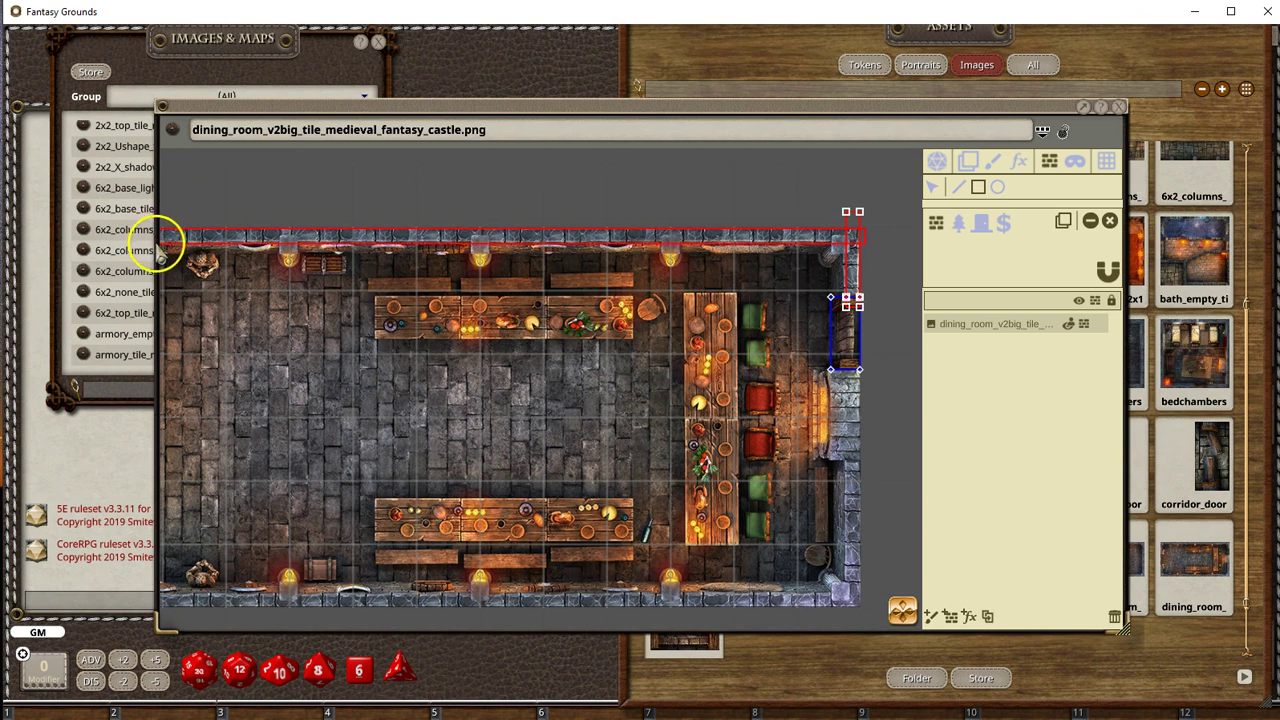
drag(157, 252, 160, 252)
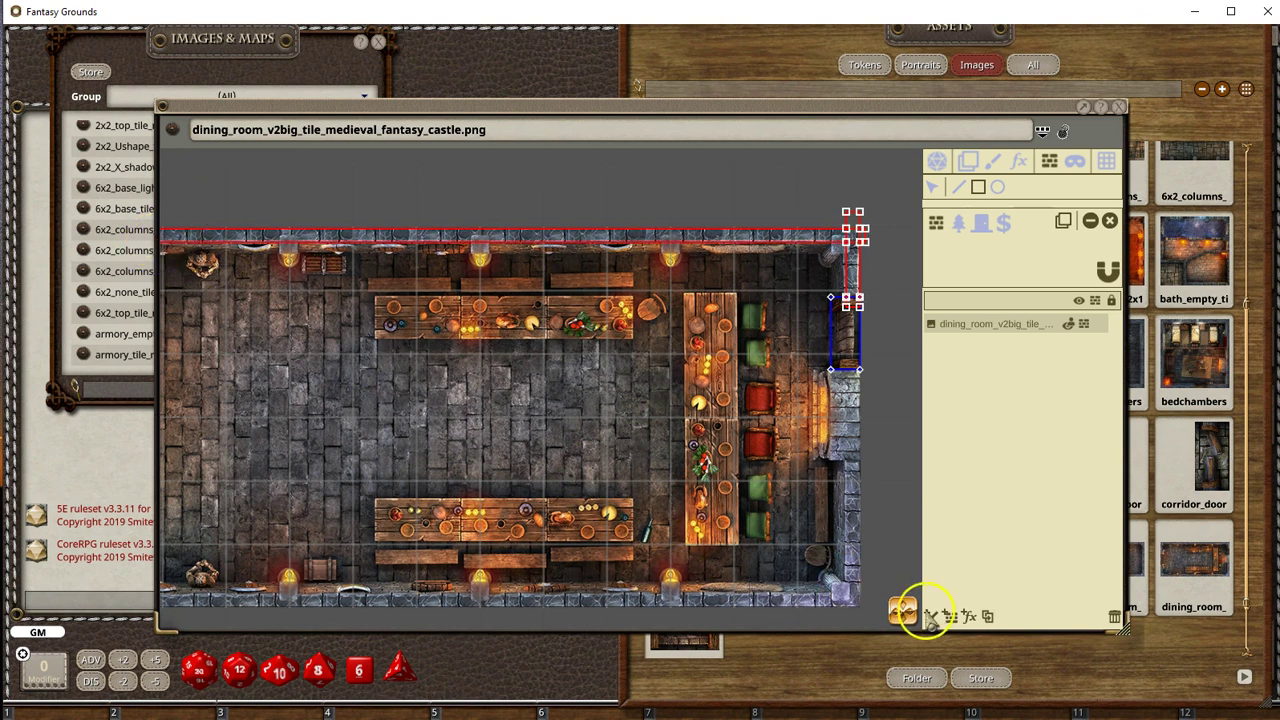
Step: Stretch the western end of the north wall's occluder out past the room's northwest corner
scroll(894, 606, left, 5)
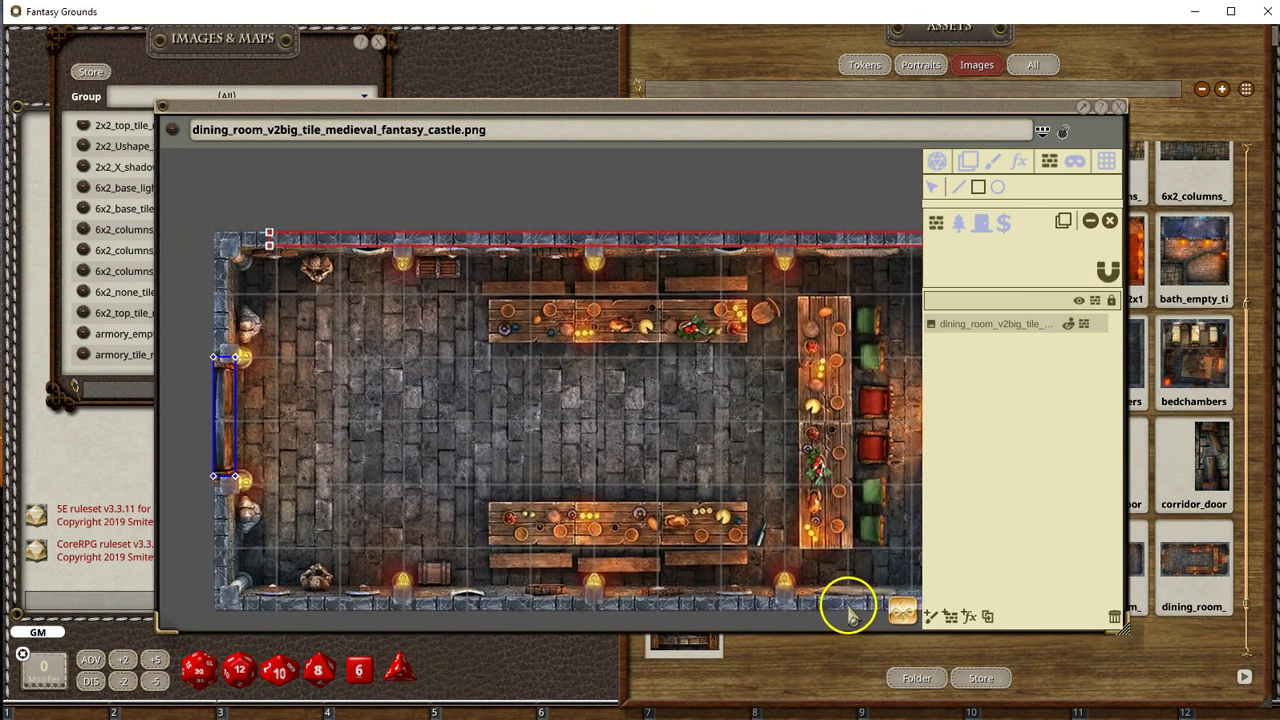
scroll(848, 612, left, 1)
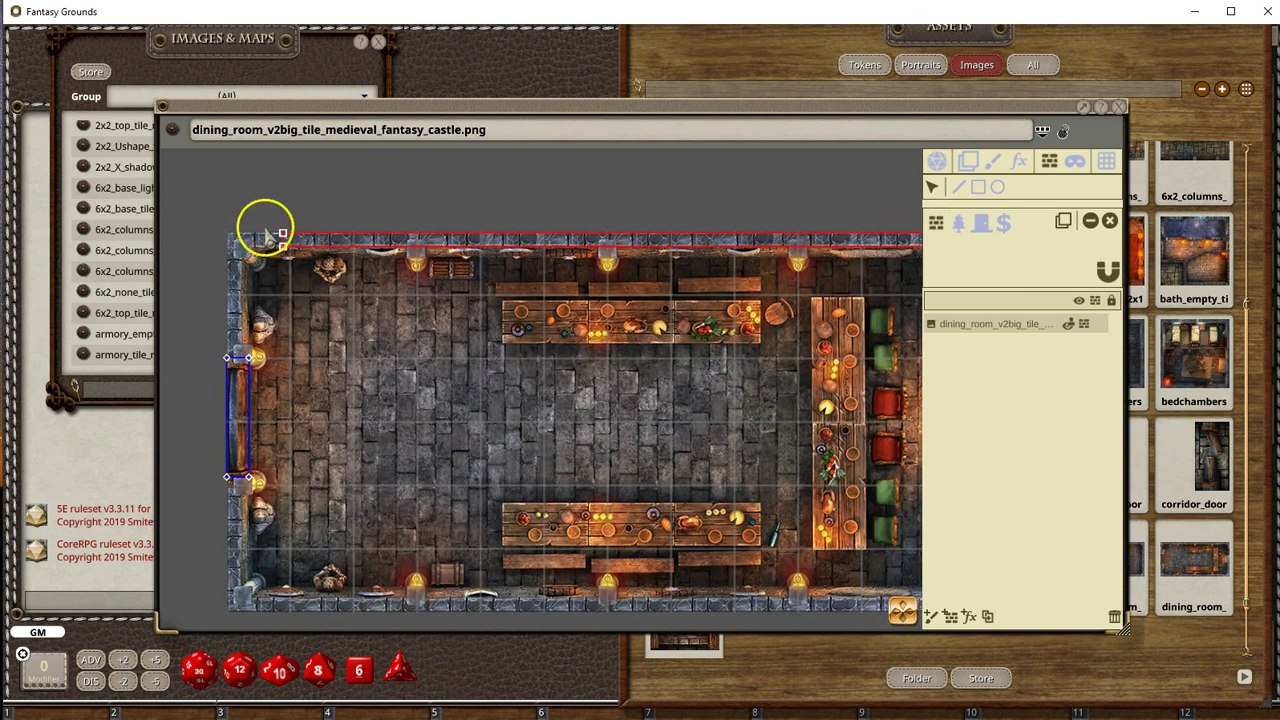
drag(281, 236, 208, 240)
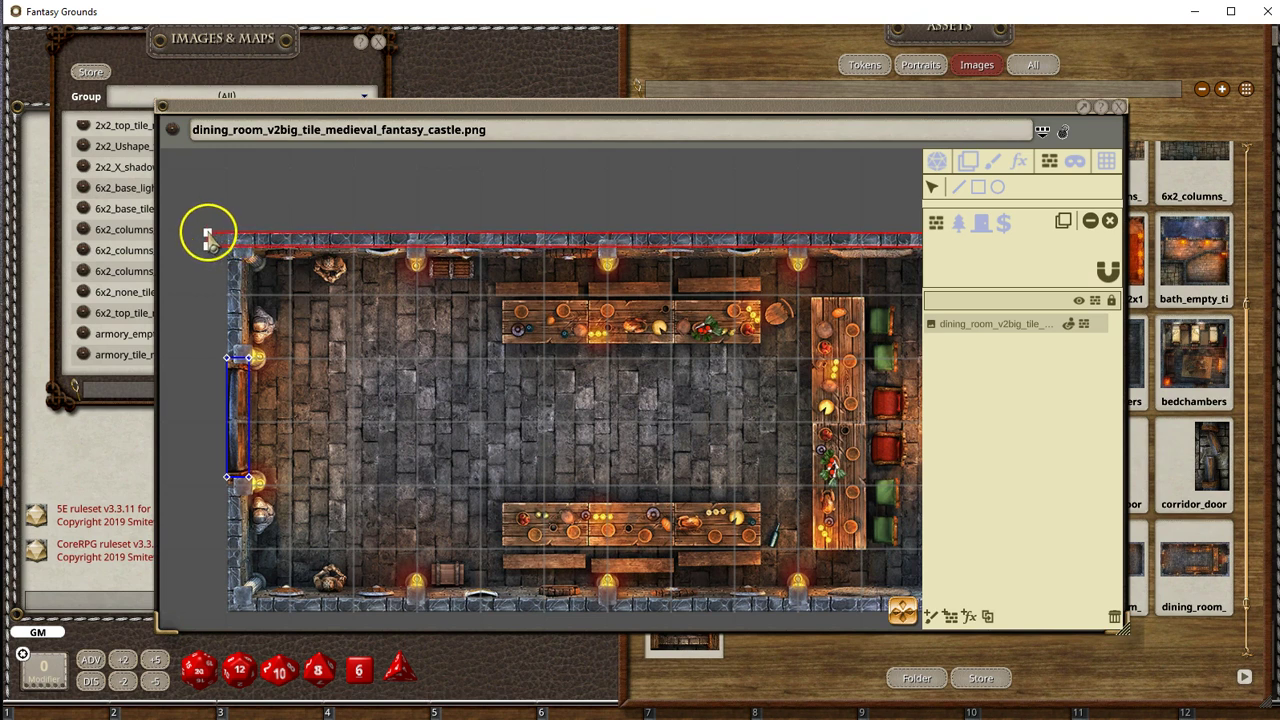
Step: Draw rectangular wall occluders over the west wall above and below its doorway, overlapping the door occluder at both ends
click(976, 188)
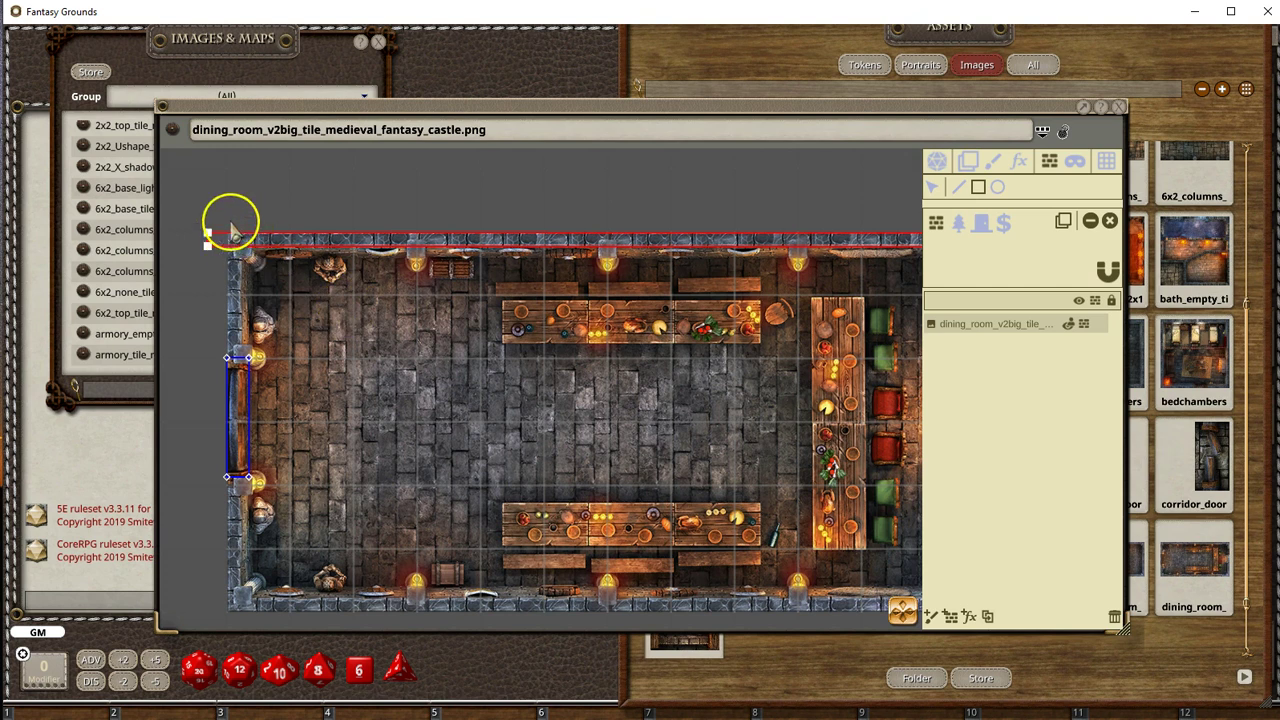
drag(229, 222, 241, 382)
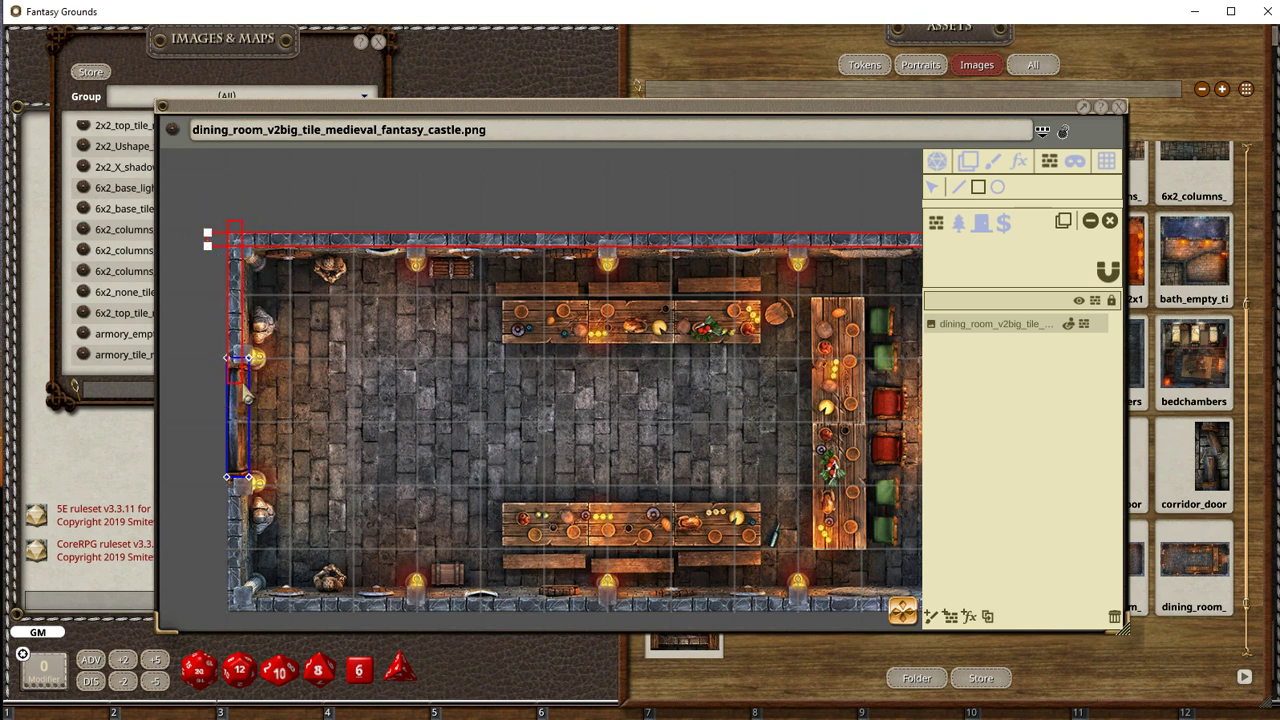
scroll(257, 510, down, 1)
scroll(251, 600, up, 3)
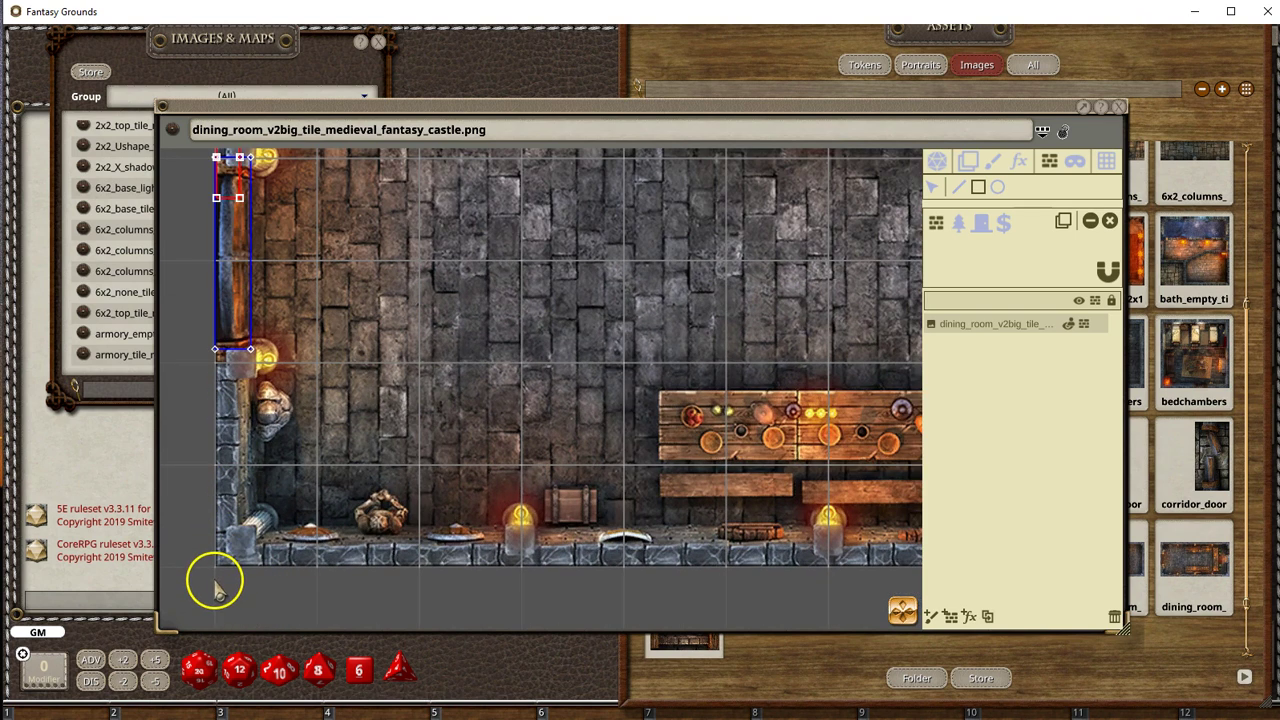
drag(218, 582, 248, 329)
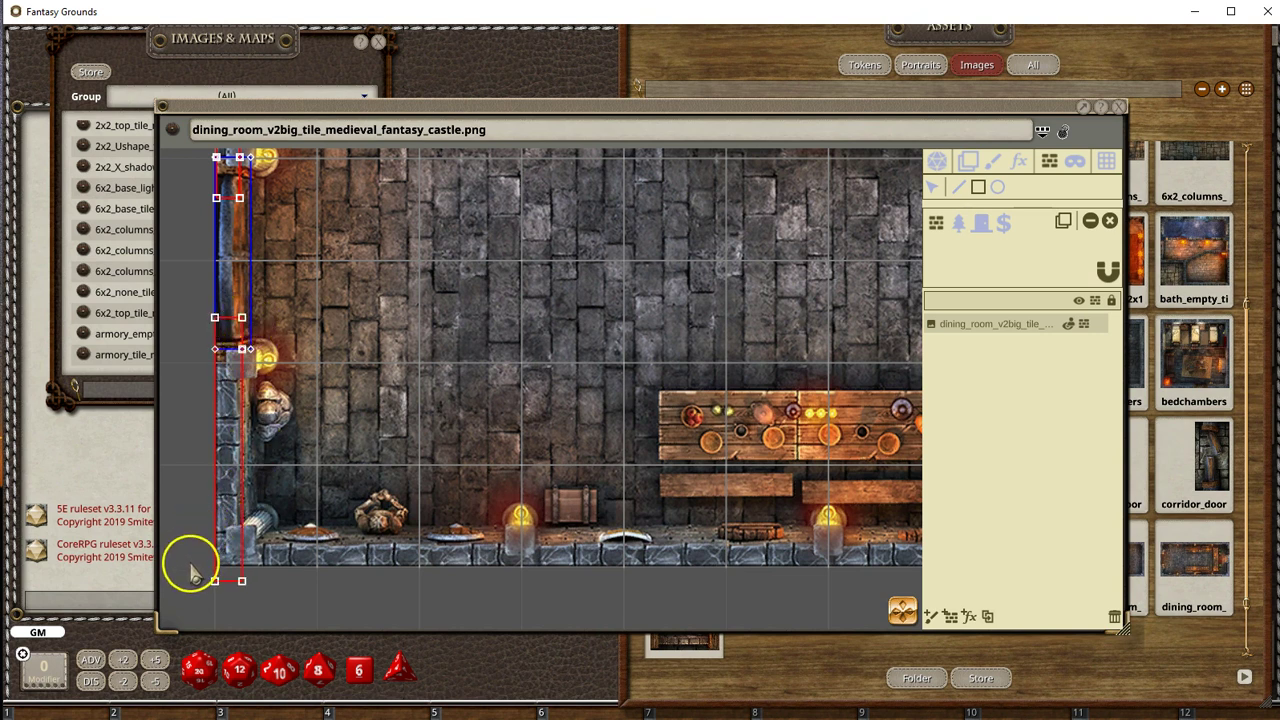
Step: Draw rectangular wall occluders along the whole south wall and over the east wall below its doorway
scroll(193, 572, down, 3)
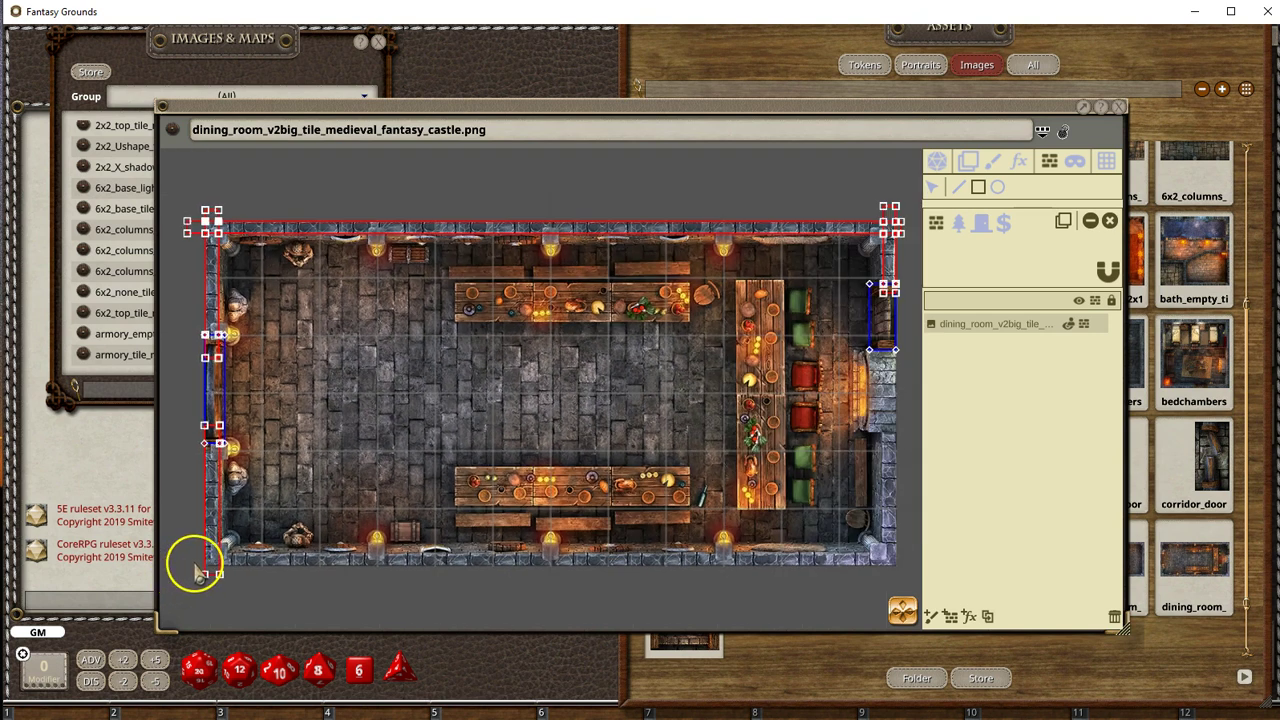
drag(197, 560, 914, 558)
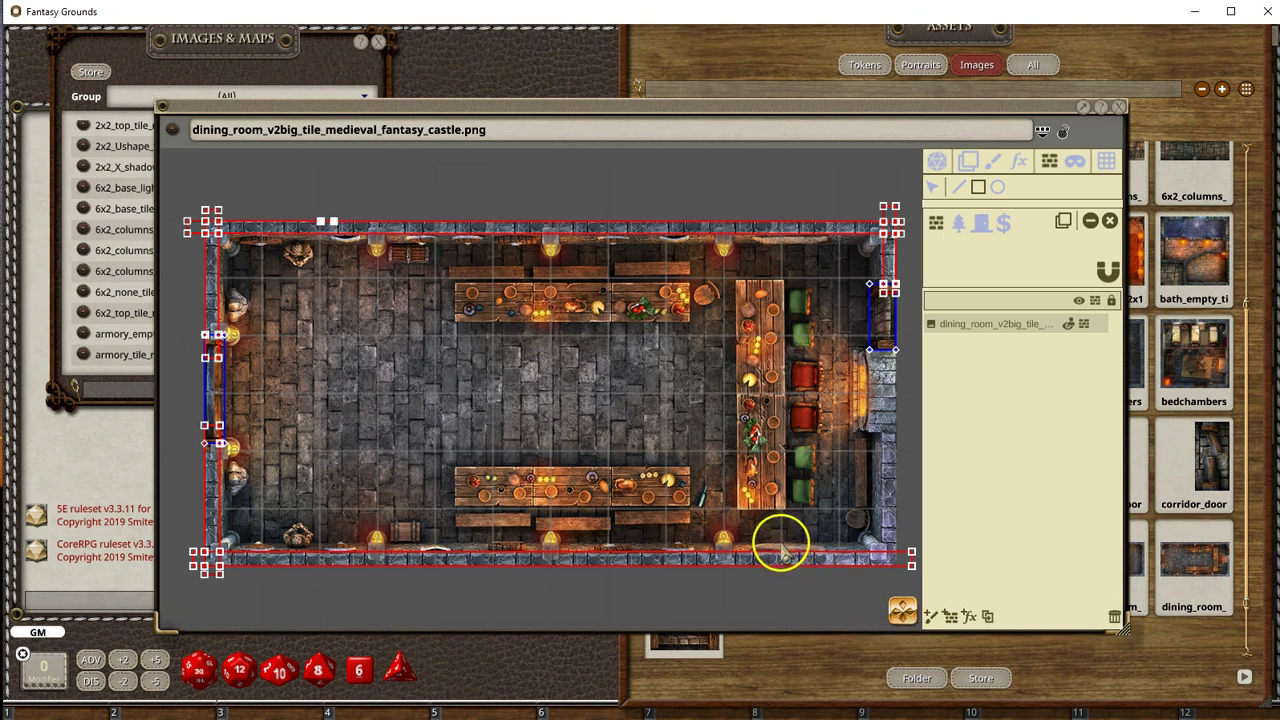
click(933, 188)
scroll(791, 457, right, 2)
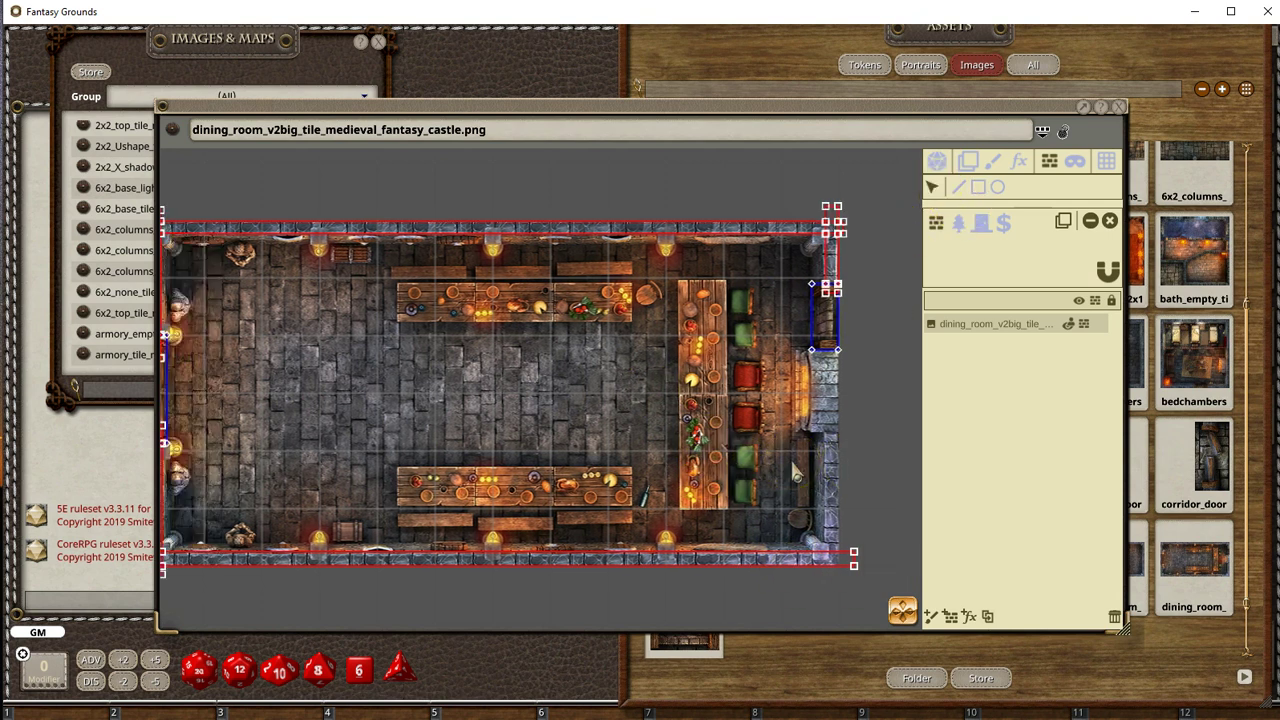
scroll(790, 458, left, 2)
scroll(790, 458, right, 4)
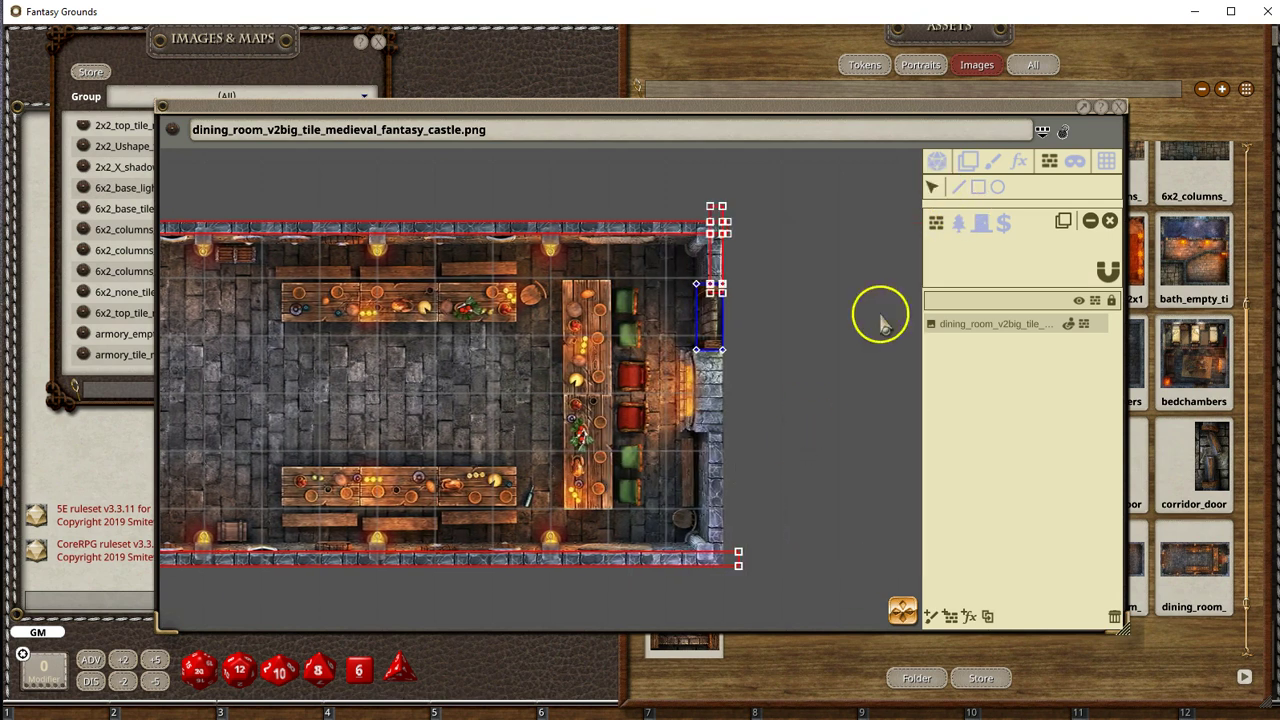
scroll(760, 525, up, 3)
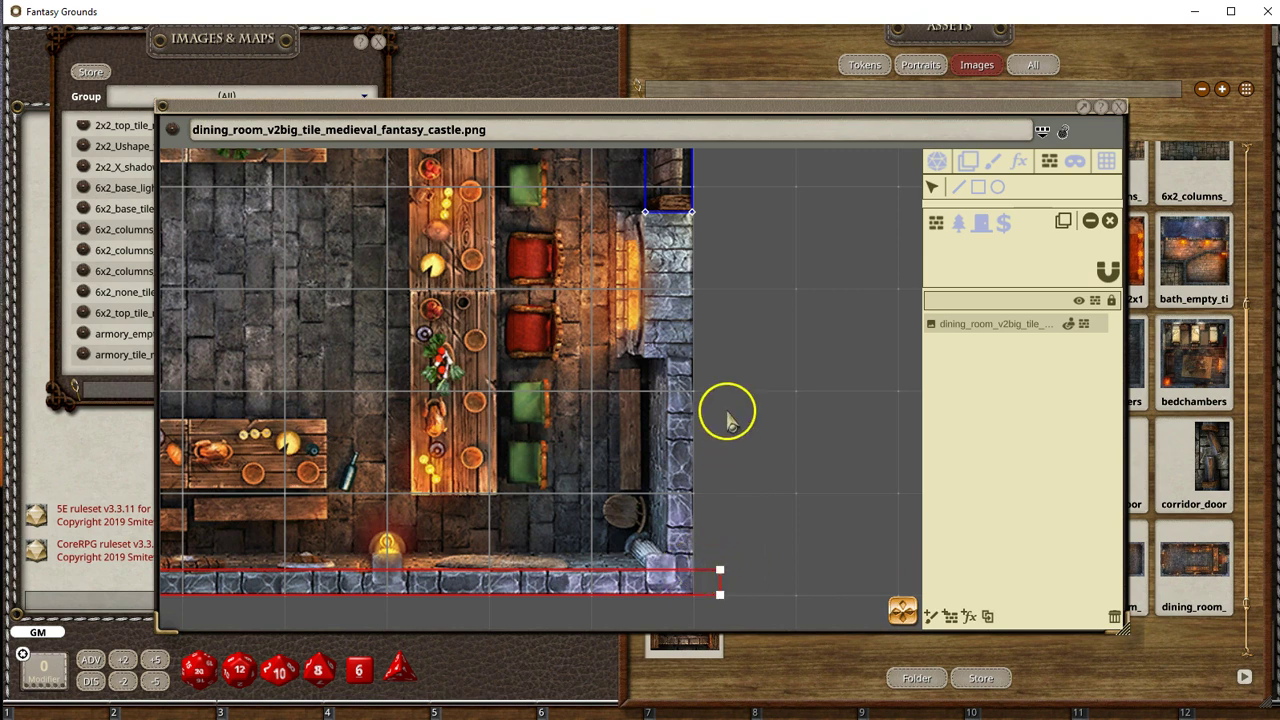
scroll(833, 415, down, 2)
click(987, 196)
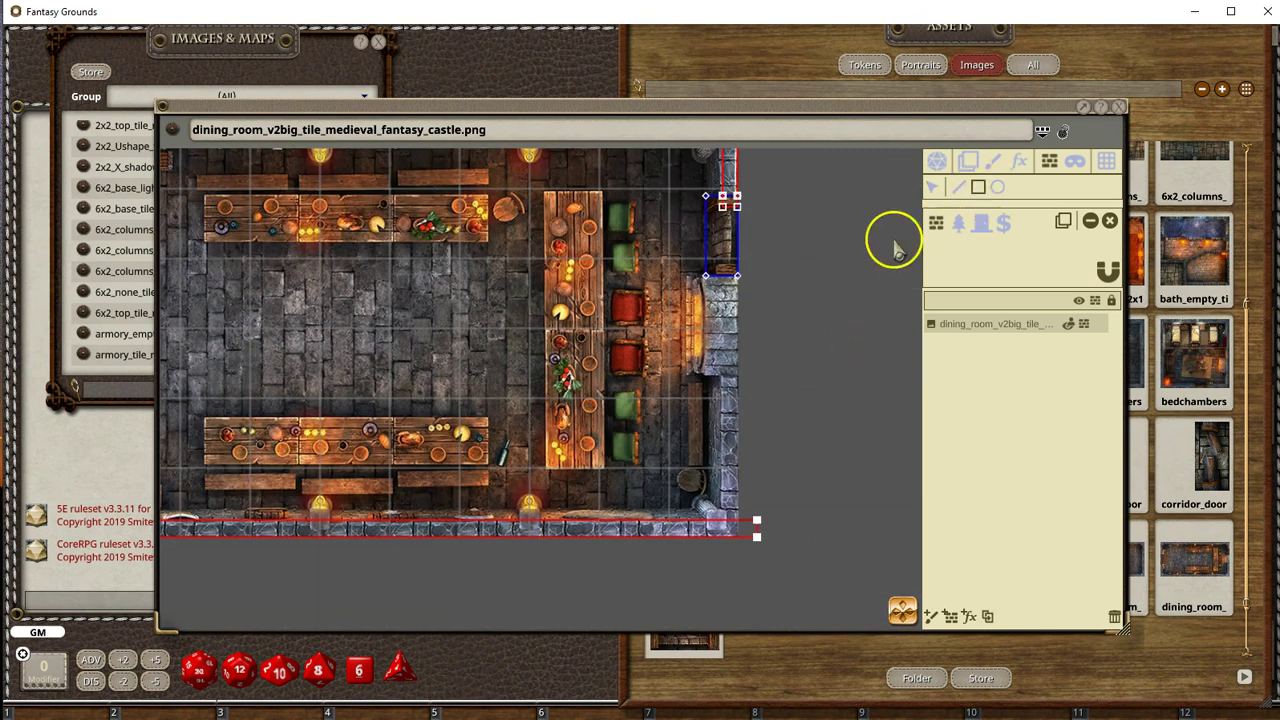
drag(739, 553, 718, 272)
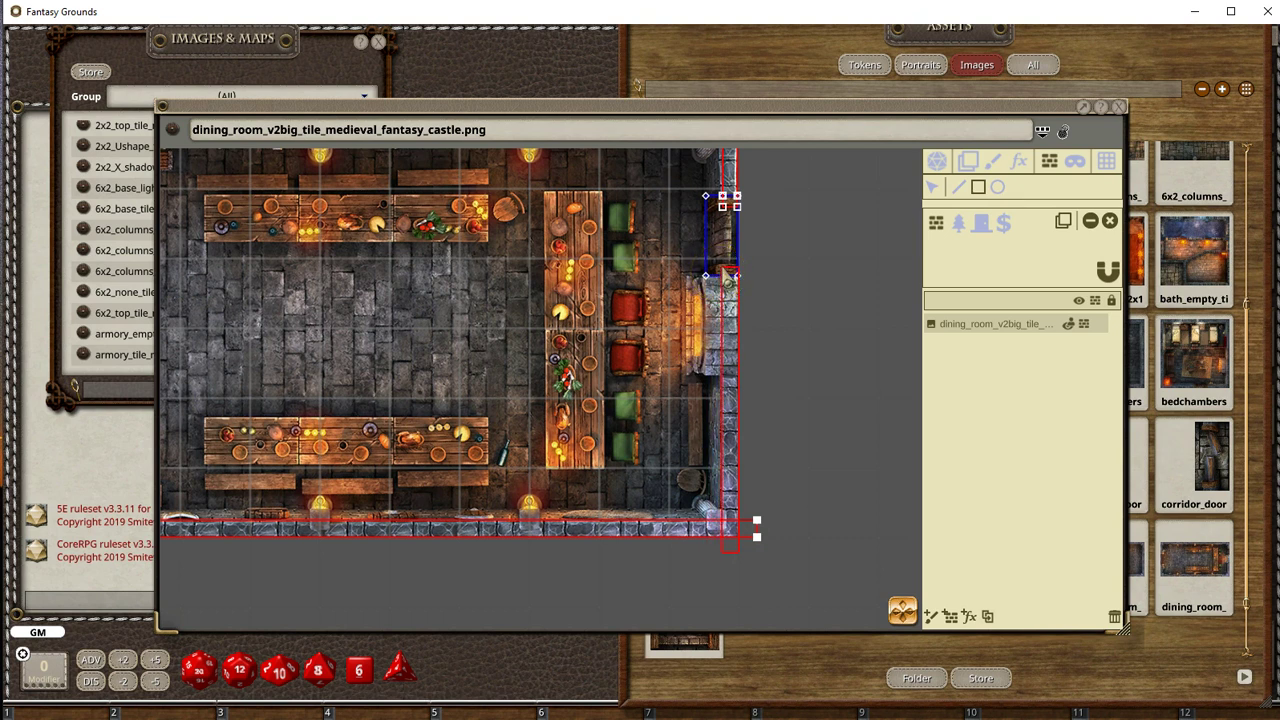
Step: Delete the wall occluder points overlapping the east door so the walls end at the door's upper and lower edges
scroll(751, 366, up, 2)
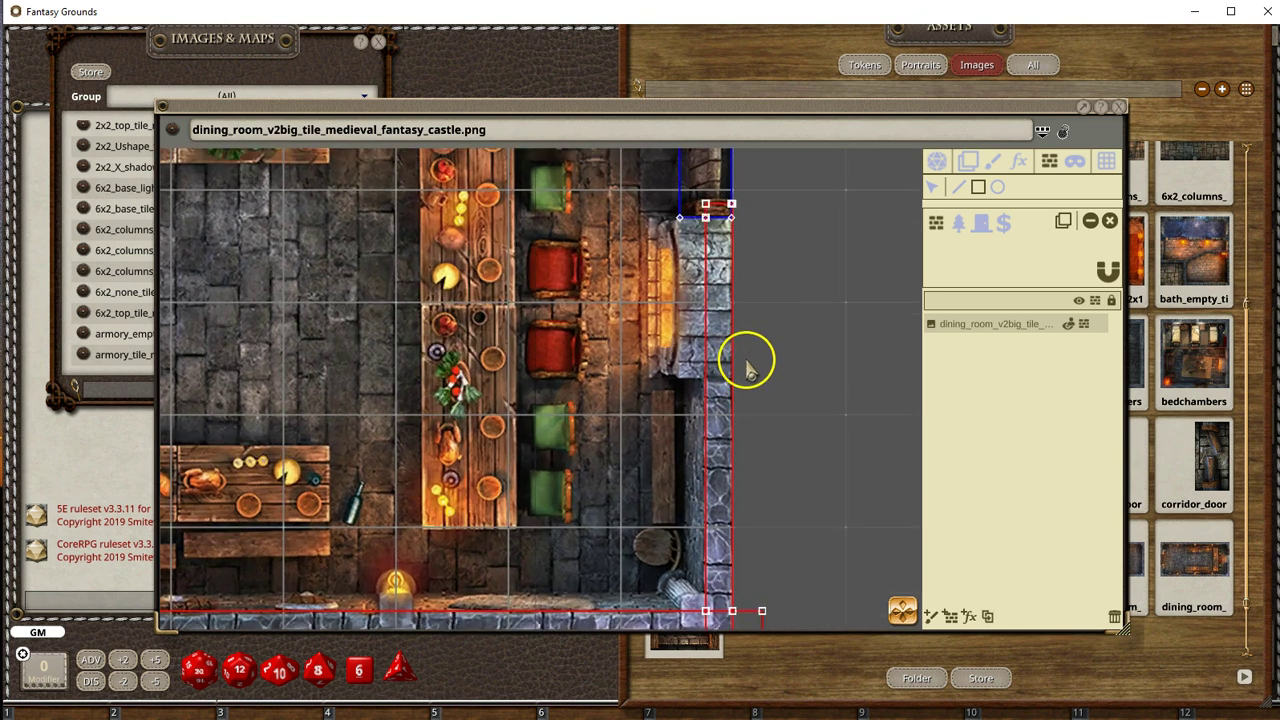
scroll(714, 340, down, 2)
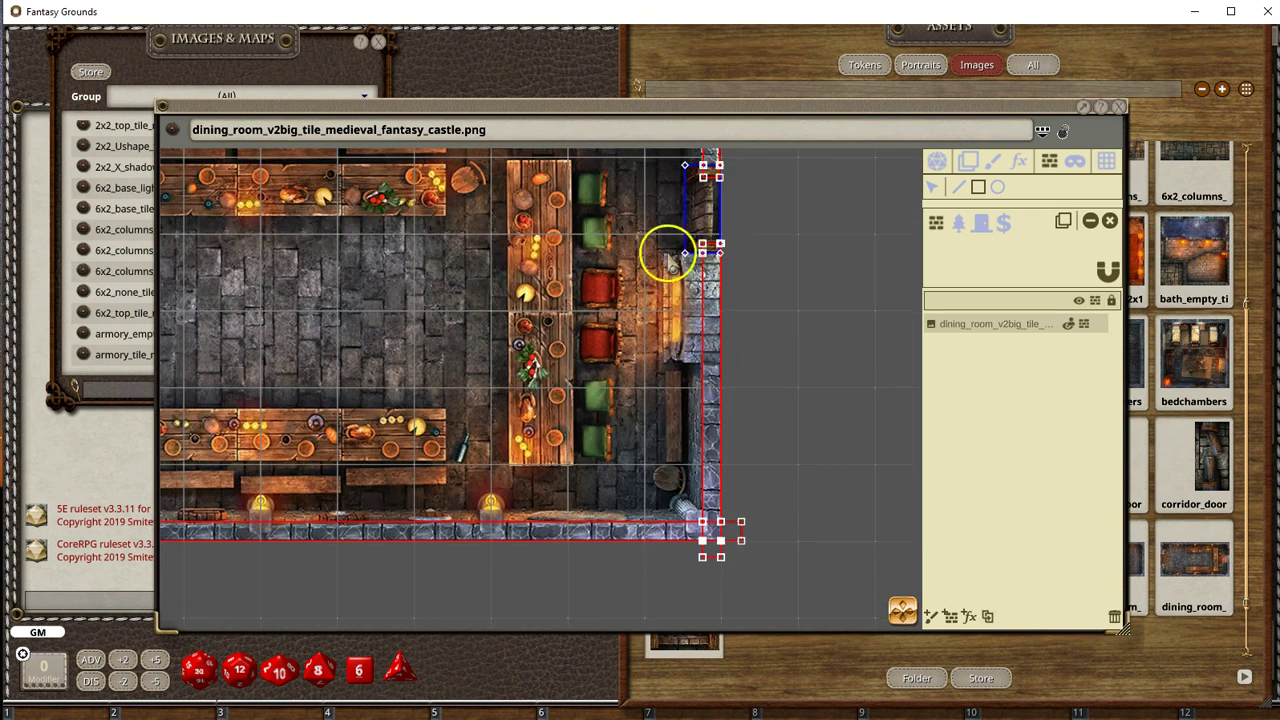
scroll(707, 255, up, 2)
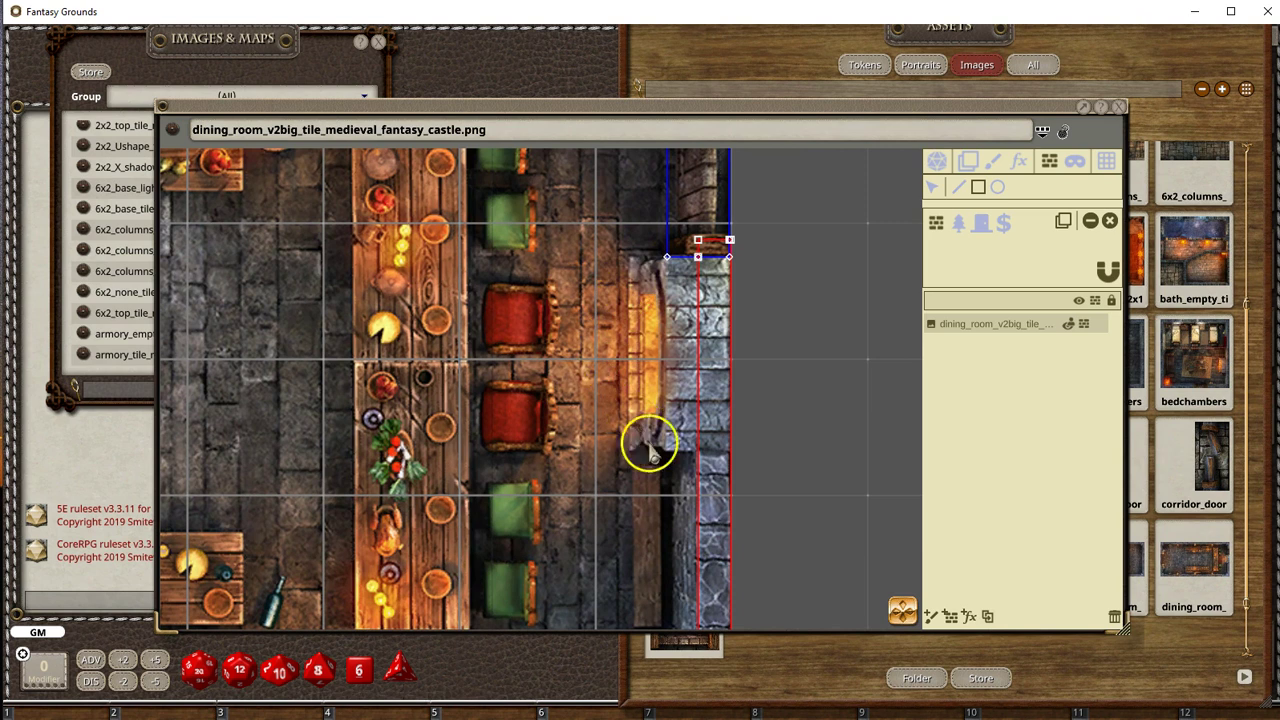
scroll(660, 290, down, 2)
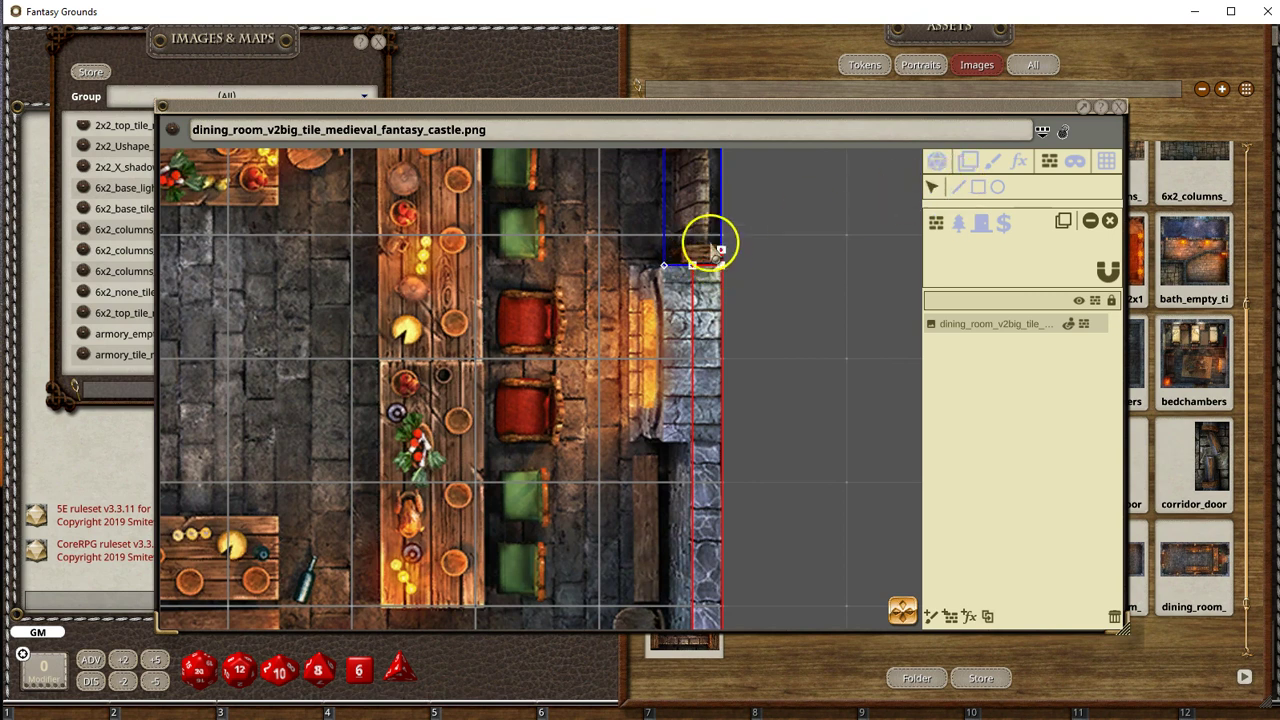
scroll(745, 385, down, 2)
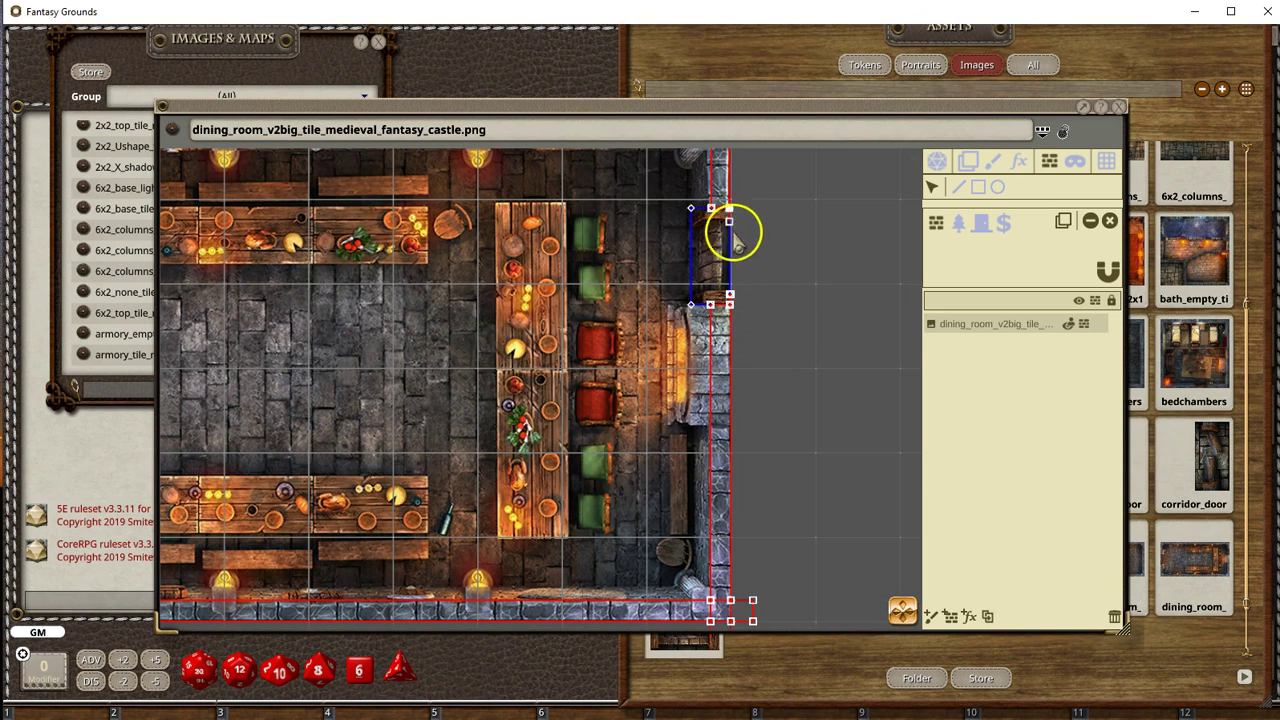
scroll(771, 262, up, 1)
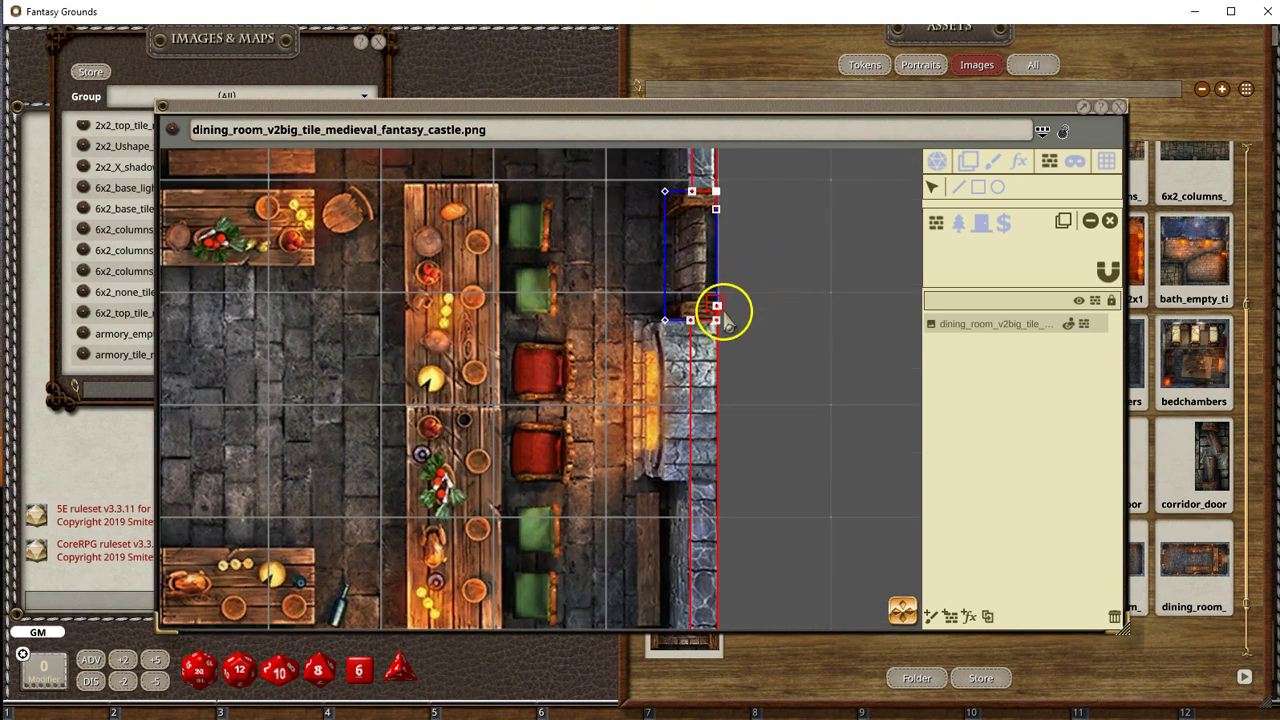
drag(716, 306, 717, 321)
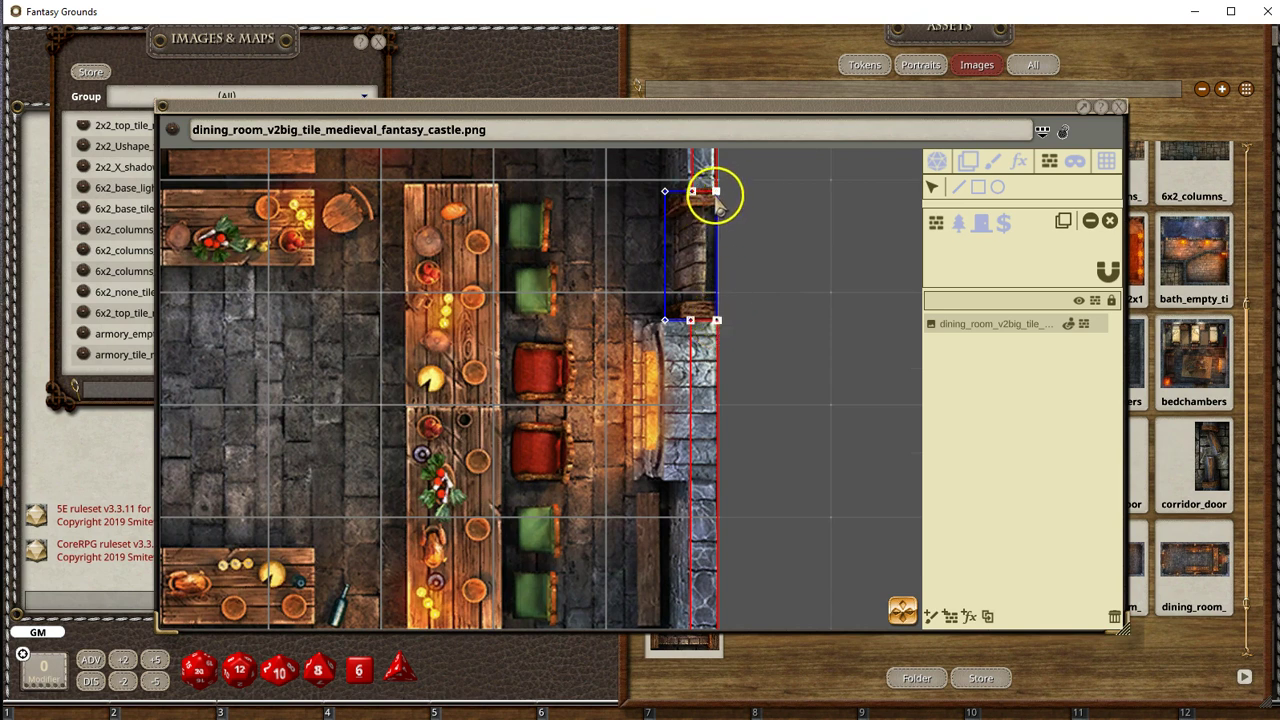
scroll(745, 355, down, 2)
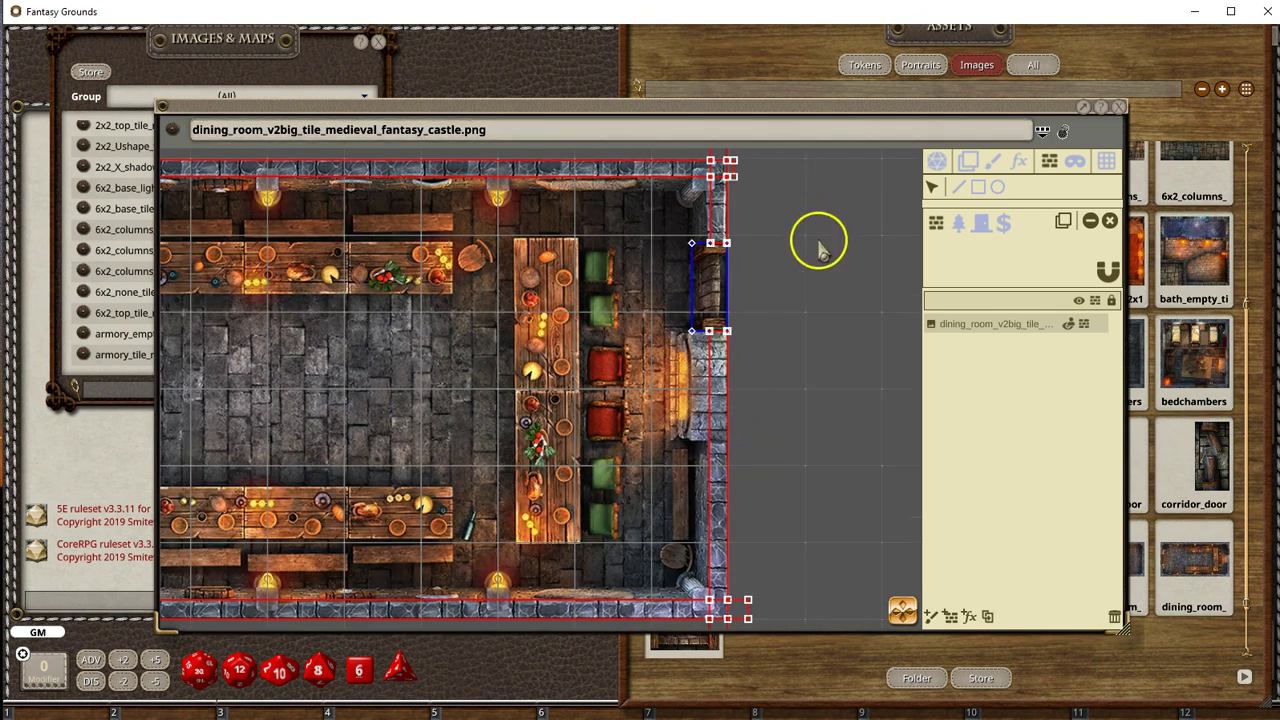
scroll(780, 190, up, 1)
scroll(770, 185, down, 1)
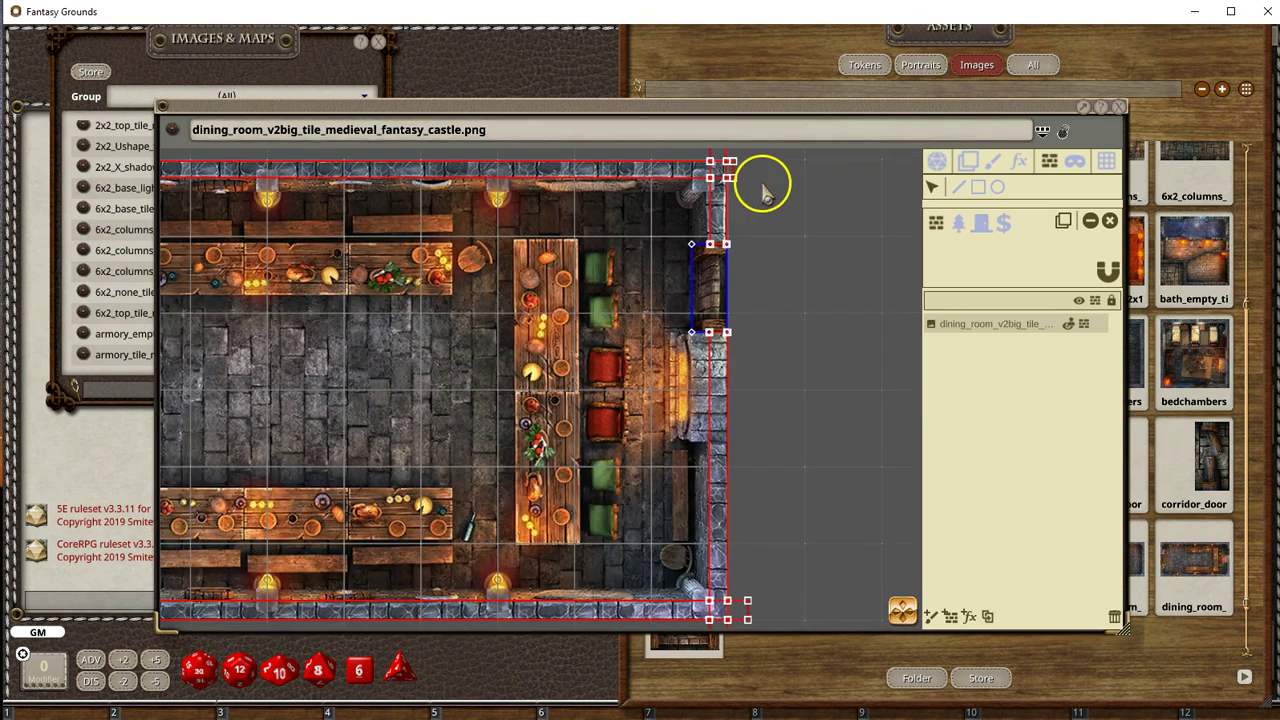
Step: Delete the wall occluder ends that stick out beyond the room's northeast and northwest corners
drag(762, 190, 751, 343)
scroll(751, 343, up, 2)
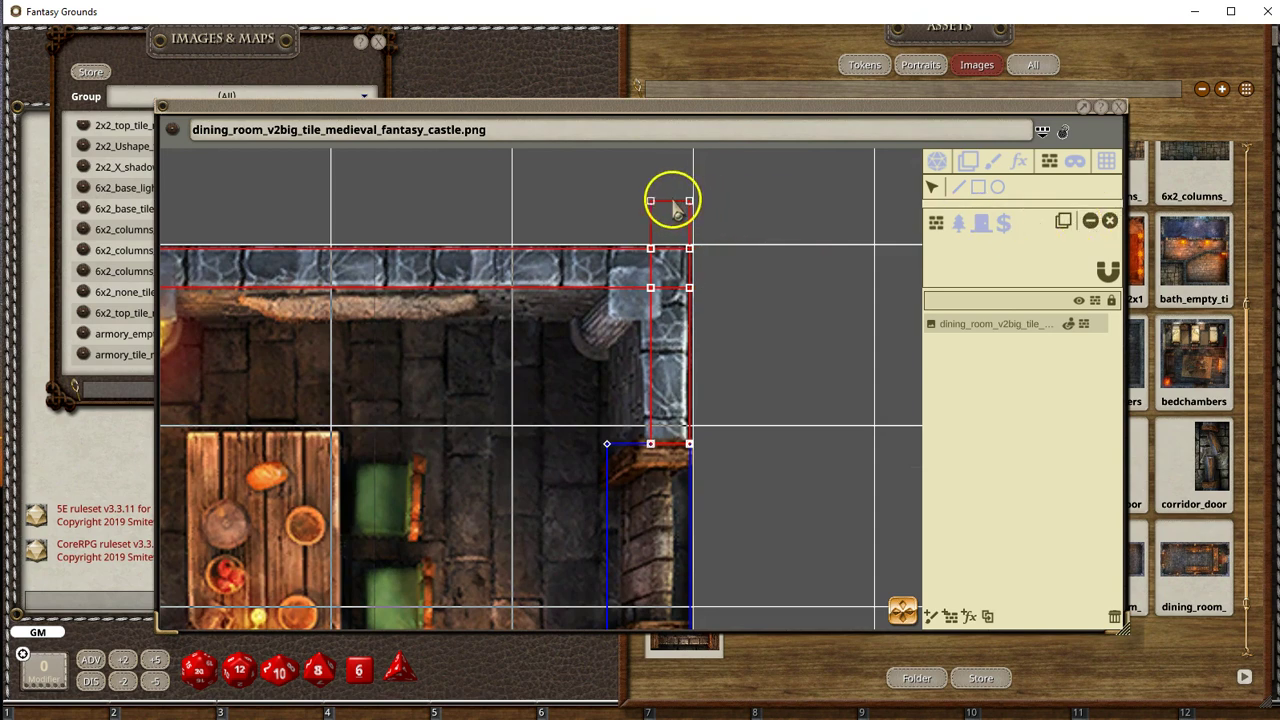
drag(908, 257, 587, 258)
scroll(614, 257, left, 6)
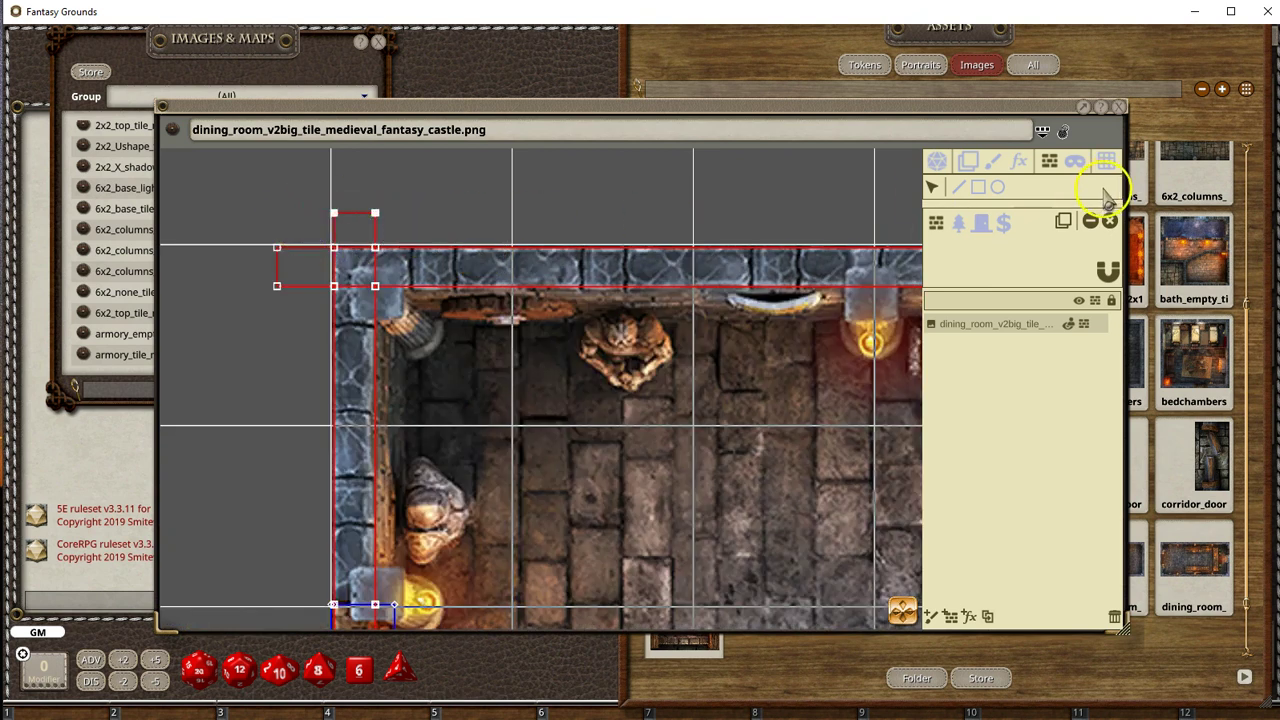
click(277, 286)
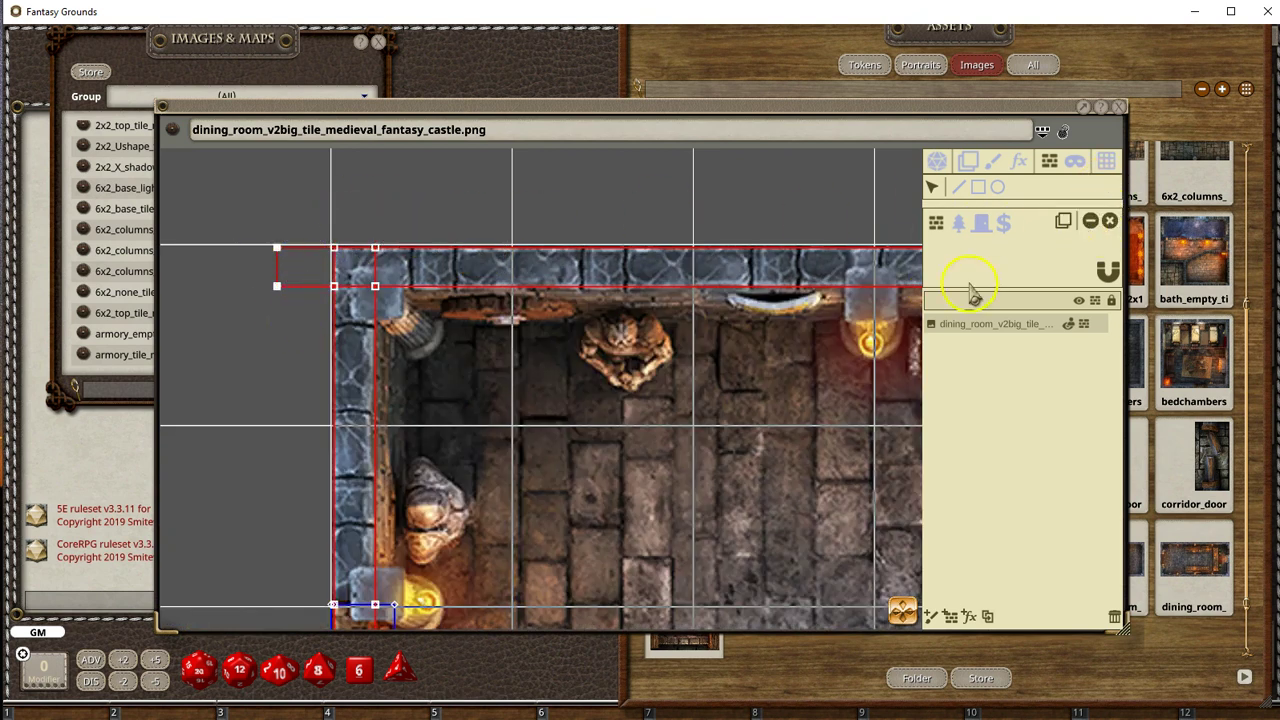
scroll(517, 417, up, 1)
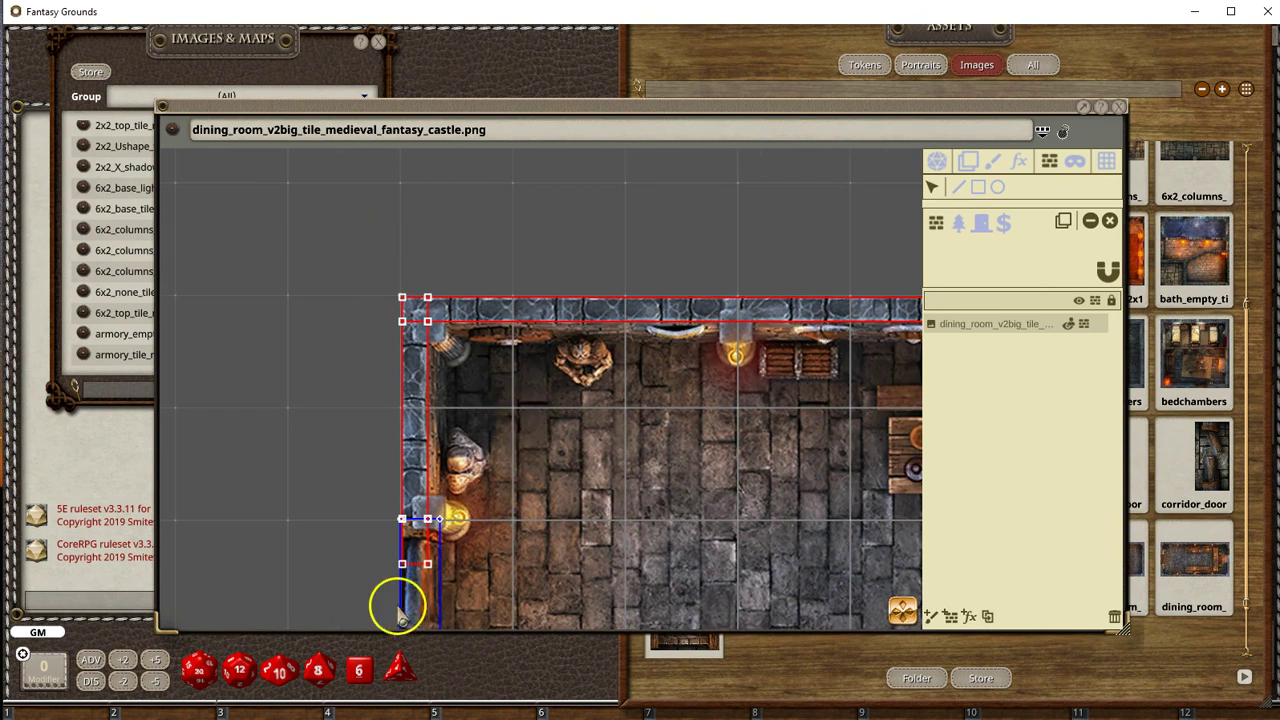
Step: Delete the wall occluder points overlapping the west door so the walls end at the door's upper and lower edges
scroll(410, 600, up, 1)
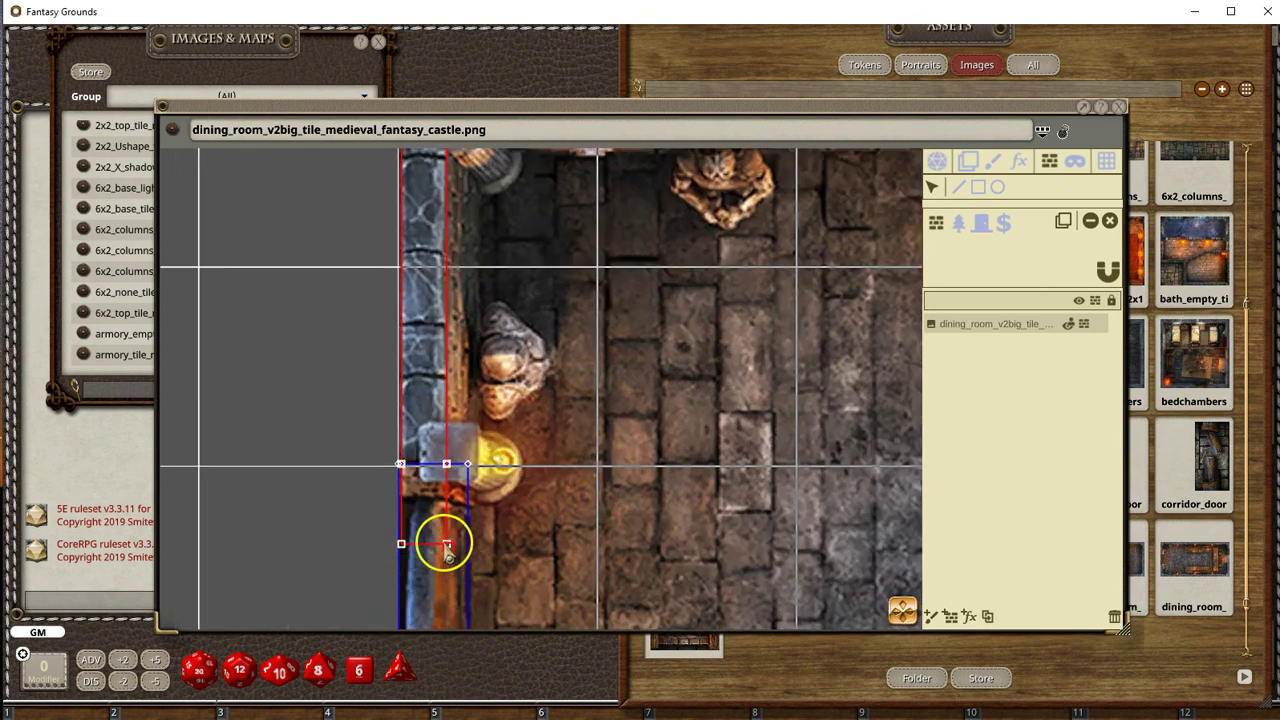
drag(447, 545, 400, 545)
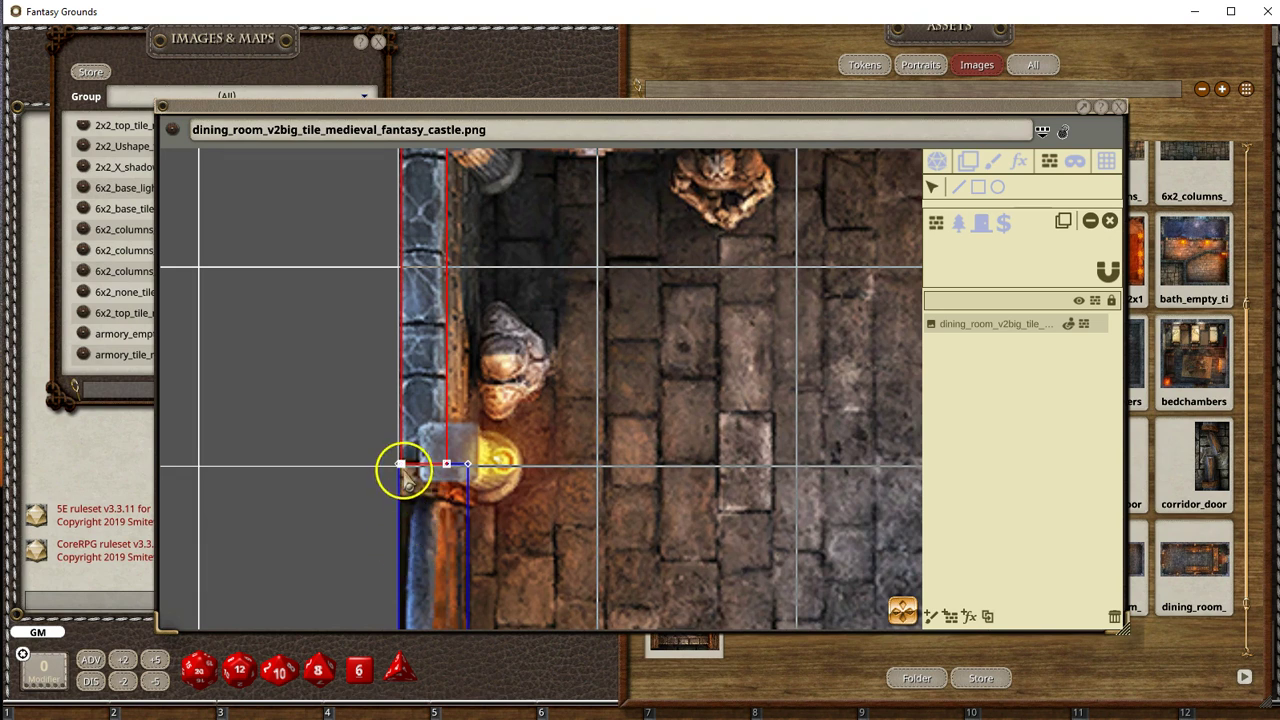
scroll(429, 532, down, 2)
drag(429, 537, 423, 400)
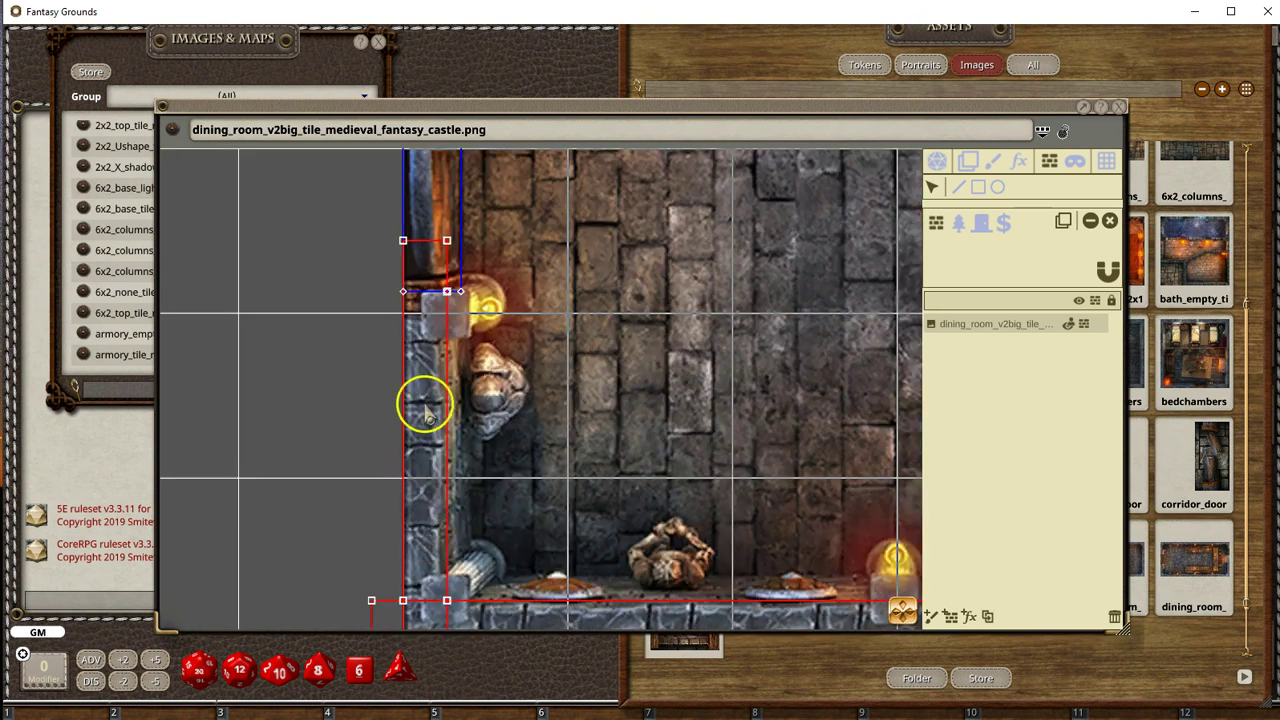
drag(448, 252, 406, 289)
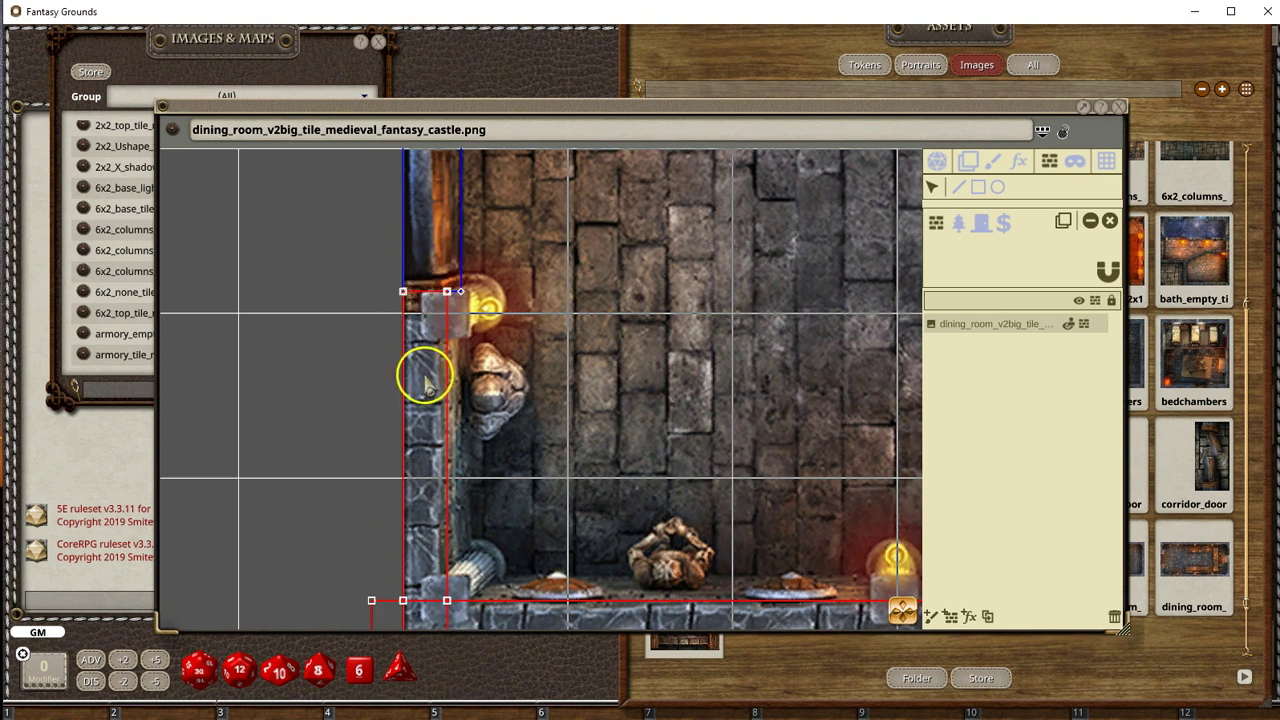
Step: Delete the wall occluder ends that stick out west and south beyond the room's southwest corner
scroll(443, 450, up, 1)
scroll(392, 600, up, 1)
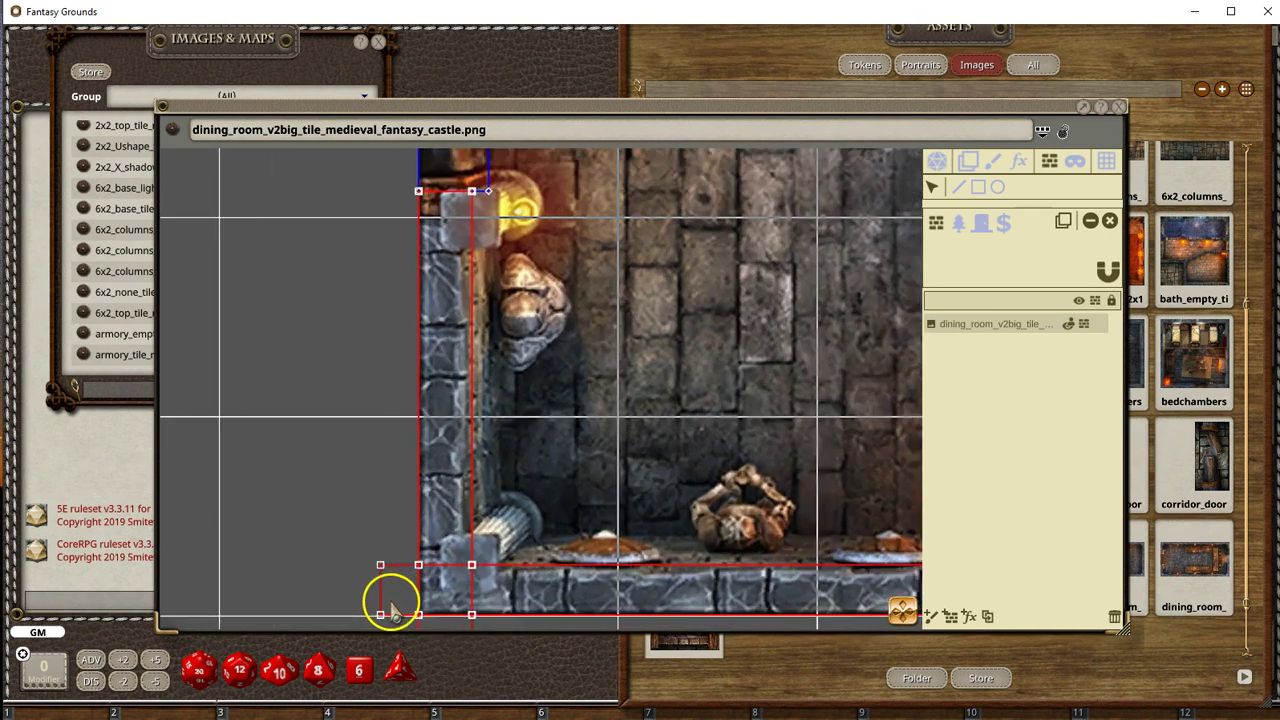
drag(392, 610, 391, 414)
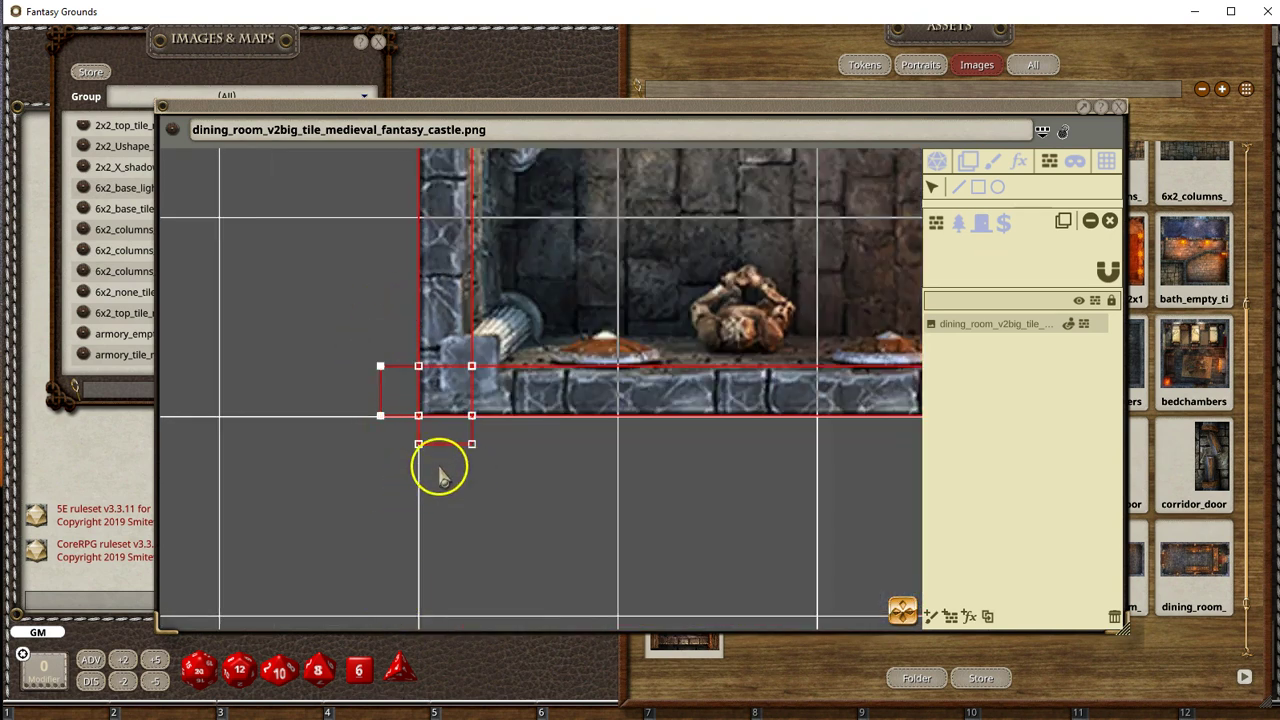
click(1089, 224)
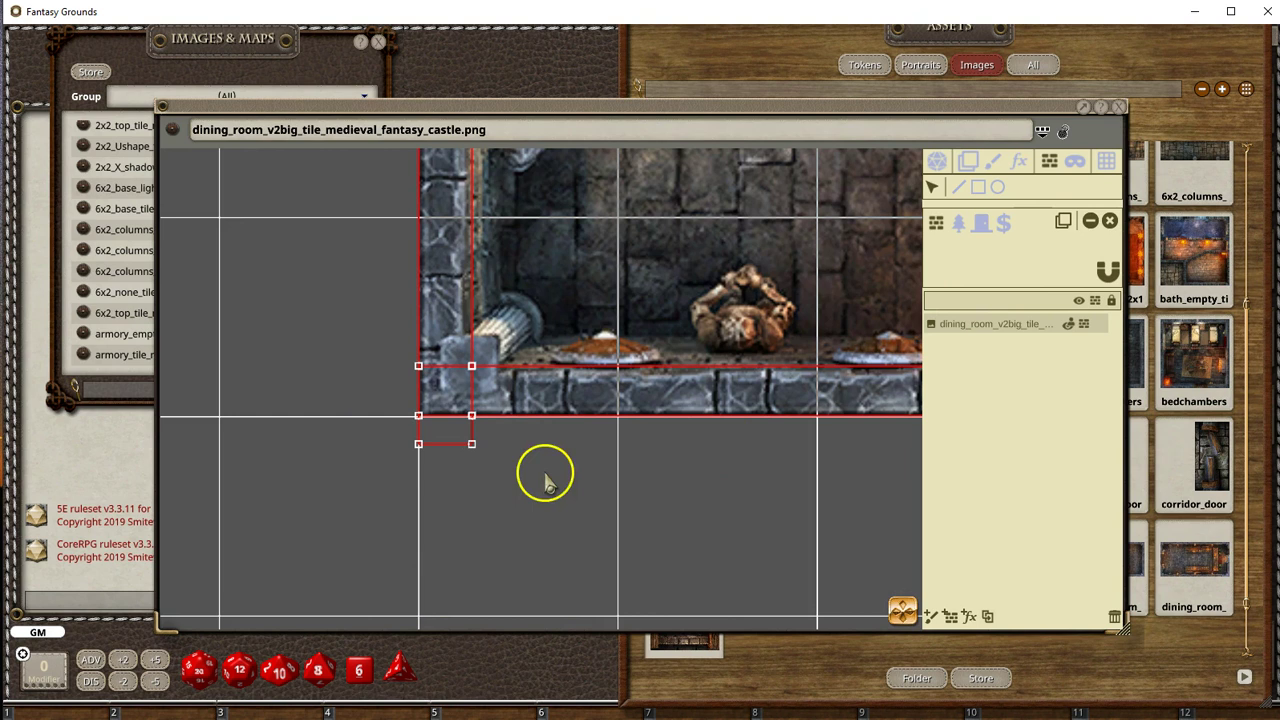
click(1090, 221)
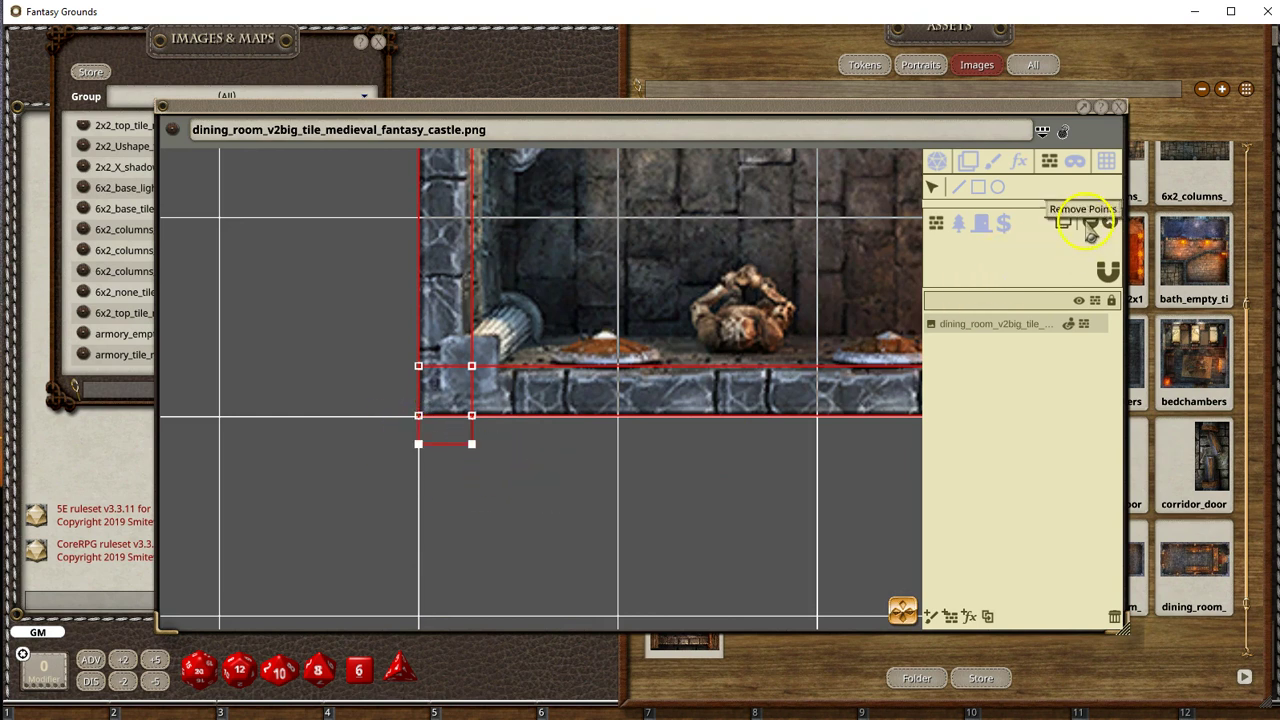
scroll(620, 470, down, 3)
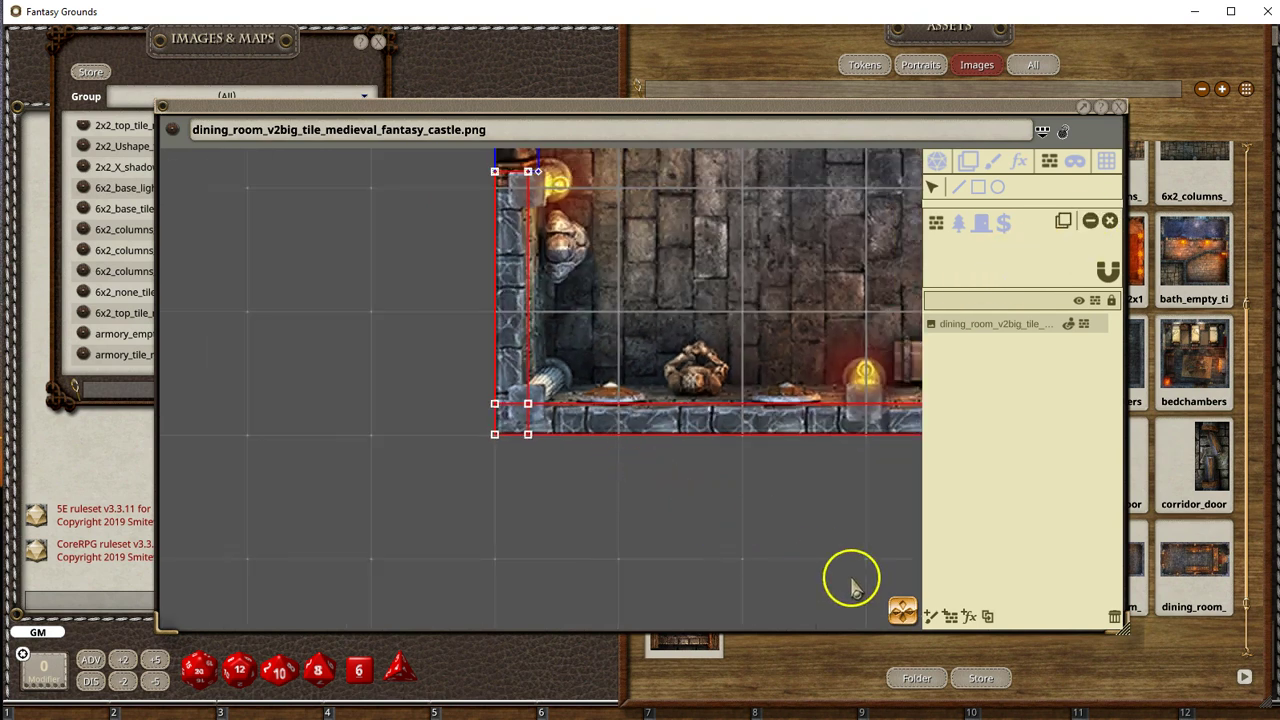
Step: Check the wall occluders along the room's east side and close the dining_room_v2big tile image
click(903, 611)
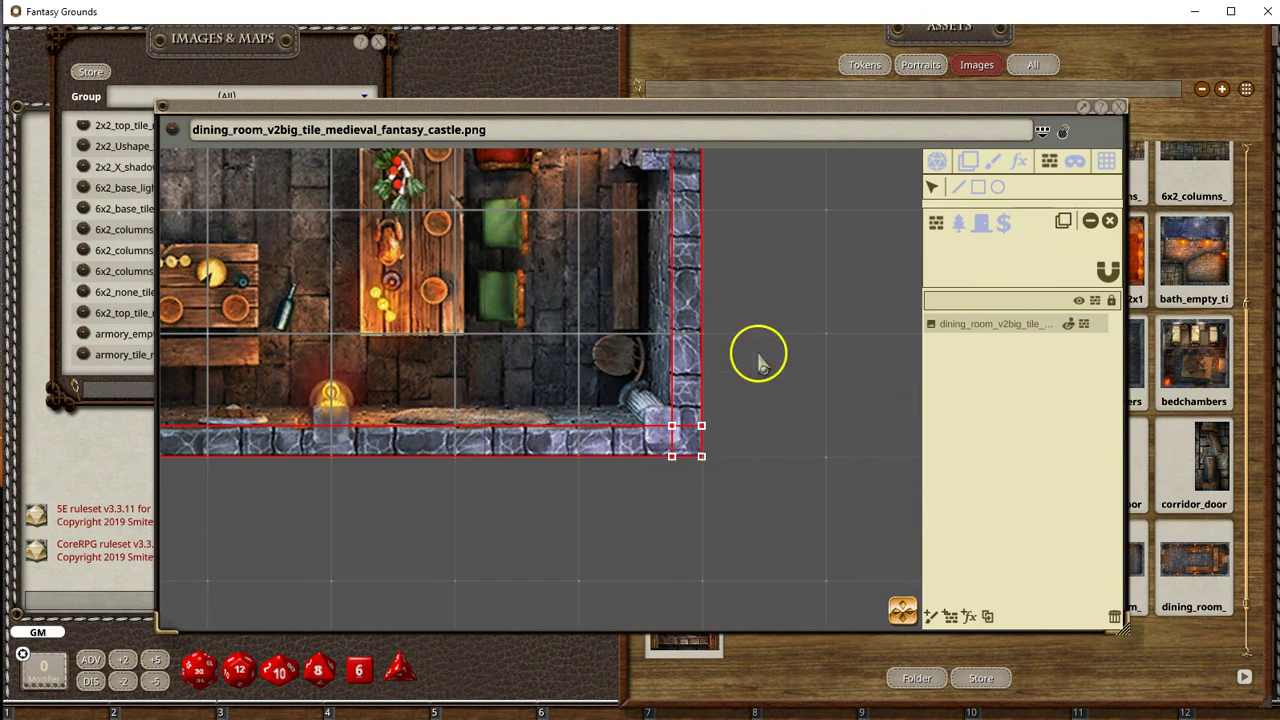
click(901, 612)
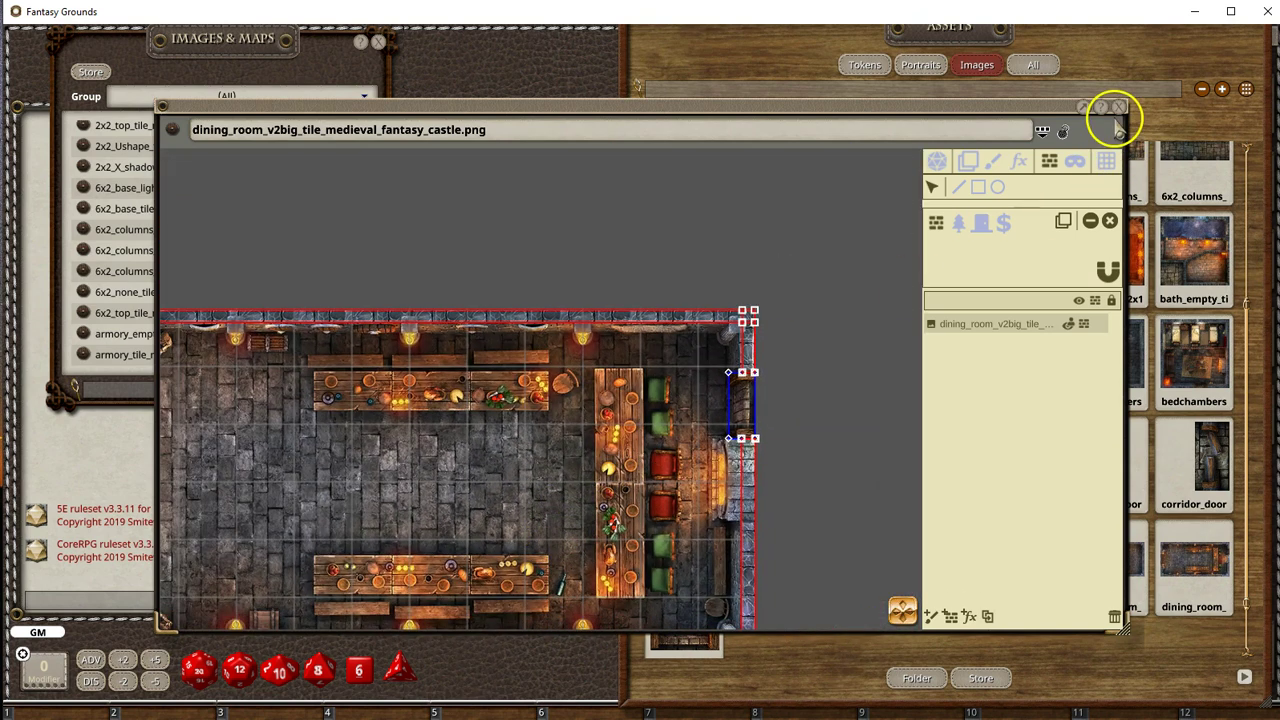
click(1120, 108)
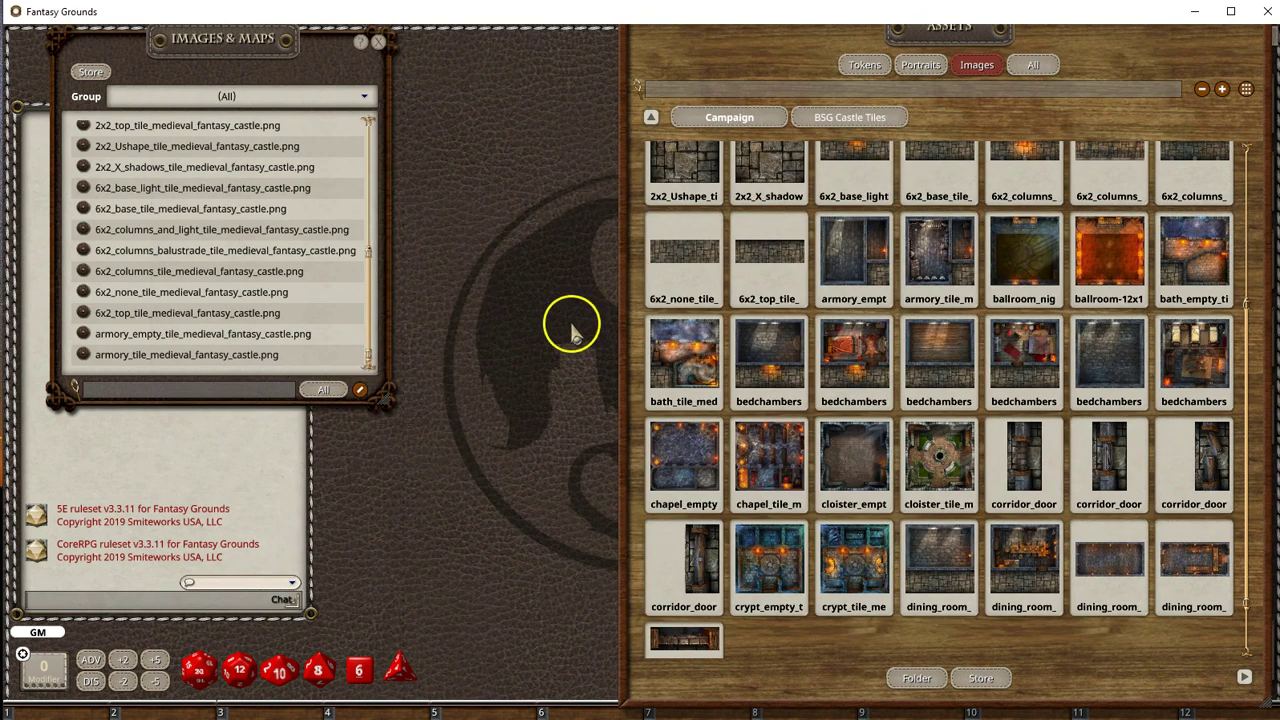
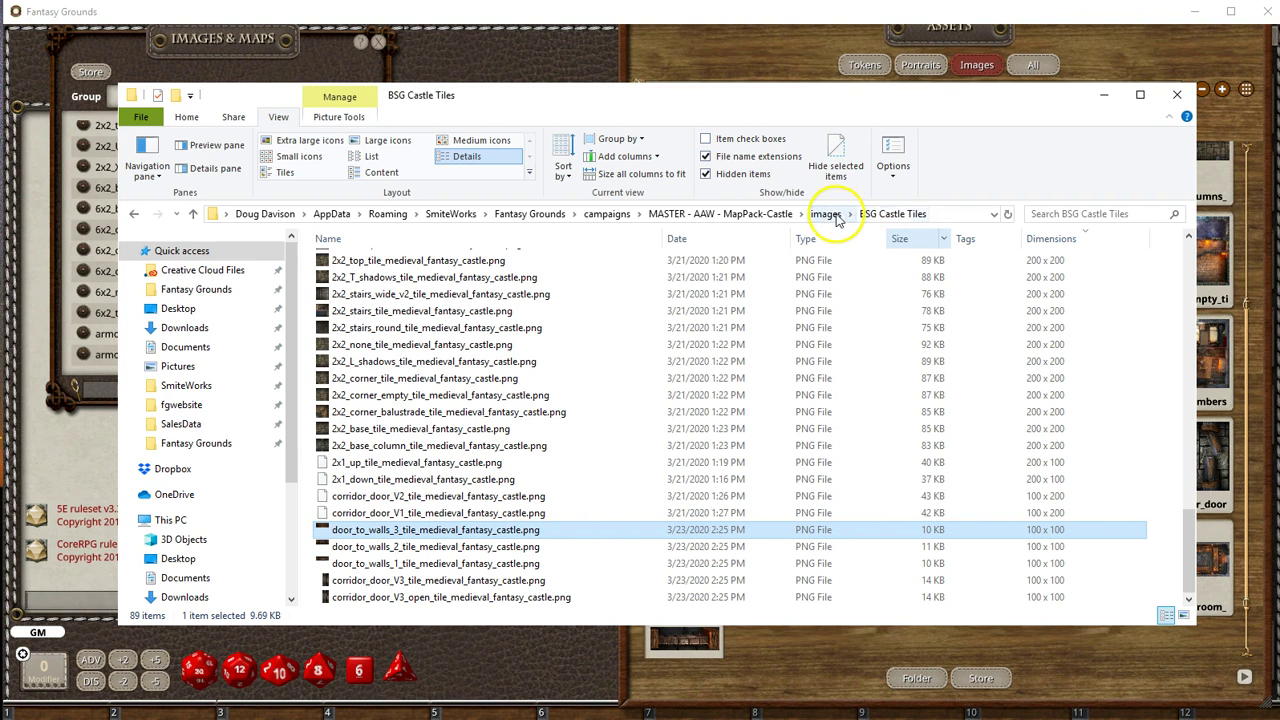
Step: In File Explorer, go to the MASTER - AAW - MapPack-Castle campaign folder and open its db.xml in Notepad++
click(760, 216)
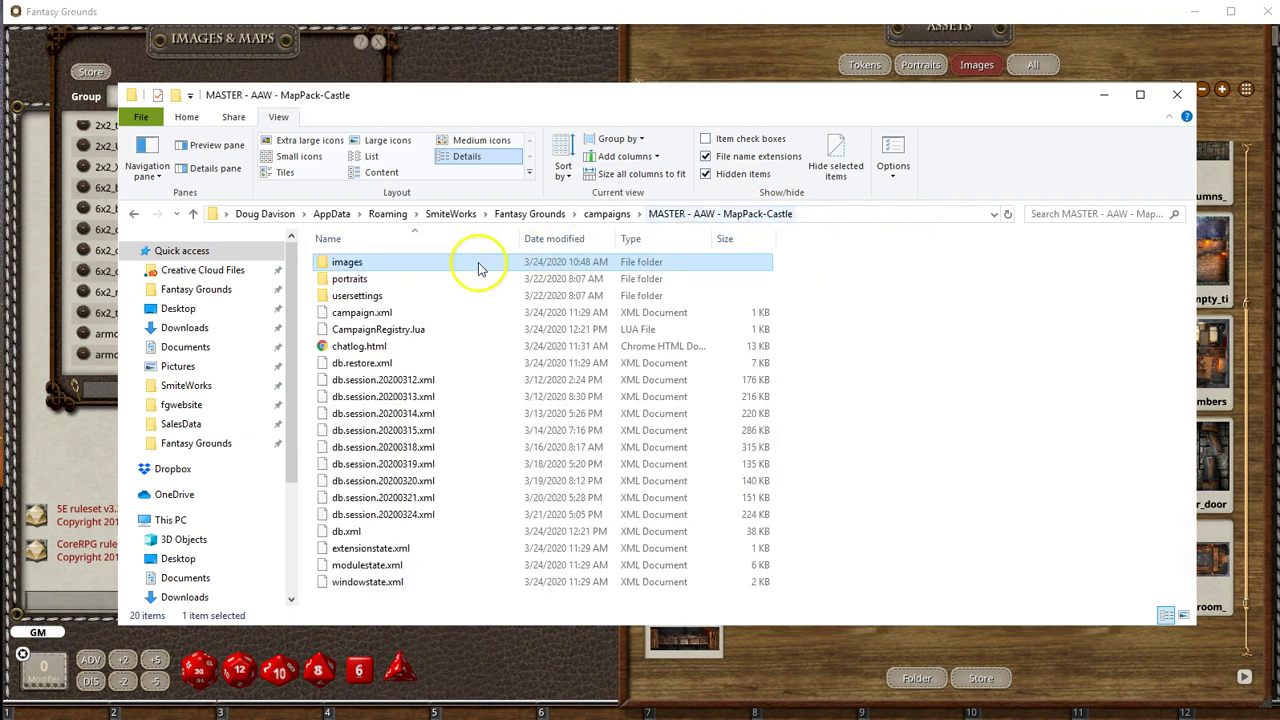
click(363, 313)
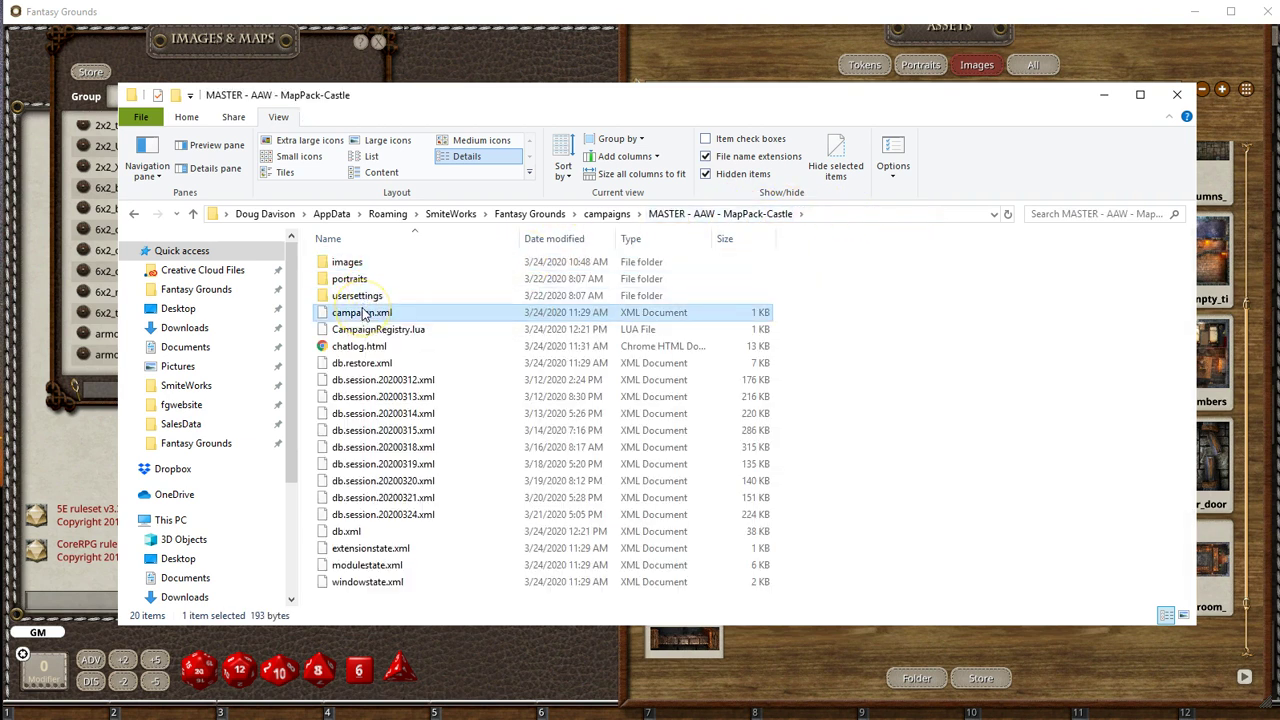
click(342, 530)
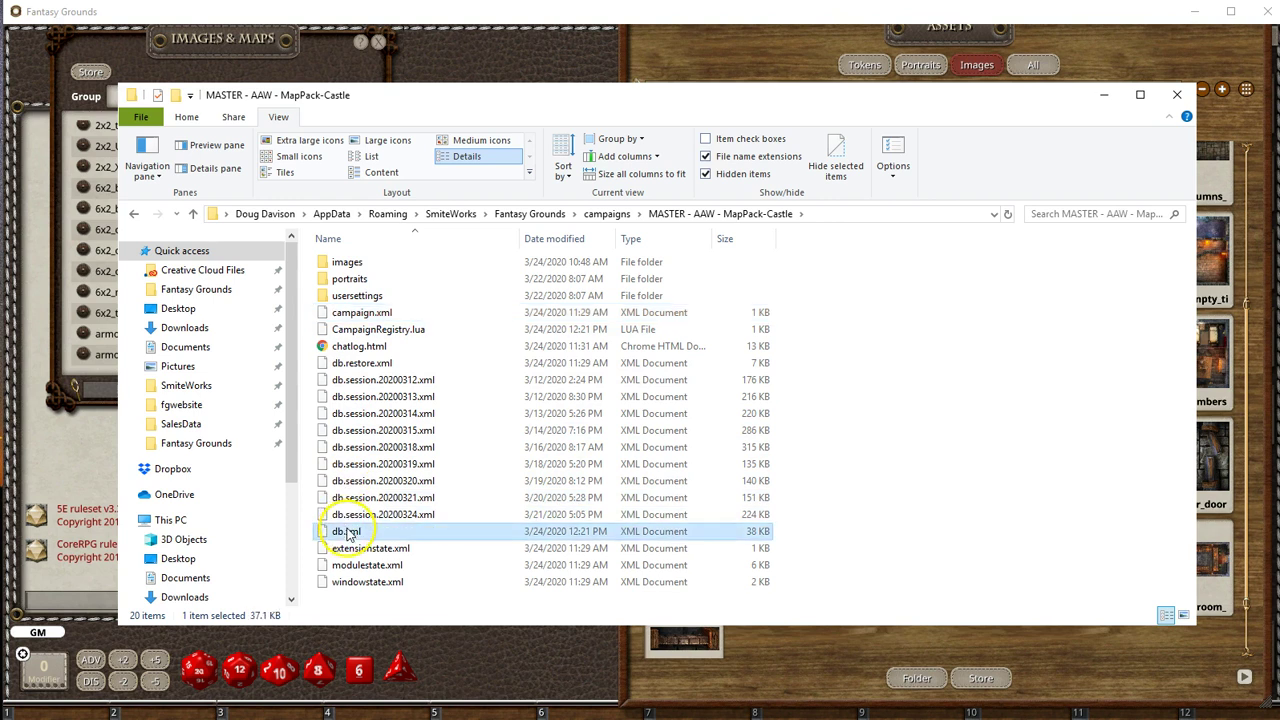
right_click(330, 532)
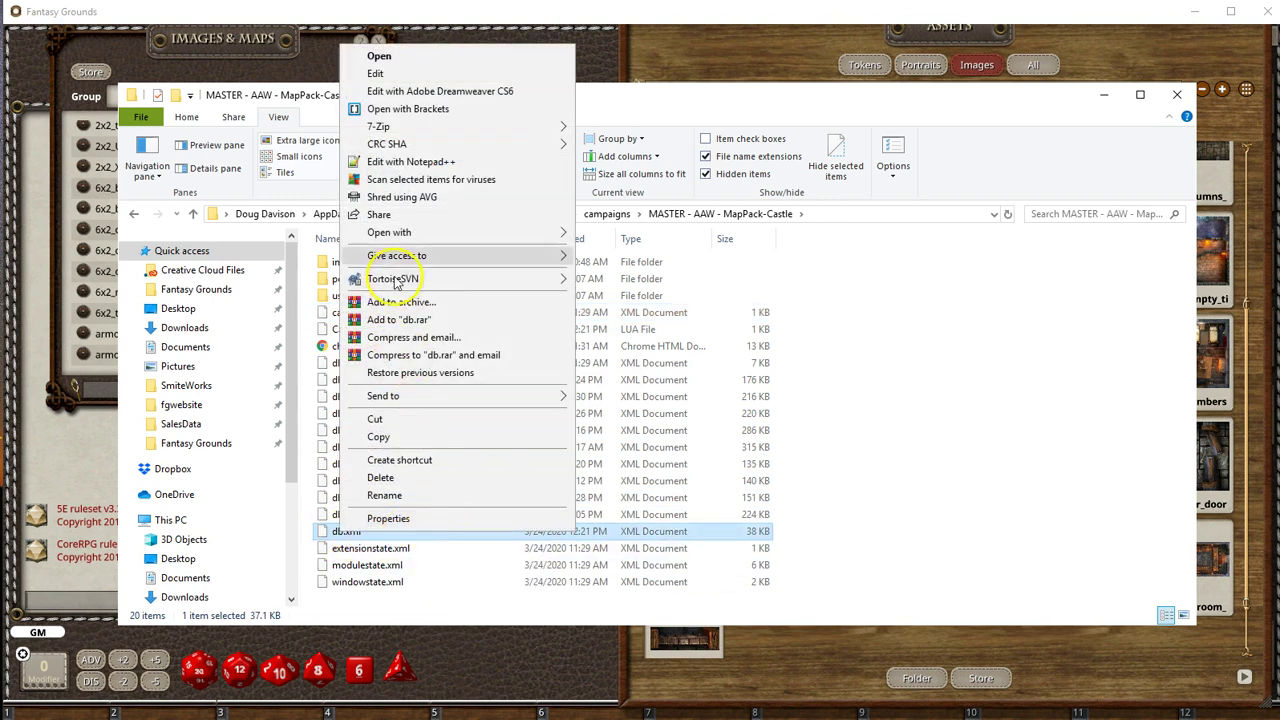
click(380, 163)
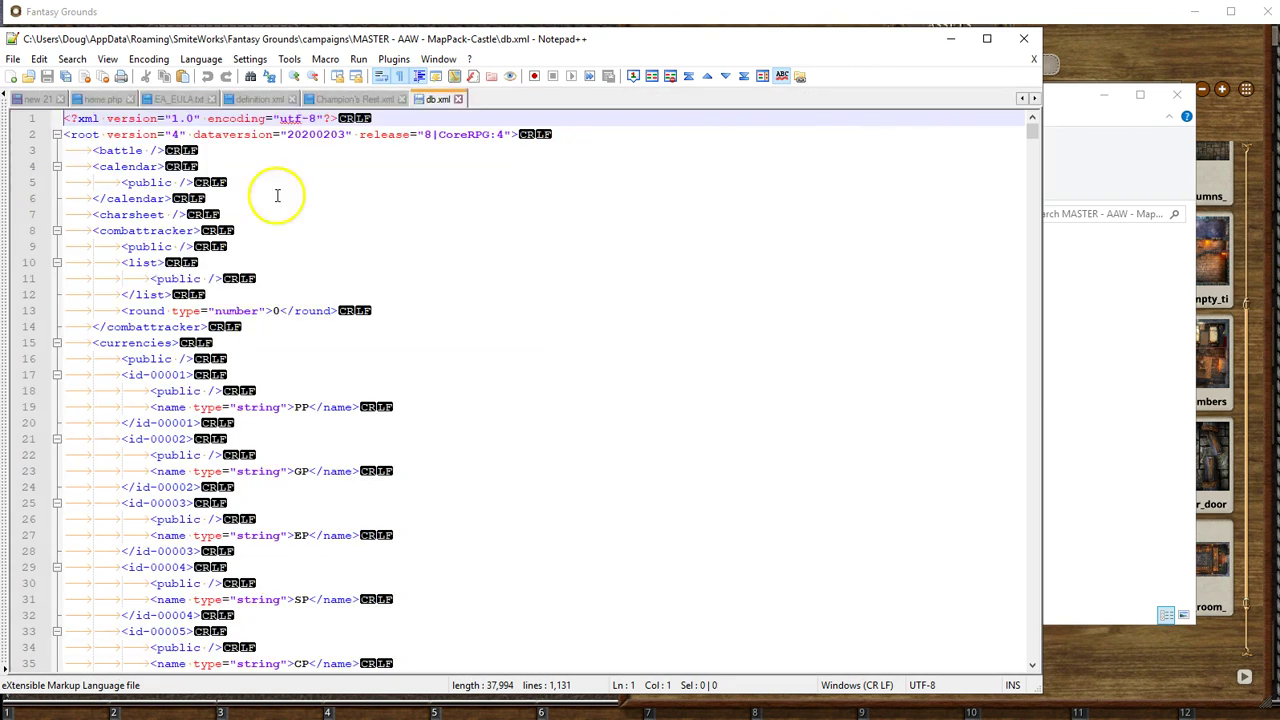
Step: Examine the export section and the first image records in db.xml, including their grid and layer settings
click(300, 214)
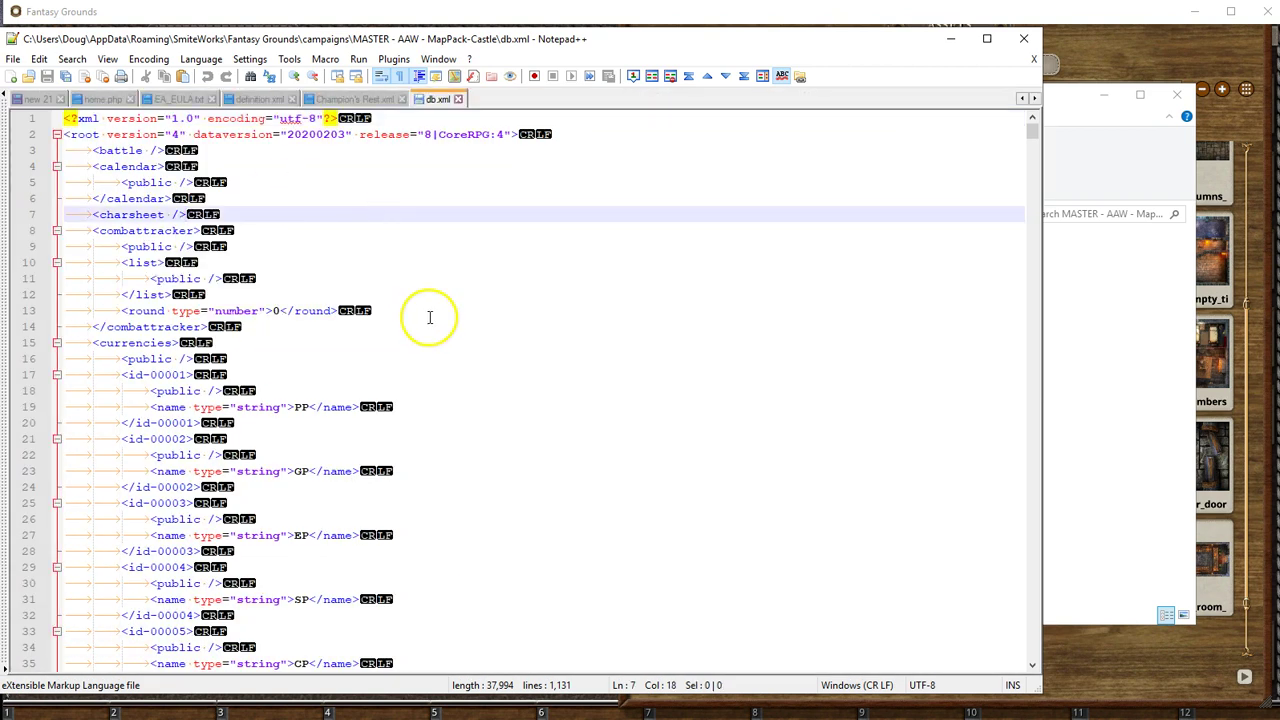
scroll(430, 317, down, 13)
click(305, 214)
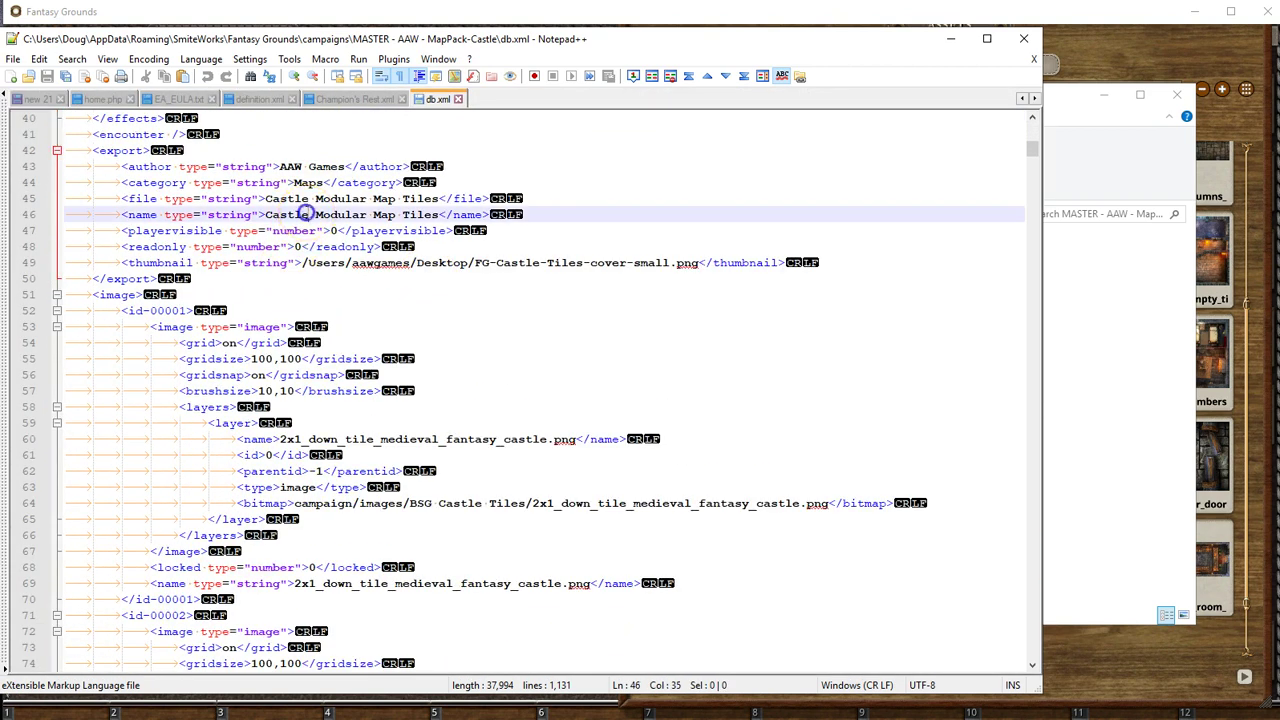
click(460, 391)
scroll(440, 380, down, 2)
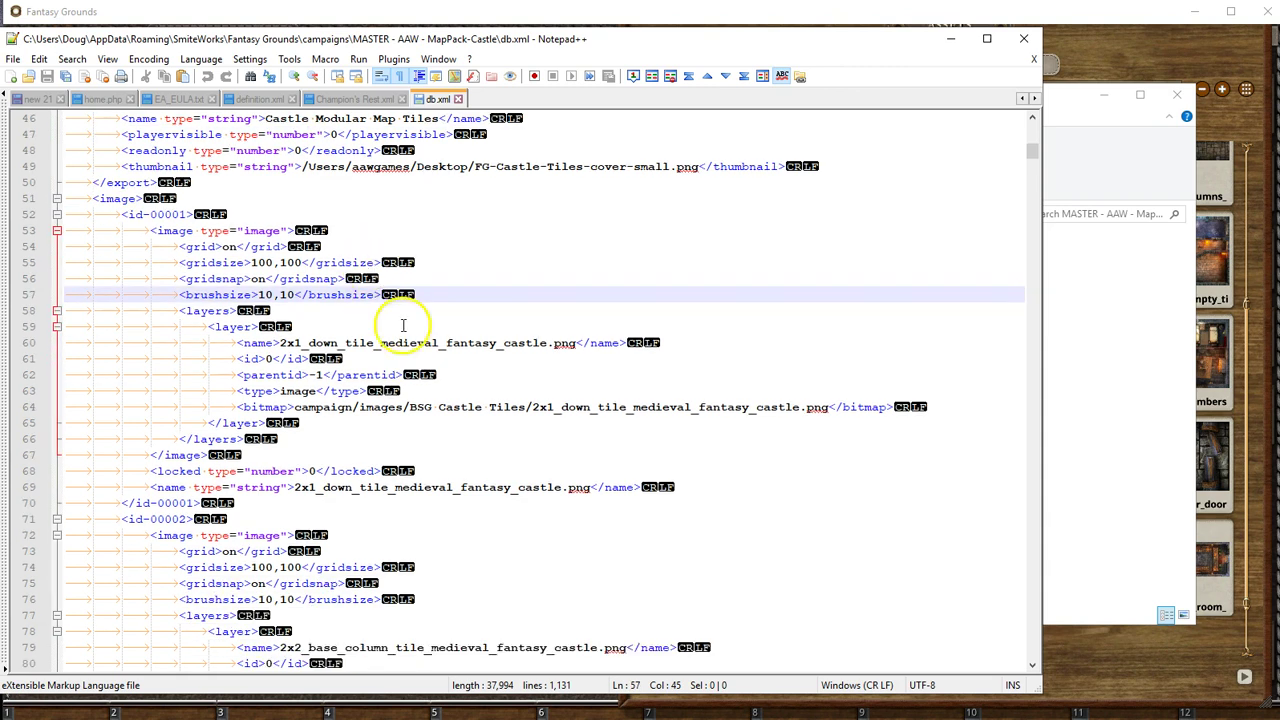
scroll(480, 409, down, 2)
scroll(476, 409, down, 7)
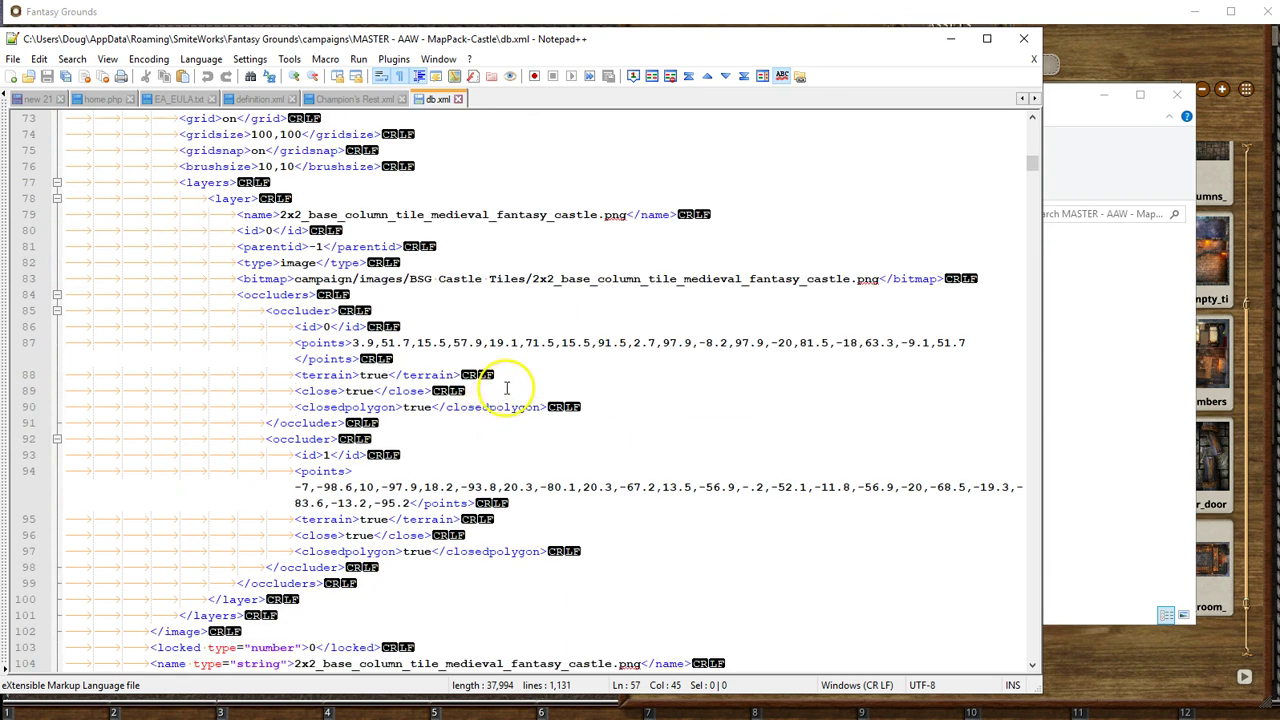
Step: Examine the occluder point definitions stored for the 2x2_base_column tile and the image records after it
click(362, 343)
click(510, 475)
scroll(505, 470, down, 11)
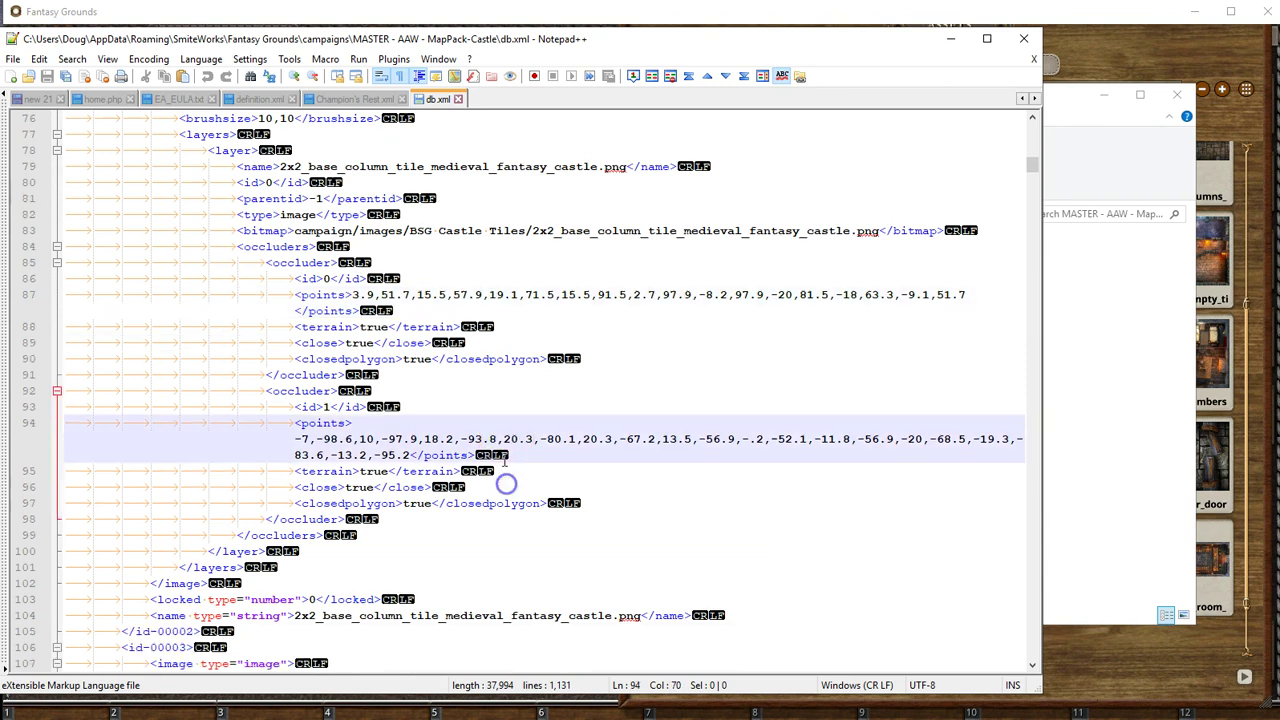
click(484, 291)
click(505, 486)
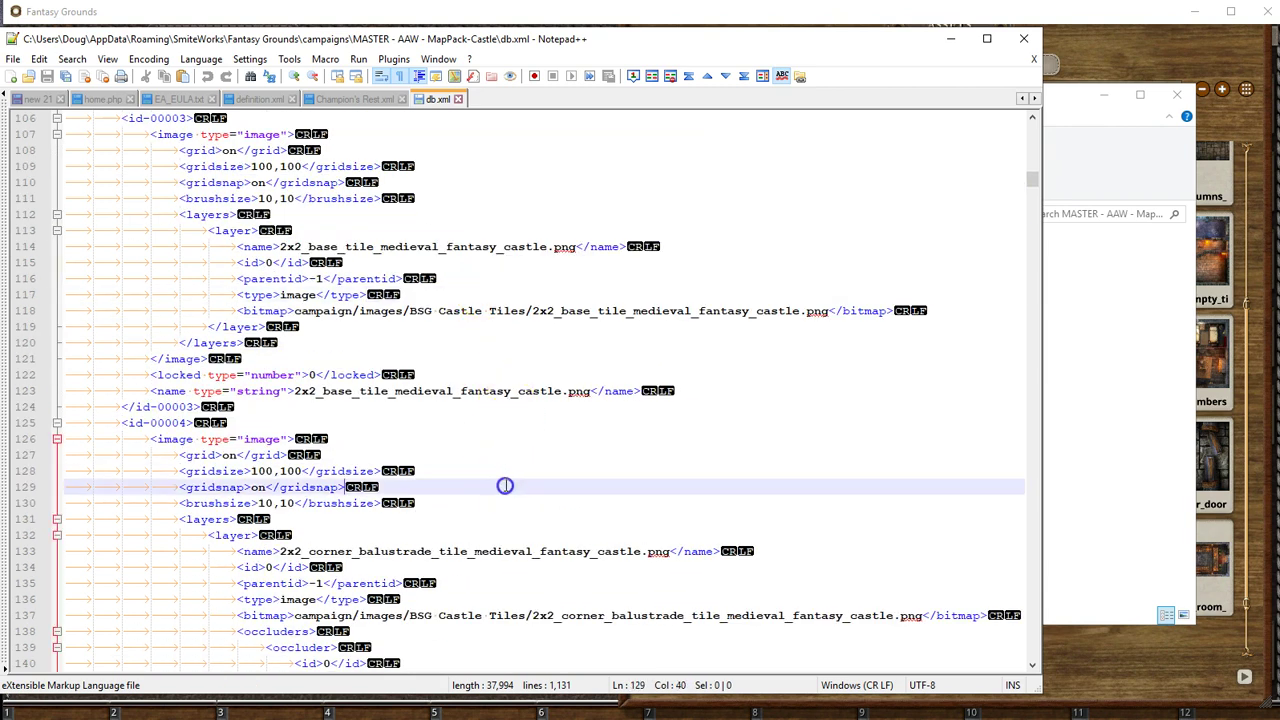
Step: Examine the bitmap paths and occluder definitions of the 2x2 base, corner balustrade and stairs tiles in db.xml
click(713, 312)
drag(830, 310, 413, 313)
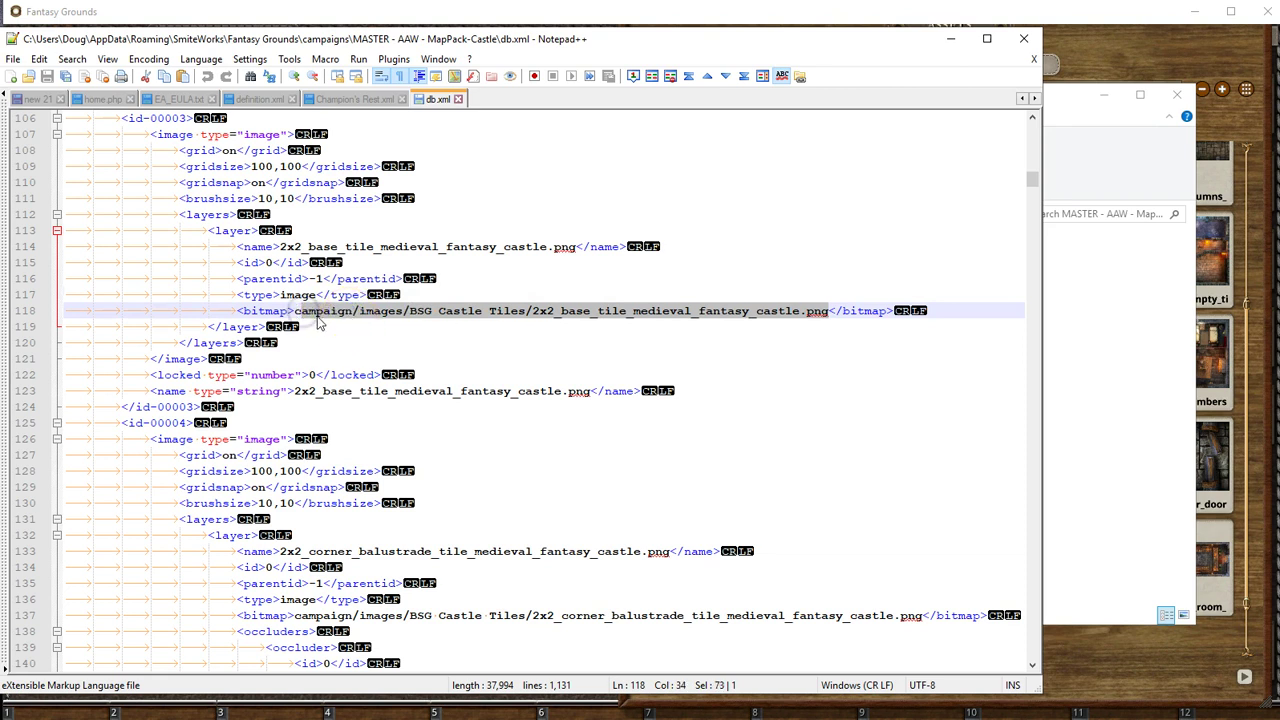
scroll(410, 390, down, 5)
drag(340, 375, 935, 381)
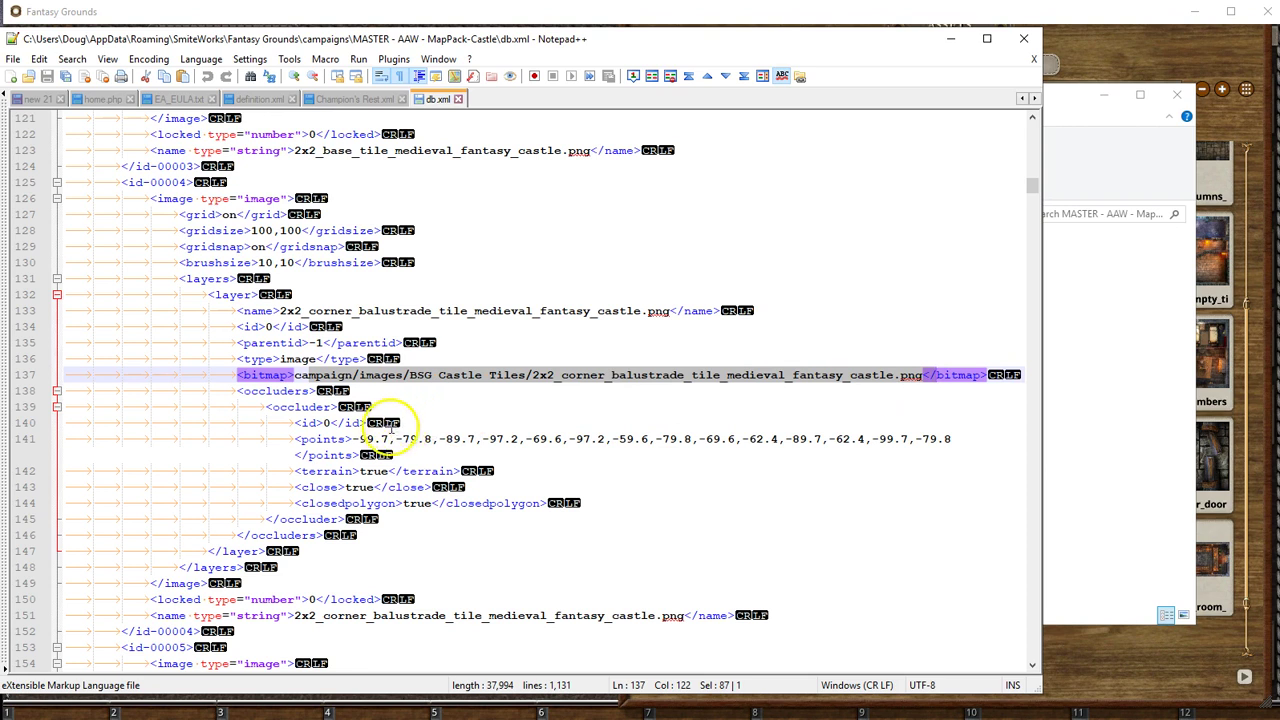
click(908, 448)
click(860, 503)
scroll(775, 500, down, 6)
scroll(775, 500, down, 20)
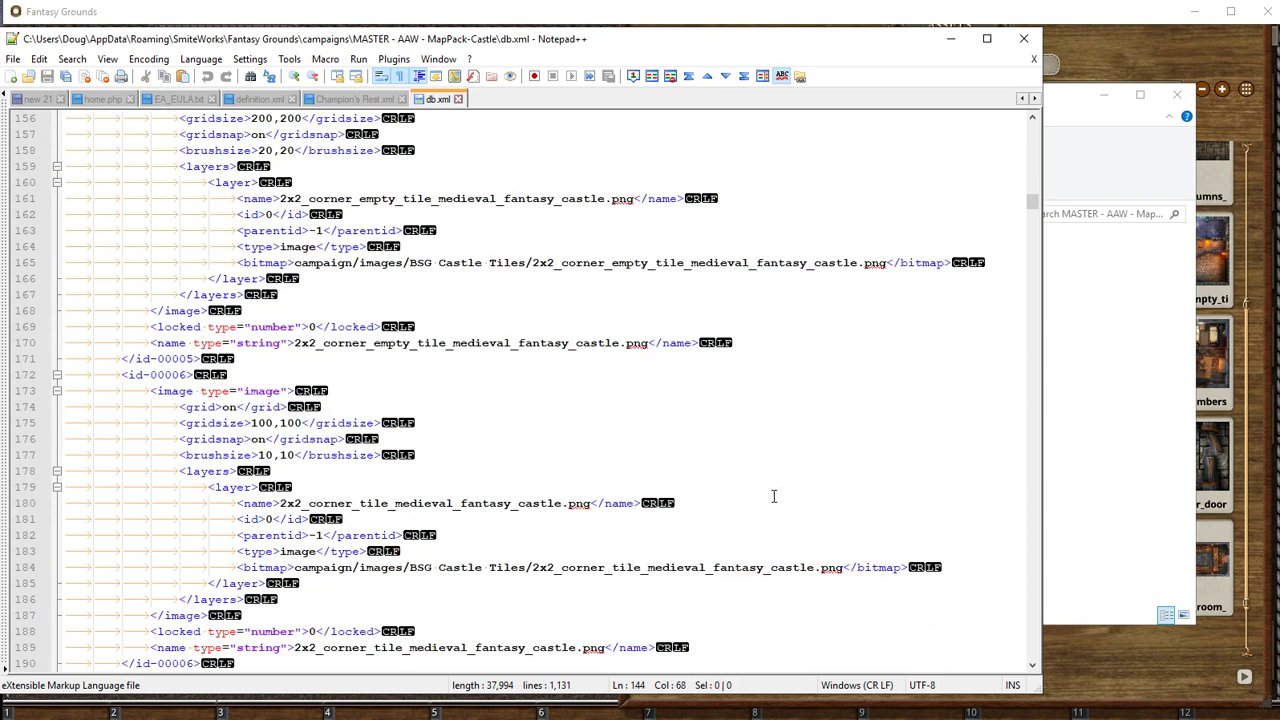
scroll(732, 463, down, 14)
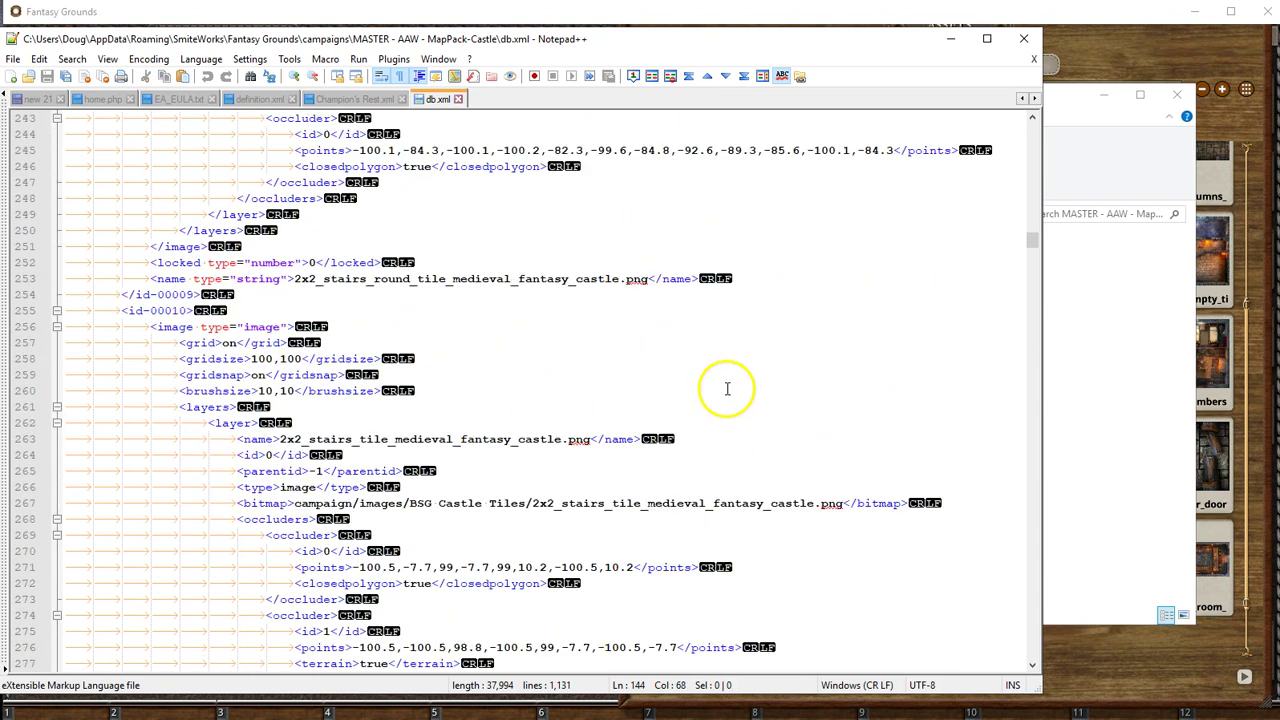
click(723, 360)
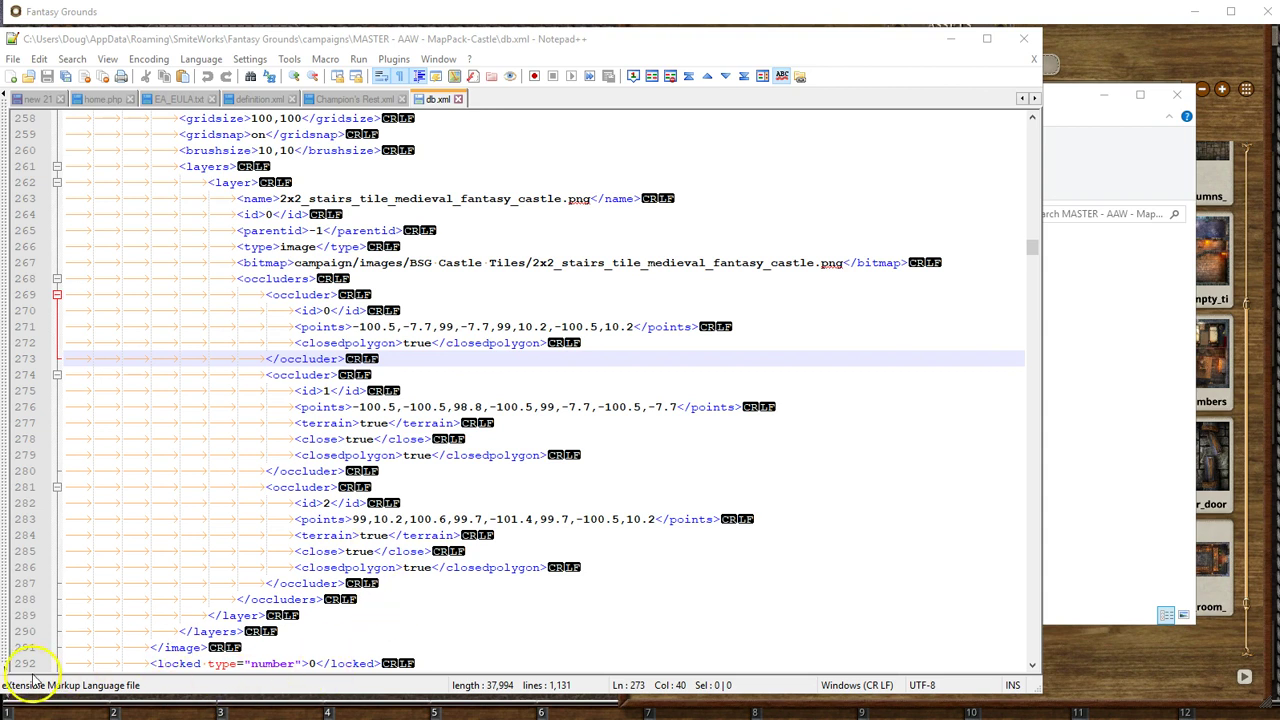
Step: Open the LOS Tool and paste the MASTER - AAW - MapPack-Castle folder path, copied from File Explorer, as the Input XML
click(300, 195)
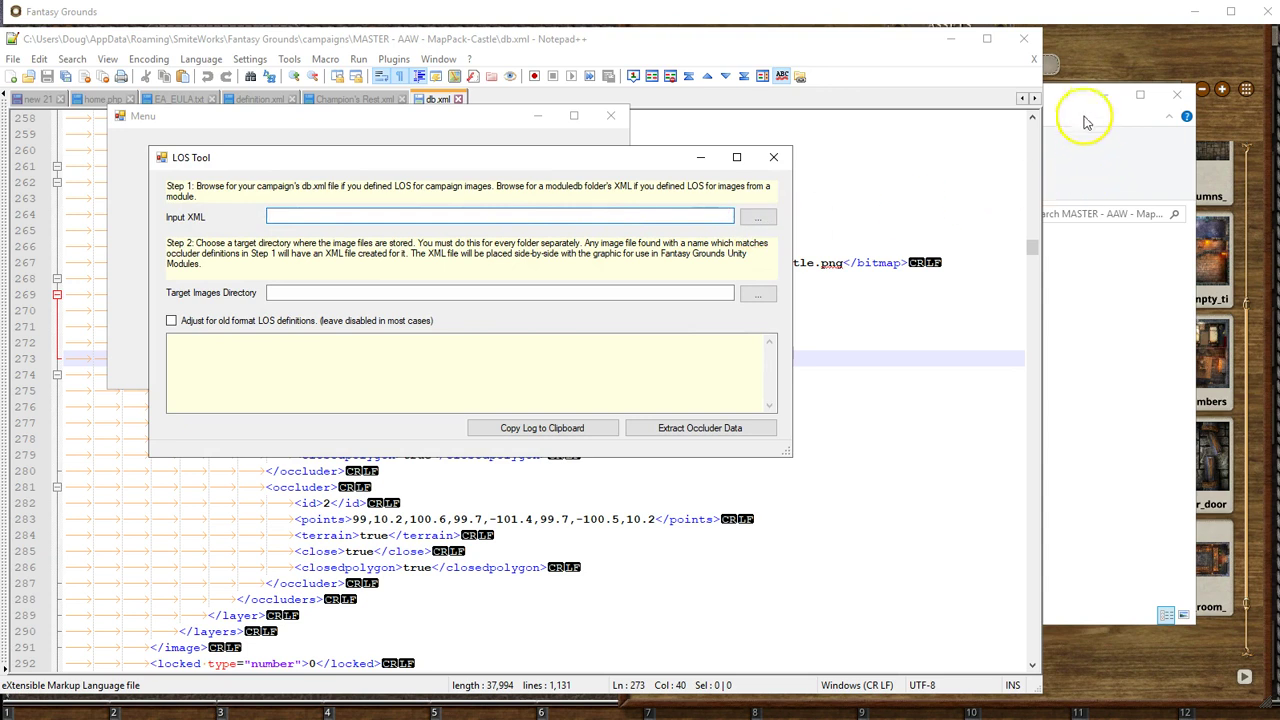
click(1060, 140)
click(878, 213)
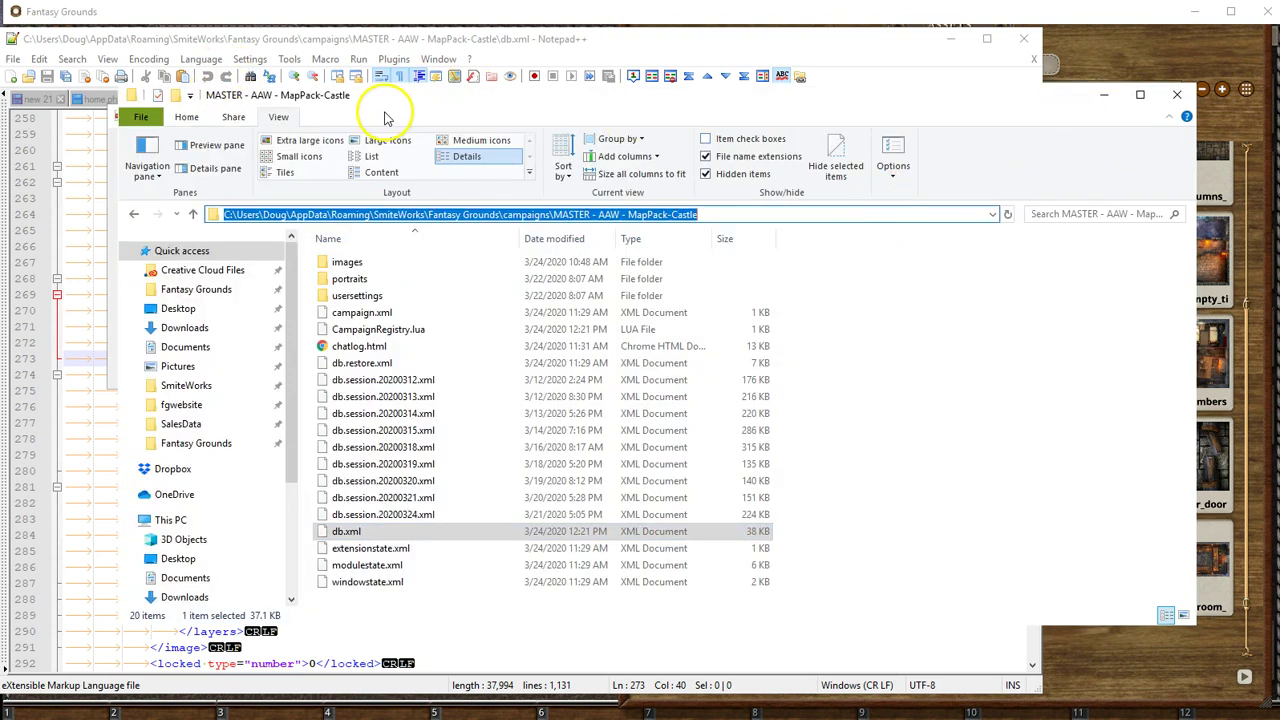
key(ctrl+c)
drag(388, 118, 508, 162)
click(163, 157)
click(329, 219)
key(ctrl+v)
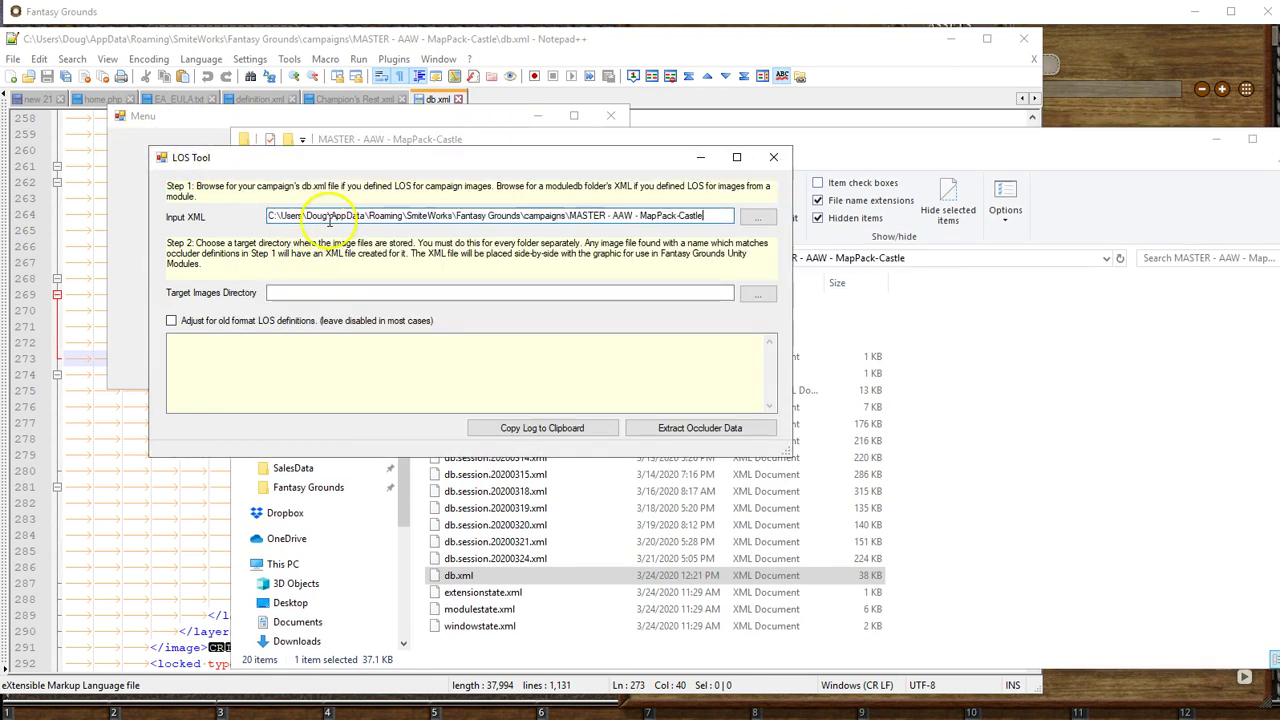
Step: Browse to the copied campaign folder path and choose db.xml as the LOS Tool's Input XML file
click(757, 216)
key(ctrl+v)
key(Return)
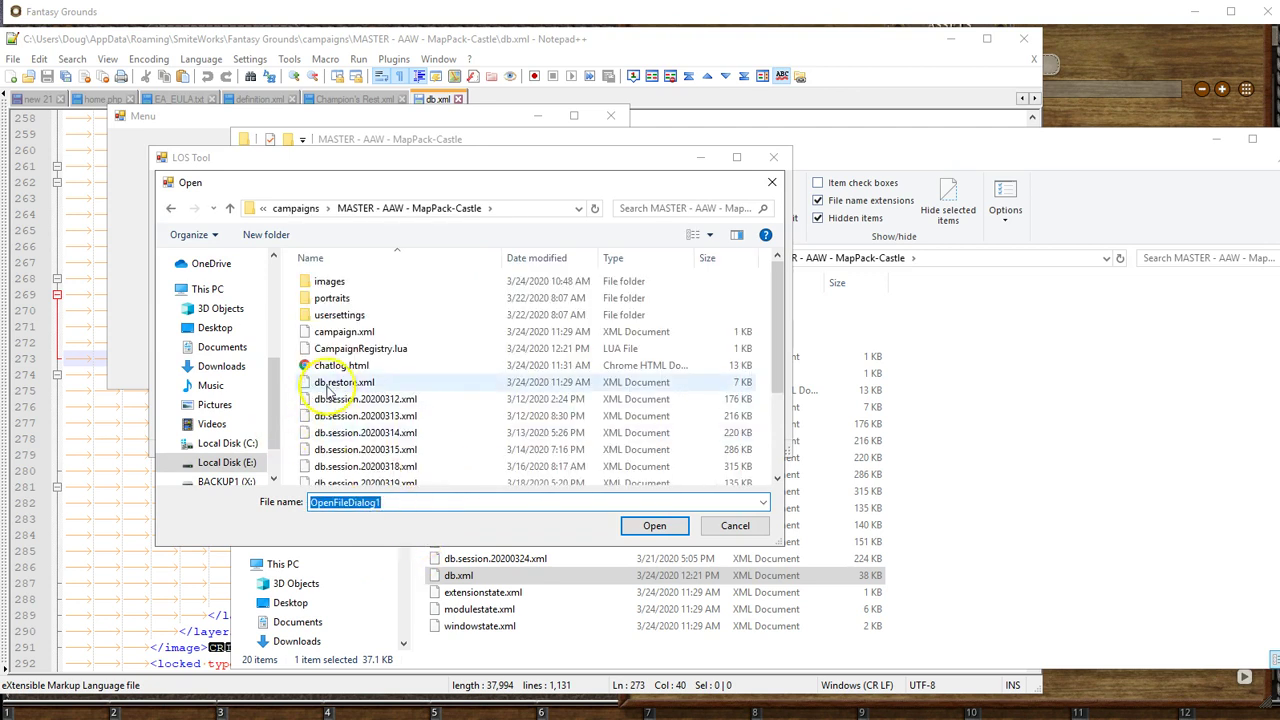
scroll(340, 400, down, 3)
click(337, 425)
click(654, 525)
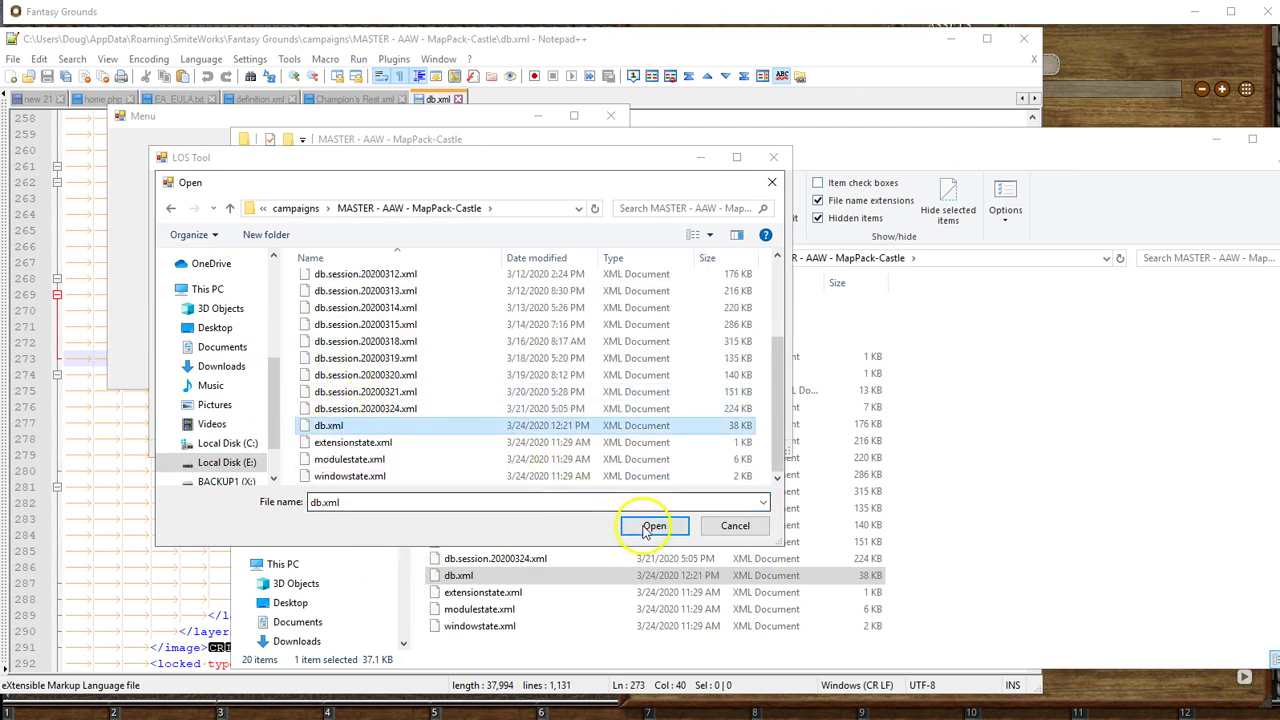
Step: Set the LOS Tool's Target Images Directory to the campaign's images\BSG Castle Tiles folder
click(757, 293)
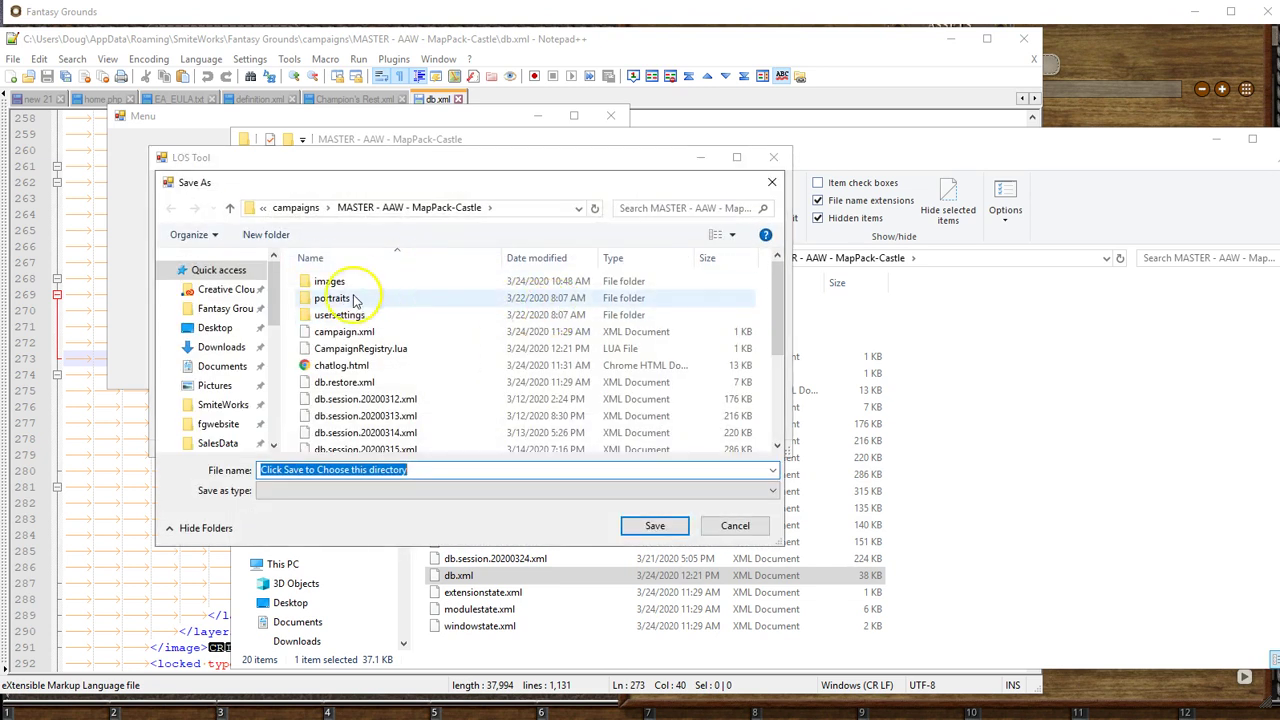
click(328, 282)
double_click(328, 282)
double_click(329, 281)
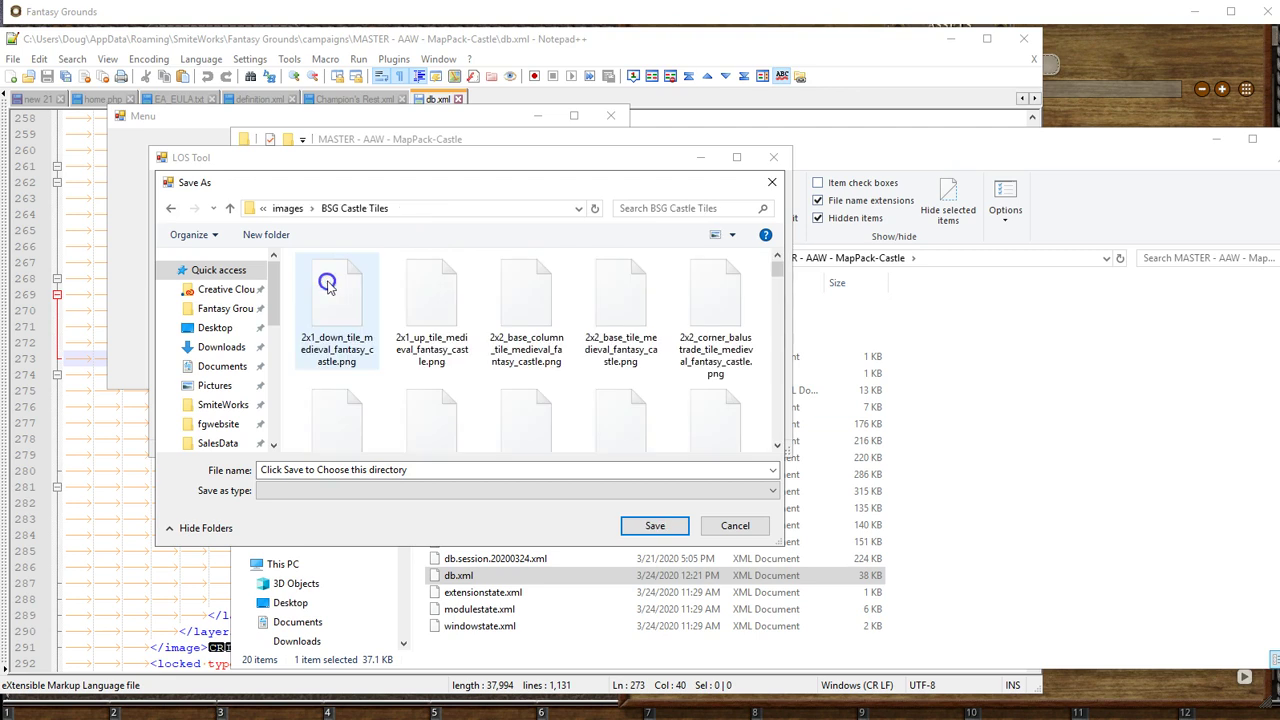
click(655, 526)
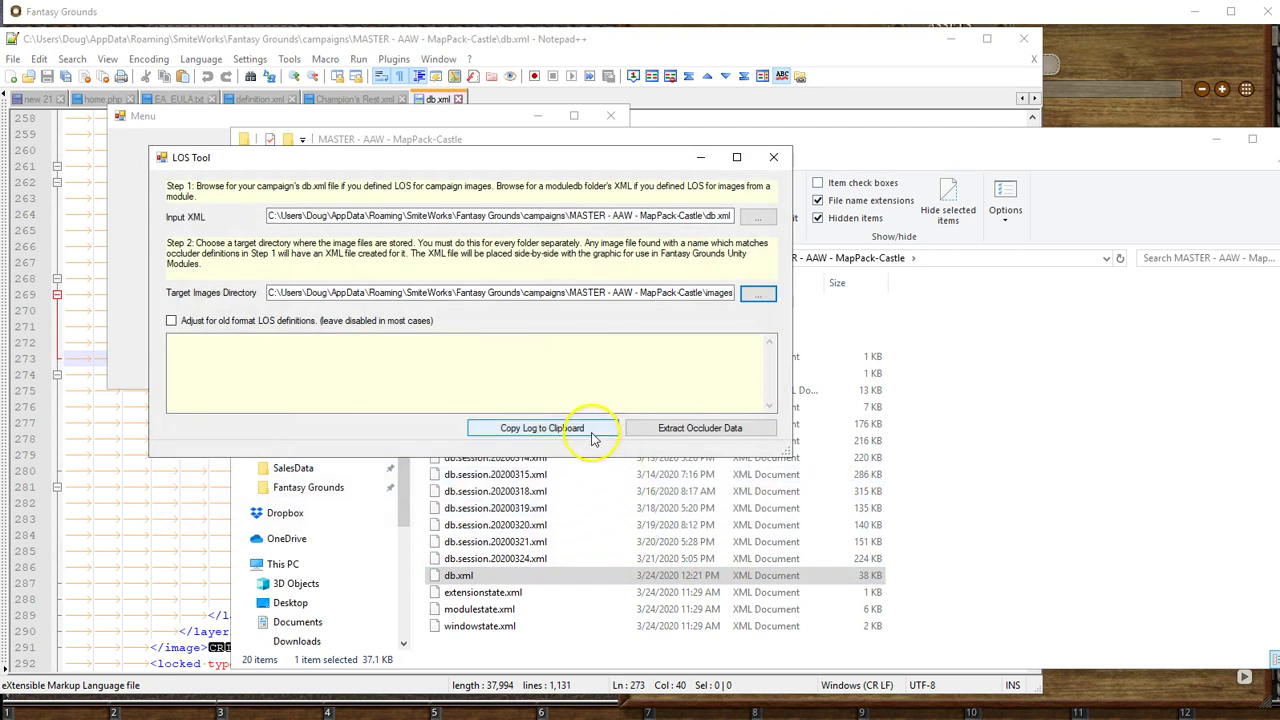
Step: Extract the occluder data with the LOS Tool and minimize the tool and its Menu window
click(680, 428)
click(672, 417)
click(701, 162)
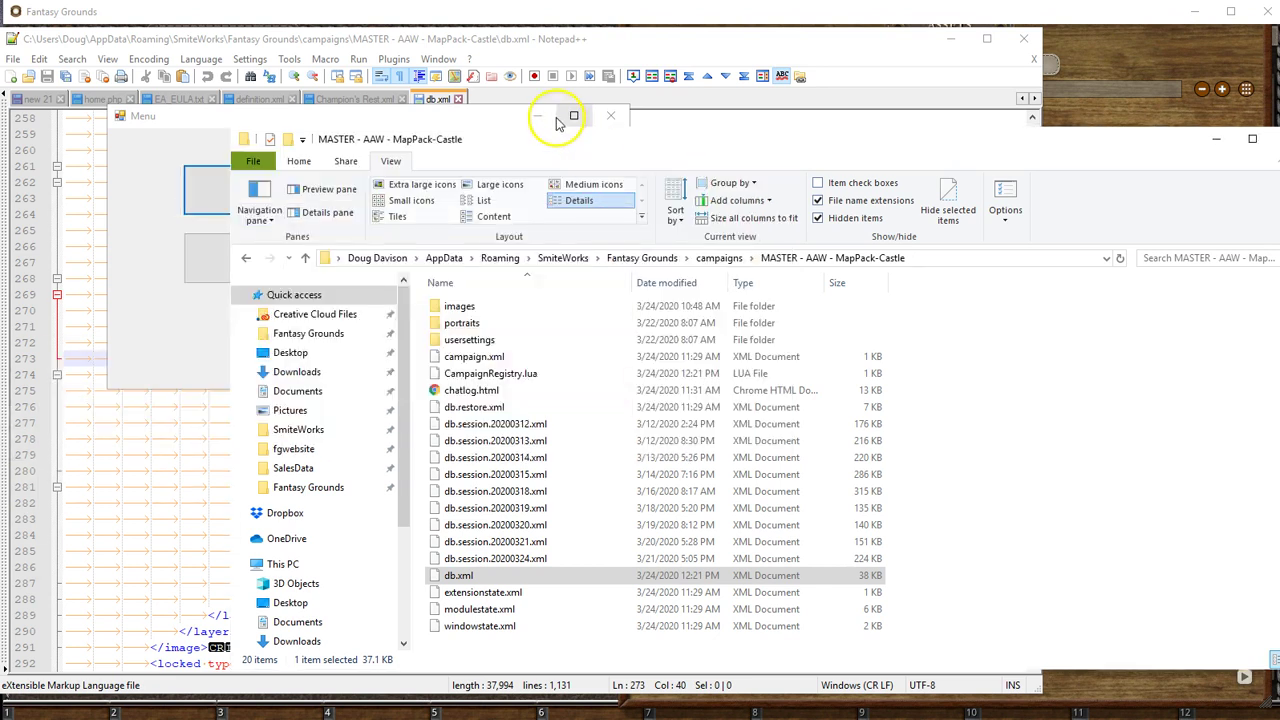
click(168, 146)
click(537, 116)
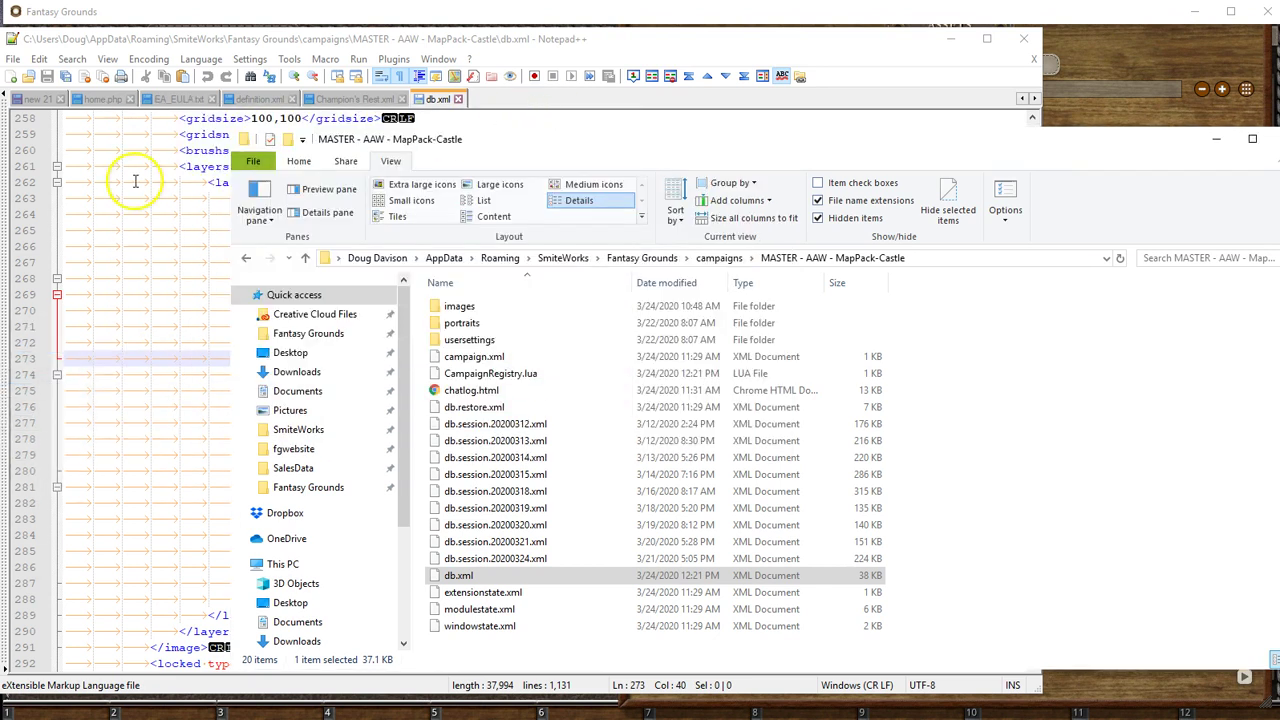
Step: Open the campaign's images > BSG Castle Tiles folder in File Explorer and review the extracted XML files
key(F5)
double_click(446, 306)
double_click(474, 304)
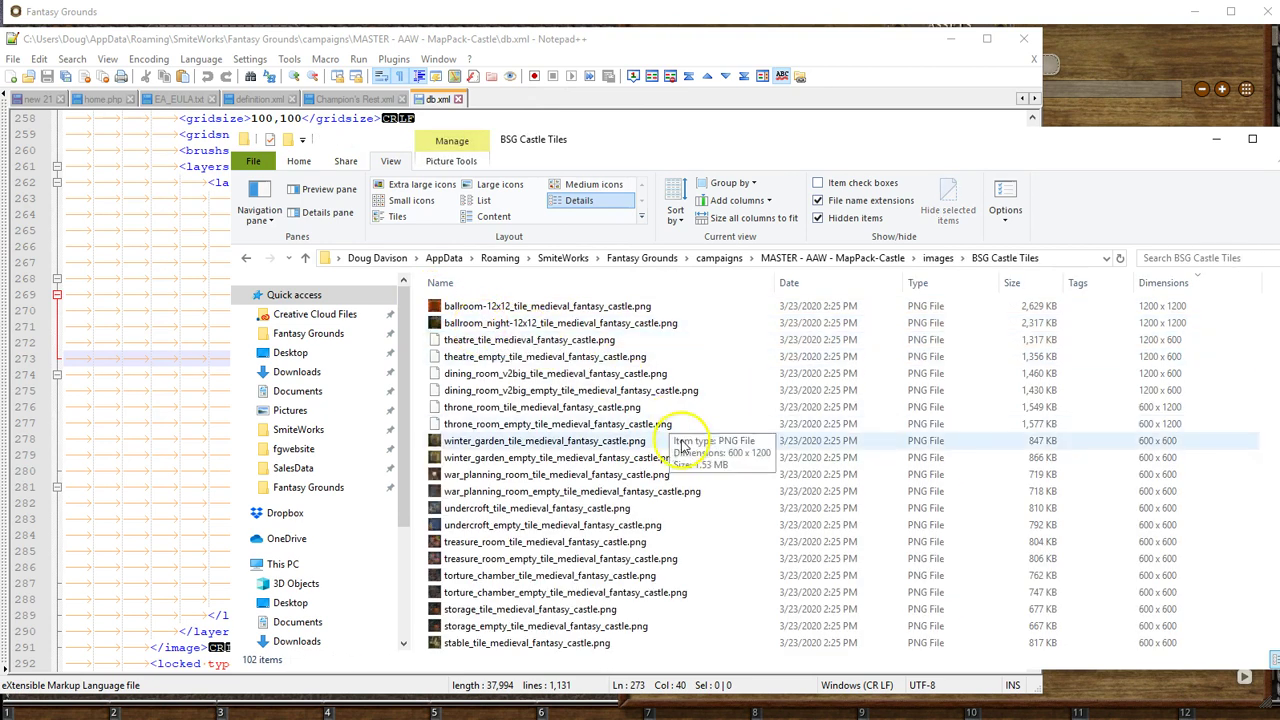
scroll(640, 450, down, 10)
scroll(655, 470, down, 10)
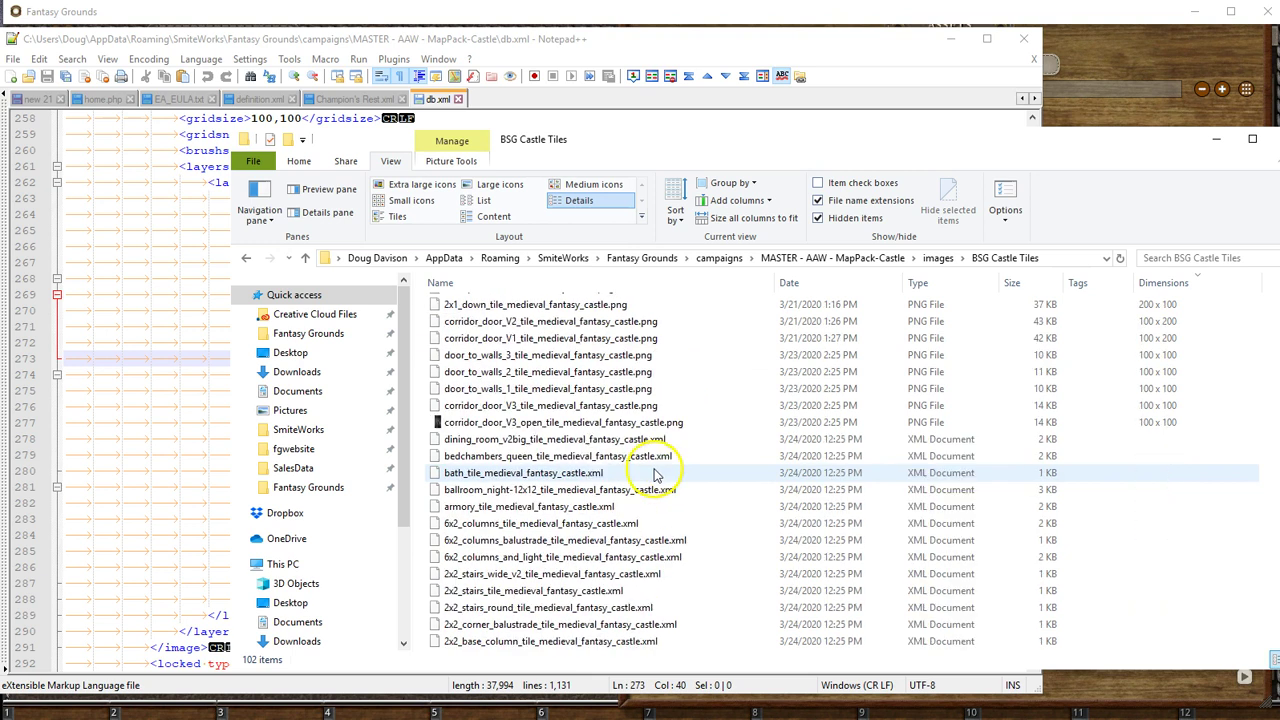
click(700, 440)
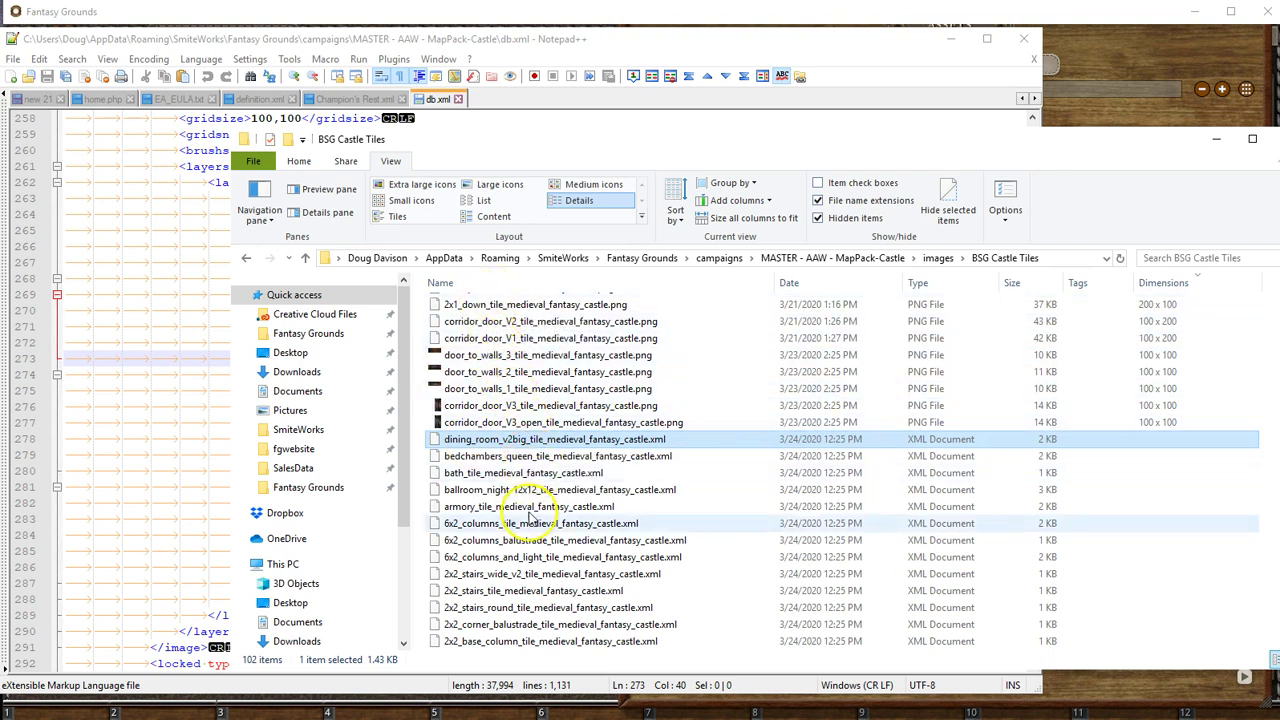
click(521, 476)
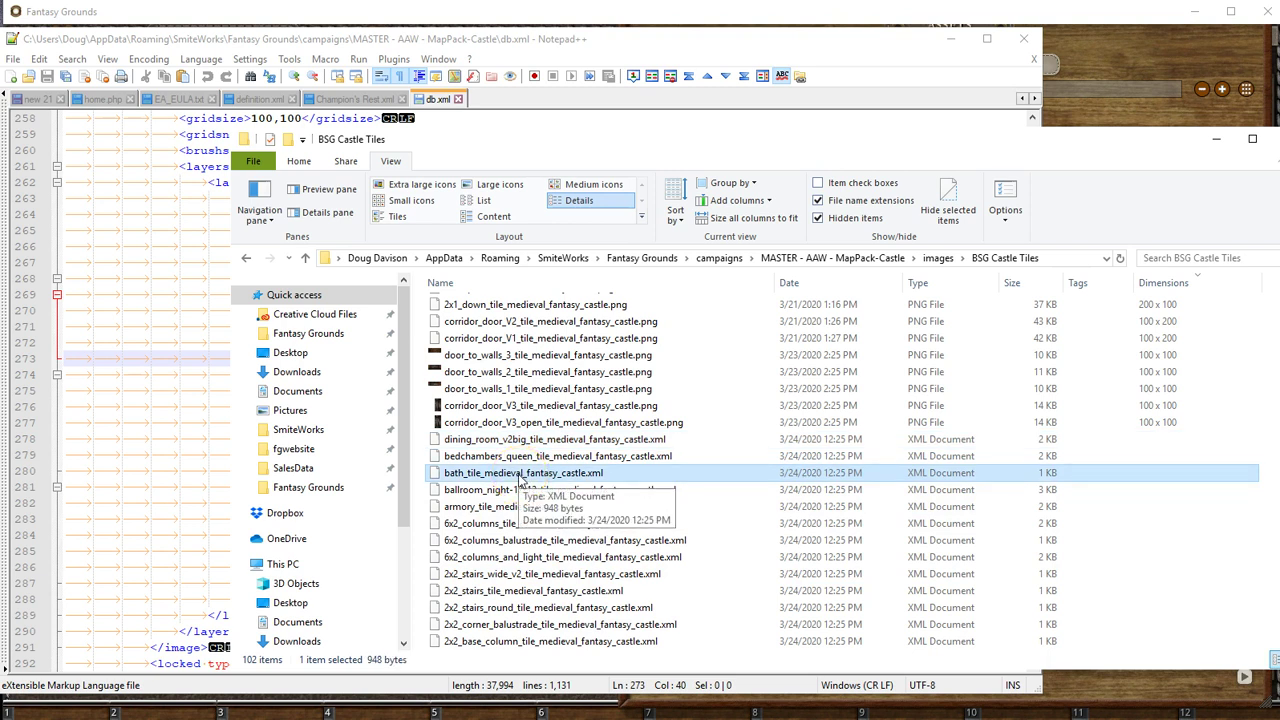
click(524, 467)
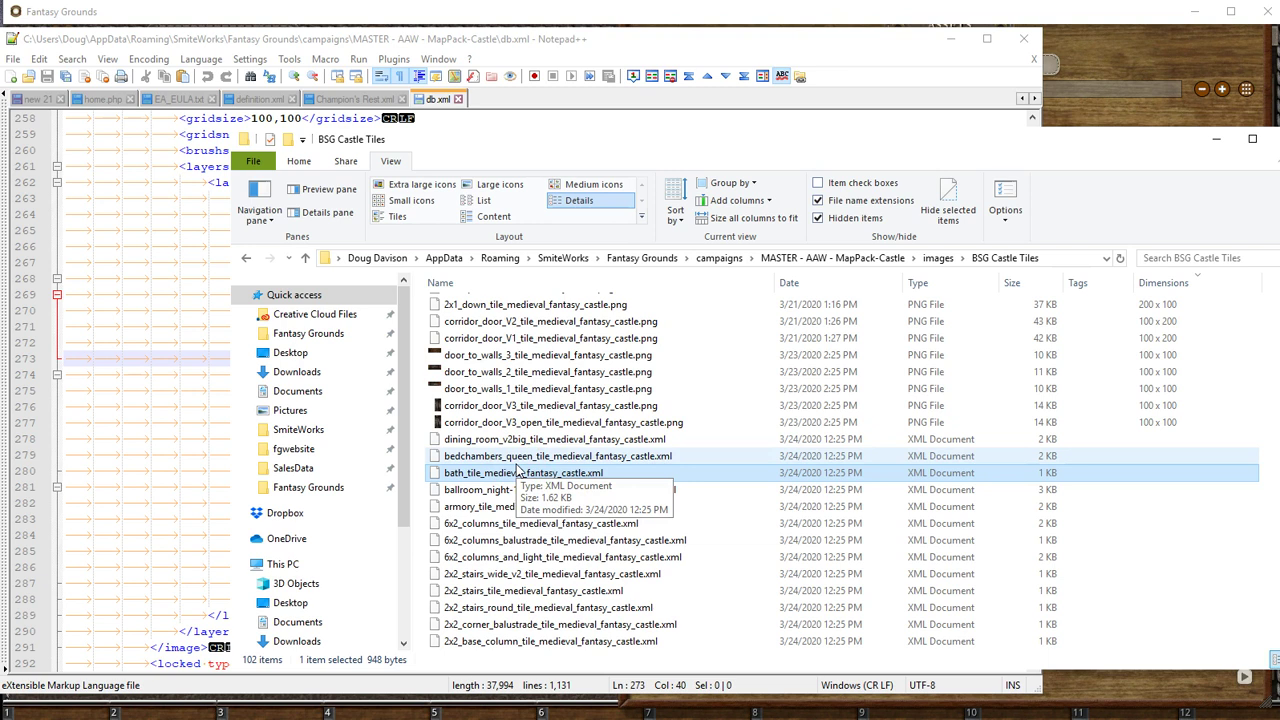
Step: Sort the BSG Castle Tiles files by name so each XML file sits beside its matching PNG
scroll(520, 470, up, 10)
scroll(525, 425, up, 10)
click(470, 283)
scroll(528, 400, down, 3)
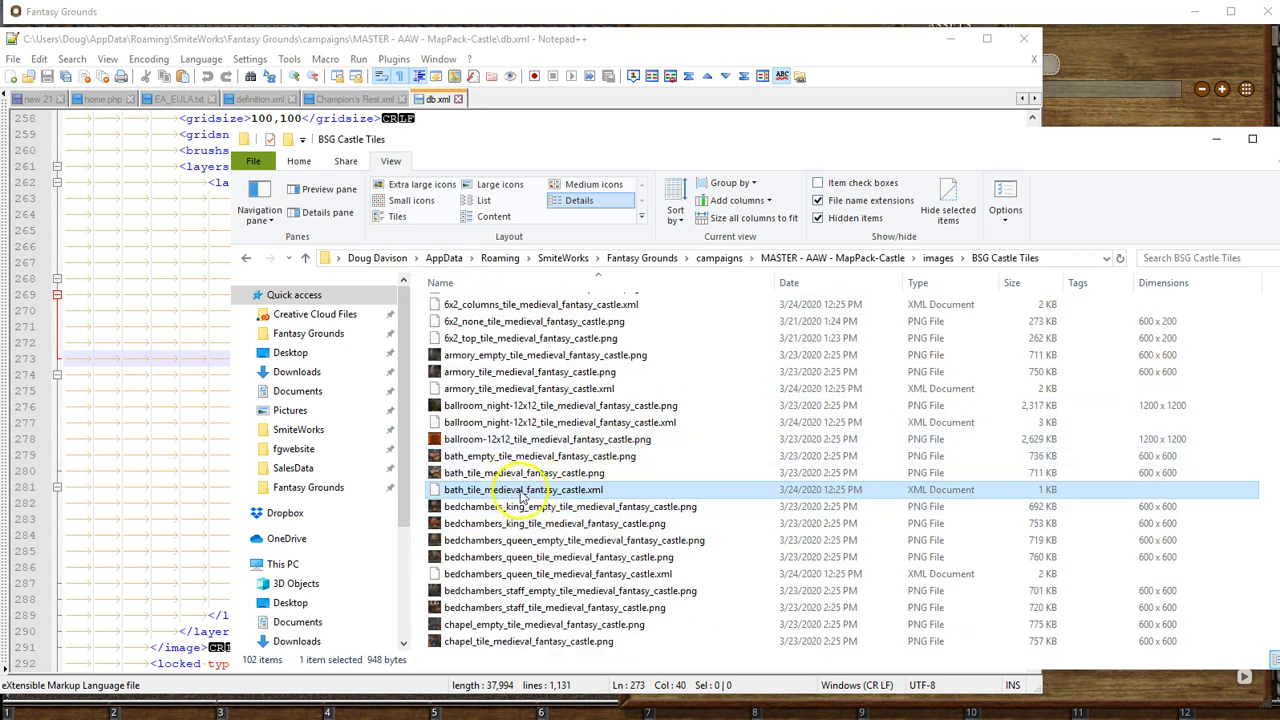
Step: Duplicate bath_tile_medieval_fantasy_castle.xml in the BSG Castle Tiles folder and locate the copy in the list
click(495, 455)
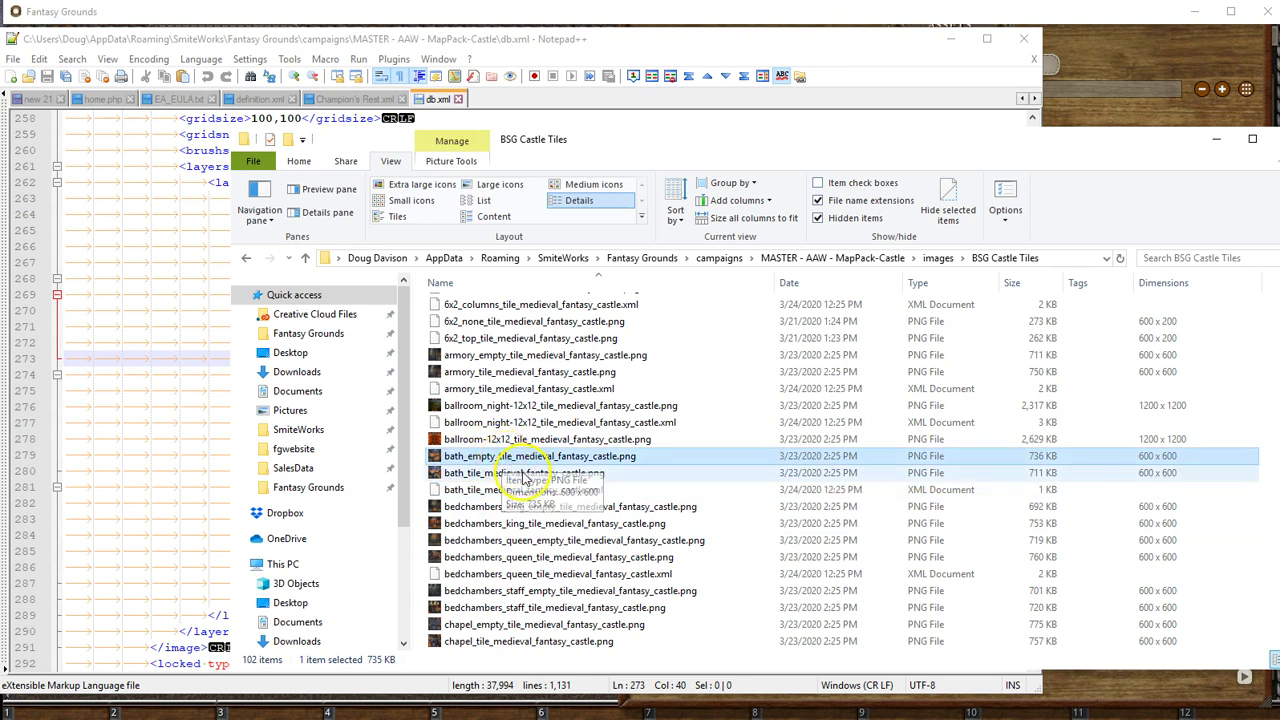
click(493, 490)
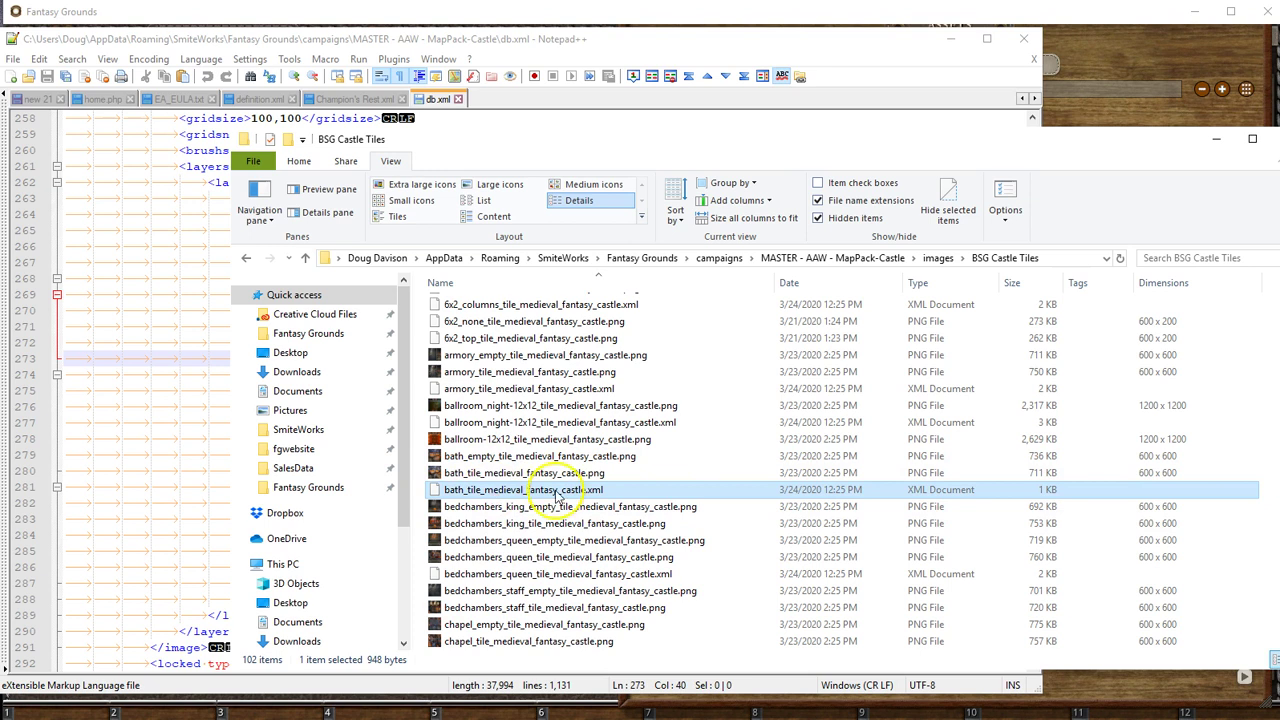
scroll(640, 500, down, 20)
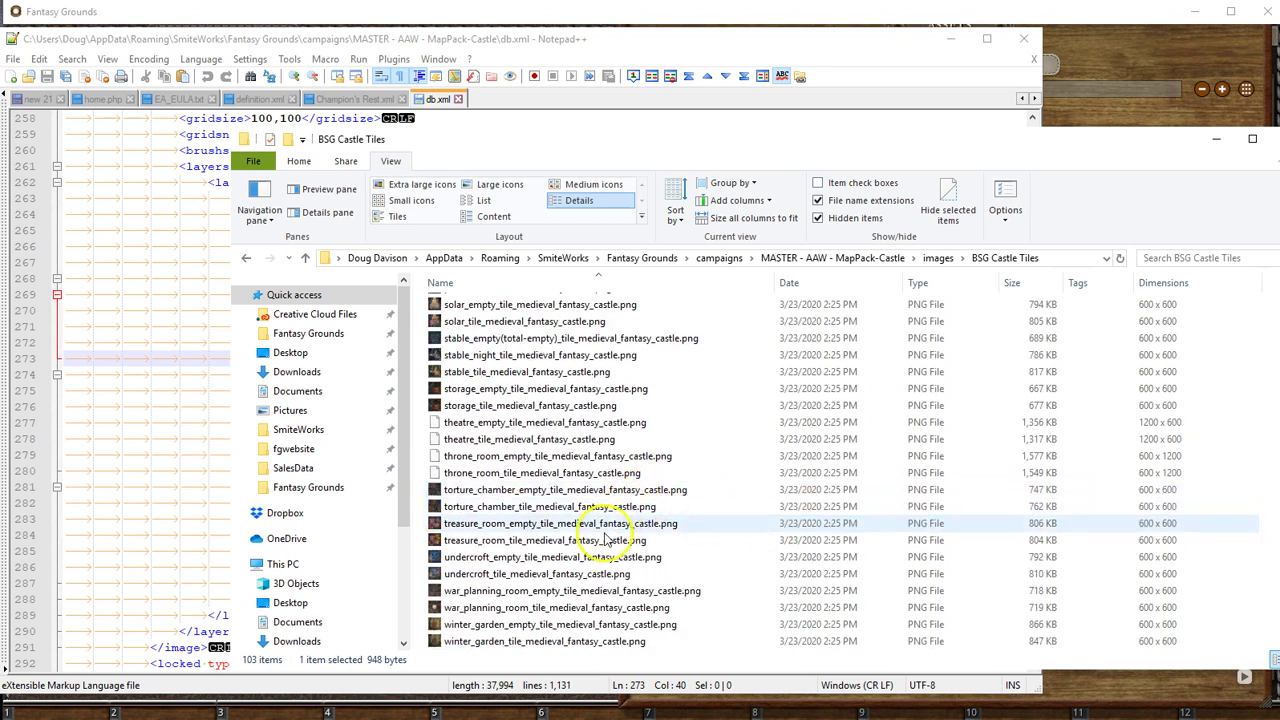
scroll(600, 510, up, 10)
scroll(605, 508, up, 15)
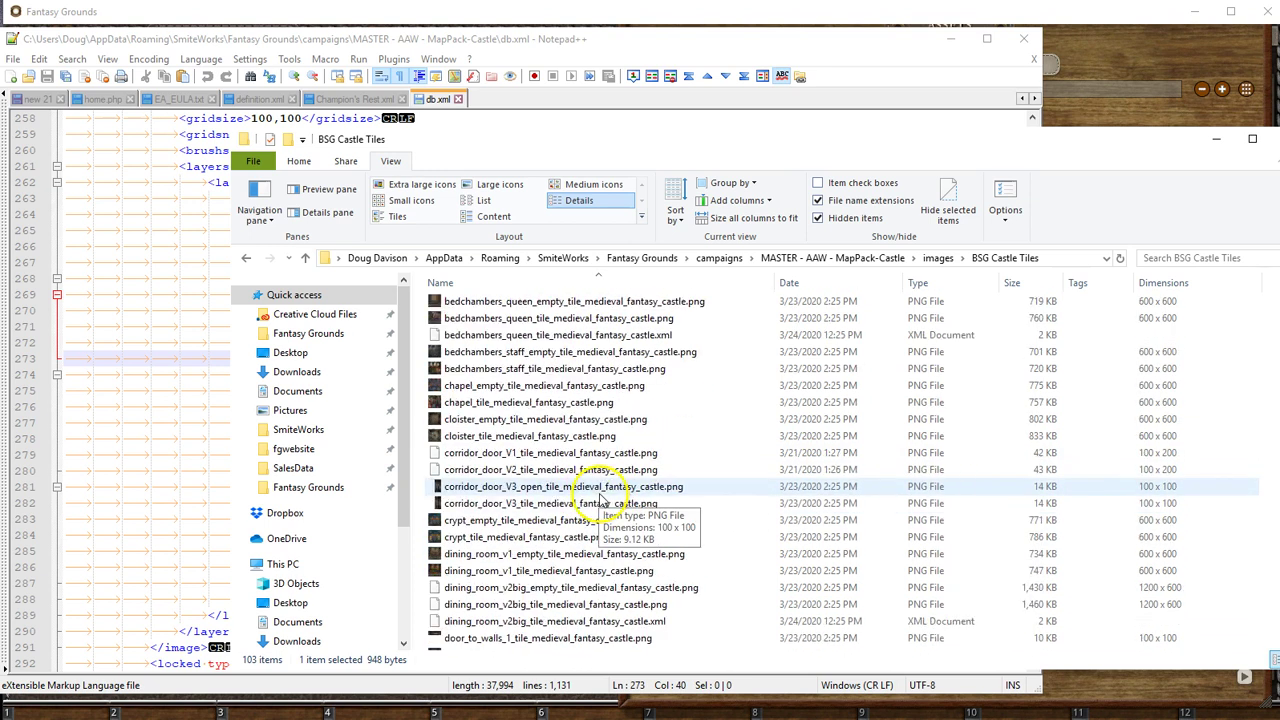
scroll(592, 490, up, 2)
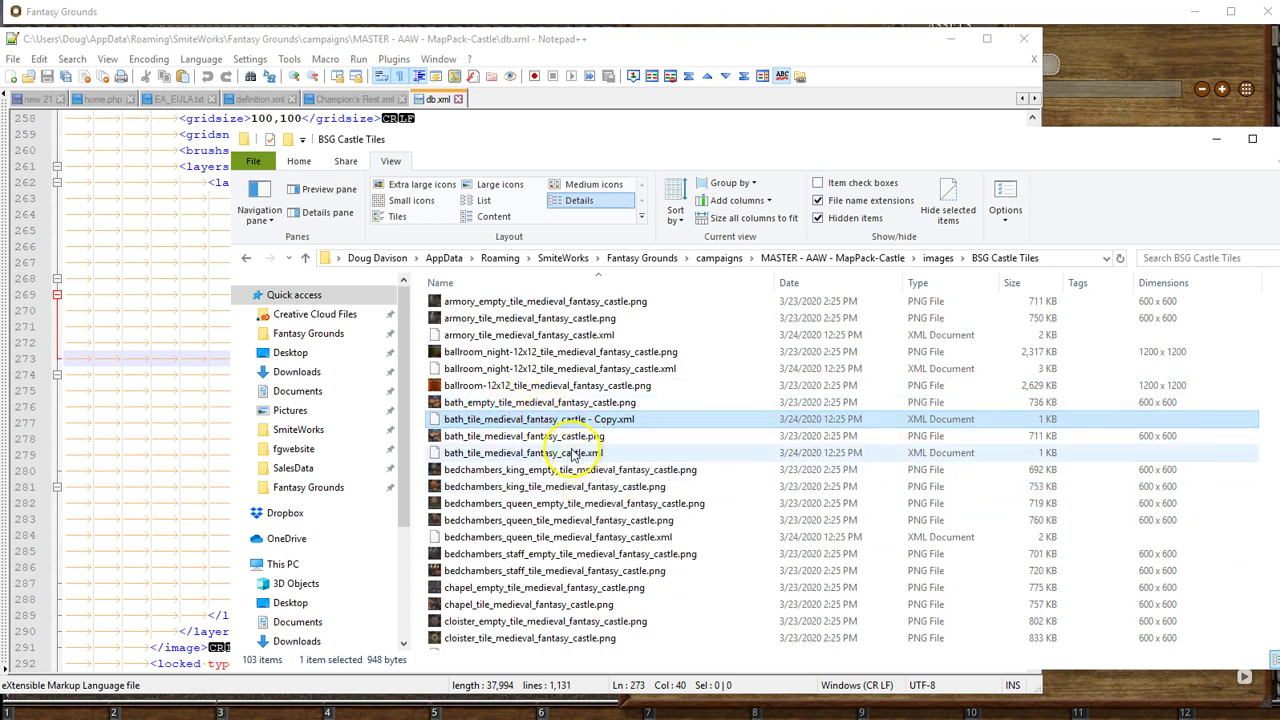
Step: Rename the bath XML copy as bath_empty_tile_medieval_fantasy_castle.xml, reusing the empty bath PNG's name, and check both PNG and XML pairs
click(543, 403)
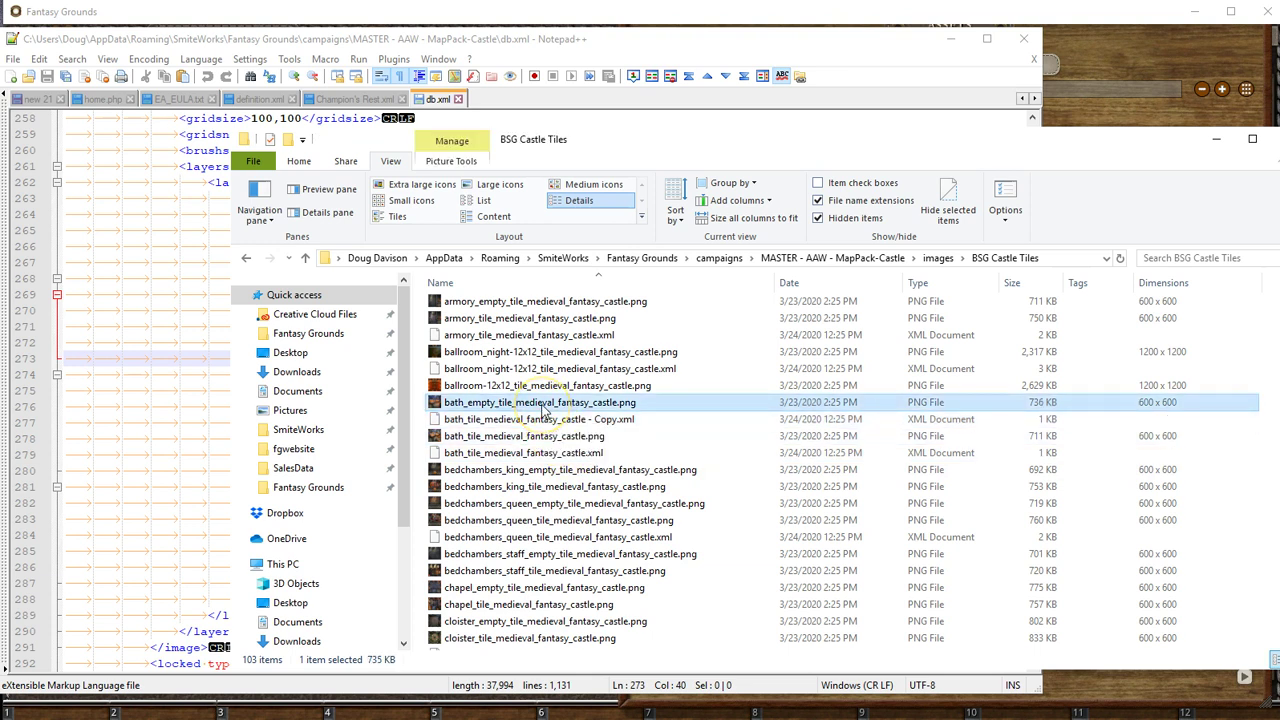
click(543, 405)
key(ctrl+c)
key(Return)
click(540, 423)
click(540, 424)
key(ctrl+v)
key(Return)
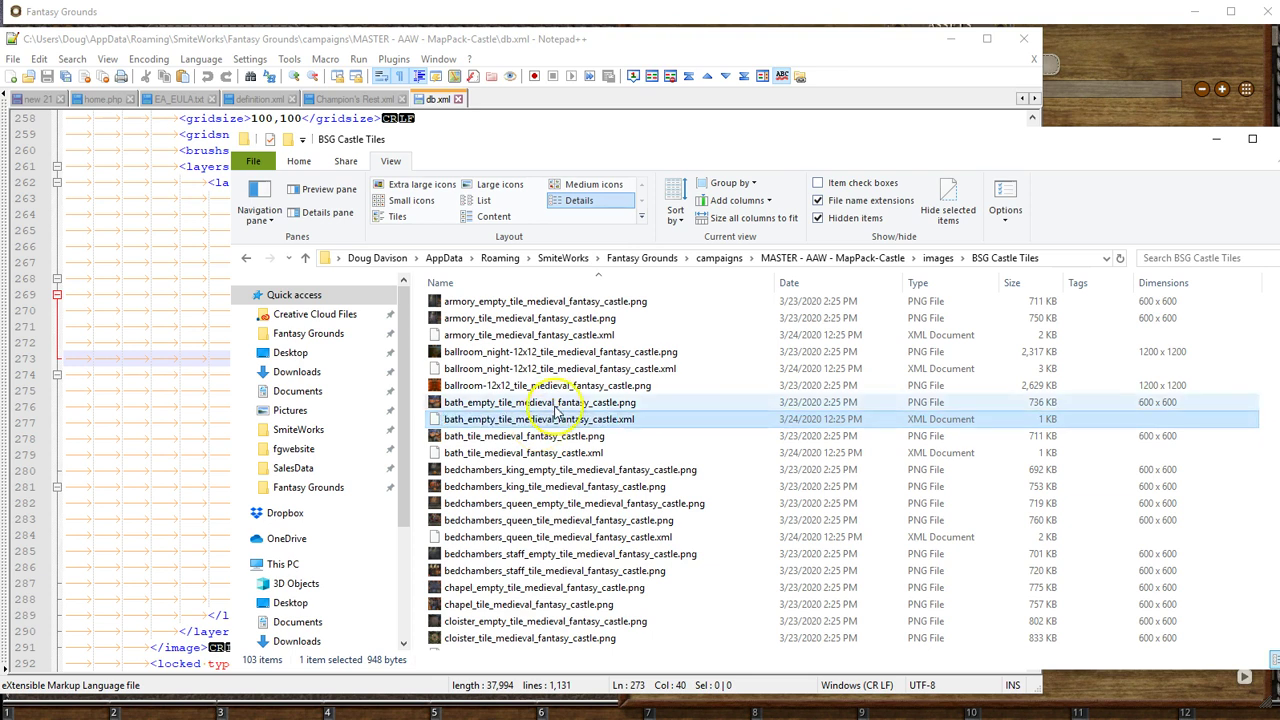
click(472, 402)
click(476, 420)
click(478, 437)
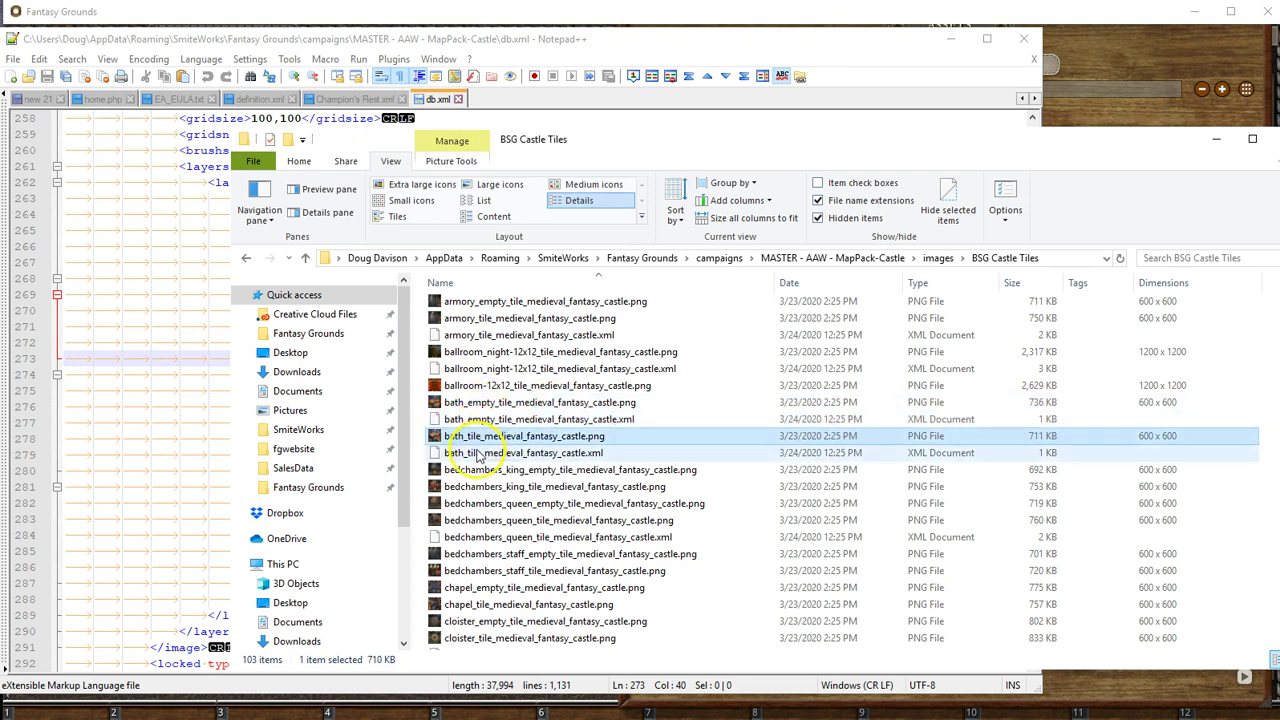
click(470, 452)
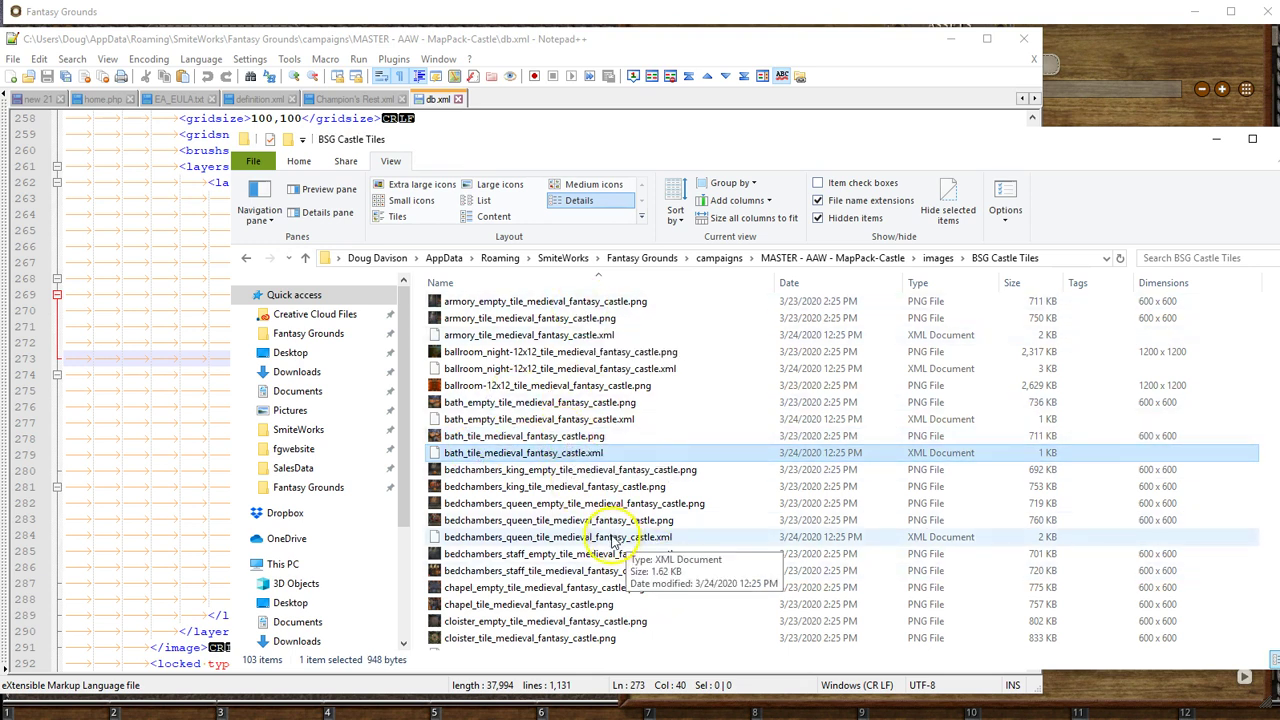
Step: Duplicate bedchambers_queen_tile_medieval_fantasy_castle.xml and re-sort the folder by name to find the copy
click(560, 545)
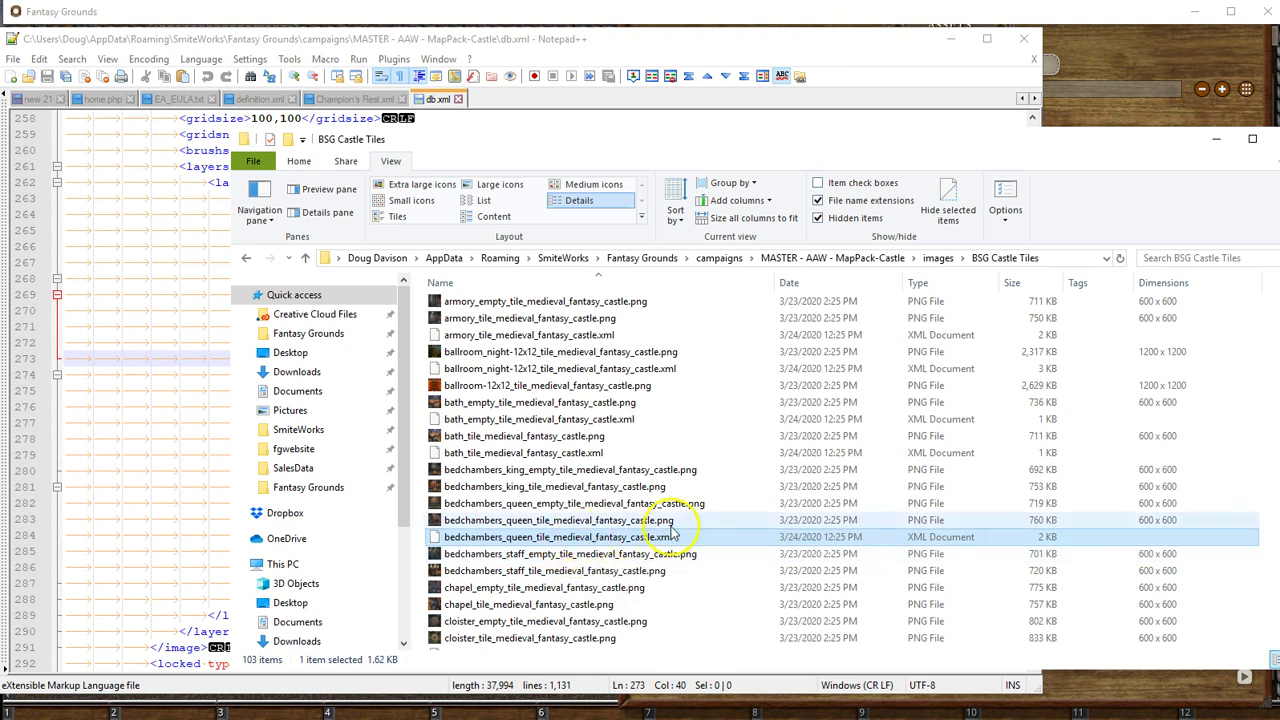
key(ctrl+c)
key(ctrl+v)
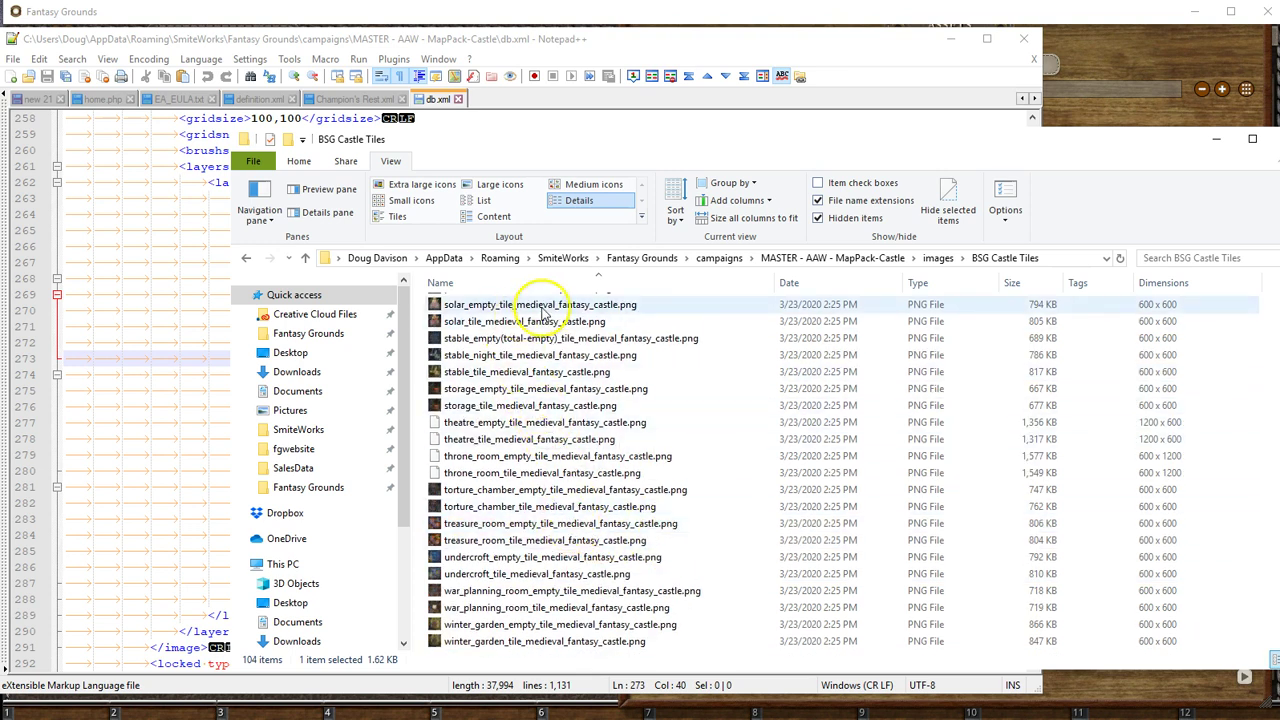
click(541, 283)
click(541, 283)
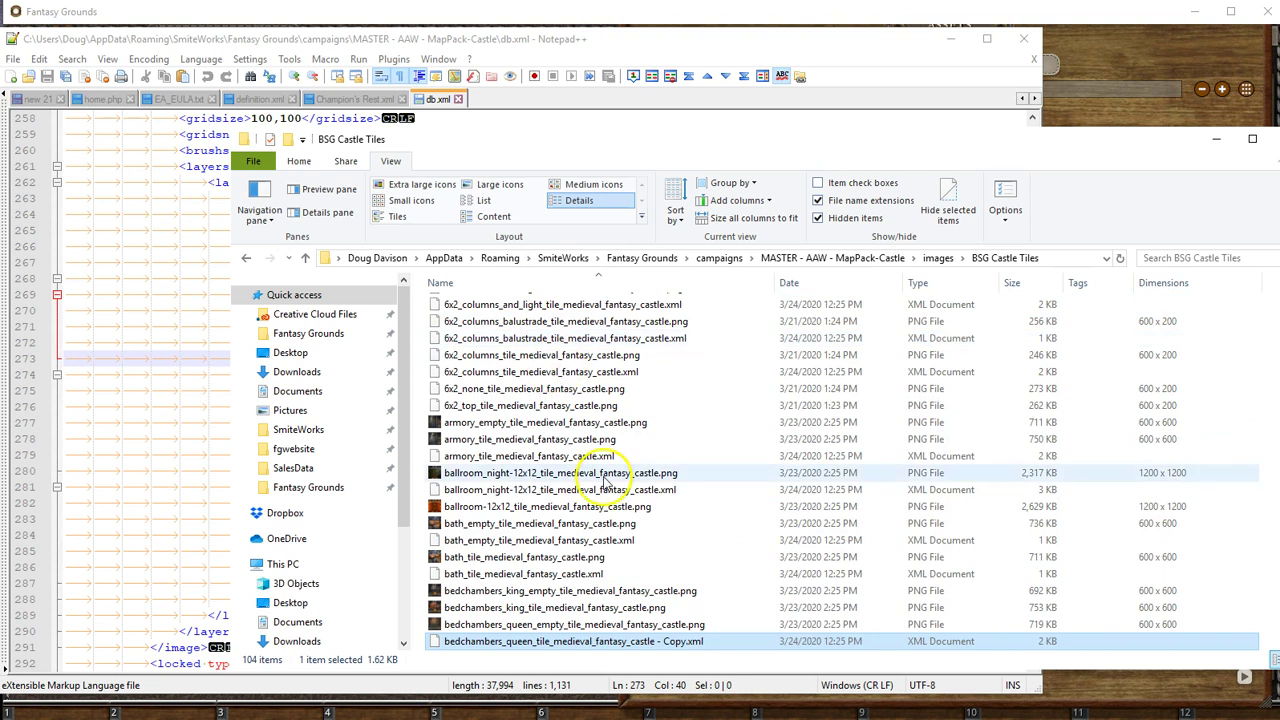
scroll(567, 497, down, 3)
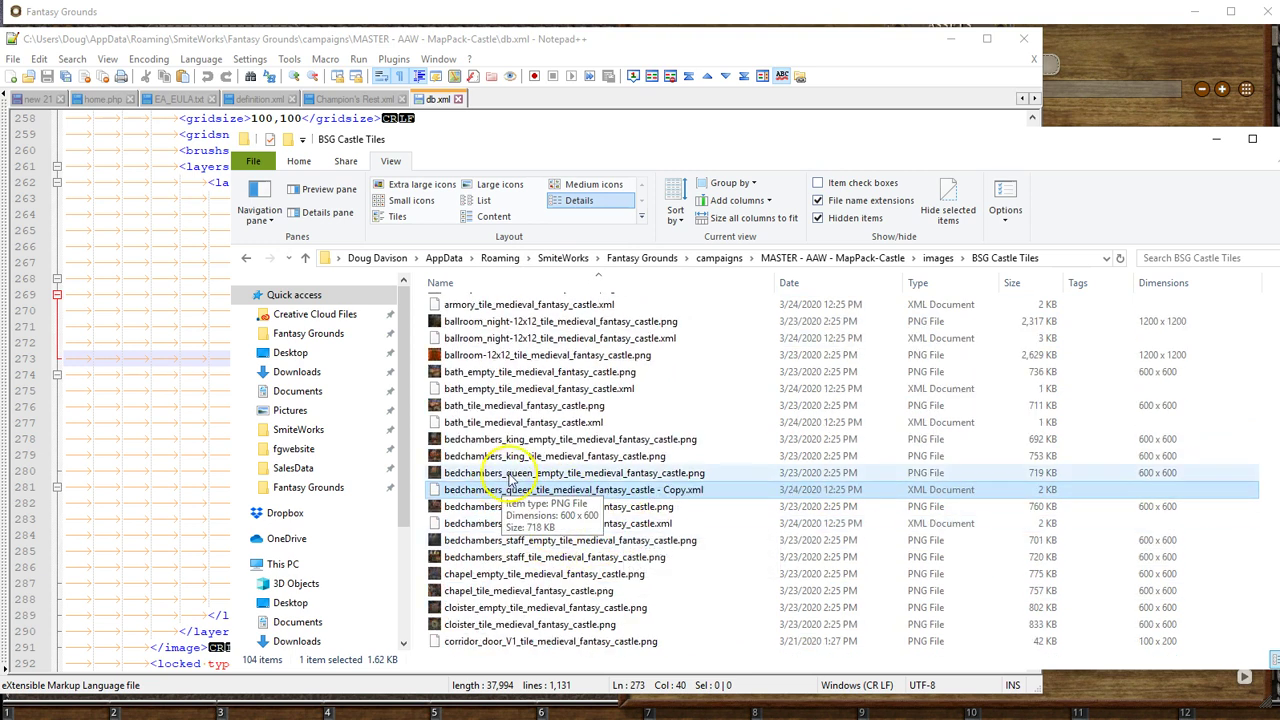
Step: Rename the queen's bedchambers XML copy as bedchambers_queen_empty_tile_medieval_fantasy_castle.xml, reusing the matching empty PNG's name
click(560, 476)
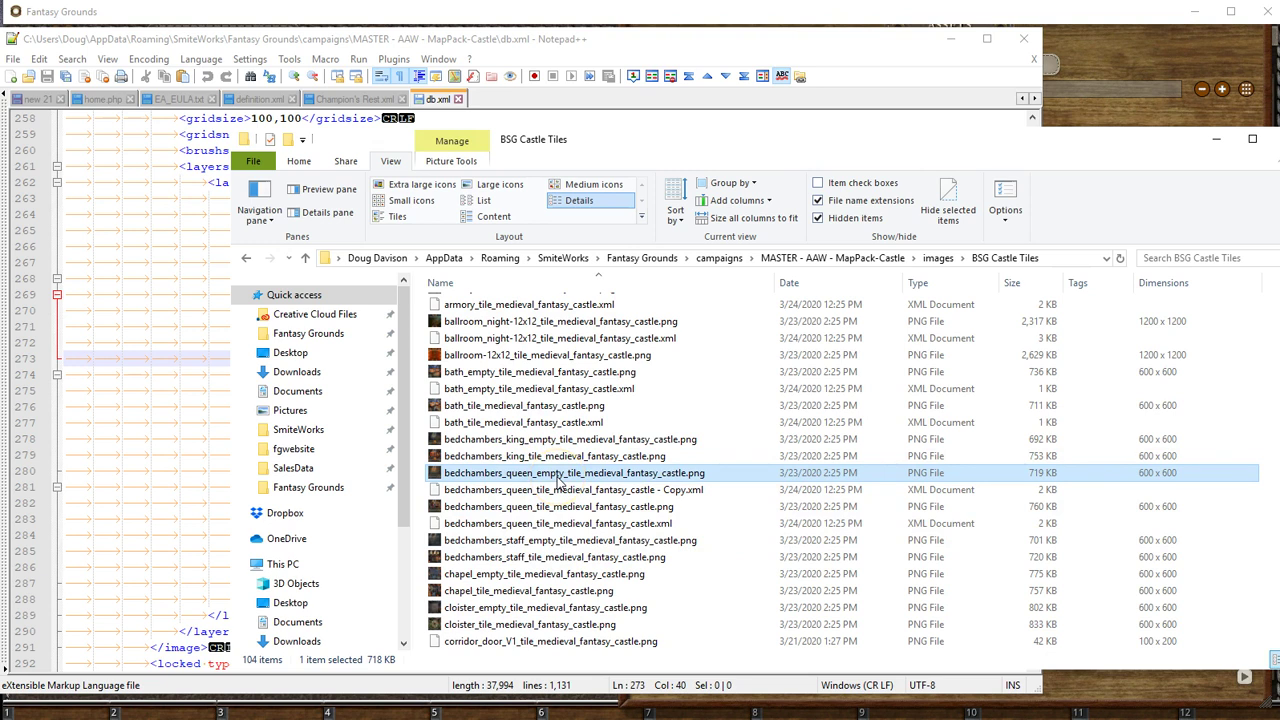
click(560, 476)
click(610, 490)
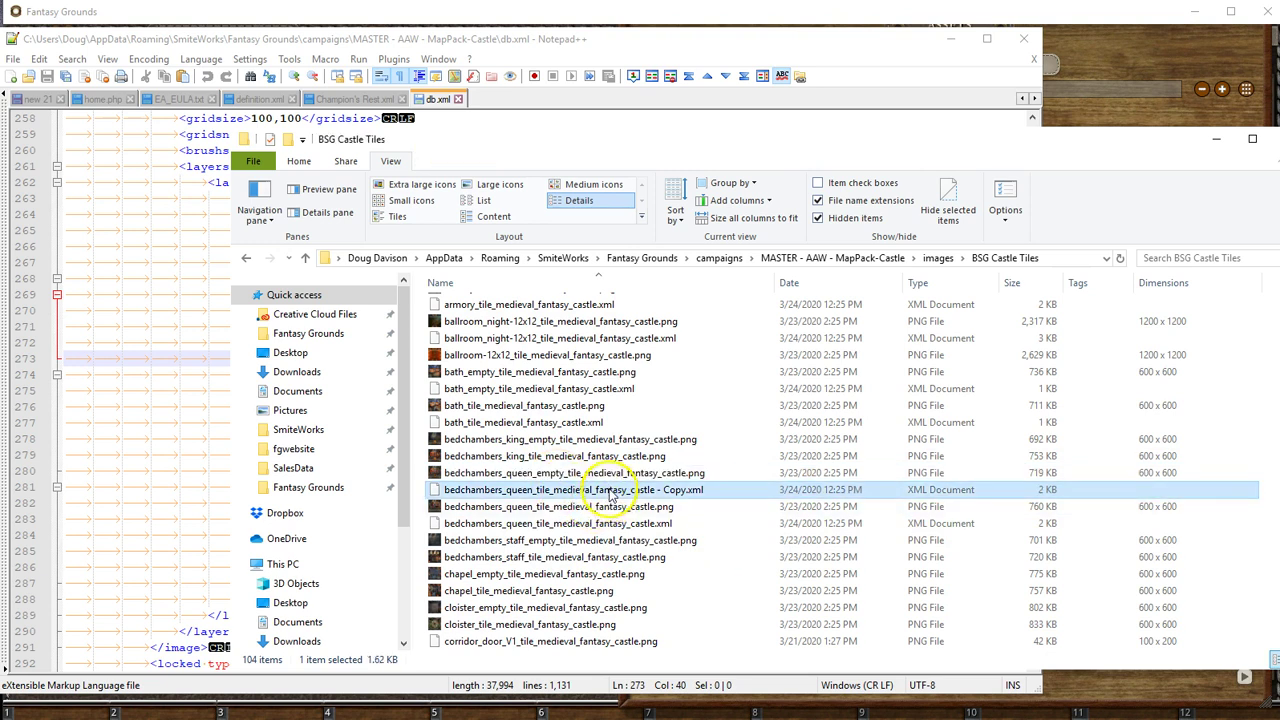
click(610, 490)
key(ctrl+v)
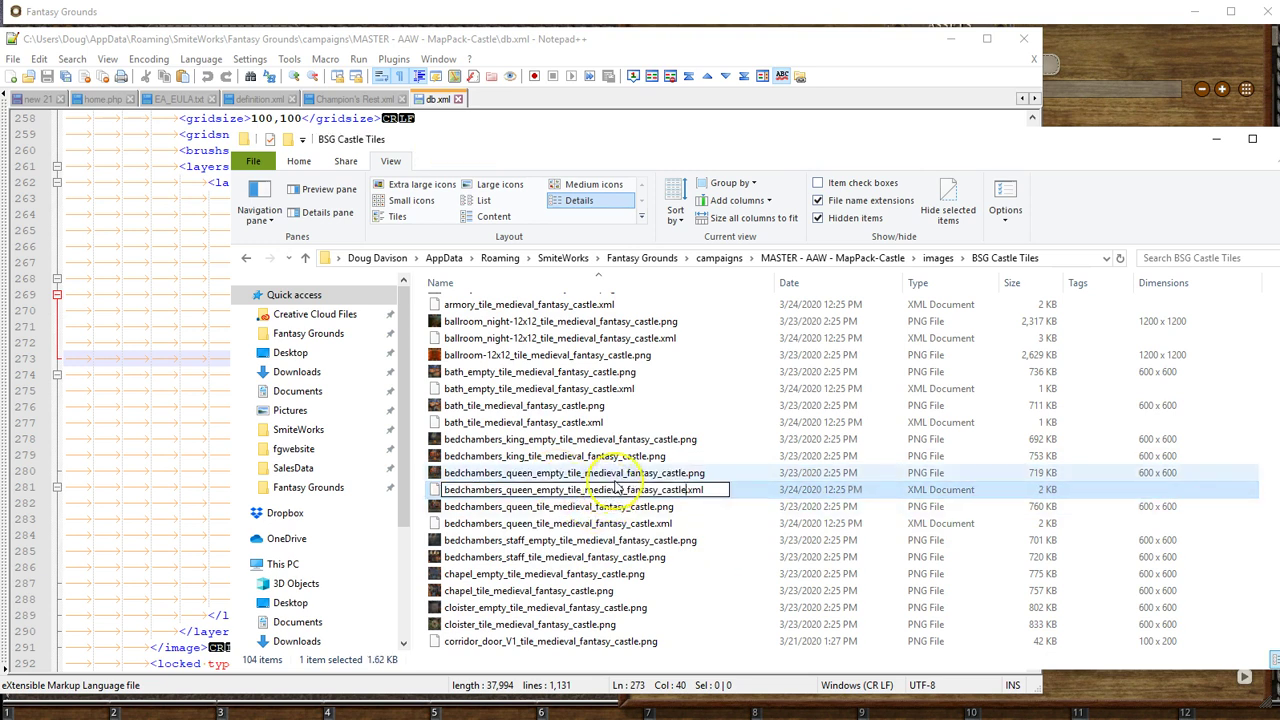
key(Return)
Step: Duplicate dining_room_v2big_tile_medieval_fantasy_castle.xml in the BSG Castle Tiles folder
scroll(700, 530, down, 9)
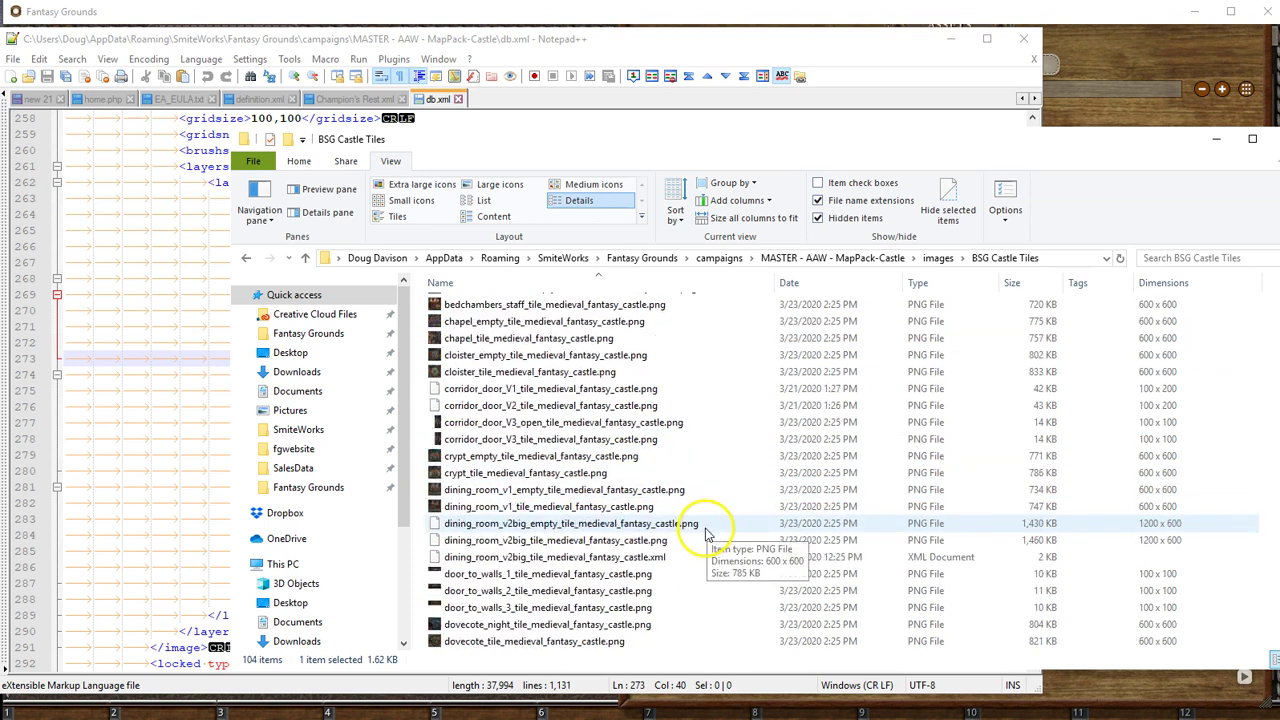
scroll(640, 555, down, 10)
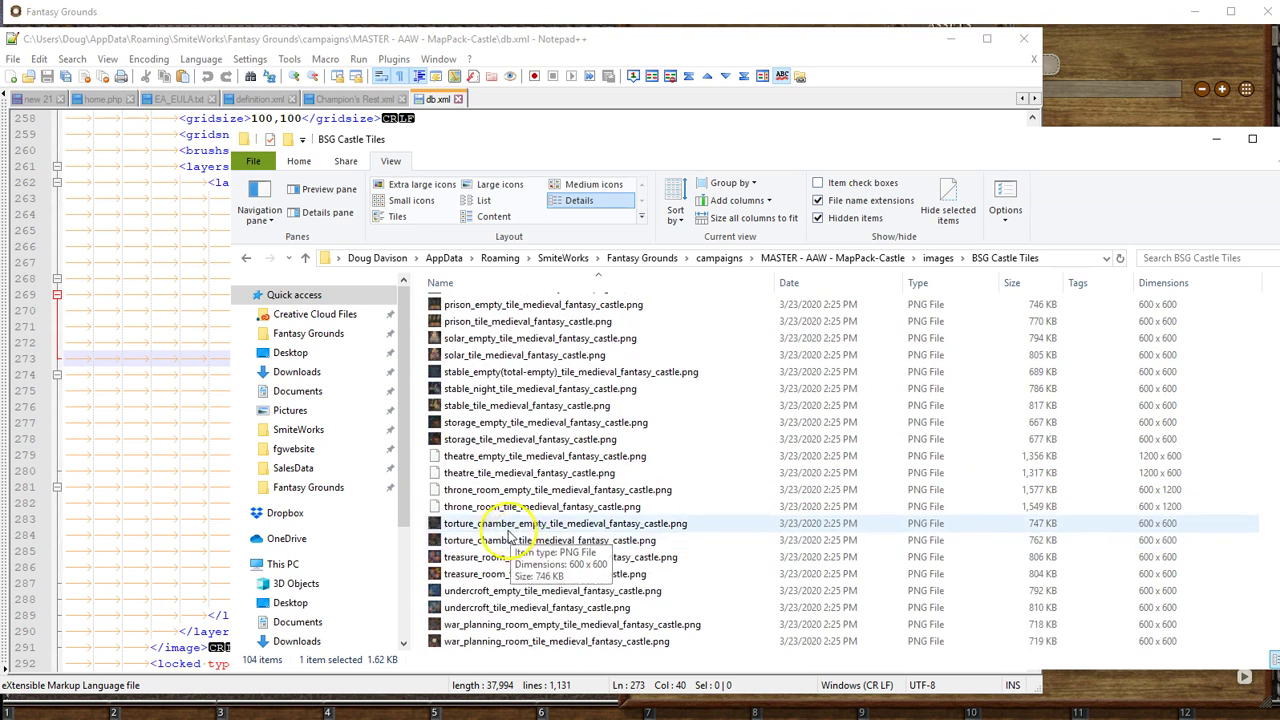
scroll(545, 555, down, 1)
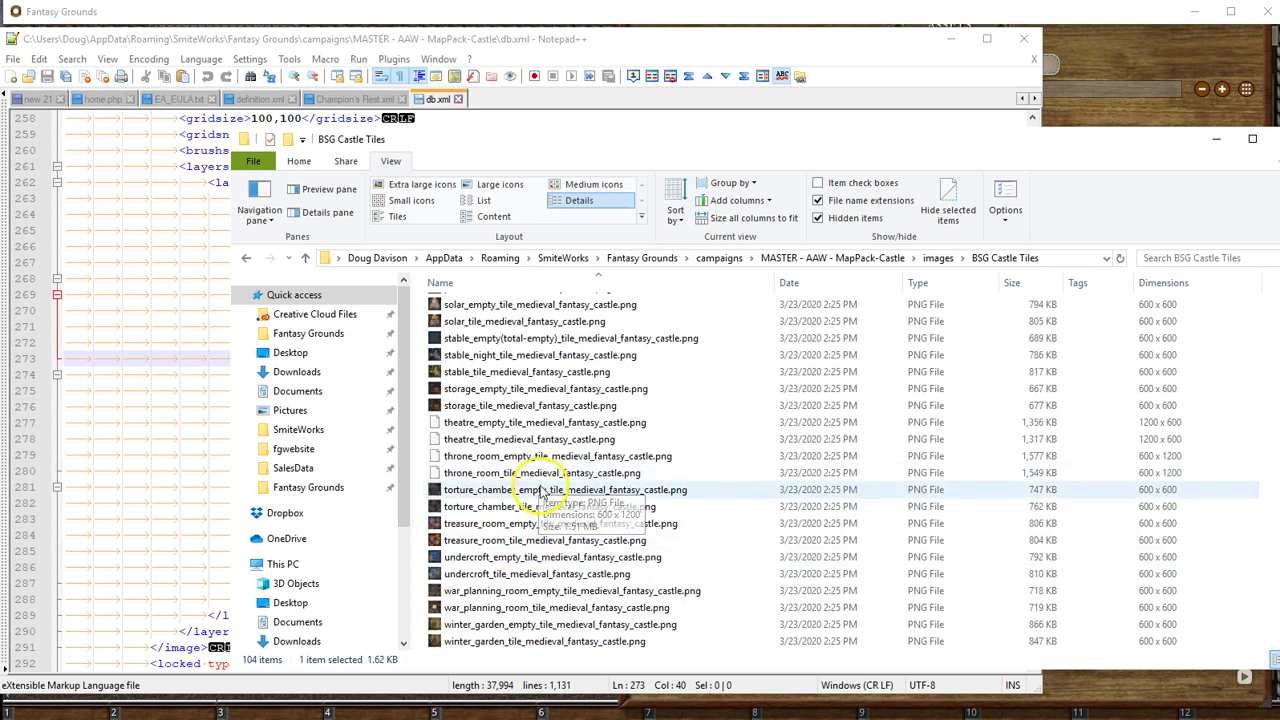
scroll(565, 520, up, 2)
scroll(565, 520, up, 9)
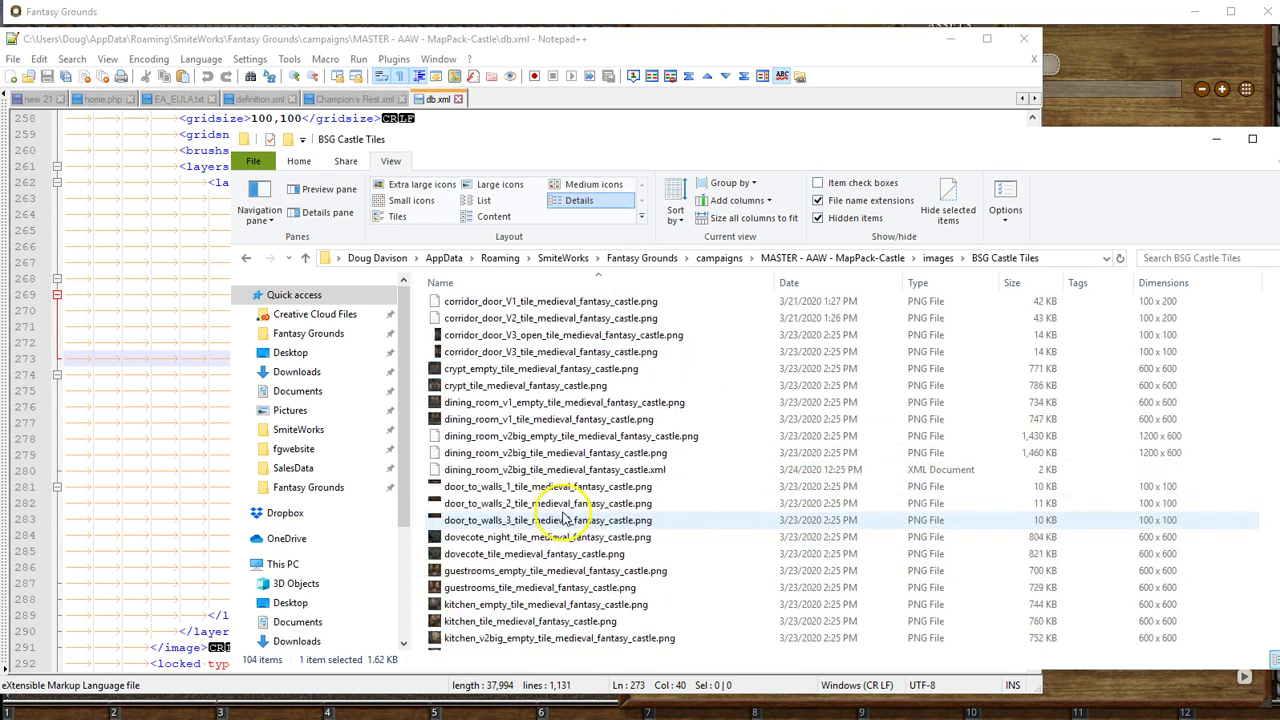
click(558, 472)
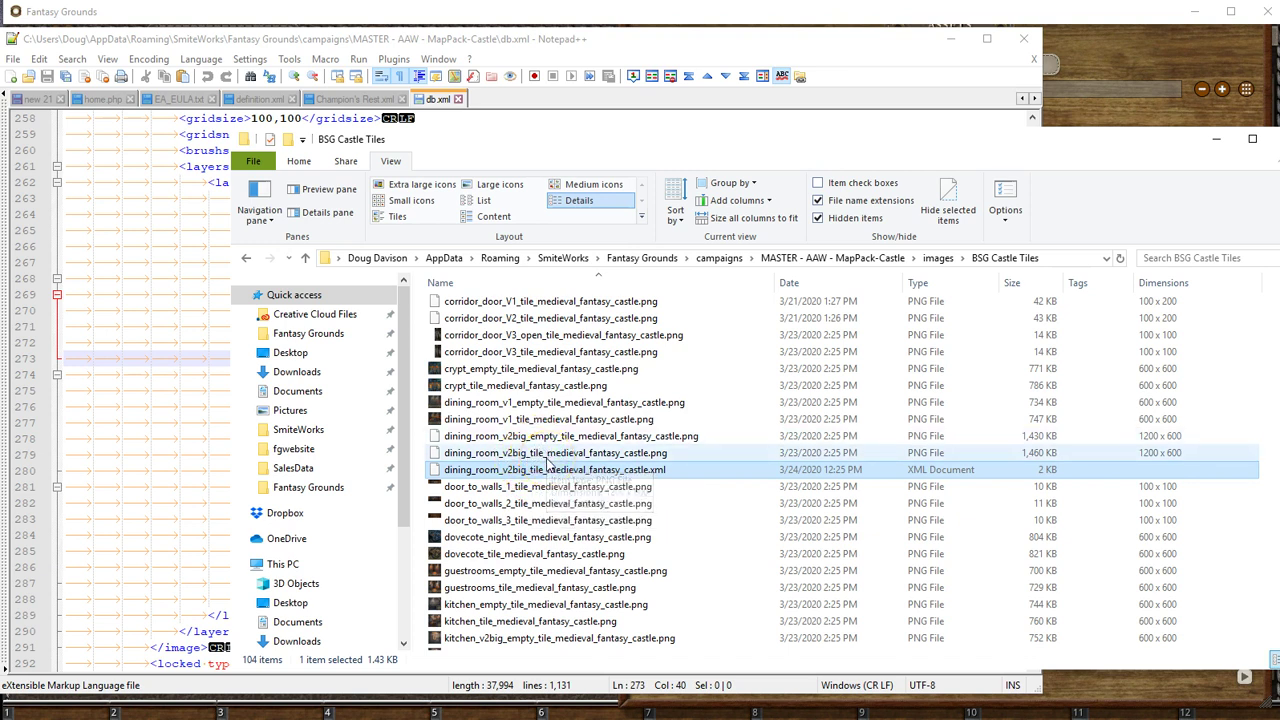
key(ctrl+v)
scroll(585, 488, up, 4)
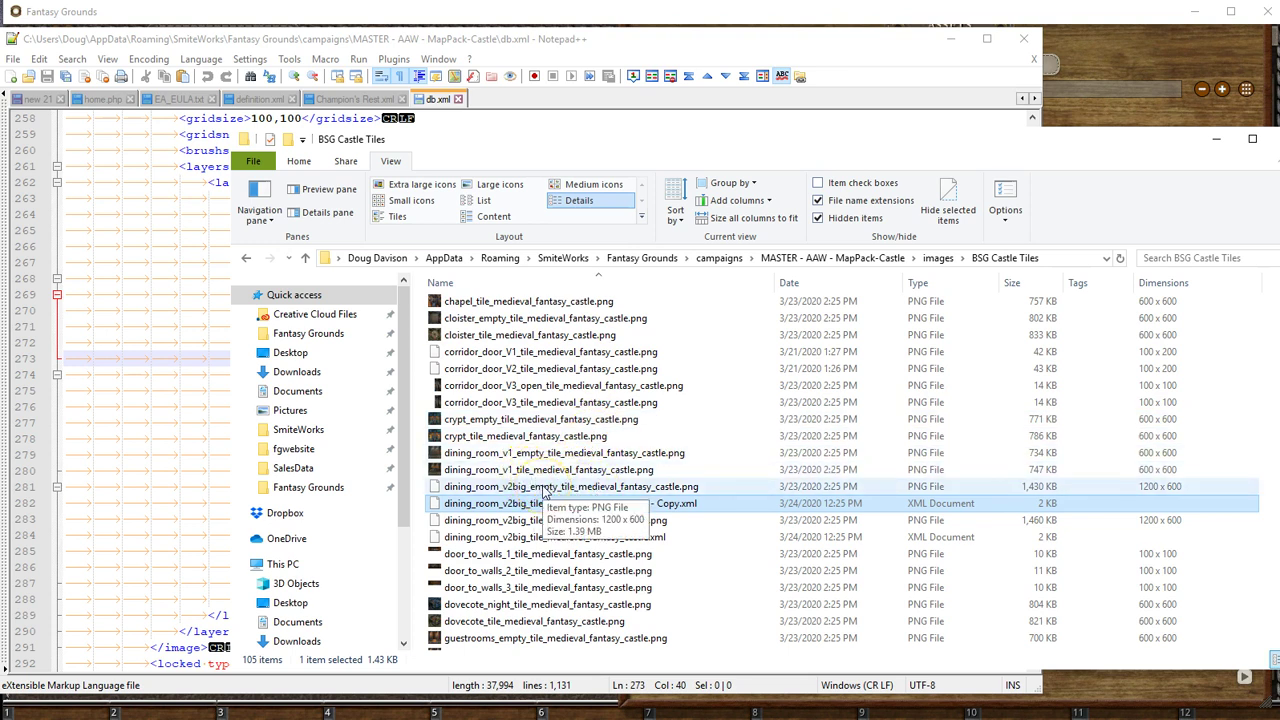
Step: Rename the big dining room XML copy as dining_room_v2big_empty_tile_medieval_fantasy_castle.xml, reusing the matching empty PNG's name
click(558, 492)
click(560, 490)
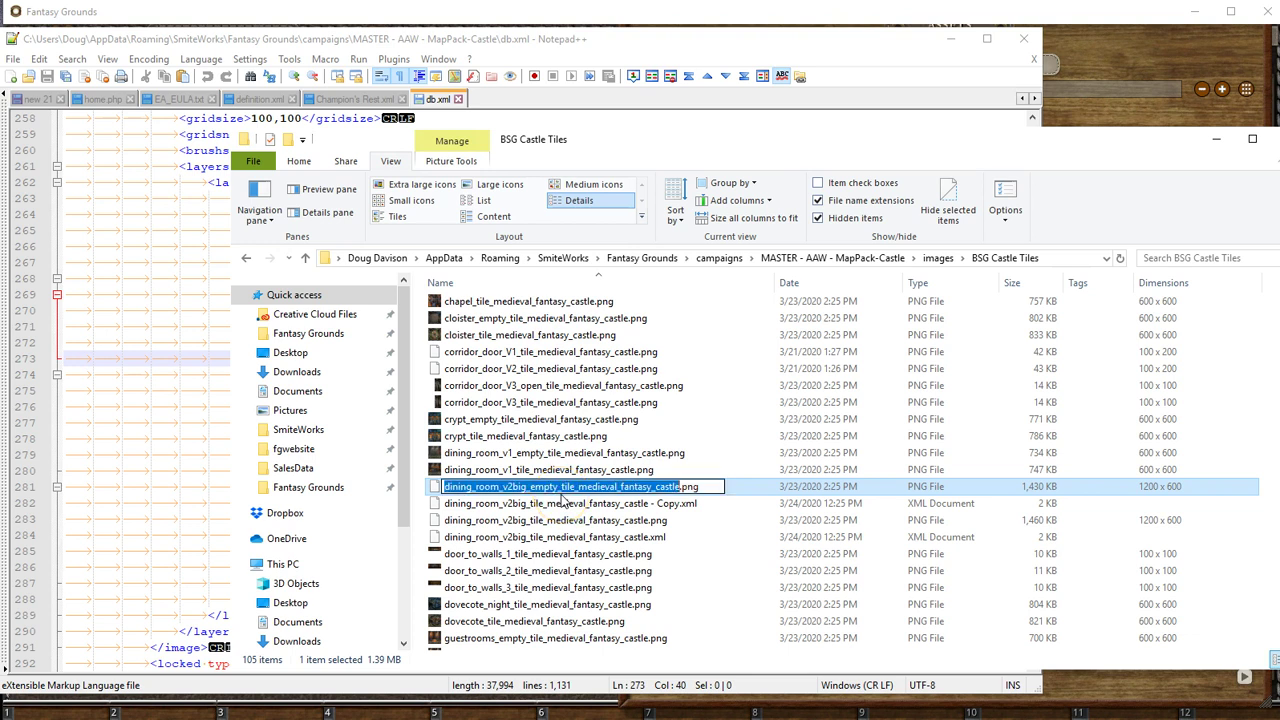
click(586, 506)
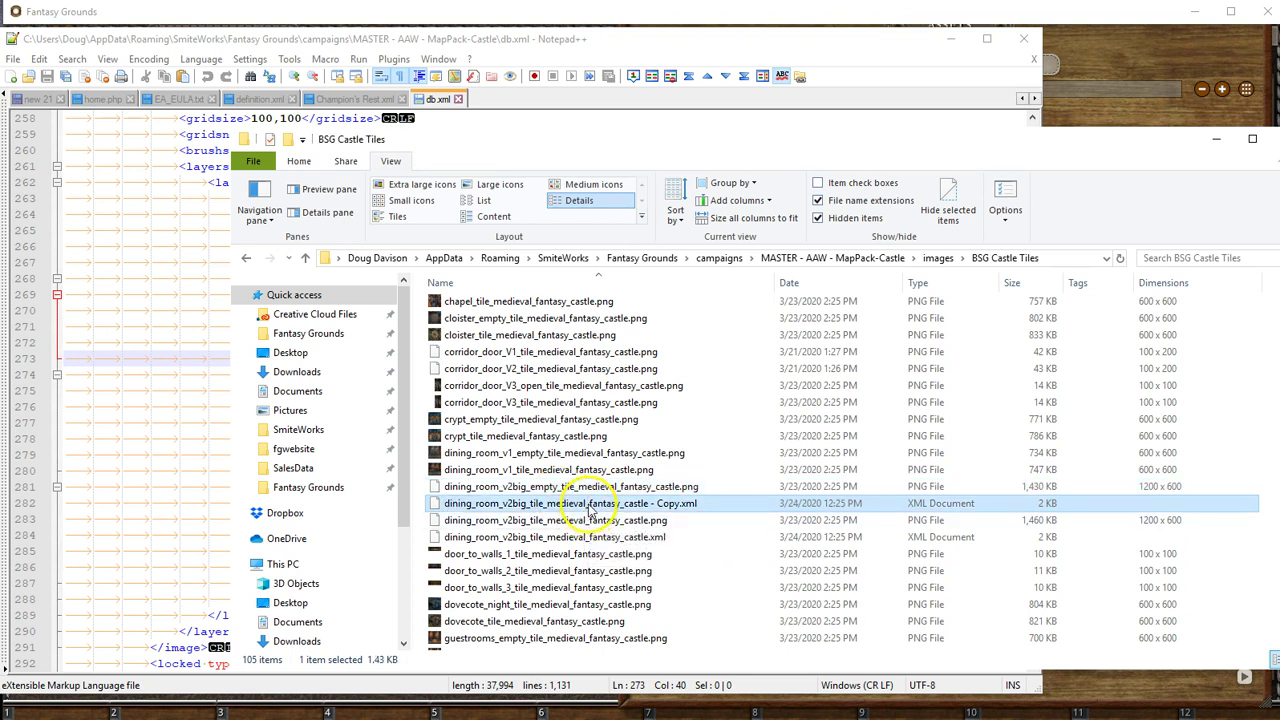
click(589, 509)
key(ctrl+v)
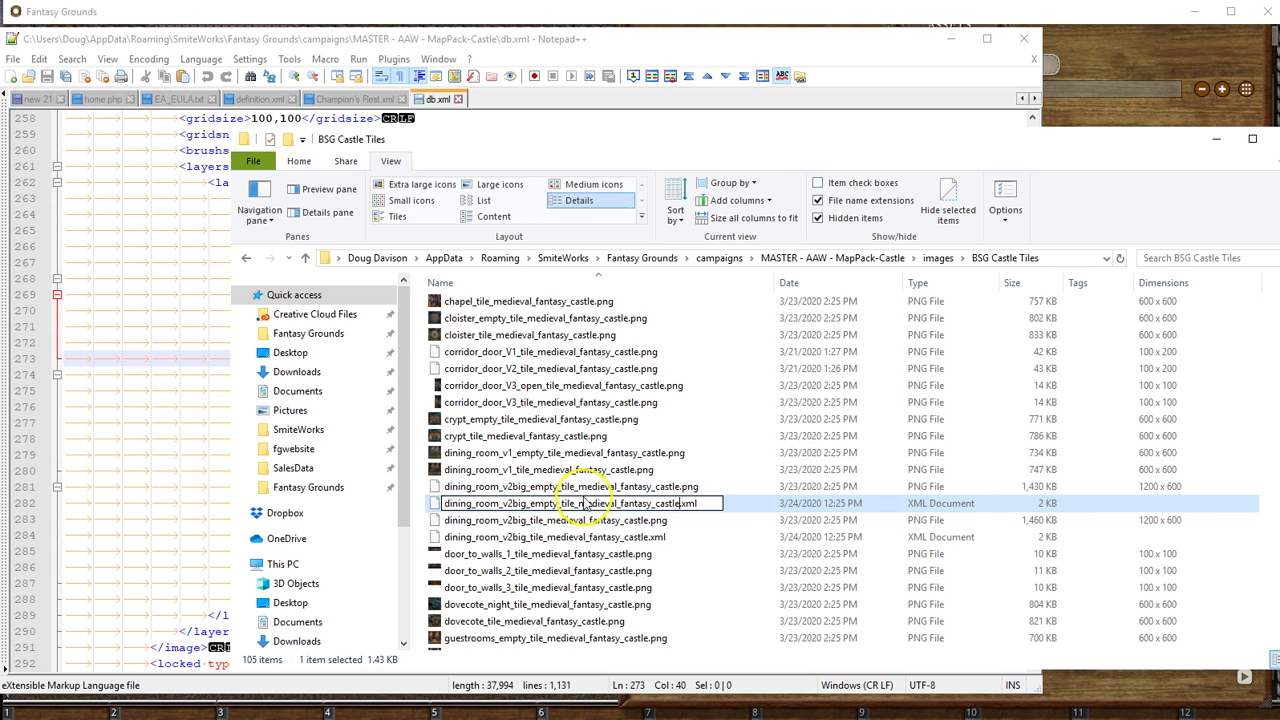
key(Return)
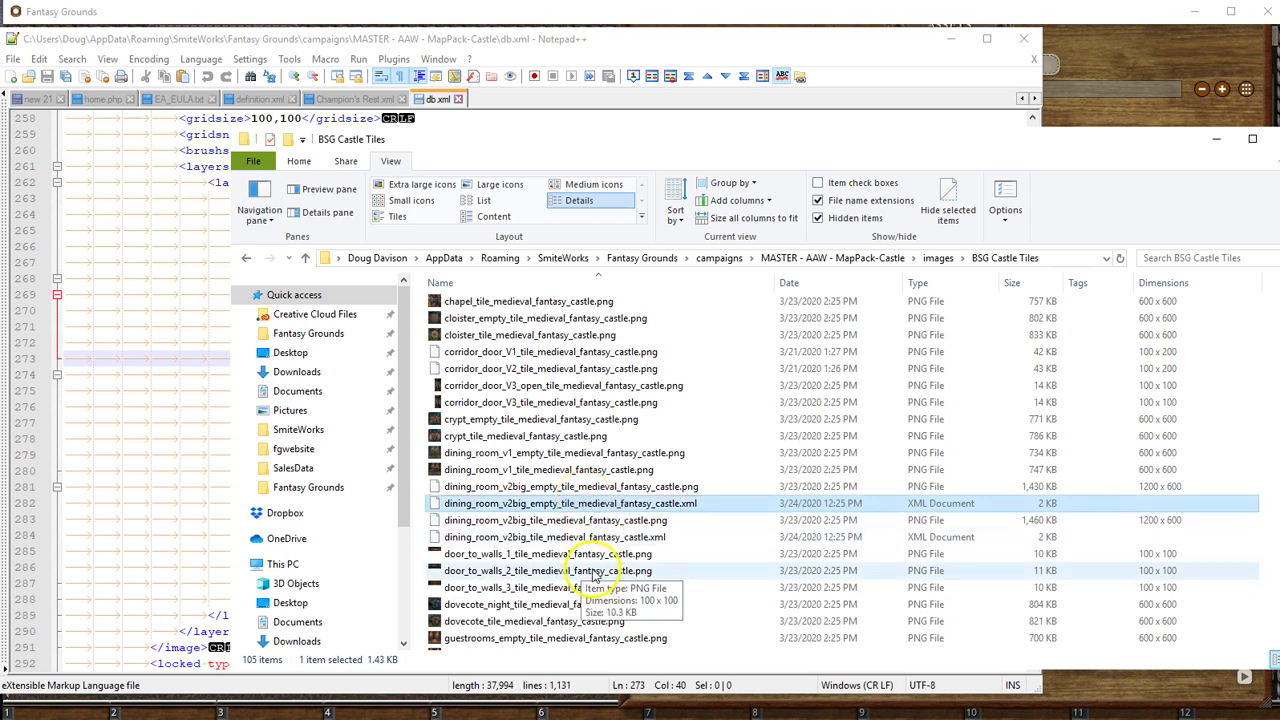
Step: Check the remaining XML files for missing empty variants and duplicate armory_tile_medieval_fantasy_castle.xml in the same folder
scroll(600, 565, down, 2)
scroll(600, 565, up, 6)
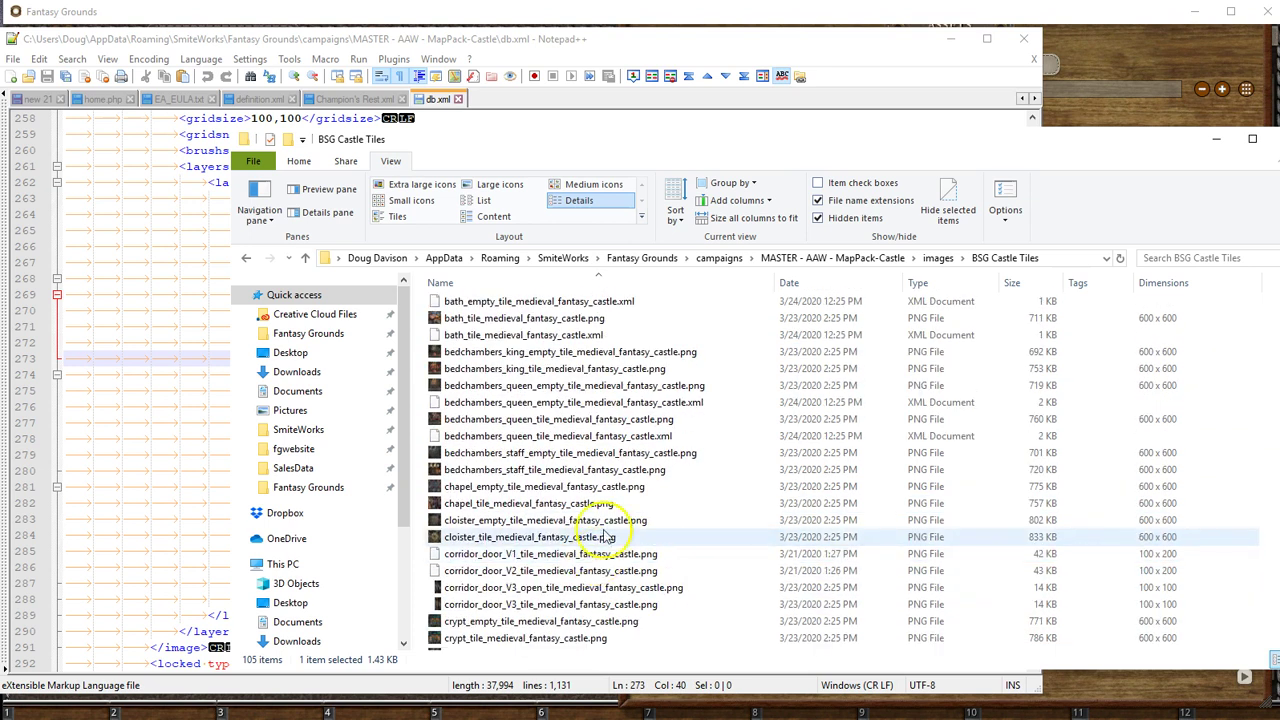
click(605, 438)
scroll(640, 425, up, 1)
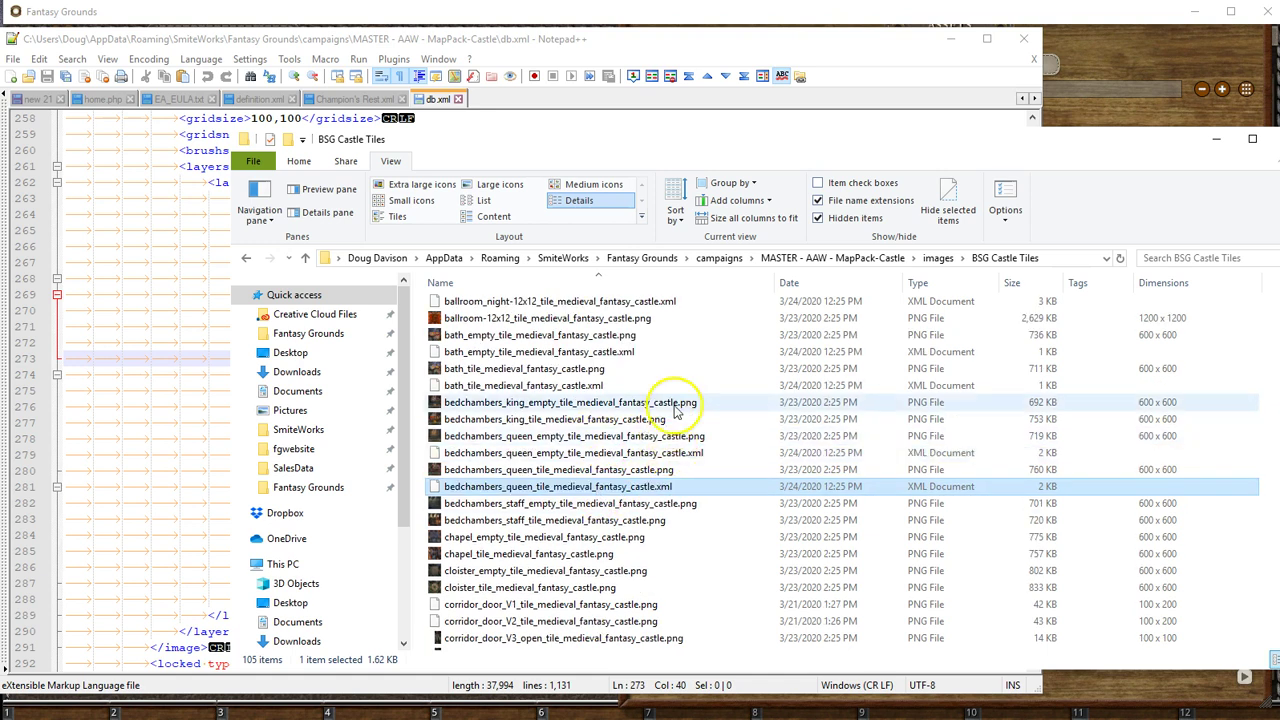
click(578, 386)
scroll(565, 390, up, 2)
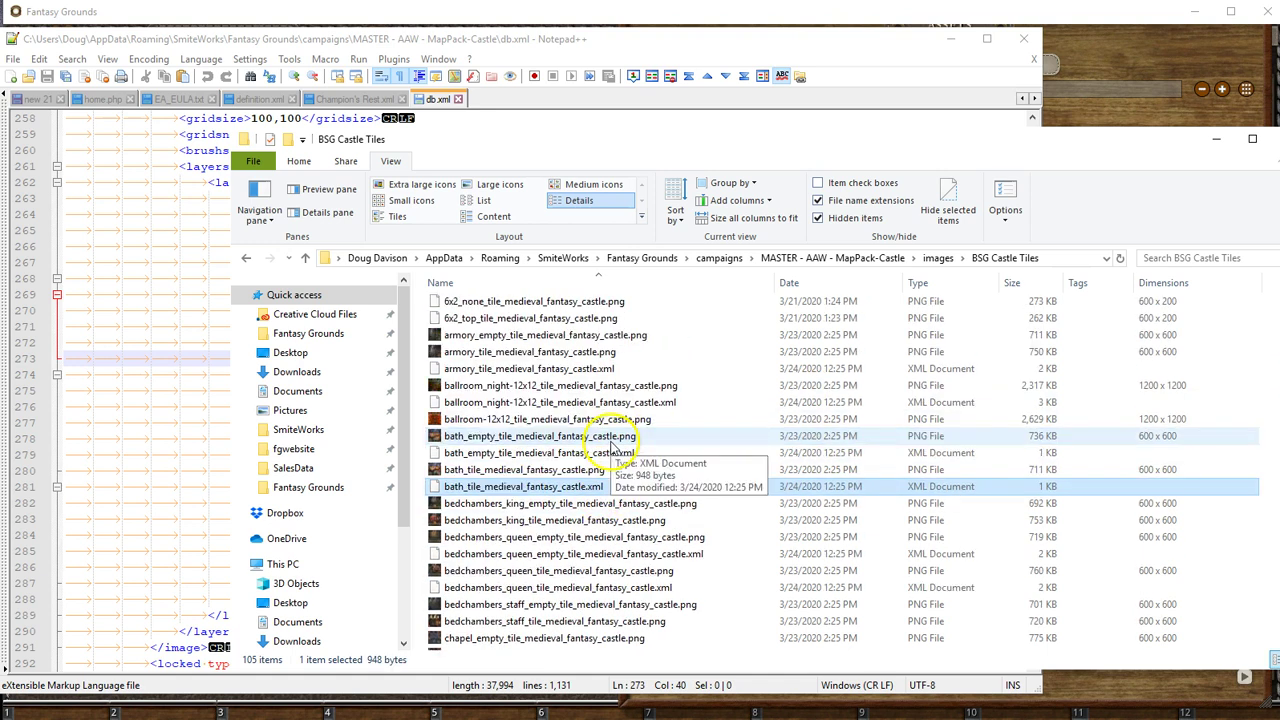
click(561, 370)
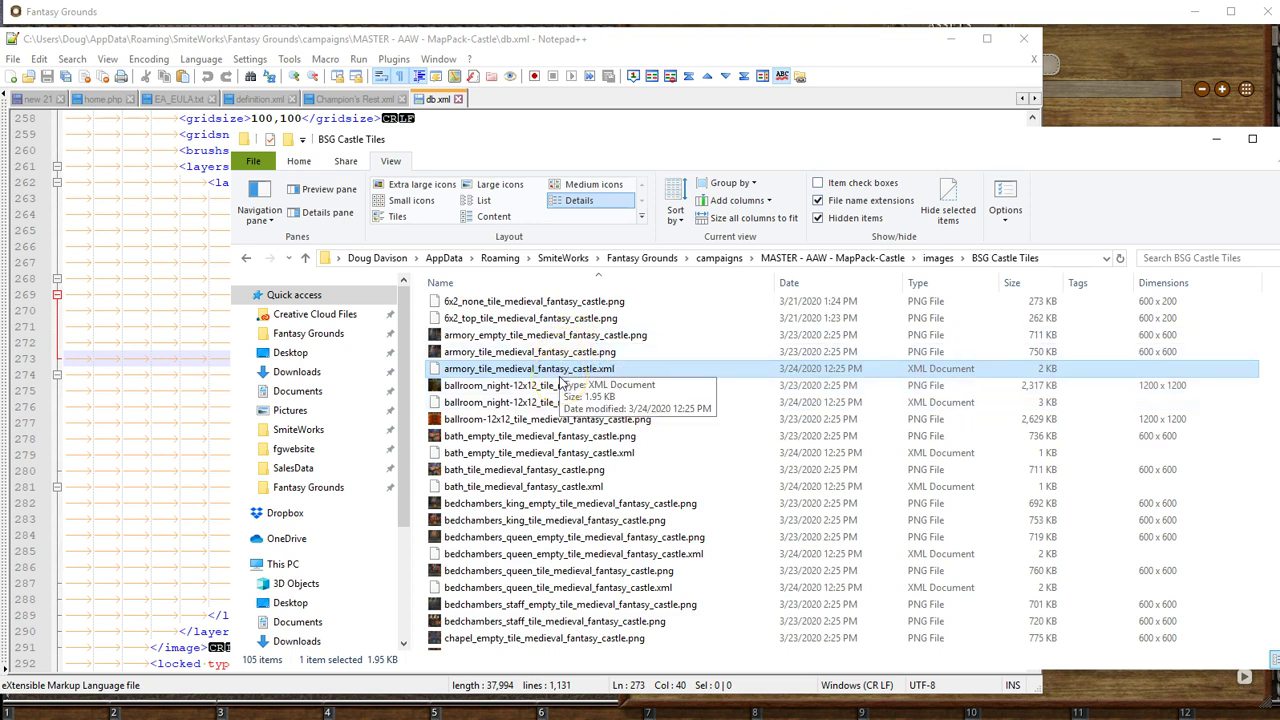
key(ctrl+c)
key(ctrl+v)
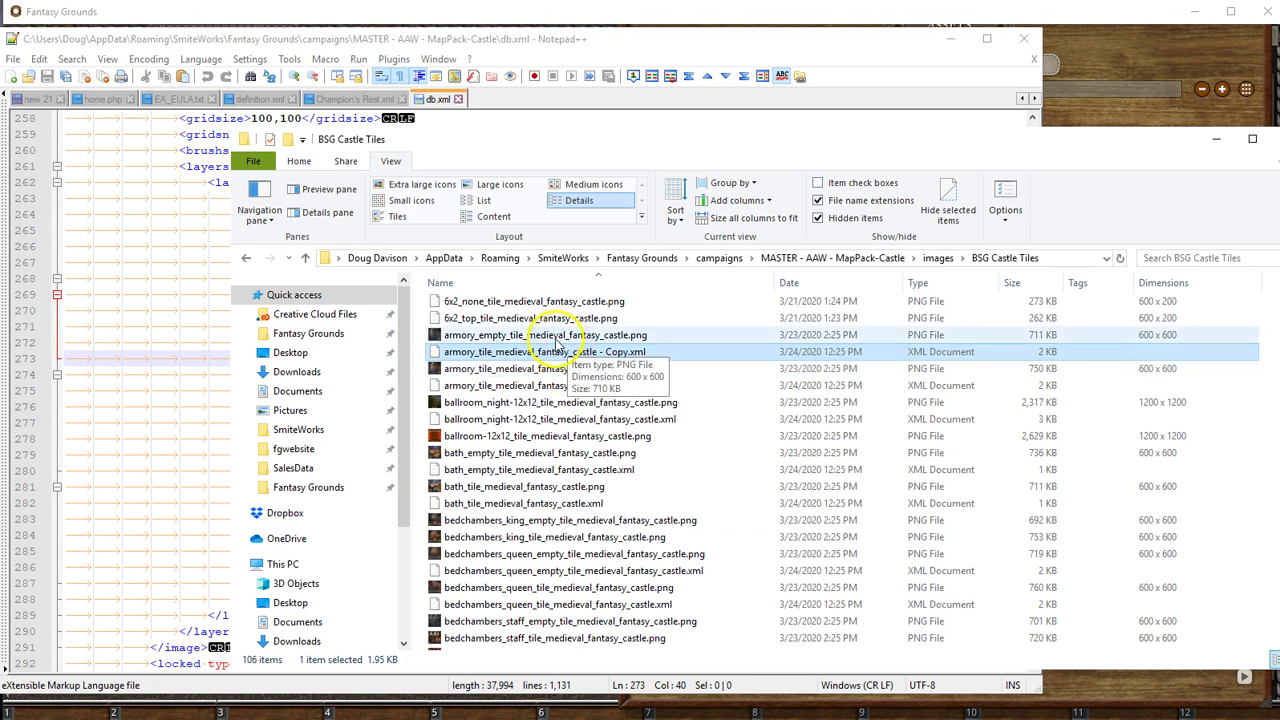
Step: Rename the armory XML copy as armory_empty_tile_medieval_fantasy_castle.xml, reusing the empty armory PNG's name, and check the files listed above it
click(553, 338)
click(553, 340)
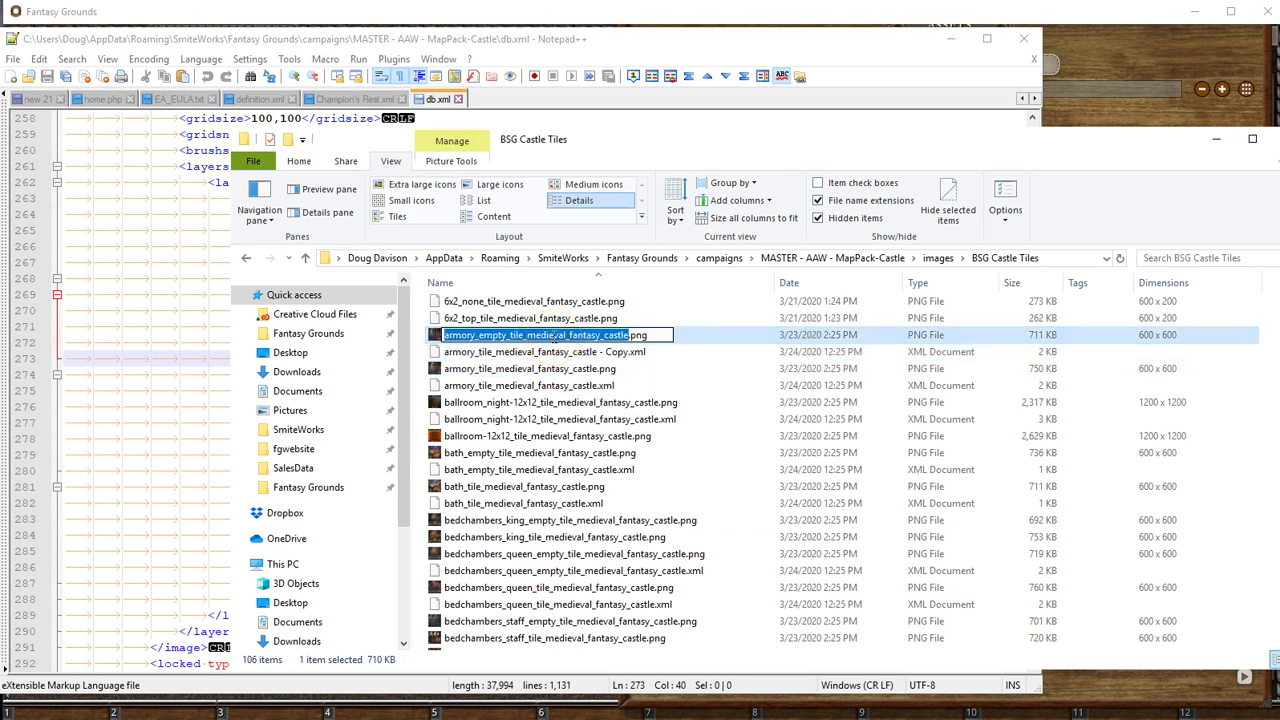
key(Escape)
click(565, 353)
click(567, 355)
key(ctrl+v)
key(Return)
scroll(570, 365, up, 3)
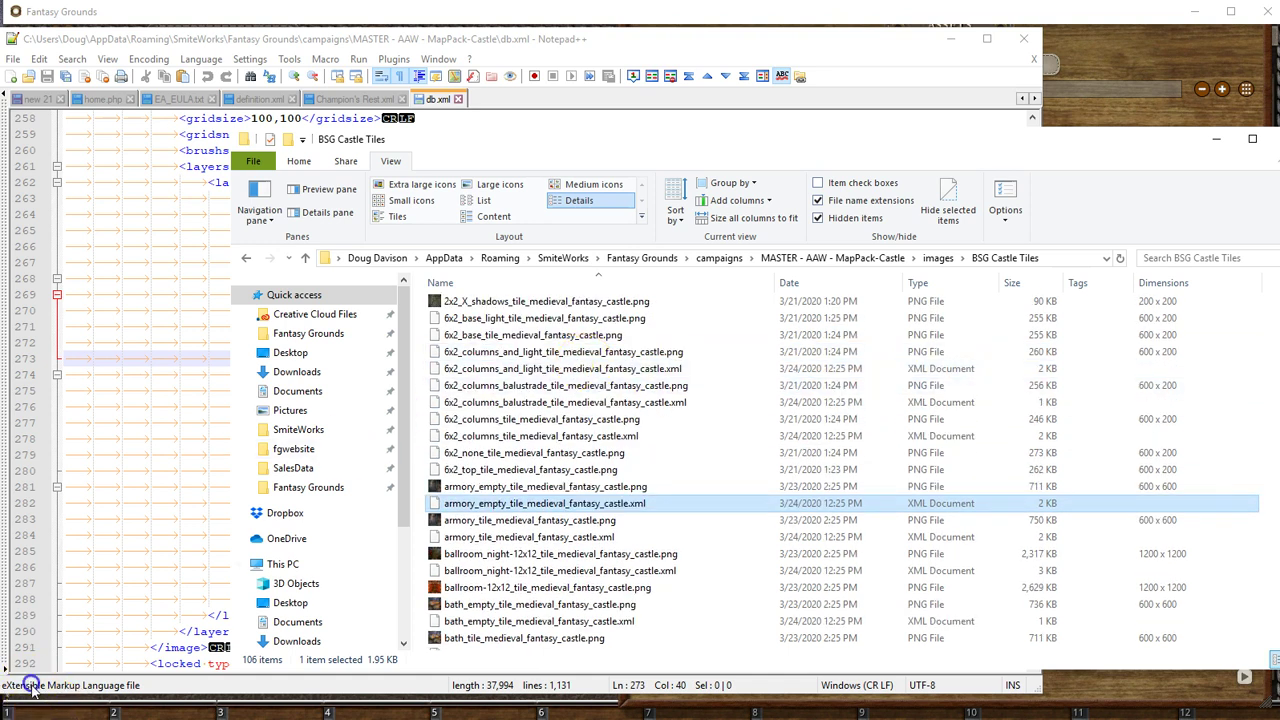
click(621, 438)
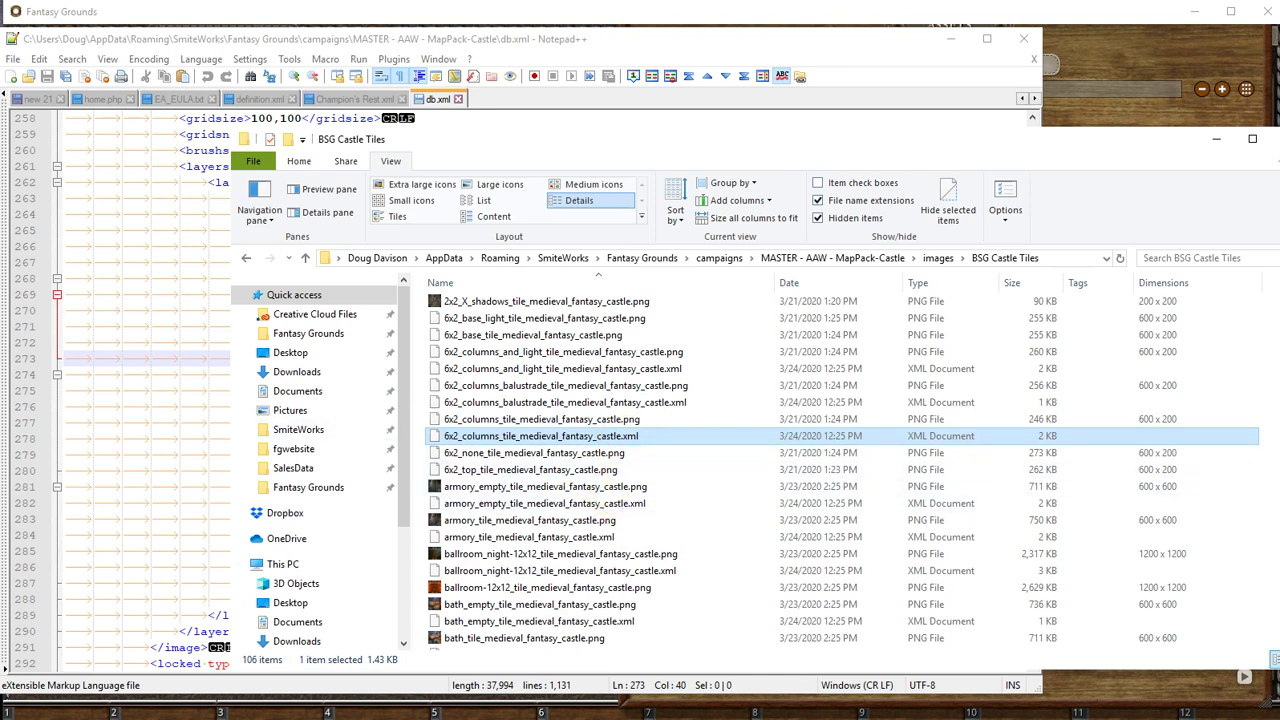
Step: Open a second File Explorer window at E:\SmiteWorksSVN\AAWFGANYMFC and arrange it side by side with the BSG Castle Tiles window
key(super+e)
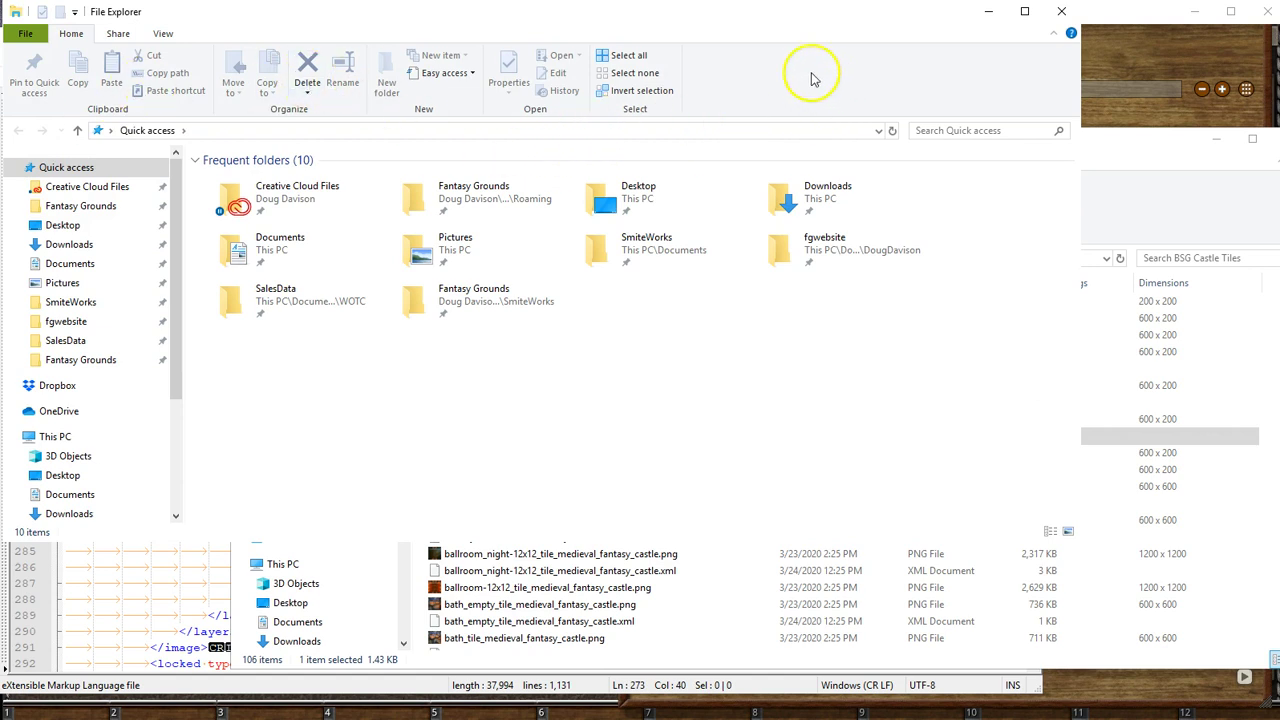
drag(769, 26, 0, 25)
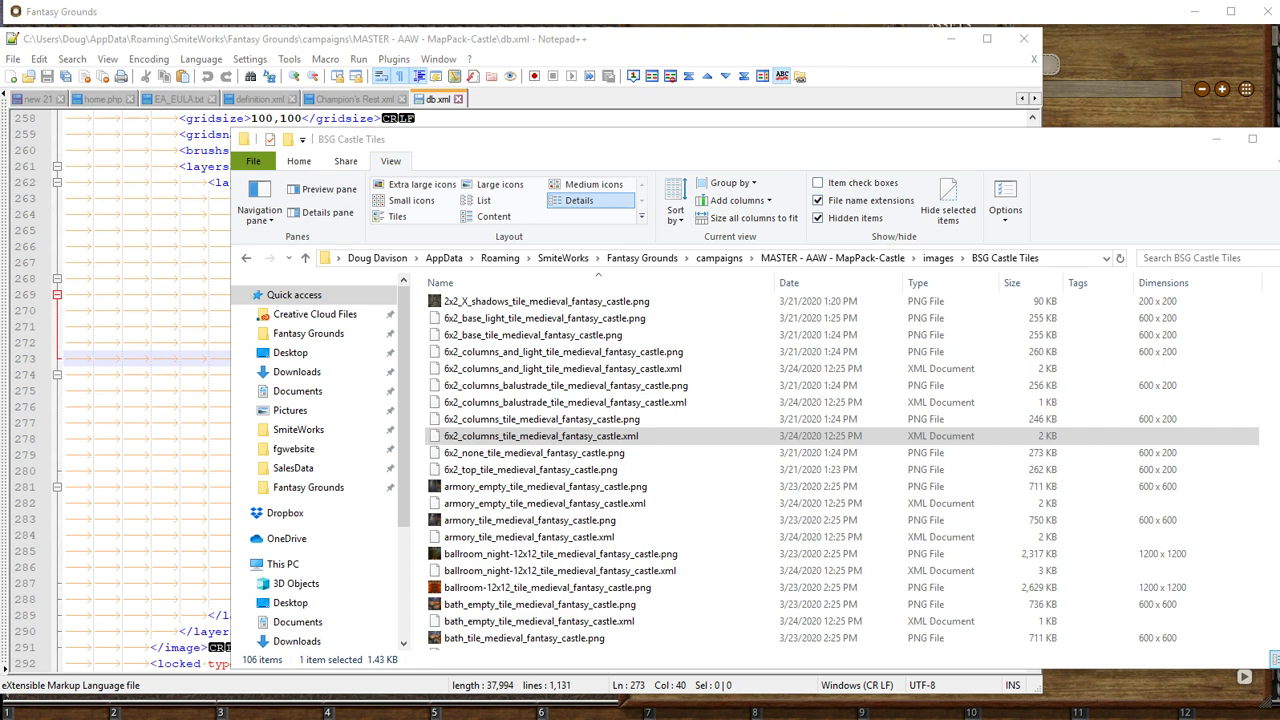
drag(343, 80, 2, 60)
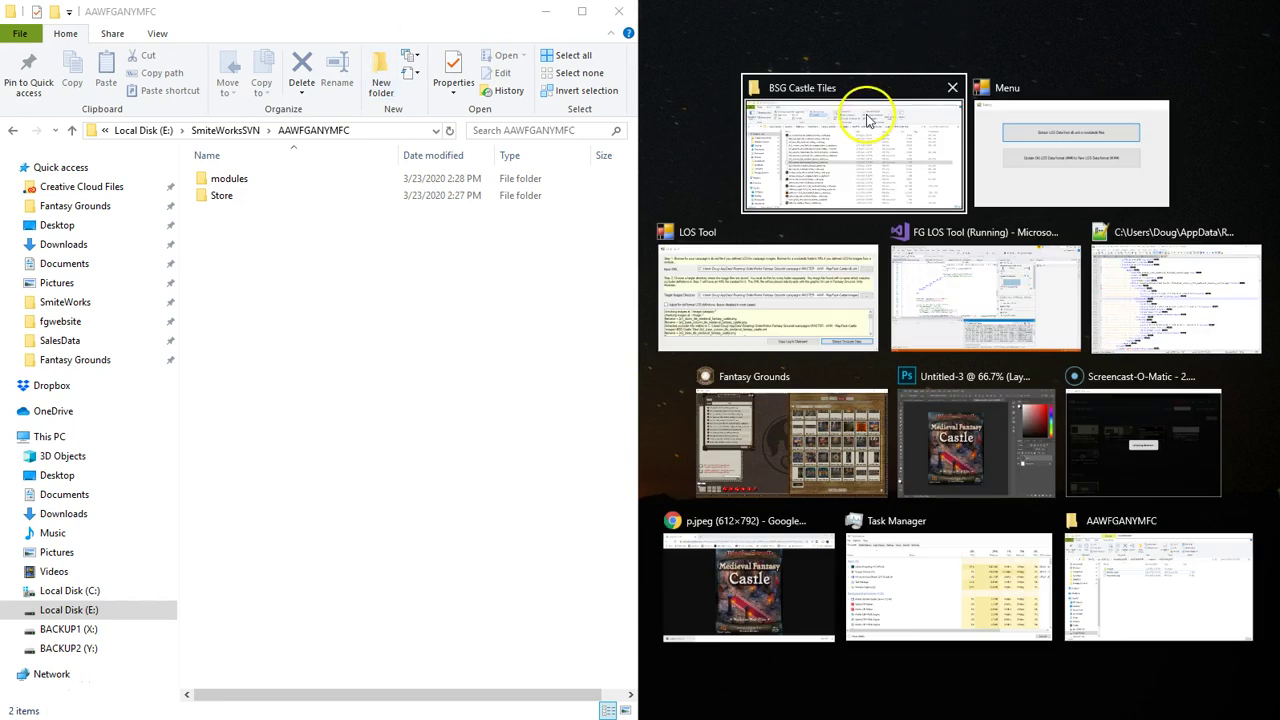
click(868, 120)
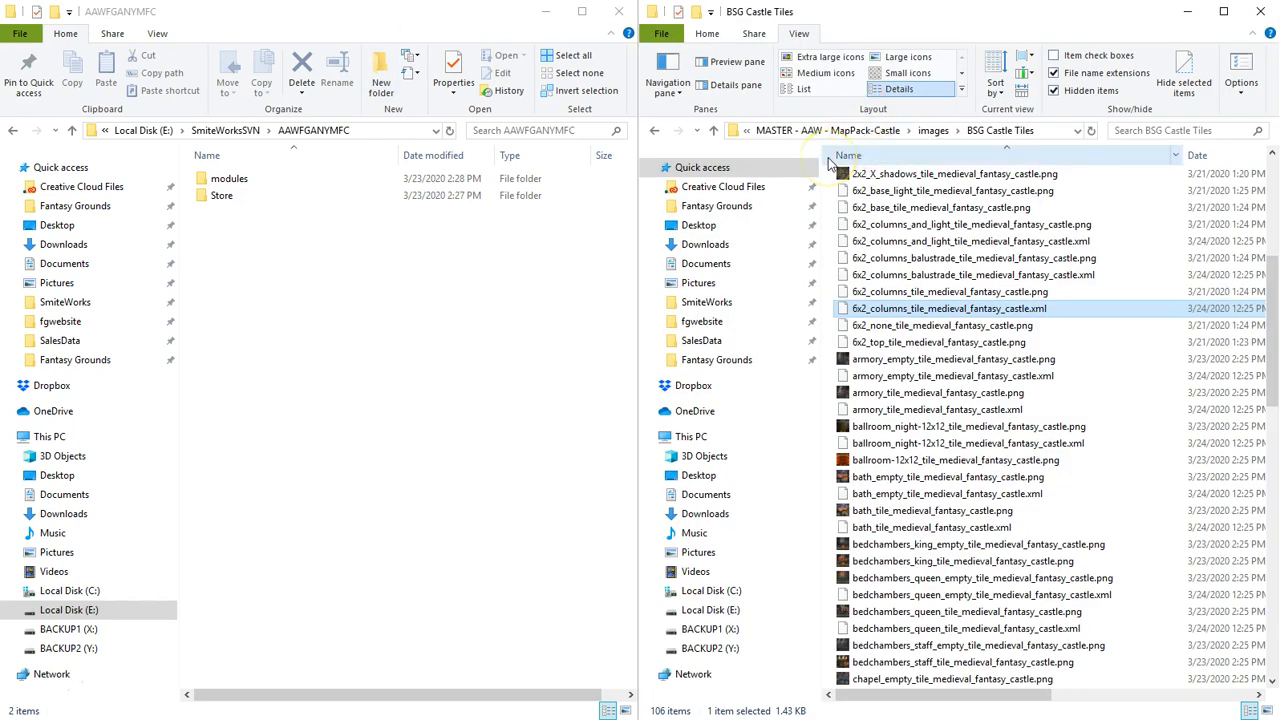
Step: Open definition.xml from the modules\AAWFGANYMFC folder in Notepad++, accepting the reload of the modified db.xml
double_click(229, 182)
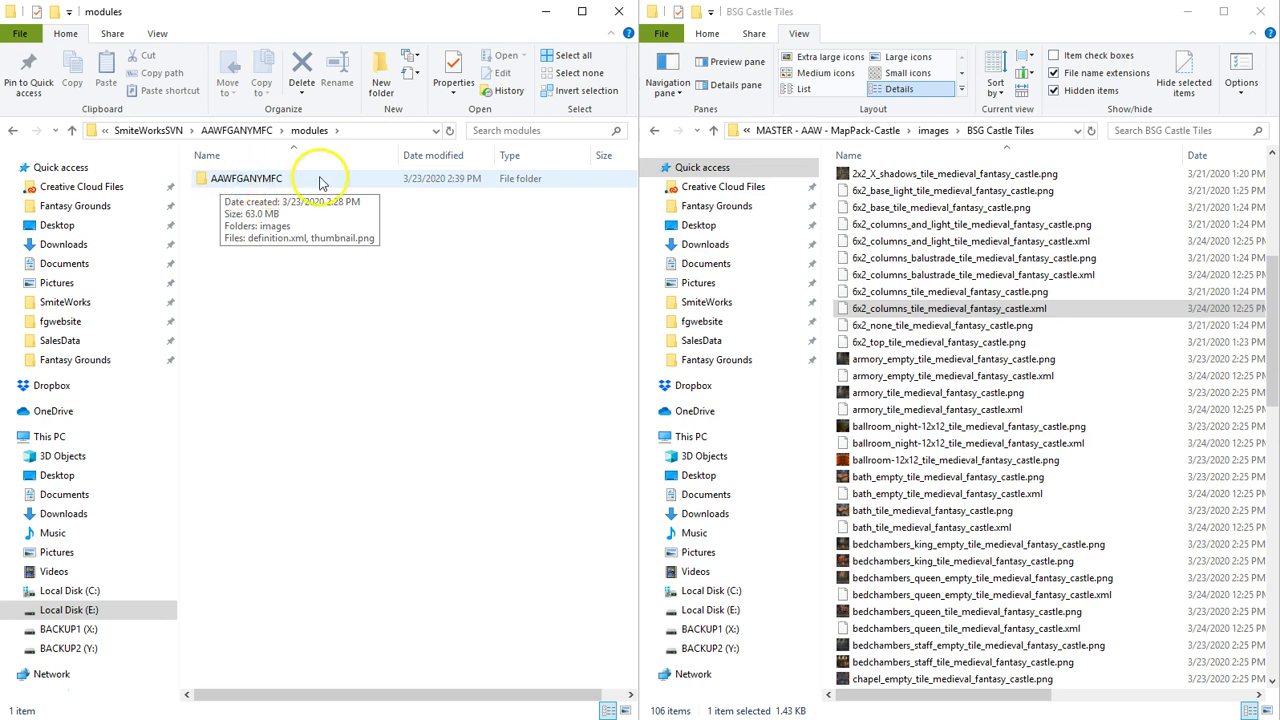
double_click(262, 186)
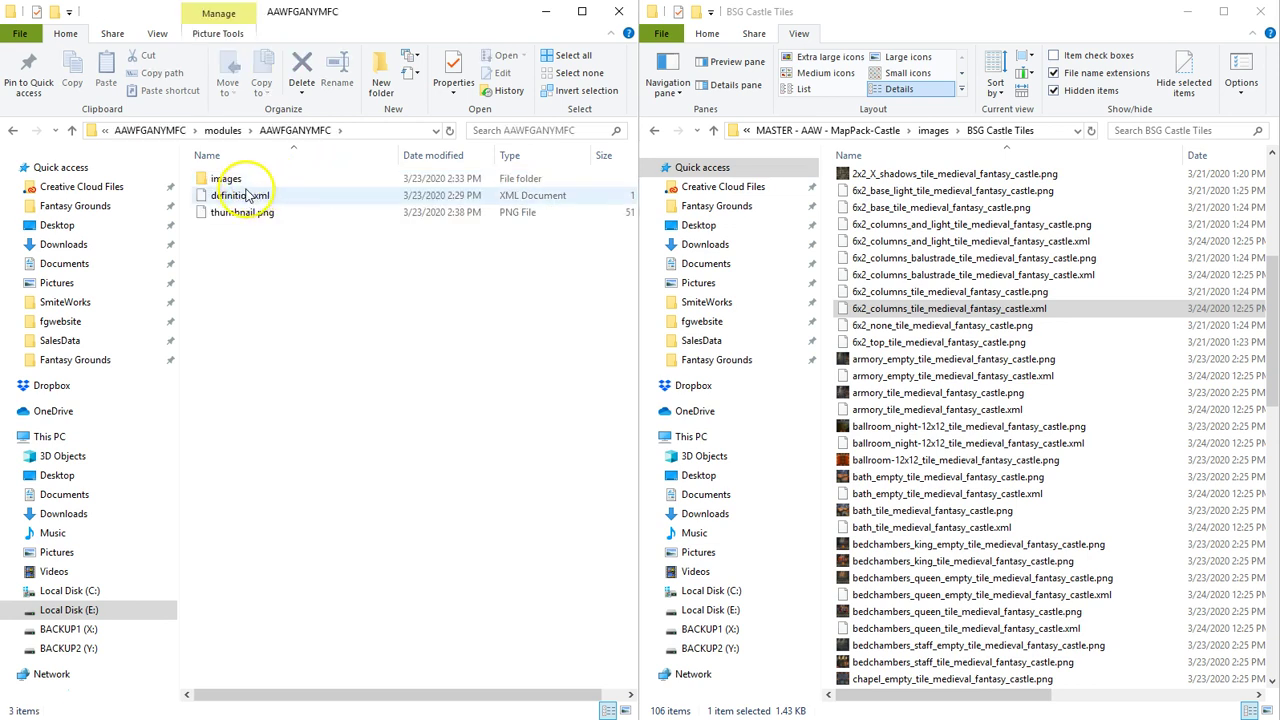
right_click(242, 200)
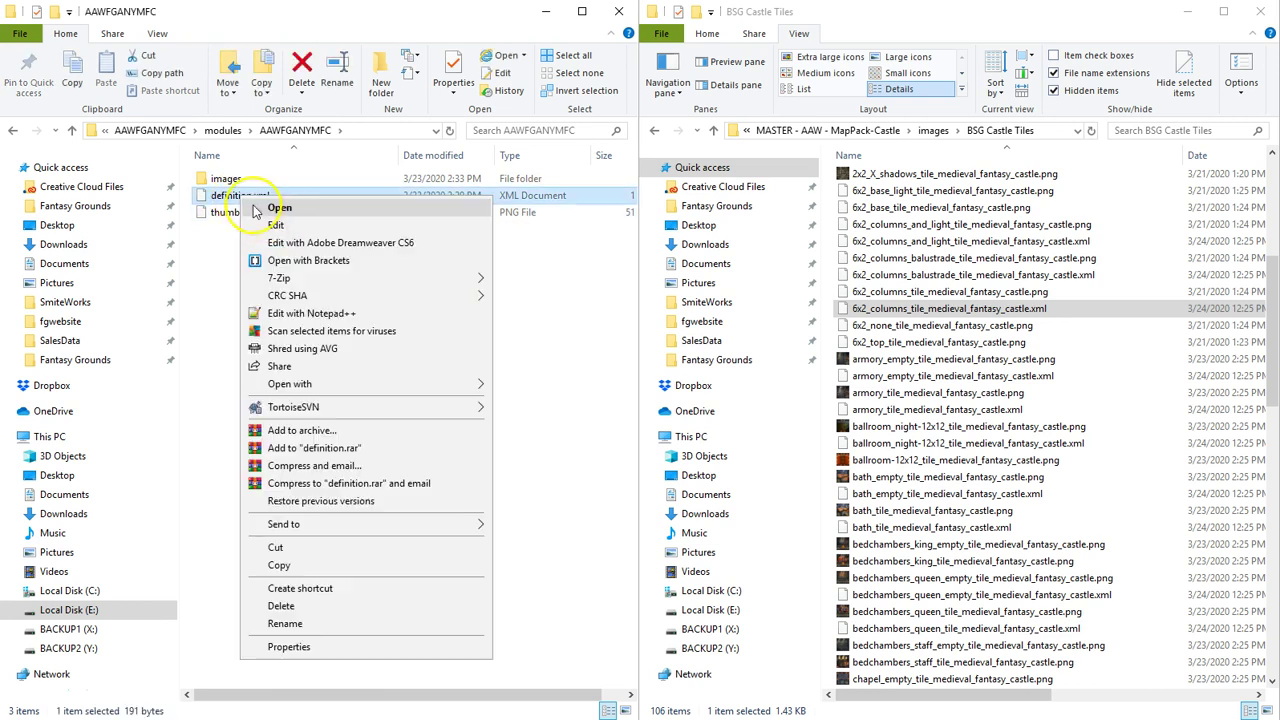
click(297, 314)
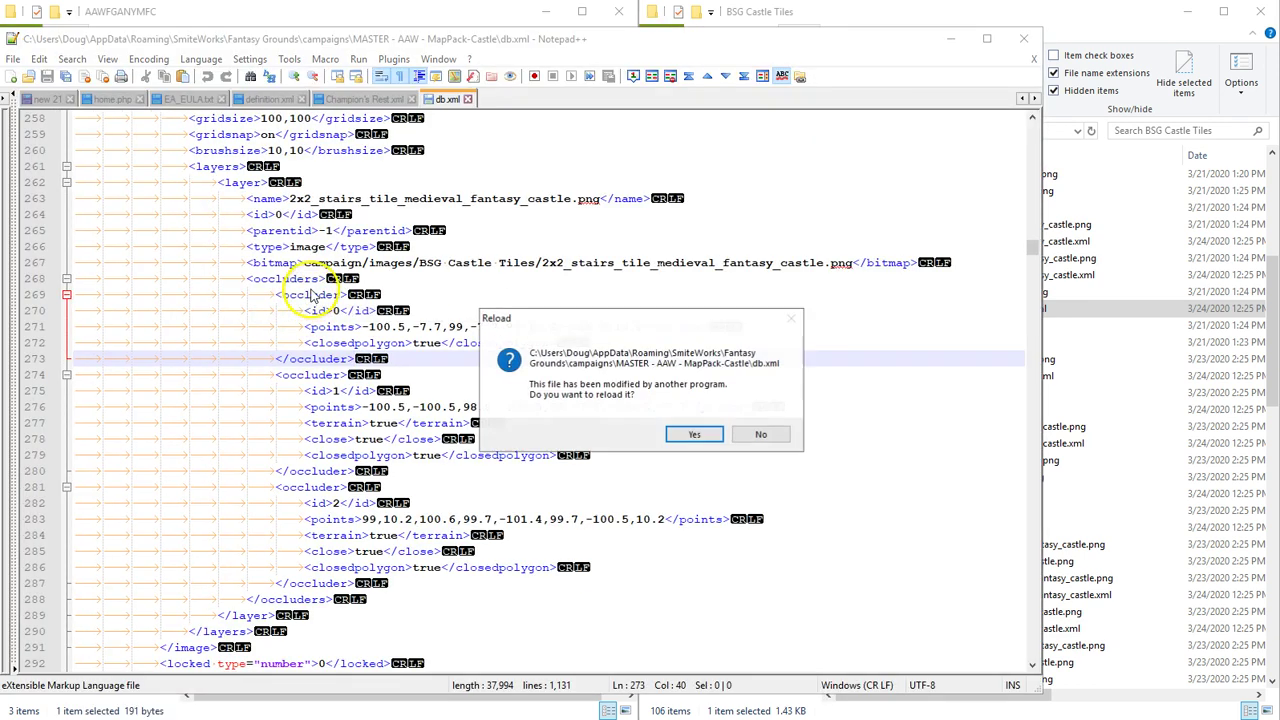
click(700, 431)
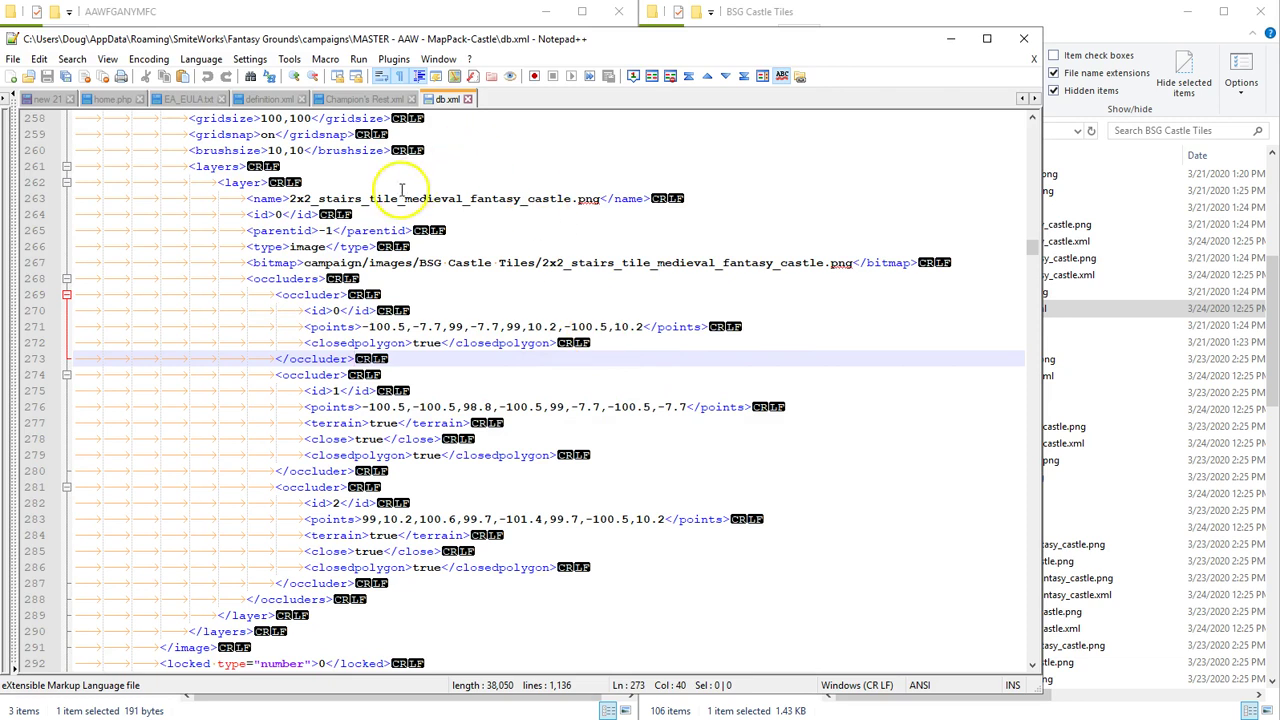
scroll(480, 300, up, 4)
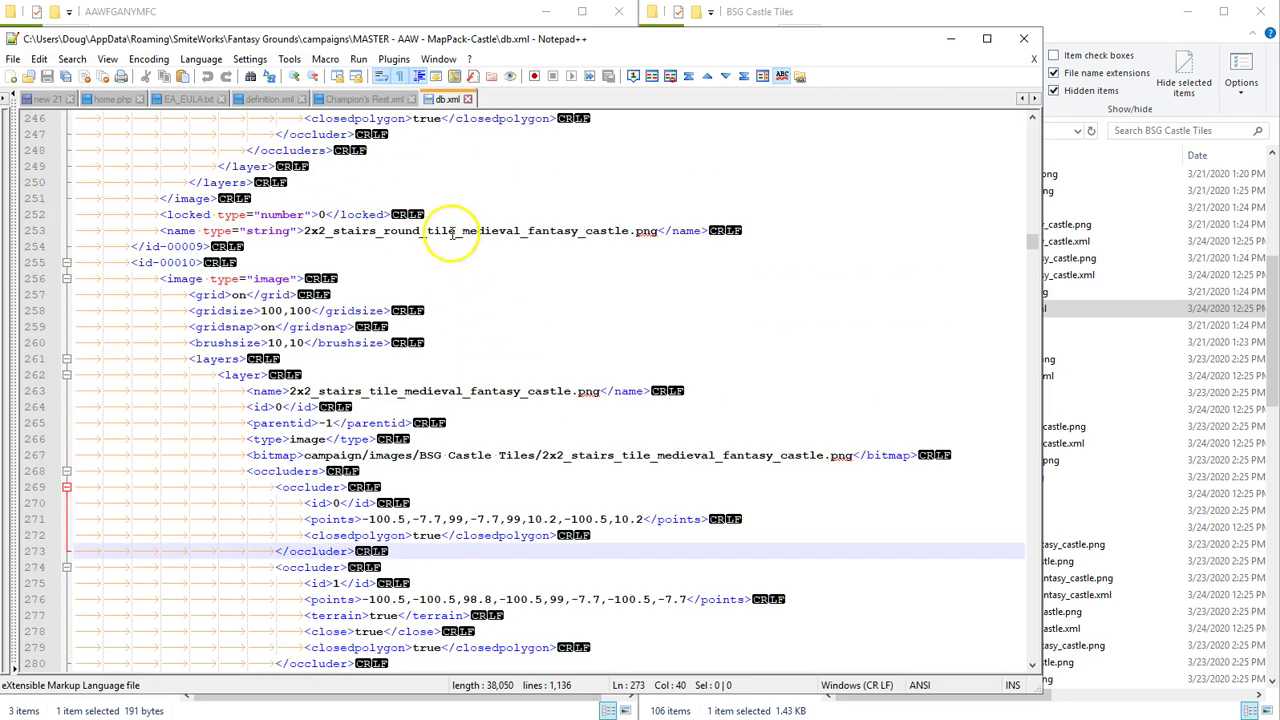
click(951, 38)
right_click(260, 199)
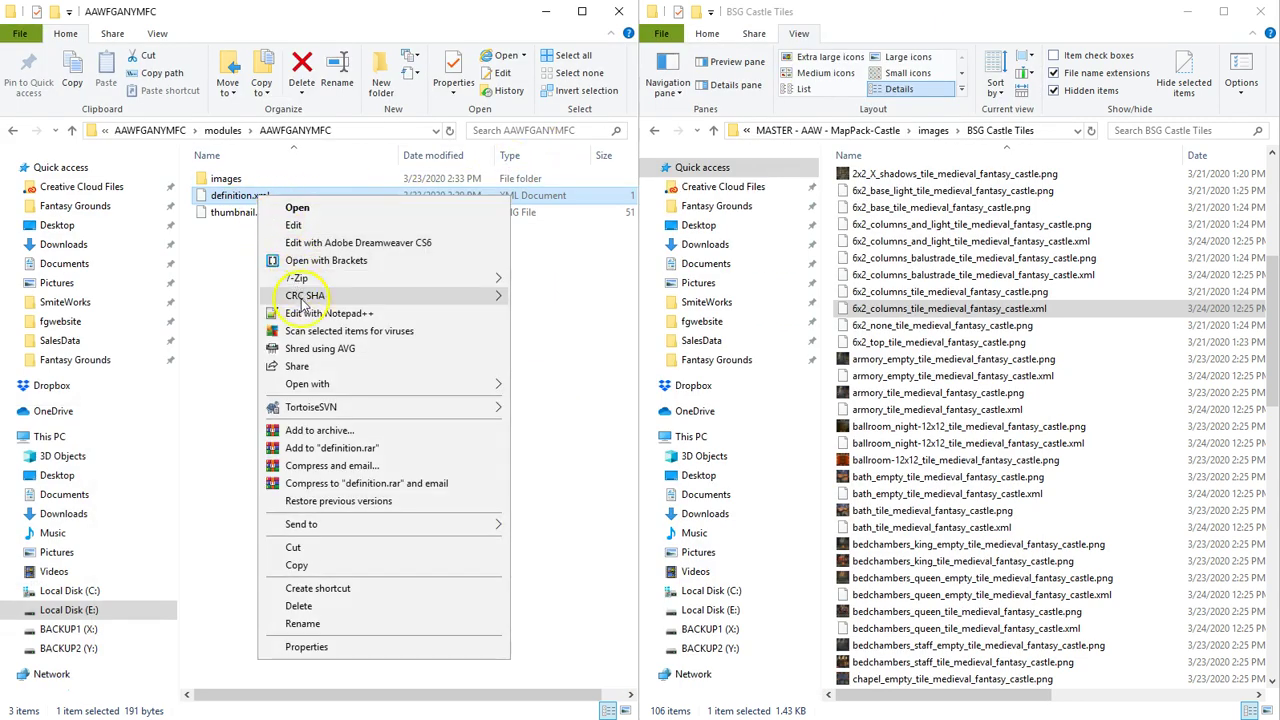
click(330, 314)
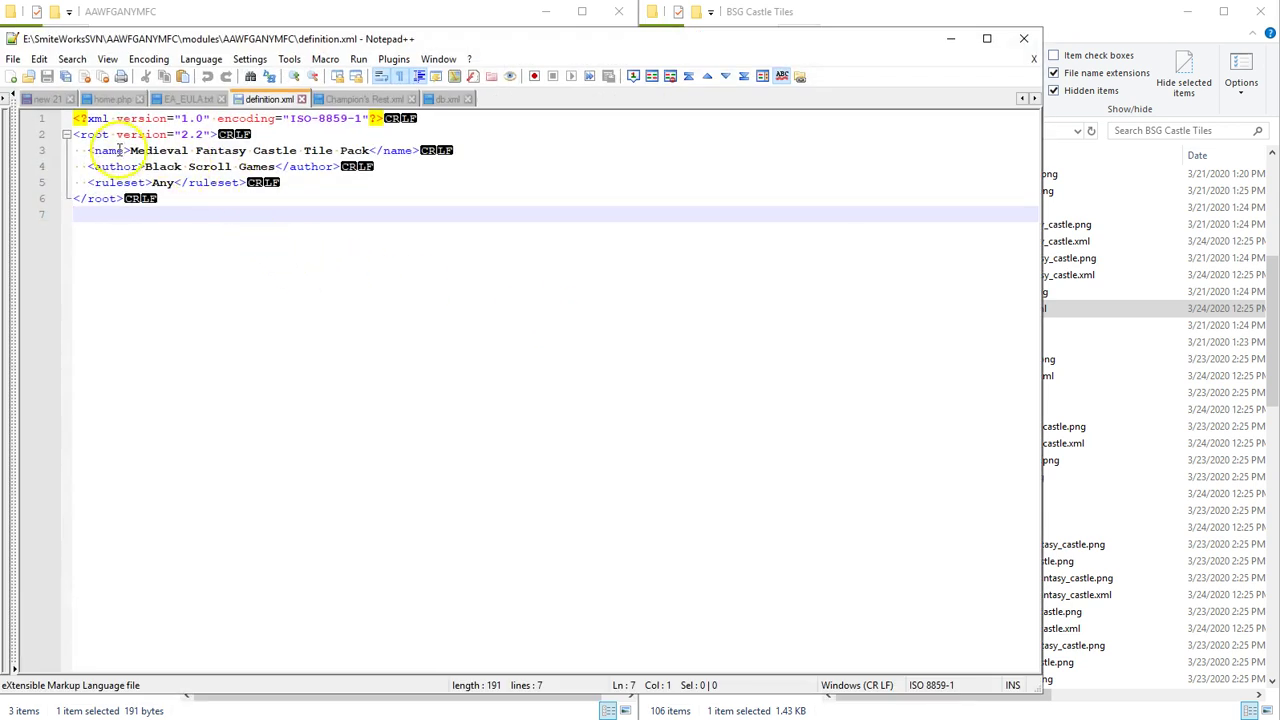
Step: Review the name, author and ruleset entries in definition.xml, and minimize Notepad++ without editing the file
click(106, 166)
click(108, 183)
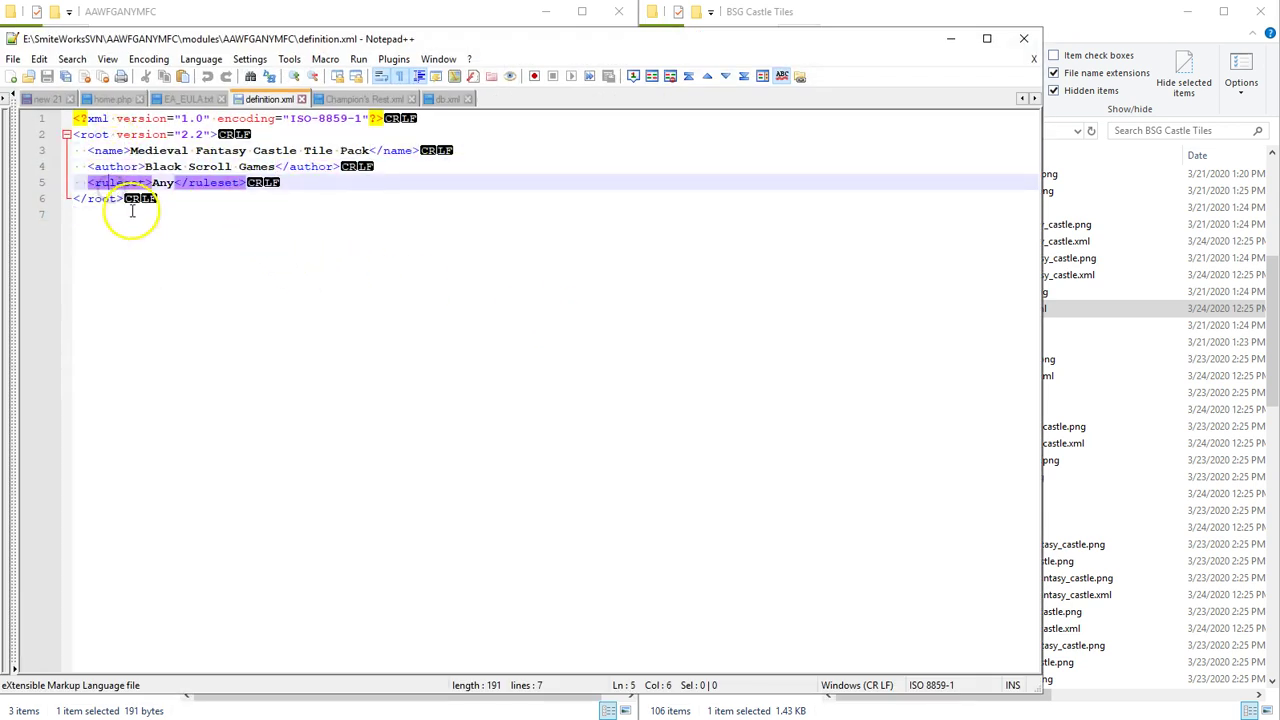
click(161, 184)
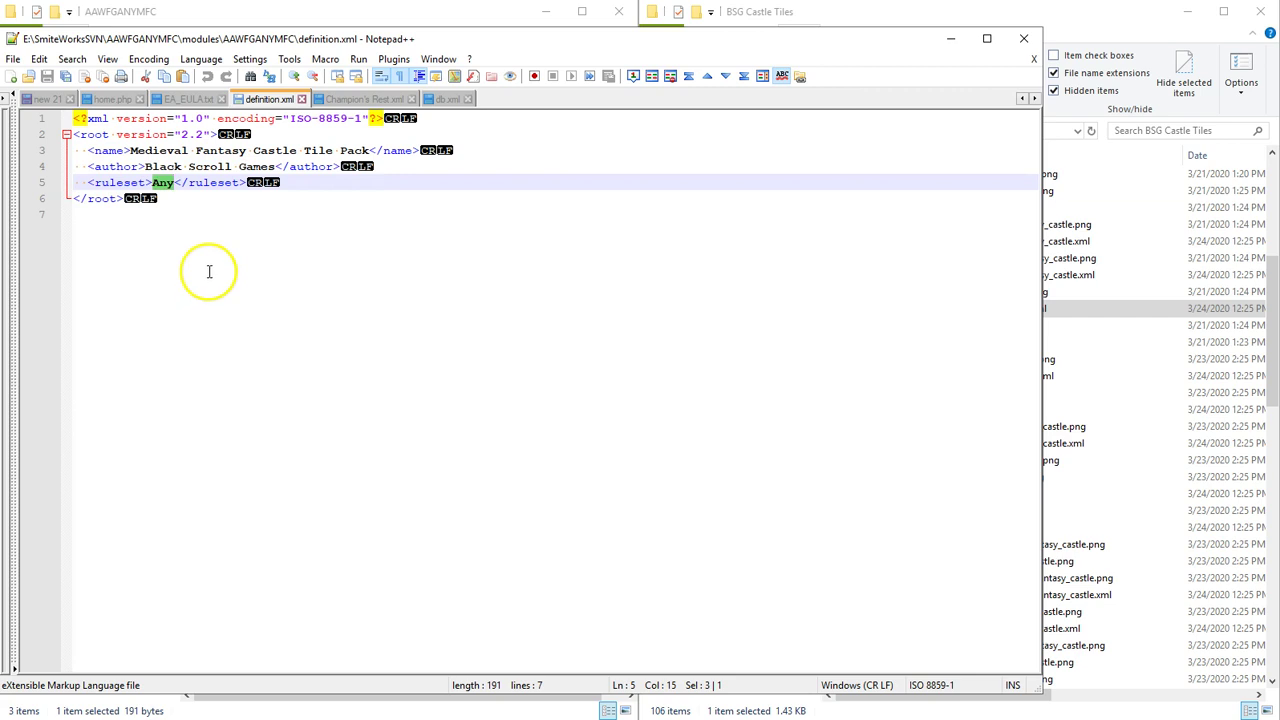
double_click(106, 151)
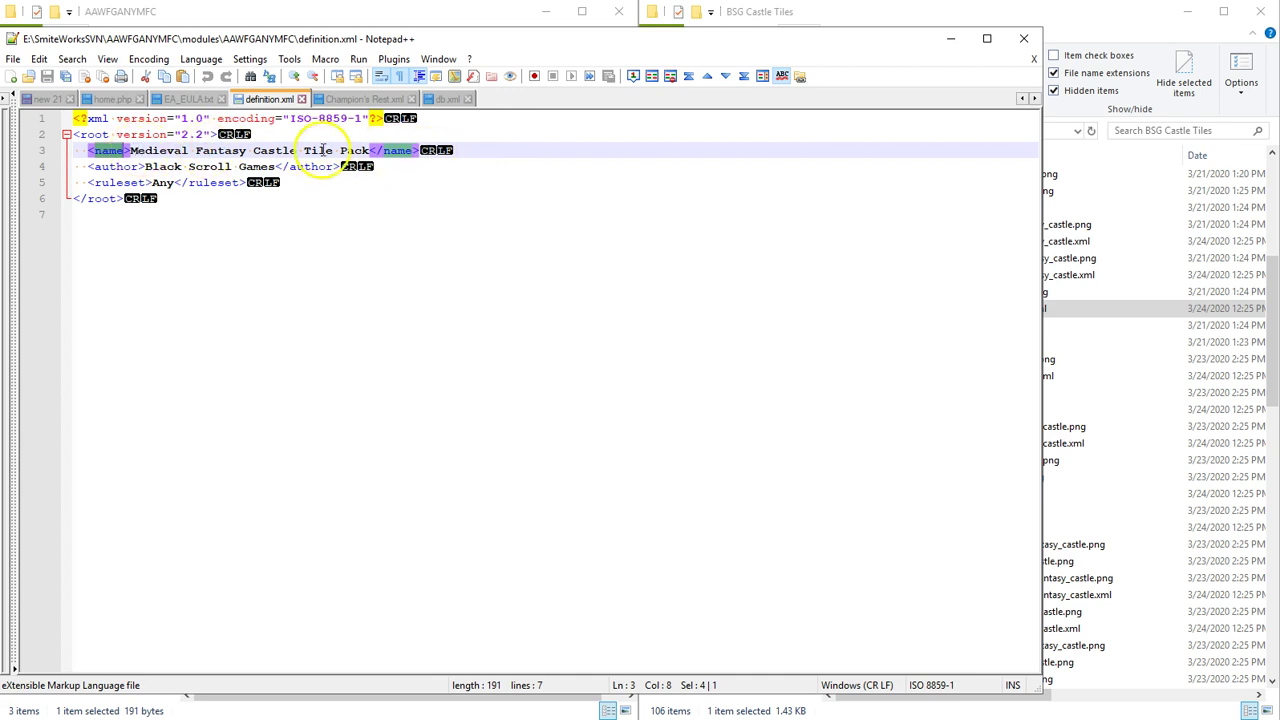
click(153, 168)
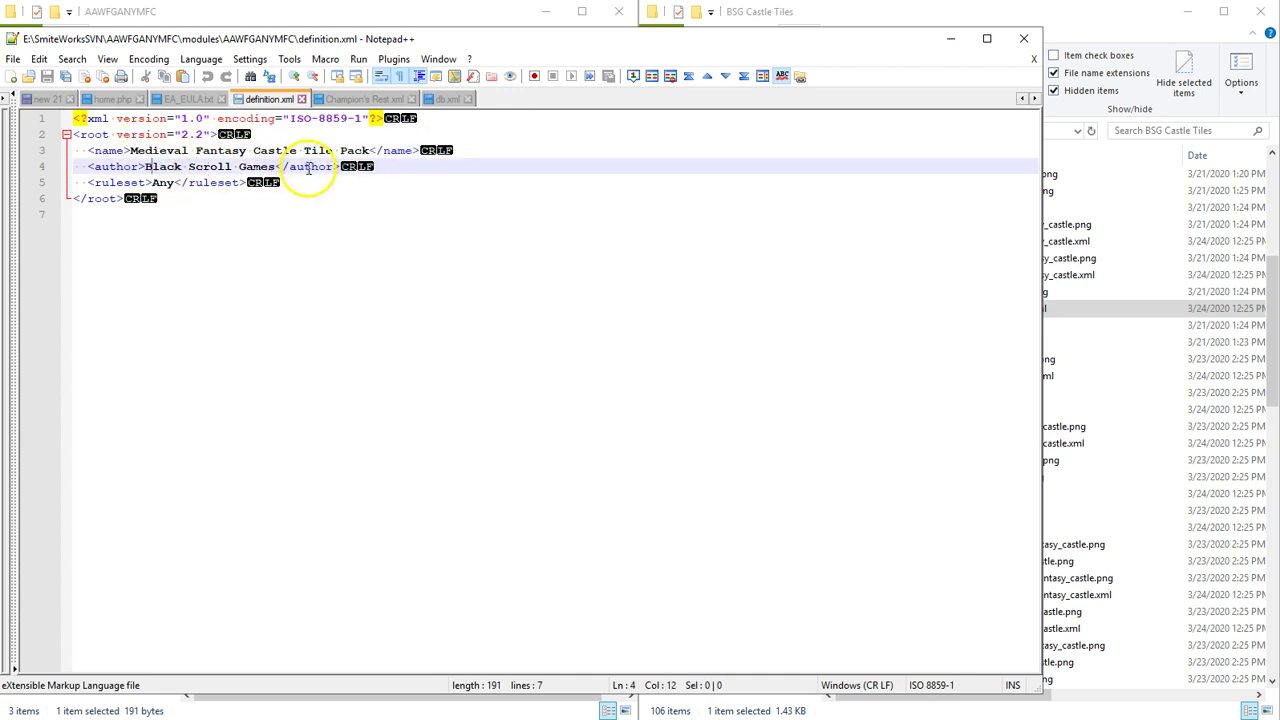
click(229, 198)
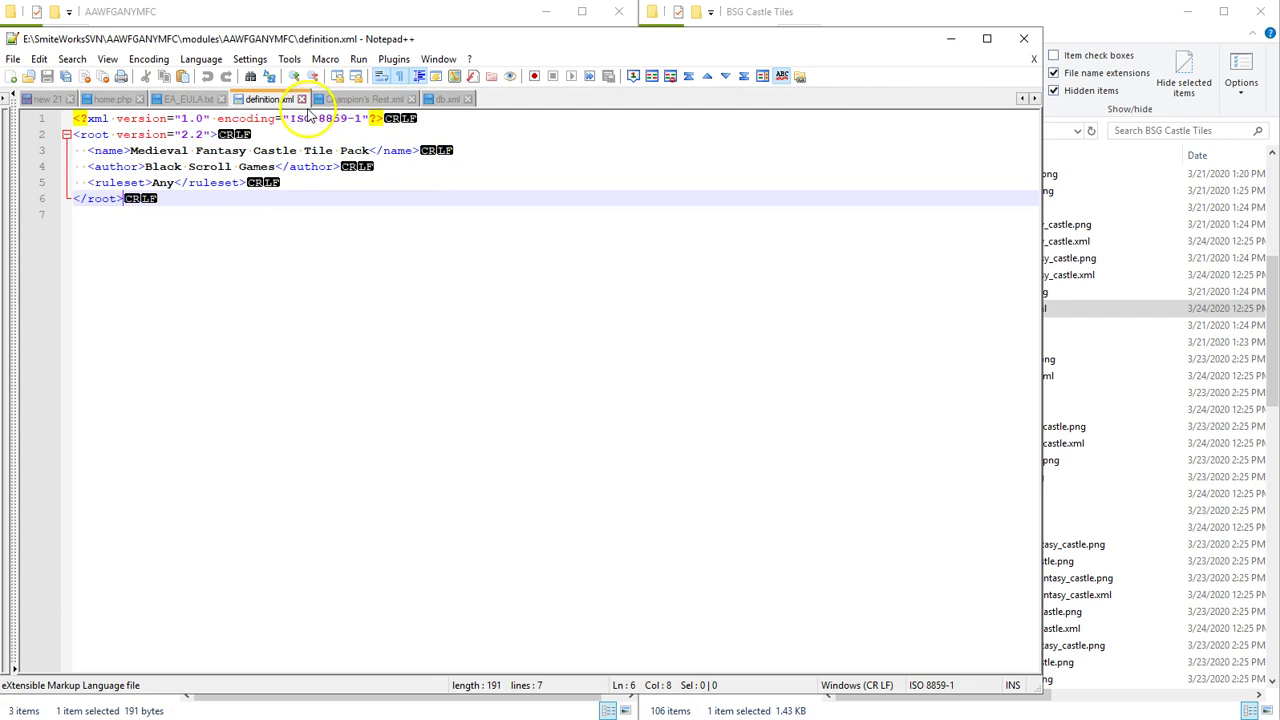
click(950, 38)
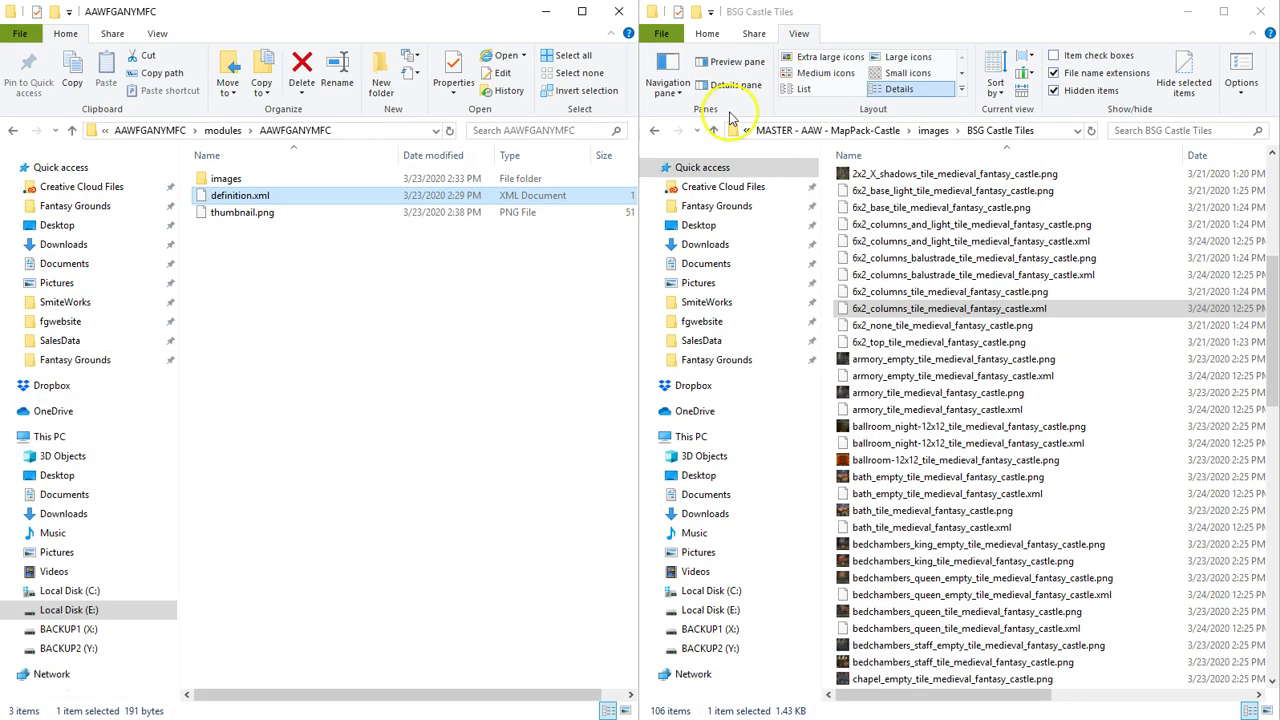
Step: Open the module's images folder, look through its old PNG and XML files, and delete all of them
click(258, 213)
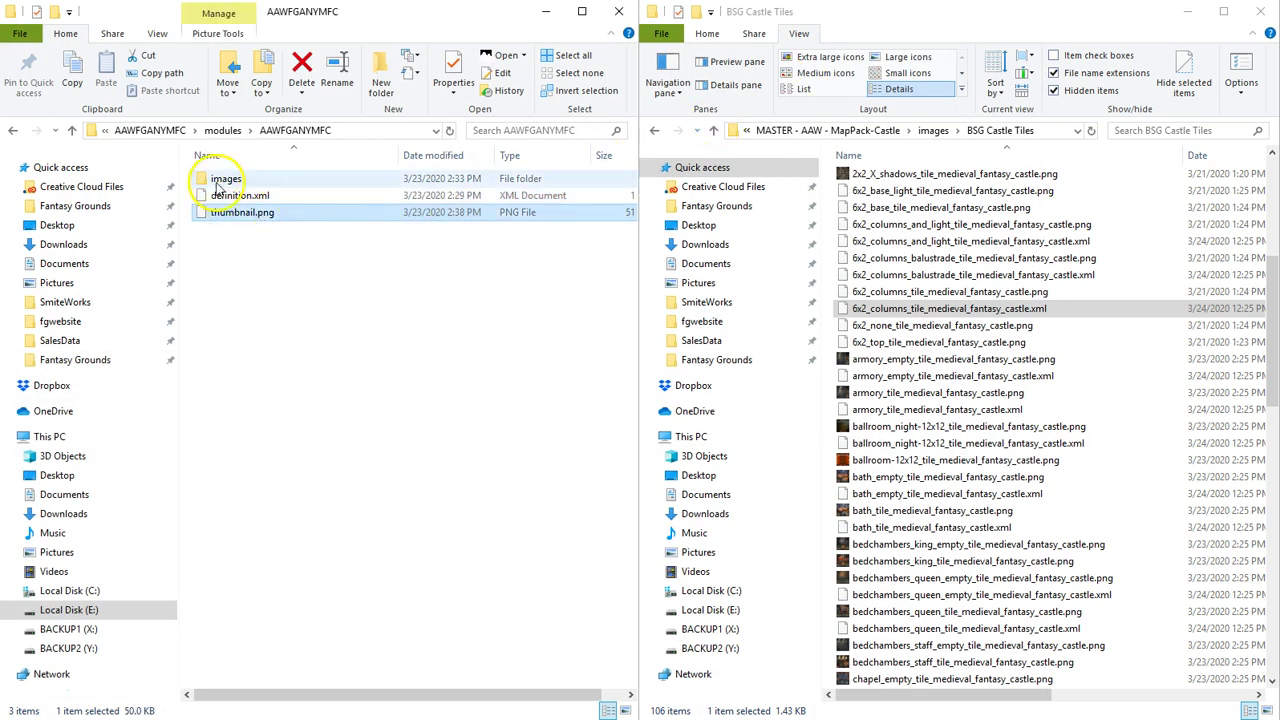
double_click(225, 180)
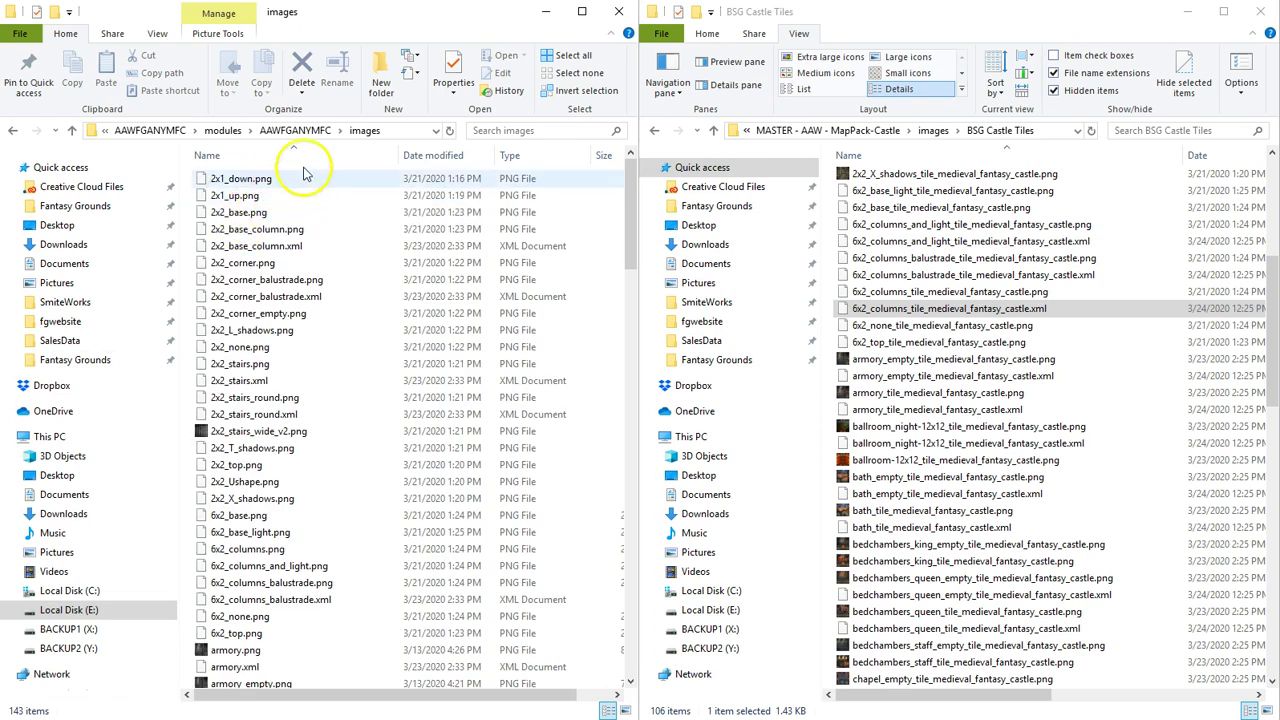
click(288, 347)
drag(631, 207, 632, 577)
drag(637, 648, 634, 214)
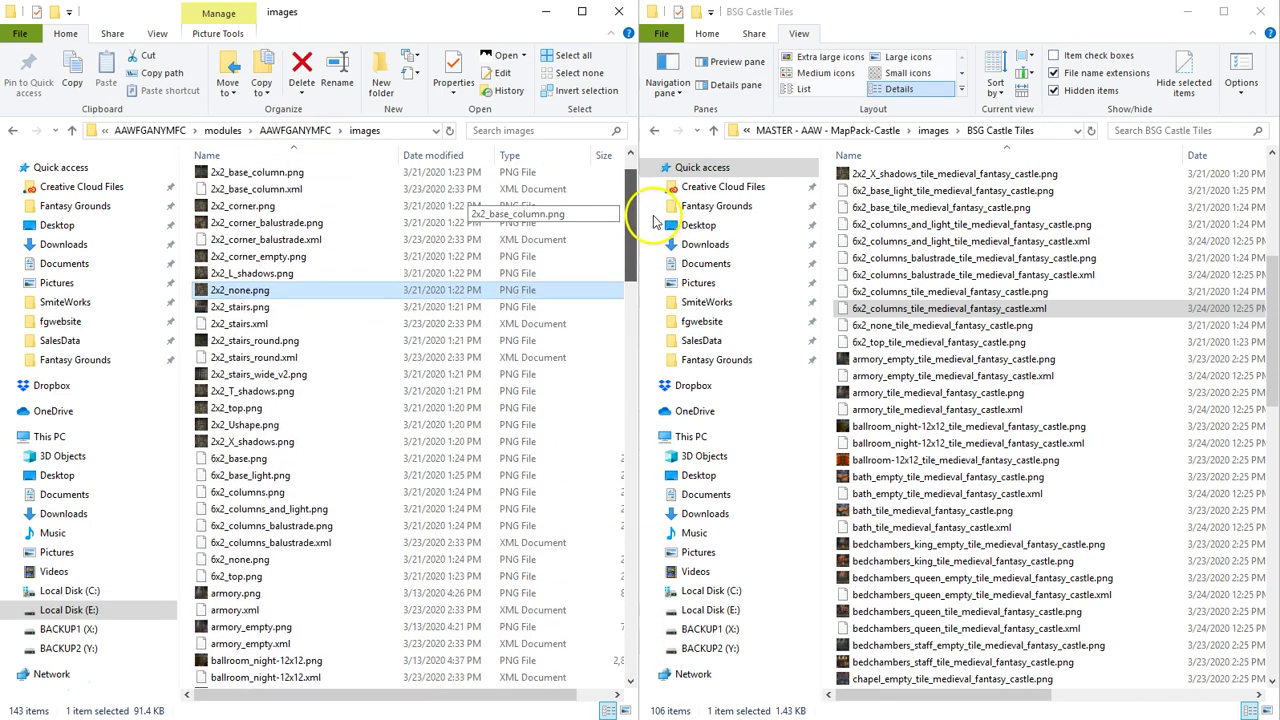
key(ctrl+a)
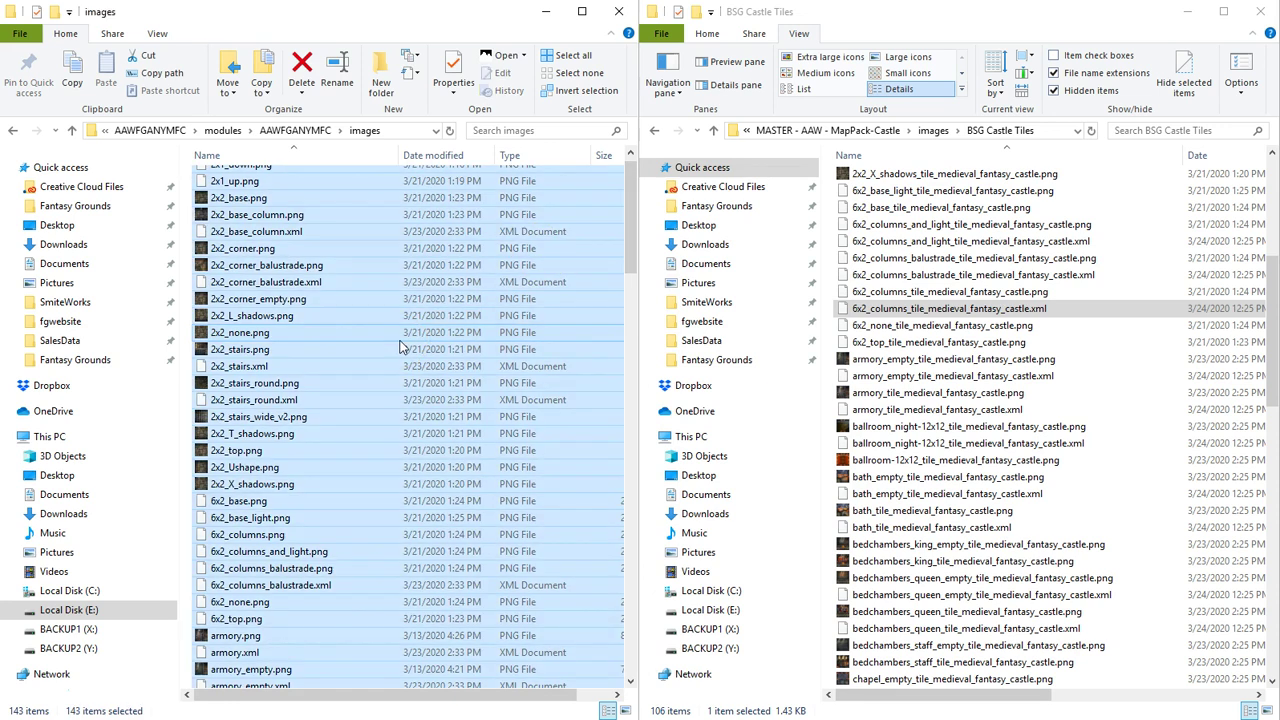
key(Delete)
Step: Copy all the files from the BSG Castle Tiles folder into the module's empty images folder
click(988, 241)
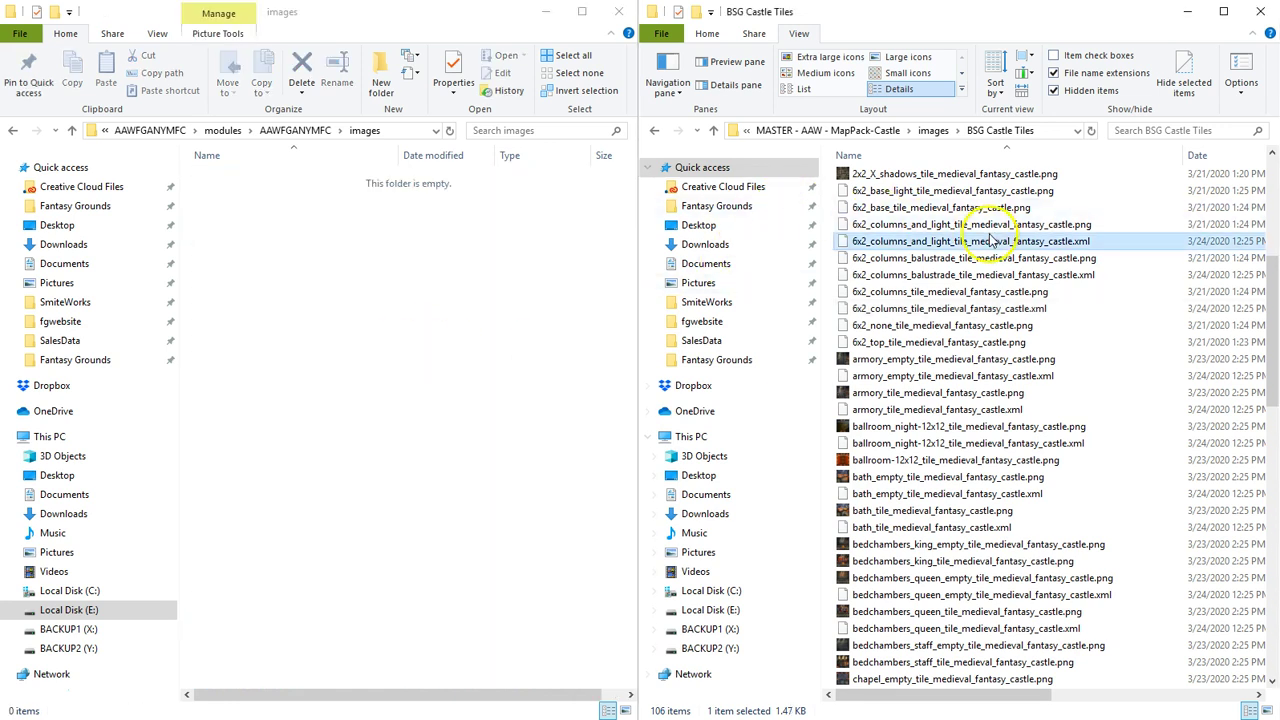
key(ctrl+a)
drag(988, 241, 448, 302)
click(498, 379)
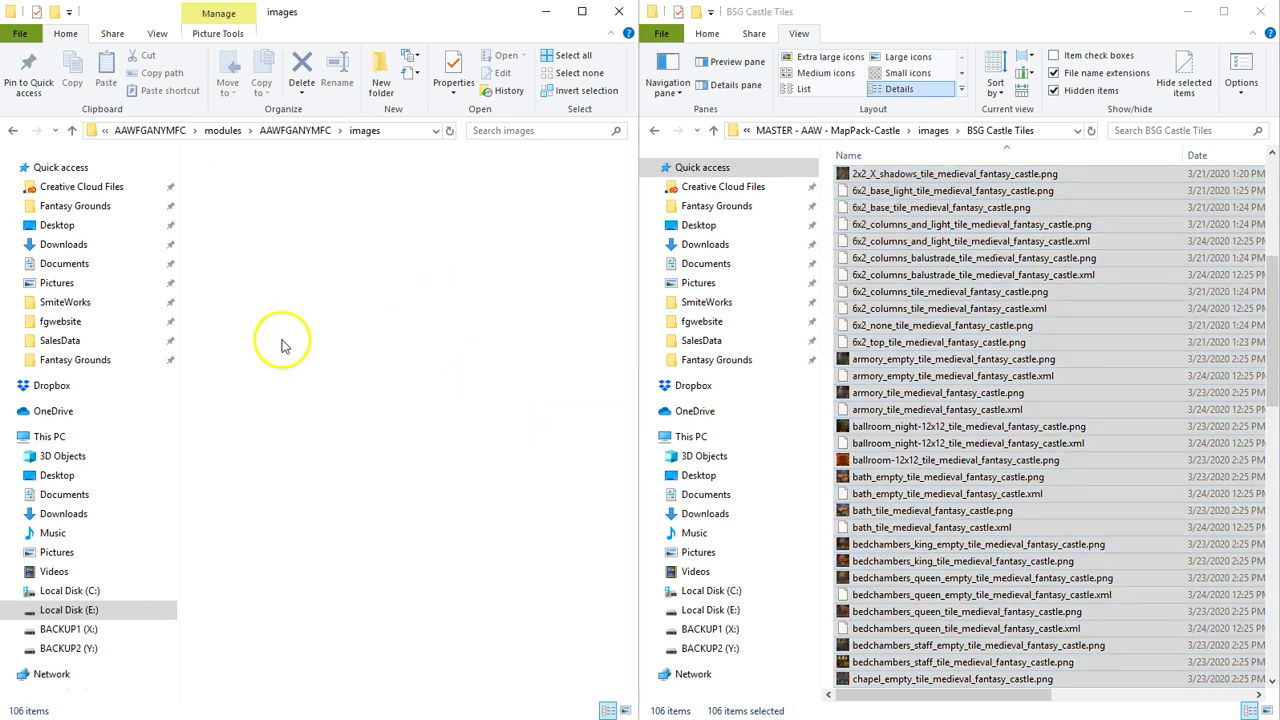
click(320, 279)
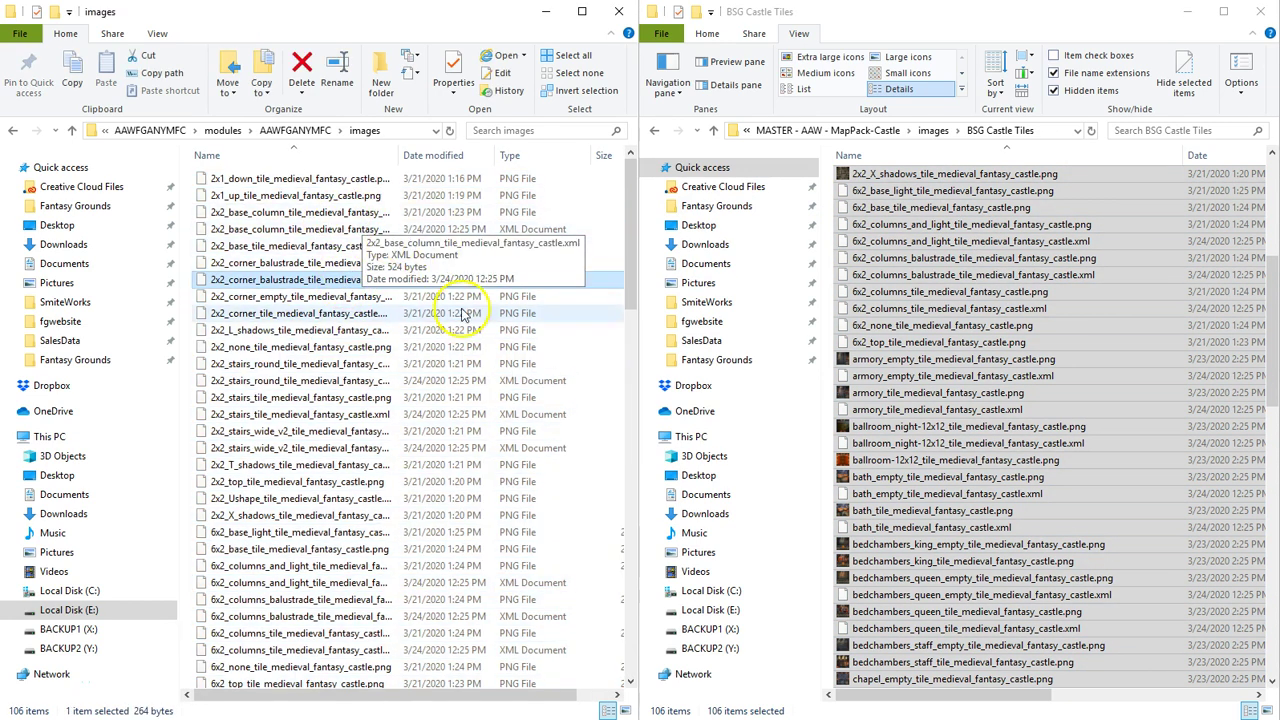
Step: Compress the module's images folder, definition.xml and thumbnail.png into AAWFGANYMFC.zip with 7-Zip
click(290, 131)
drag(325, 298, 206, 178)
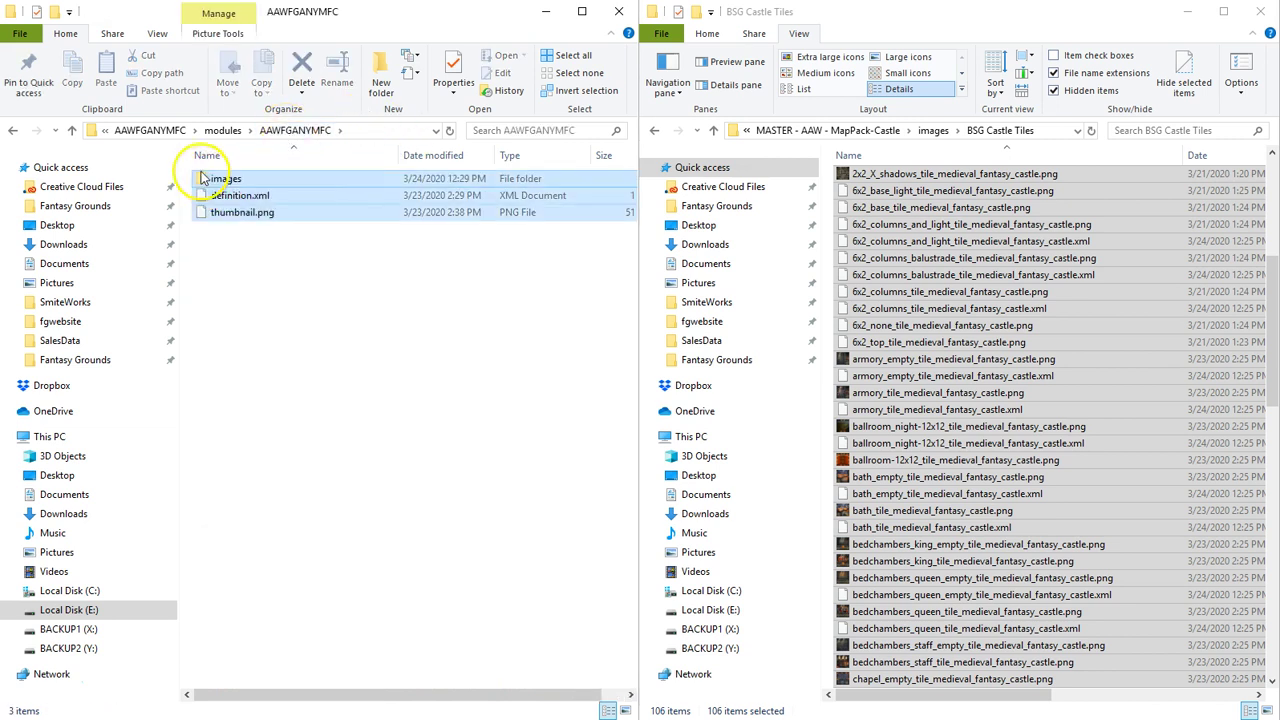
right_click(230, 206)
mouse_move(272, 250)
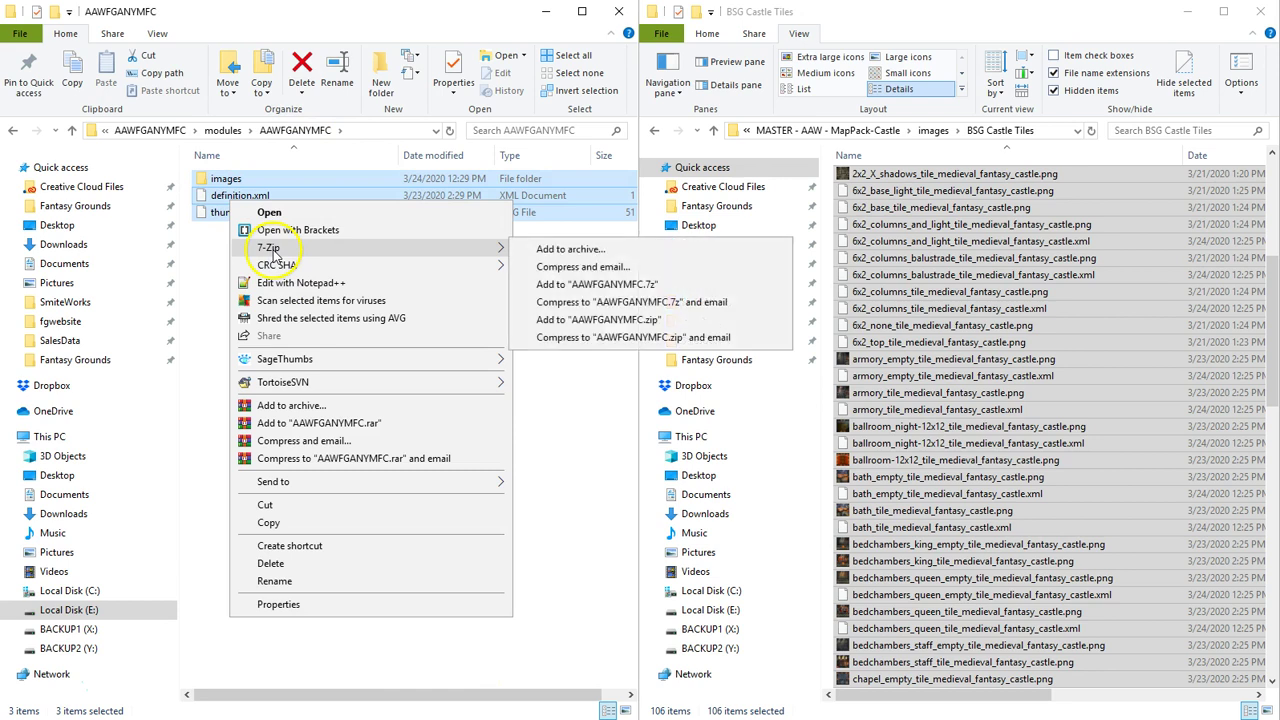
click(595, 318)
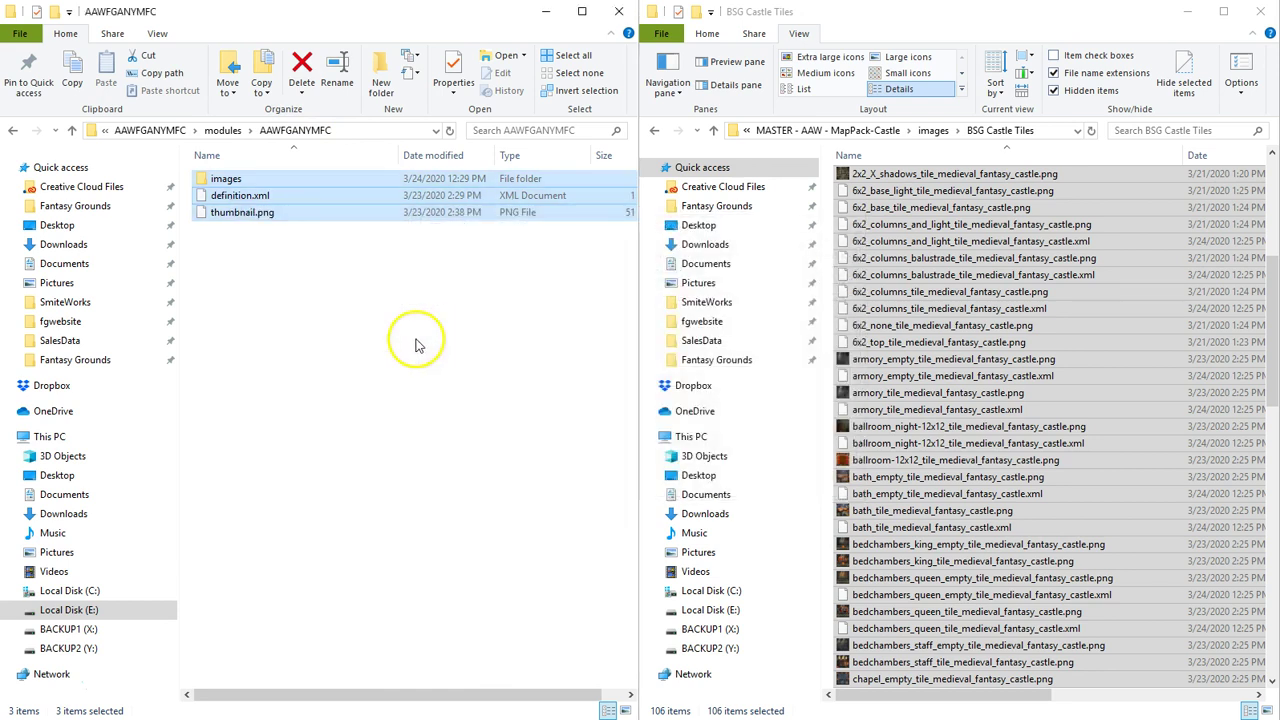
Step: Rename the new zip archive as AAWFGANYMFC.mod, accepting the change of file extension
click(250, 198)
click(250, 198)
text(mod)
key(Return)
key(Return)
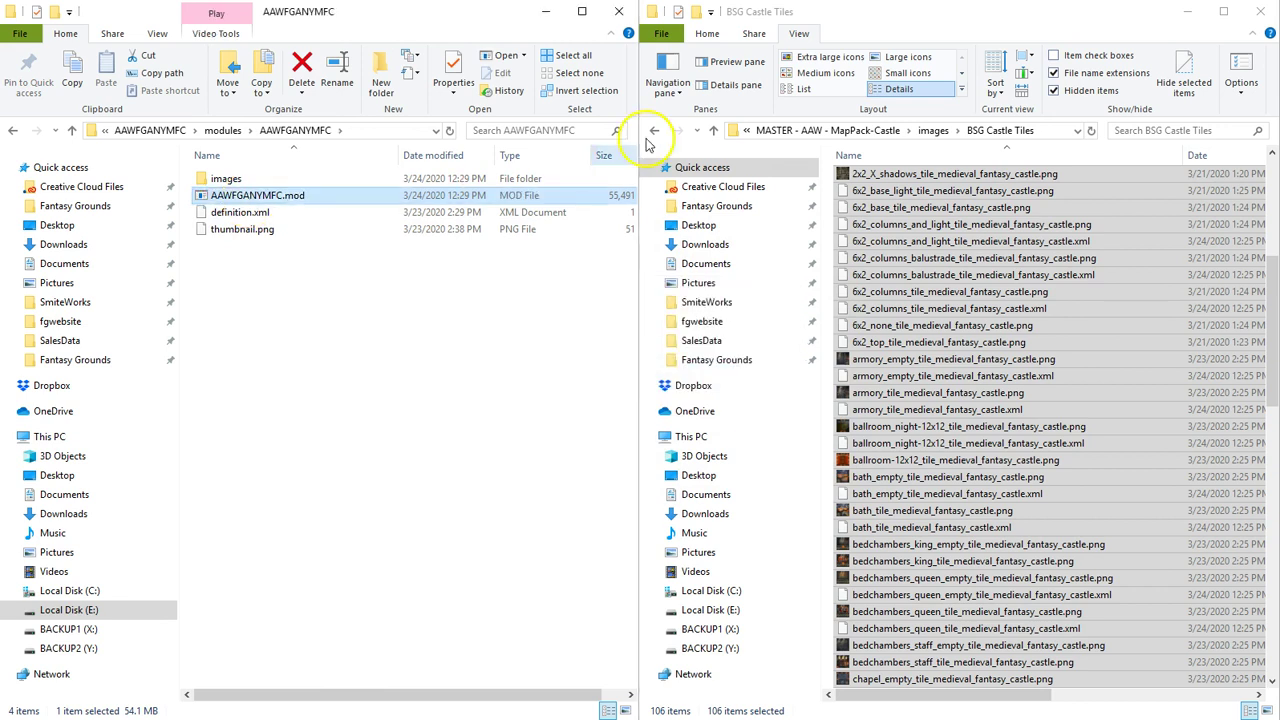
Step: Move AAWFGANYMFC.mod into the modules folder of the Fantasy Grounds data directory under AppData\Roaming\SmiteWorks
click(869, 131)
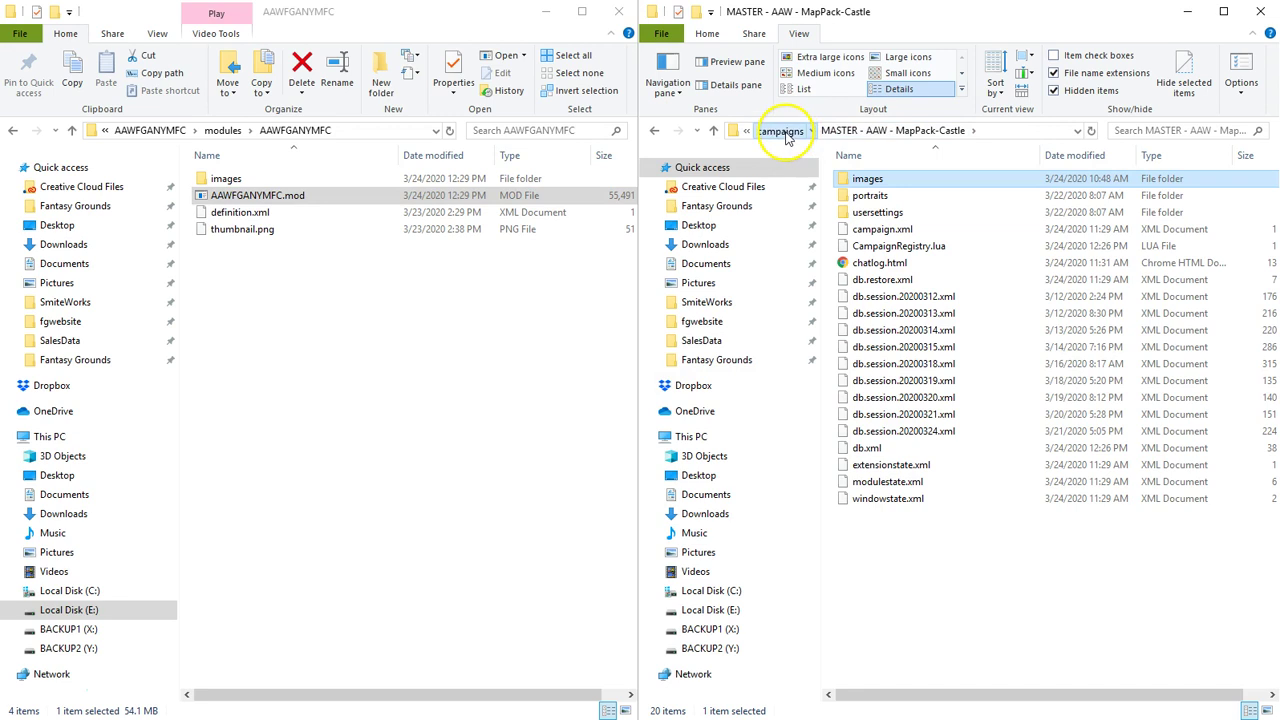
click(785, 134)
click(920, 131)
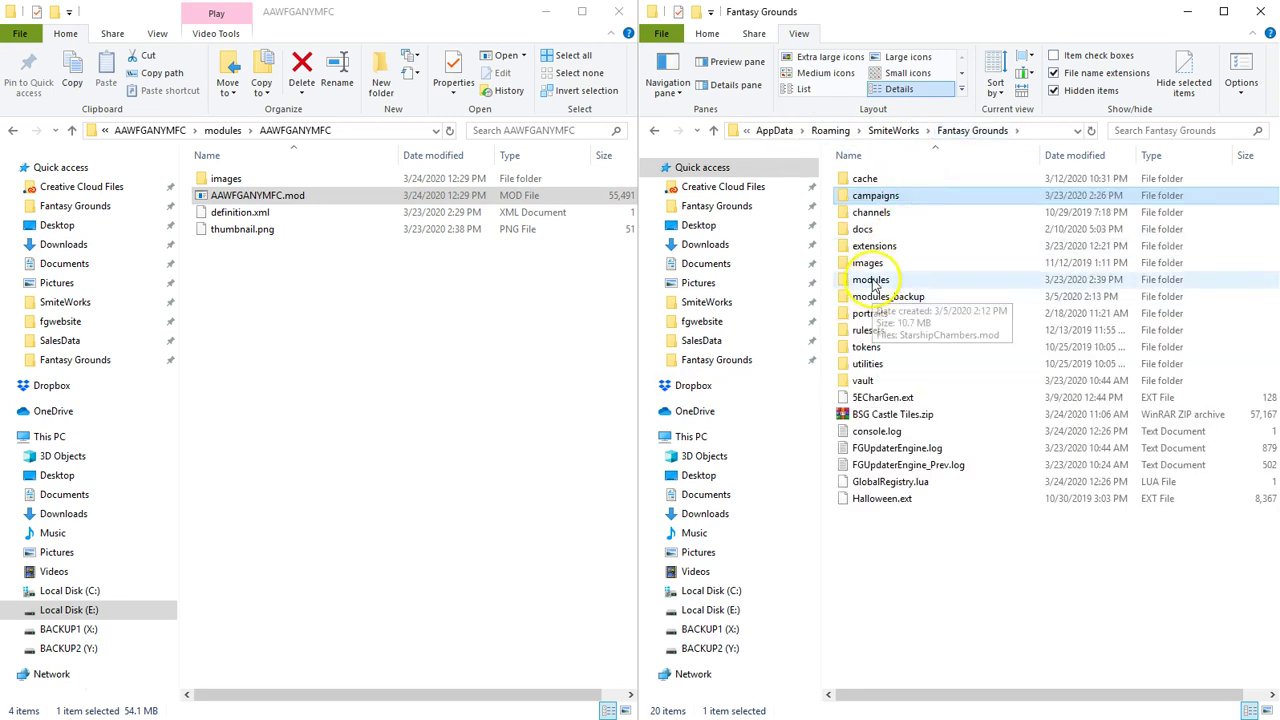
click(252, 198)
drag(247, 200, 866, 281)
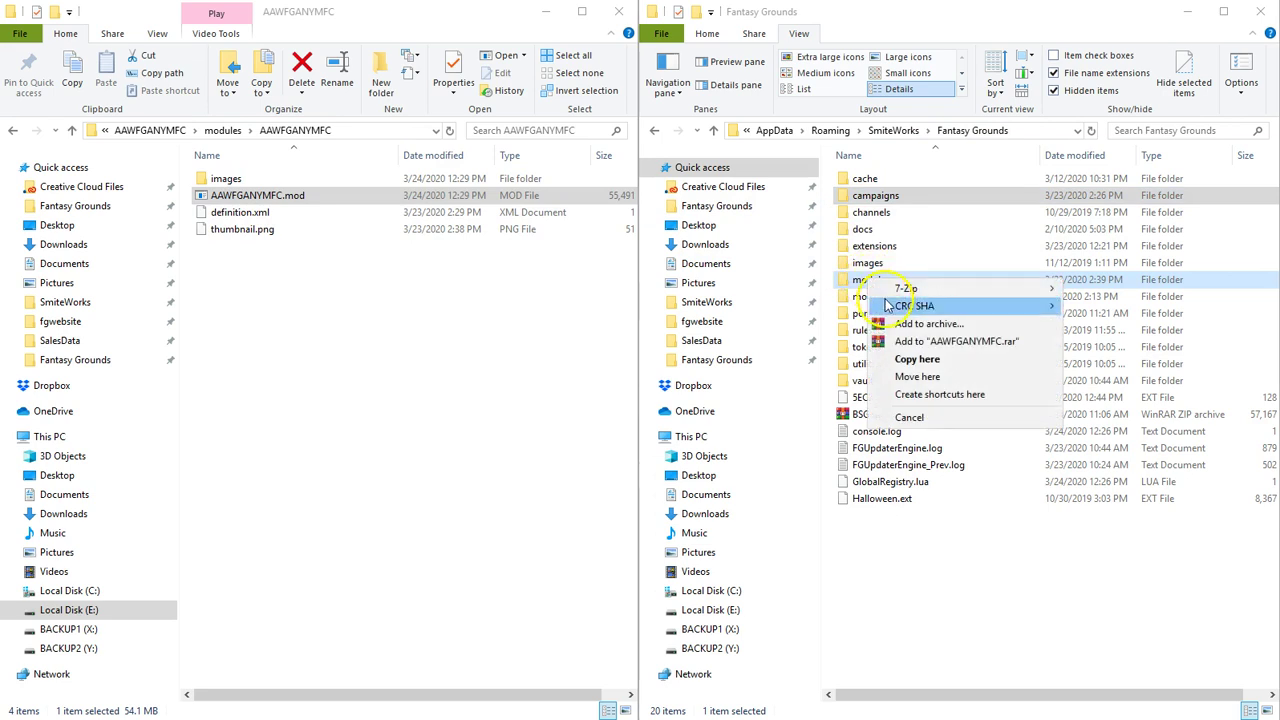
click(917, 376)
click(250, 256)
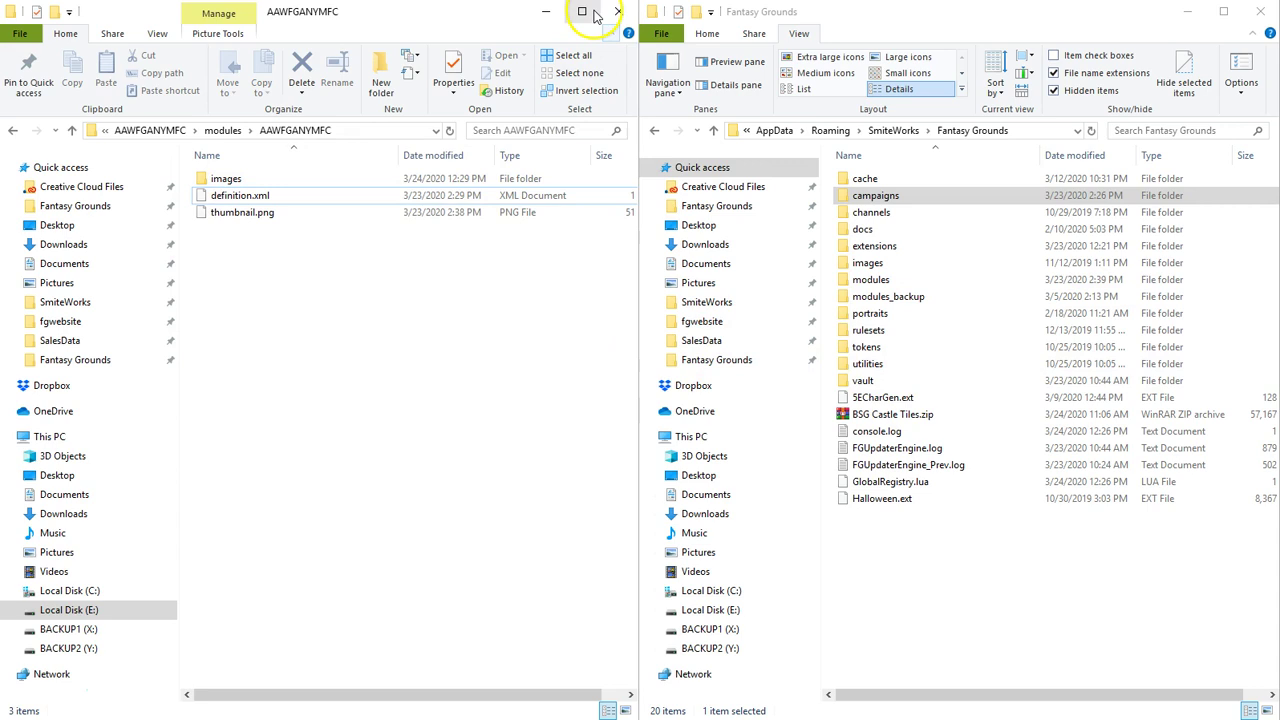
Step: Minimize both File Explorer windows to return to Fantasy Grounds, close the Images & Maps list and exit the campaign
click(546, 12)
click(1190, 13)
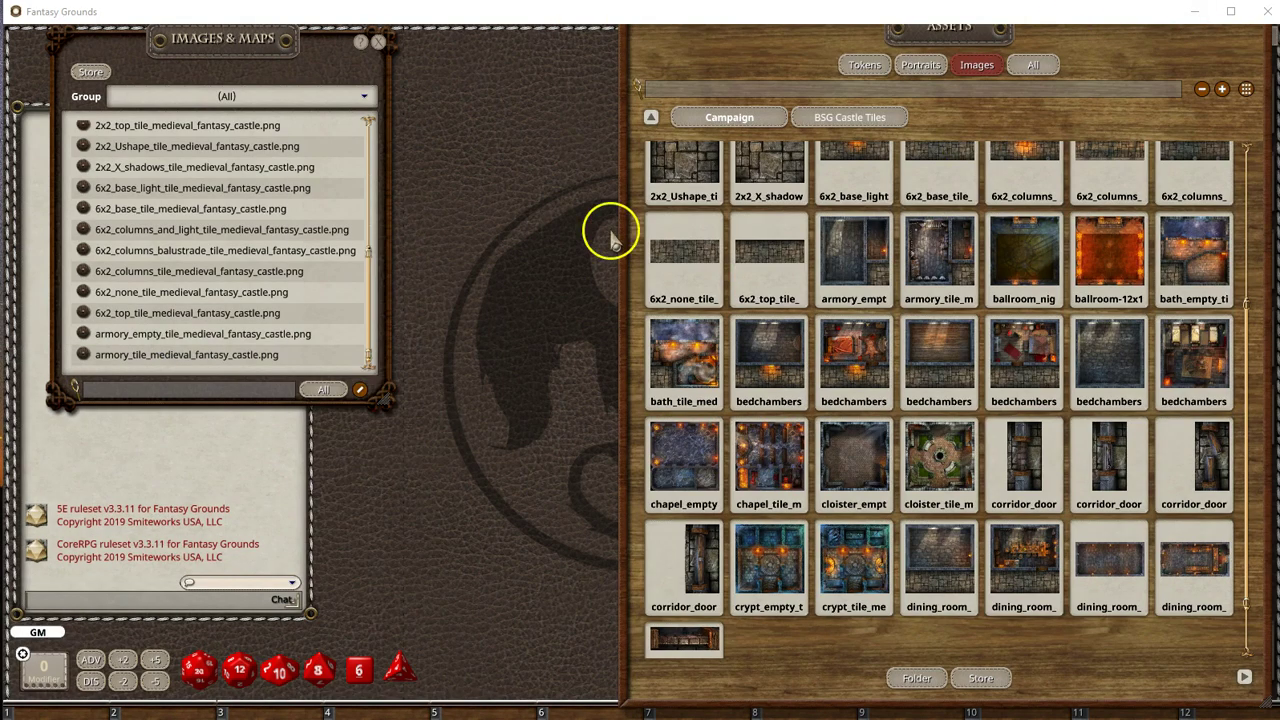
drag(344, 65, 373, 119)
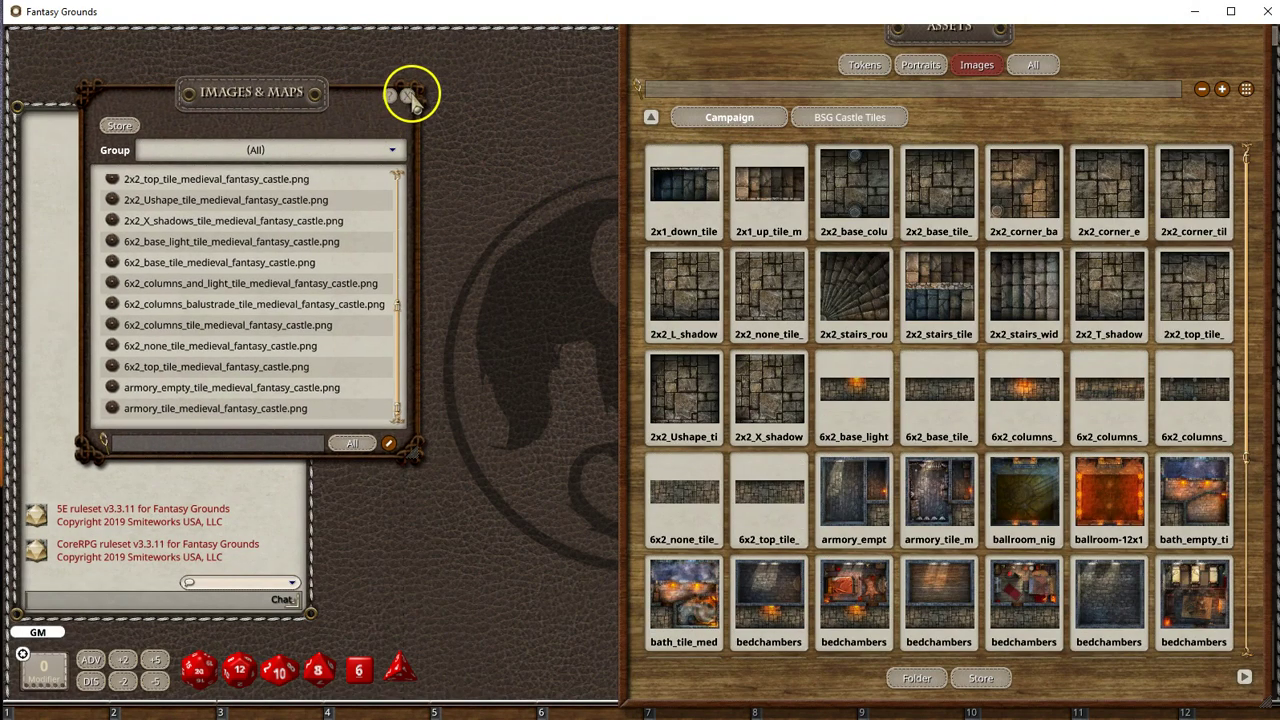
click(410, 96)
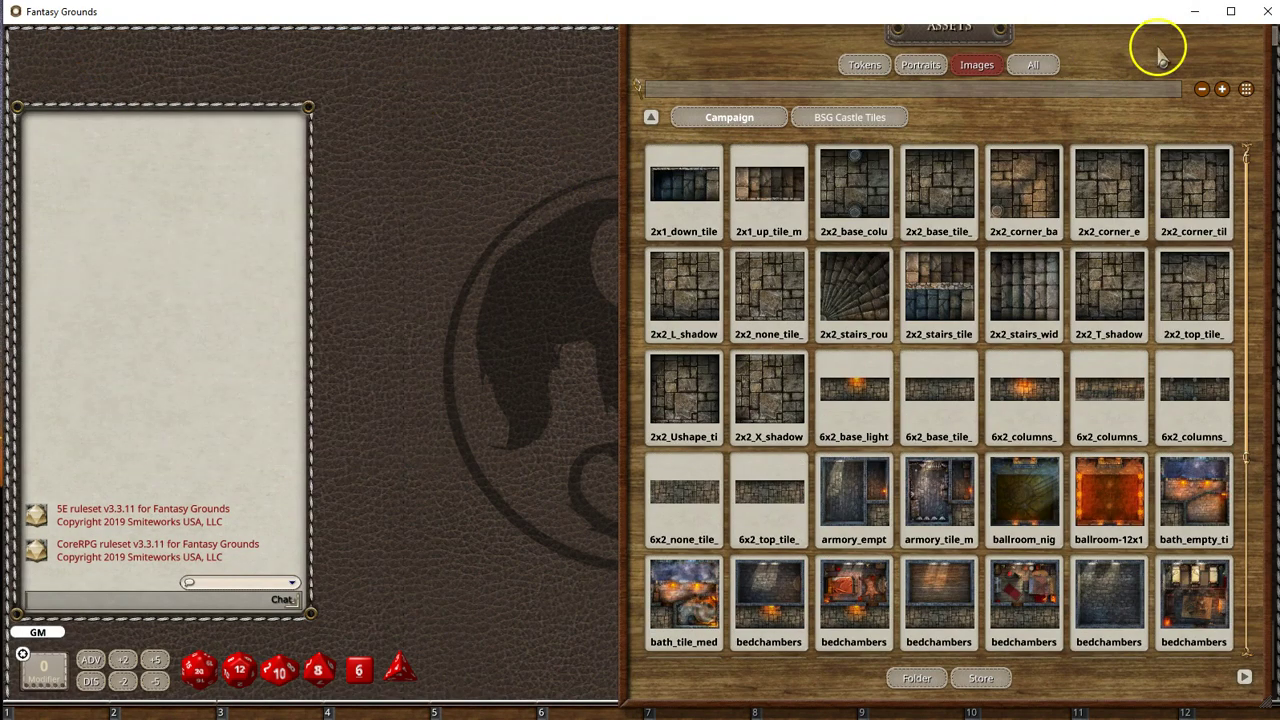
click(1268, 18)
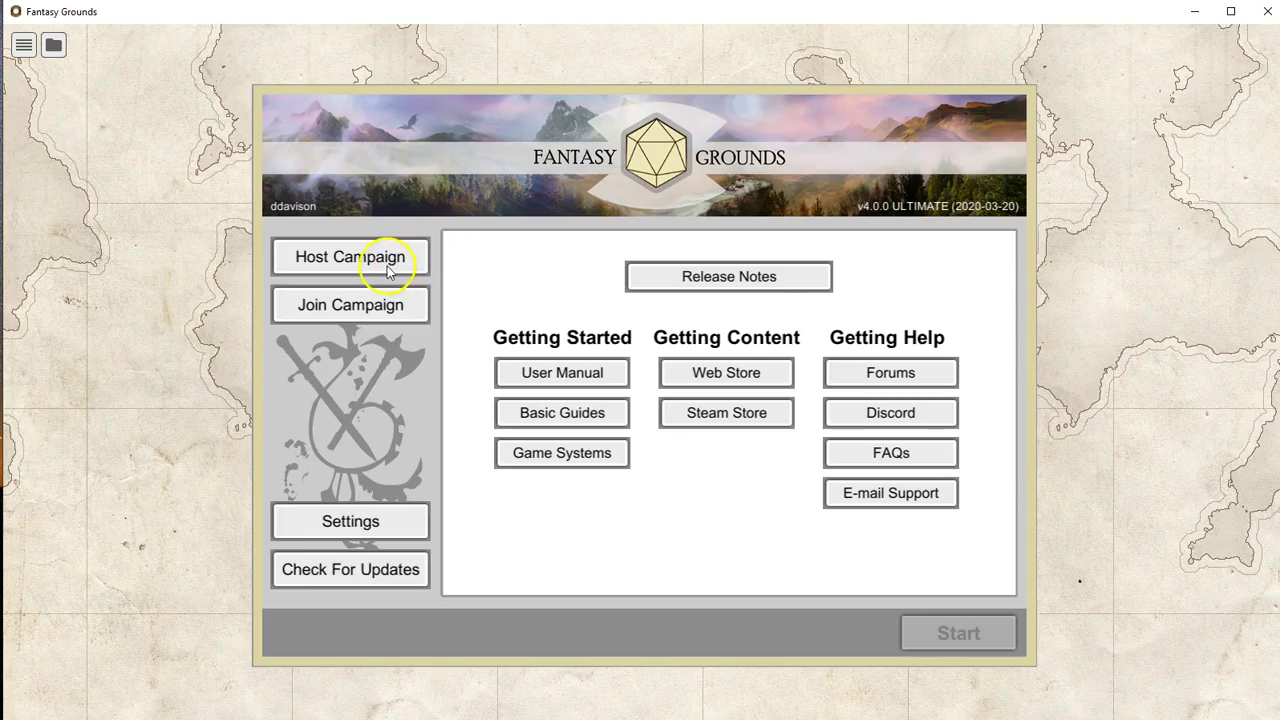
Step: Host the 5E Test campaign and dismiss its Campaign Setup window
click(389, 268)
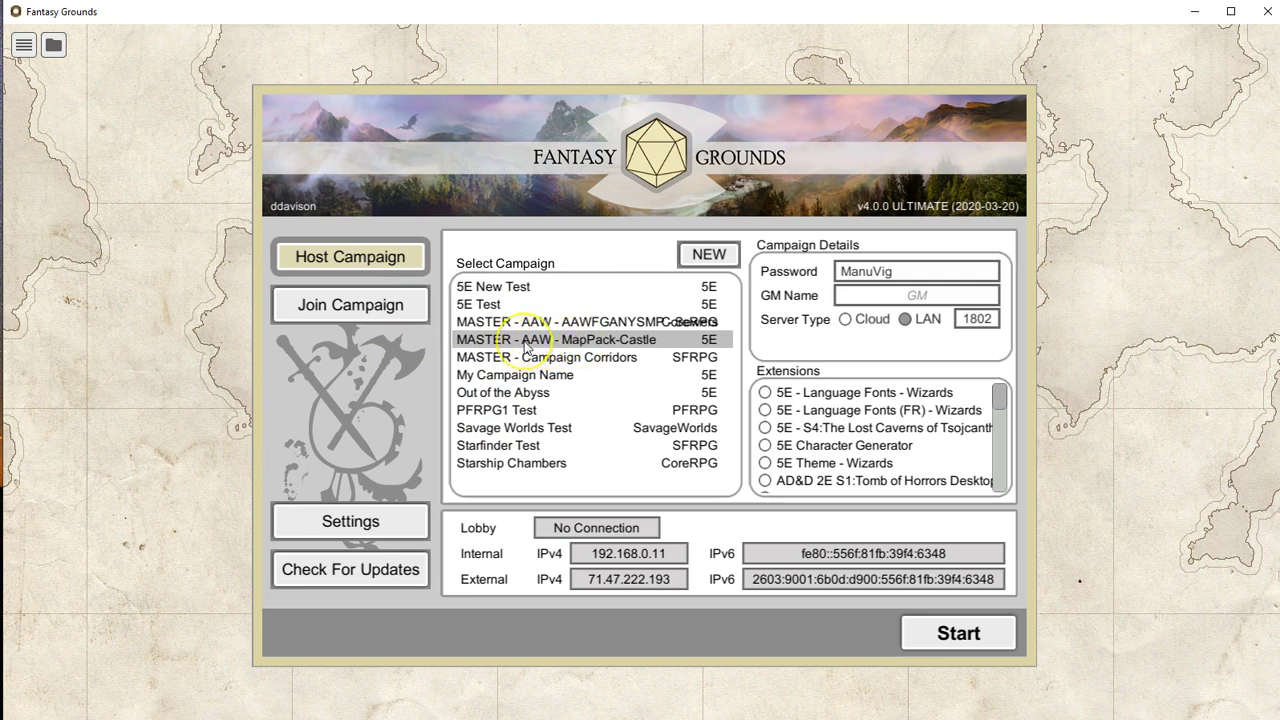
click(487, 308)
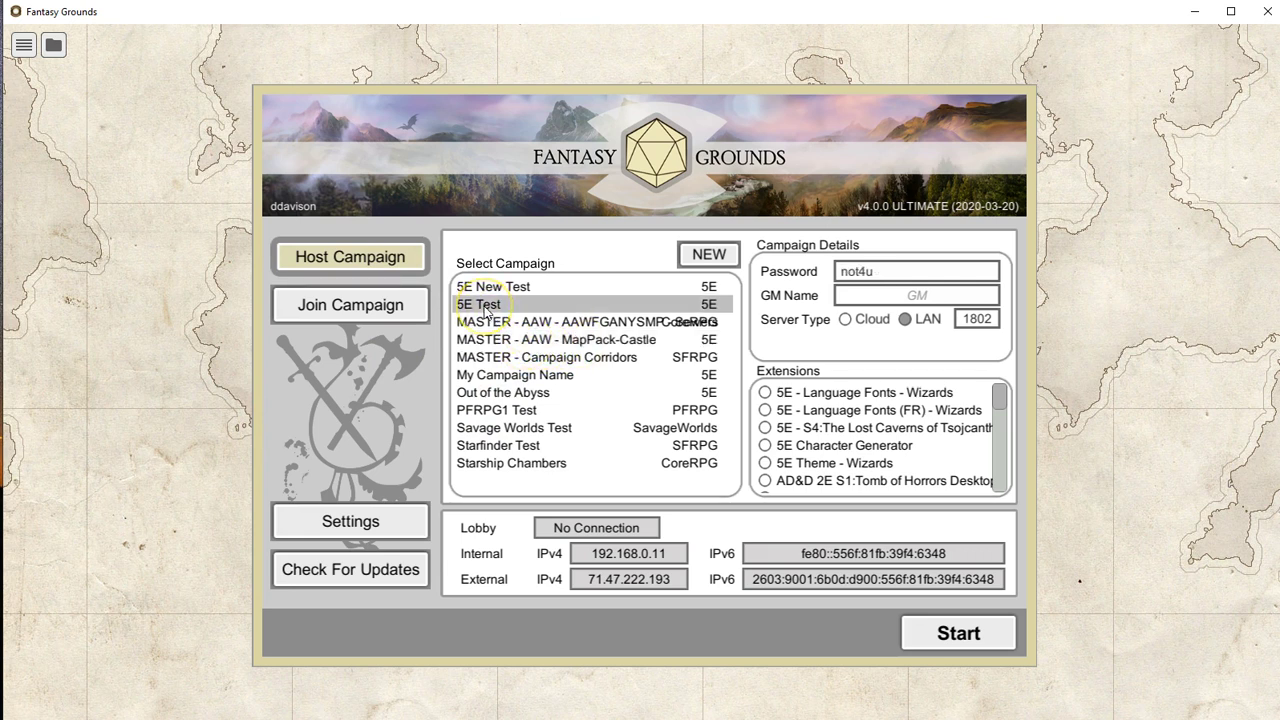
mouse_move(998, 400)
mouse_down()
mouse_move(1000, 500)
mouse_move(999, 392)
mouse_up()
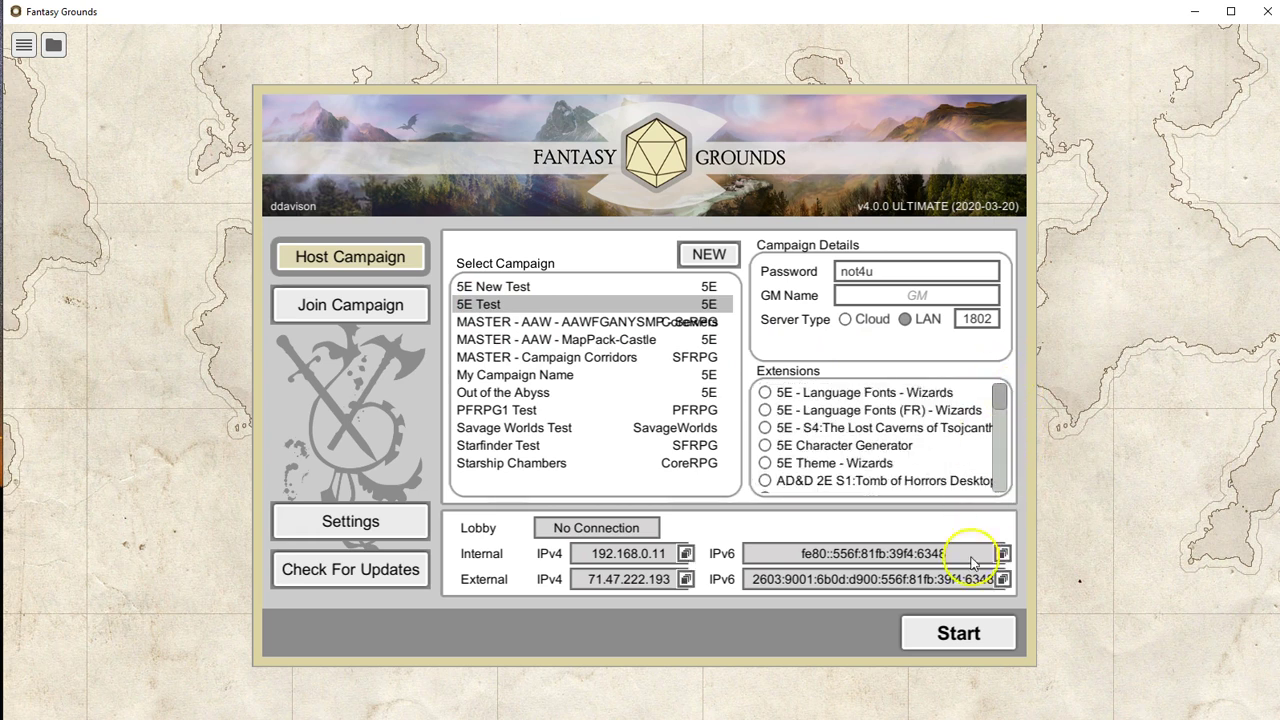
click(957, 634)
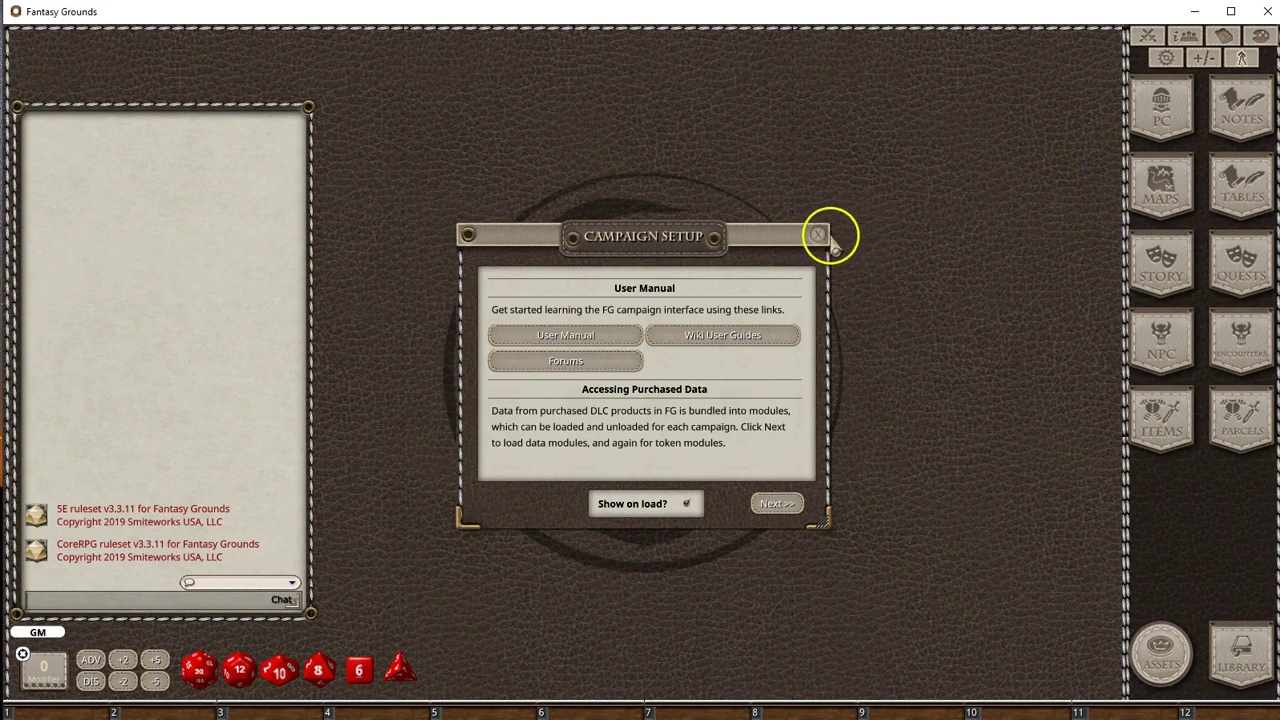
click(818, 236)
Step: Open the image assets, find the Medieval Fantasy Castle module's folder and look through its tiles
click(1163, 648)
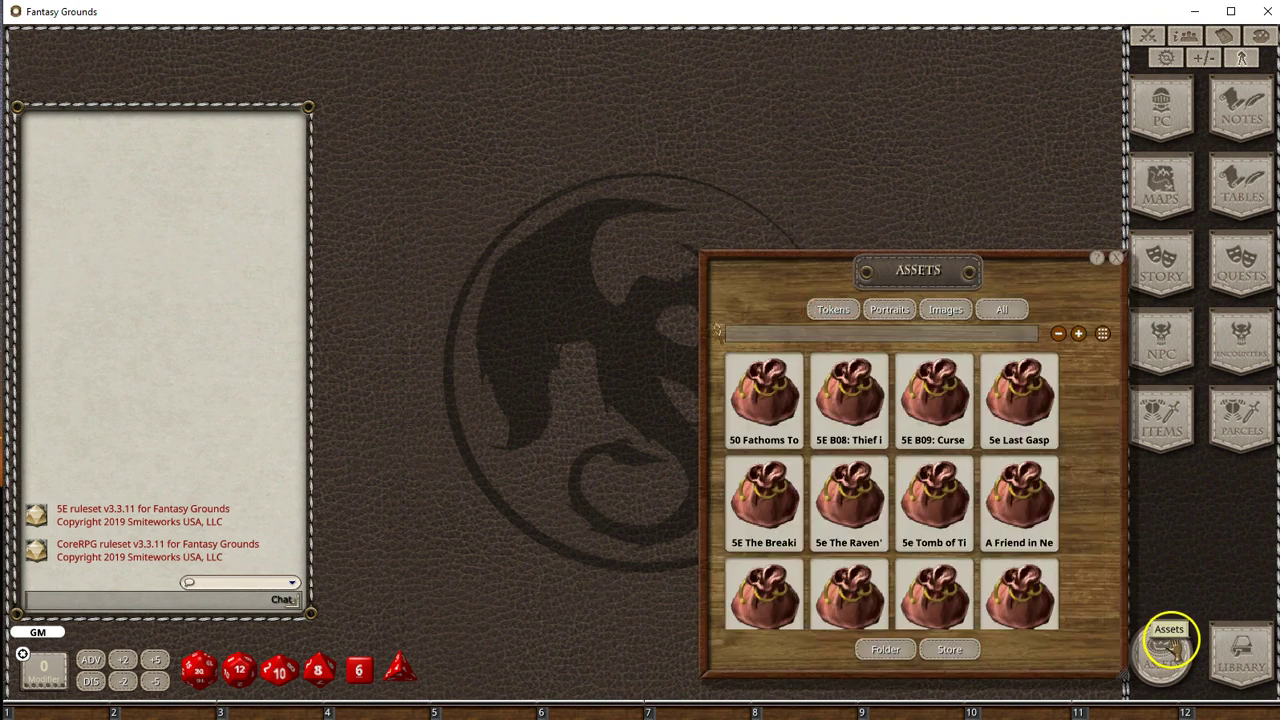
click(946, 312)
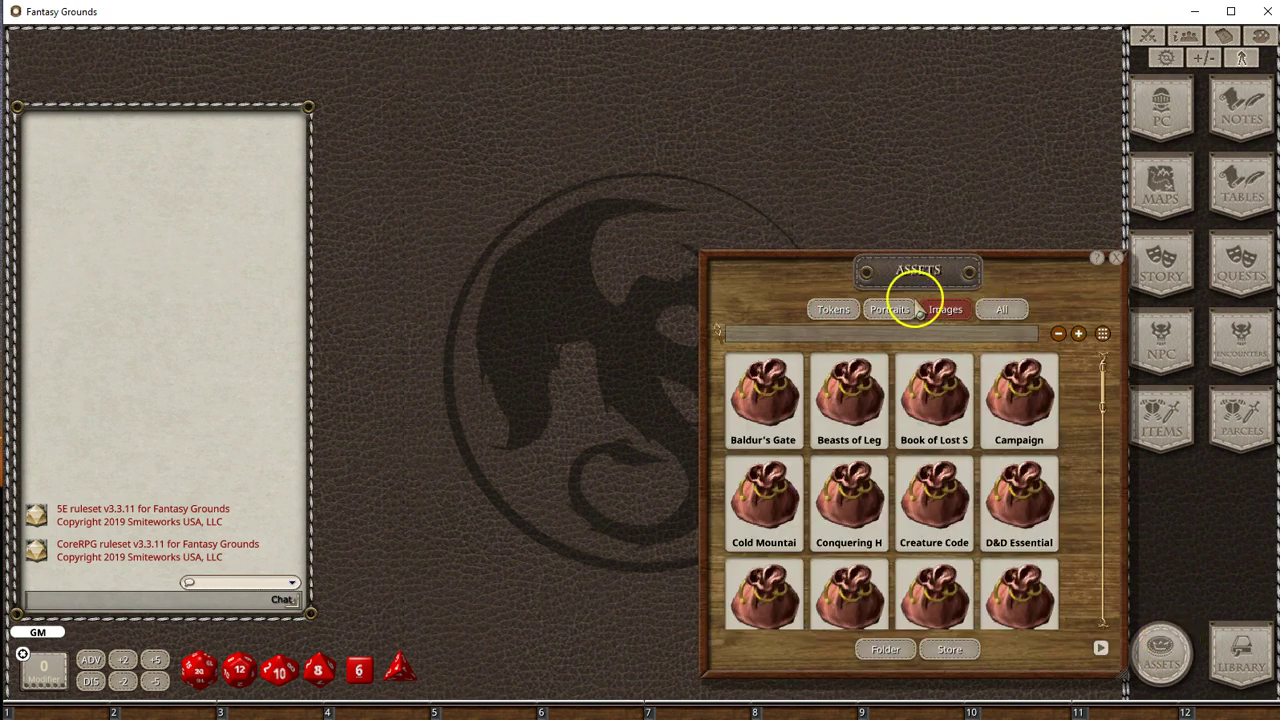
drag(937, 262, 935, 181)
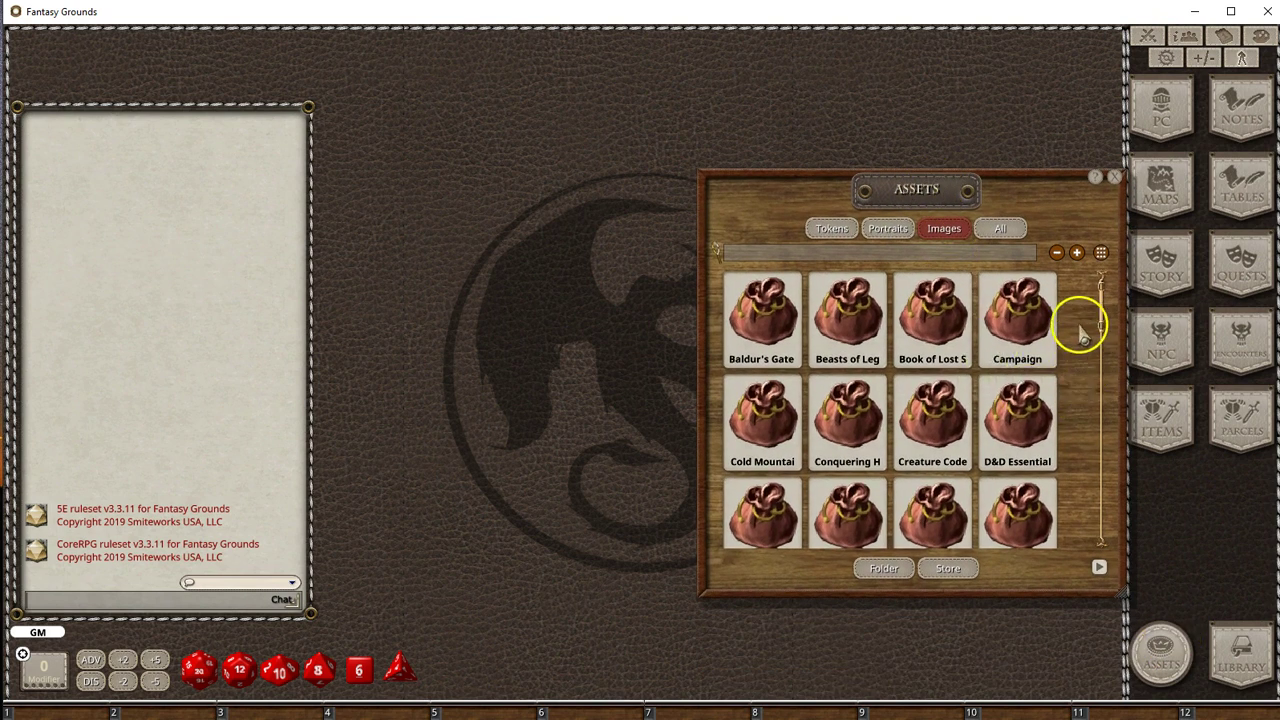
drag(1103, 325, 1100, 537)
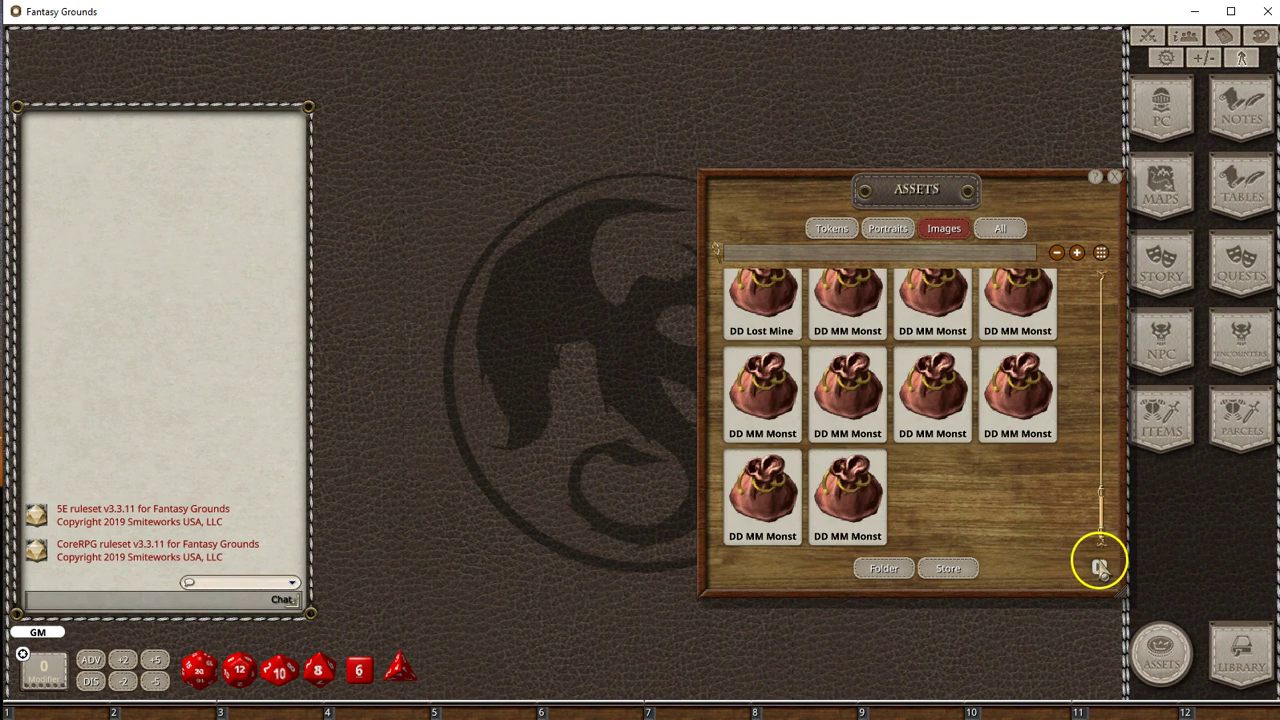
click(1100, 568)
scroll(977, 402, down, 5)
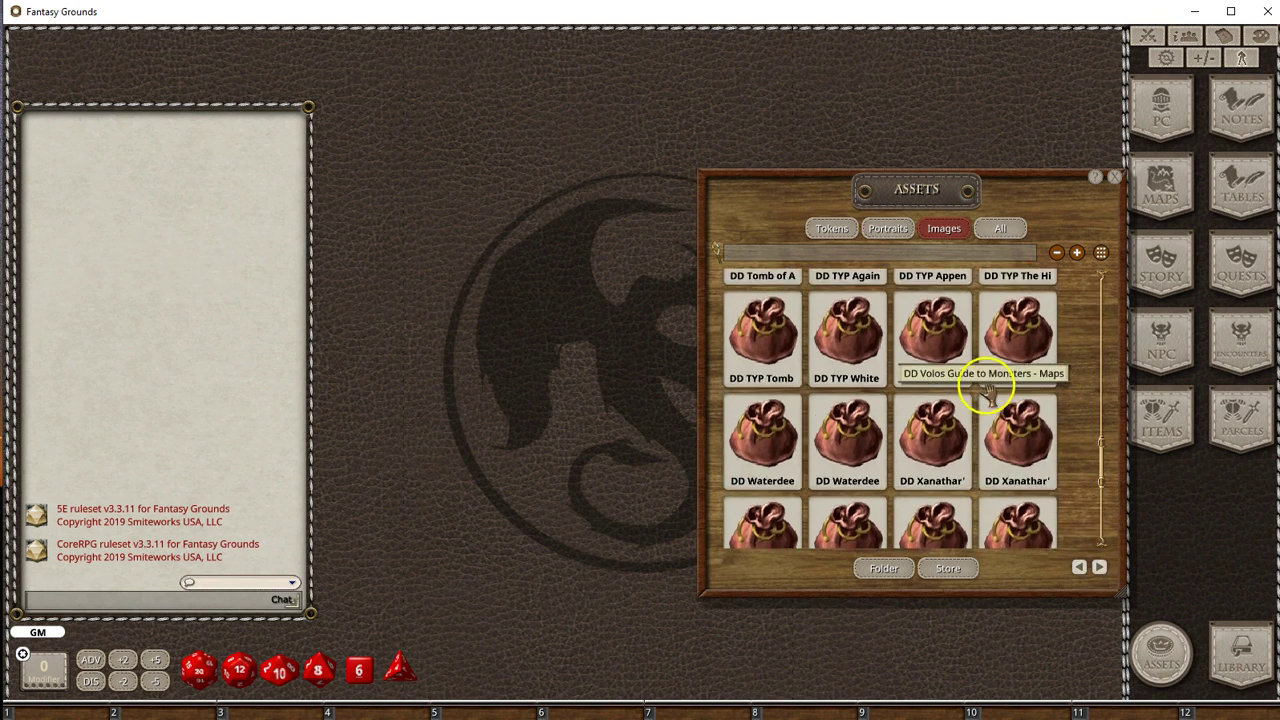
scroll(982, 385, down, 5)
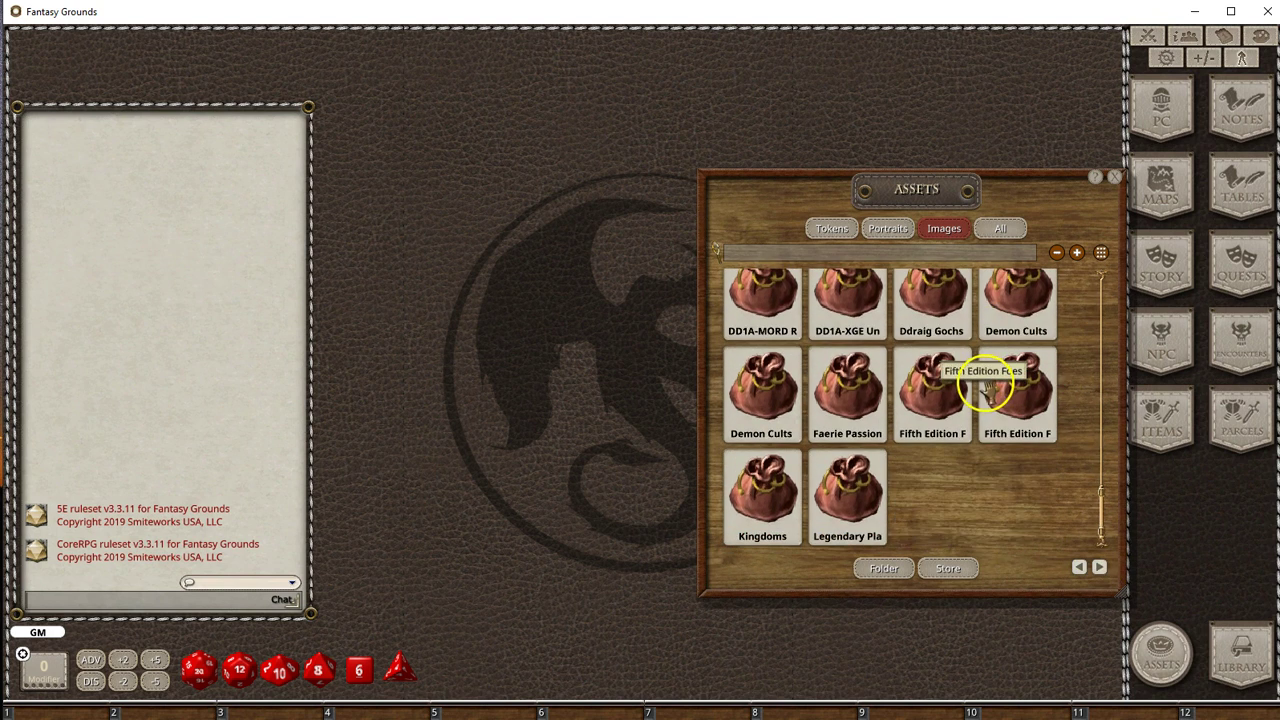
click(1098, 566)
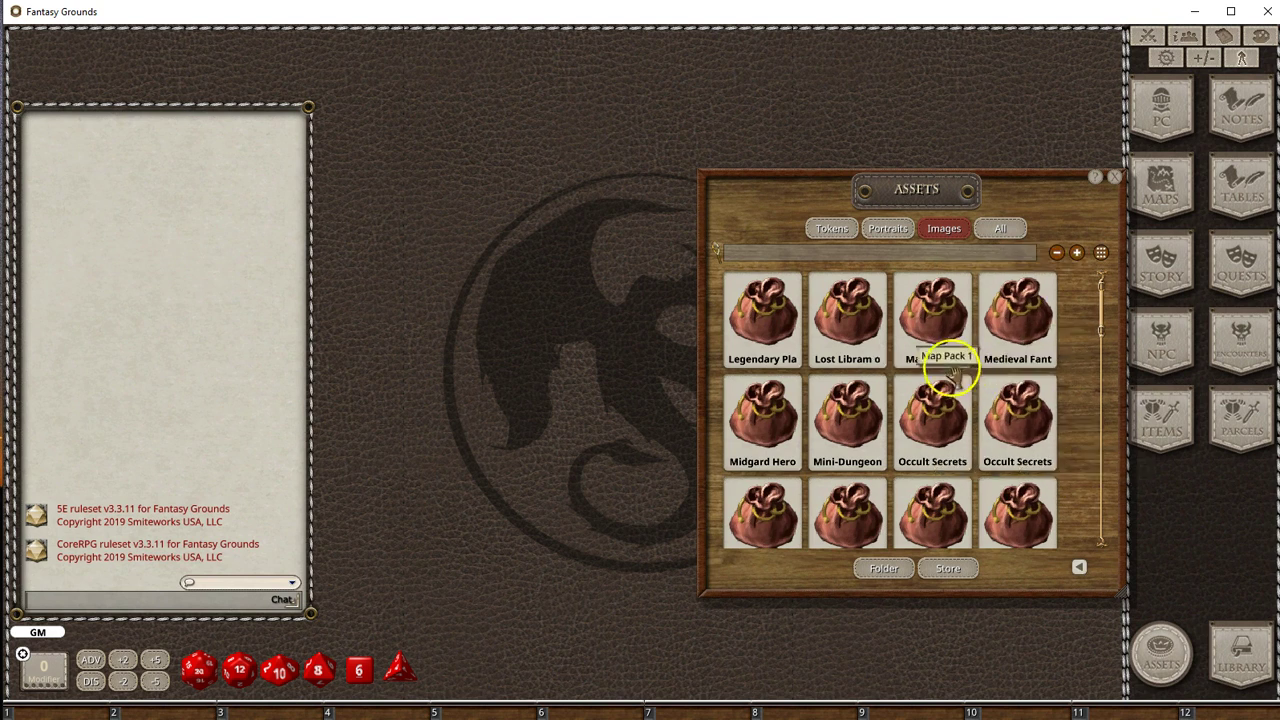
click(1035, 340)
scroll(930, 405, down, 5)
scroll(930, 390, down, 2)
scroll(930, 390, up, 6)
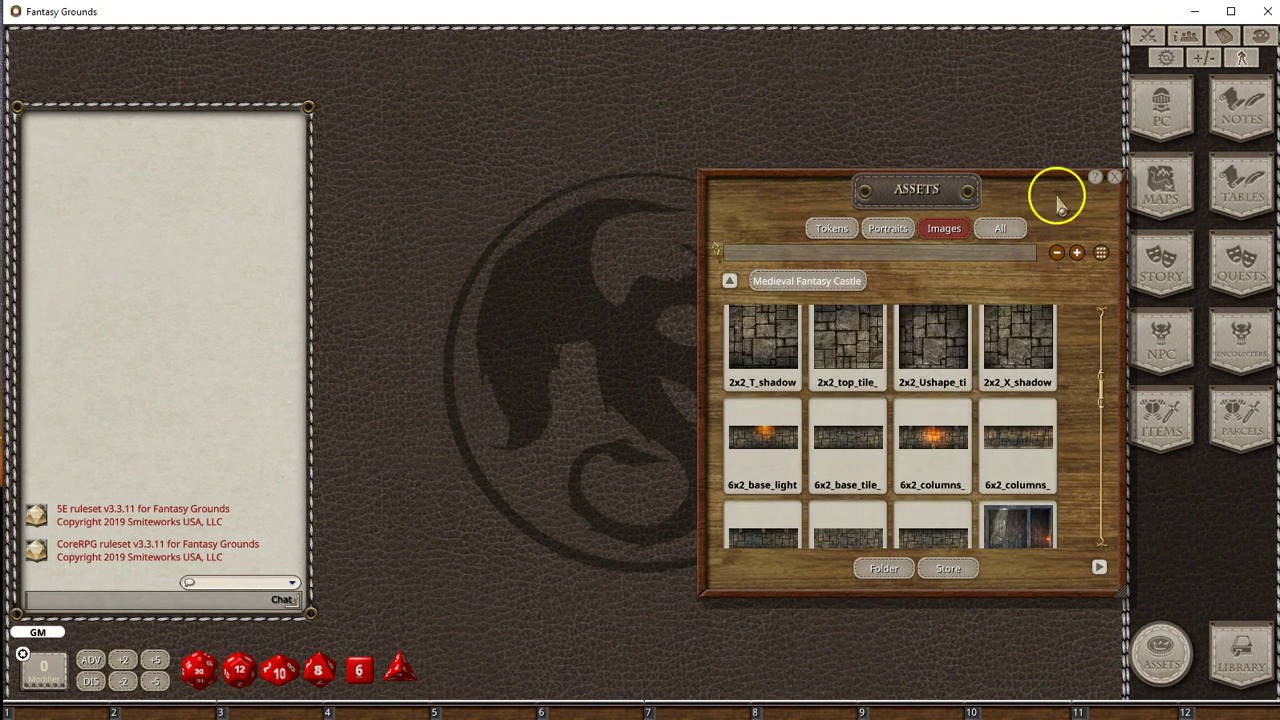
Step: Create a new image in the uncategorized group of Images & Maps and name it "Castle Test"
click(1166, 190)
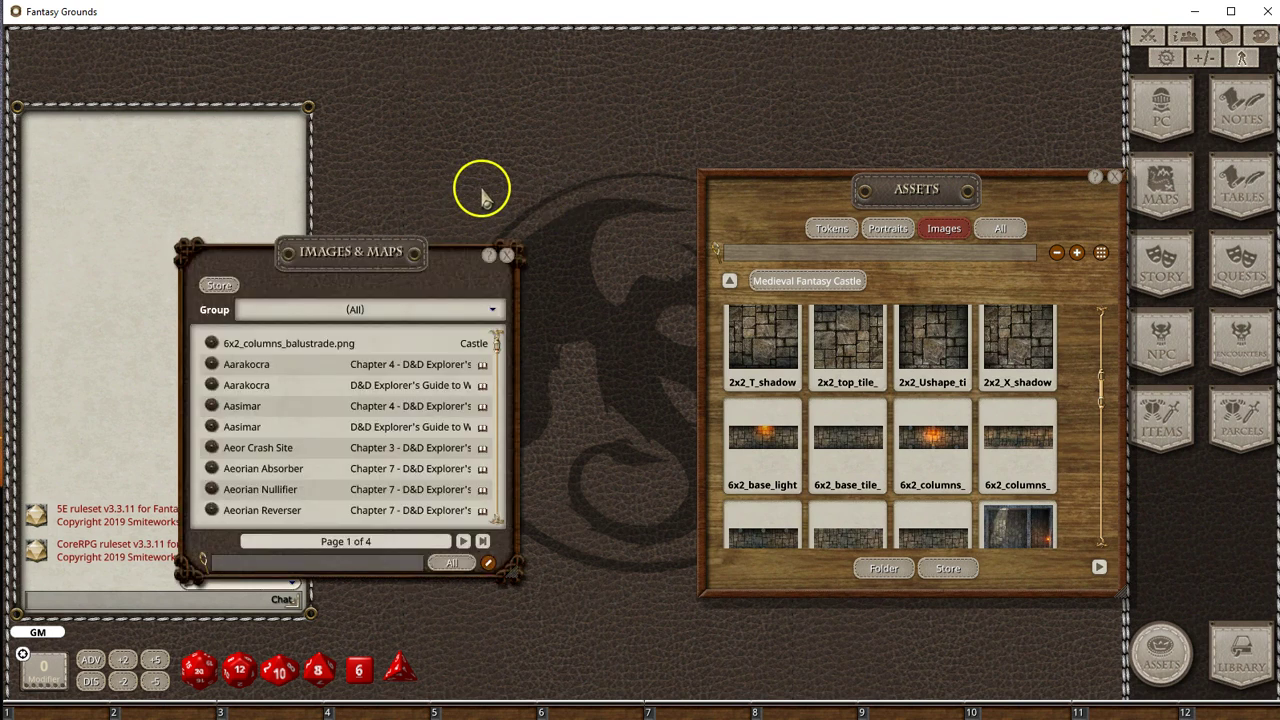
drag(368, 260, 241, 168)
click(255, 219)
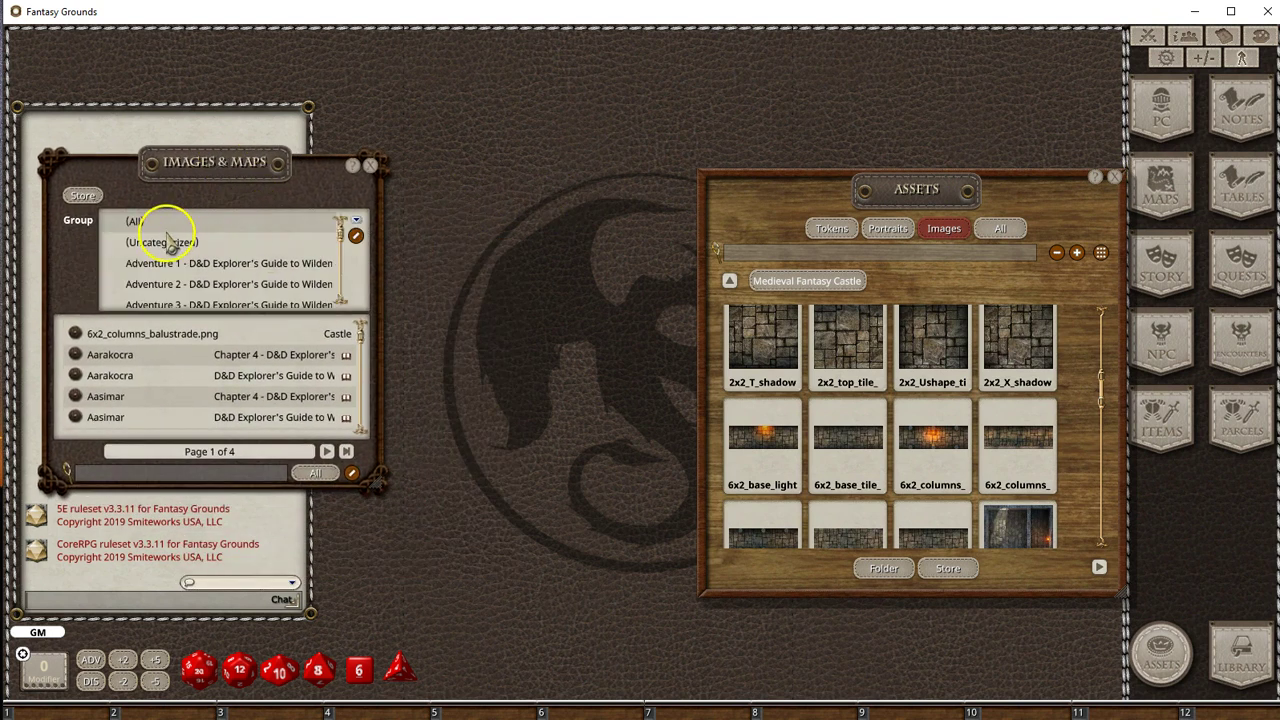
click(165, 243)
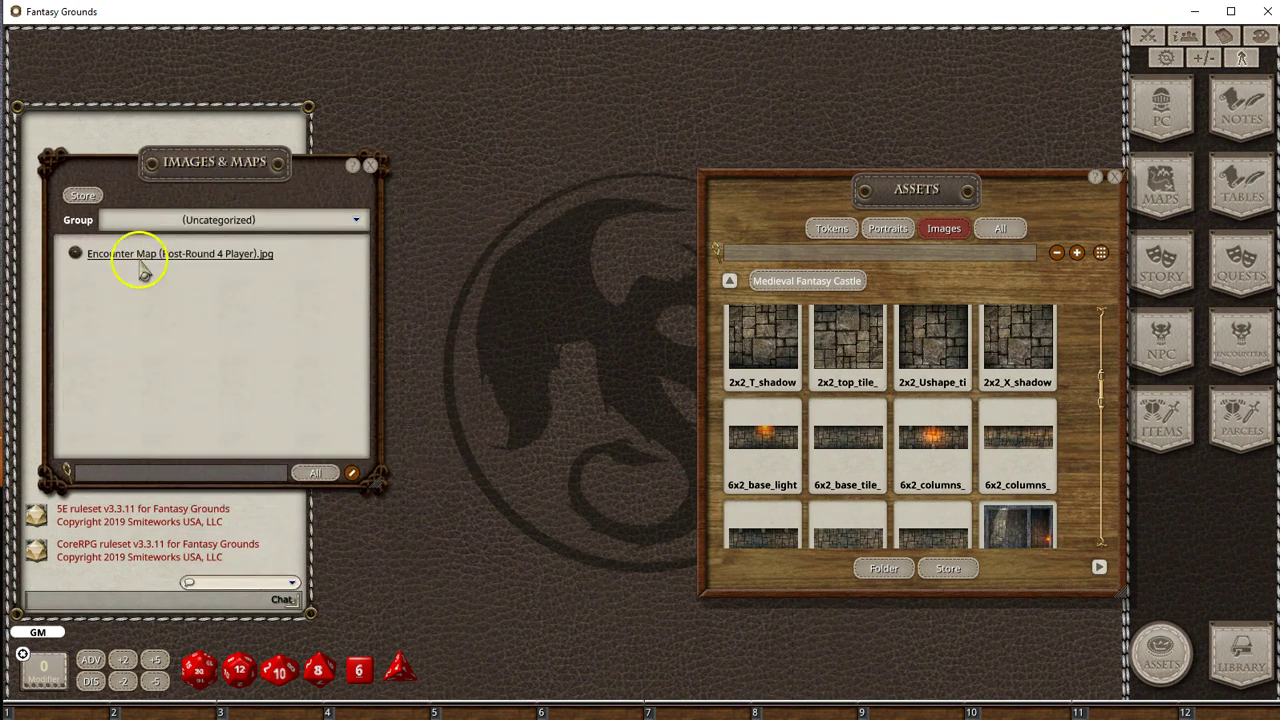
click(352, 472)
click(358, 445)
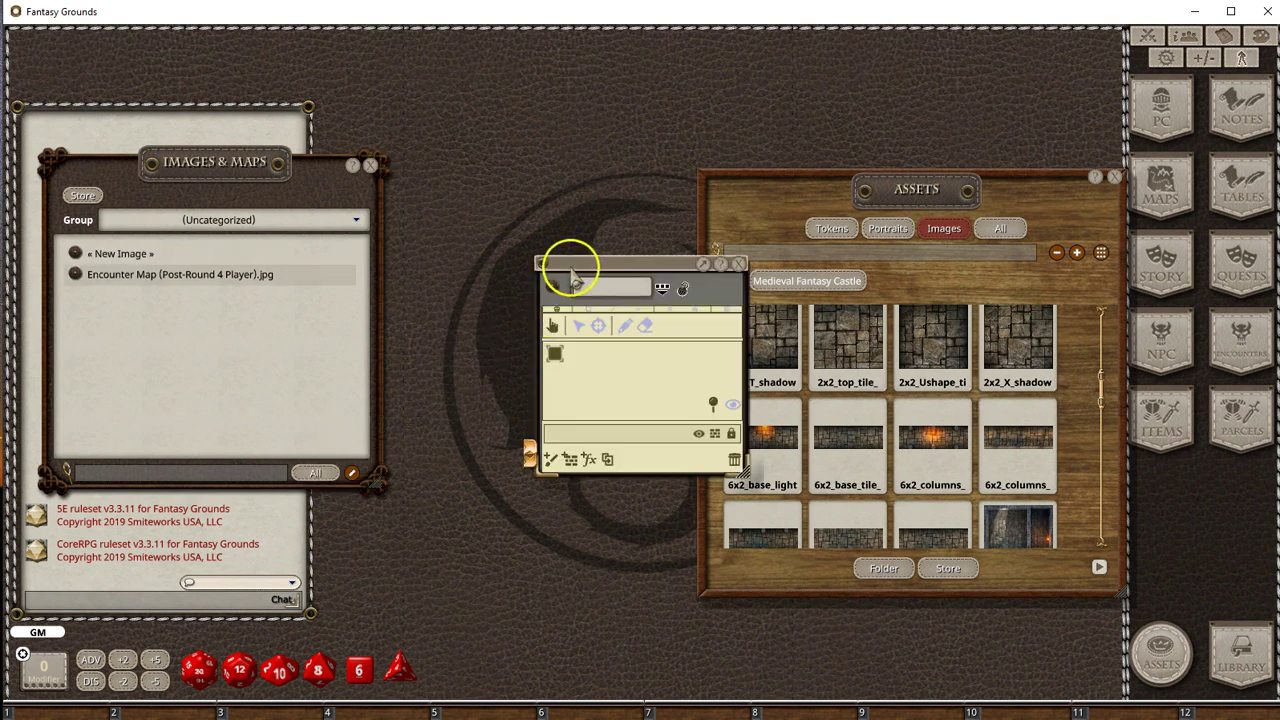
drag(617, 264, 223, 150)
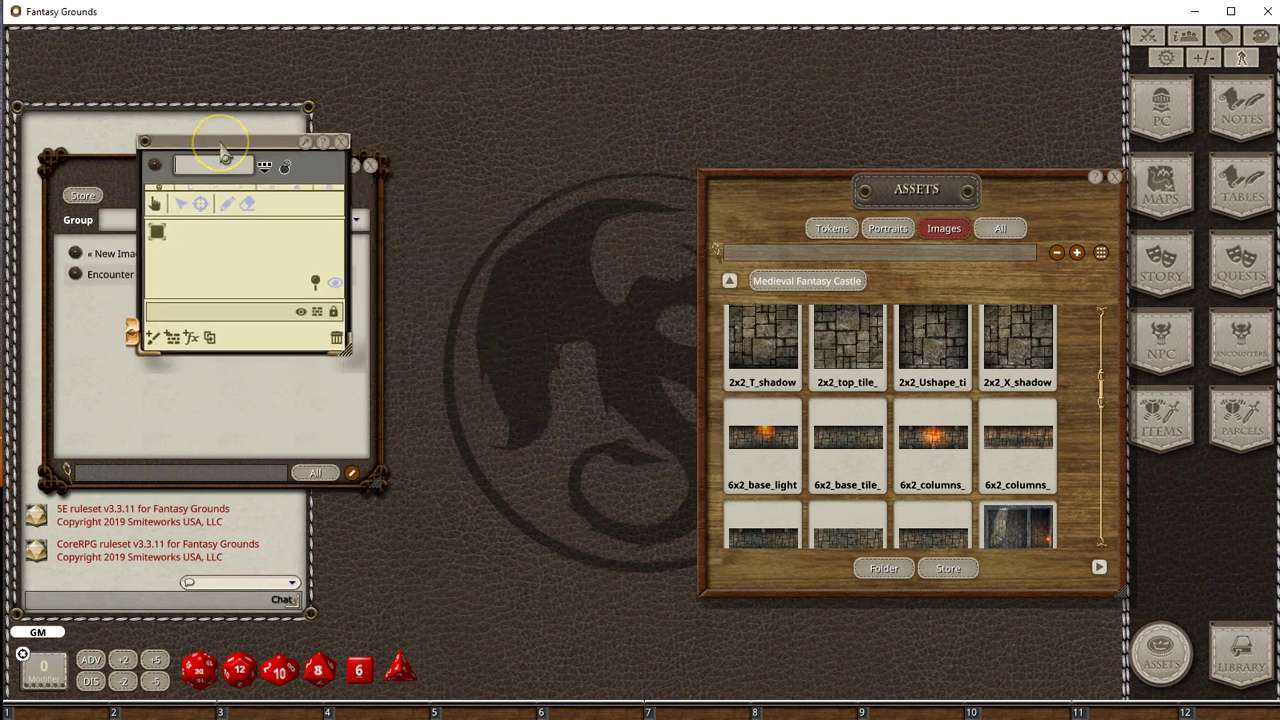
text(Castle Test)
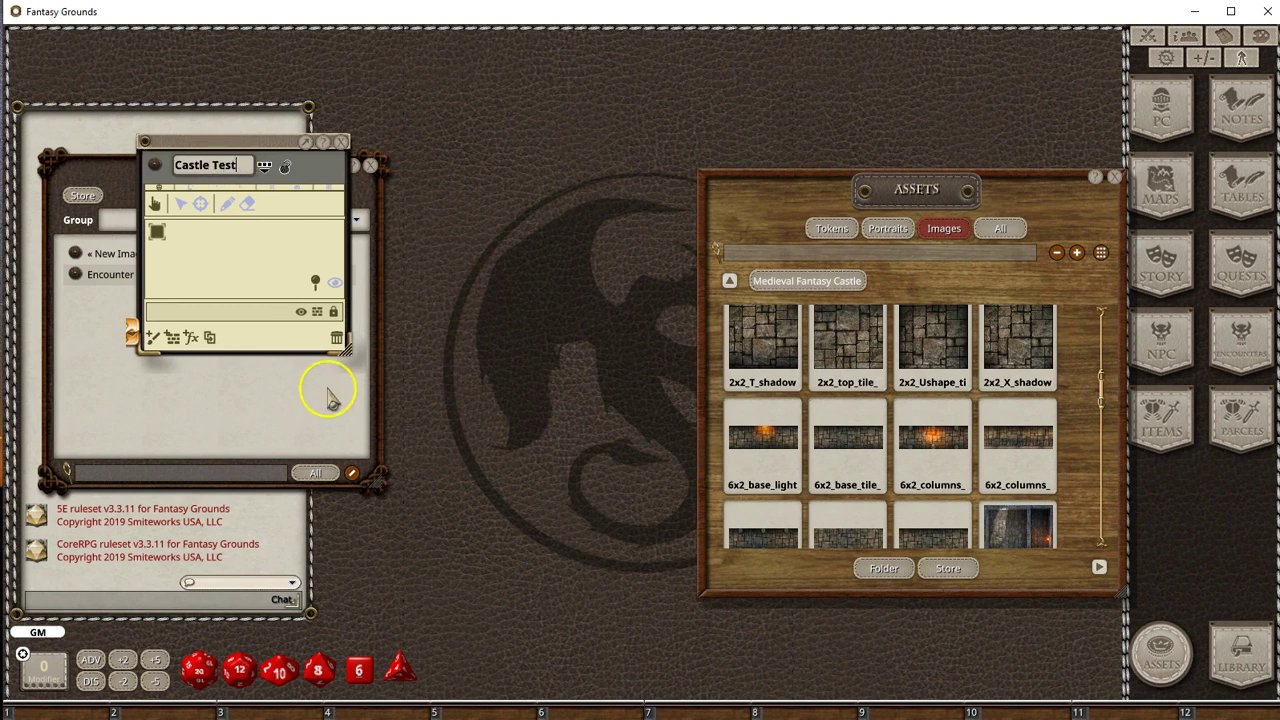
Step: Enlarge and reposition the Castle Test image window, and set its grid width and height to 100
drag(347, 355, 722, 630)
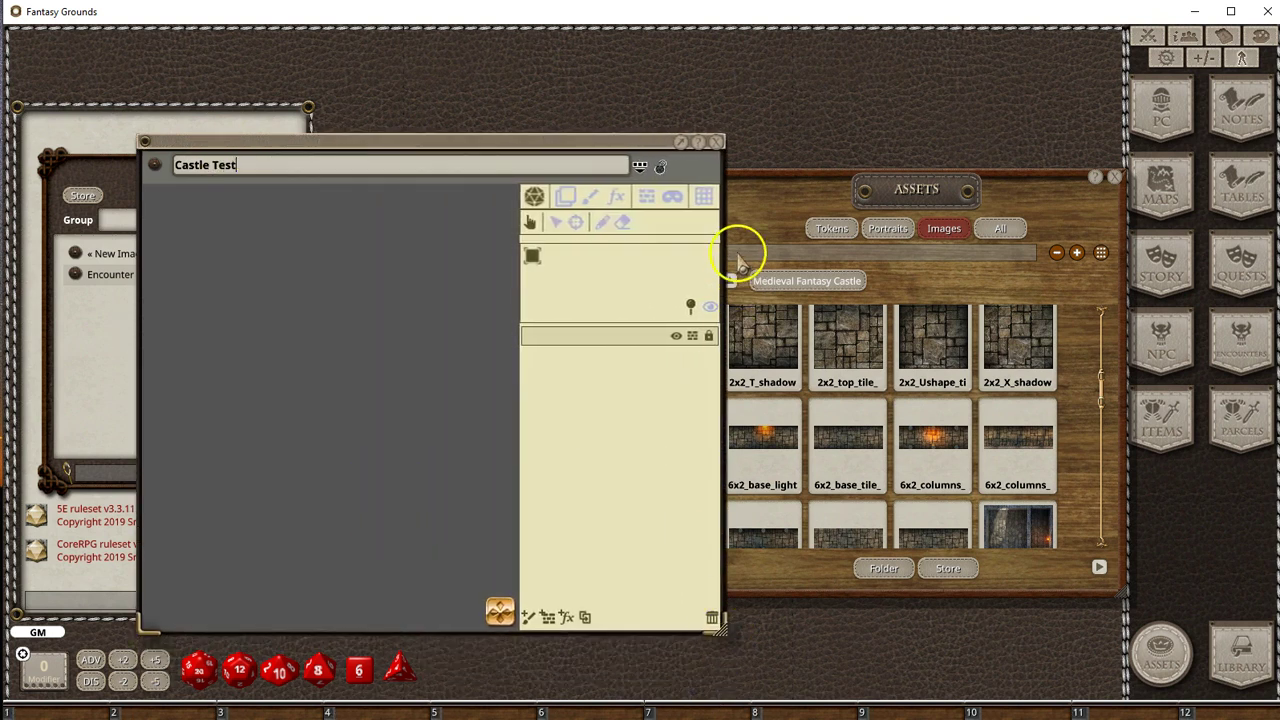
click(704, 198)
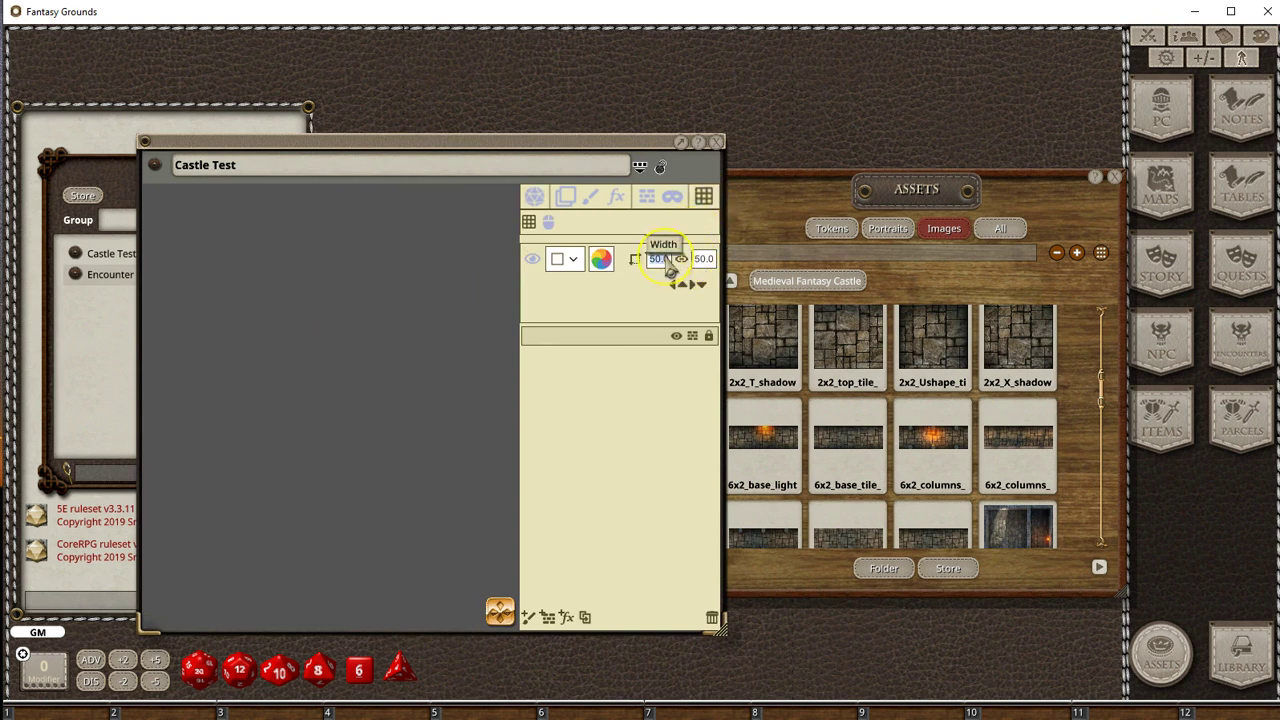
key(Tab)
drag(400, 148, 327, 99)
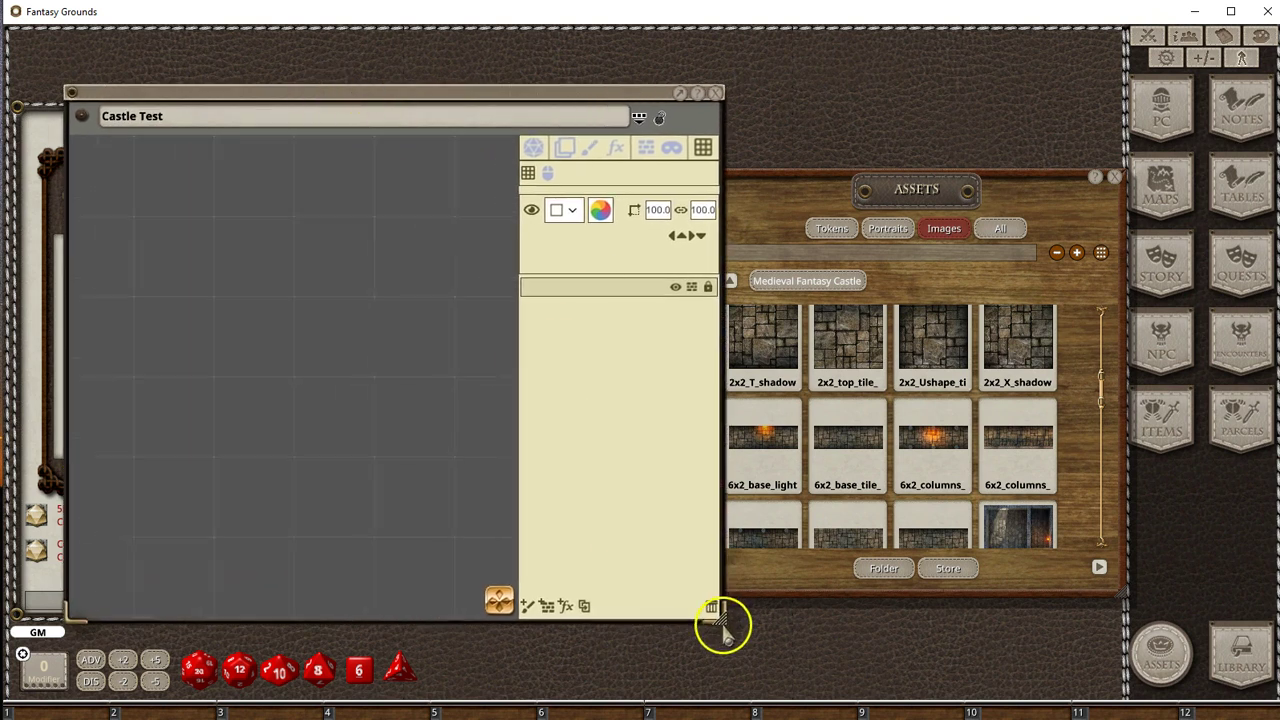